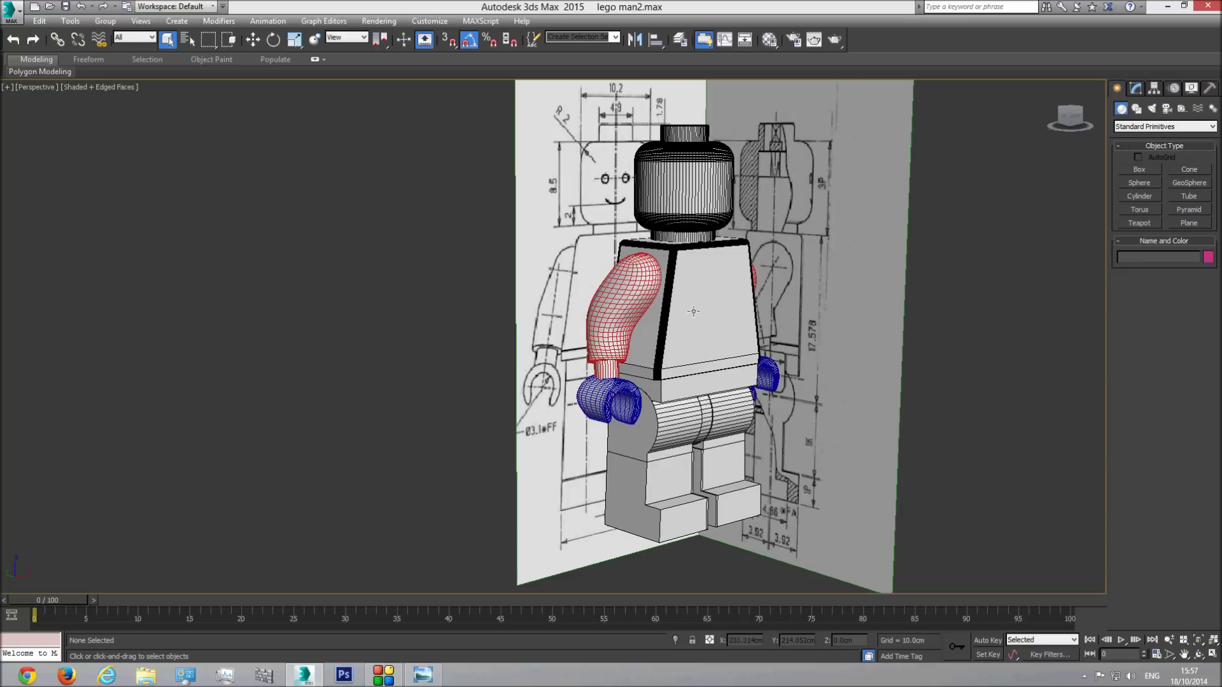
Open the Thumb.jpg reference photo and examine the minifigure's waist, hips and legs up close
click(424, 675)
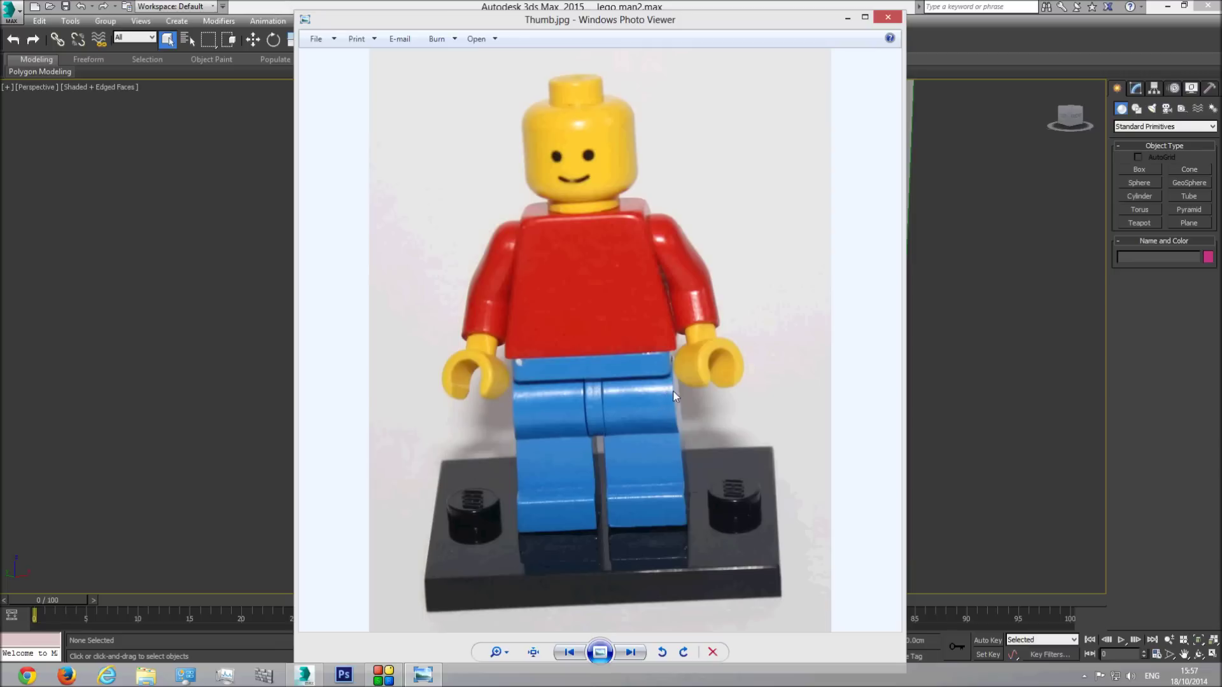
drag(785, 17, 429, 110)
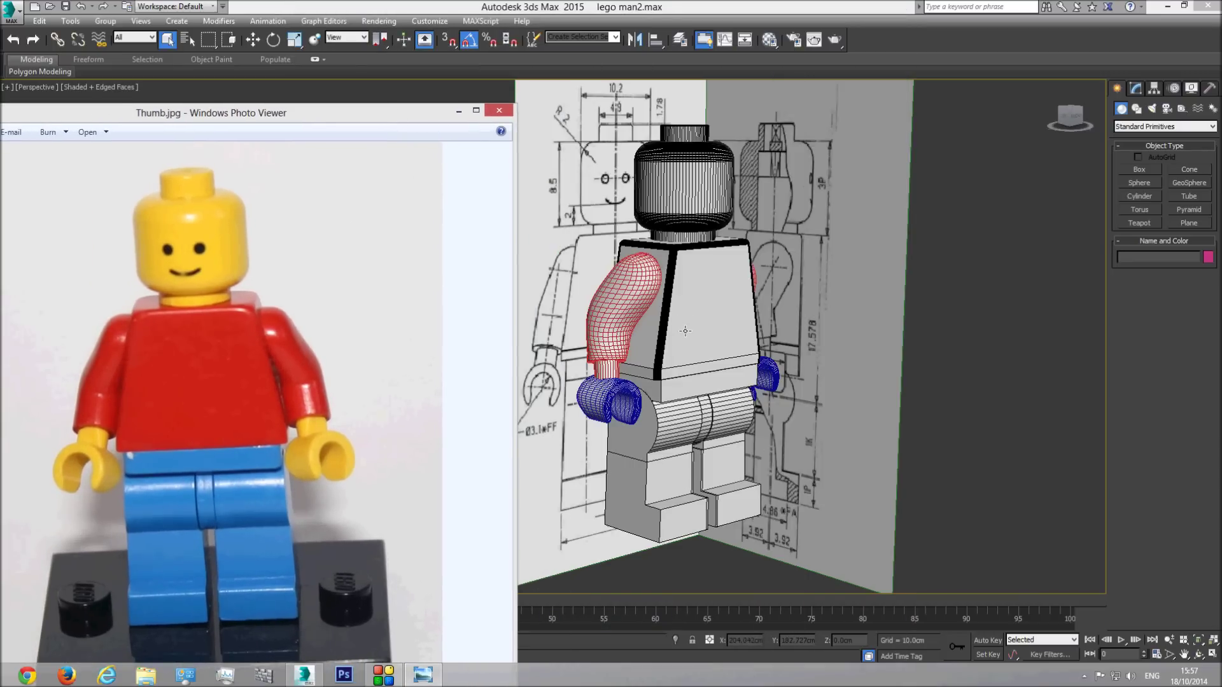
drag(348, 111, 607, 24)
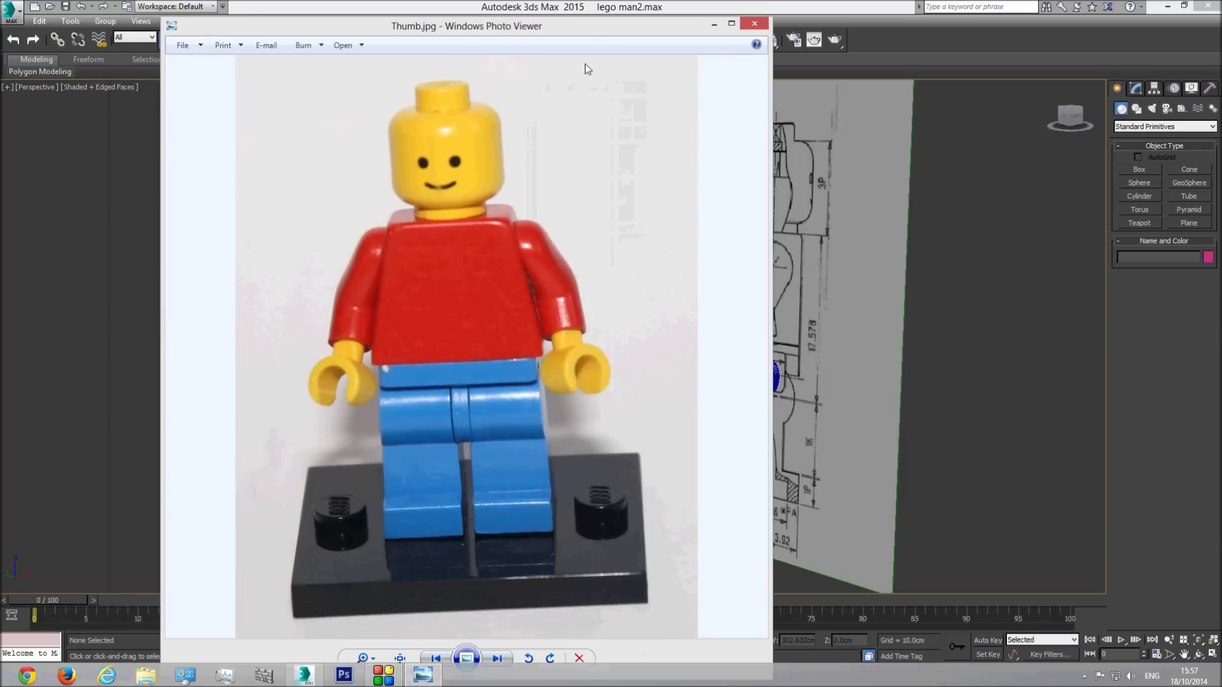
scroll(481, 424, up, 2)
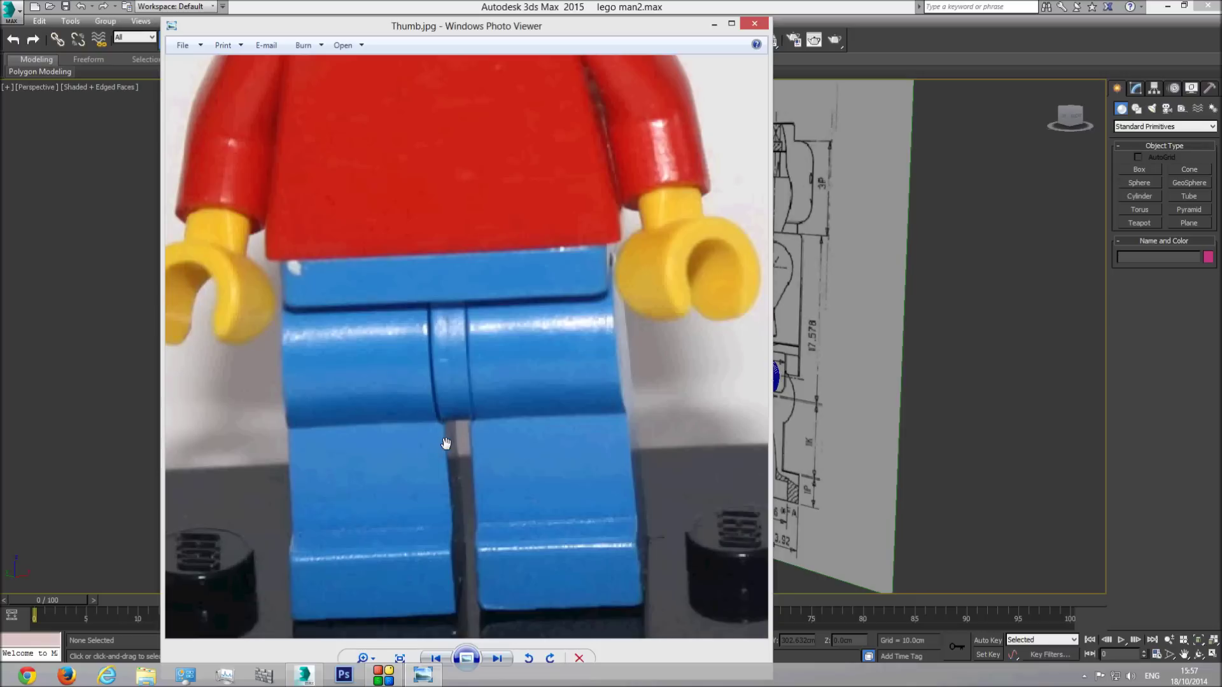
click(714, 26)
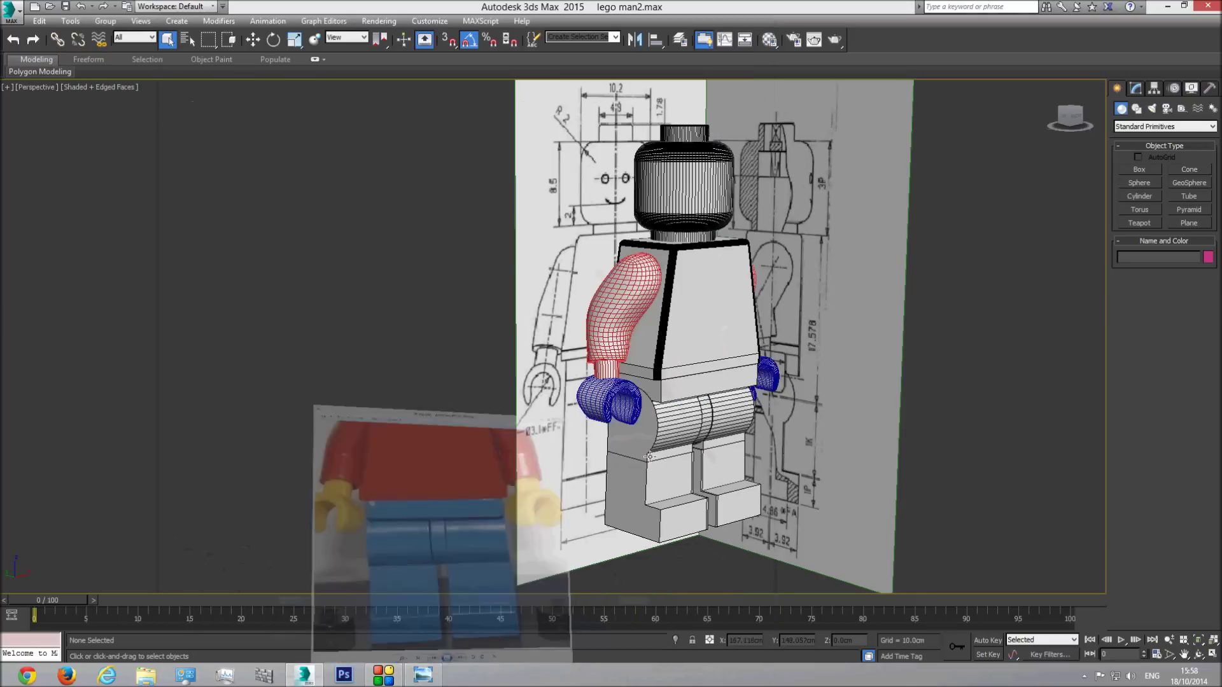
Compare the model's hip, crotch and torso pieces with the reference photo
scroll(639, 389, up, 5)
middle_drag(639, 389, 623, 414)
scroll(621, 415, down, 3)
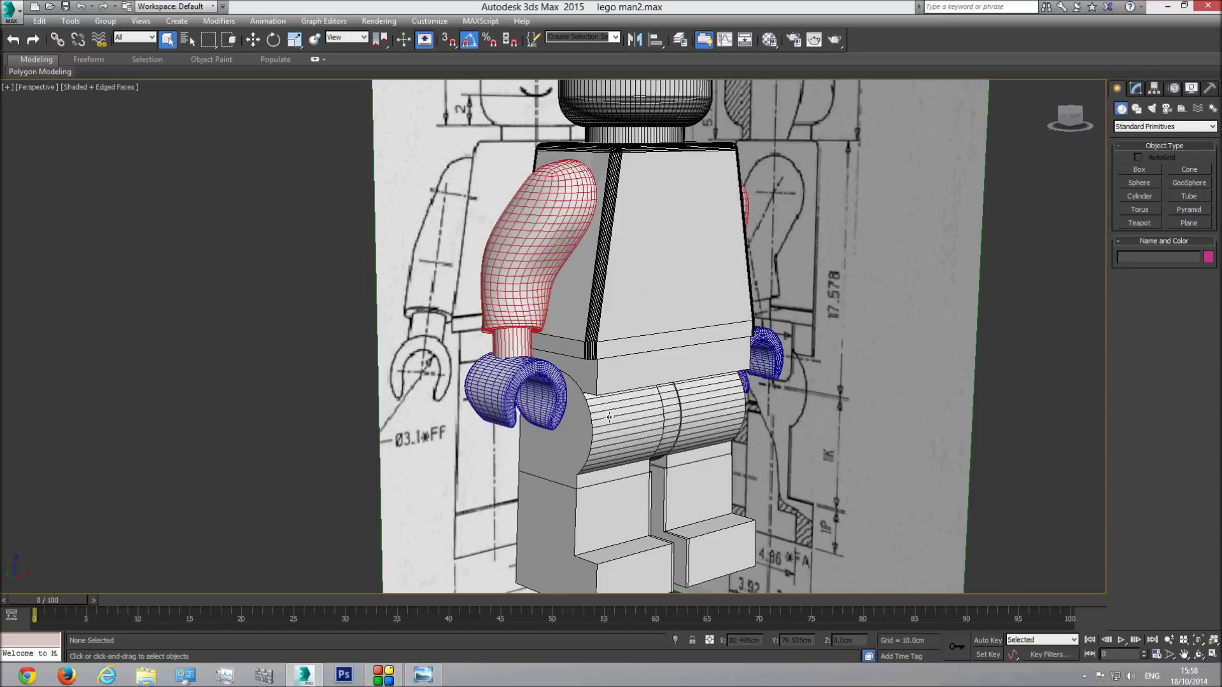
click(625, 429)
click(694, 415)
click(665, 401)
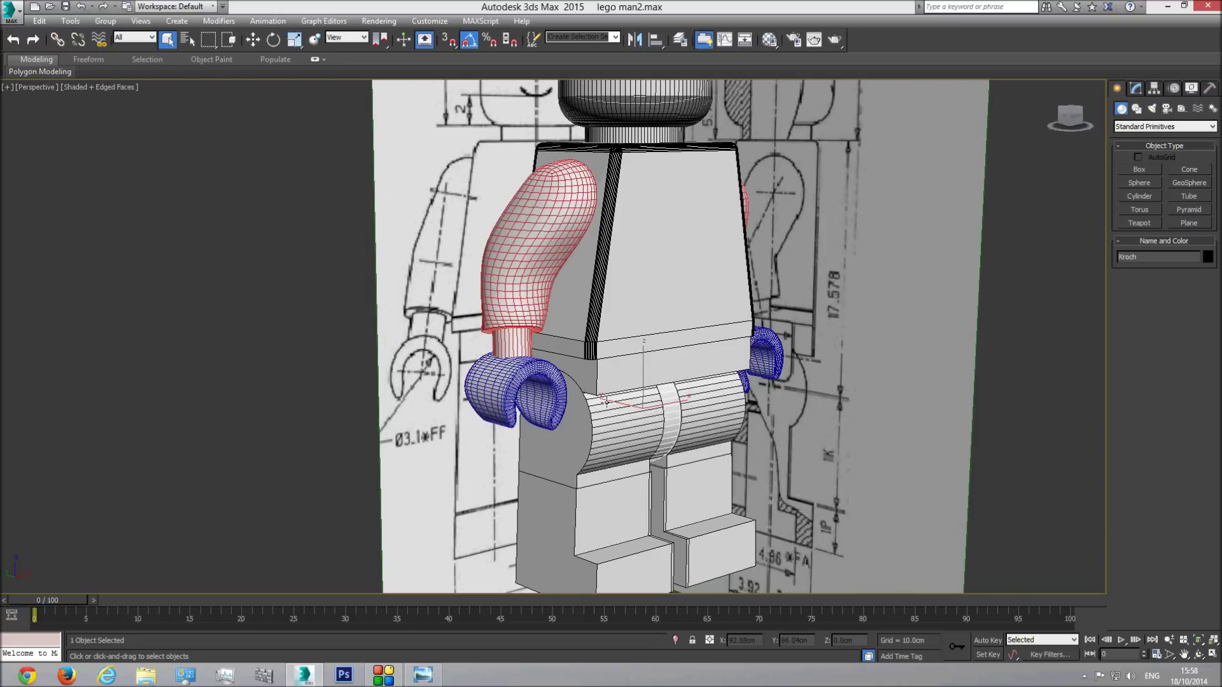
click(605, 377)
click(423, 674)
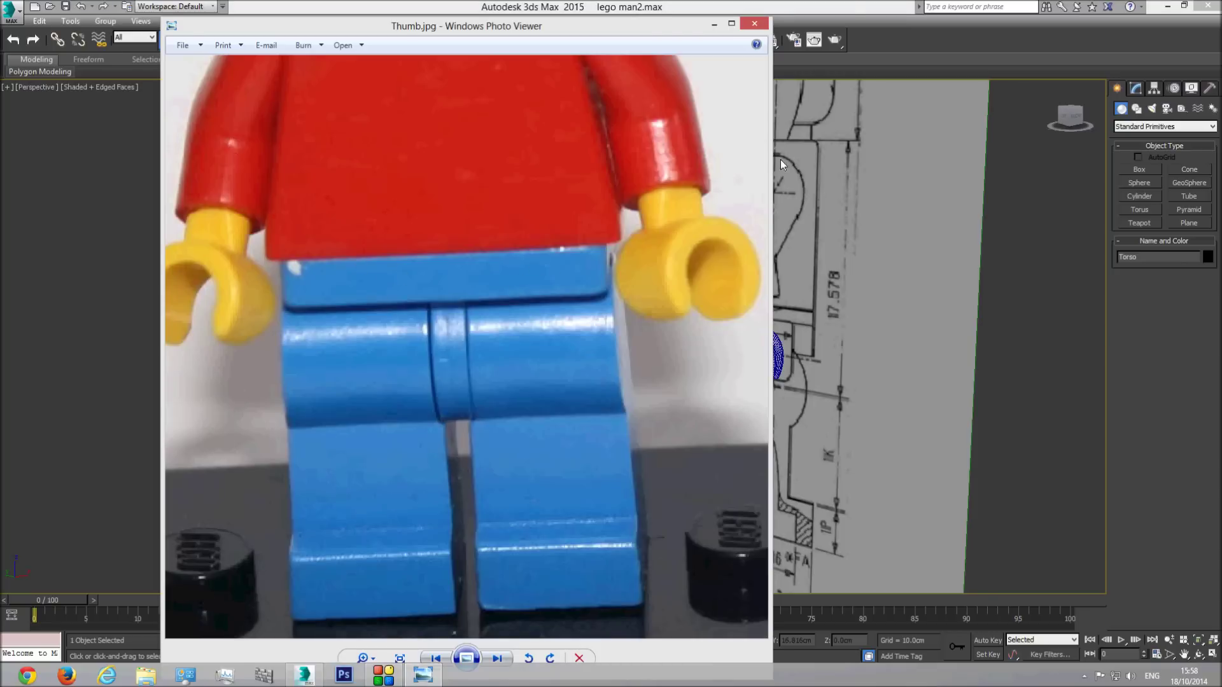
click(847, 4)
middle_drag(674, 243, 664, 306)
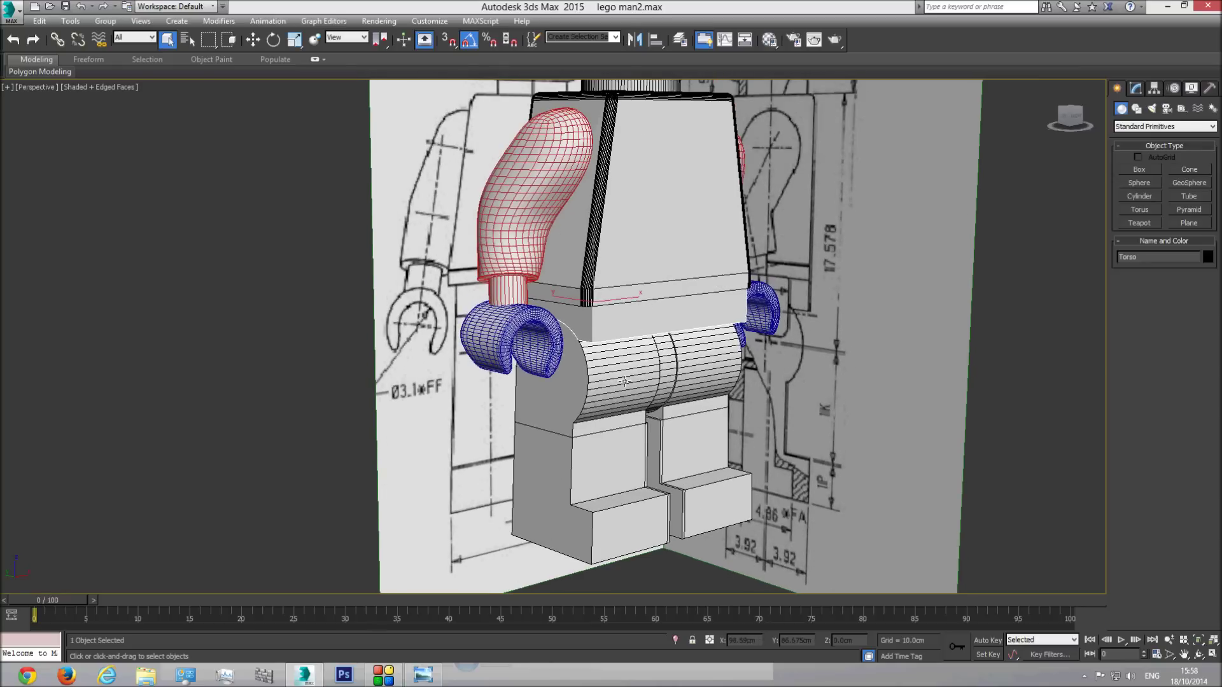
Isolate the crotch cylinder between the legs and convert it to an editable poly
click(673, 352)
scroll(668, 349, up, 4)
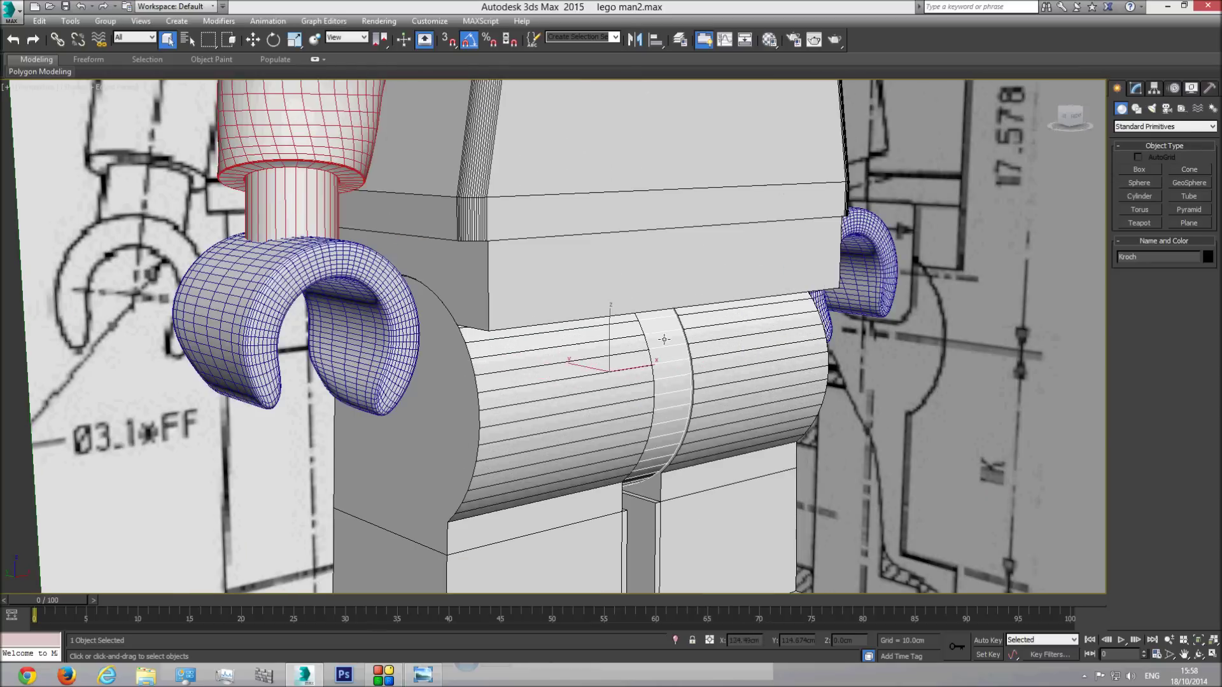
right_click(664, 338)
click(702, 228)
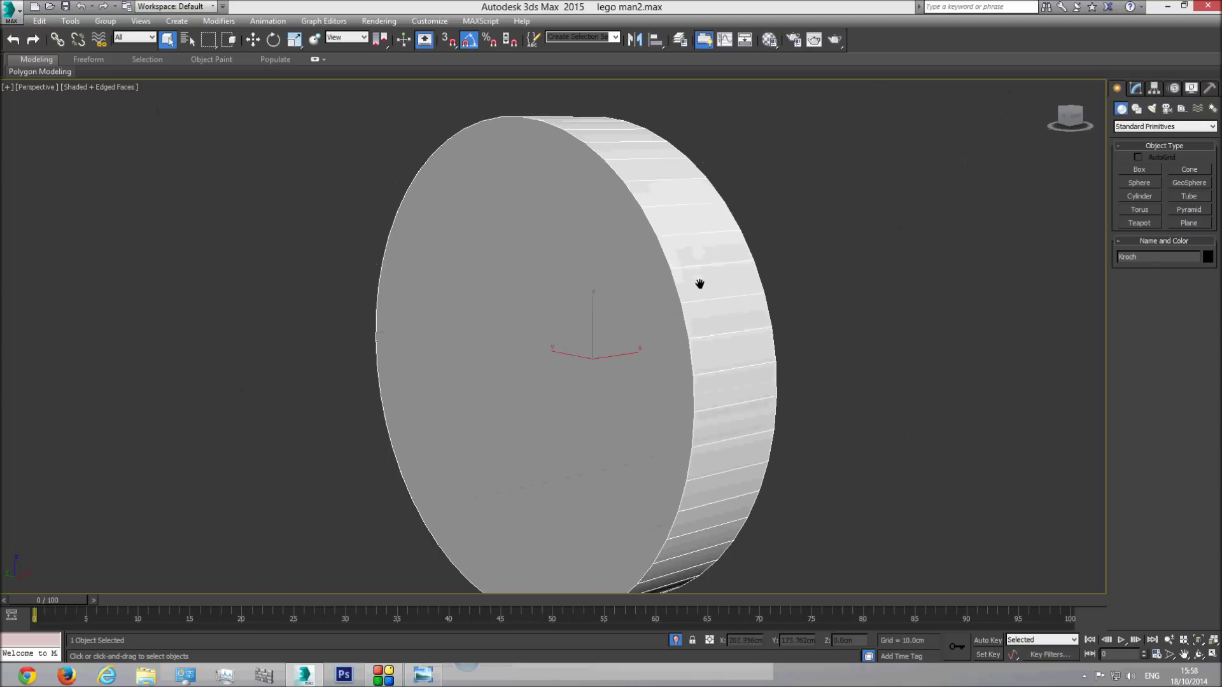
click(1136, 88)
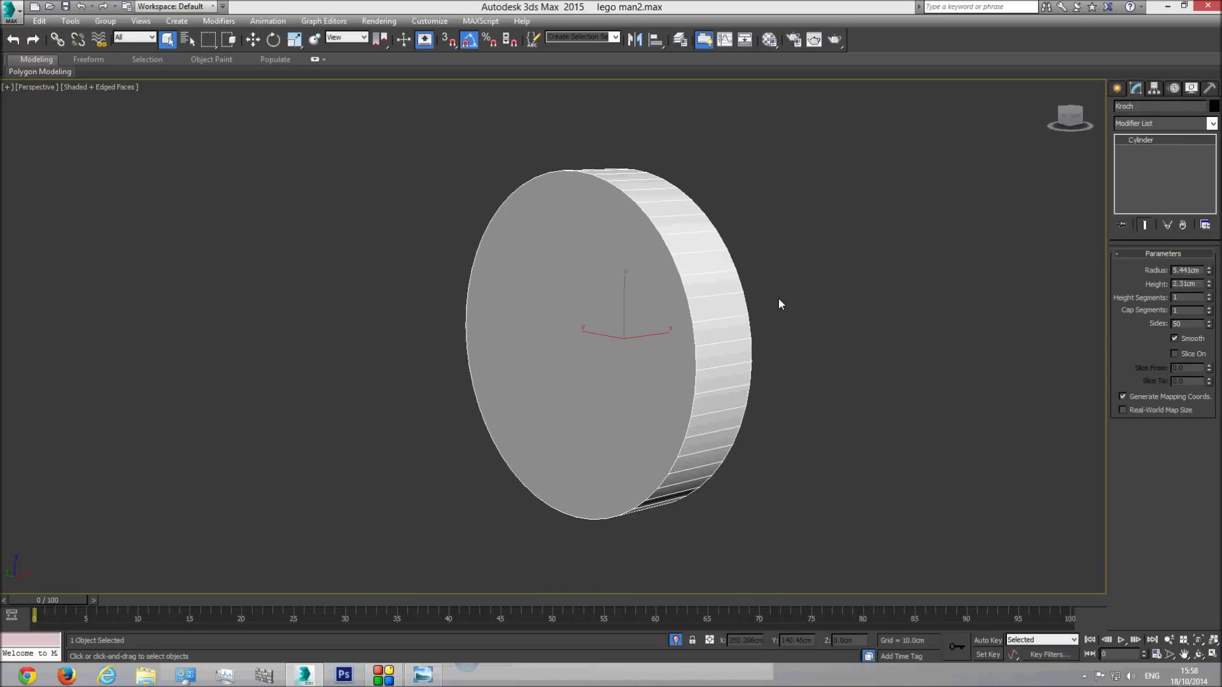
right_click(728, 306)
click(901, 444)
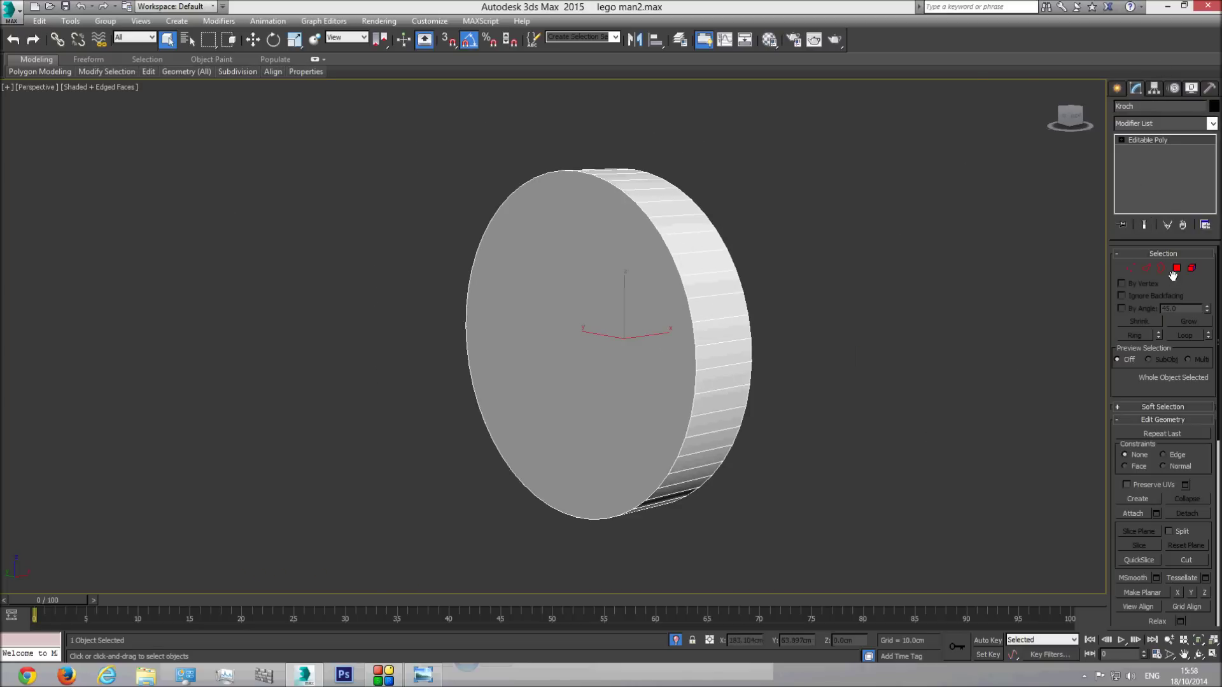
Select only the edges around the two circular rims of the crotch cylinder, excluding the edges running across its width
click(1145, 268)
drag(976, 108, 322, 592)
key(f)
middle_drag(560, 274, 556, 327)
scroll(556, 327, up, 5)
middle_drag(498, 263, 587, 350)
scroll(592, 367, up, 1)
scroll(591, 366, up, 1)
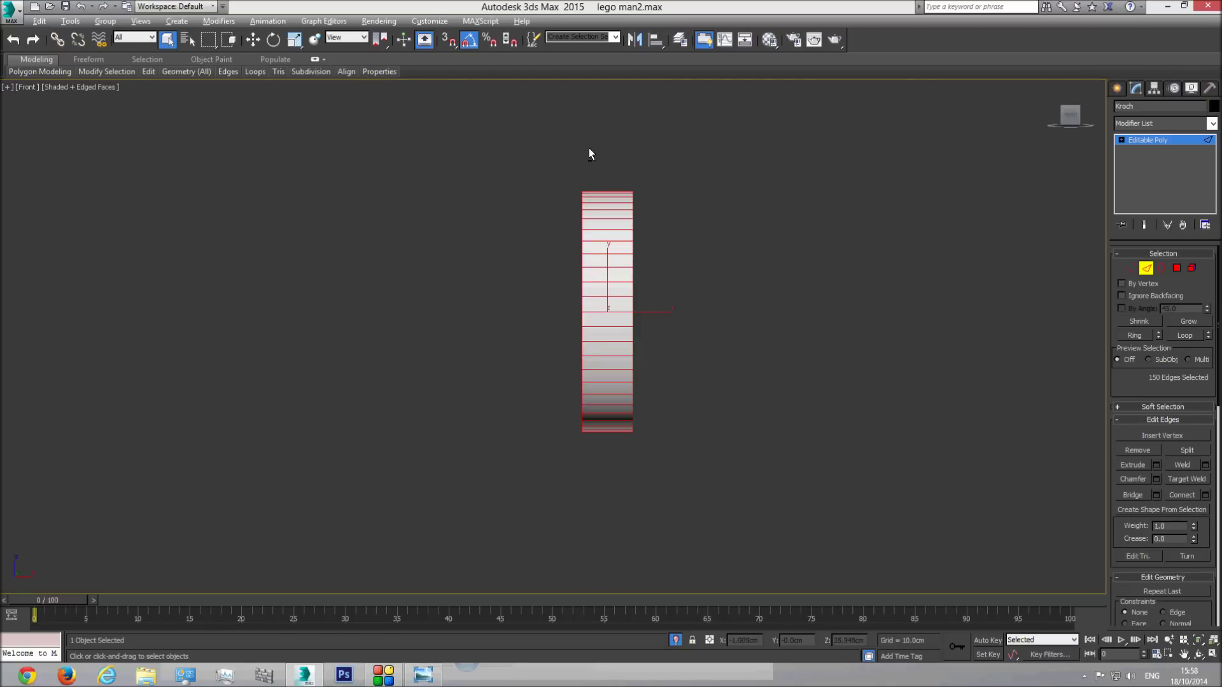
drag(593, 158, 612, 368)
alt+drag(616, 488, 616, 487)
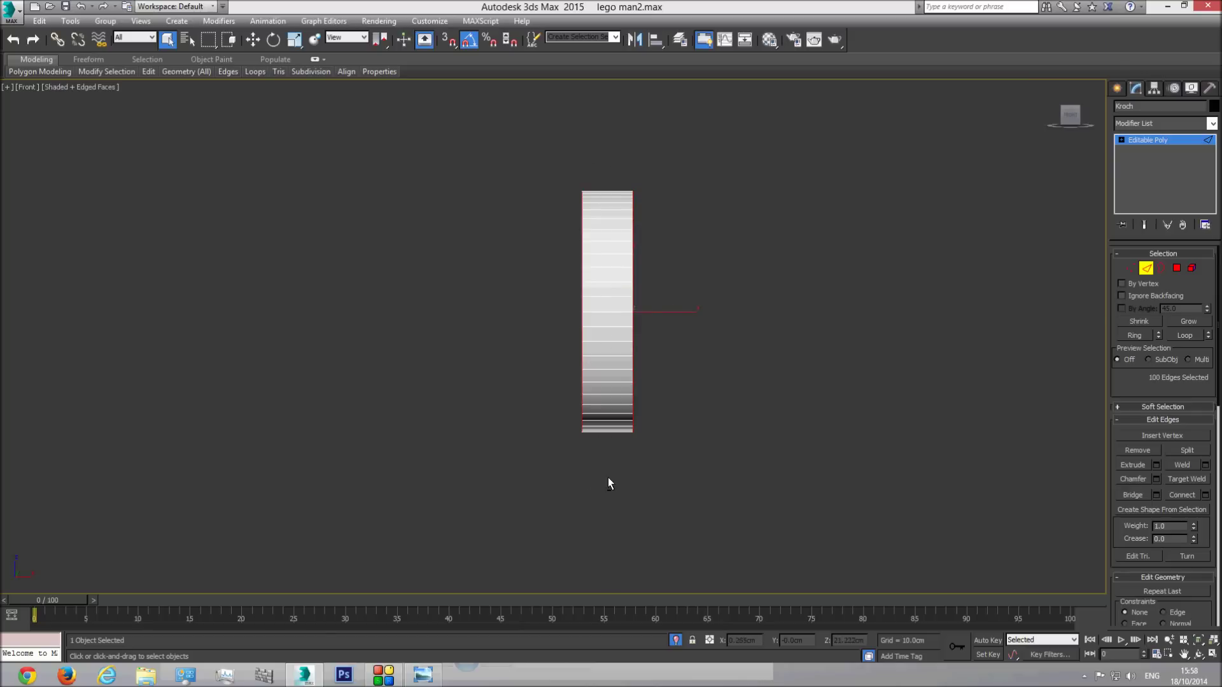
Start a chamfer on the selected rim edges in perspective view with an amount of 0.1 cm
key(p)
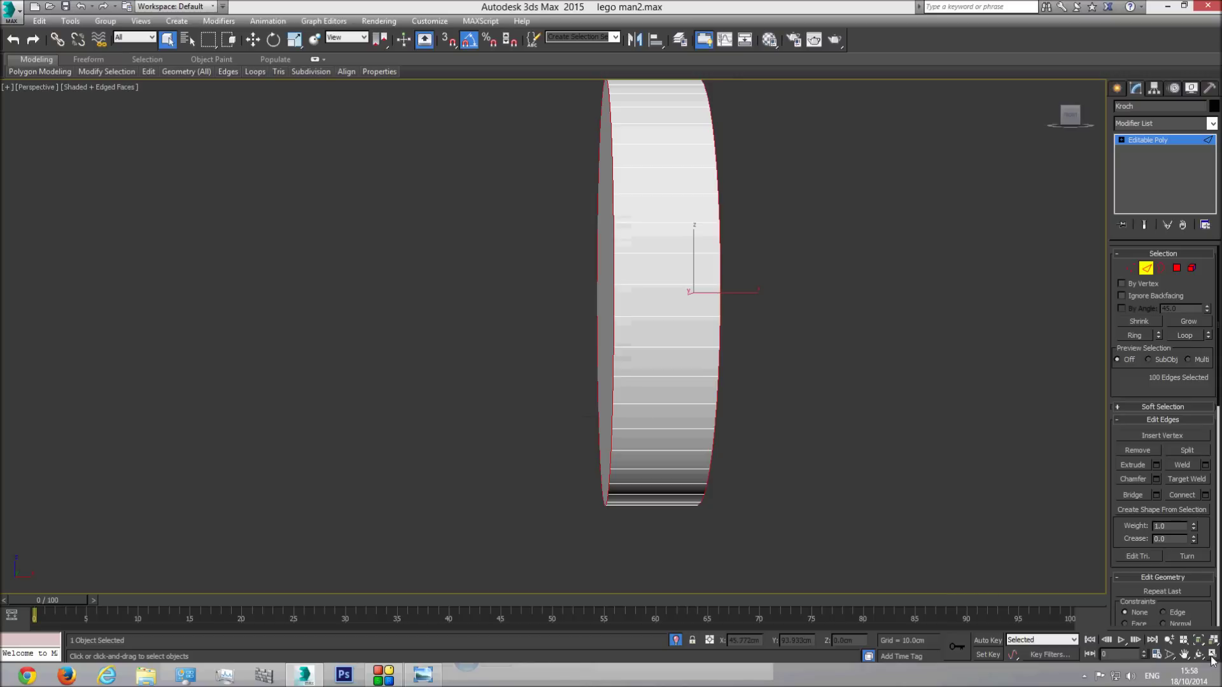
click(1201, 655)
drag(576, 319, 651, 345)
drag(594, 244, 556, 284)
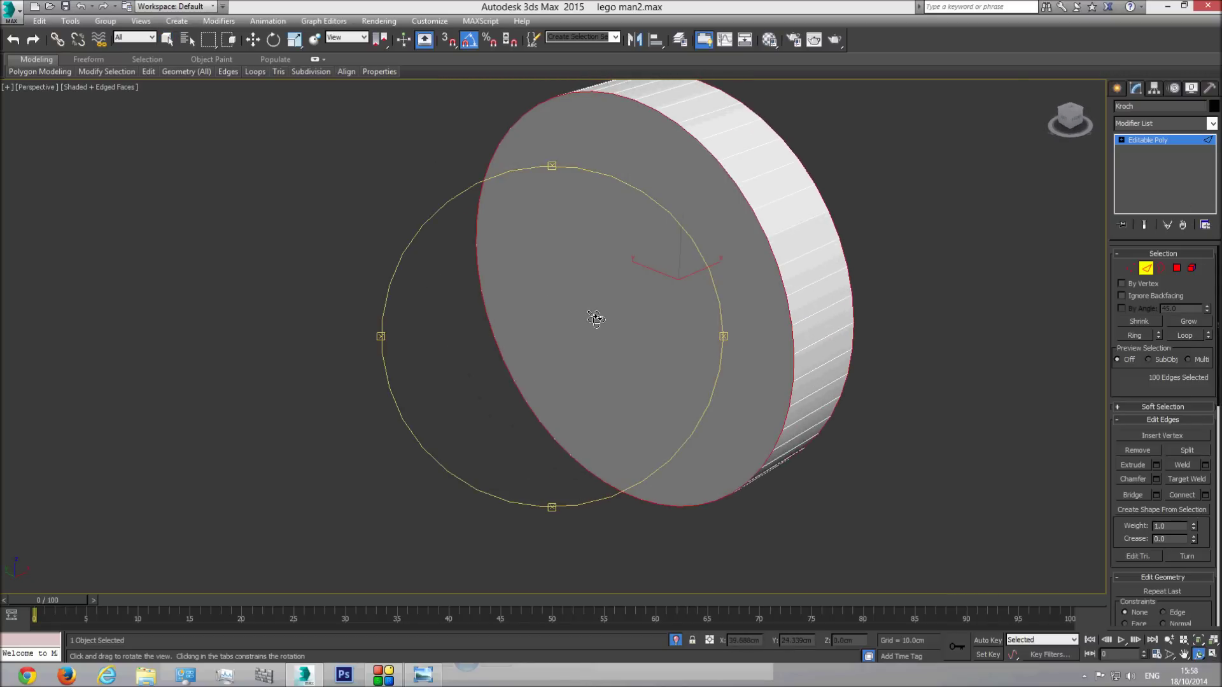
click(1155, 478)
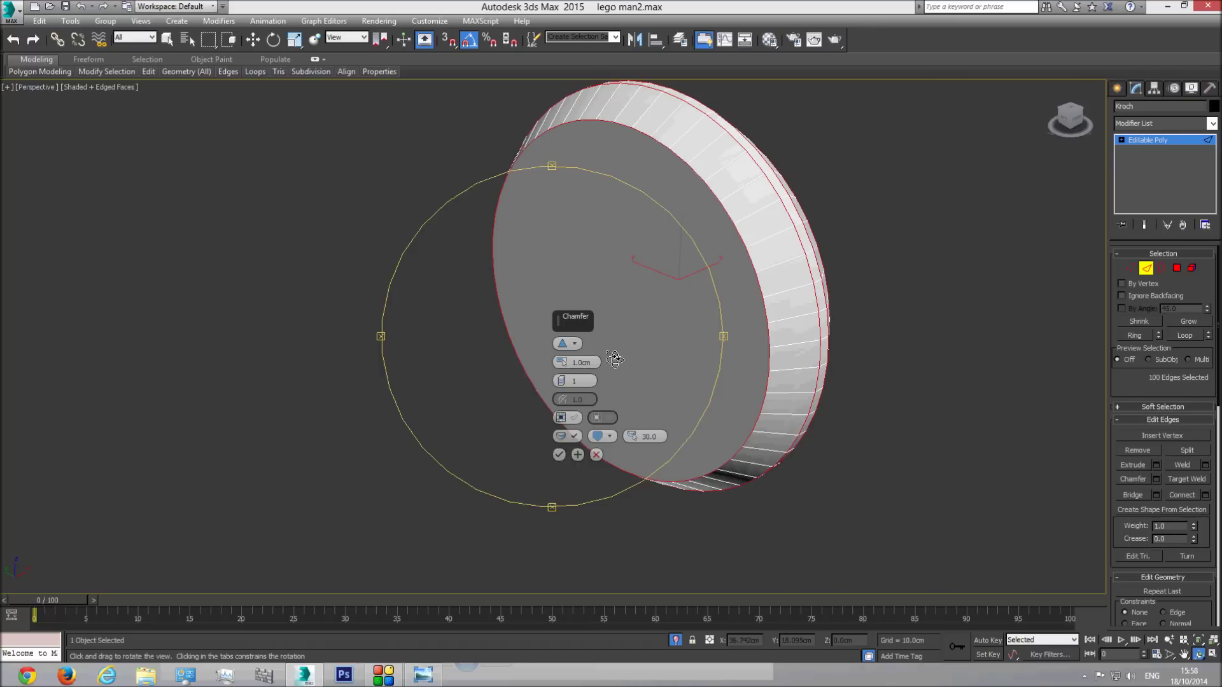
text(0.1)
drag(604, 370, 641, 344)
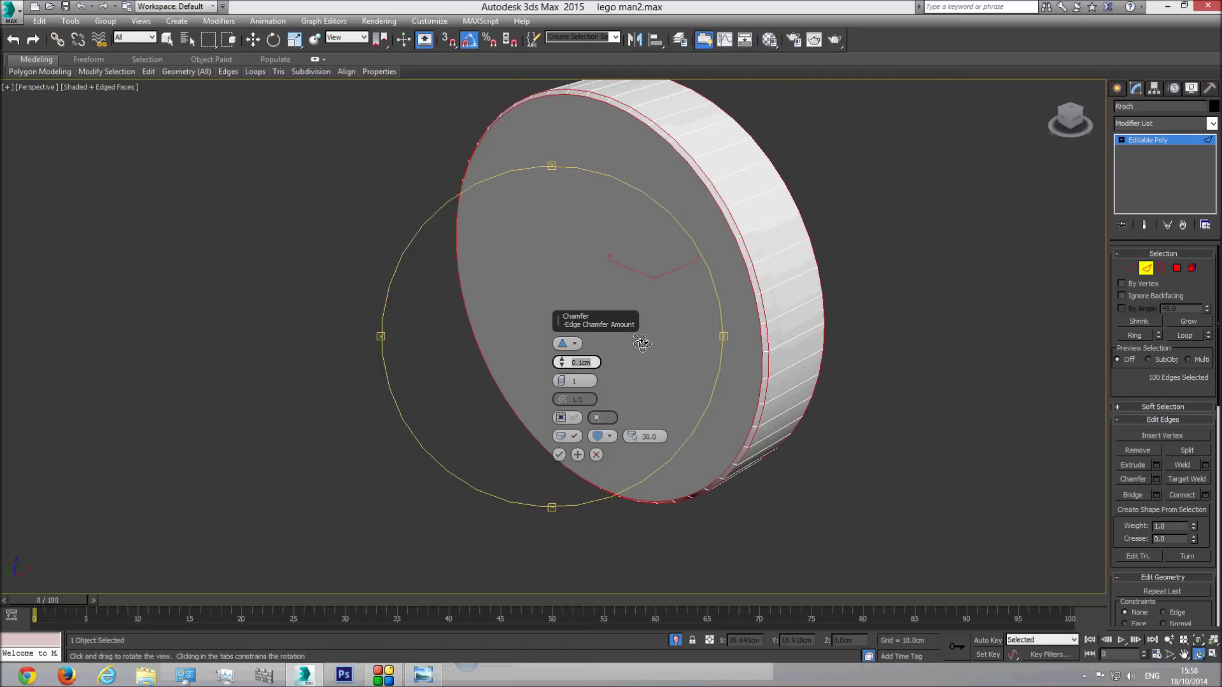
Exit isolation, set the rim chamfer to 0.05 cm with 3 segments, and apply it
click(676, 640)
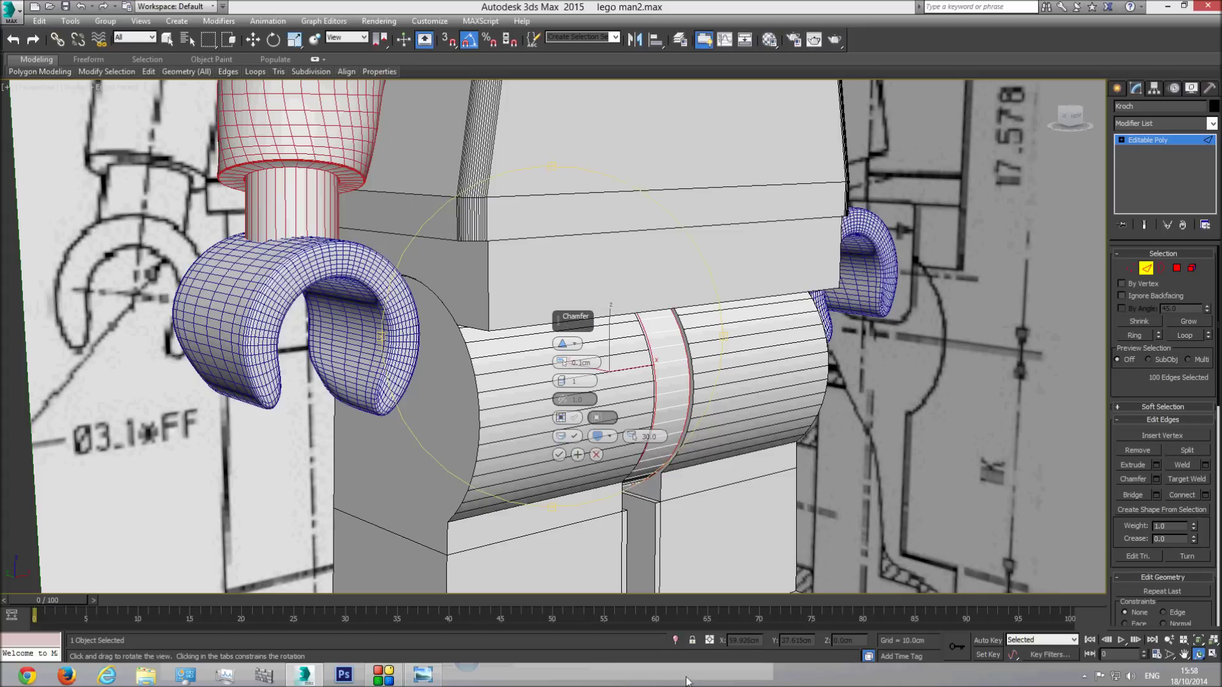
scroll(643, 379, up, 8)
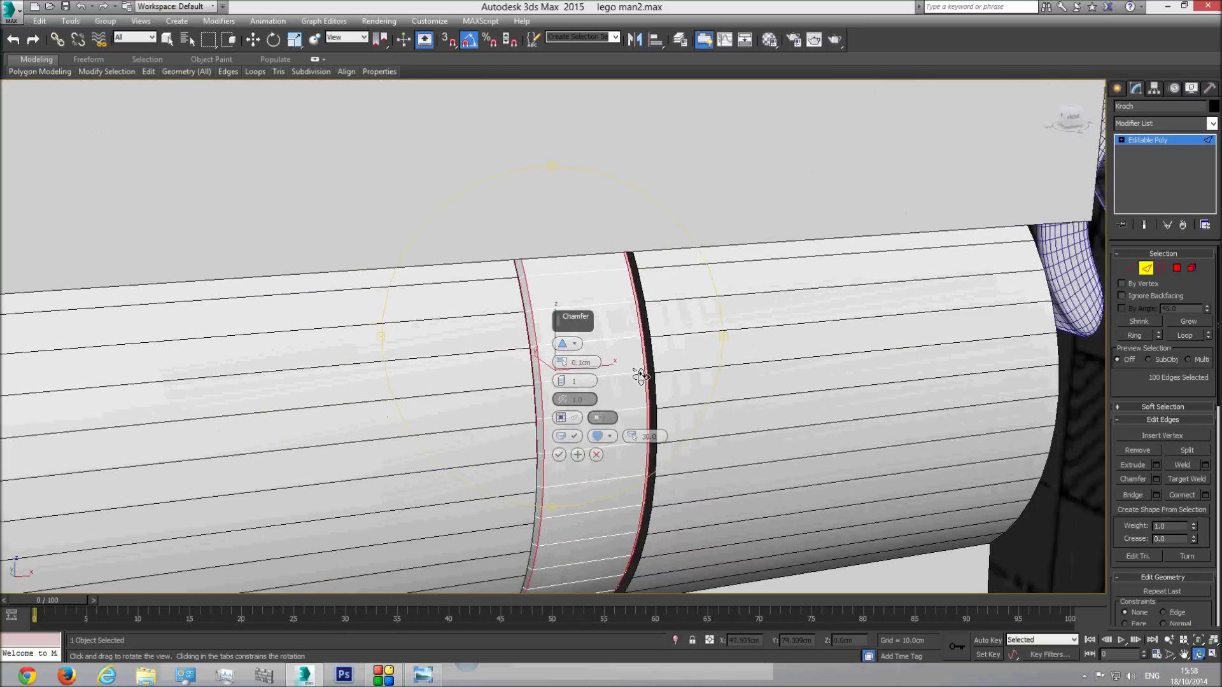
drag(641, 376, 637, 377)
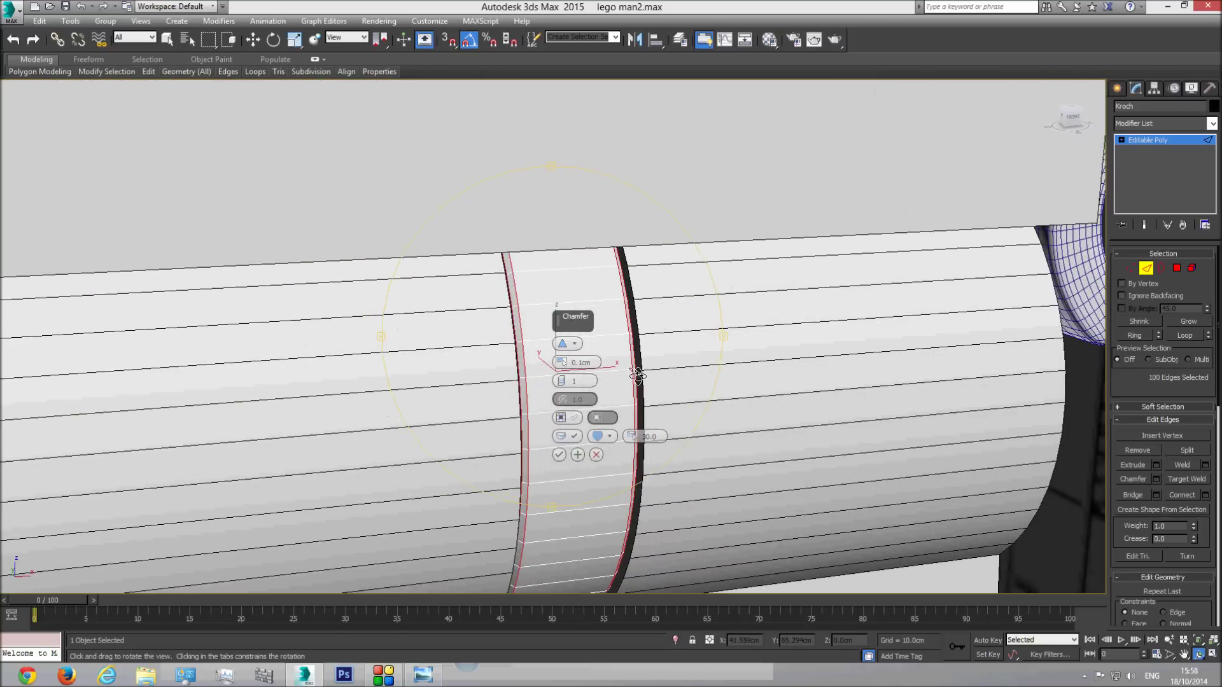
double_click(588, 362)
text(0.05)
key(Return)
drag(510, 464, 472, 459)
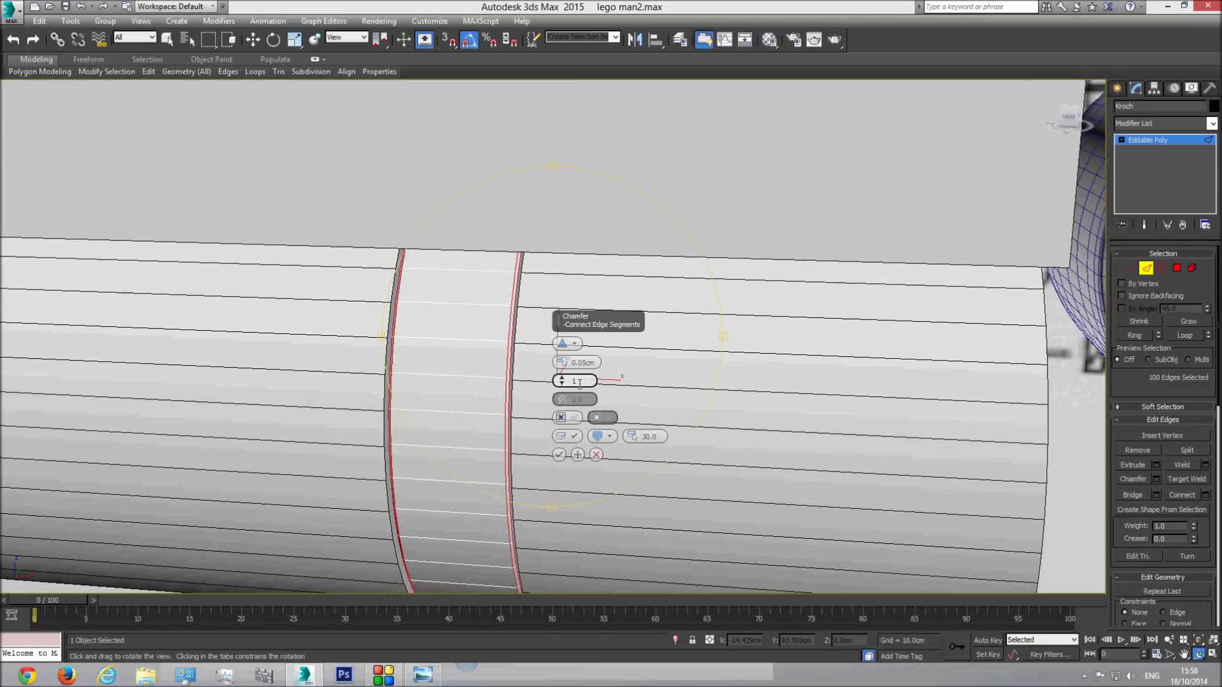
key(Return)
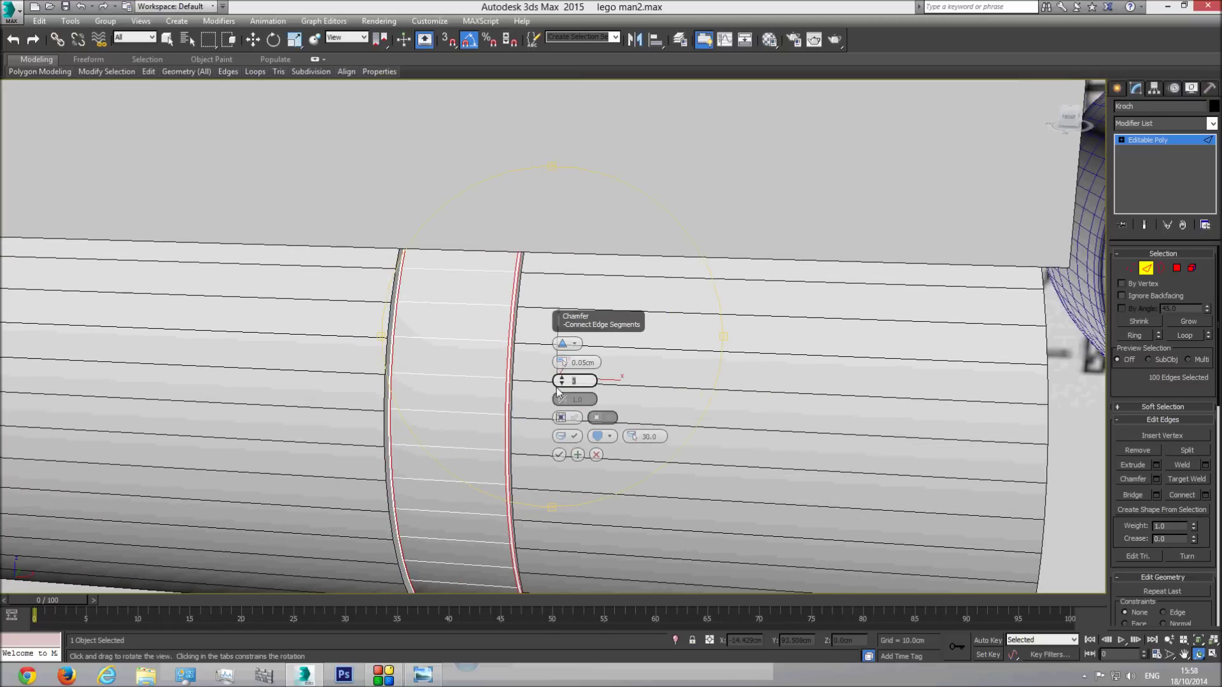
scroll(459, 405, up, 2)
click(560, 455)
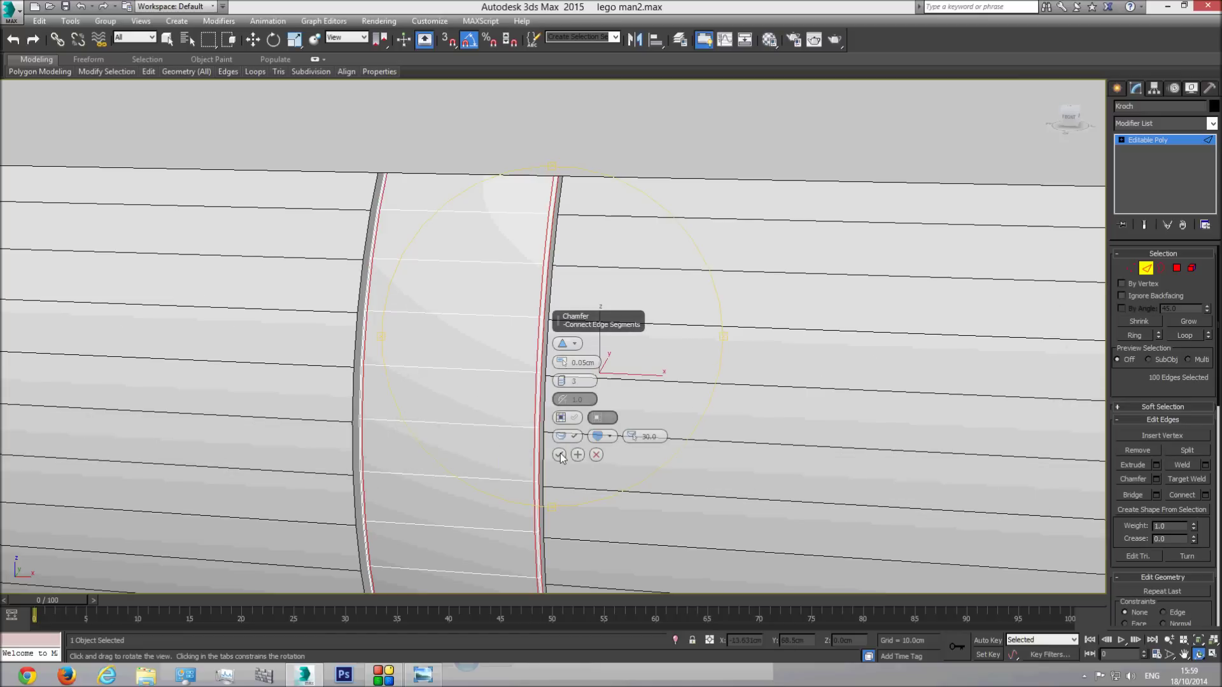
Leave edge editing, turn off the edged-faces display, and inspect the chamfered crotch piece between the legs
click(1170, 140)
scroll(536, 406, down, 5)
scroll(536, 407, down, 4)
right_click(438, 388)
click(236, 305)
click(228, 302)
scroll(474, 392, up, 4)
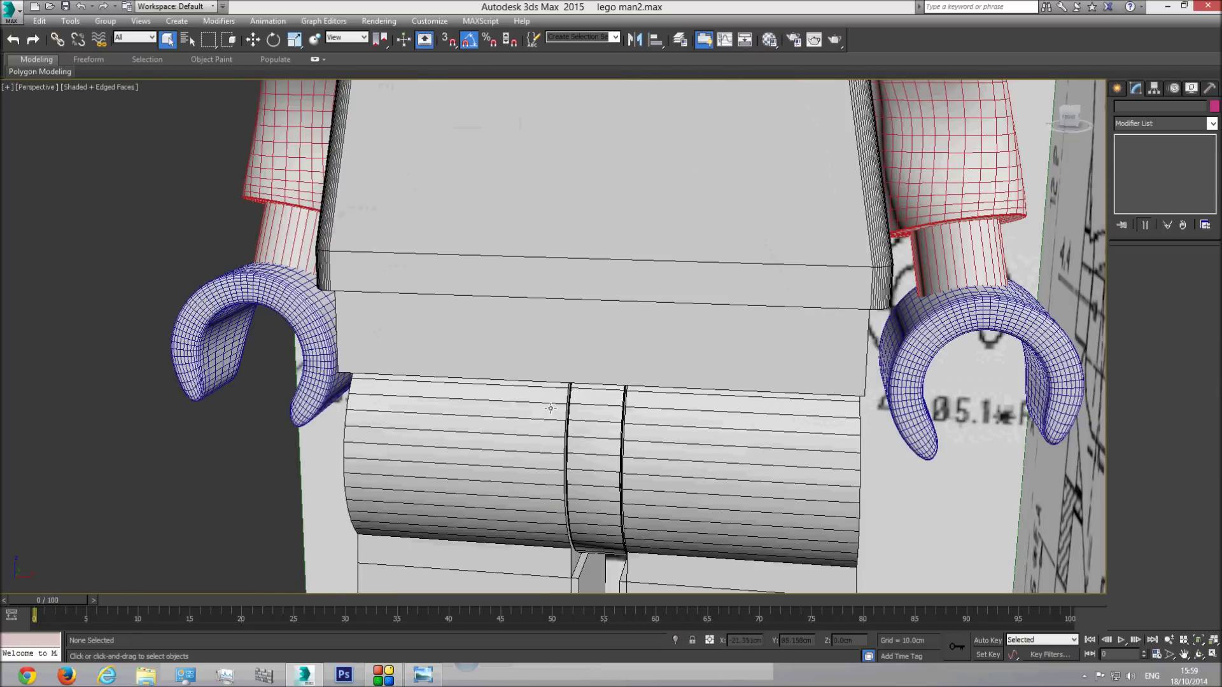
key(F4)
scroll(630, 439, up, 5)
click(639, 390)
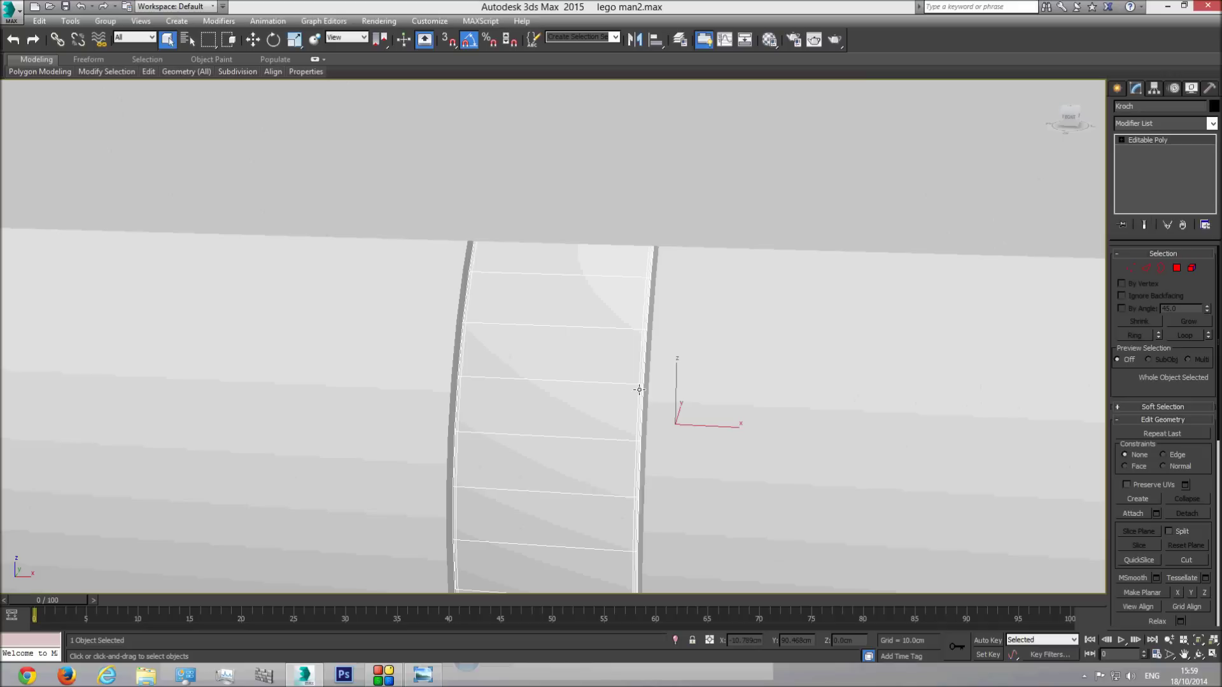
scroll(646, 424, up, 3)
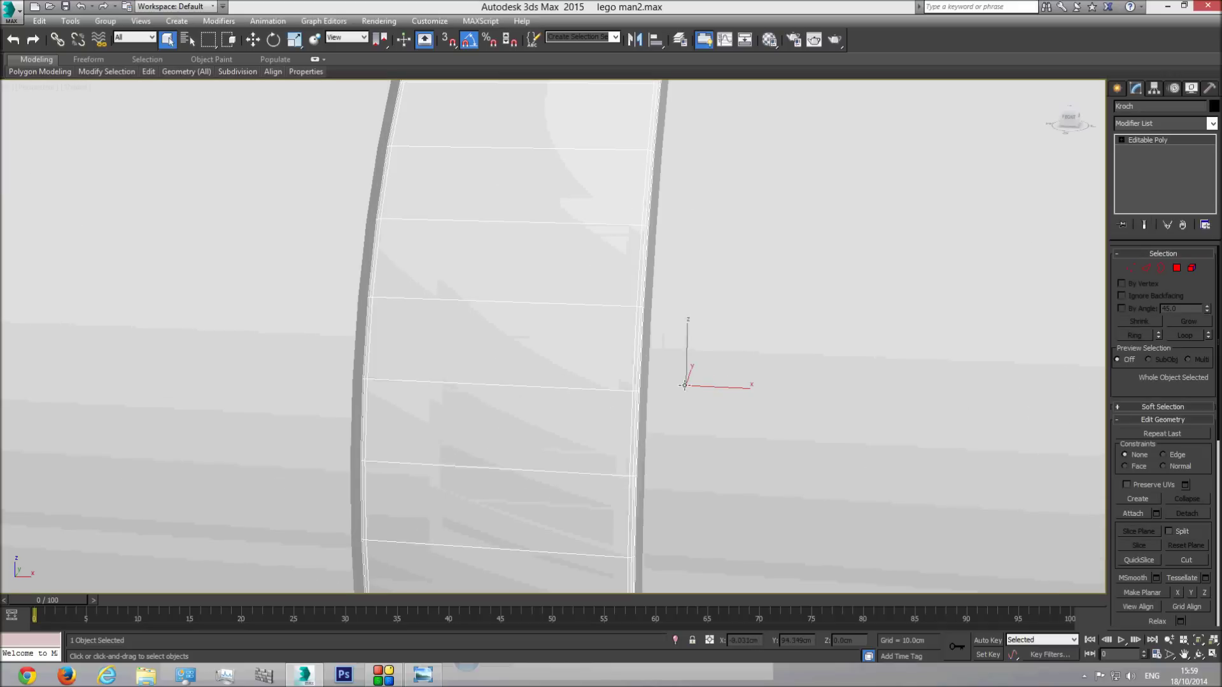
scroll(672, 376, down, 10)
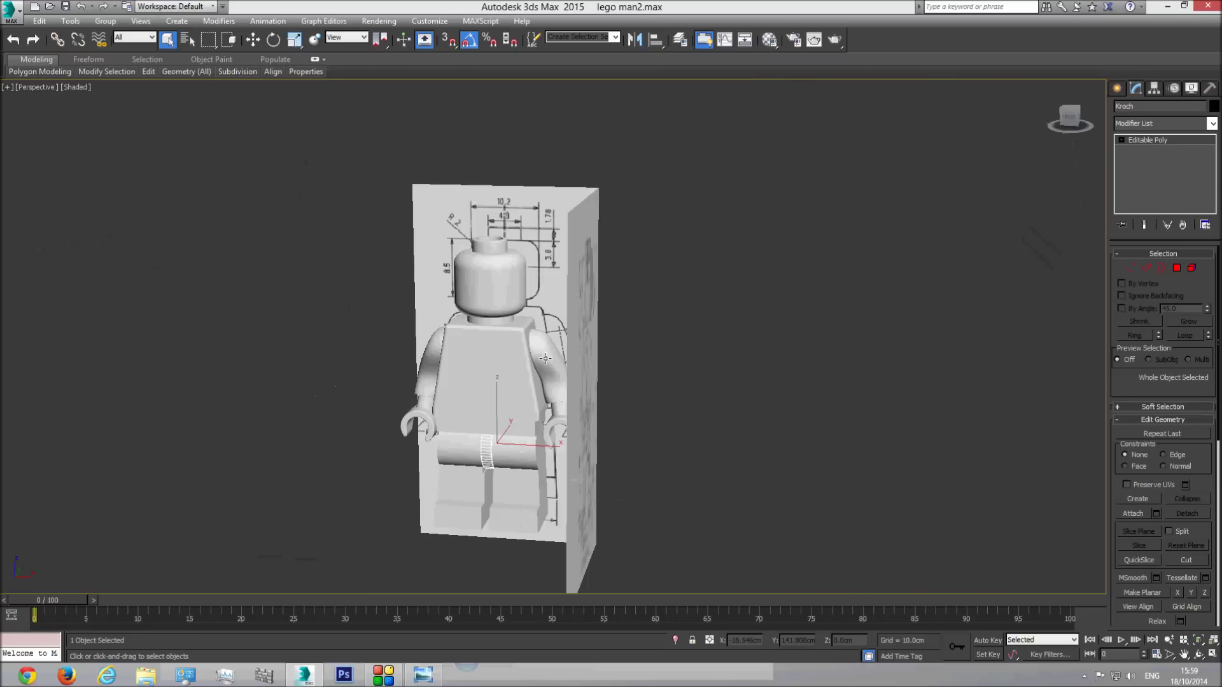
Delete both blueprint reference planes from around the figure
click(536, 244)
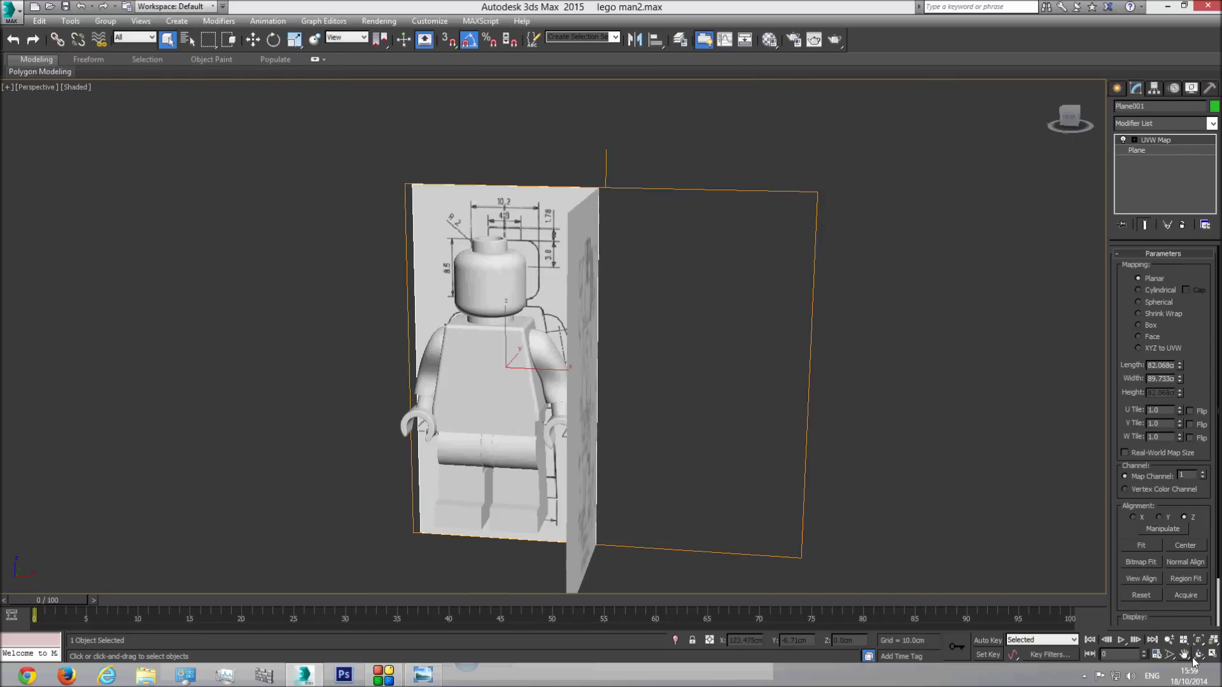
ctrl+click(586, 264)
click(516, 205)
key(Delete)
click(584, 261)
key(Delete)
Select the right leg and isolate it
middle_drag(468, 433, 524, 390)
scroll(524, 392, up, 6)
middle_drag(611, 425, 562, 375)
scroll(562, 375, up, 2)
click(464, 375)
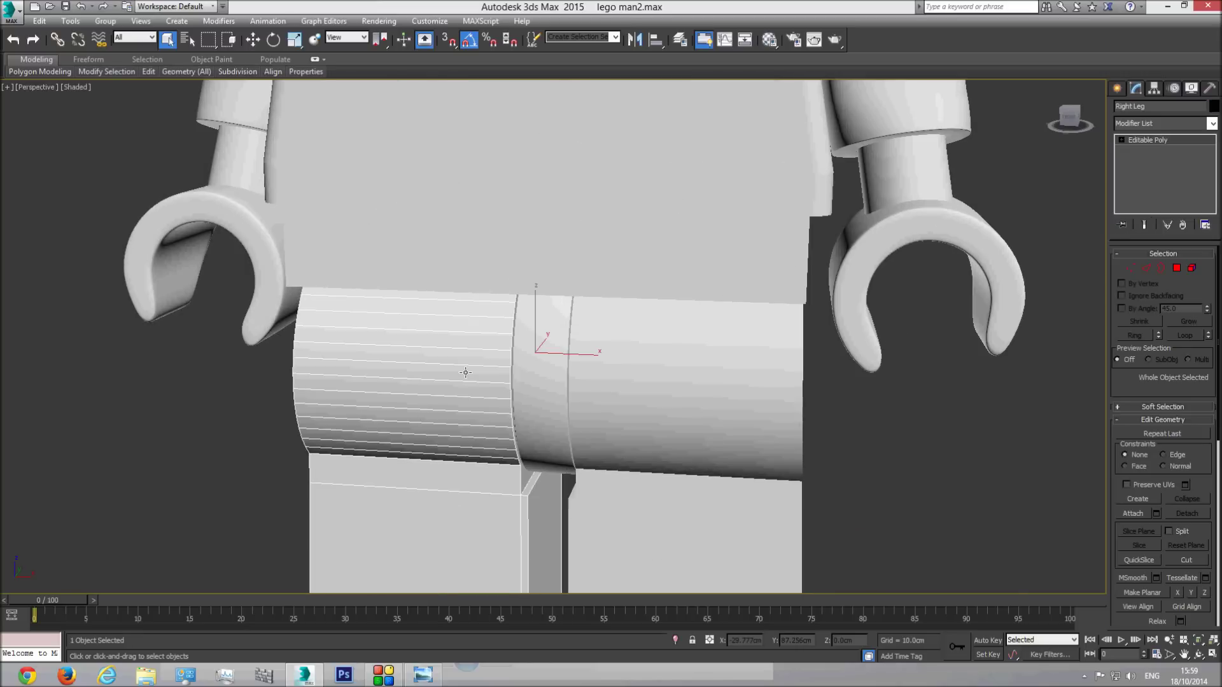
middle_drag(553, 437, 538, 305)
scroll(538, 304, down, 4)
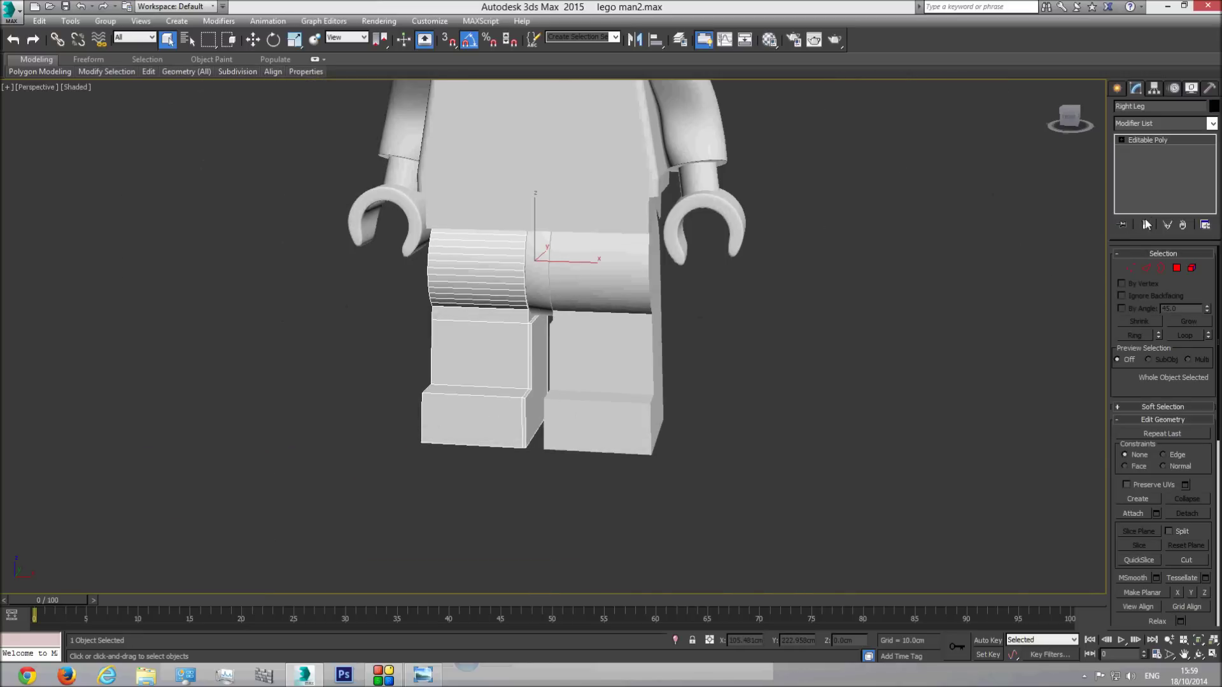
right_click(511, 288)
click(546, 204)
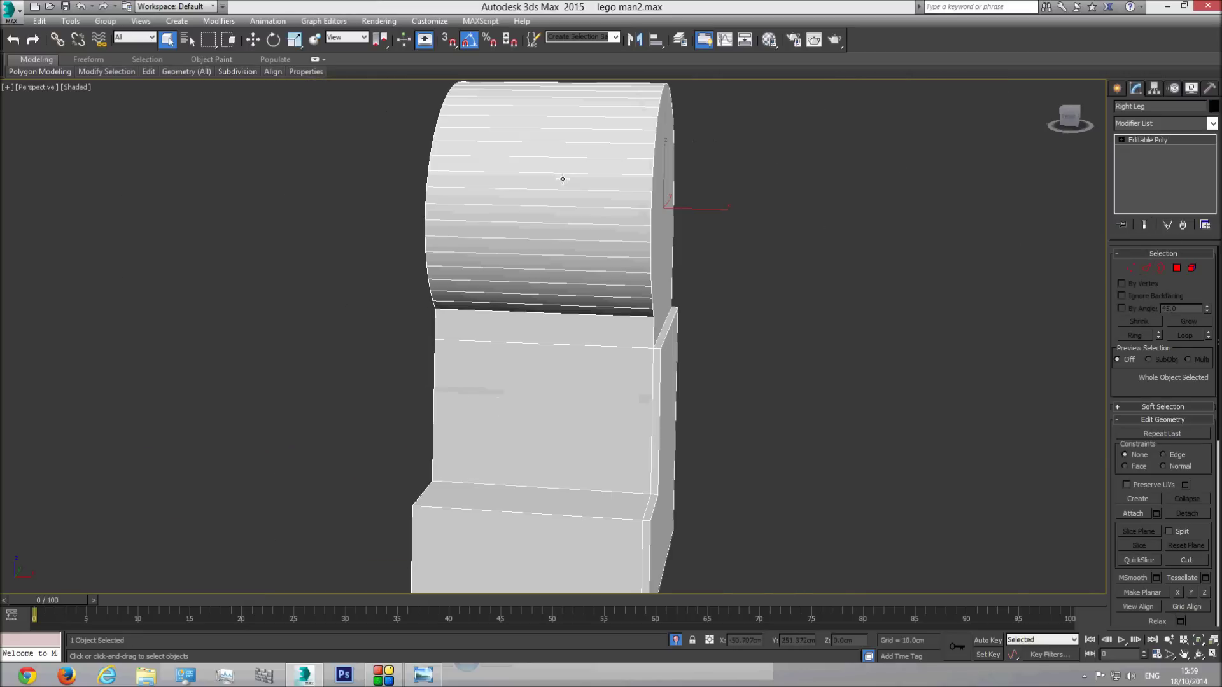
Select all edges of the right leg, excluding the crosswise edges that span the front and back faces
click(1146, 268)
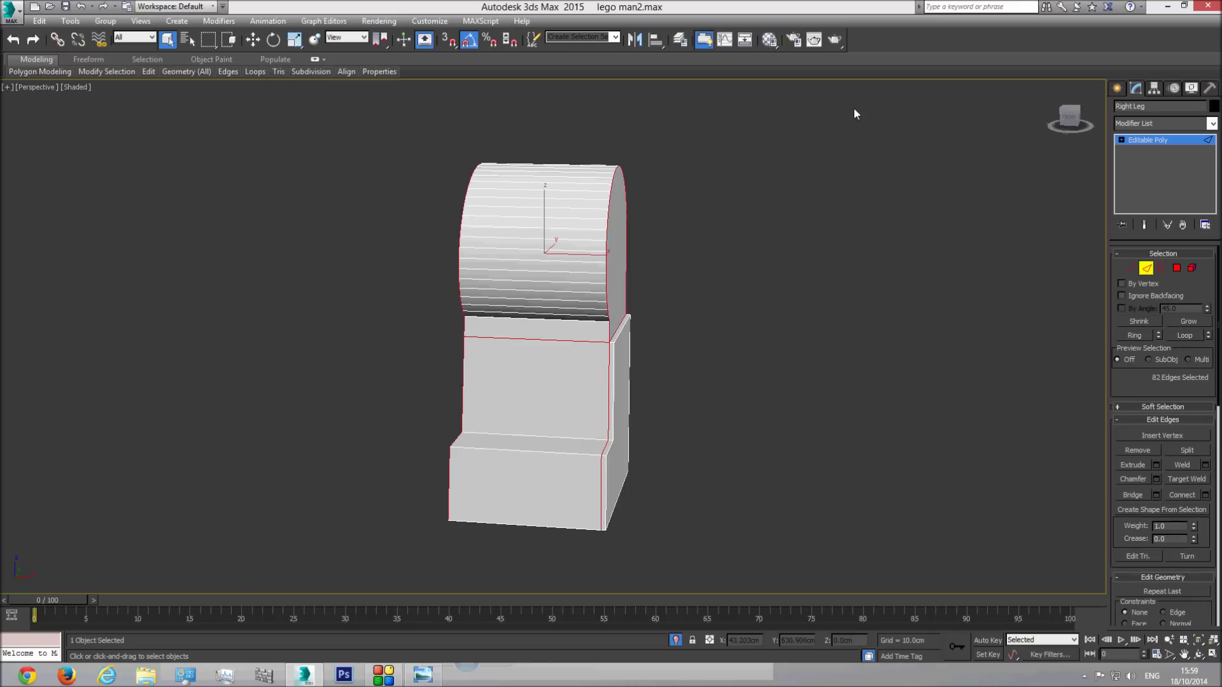
drag(455, 415, 350, 602)
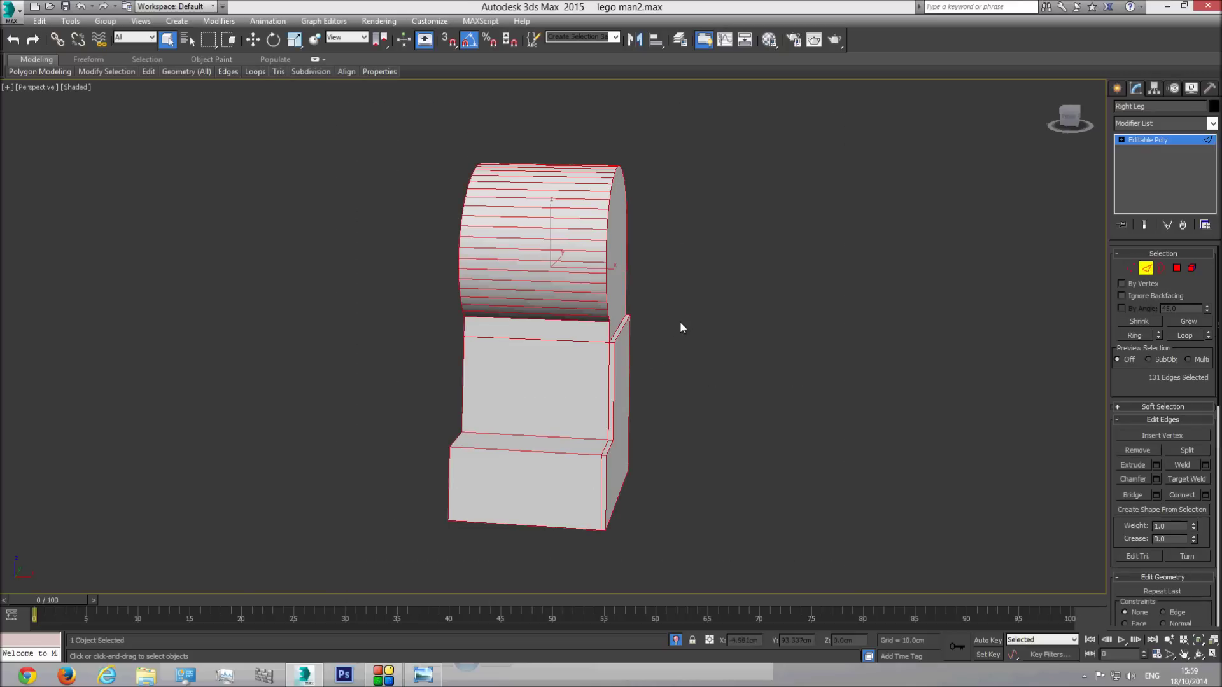
key(f)
scroll(636, 318, up, 8)
middle_drag(539, 291, 562, 173)
scroll(562, 173, down, 2)
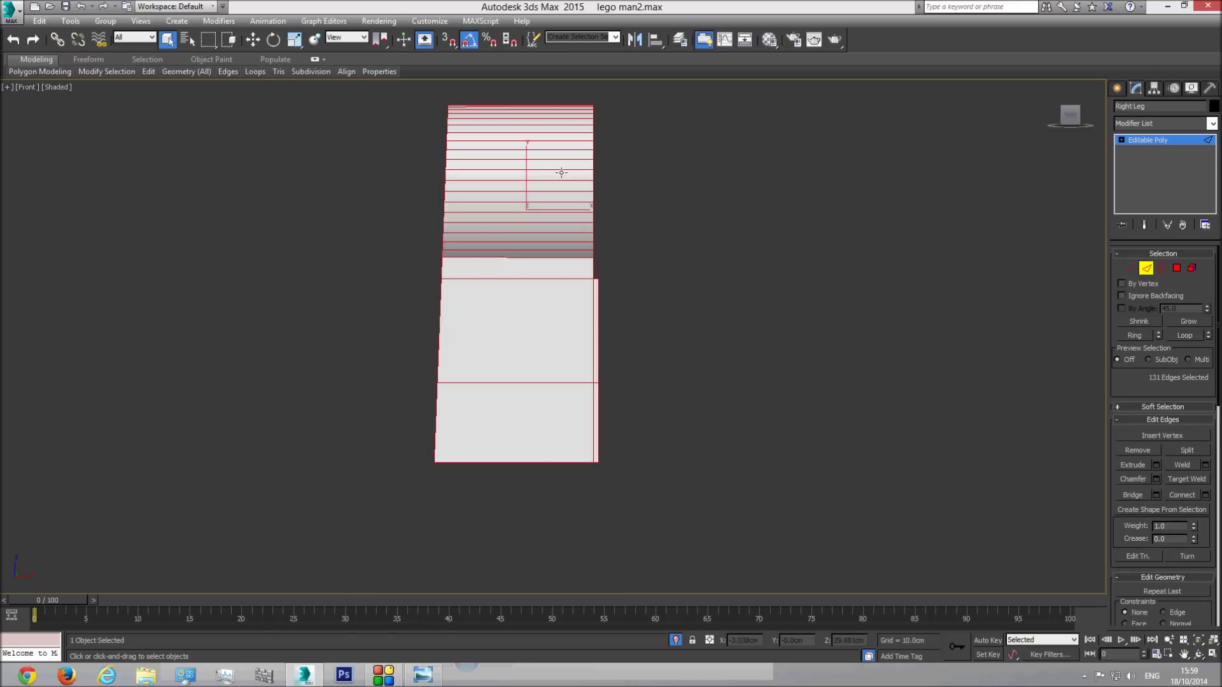
alt+drag(501, 253, 532, 523)
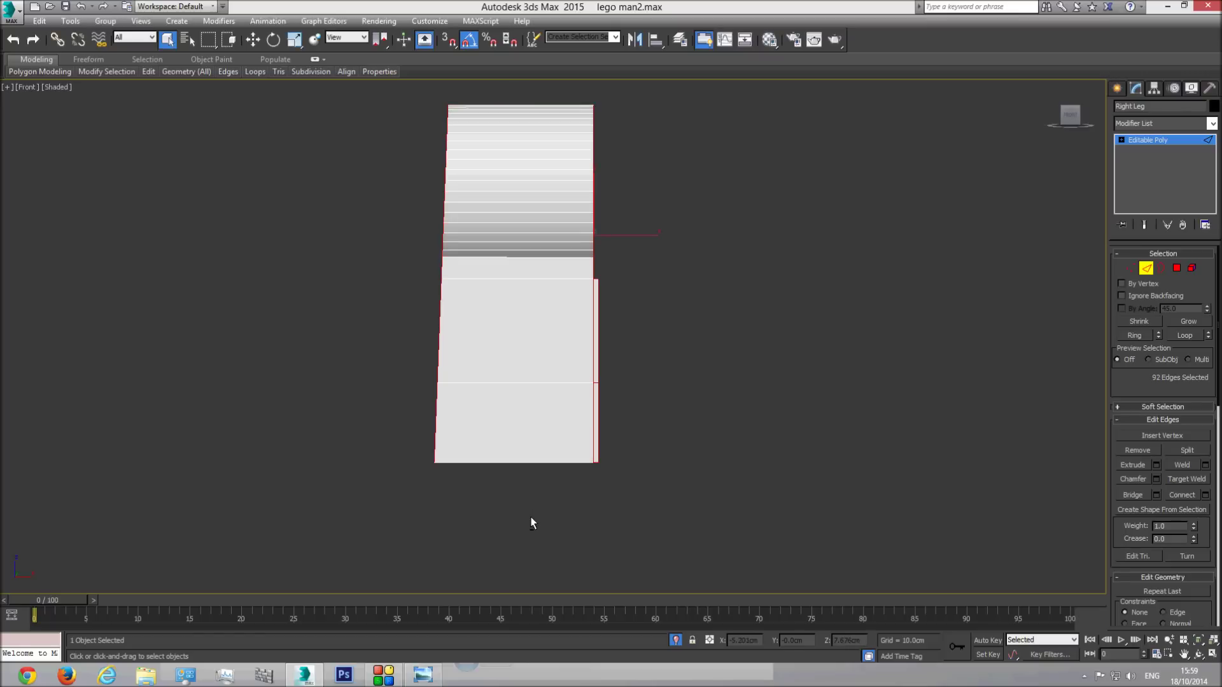
Remove the horizontal edge across the leg's flat outer side from the edge selection
key(p)
click(1200, 658)
drag(608, 355, 570, 380)
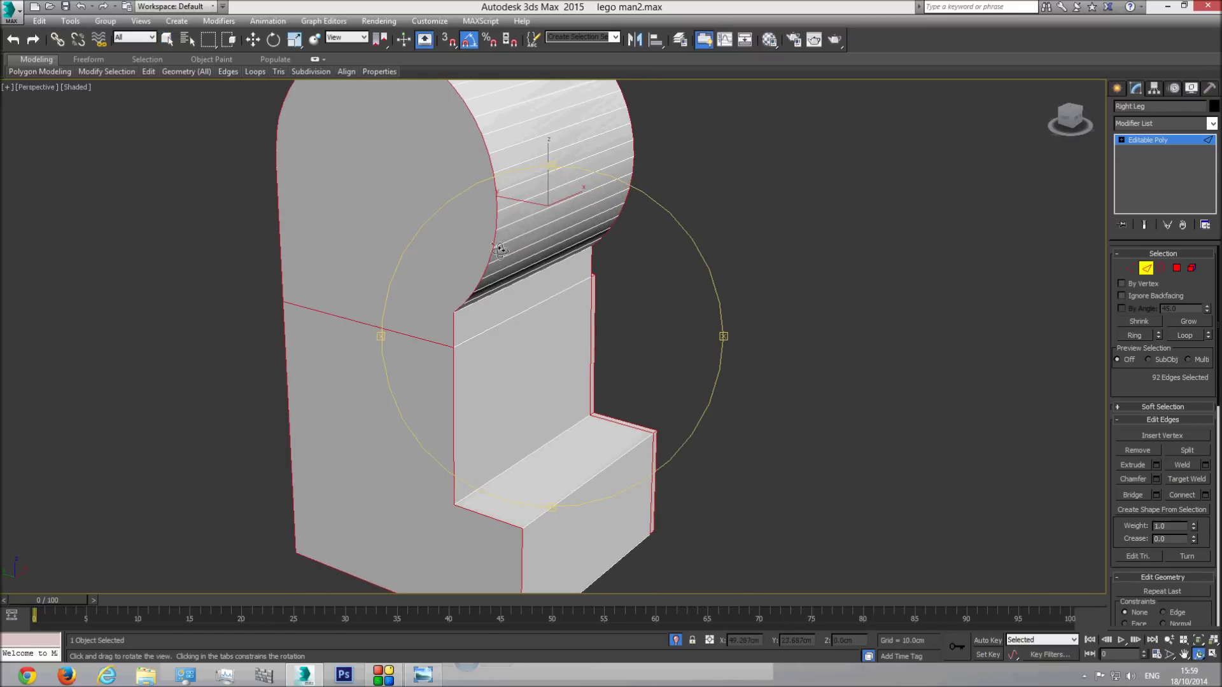
right_click(424, 341)
alt+click(423, 342)
click(1199, 658)
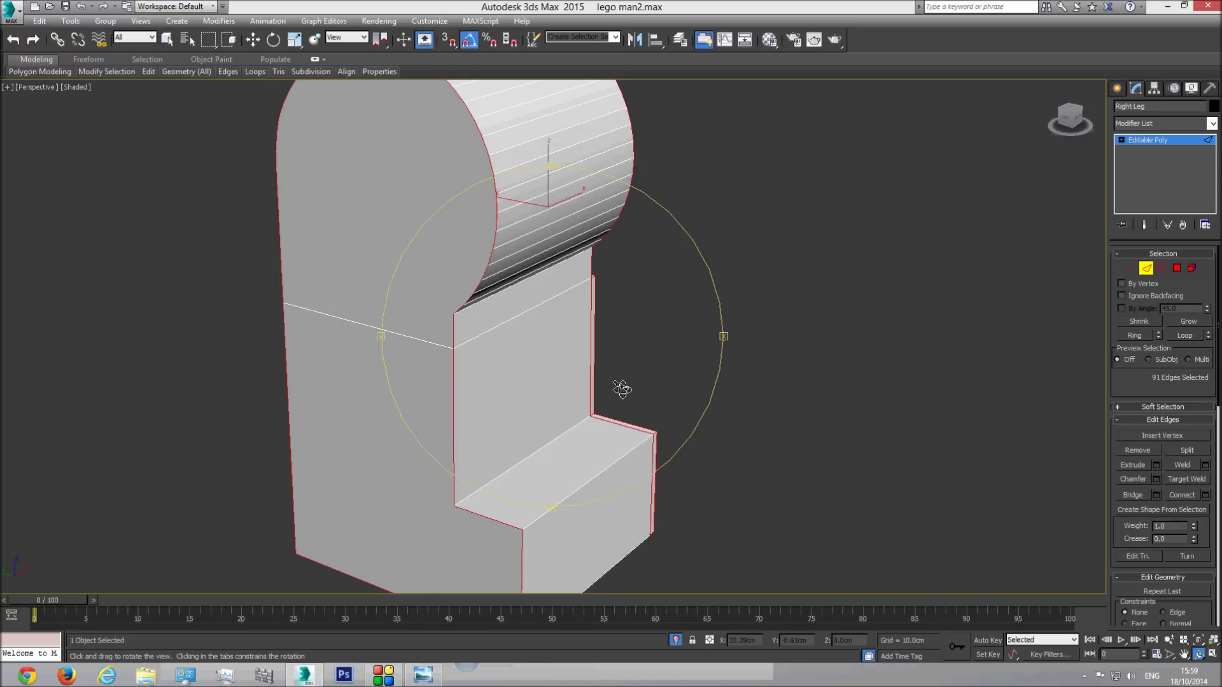
Start a chamfer on the selected leg outline edges with an amount of 0.05 cm
drag(625, 387, 485, 386)
right_click(581, 327)
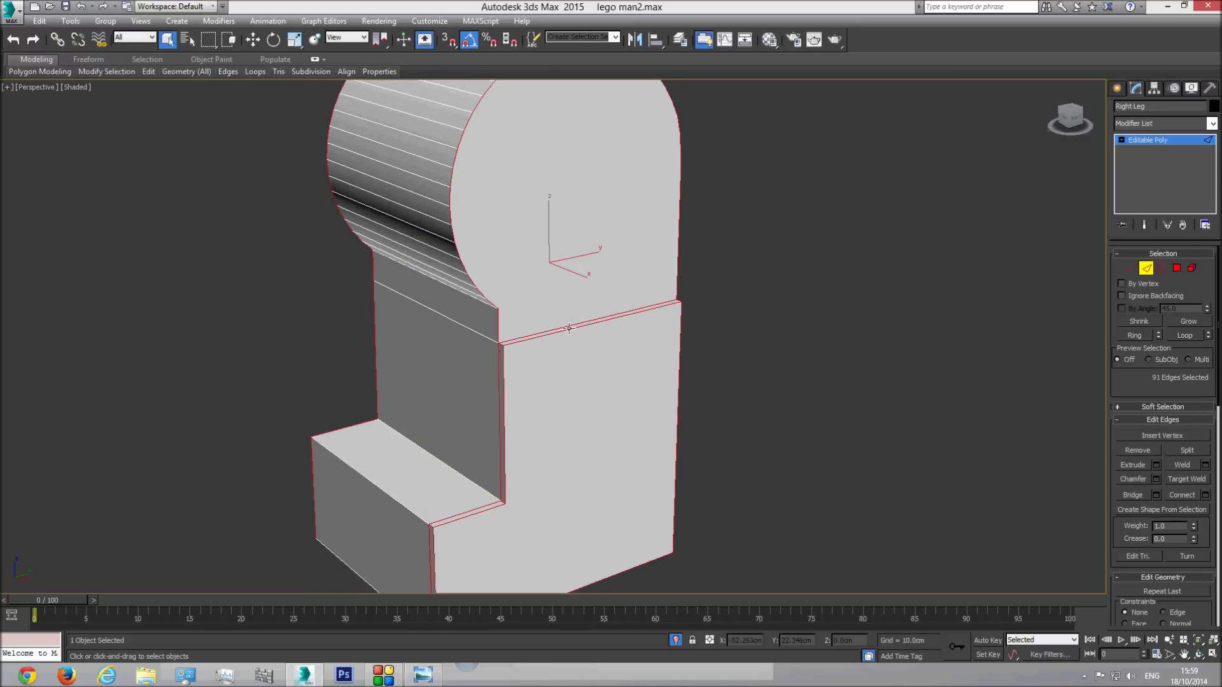
middle_drag(503, 363, 599, 364)
scroll(600, 362, up, 2)
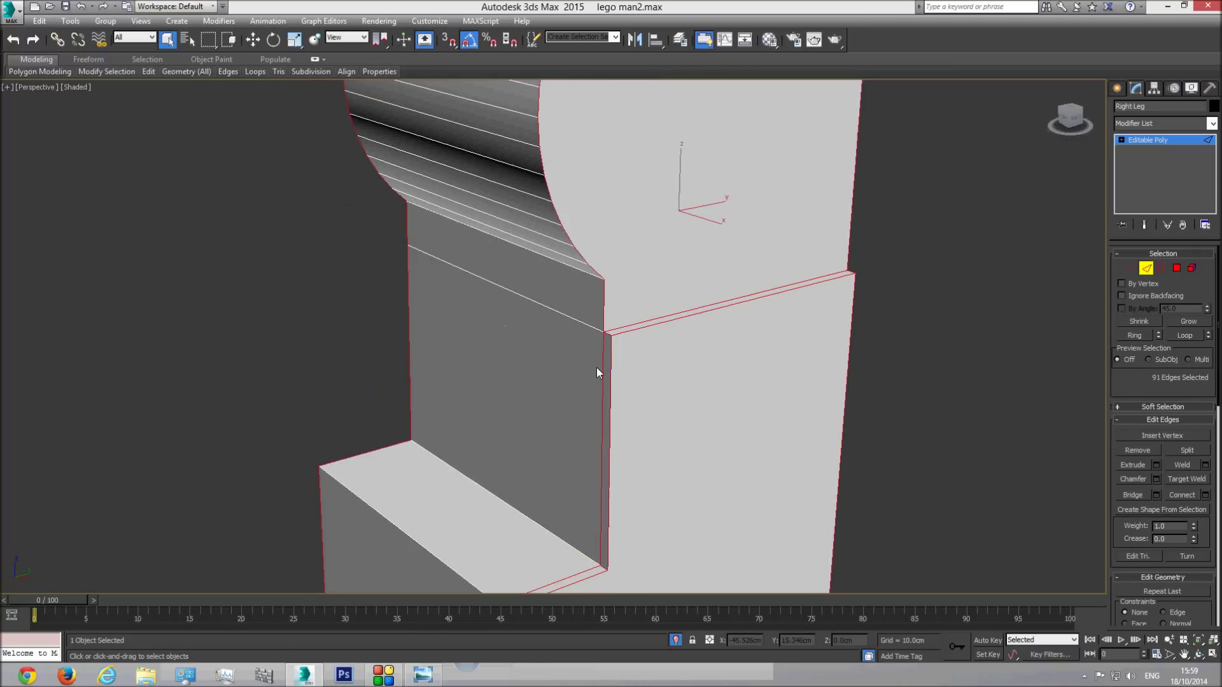
middle_drag(700, 391, 615, 456)
scroll(670, 491, down, 3)
scroll(614, 456, up, 3)
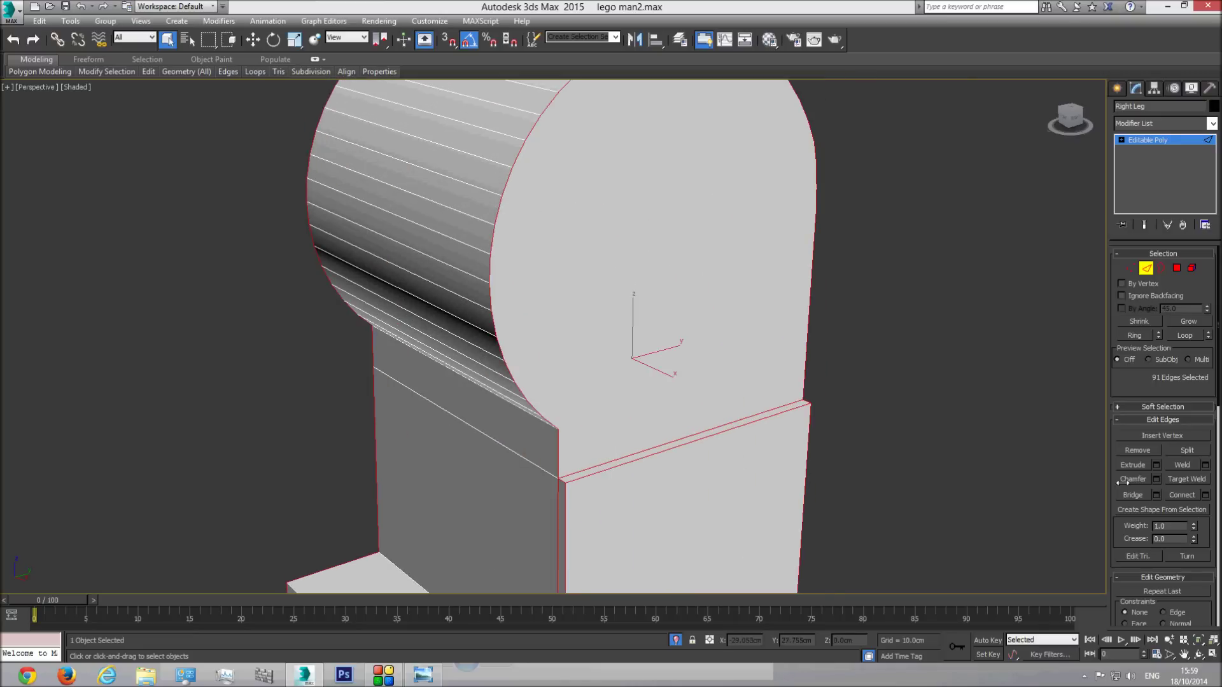
click(1156, 478)
double_click(579, 362)
text(0.0)
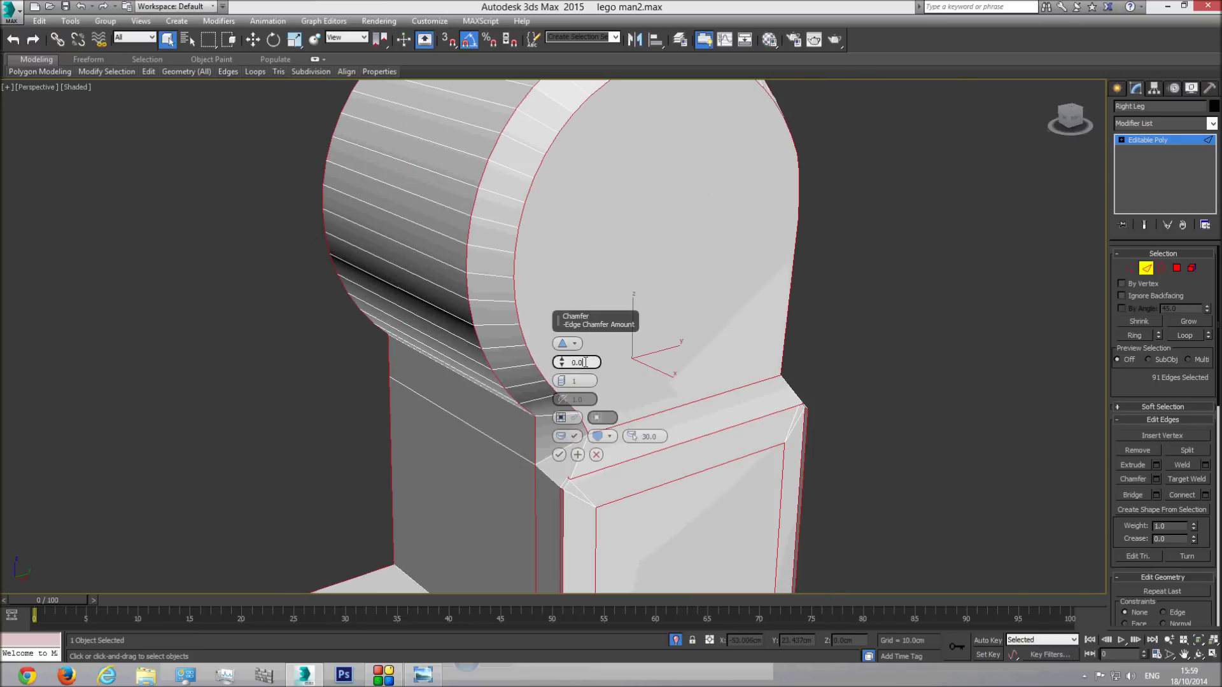
text(5)
key(Return)
Set the chamfer to 3 segments, check it around the foot, apply it and leave edge editing
middle_drag(515, 392, 526, 350)
scroll(526, 351, up, 3)
double_click(576, 380)
text(3)
key(Return)
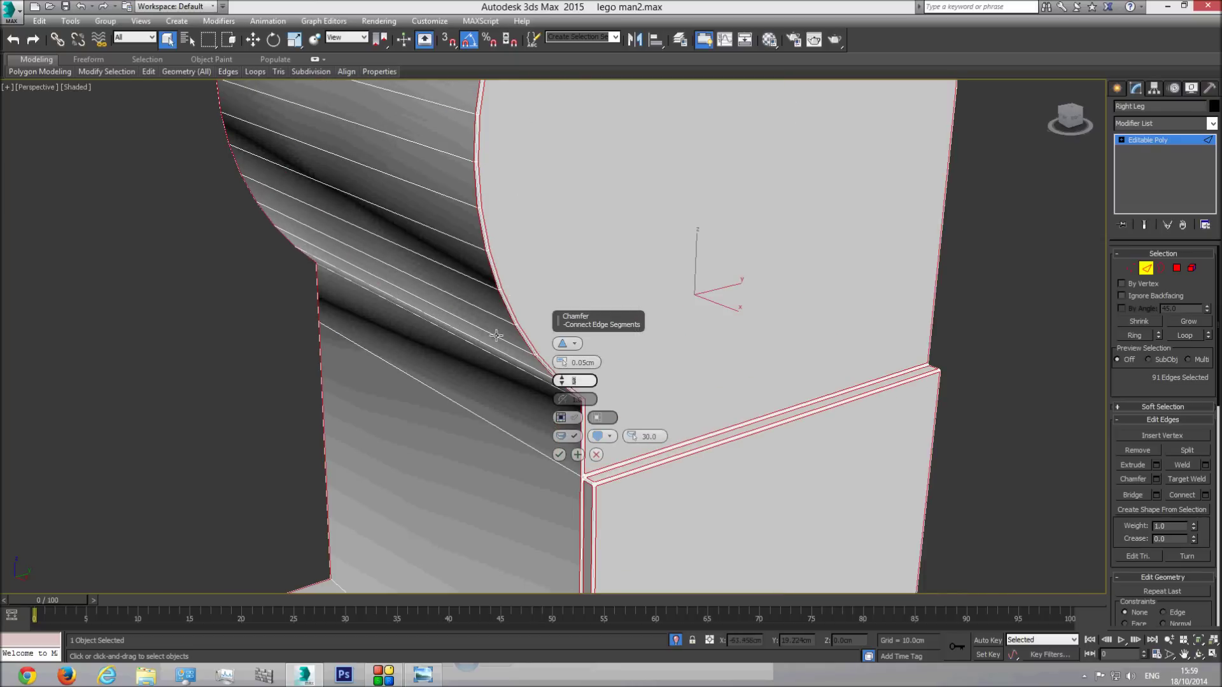
scroll(494, 371, down, 3)
middle_drag(494, 371, 485, 273)
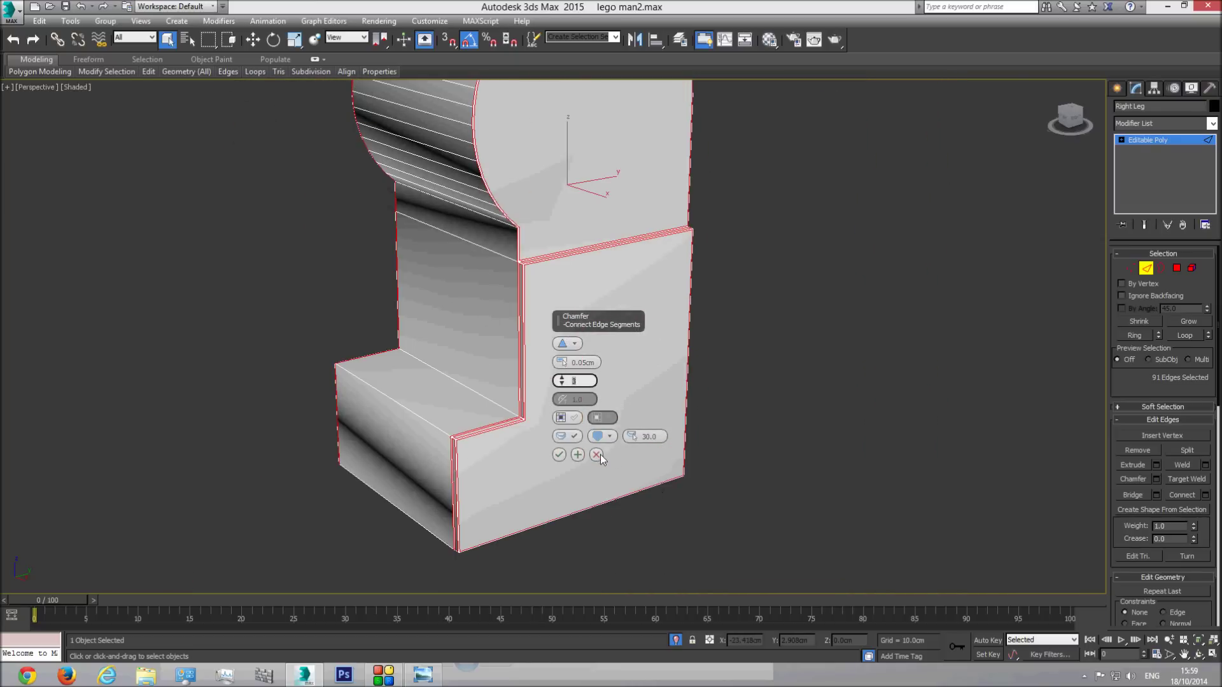
alt+middle_drag(527, 423, 729, 254)
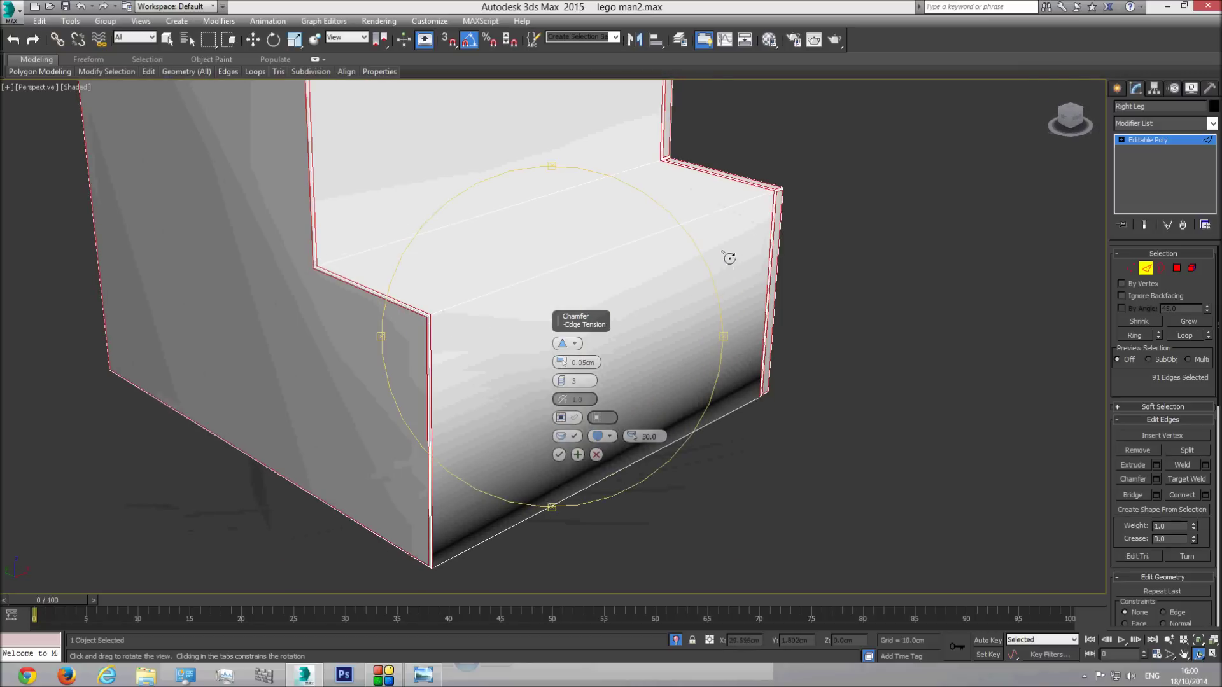
drag(452, 359, 945, 307)
click(559, 454)
click(1149, 140)
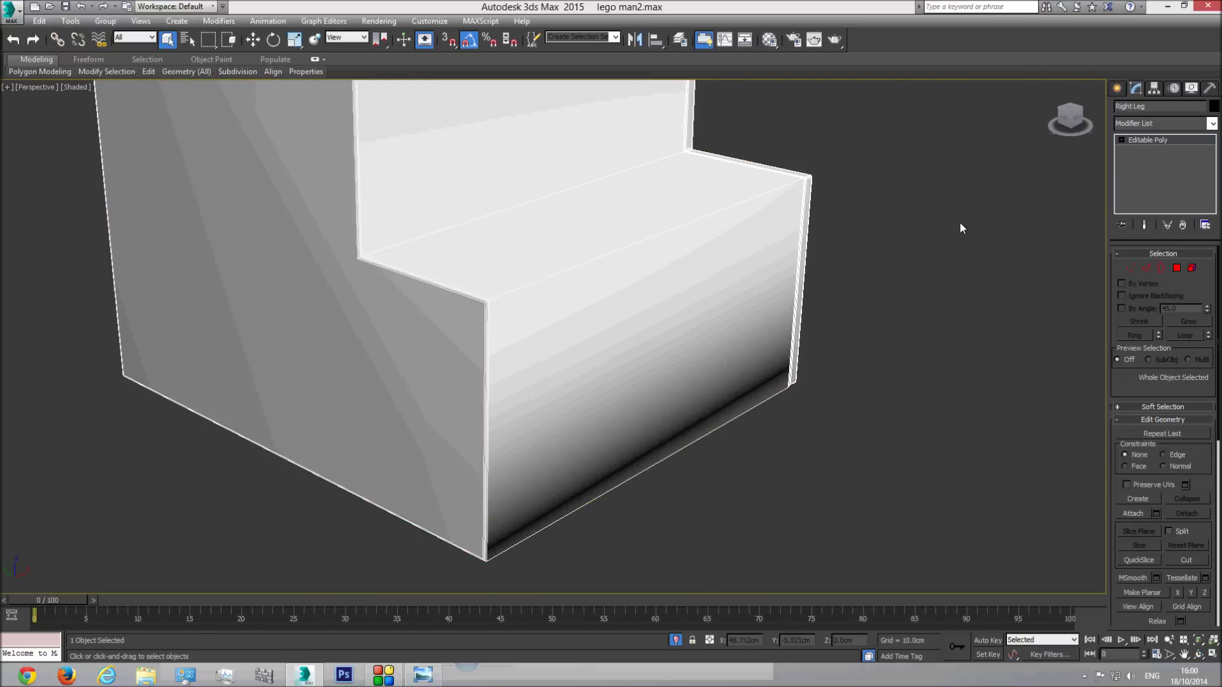
Try a Smooth modifier with Auto Smooth on the right leg and remove it from the stack
click(959, 224)
scroll(748, 373, down, 5)
scroll(688, 363, up, 5)
click(578, 341)
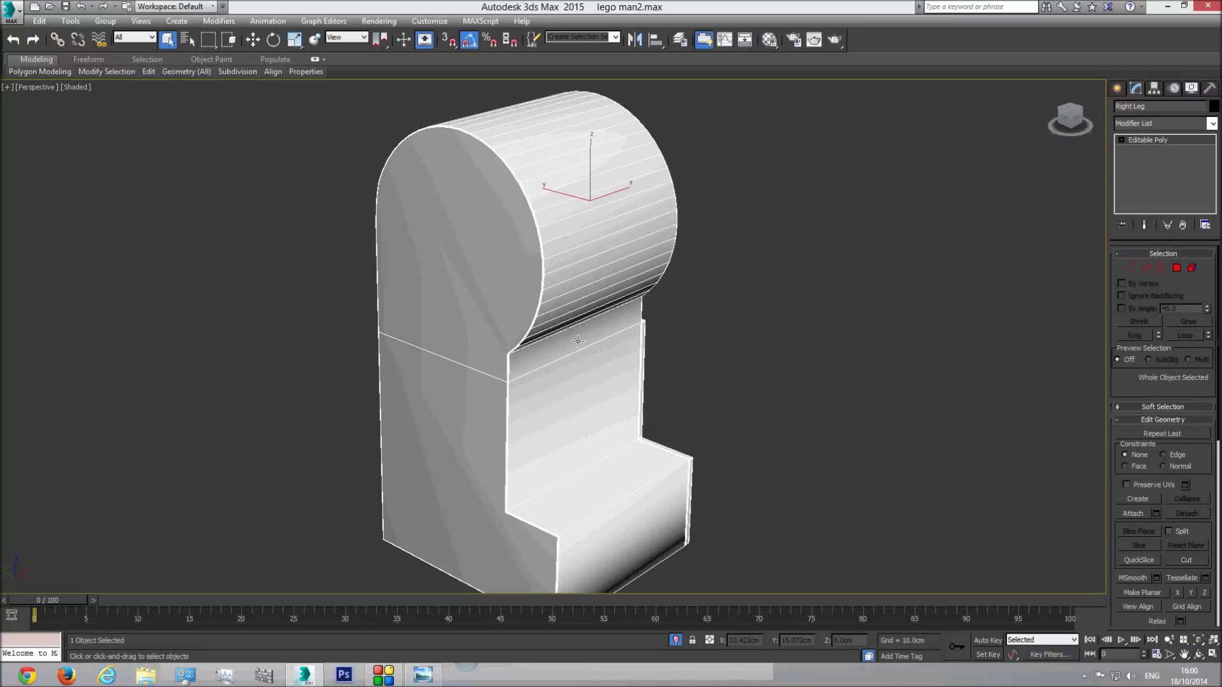
click(1212, 123)
scroll(1159, 422, down, 15)
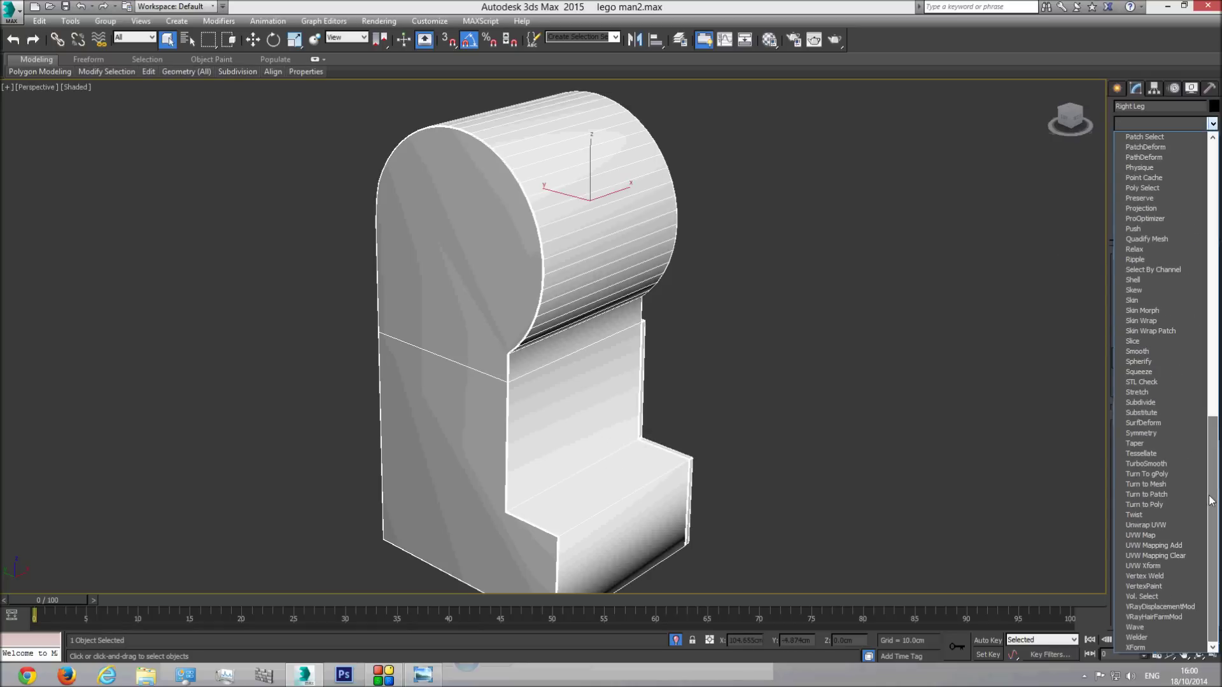
click(1147, 349)
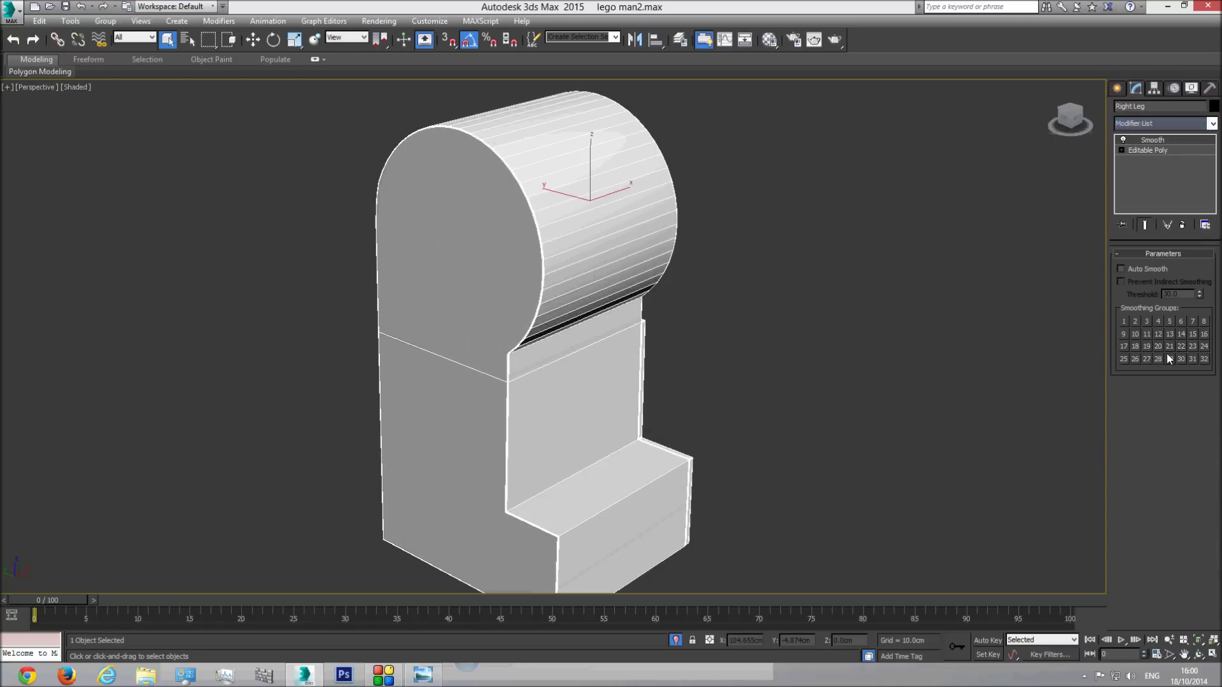
click(1148, 270)
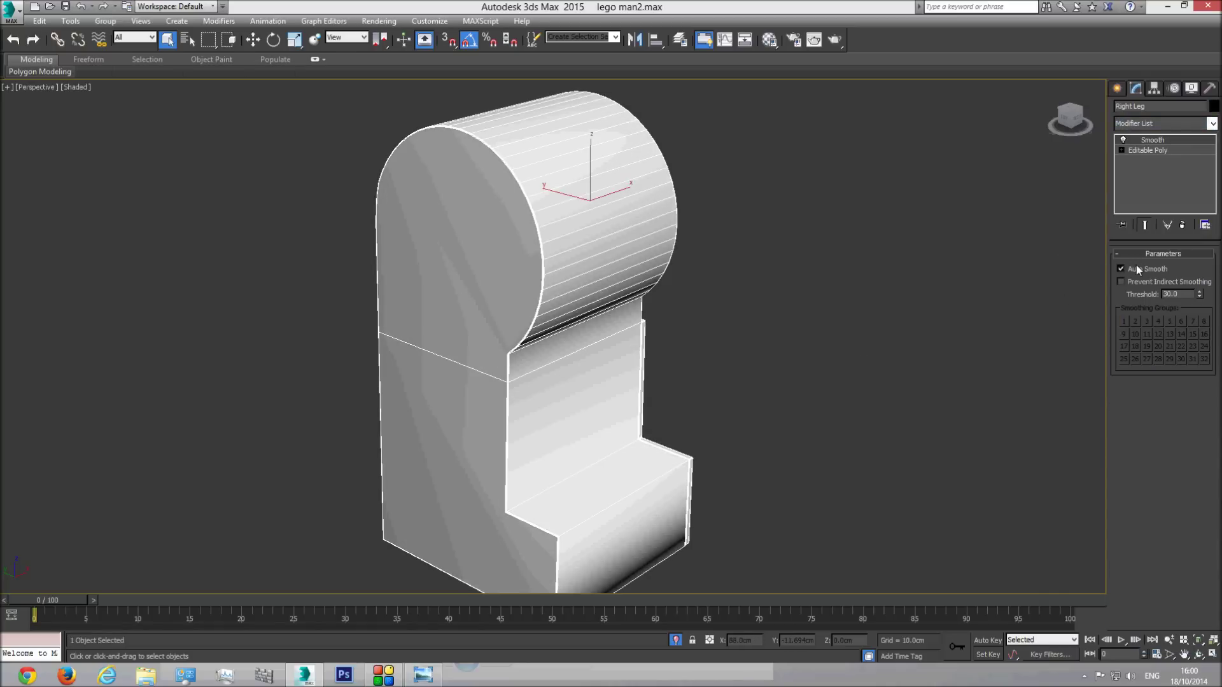
right_click(1139, 140)
click(1123, 158)
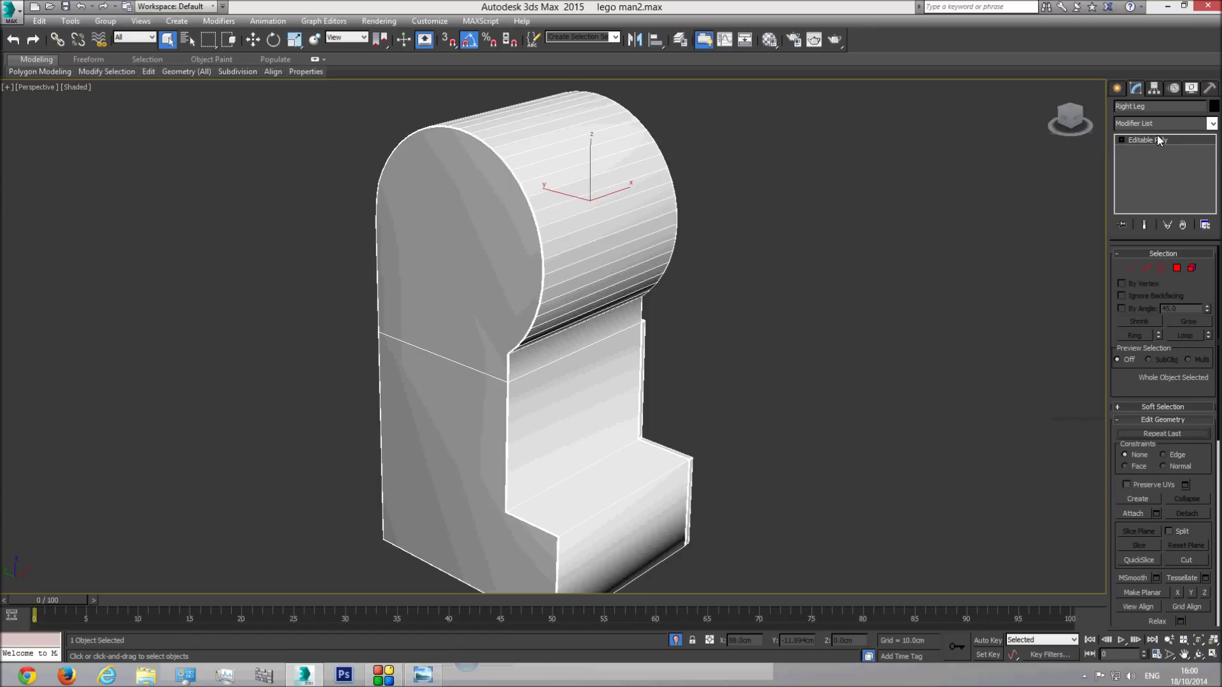
Select all polygons of the right leg, clear all their smoothing groups and leave polygon editing
click(1177, 268)
scroll(659, 294, down, 5)
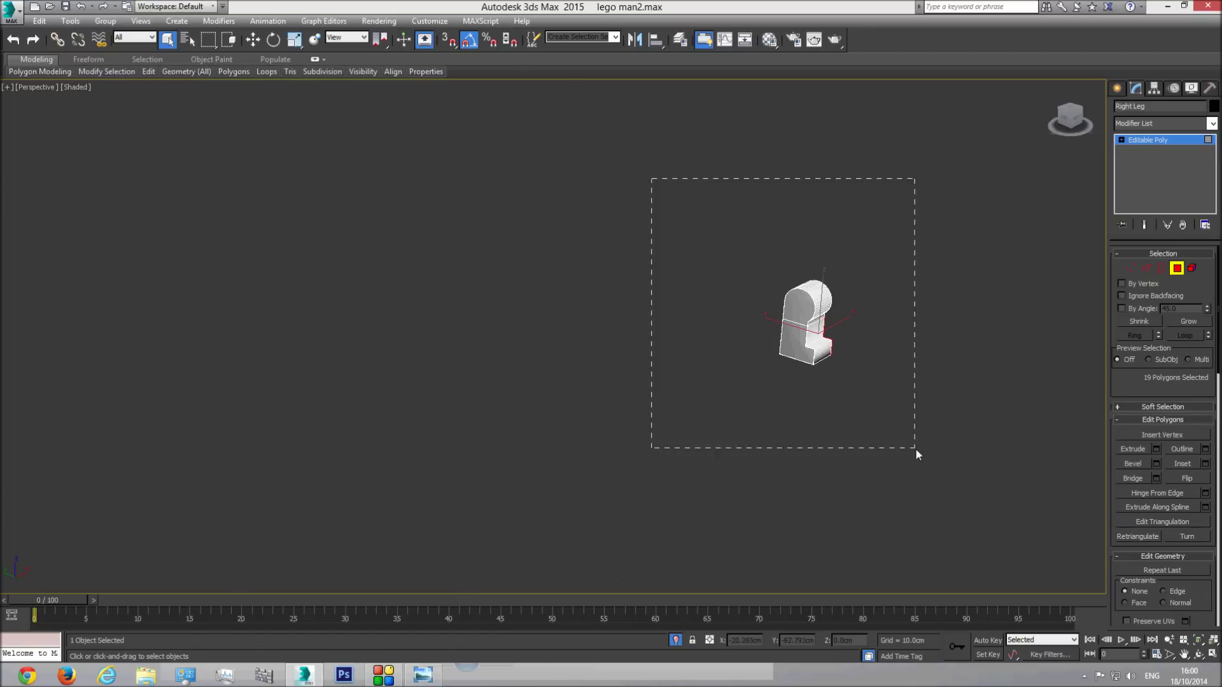
drag(916, 449, 917, 451)
key(z)
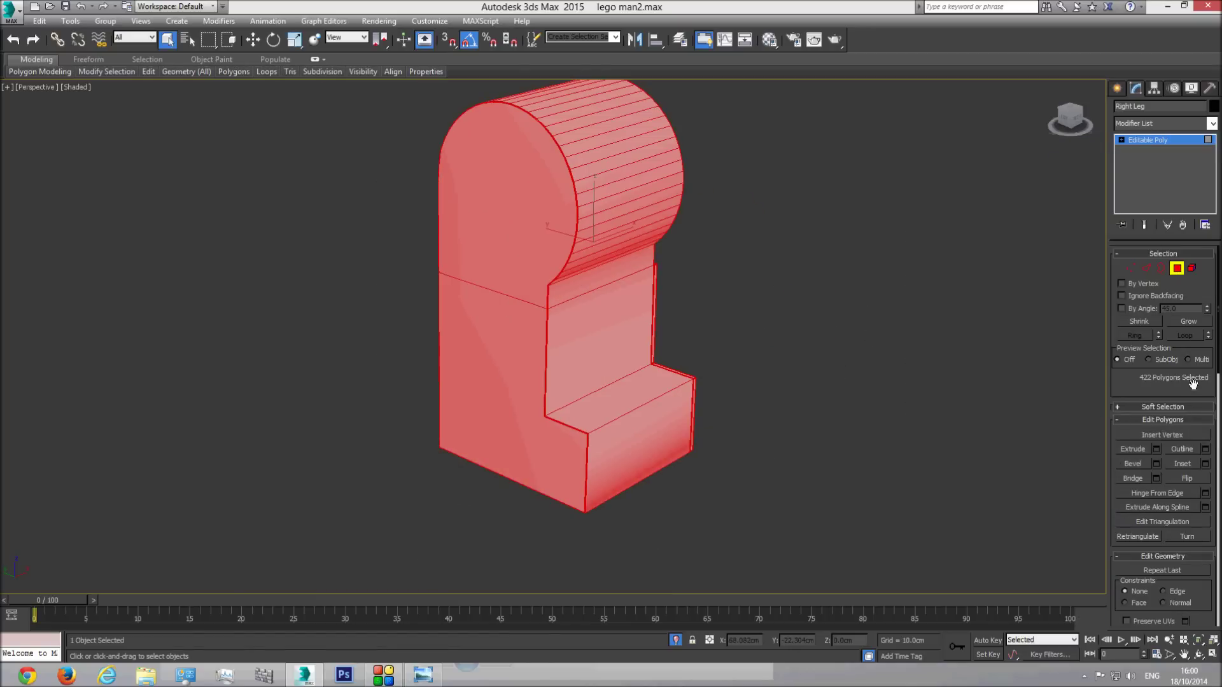
scroll(1185, 403, down, 5)
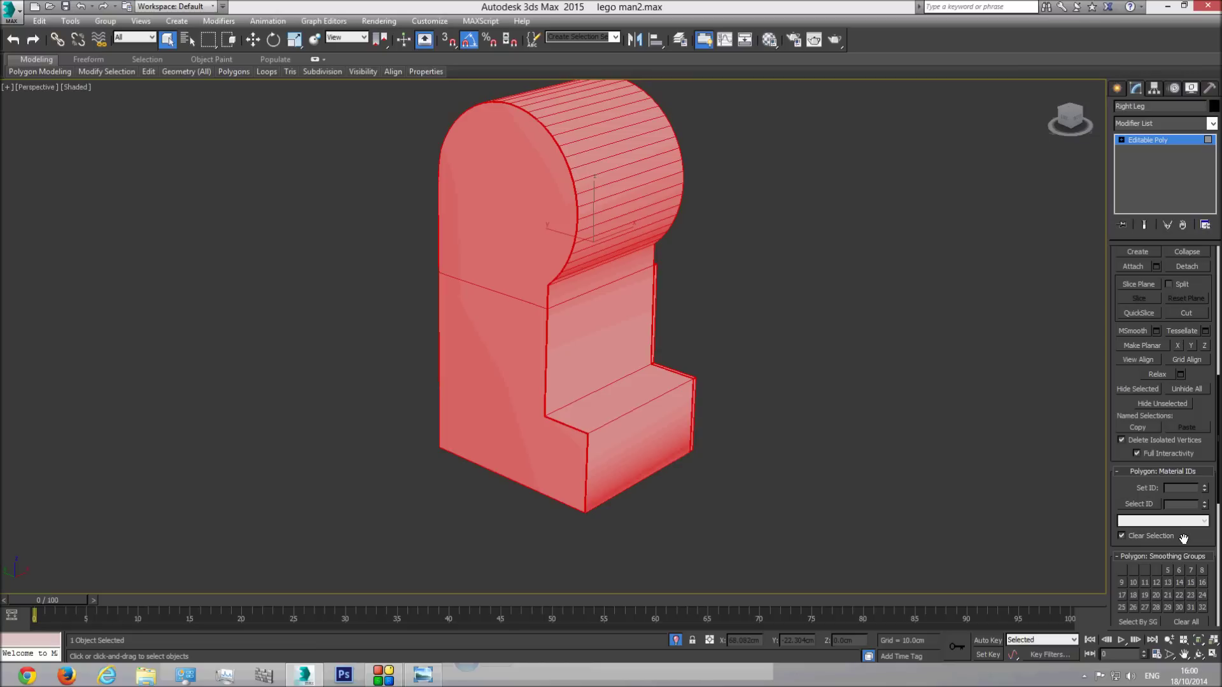
scroll(1182, 540, down, 3)
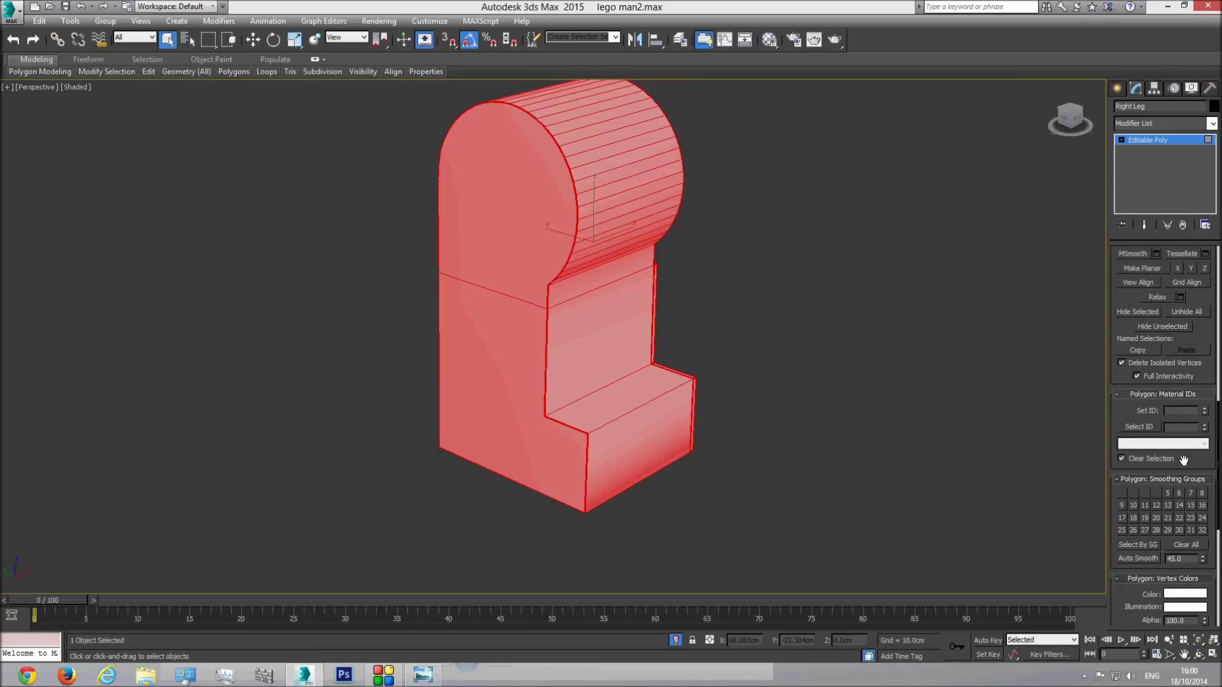
click(1191, 543)
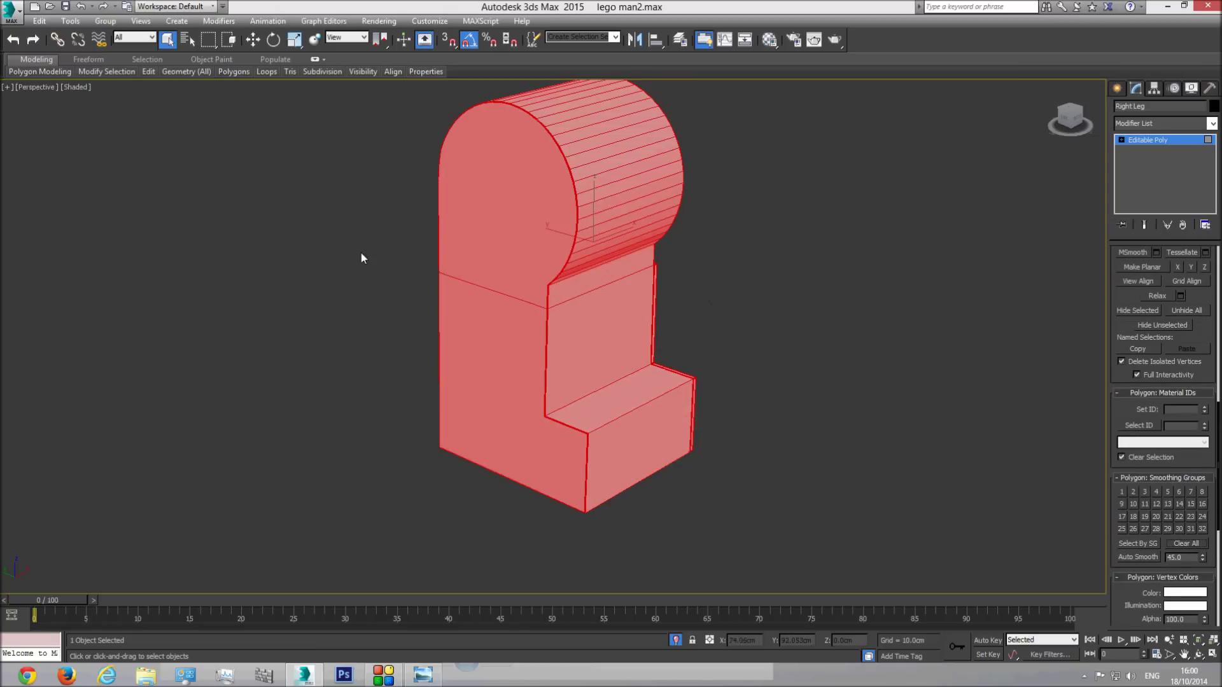
click(841, 292)
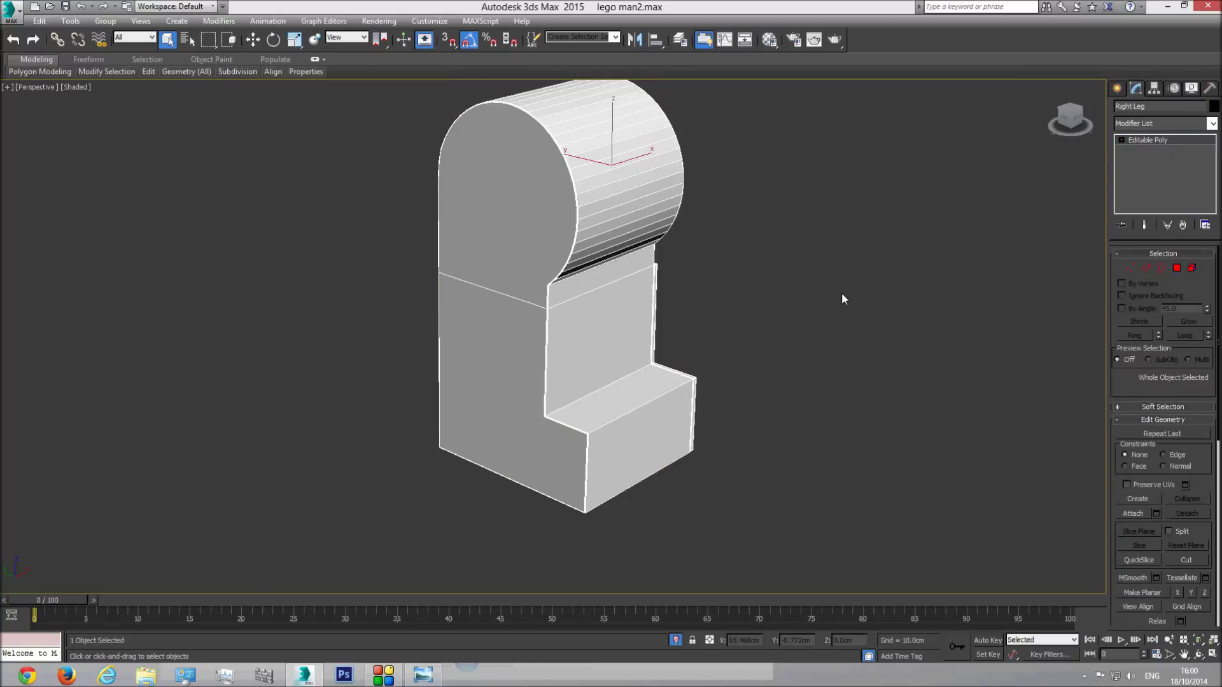
Examine the right leg's shading and chamfered edges up close and from both sides
scroll(363, 347, up, 5)
scroll(362, 337, up, 2)
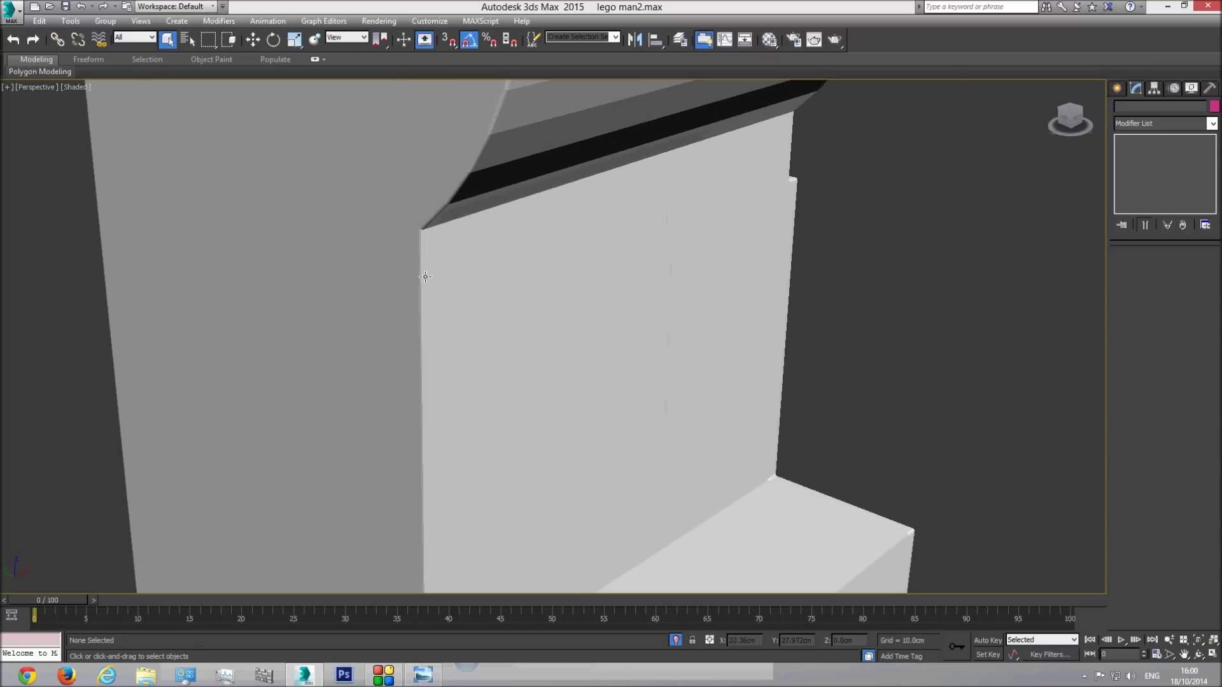
scroll(968, 453, down, 4)
click(1200, 656)
drag(567, 387, 480, 219)
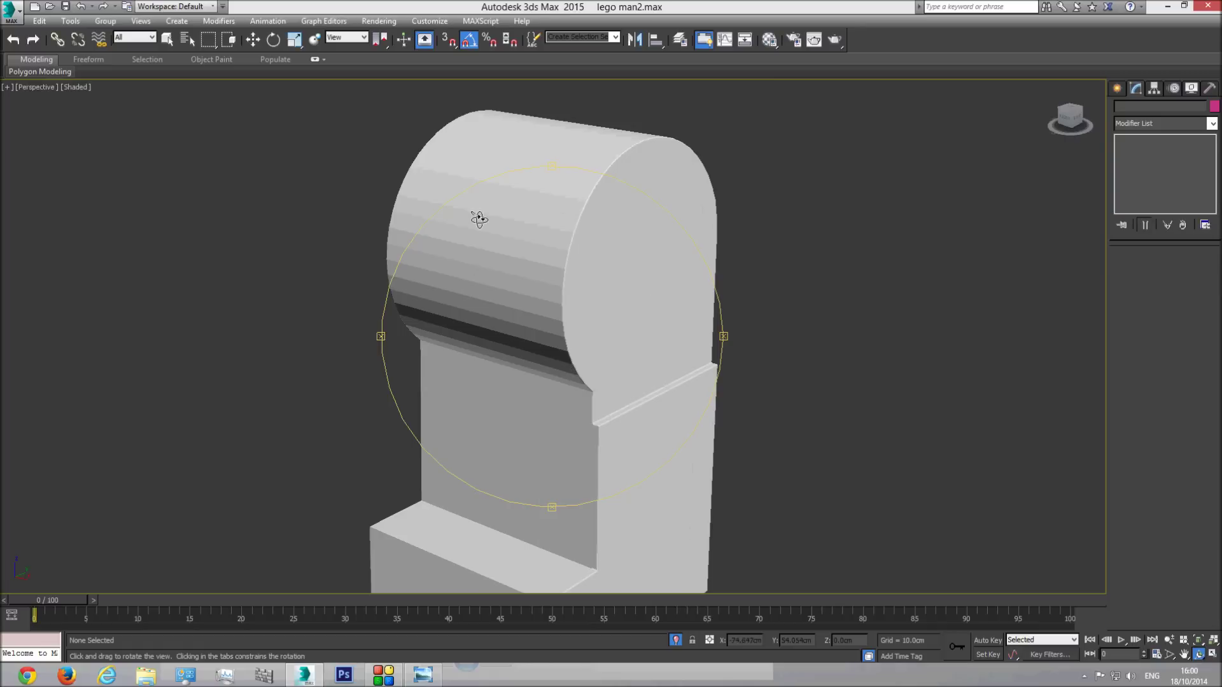
drag(545, 370, 540, 403)
key(q)
Select the whole band of polygons that wraps around the leg's rounded upper part
click(679, 251)
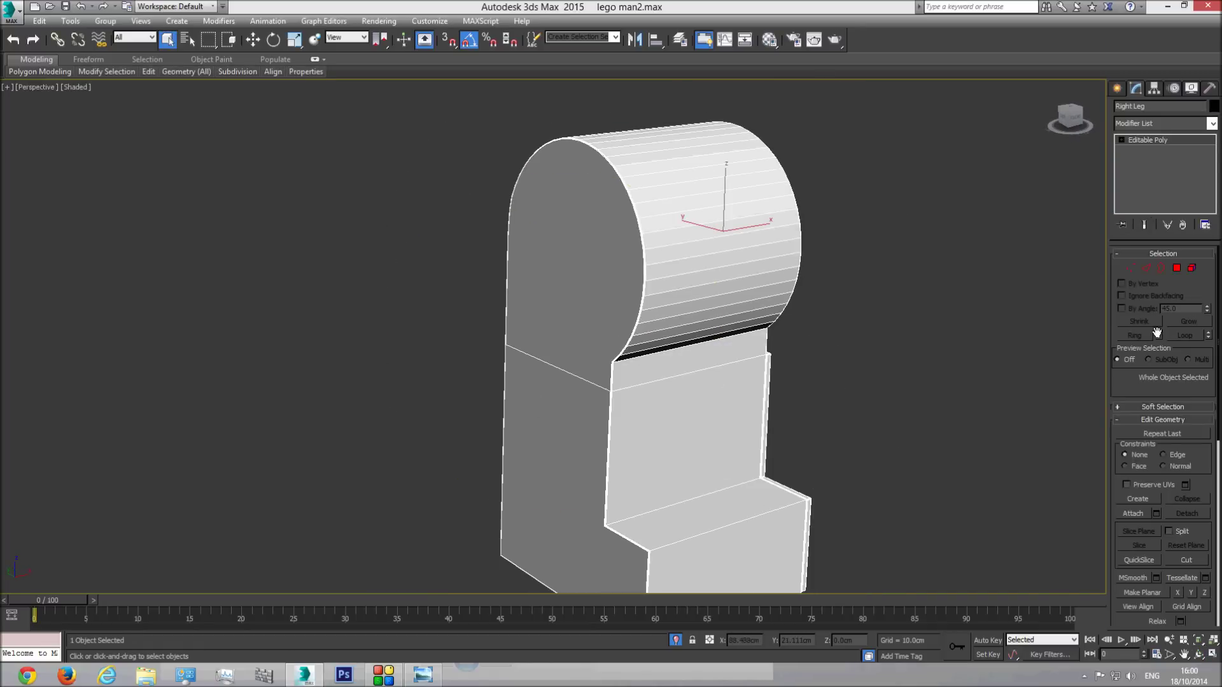
click(1175, 268)
click(704, 339)
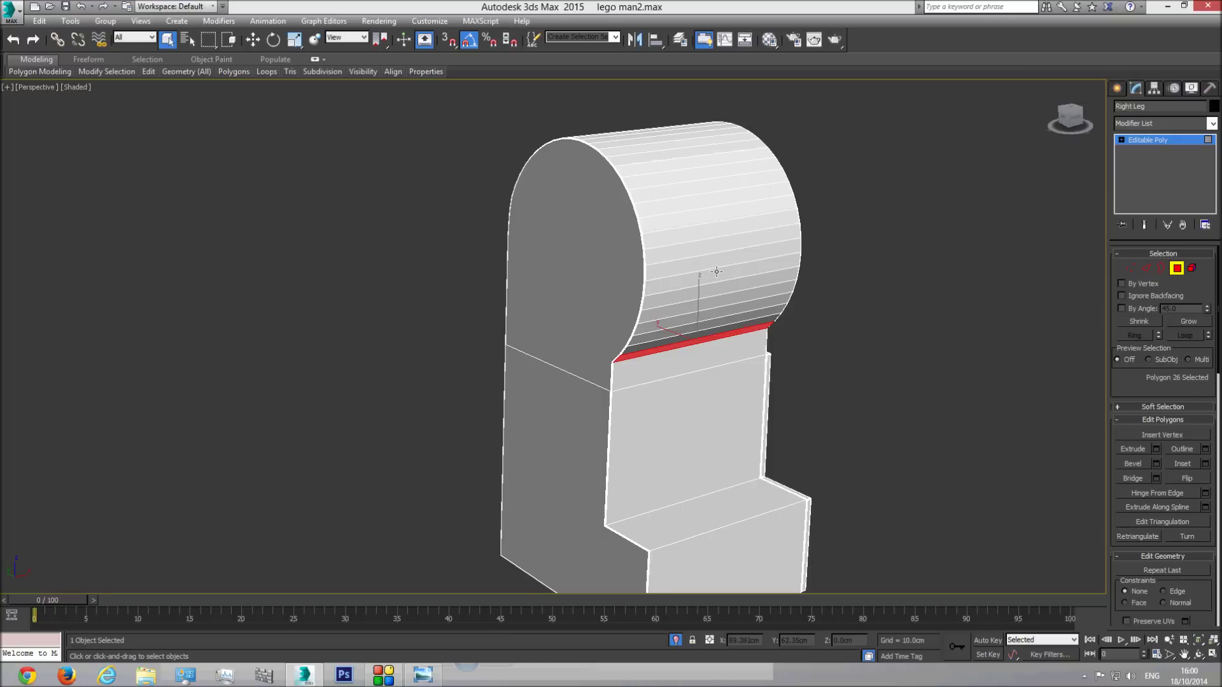
key(f)
middle_drag(606, 263, 622, 298)
scroll(603, 275, up, 4)
key(F3)
middle_drag(530, 109, 604, 231)
scroll(604, 231, down, 2)
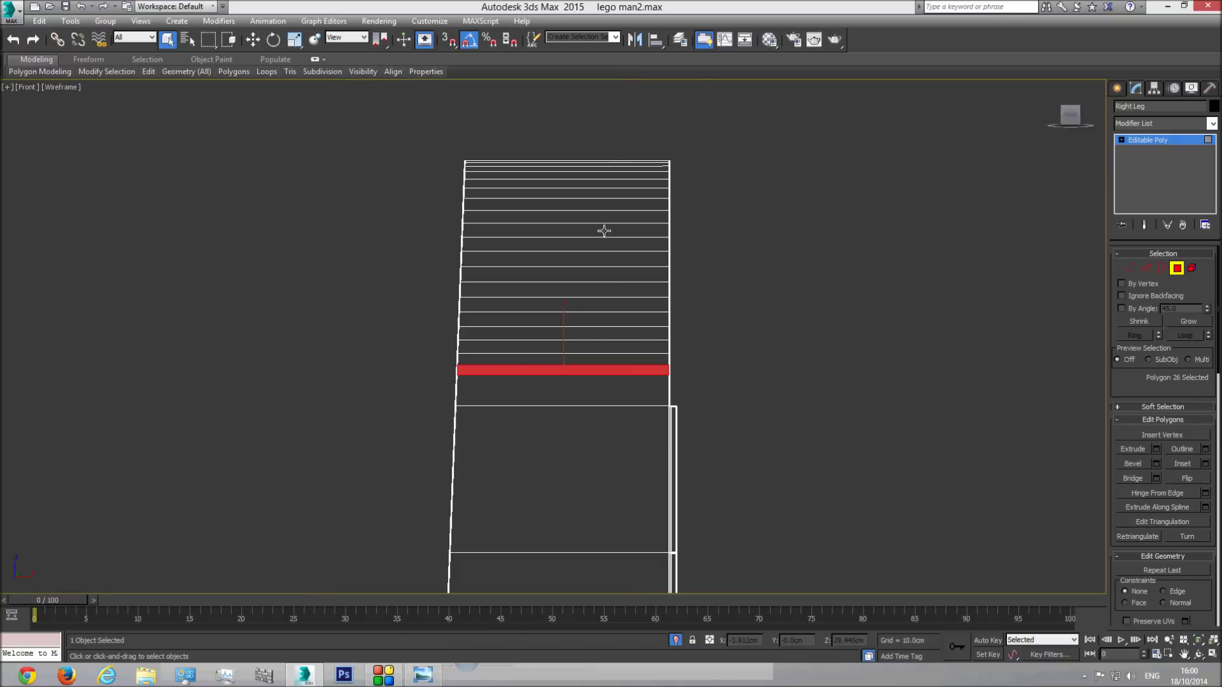
shift+click(560, 362)
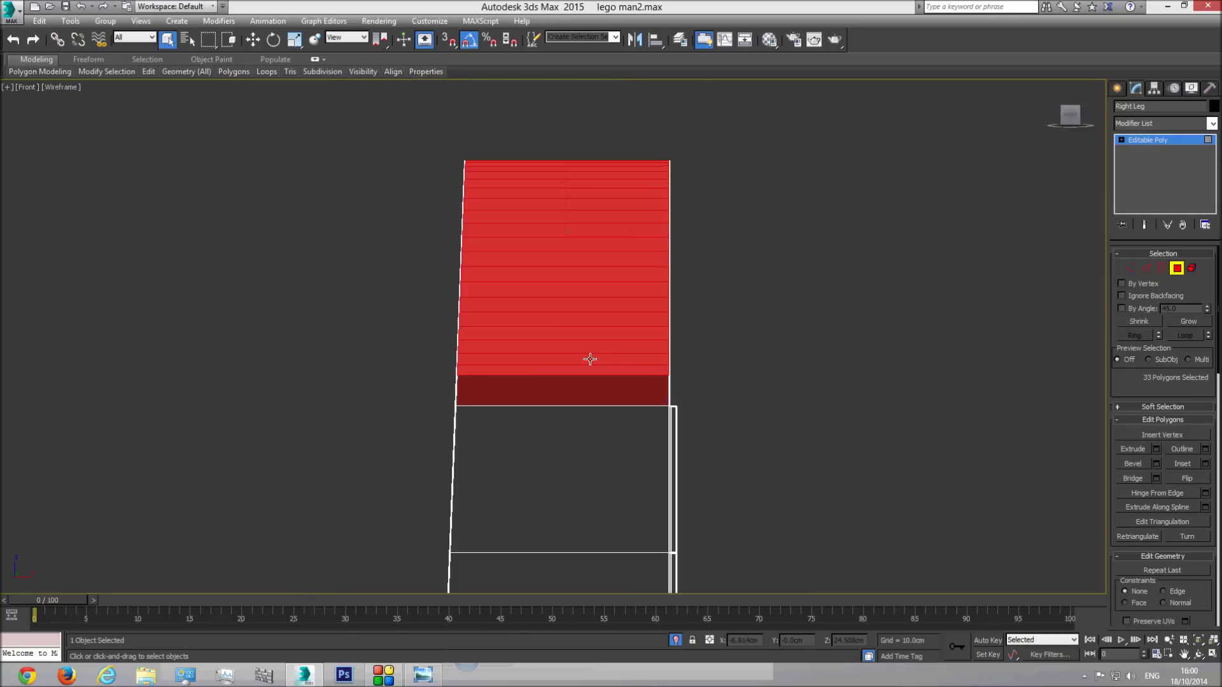
key(F3)
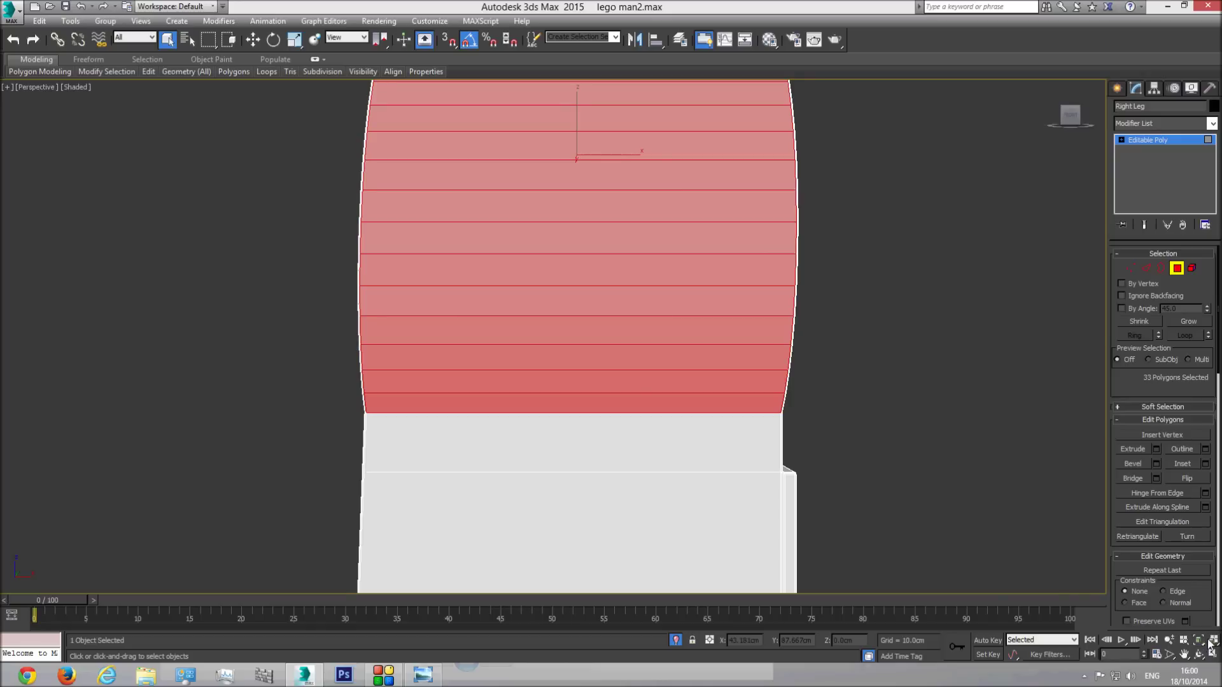
Assign smoothing group 1 to the selected curved polygons, leave polygon editing and inspect the rounded surface
click(1211, 641)
click(1199, 655)
drag(478, 309, 491, 344)
drag(1184, 595, 1182, 94)
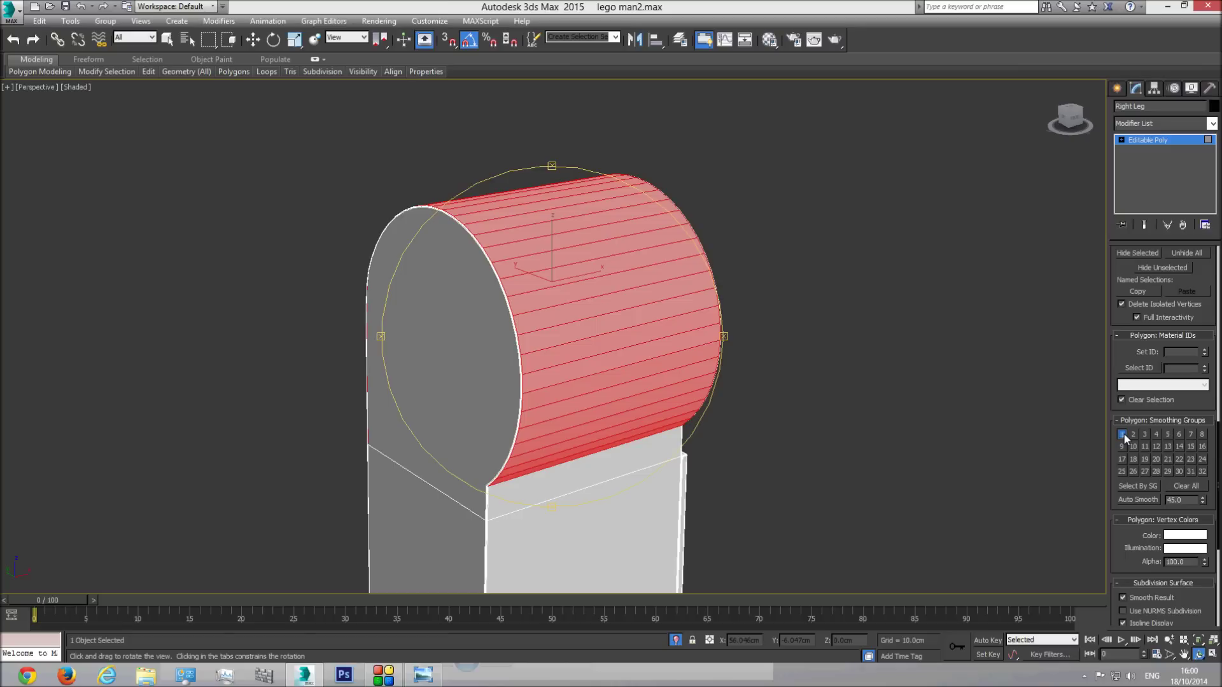
click(1168, 138)
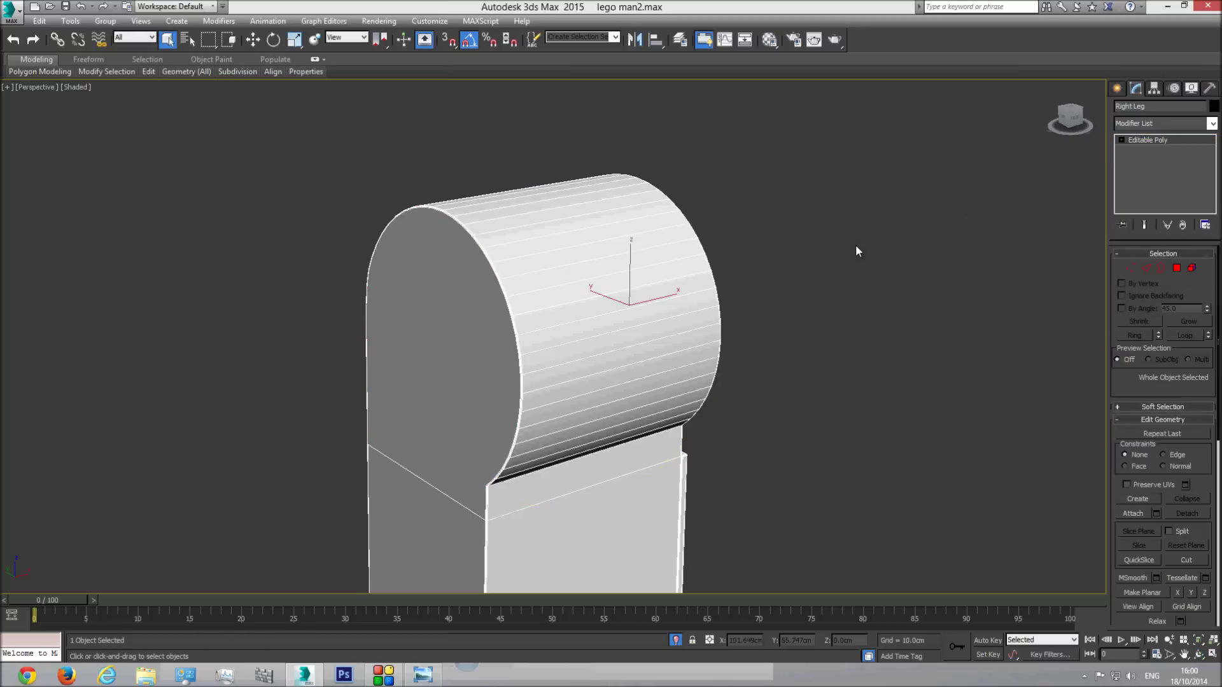
click(891, 234)
scroll(778, 320, down, 4)
middle_drag(830, 368, 730, 372)
scroll(729, 371, up, 5)
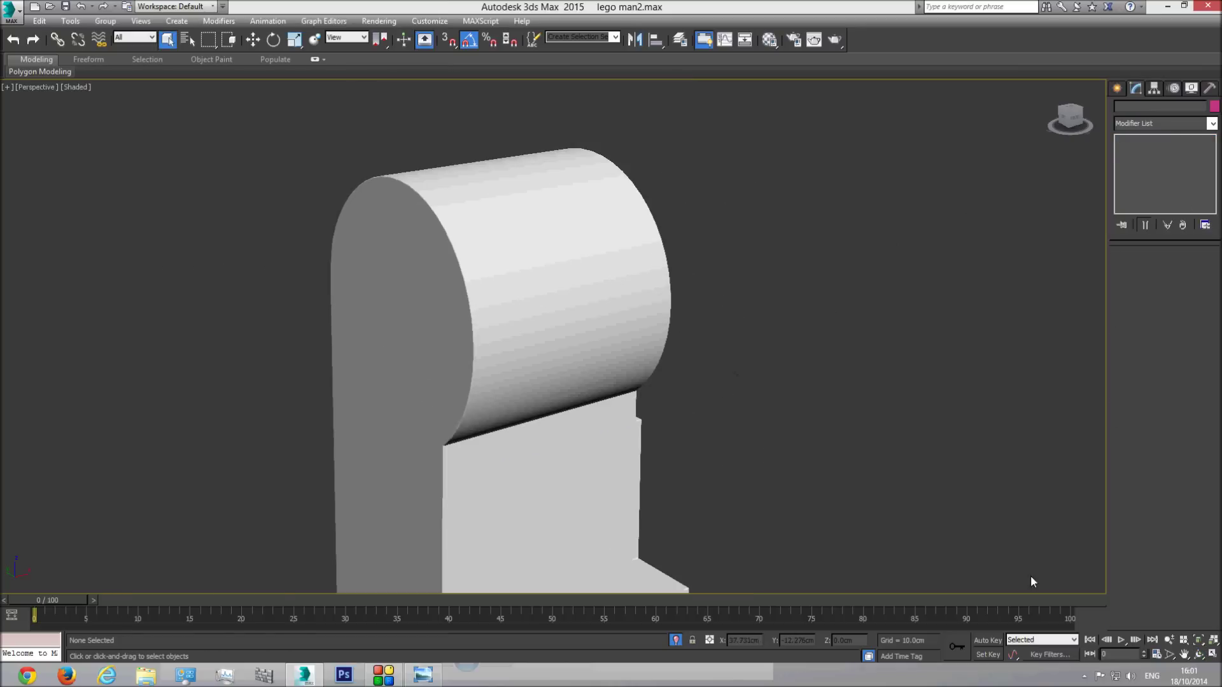
Examine the right leg's shading, comparing both legs and inspecting the inner step corner with edged faces shown
scroll(469, 331, up, 3)
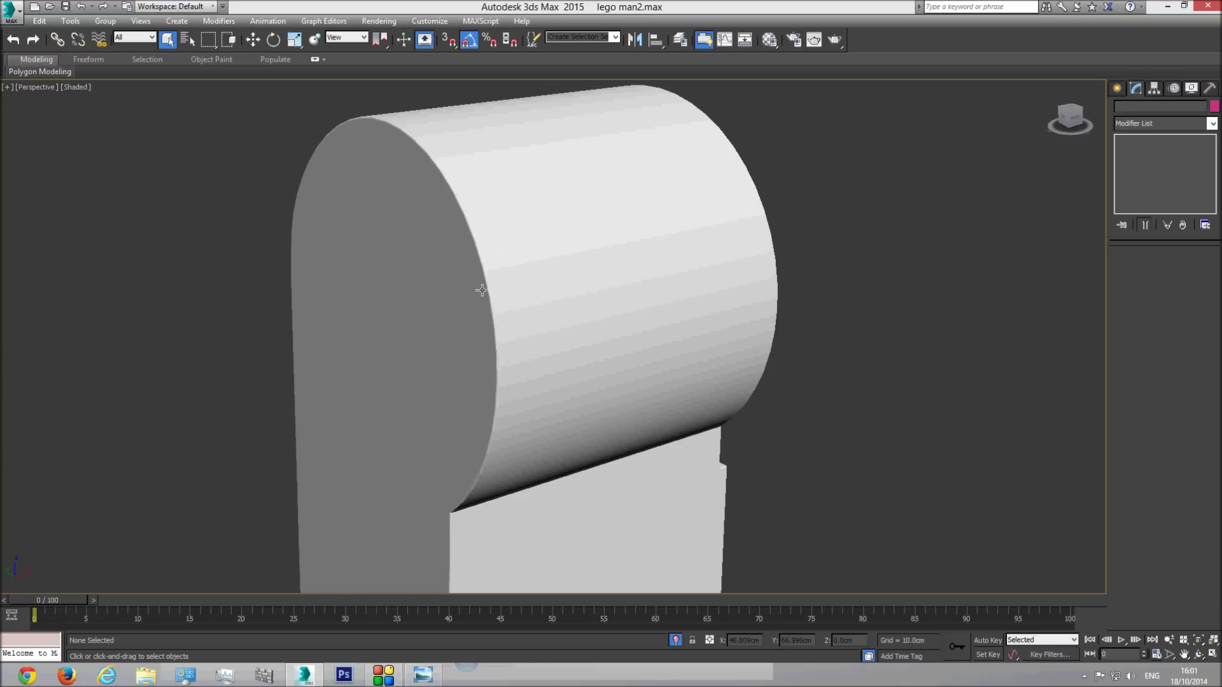
scroll(764, 379, down, 6)
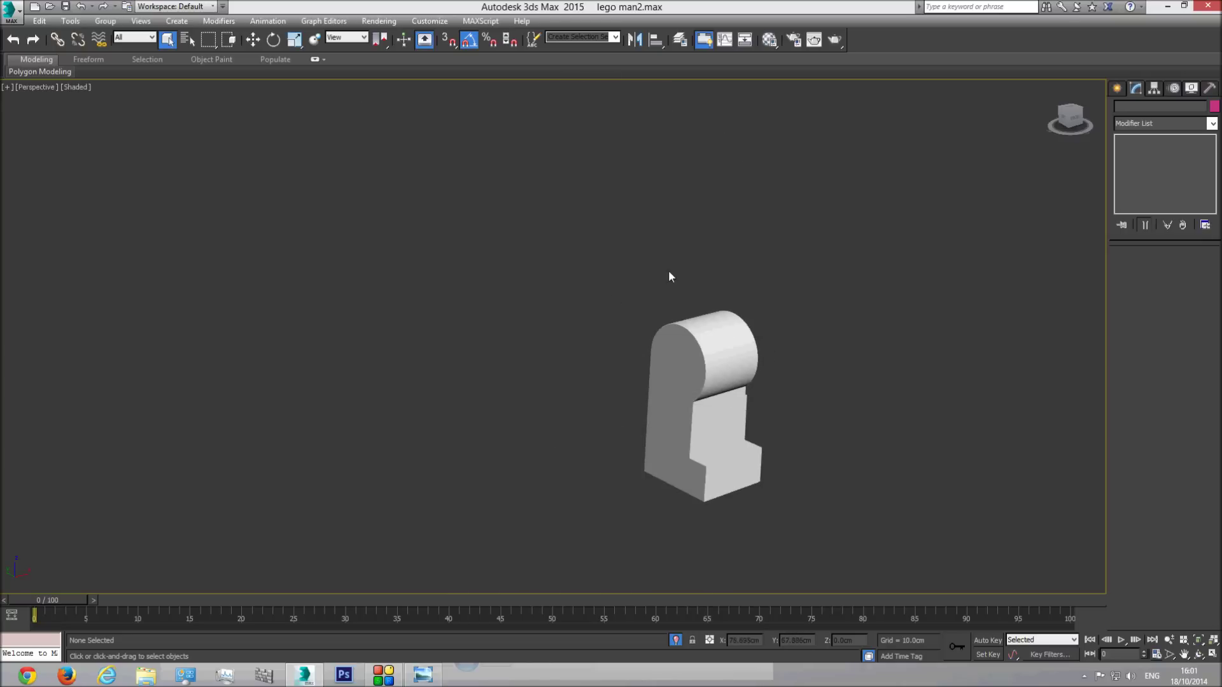
scroll(715, 362, down, 1)
scroll(819, 470, up, 6)
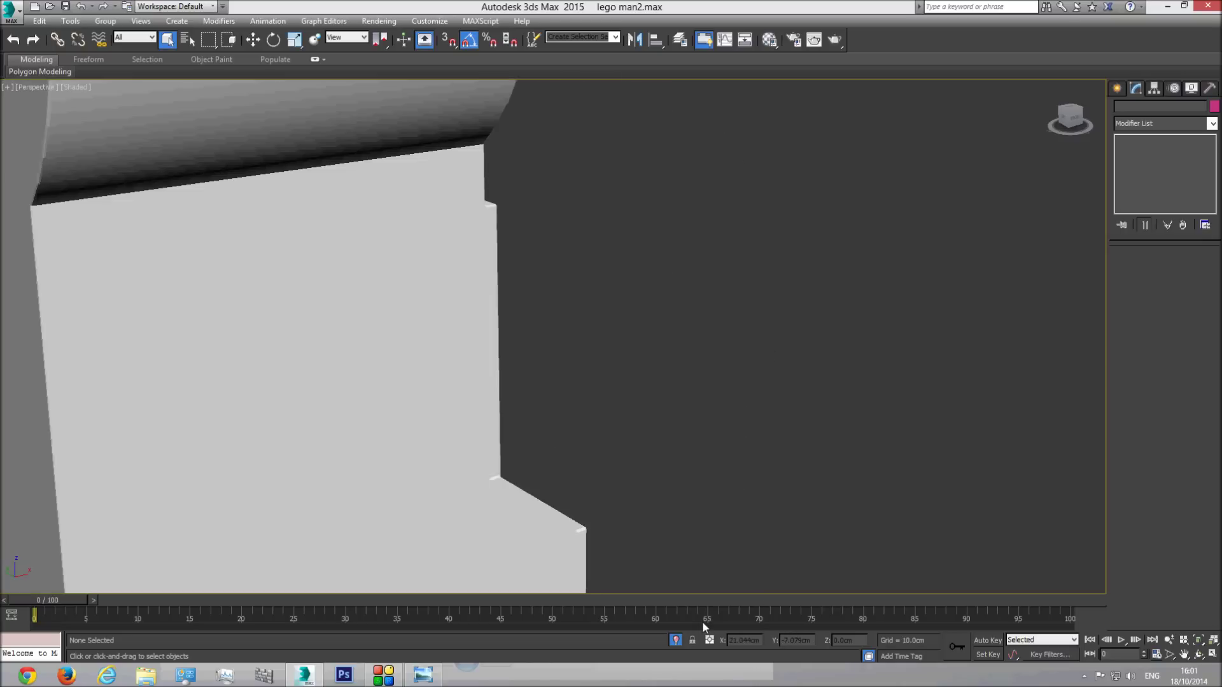
scroll(655, 493, down, 8)
scroll(596, 468, up, 1)
scroll(597, 467, up, 10)
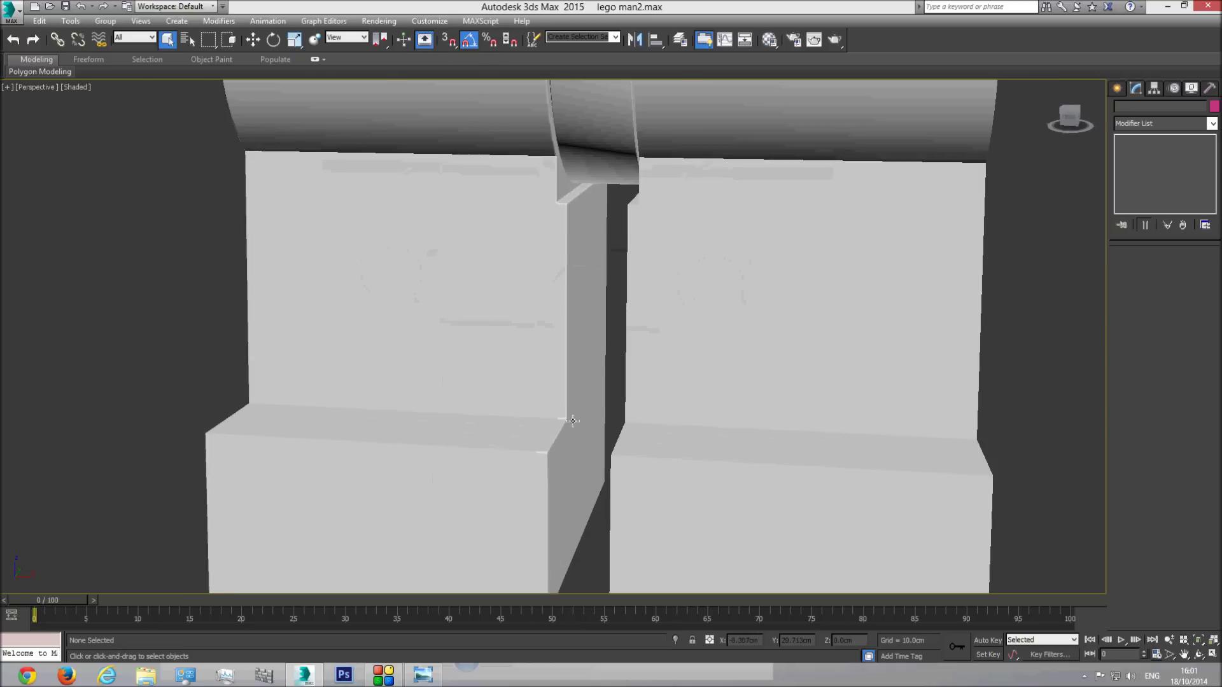
key(F4)
scroll(538, 407, up, 1)
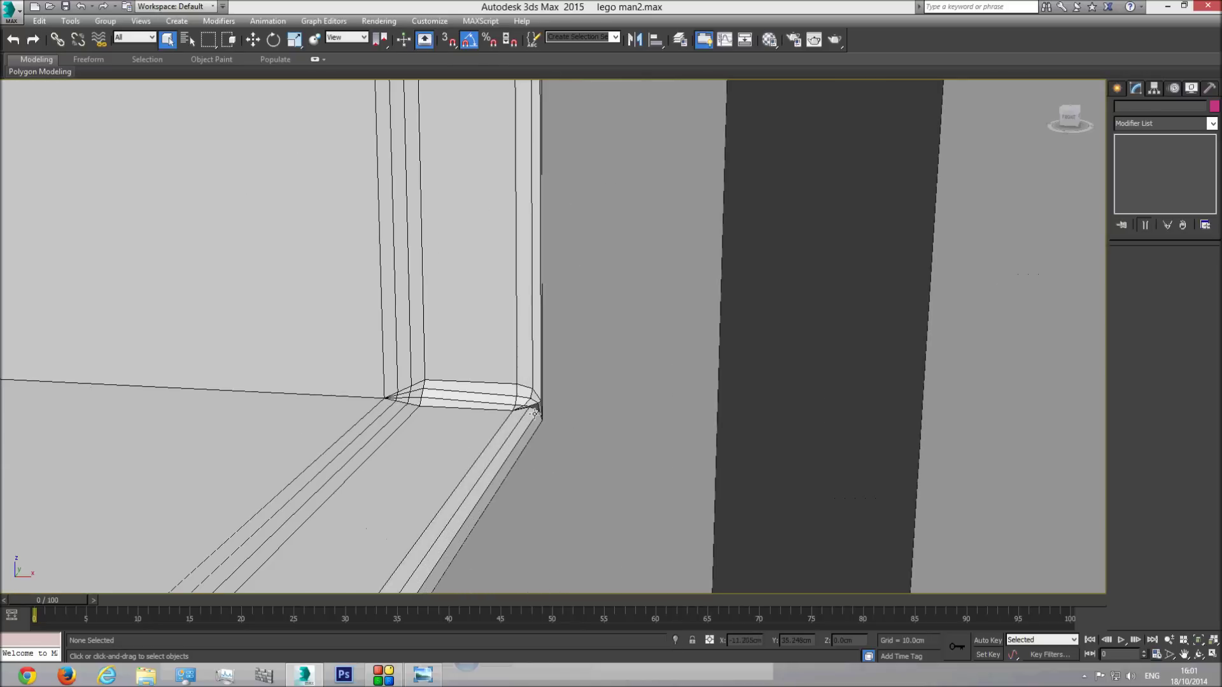
scroll(537, 402, down, 3)
scroll(537, 401, down, 4)
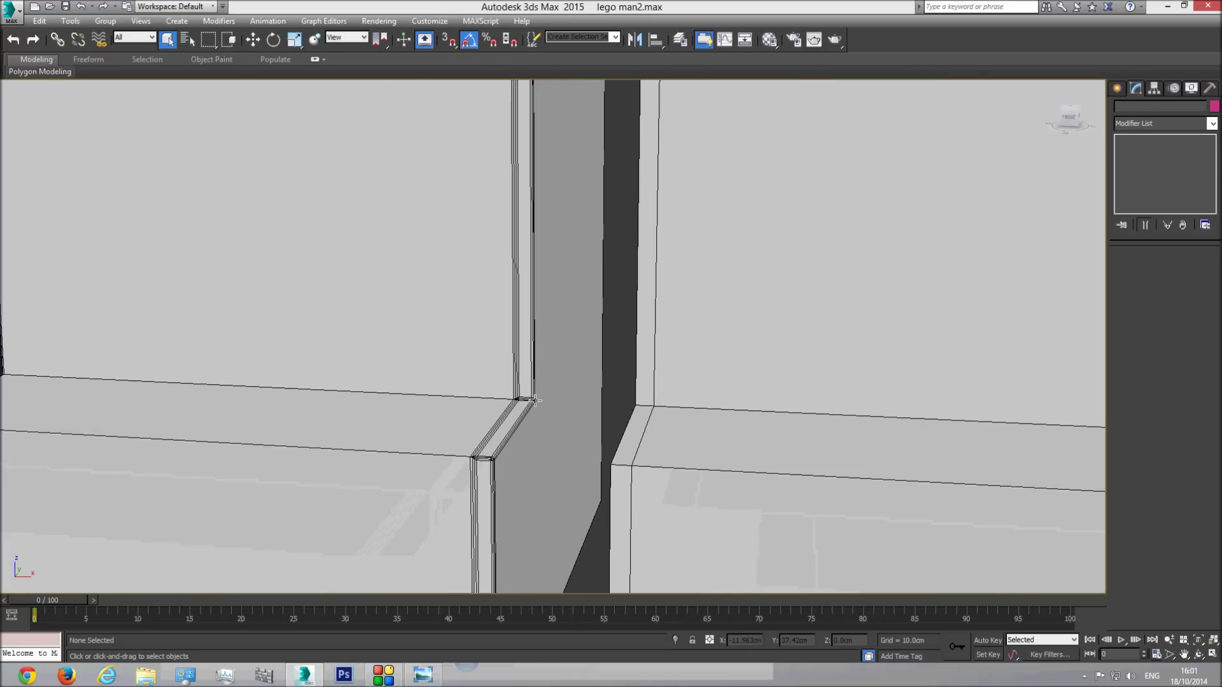
Isolate the right leg in the viewport and clear the selection
click(498, 336)
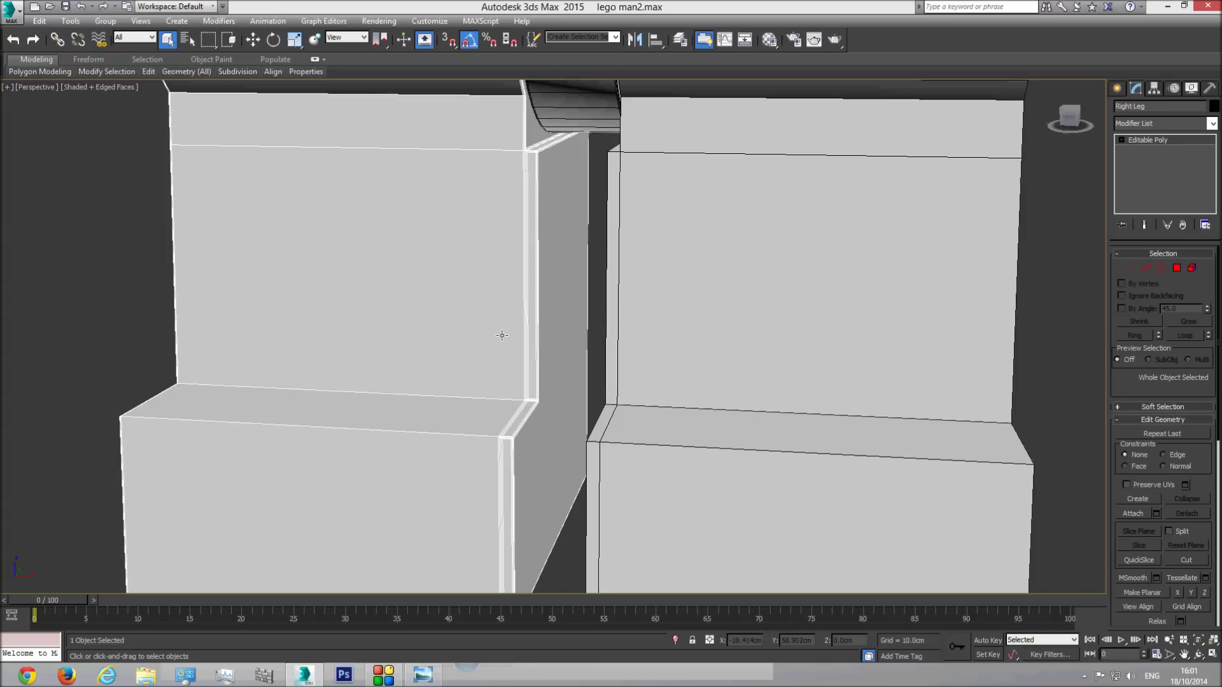
key(alt+q)
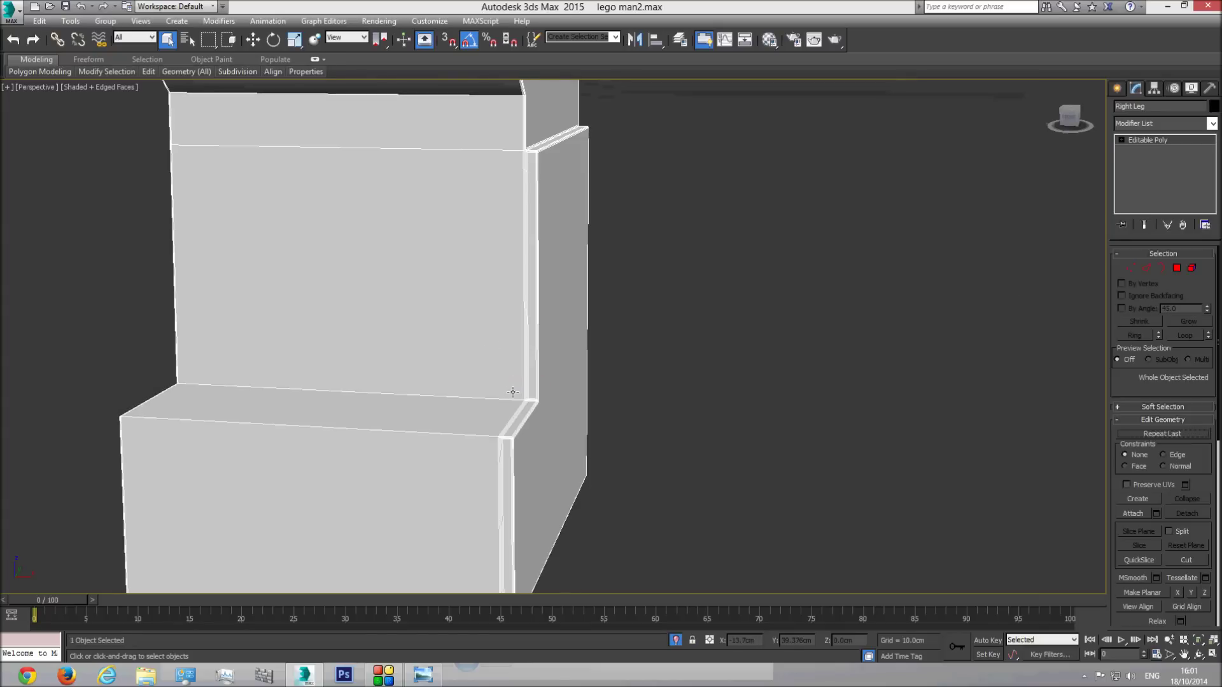
key(ctrl+d)
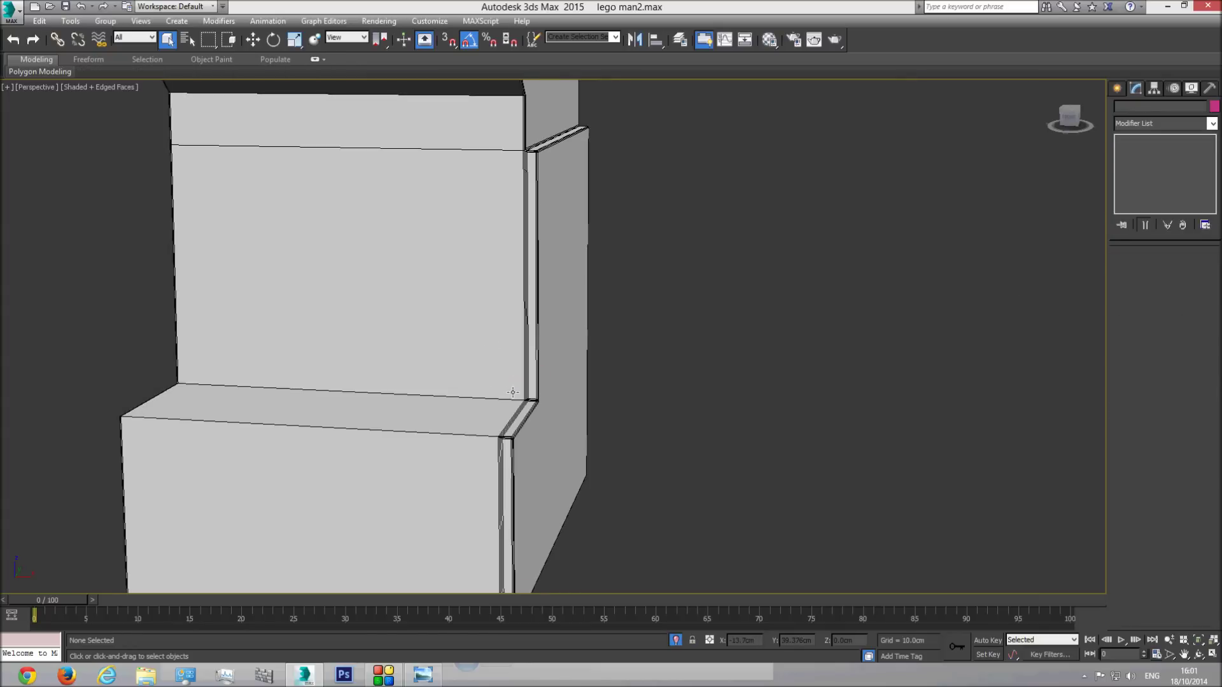
Undo the right leg's smoothing and chamfer edits, going back to its sharp, unchamfered edges
key(ctrl+z)
key(ctrl+z)
key(ctrl+z)
key(ctrl+z)
key(ctrl+z)
key(ctrl+z)
key(ctrl+z)
key(ctrl+z)
key(ctrl+z)
key(ctrl+z)
key(ctrl+z)
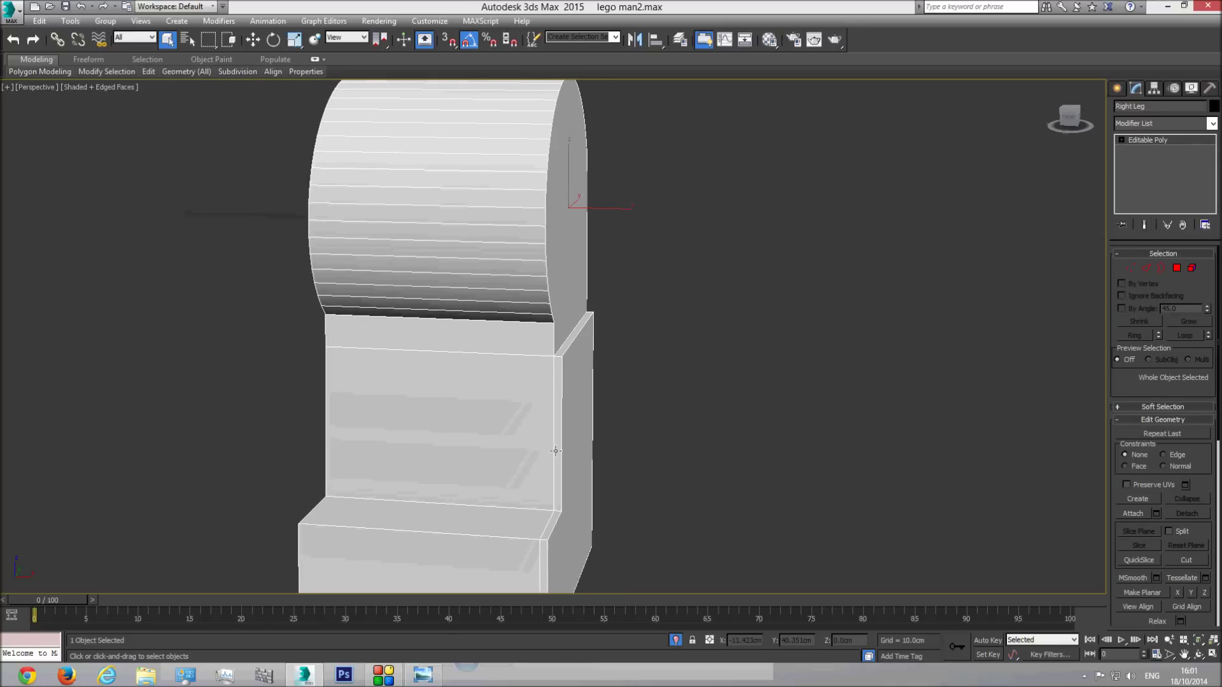
Try a 0.05 cm chamfer with 3 segments on the leg's selected edges and examine the inner step corner
middle_drag(557, 419, 560, 398)
scroll(560, 399, up, 3)
click(1199, 655)
drag(623, 369, 565, 382)
click(1145, 267)
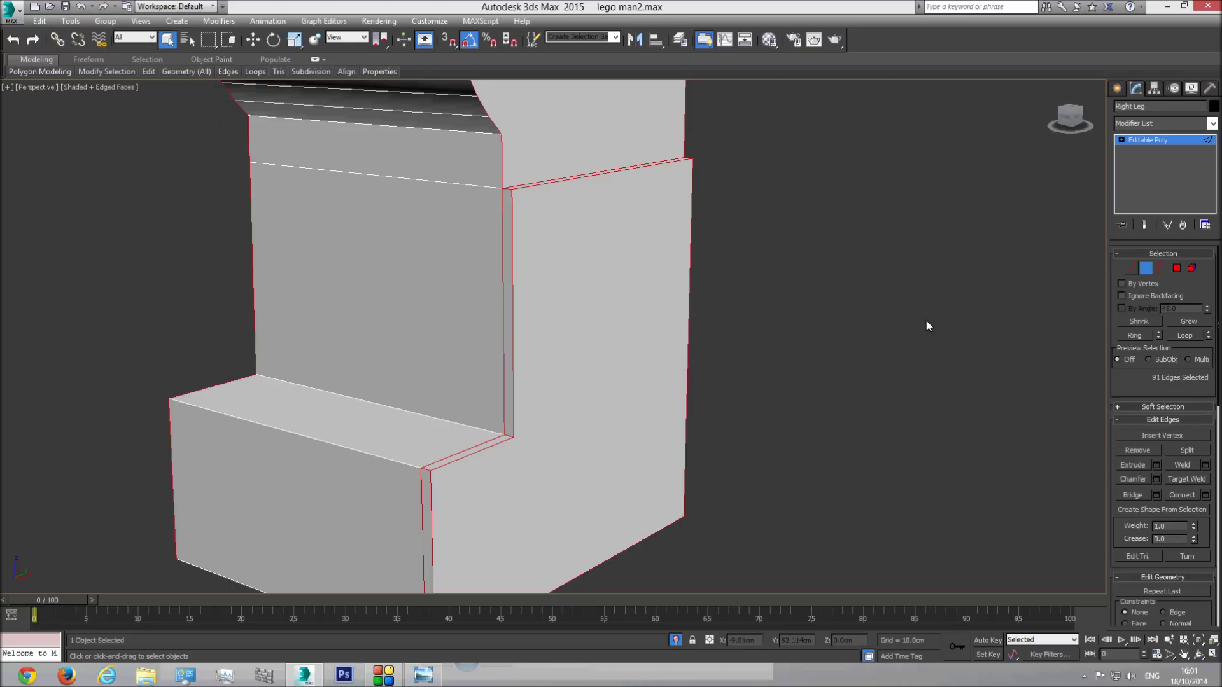
click(1156, 479)
scroll(512, 412, up, 5)
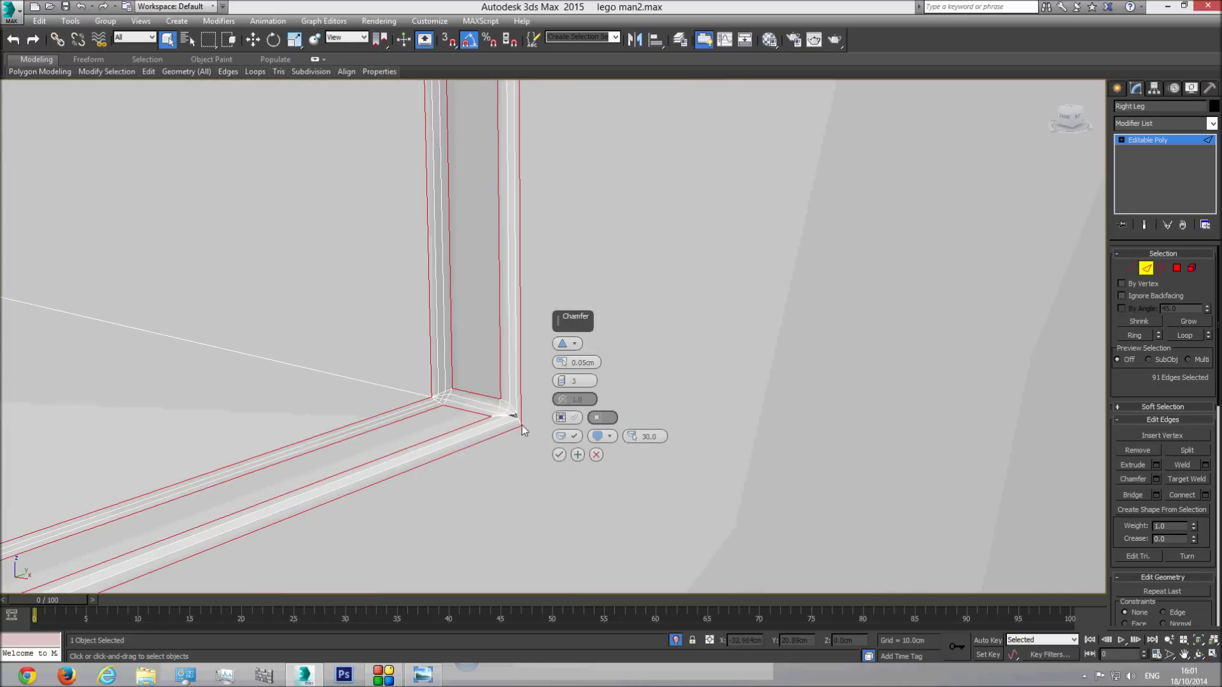
middle_drag(518, 420, 461, 414)
scroll(461, 415, down, 2)
scroll(456, 415, up, 4)
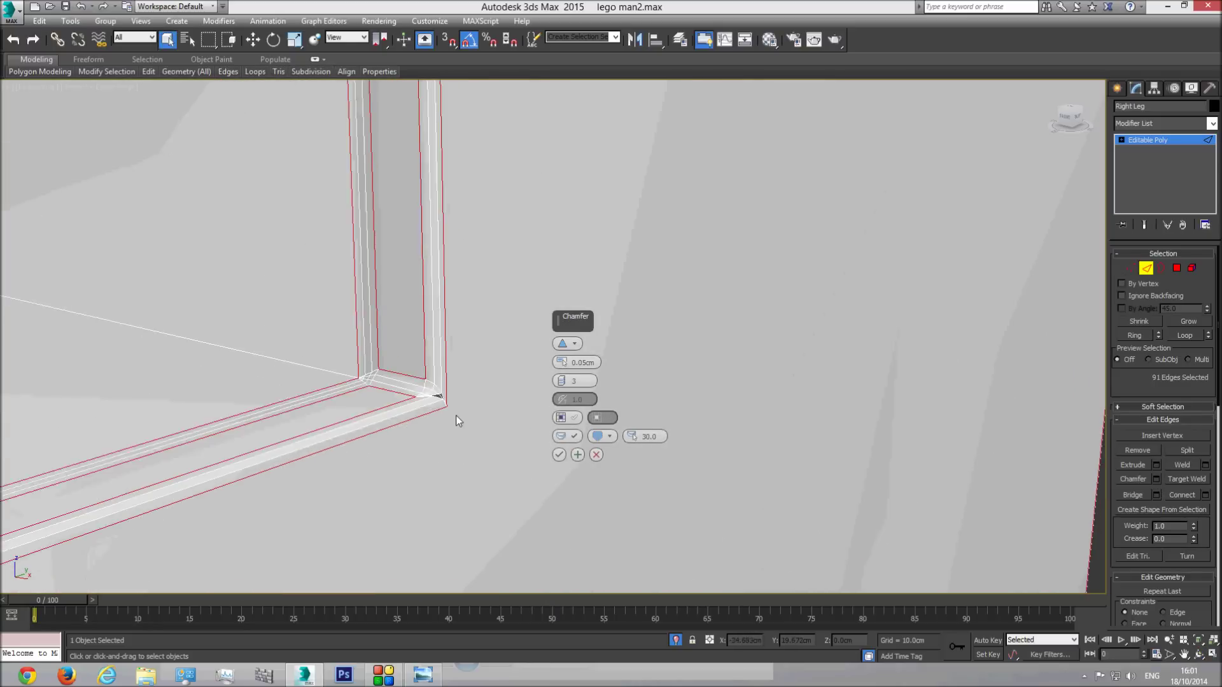
scroll(420, 384, down, 3)
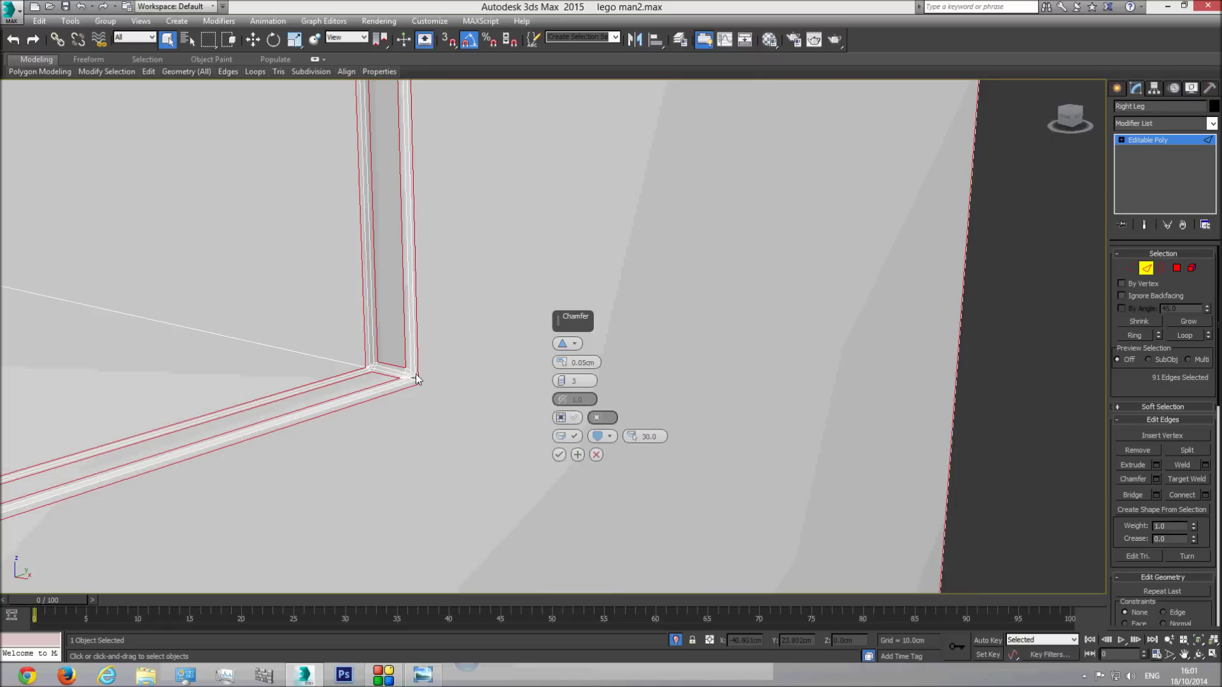
click(599, 457)
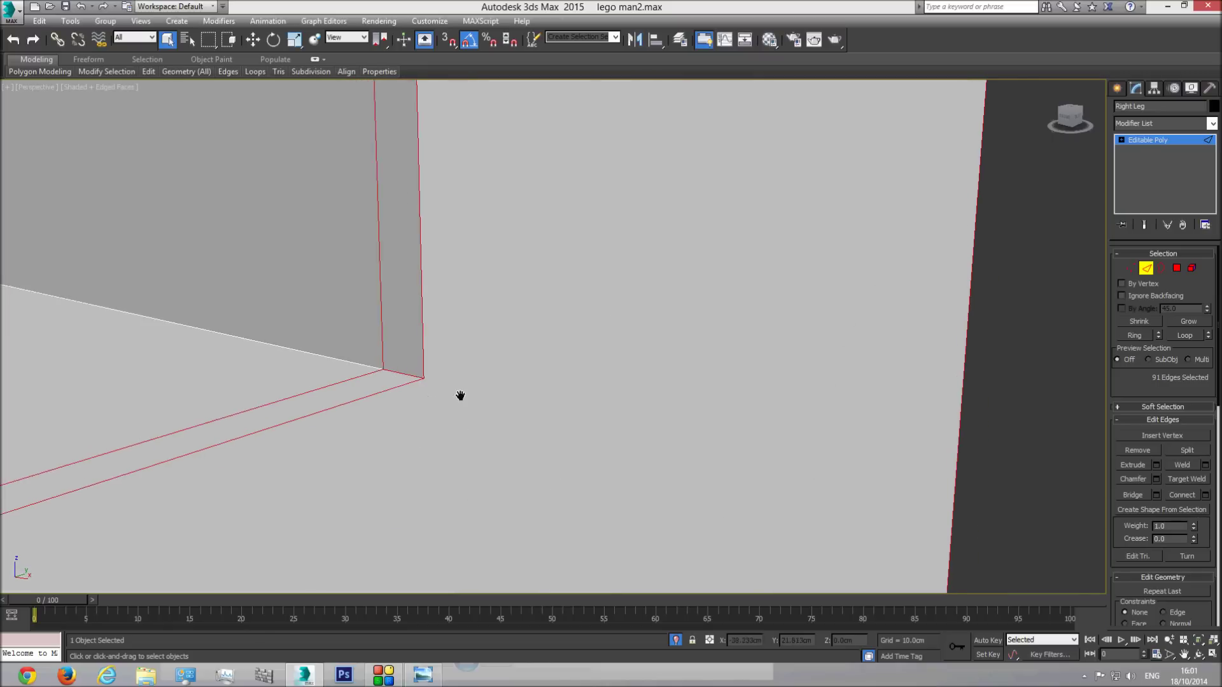
Cut a new edge across the leg's inner side face between its bottom back corner and the inner step corner
scroll(458, 395, down, 3)
middle_drag(485, 403, 571, 452)
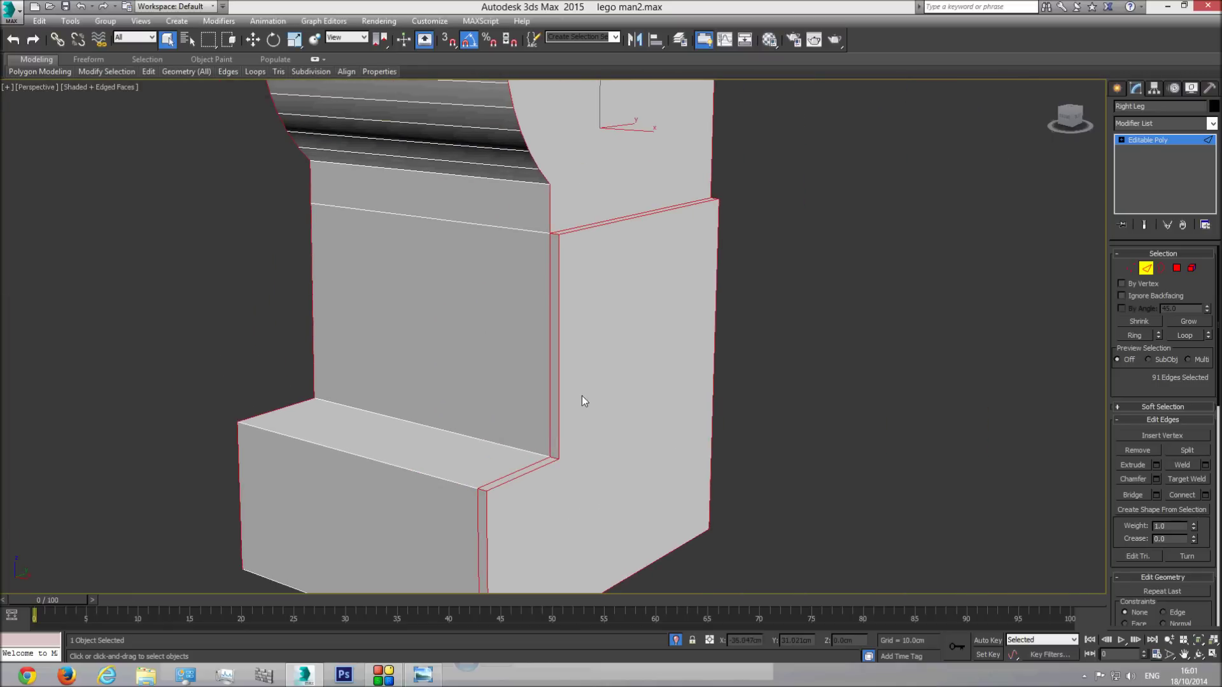
click(1130, 268)
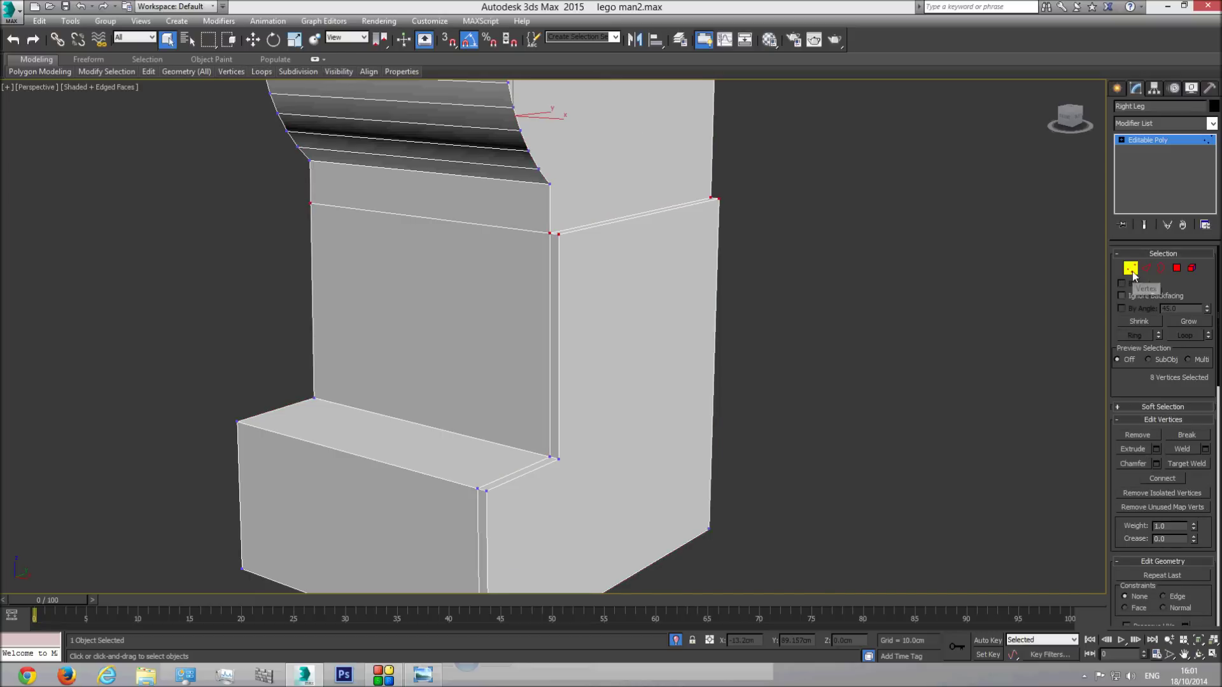
scroll(1171, 517, down, 5)
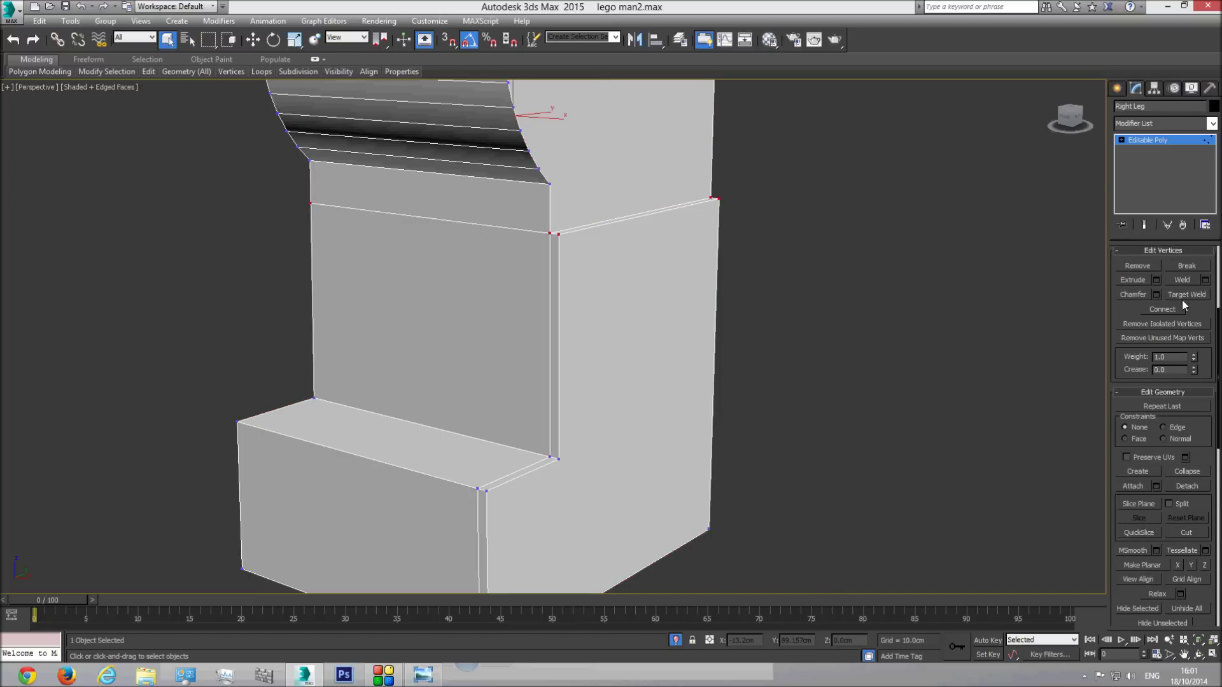
click(1186, 532)
scroll(546, 336, down, 3)
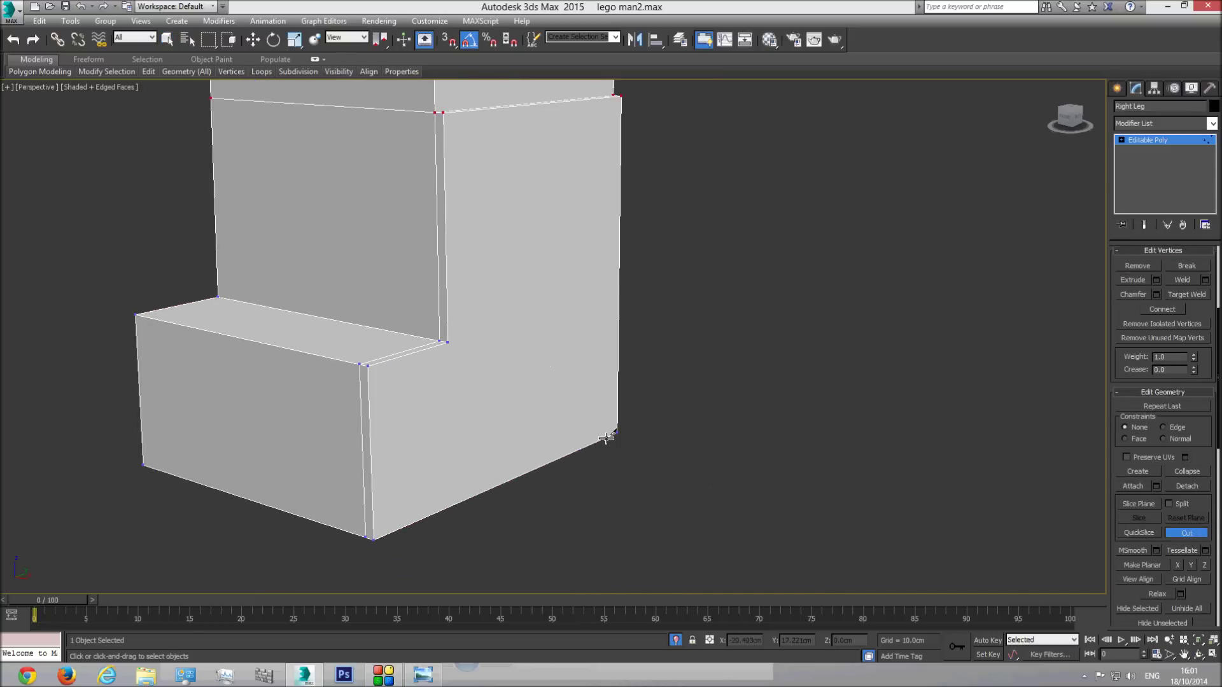
scroll(630, 430, up, 6)
click(632, 427)
click(78, 117)
right_click(211, 140)
middle_drag(181, 144, 402, 275)
Try the 0.05 cm, 3-segment chamfer on the leg with the cut side face and check the corner from several angles
click(1175, 139)
click(1146, 267)
alt+click(436, 338)
middle_drag(361, 303, 429, 321)
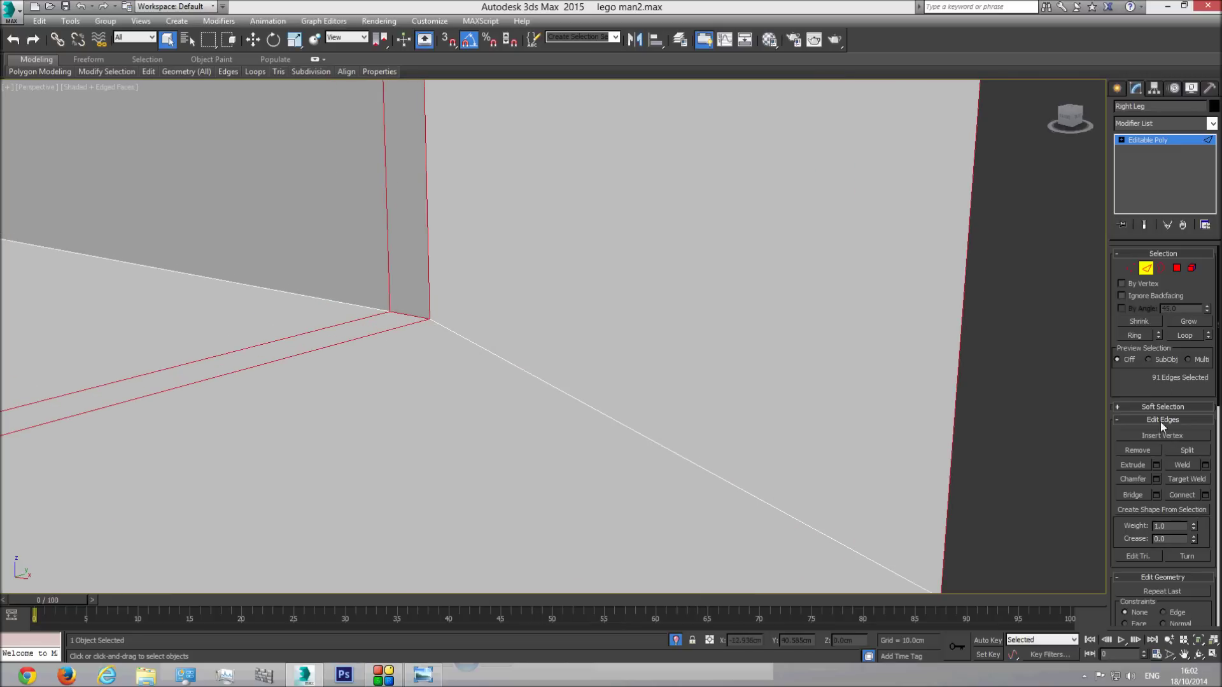
click(1156, 478)
scroll(428, 330, up, 2)
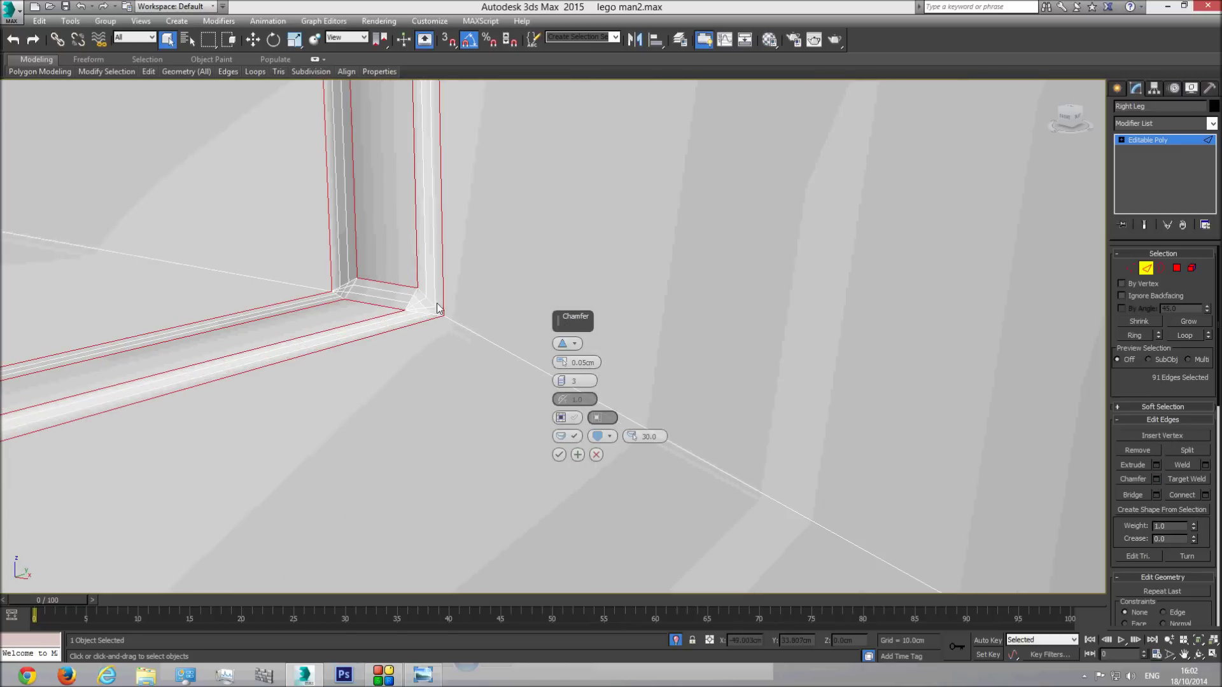
scroll(437, 327, down, 4)
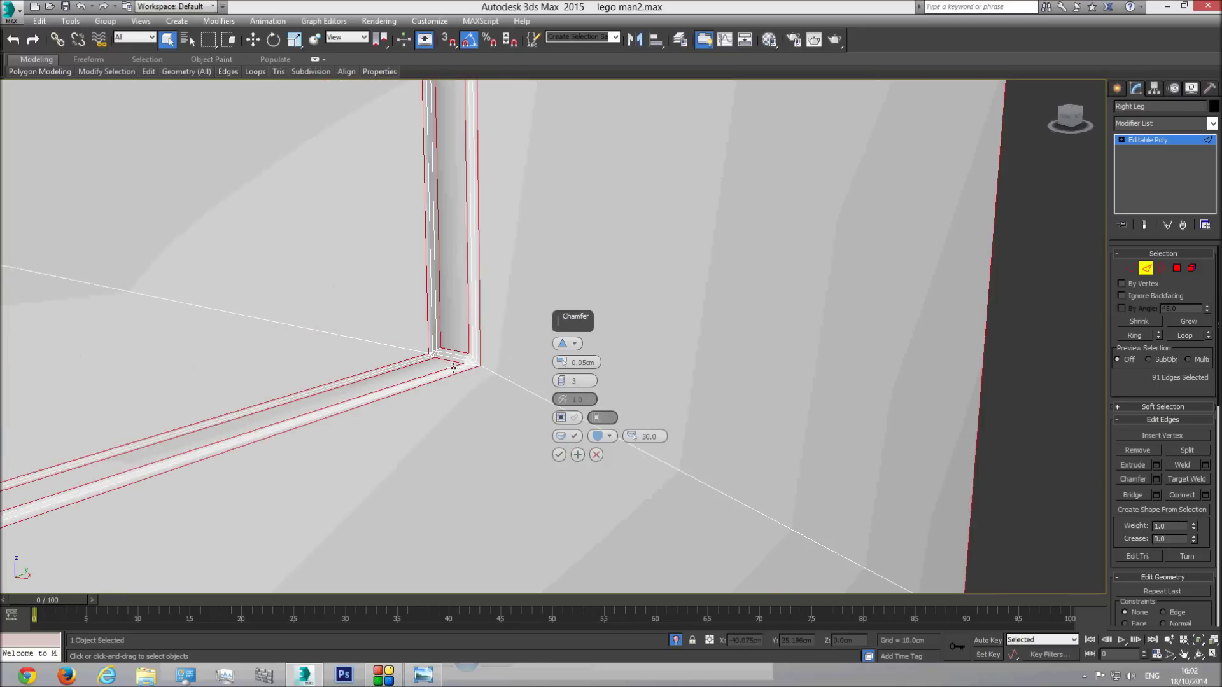
middle_drag(463, 392, 405, 373)
click(1199, 654)
drag(422, 407, 319, 350)
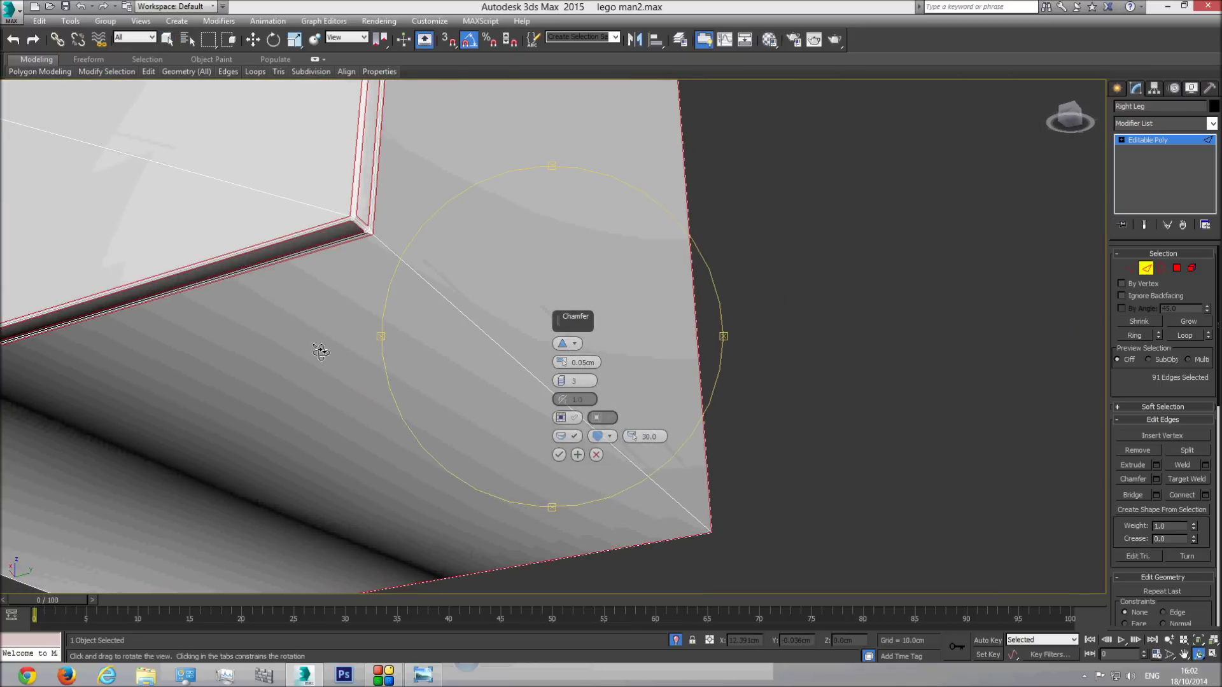
drag(422, 311, 596, 437)
click(596, 455)
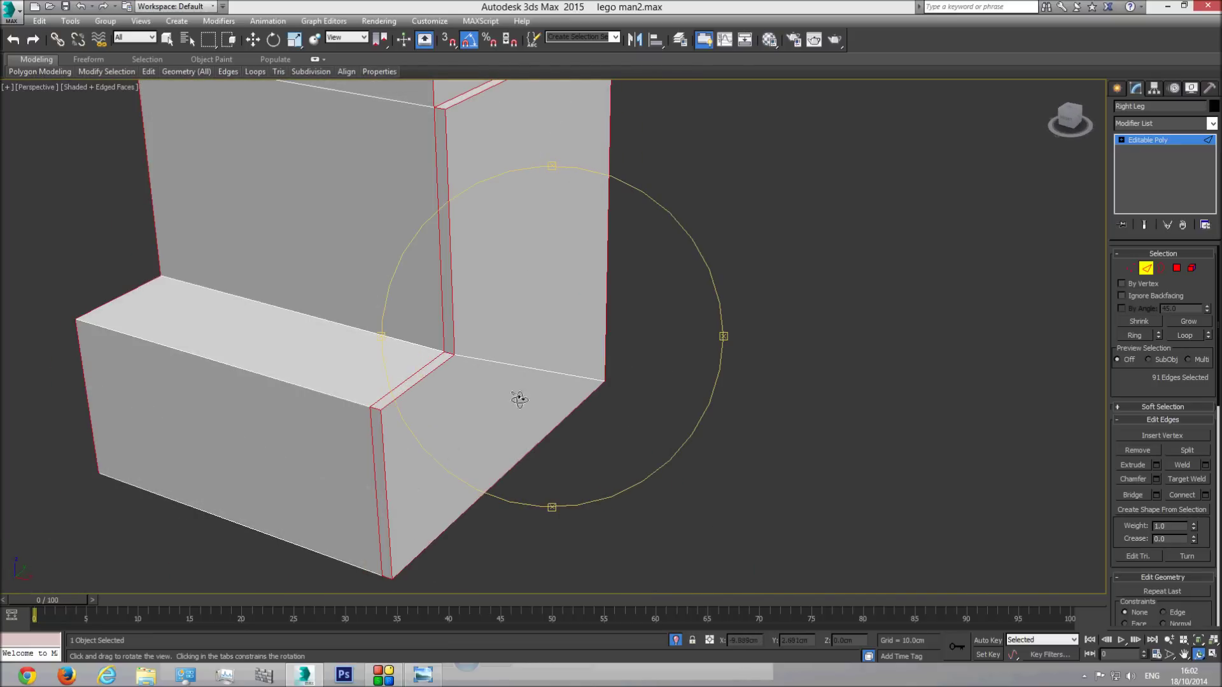
Deselect the outer front edges of the leg's narrow inner strip along the shin, foot top and foot front, plus the short edge at the foot corner
scroll(504, 369, up, 2)
middle_drag(504, 369, 577, 399)
right_click(499, 283)
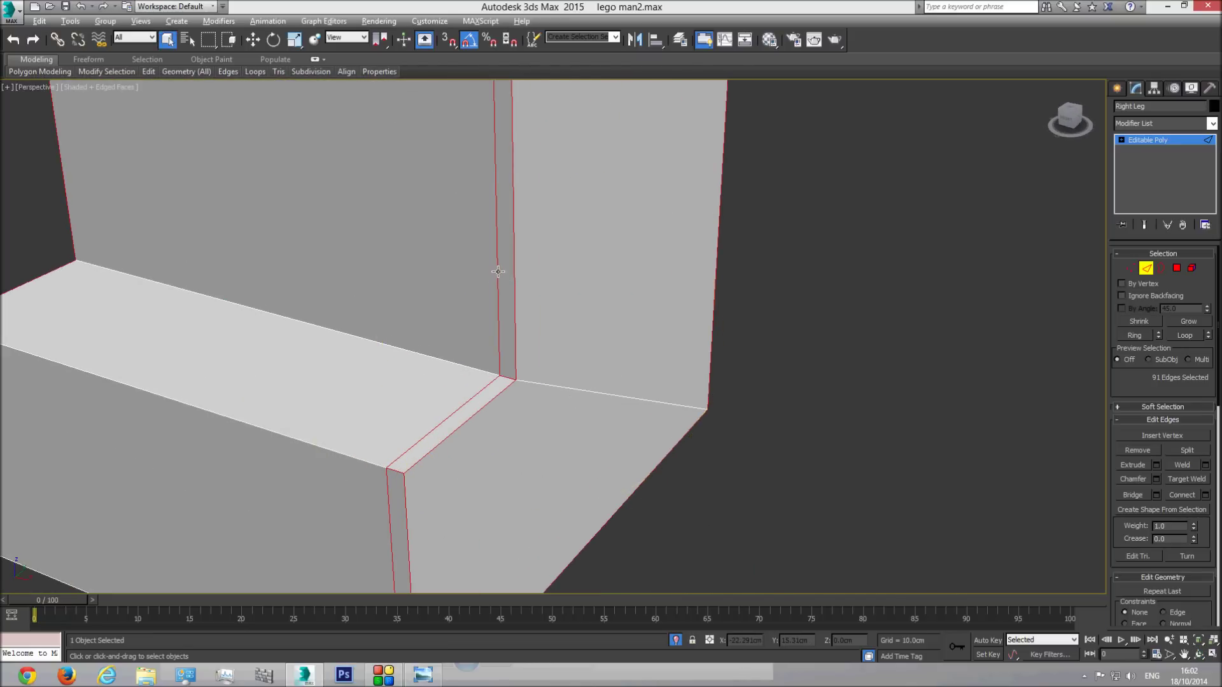
alt+click(498, 271)
alt+click(479, 393)
alt+click(385, 487)
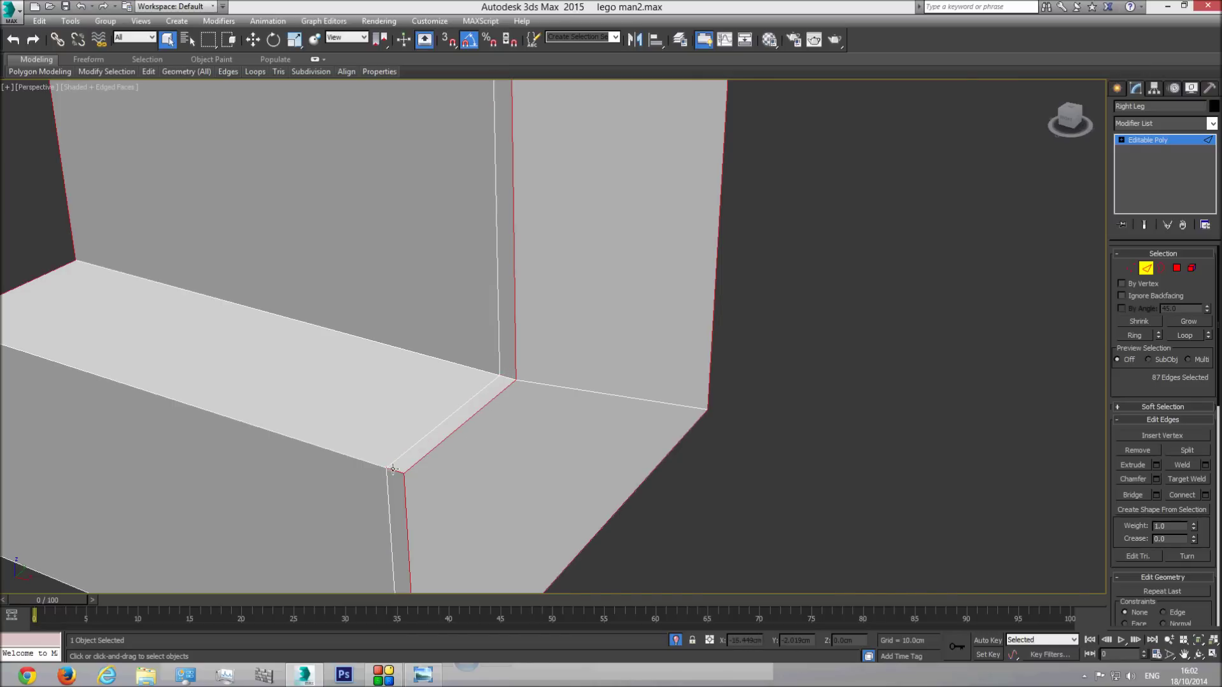
alt+click(394, 471)
Deselect the matching strip edges along the underside and back of the leg, using wireframe display to reach them
scroll(594, 346, down, 5)
scroll(565, 502, up, 7)
alt+click(571, 483)
key(F3)
scroll(640, 458, down, 4)
alt+click(664, 458)
scroll(807, 338, up, 2)
alt+click(769, 324)
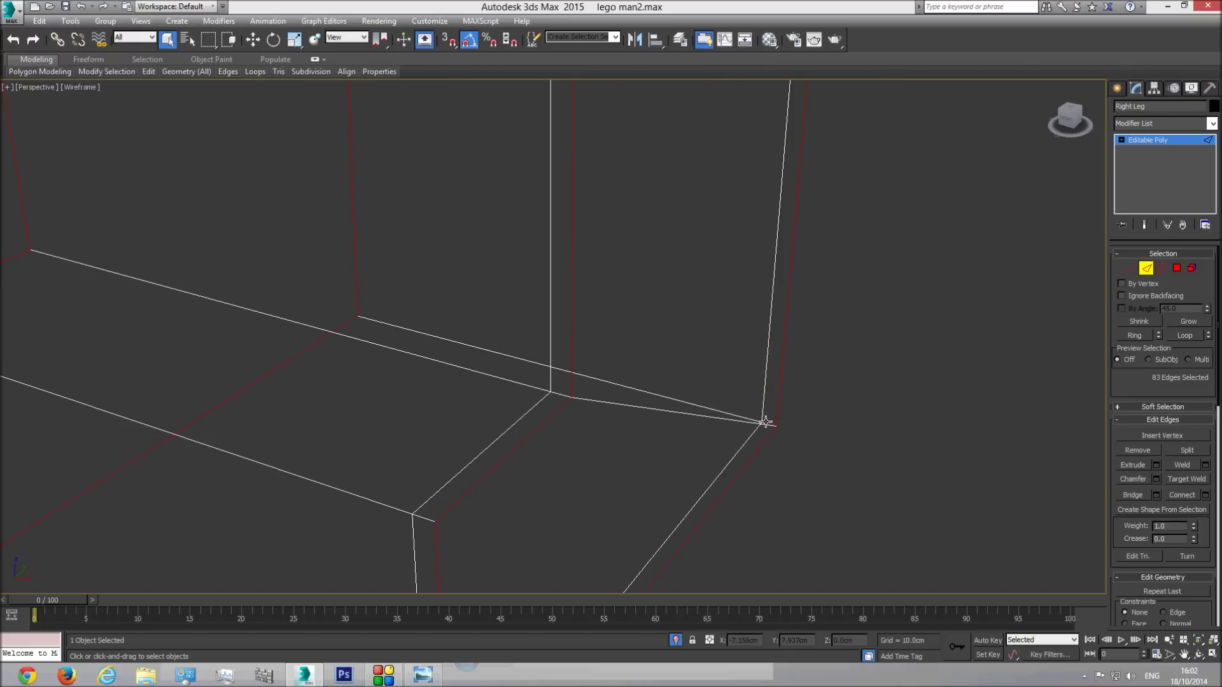
scroll(785, 352, down, 4)
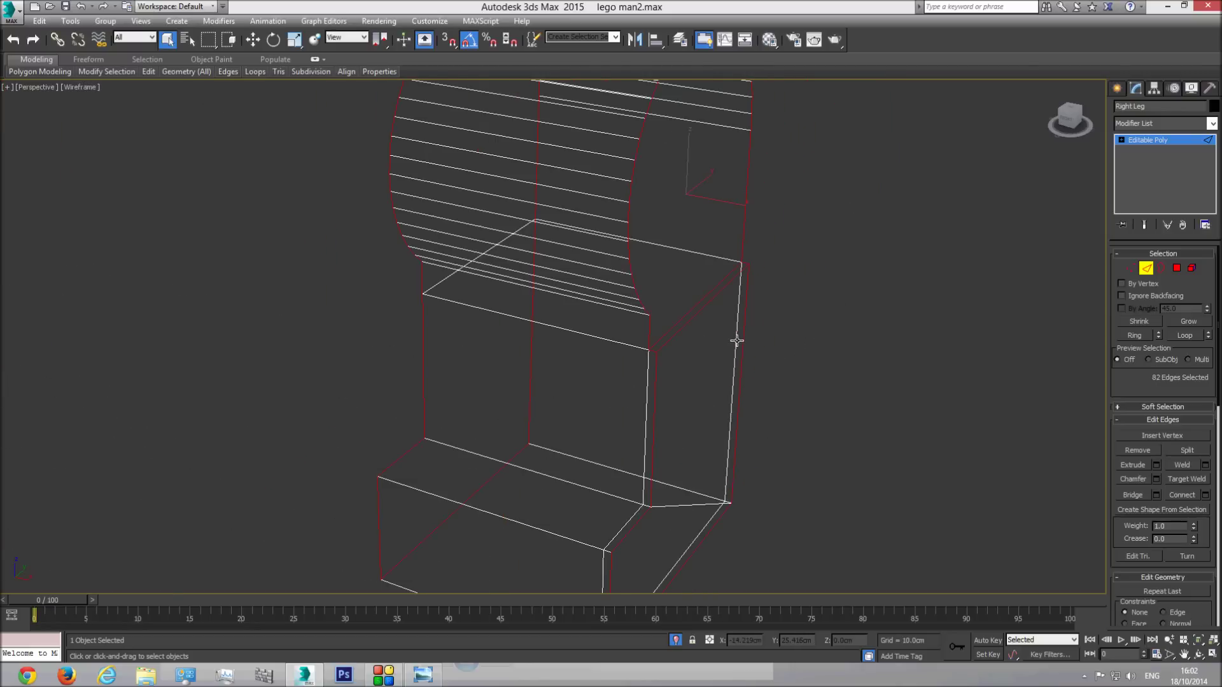
Return to shaded display and deselect the ledge edge that meets the side face of the rounded upper part
key(F3)
scroll(676, 341, up, 3)
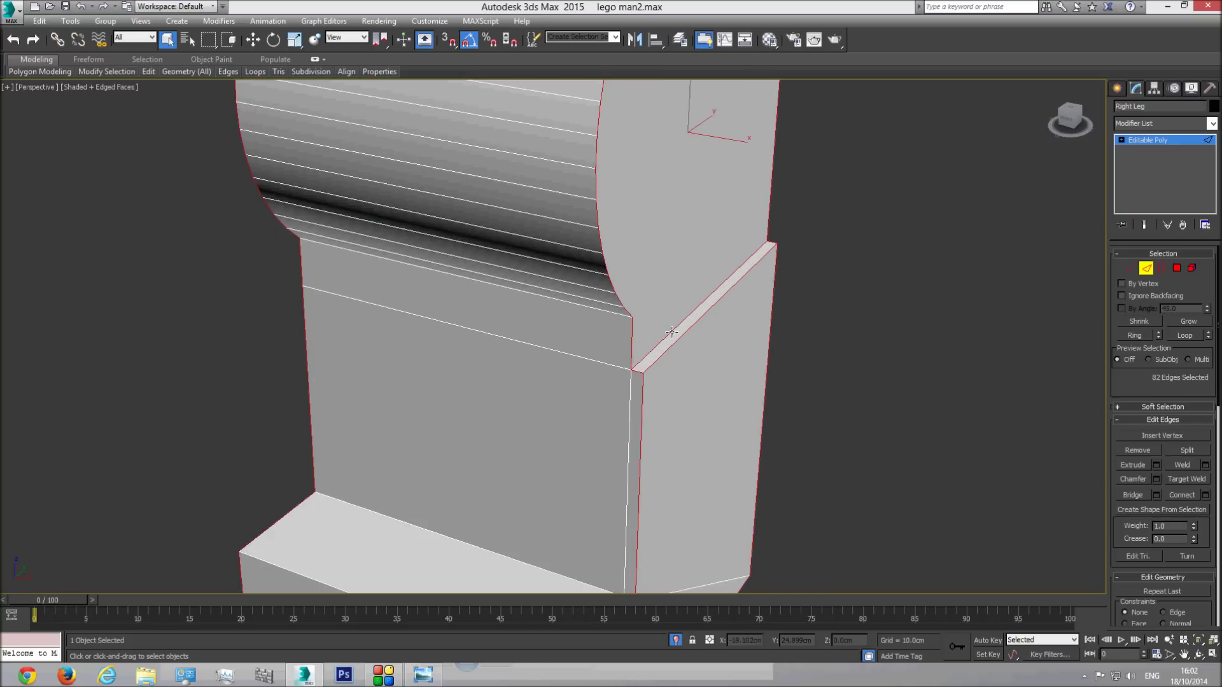
alt+click(672, 331)
scroll(653, 364, up, 2)
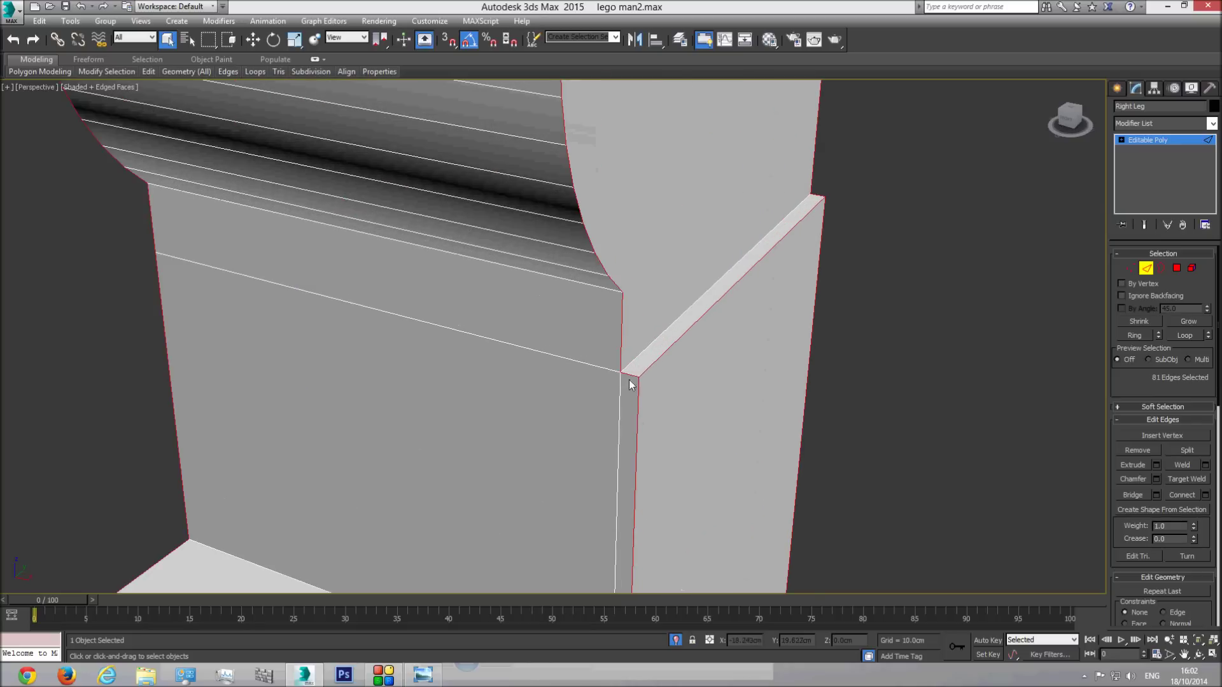
scroll(714, 296, down, 3)
Chamfer the remaining selected leg edges by 0.05 cm with 3 segments
click(1199, 656)
mouse_move(649, 403)
mouse_down()
mouse_move(742, 401)
mouse_move(628, 396)
mouse_up()
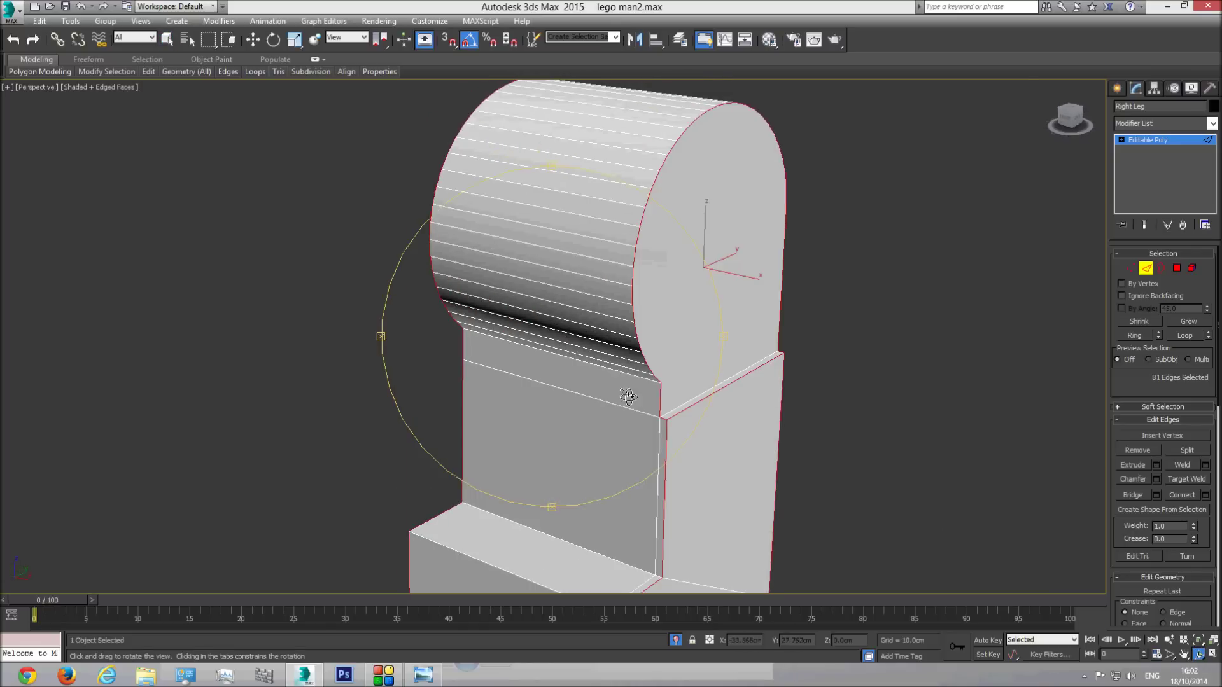
scroll(629, 396, up, 4)
click(1157, 479)
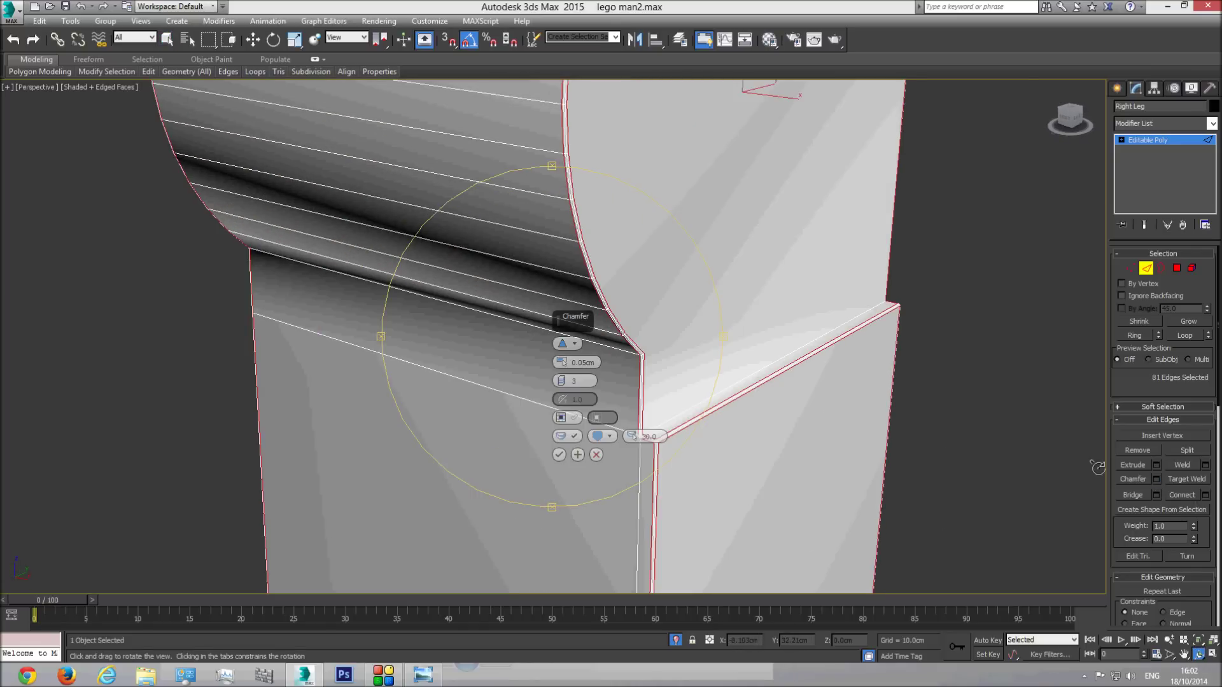
drag(674, 346, 539, 387)
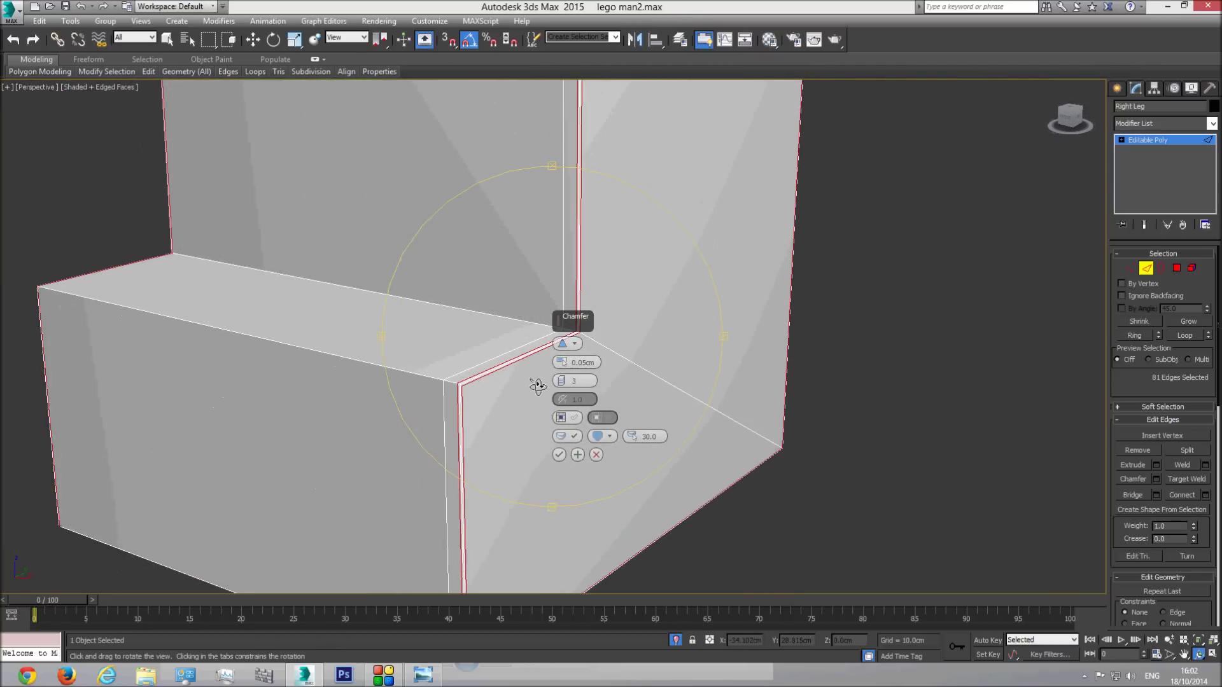
click(559, 454)
Switch to polygon editing and select all polygons of the right leg
drag(617, 410, 1197, 261)
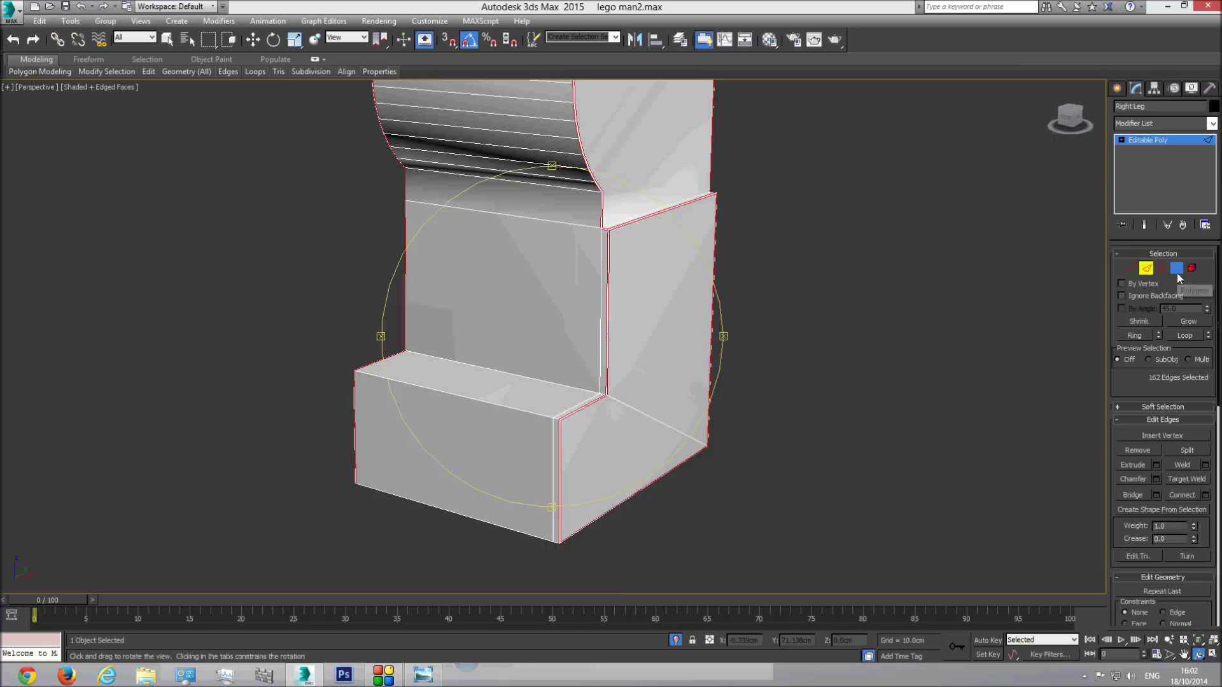
click(1177, 273)
scroll(841, 395, down, 5)
key(ctrl+a)
scroll(820, 509, up, 5)
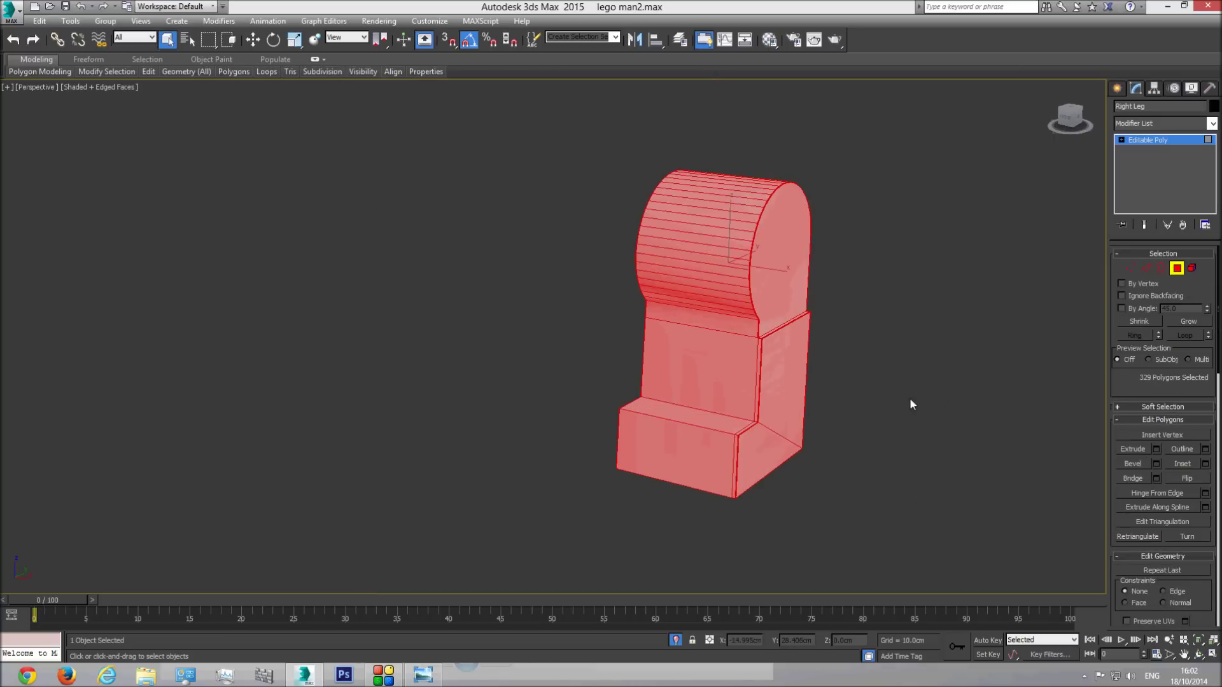
Clear all smoothing groups on the right leg and assign smoothing group 1 to the curved polygons of its rounded upper part
drag(1201, 591, 1166, 125)
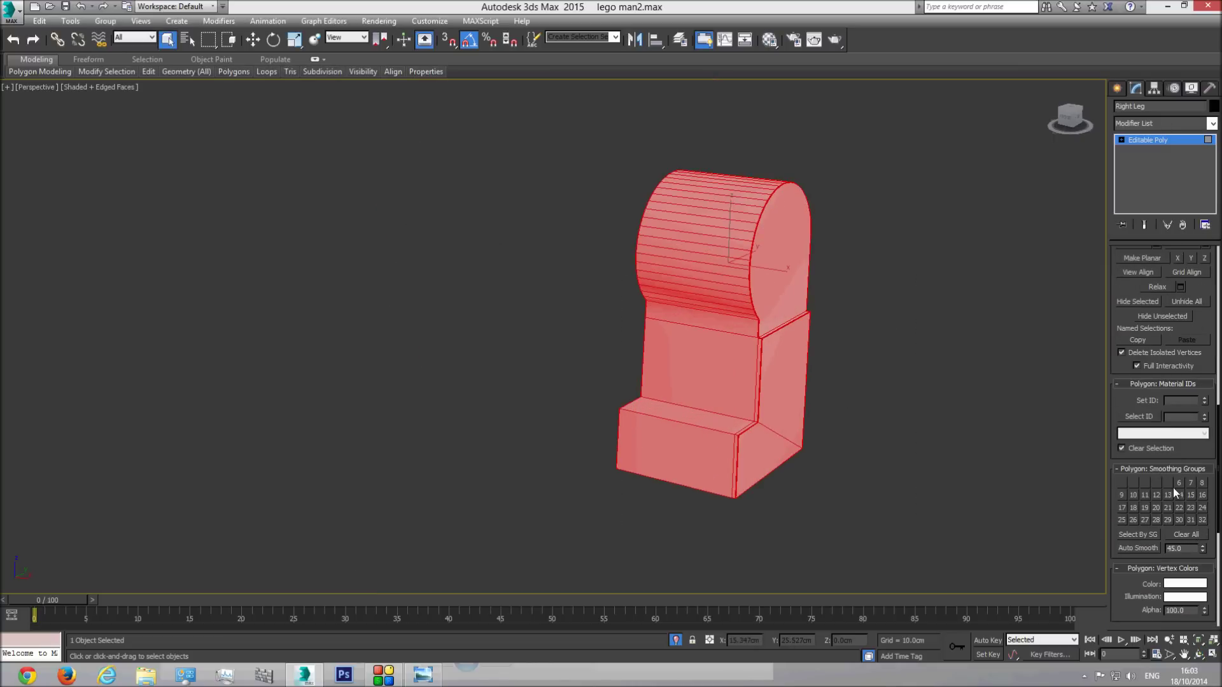
click(1185, 536)
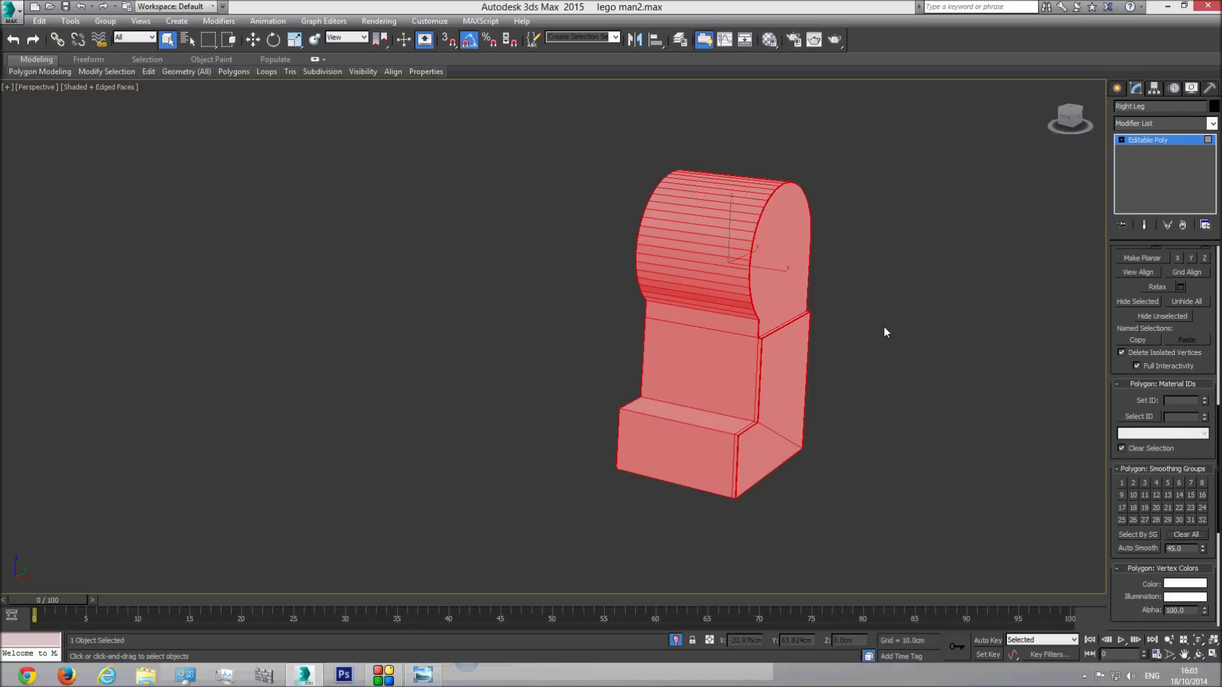
key(f)
drag(547, 392, 706, 423)
key(p)
click(1198, 641)
click(1199, 655)
scroll(705, 423, down, 4)
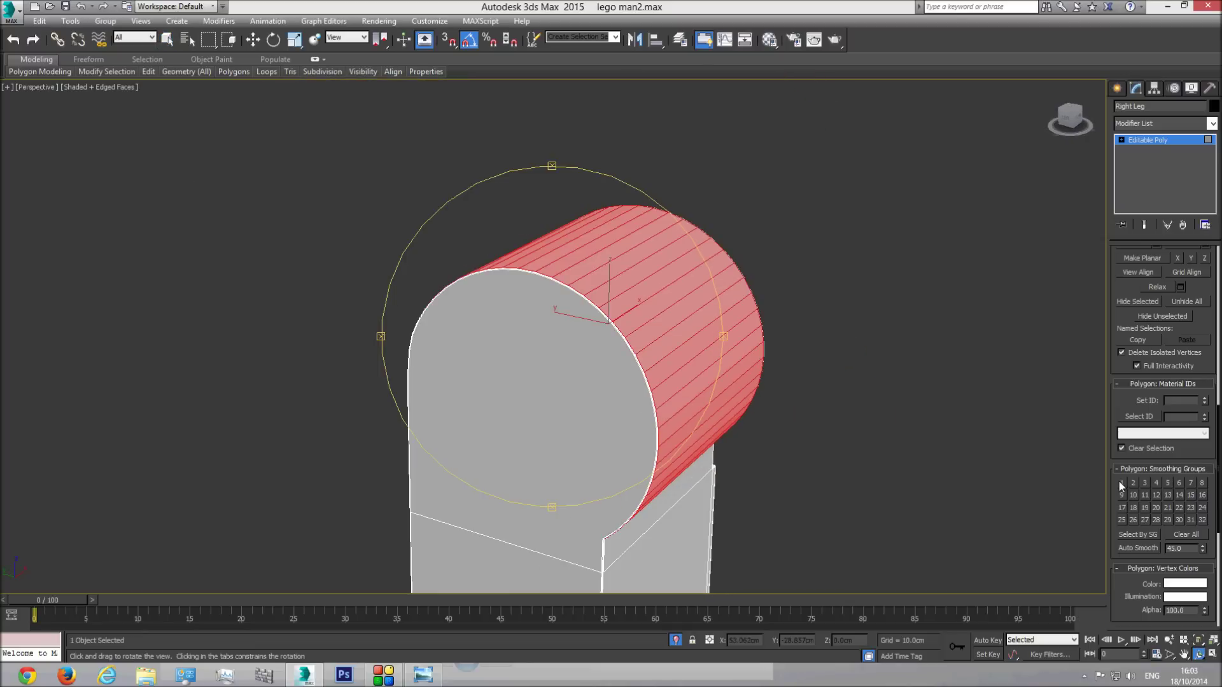
click(1154, 141)
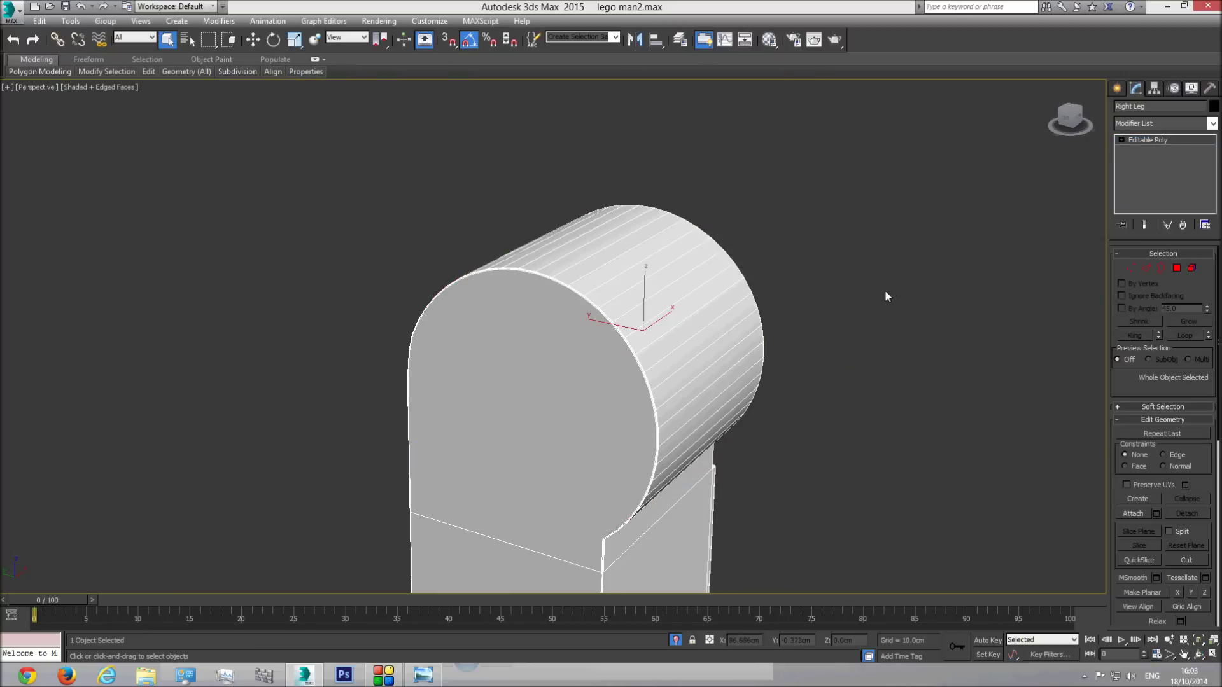
Hide the edge display and examine the shading of the isolated right leg's rounded upper part
click(876, 364)
key(F4)
scroll(872, 384, up, 3)
click(1199, 655)
mouse_move(704, 390)
mouse_down()
mouse_move(592, 390)
mouse_move(586, 319)
mouse_move(575, 418)
mouse_move(578, 164)
mouse_move(576, 316)
mouse_up()
scroll(574, 418, up, 3)
mouse_move(576, 254)
mouse_down()
mouse_move(595, 401)
mouse_move(486, 341)
mouse_up()
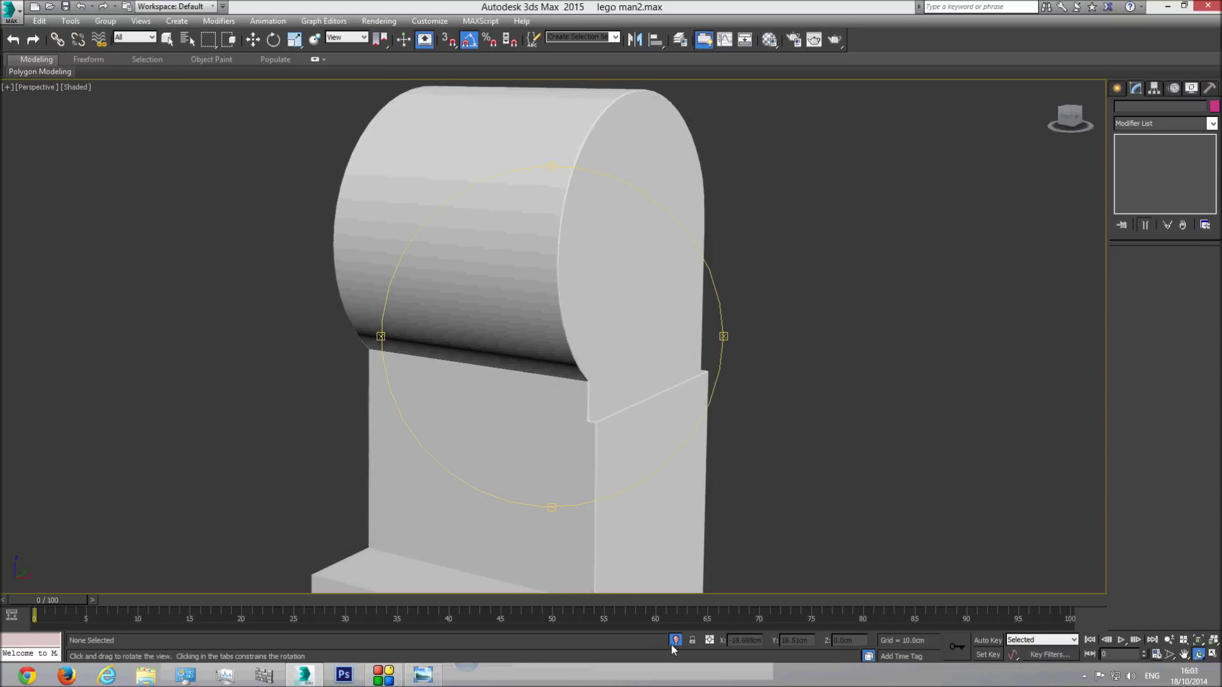
End the isolation and examine the hip and upper leg shading on the full minifigure
click(675, 642)
drag(569, 397, 594, 400)
scroll(592, 340, up, 4)
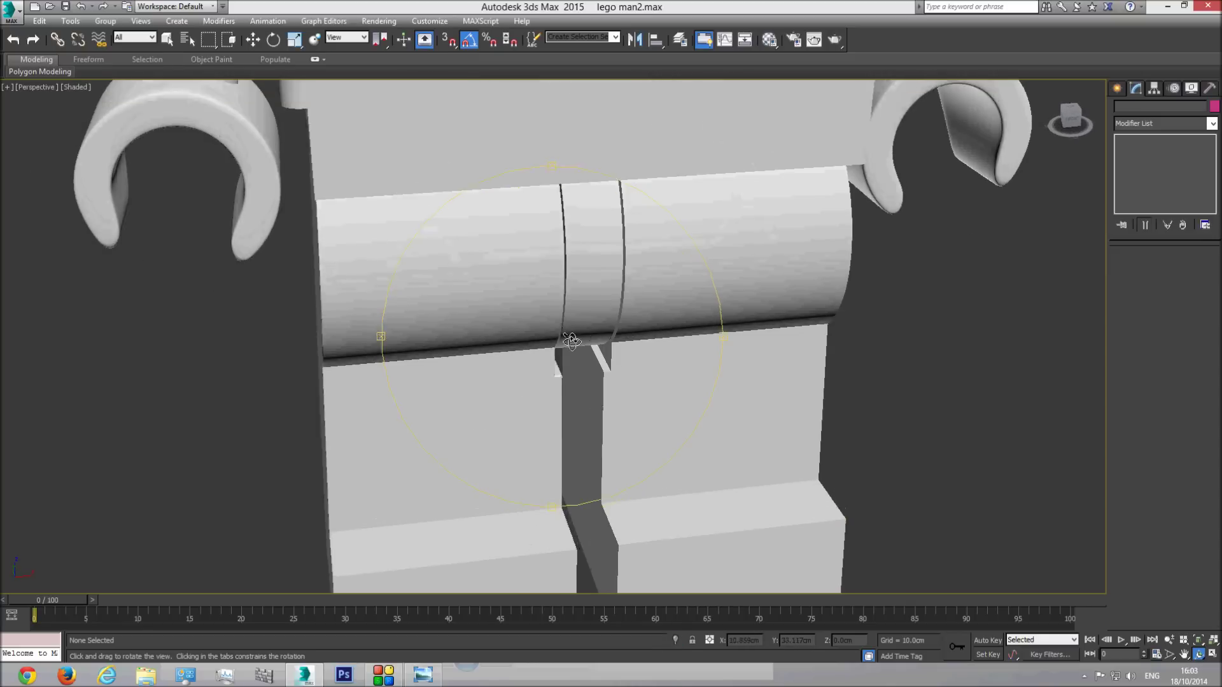
scroll(554, 353, down, 4)
scroll(509, 343, up, 8)
scroll(532, 370, down, 2)
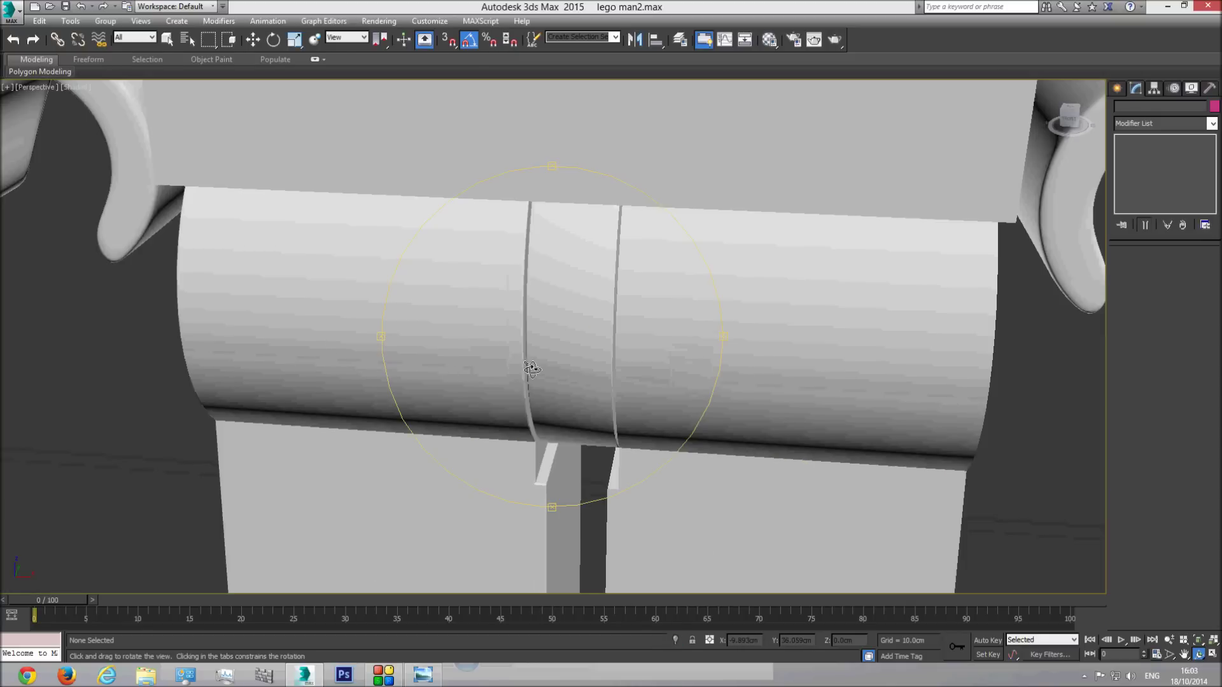
scroll(529, 363, up, 4)
Select the right leg and isolate it for editing
right_click(483, 273)
click(470, 256)
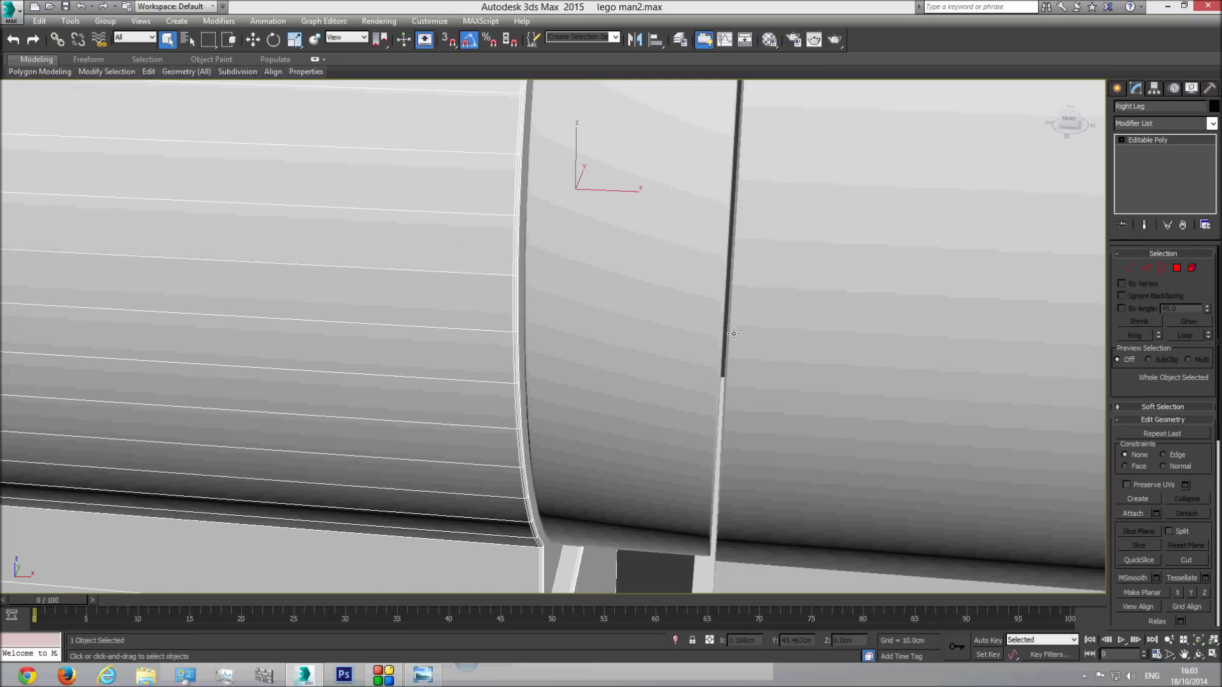
click(675, 640)
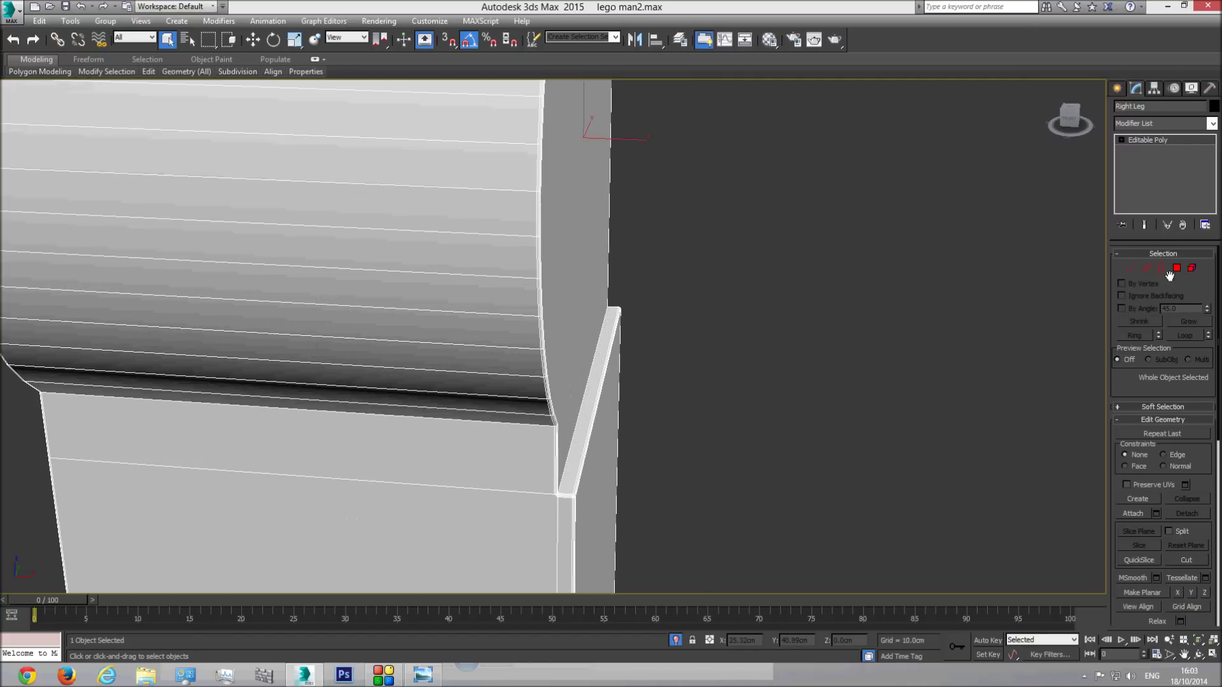
Select the narrow chamfer strip polygons around the inner side of the rounded upper part, leaving out the flat side face
click(1176, 269)
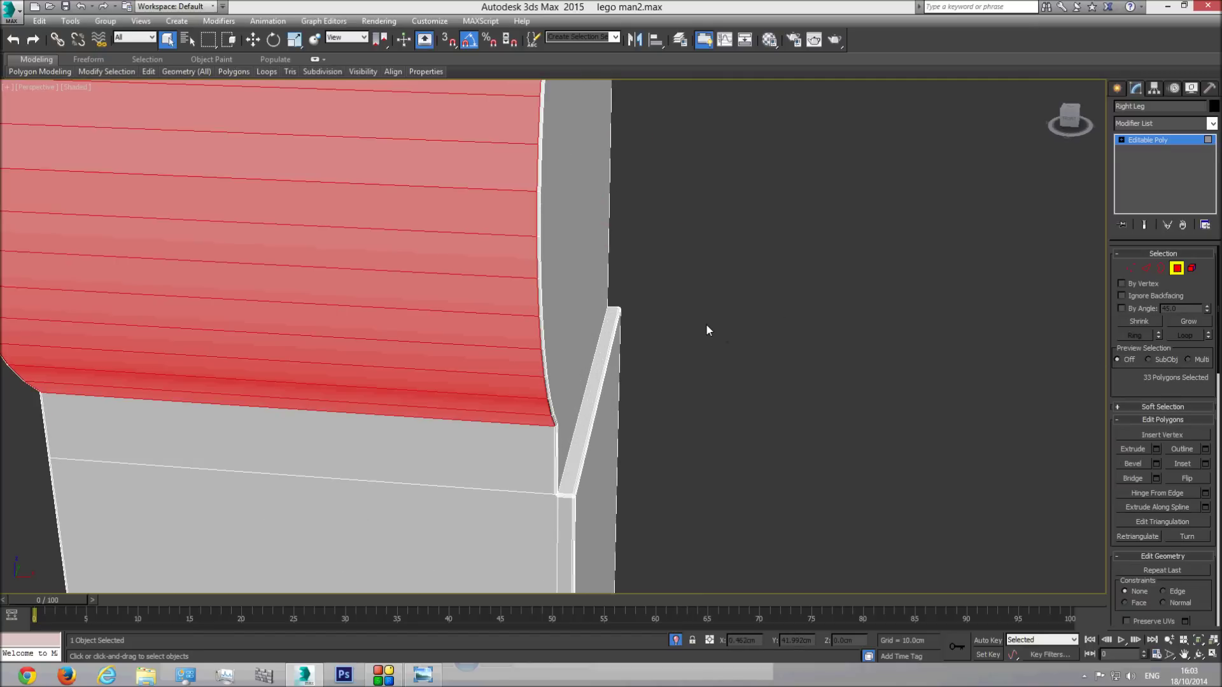
key(f)
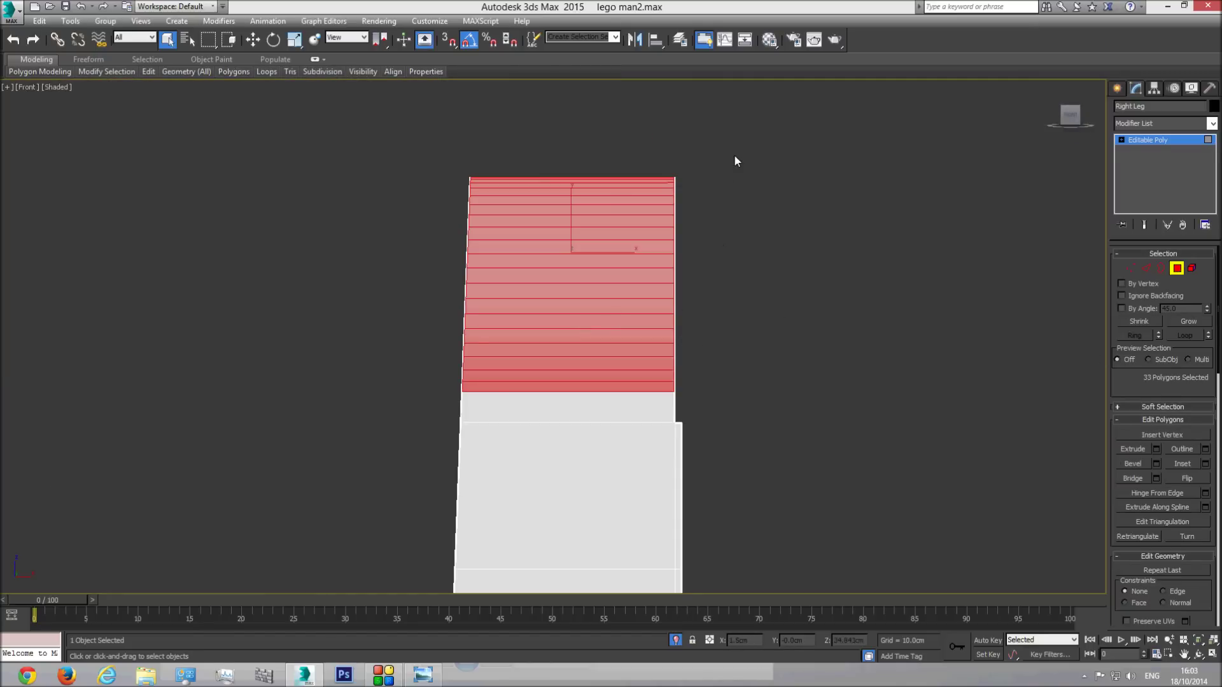
drag(645, 410, 640, 415)
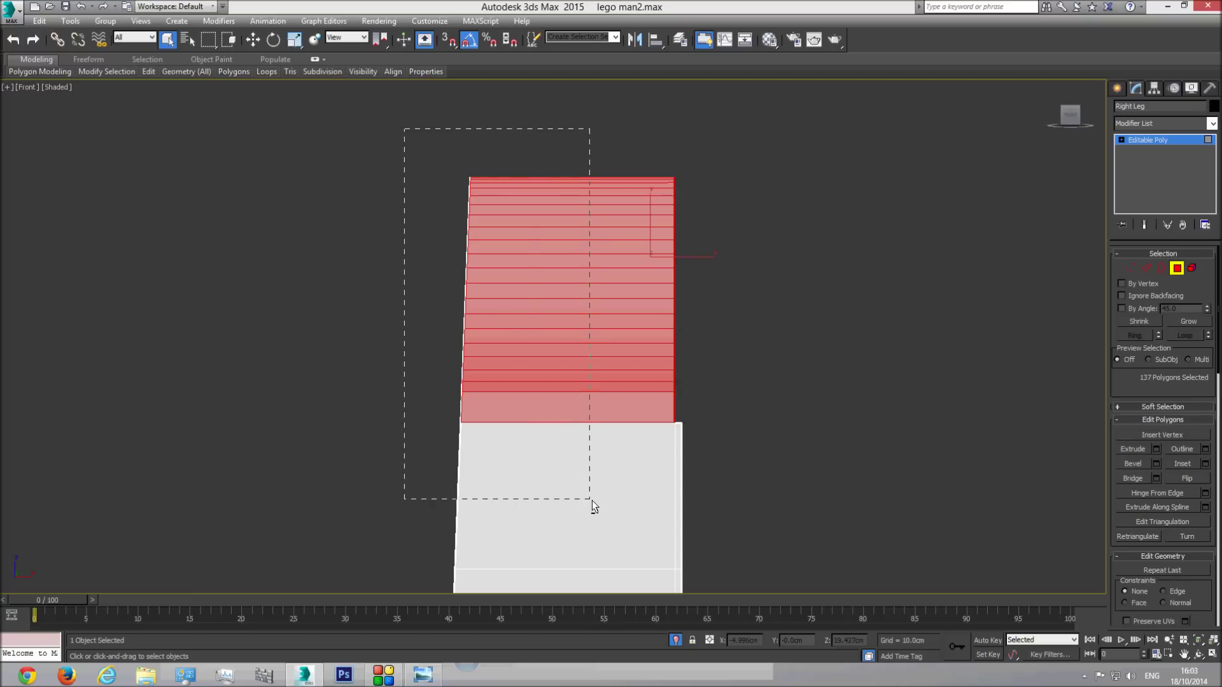
alt+drag(588, 488, 639, 501)
key(p)
click(1200, 644)
click(1199, 655)
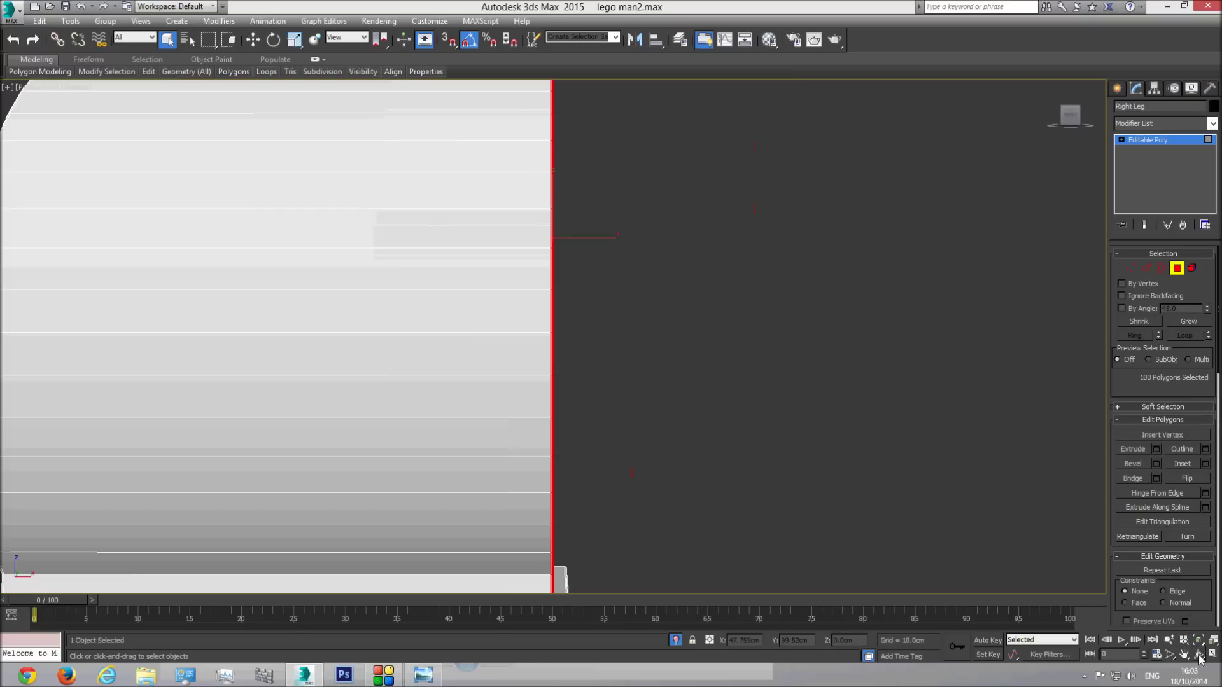
drag(564, 341, 506, 361)
right_click(552, 367)
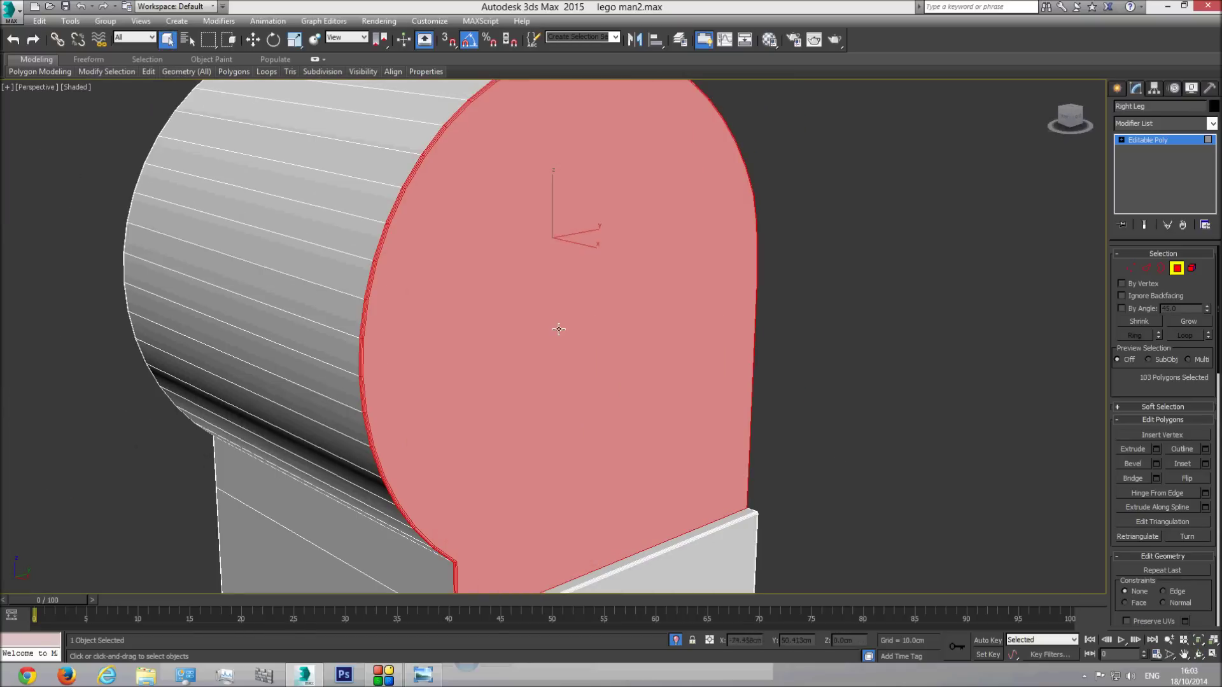
alt+click(559, 329)
middle_drag(559, 329, 602, 338)
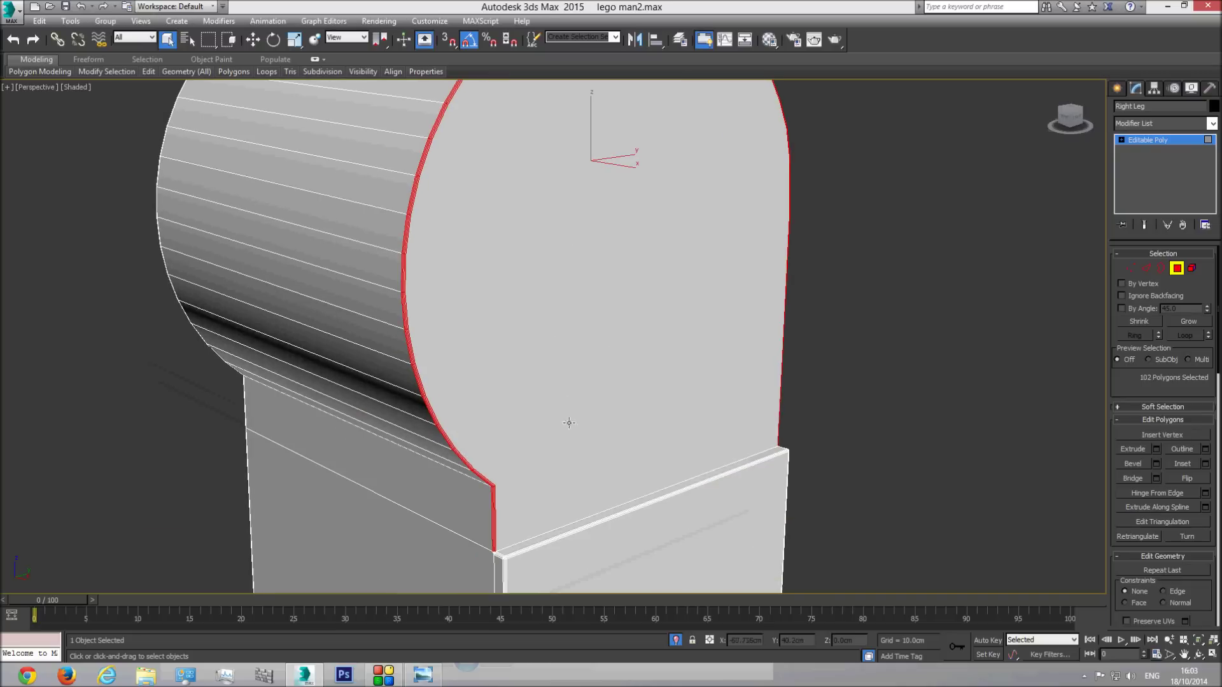
middle_drag(493, 93, 395, 278)
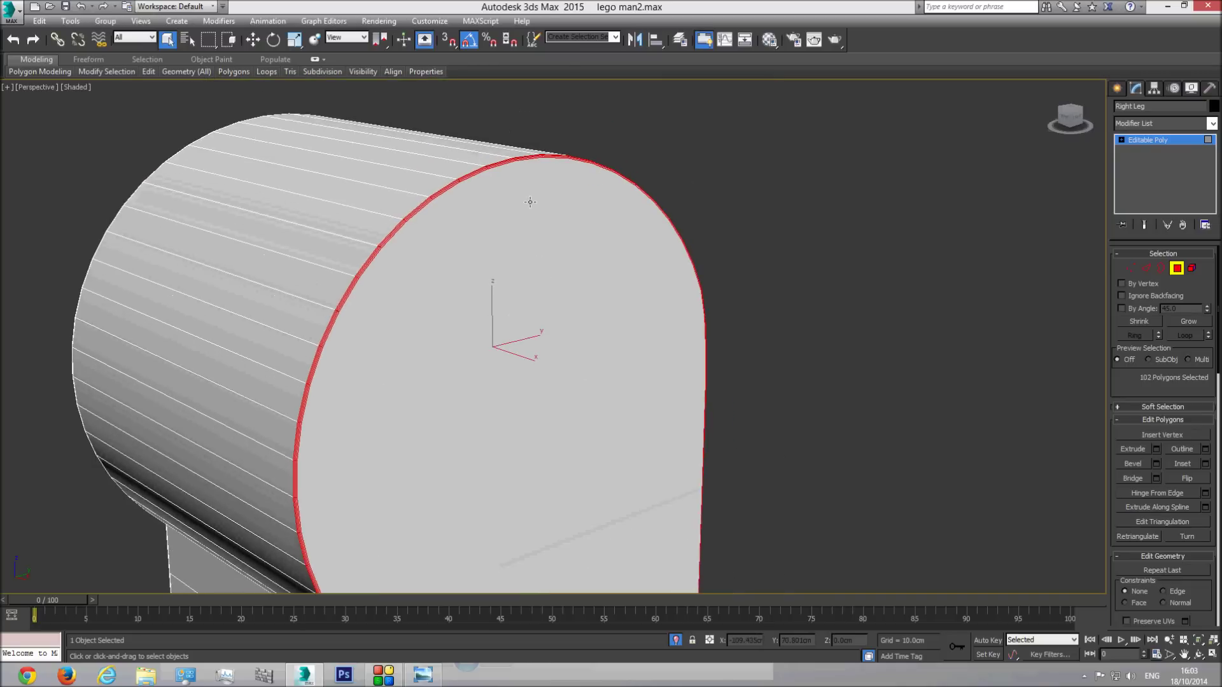
Add the chamfer strip polygons around the outer side of the rounded upper part to the selection, excluding the flat face
key(f)
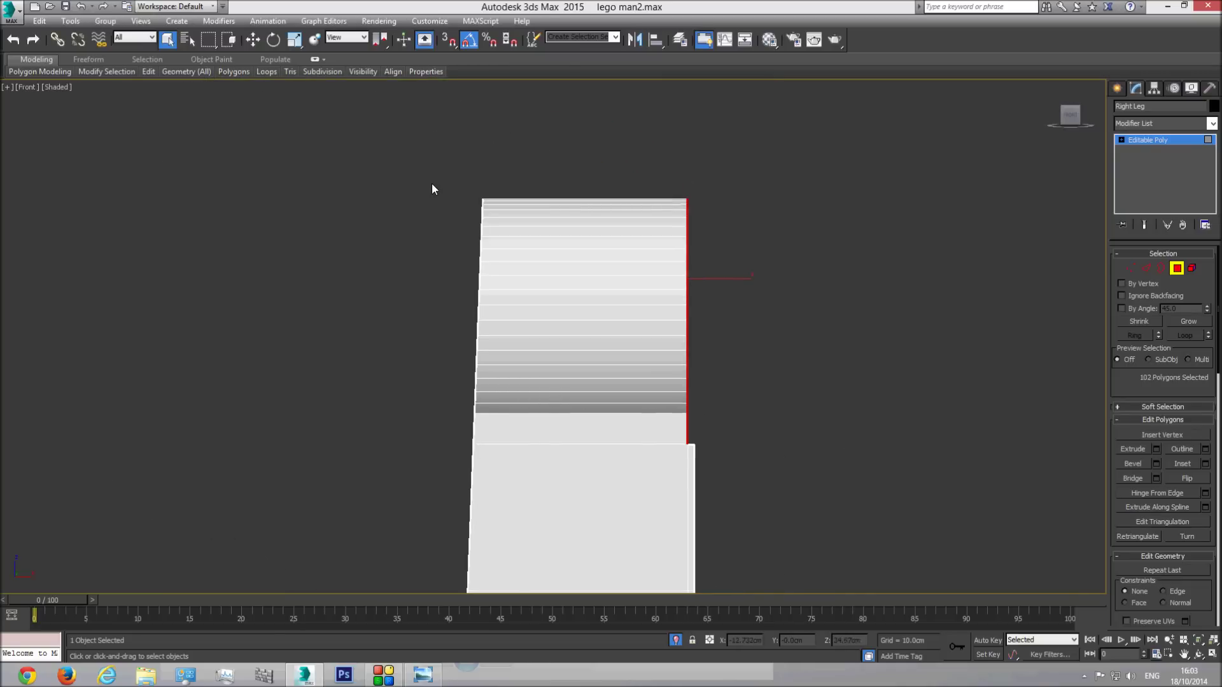
drag(498, 380, 508, 438)
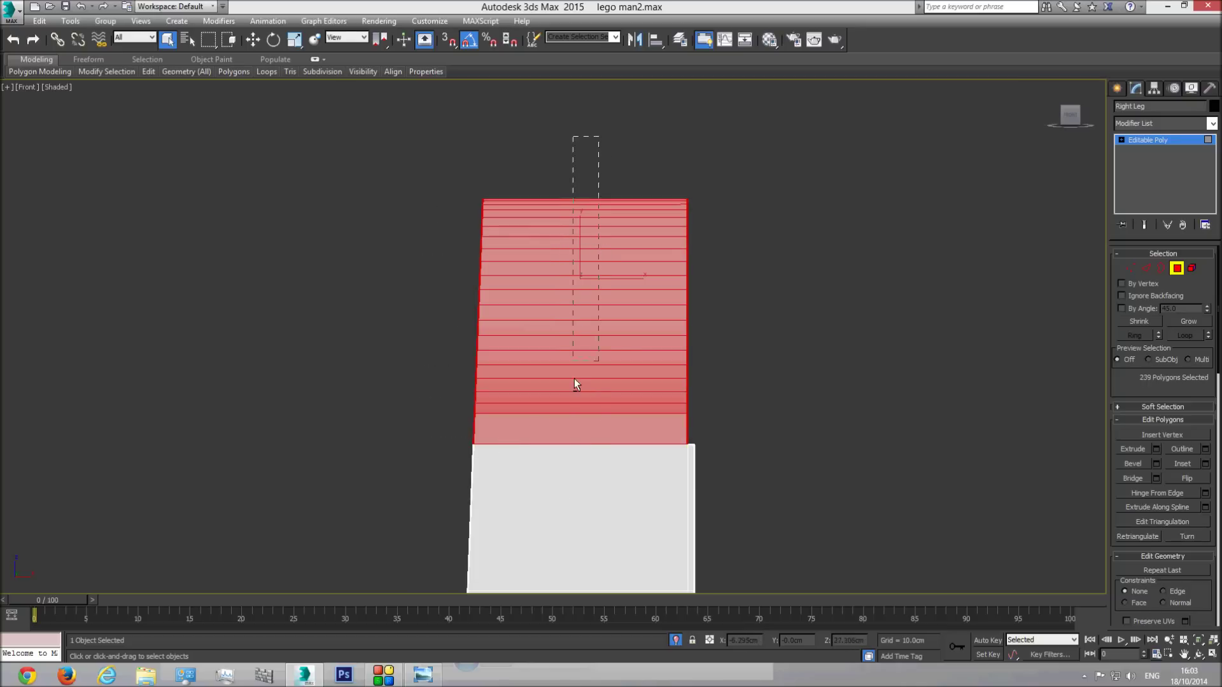
alt+drag(566, 538, 566, 538)
key(p)
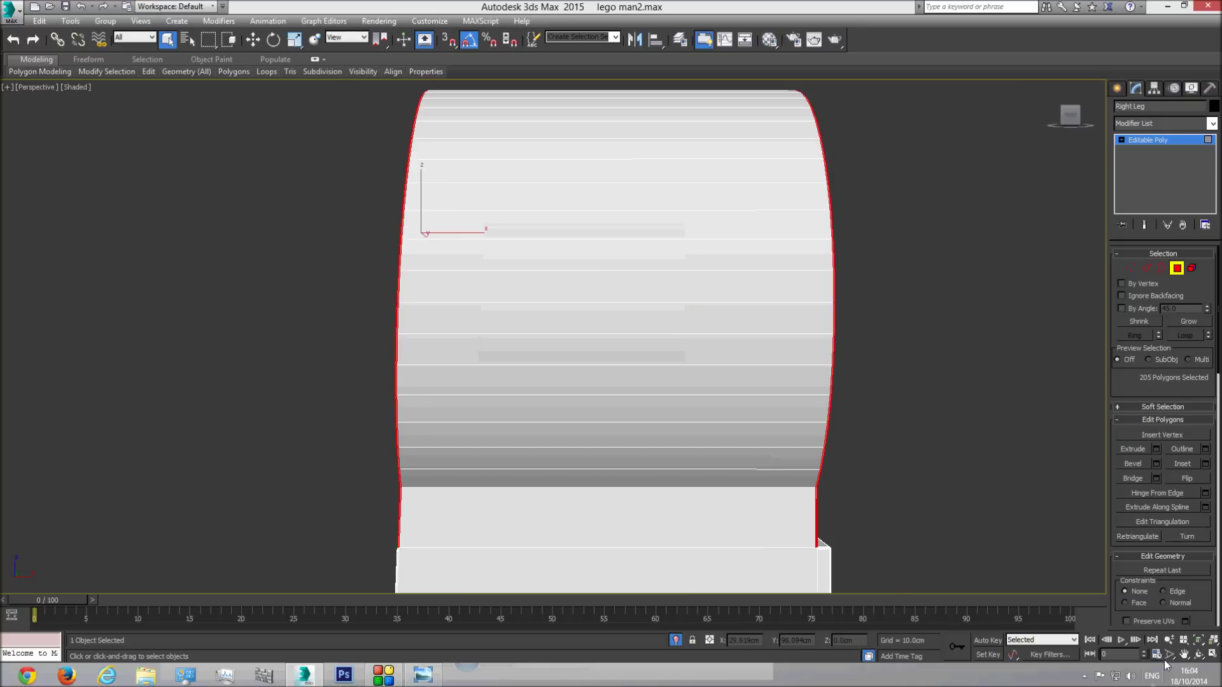
click(1199, 655)
drag(601, 369, 687, 394)
right_click(515, 347)
alt+click(487, 343)
middle_drag(574, 384, 559, 420)
scroll(558, 419, down, 3)
middle_drag(609, 459, 599, 394)
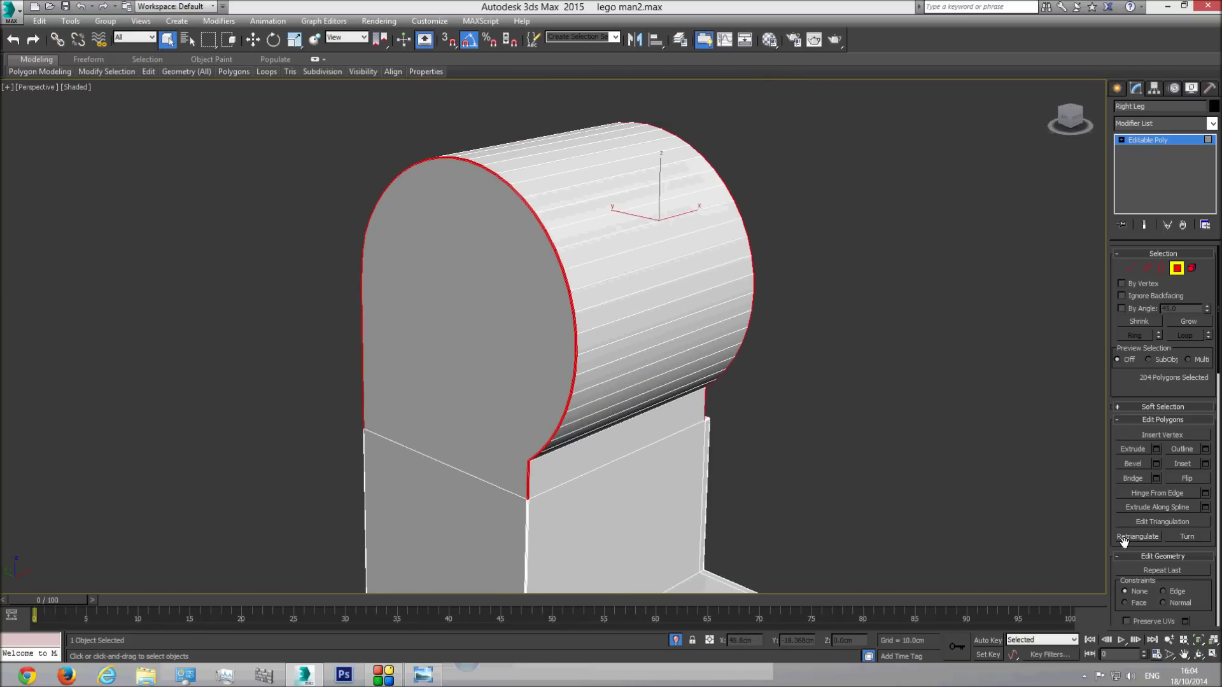
Assign smoothing group 2 to the selected chamfer strips and deselect the leg
drag(1201, 596, 1181, 40)
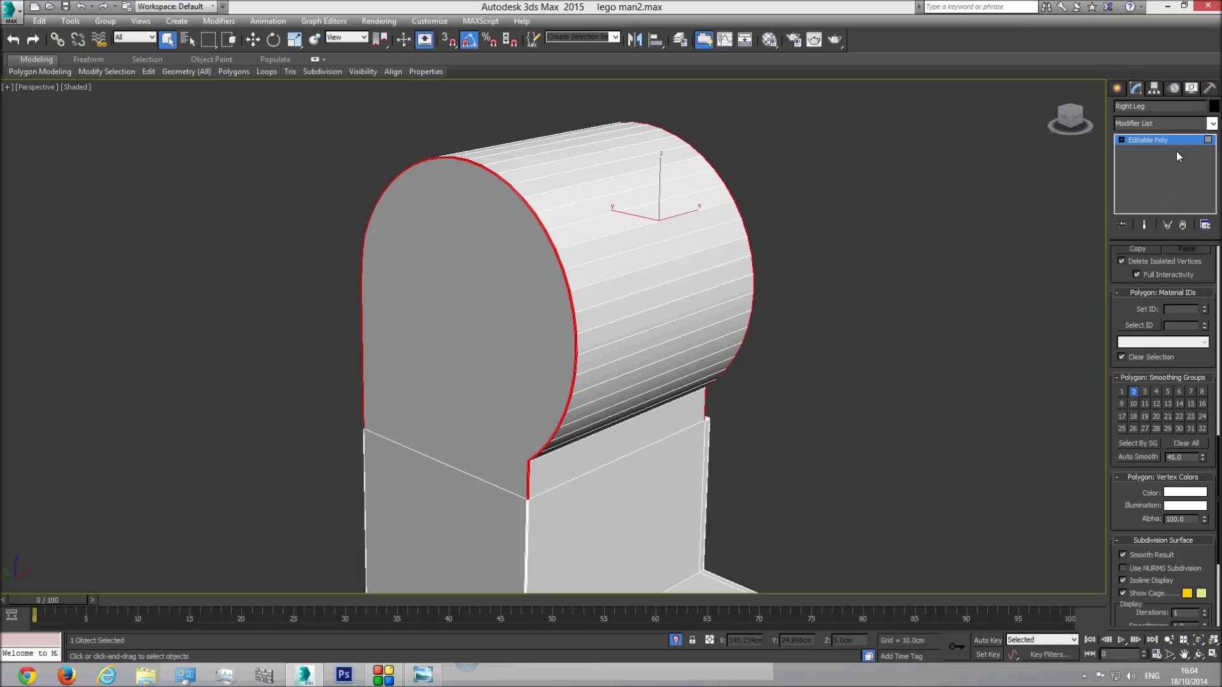
click(906, 258)
Examine the chamfered rim's shading on the isolated leg, with and without edges displayed
scroll(627, 309, up, 5)
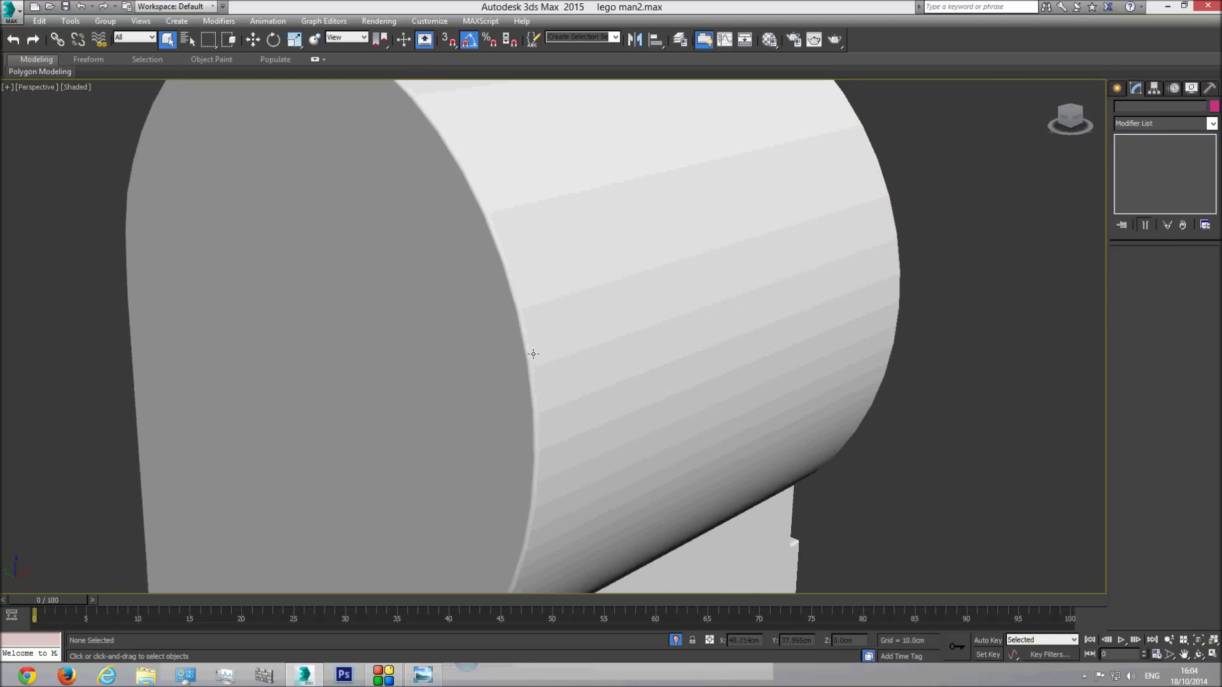
scroll(538, 354, down, 4)
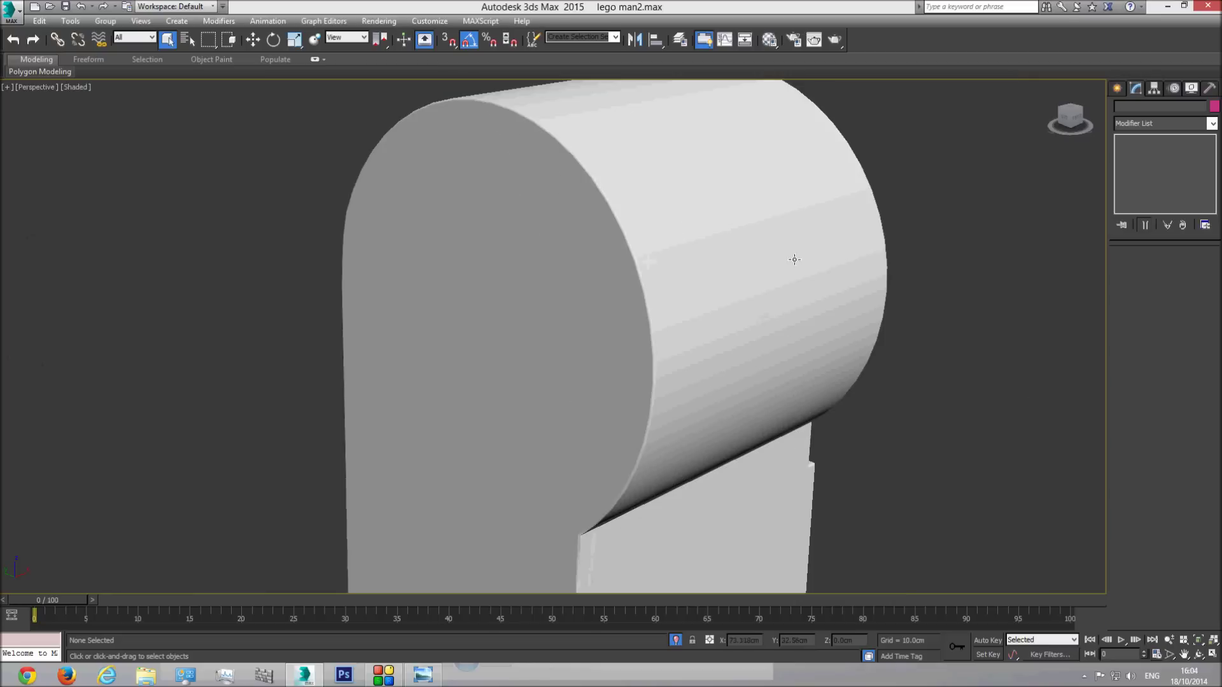
scroll(634, 474, up, 3)
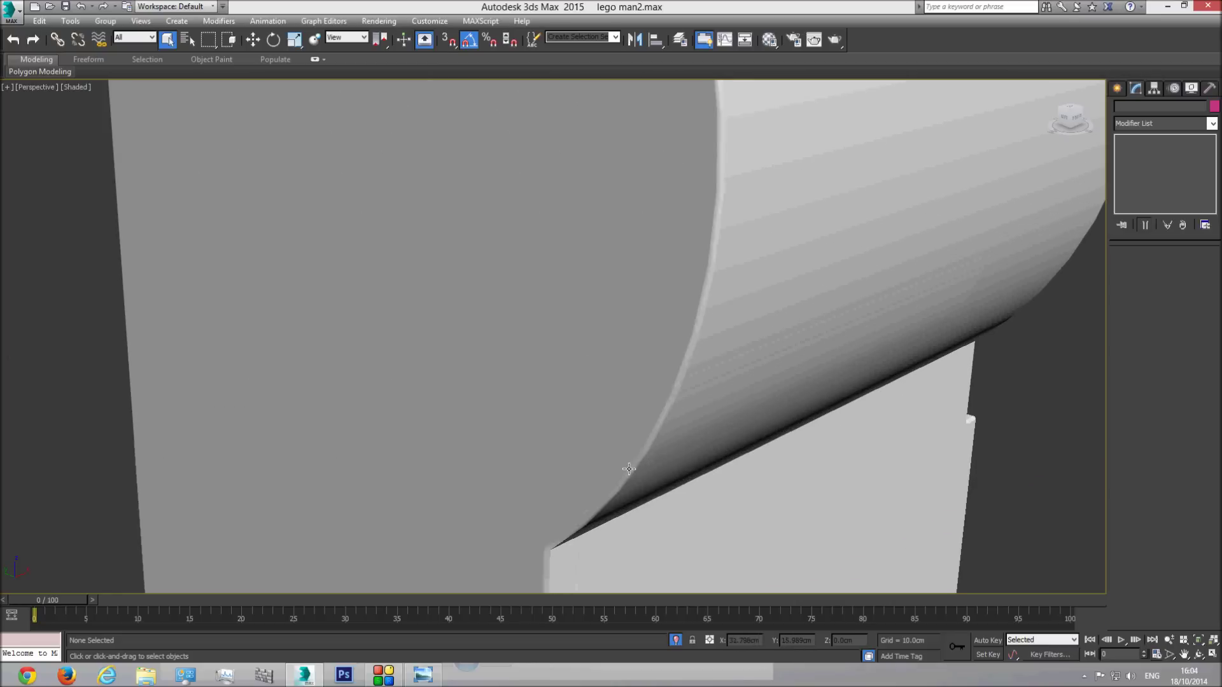
key(F4)
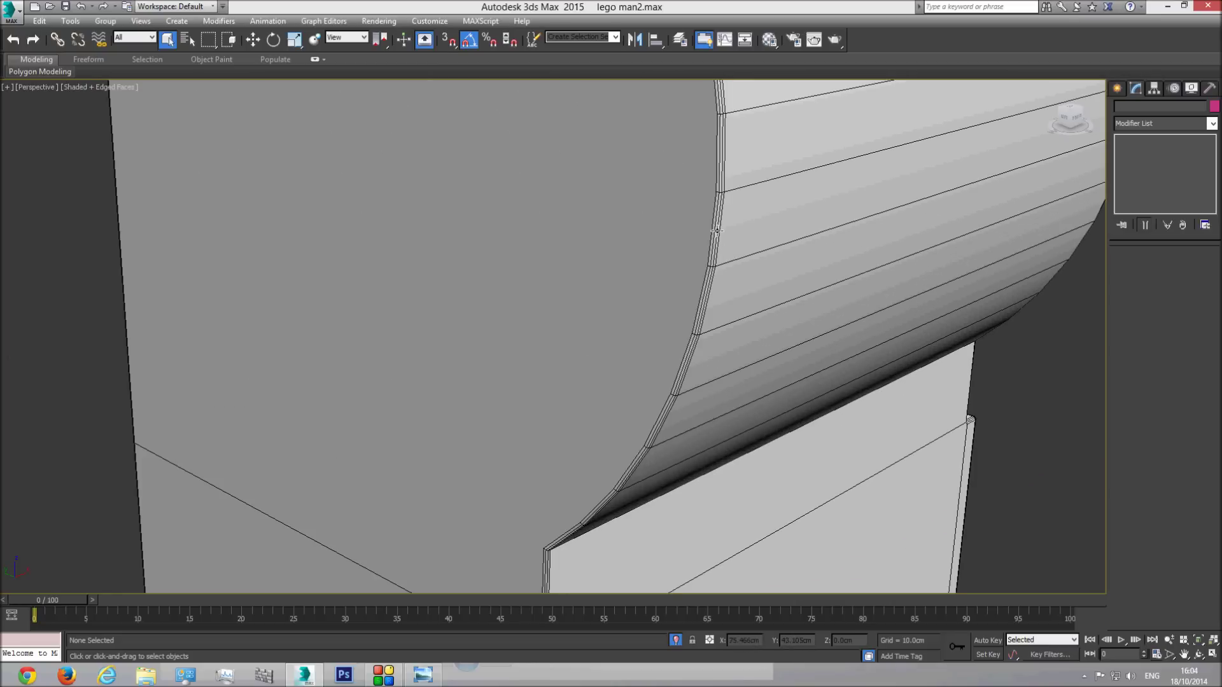
scroll(683, 406, down, 5)
key(F4)
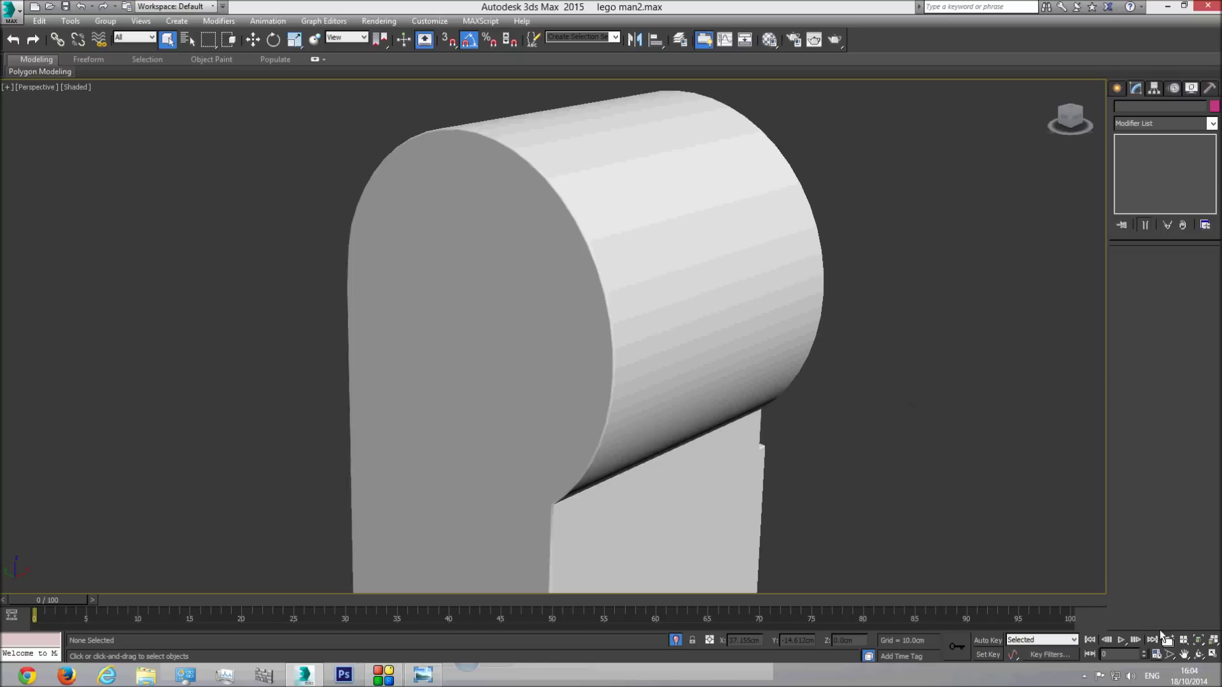
click(1199, 656)
mouse_move(573, 344)
mouse_down()
mouse_move(499, 338)
mouse_move(655, 373)
mouse_move(581, 353)
mouse_up()
End the isolation and examine the full minifigure, turning the edge display back on to check its legs and hips
click(676, 641)
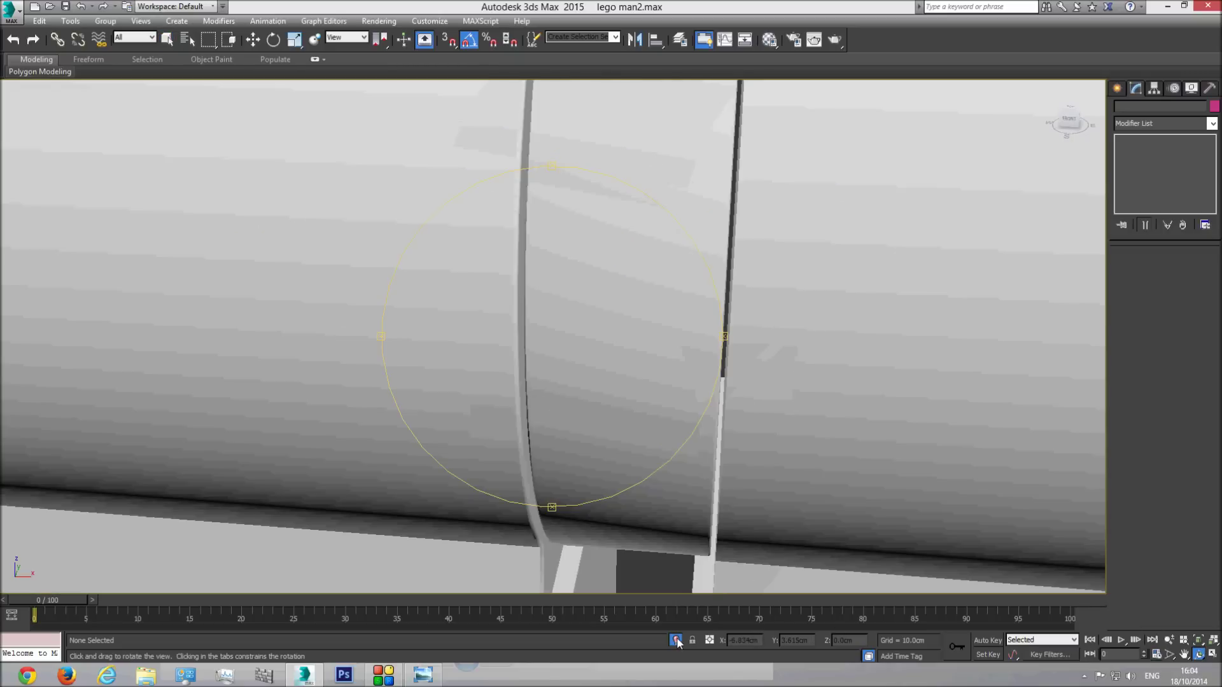
scroll(575, 391, down, 6)
drag(546, 391, 595, 365)
scroll(595, 365, up, 3)
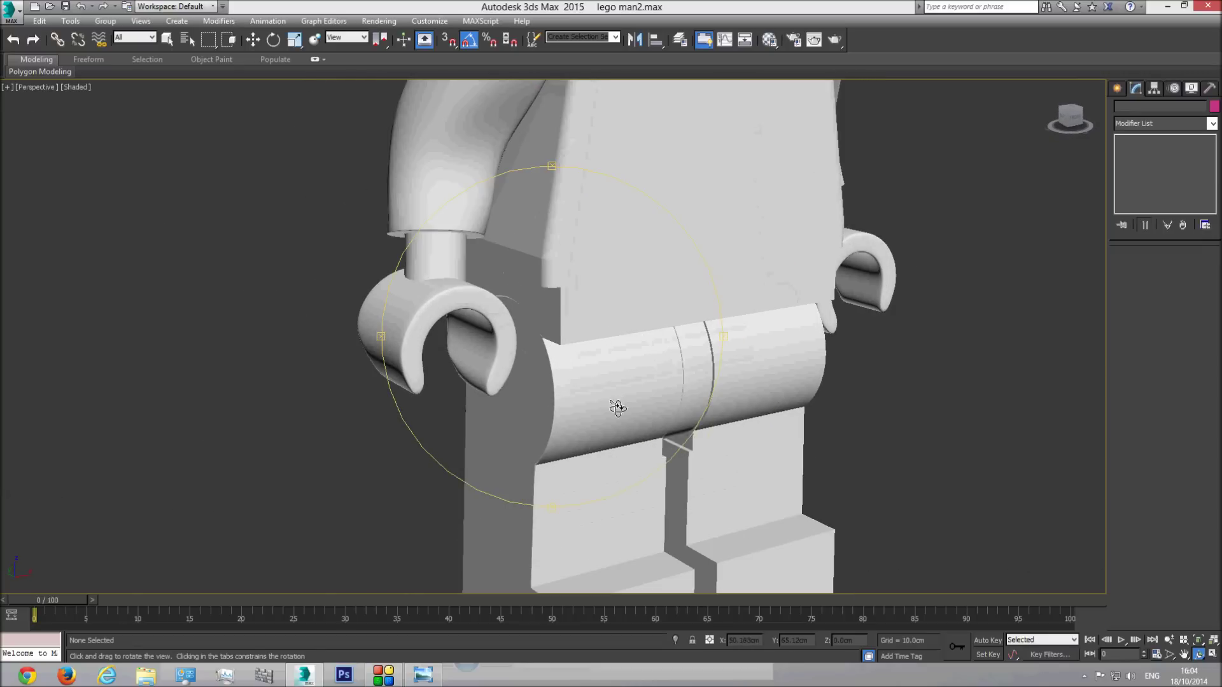
mouse_move(619, 409)
mouse_down()
mouse_move(625, 370)
mouse_move(606, 437)
mouse_move(622, 465)
mouse_up()
key(F4)
scroll(622, 466, down, 4)
drag(612, 194, 643, 260)
drag(633, 341, 630, 327)
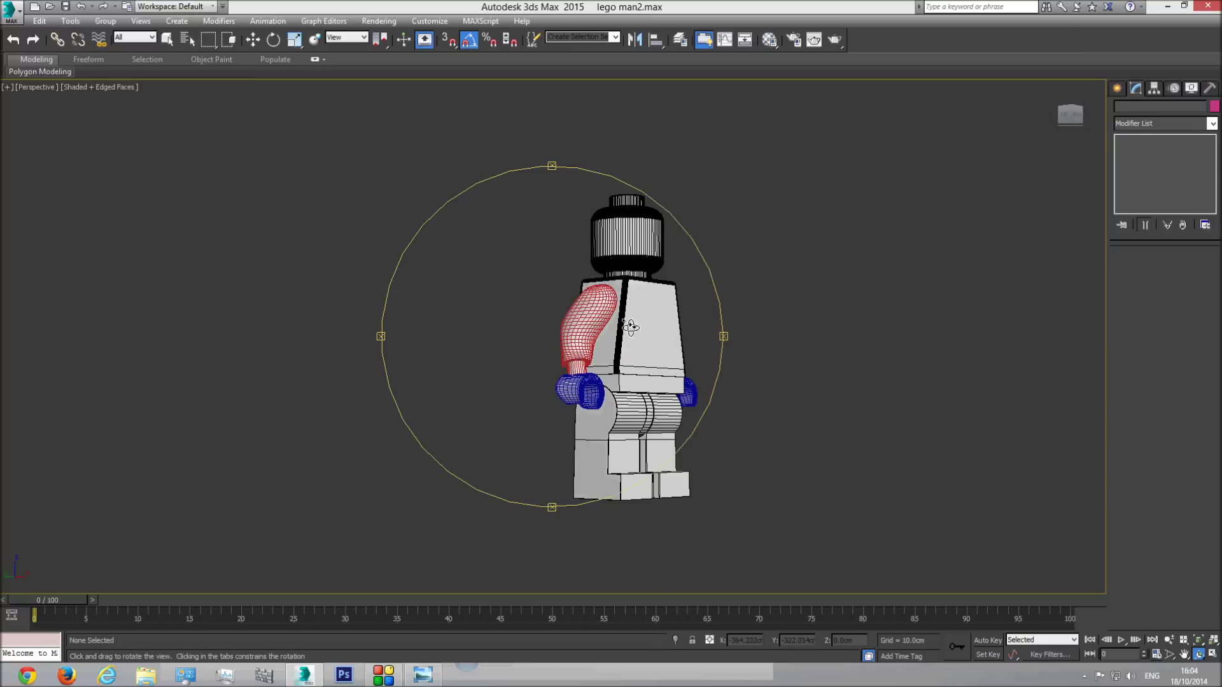
scroll(624, 423, up, 3)
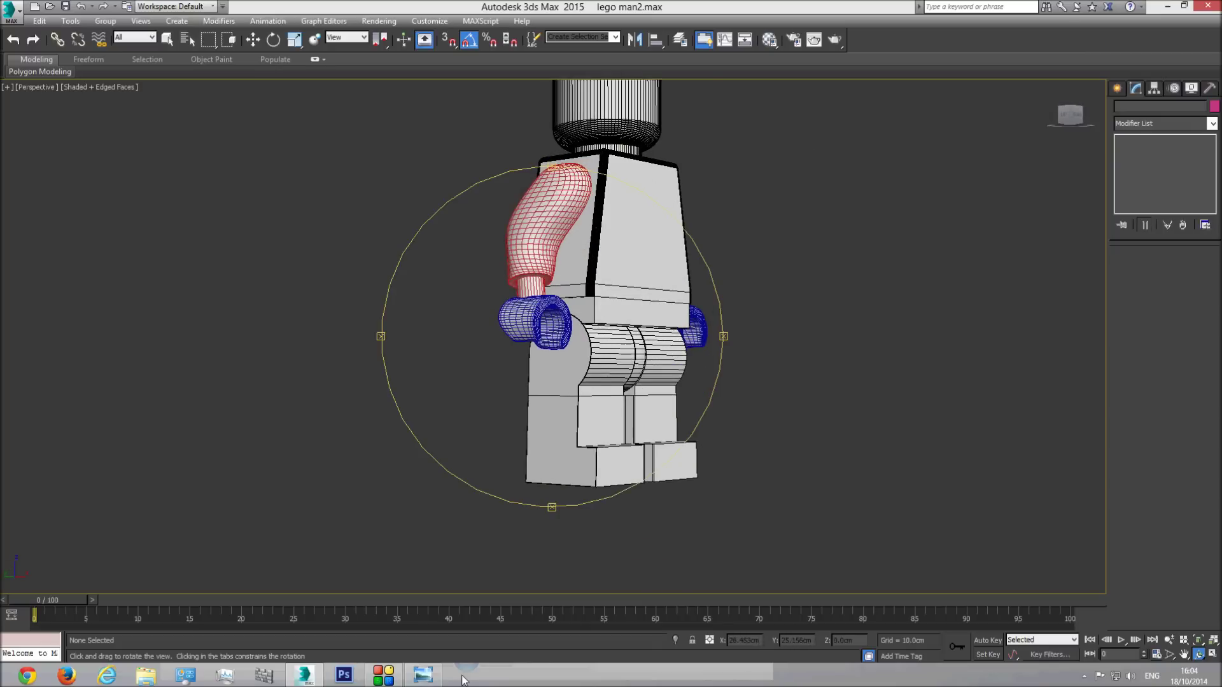
Switch to Windows Photo Viewer to study the LEGO reference photos for leg details, and return to 3ds Max to examine the legs' underside
click(423, 675)
scroll(581, 474, down, 3)
key(Right)
key(Right)
key(Right)
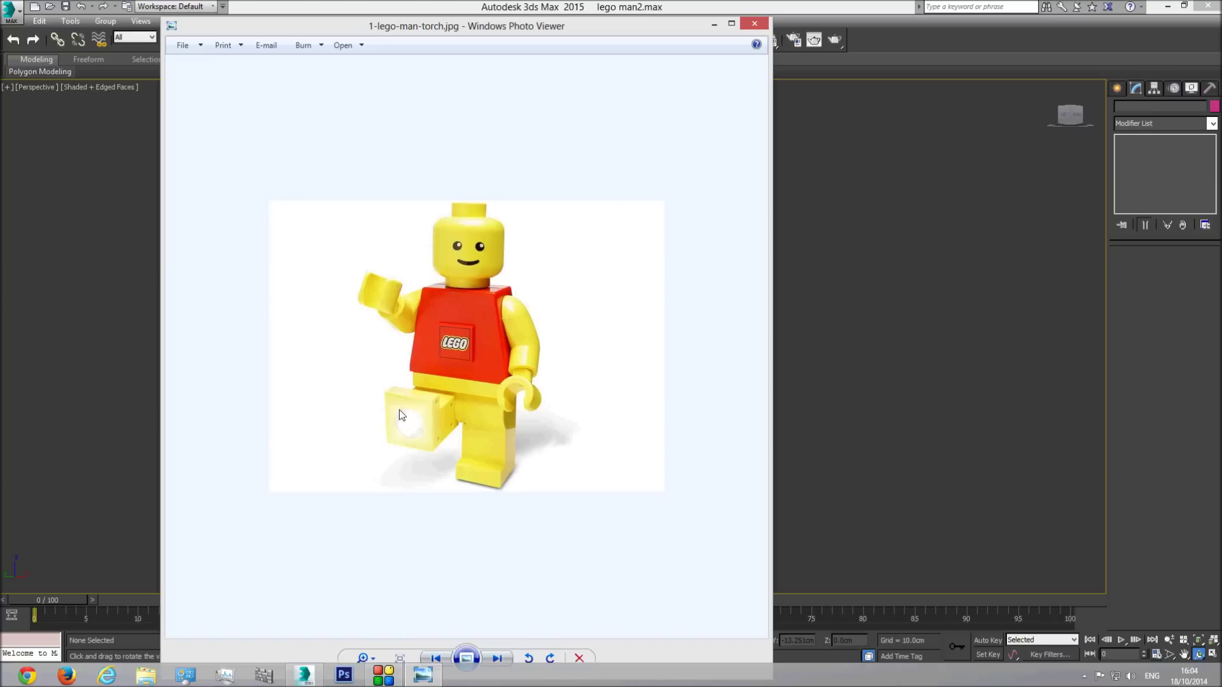
key(Right)
key(Right)
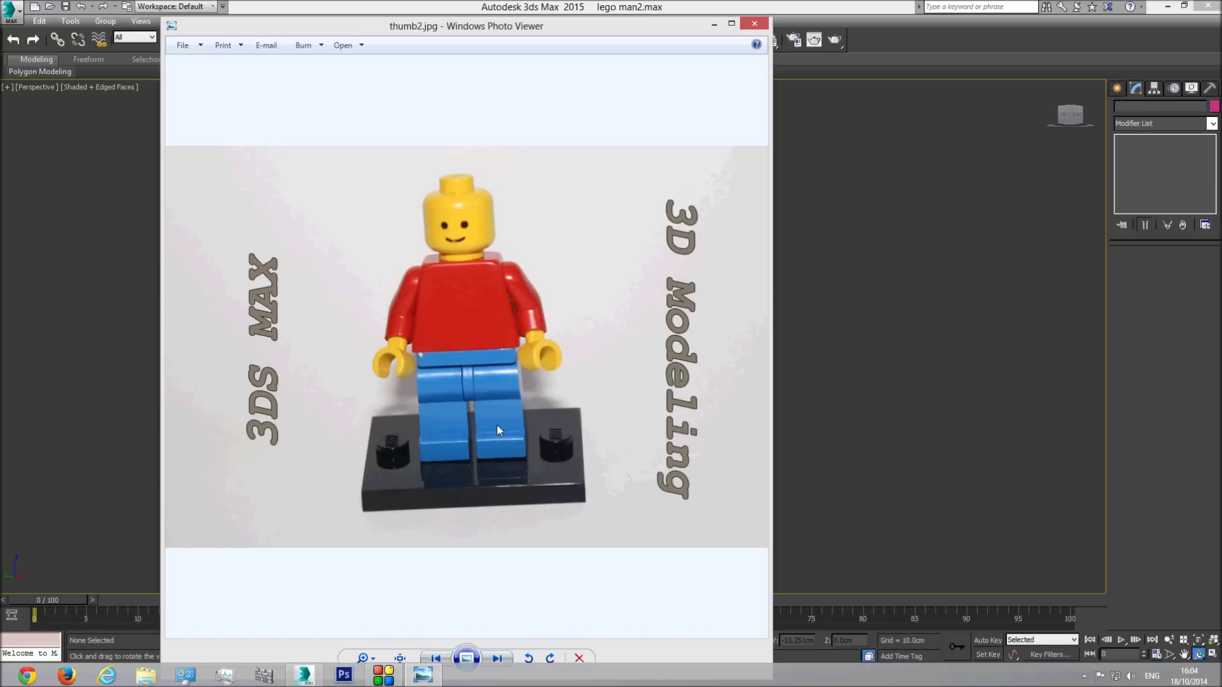
key(Right)
scroll(476, 415, up, 3)
scroll(477, 414, down, 2)
scroll(452, 444, down, 3)
key(Right)
key(Right)
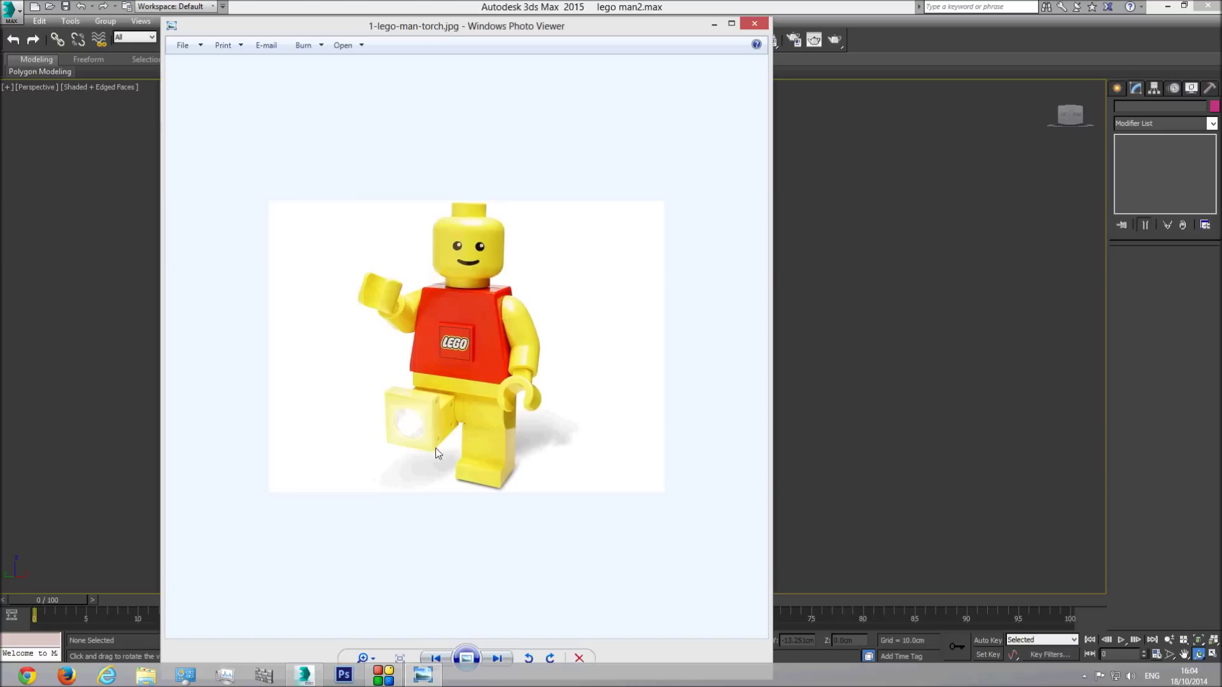
click(839, 6)
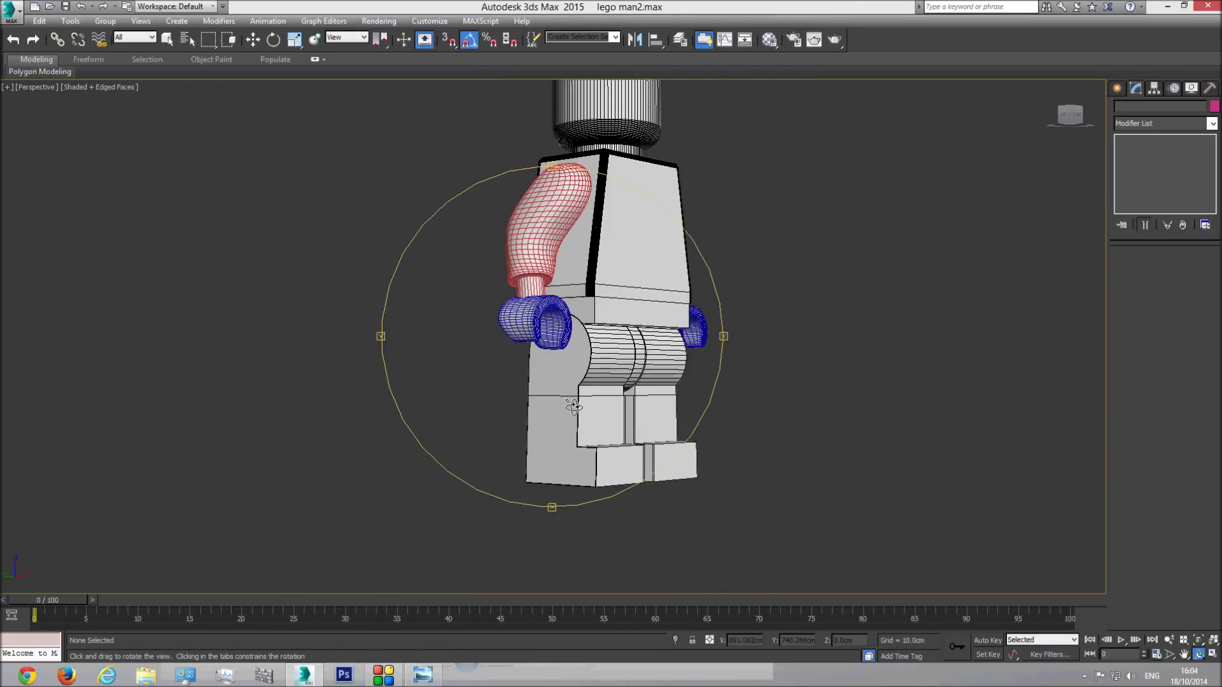
mouse_move(573, 404)
mouse_down()
mouse_move(601, 398)
mouse_move(598, 357)
mouse_move(582, 418)
mouse_up()
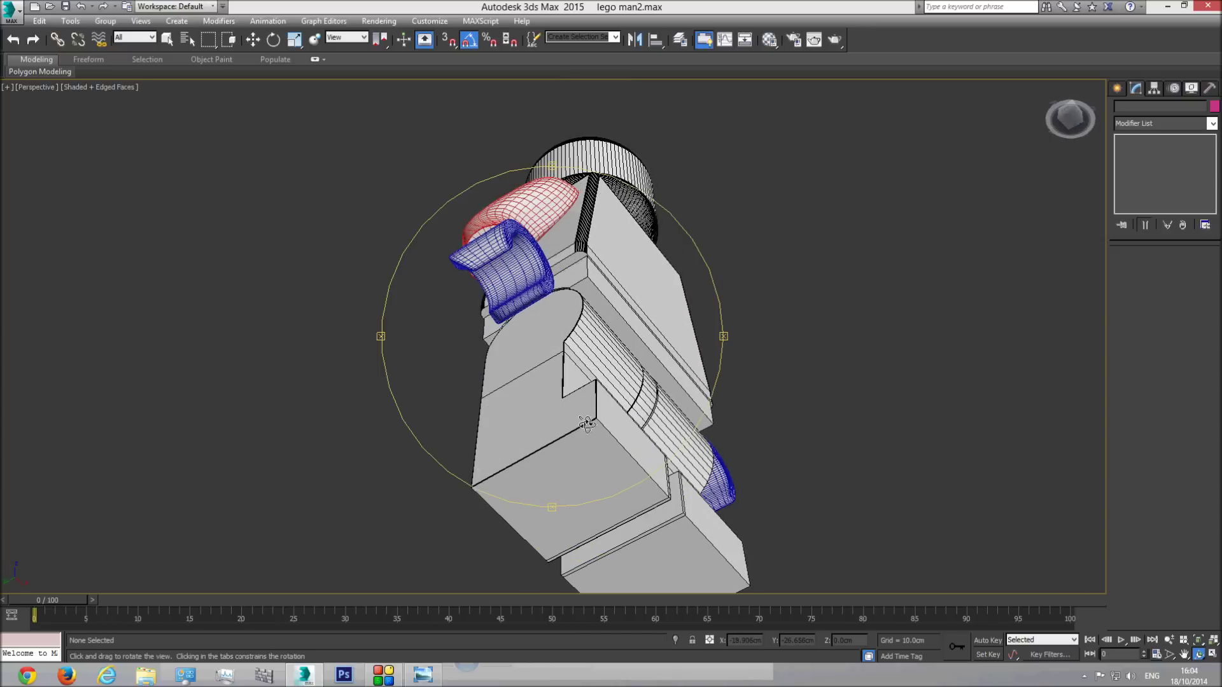
Select the circular top polygon of the head's stud within the Head object's Edit Poly modifier, working from the shaded Top view
key(l)
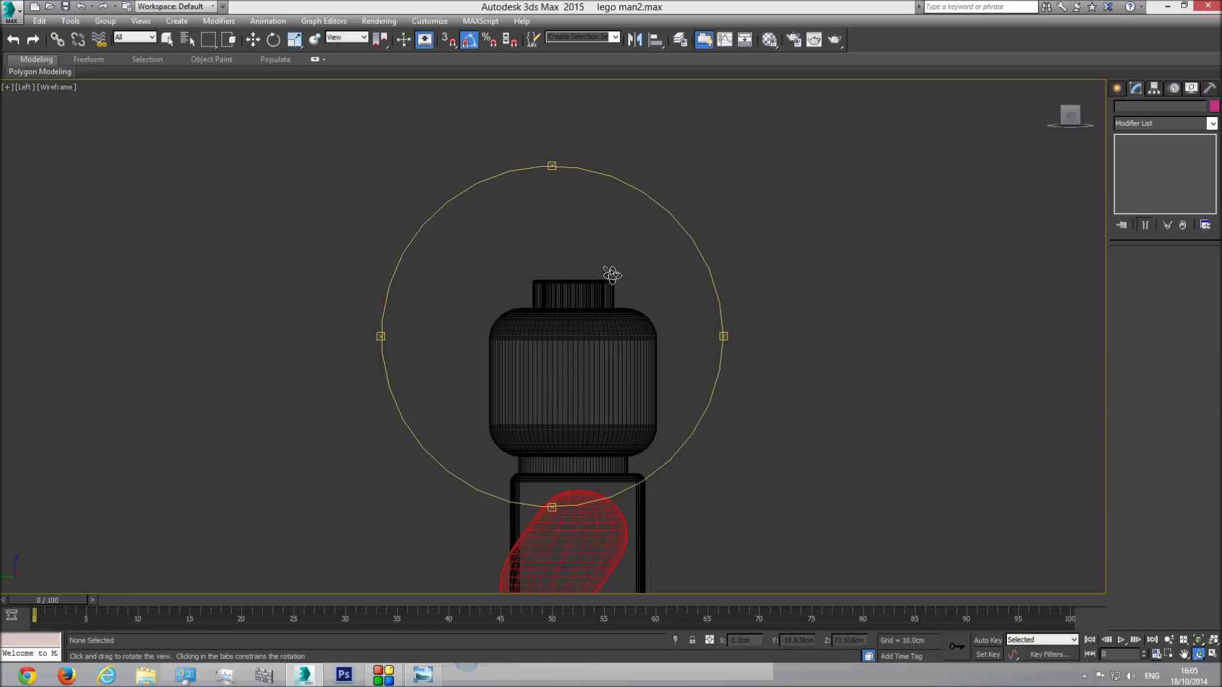
key(t)
key(F3)
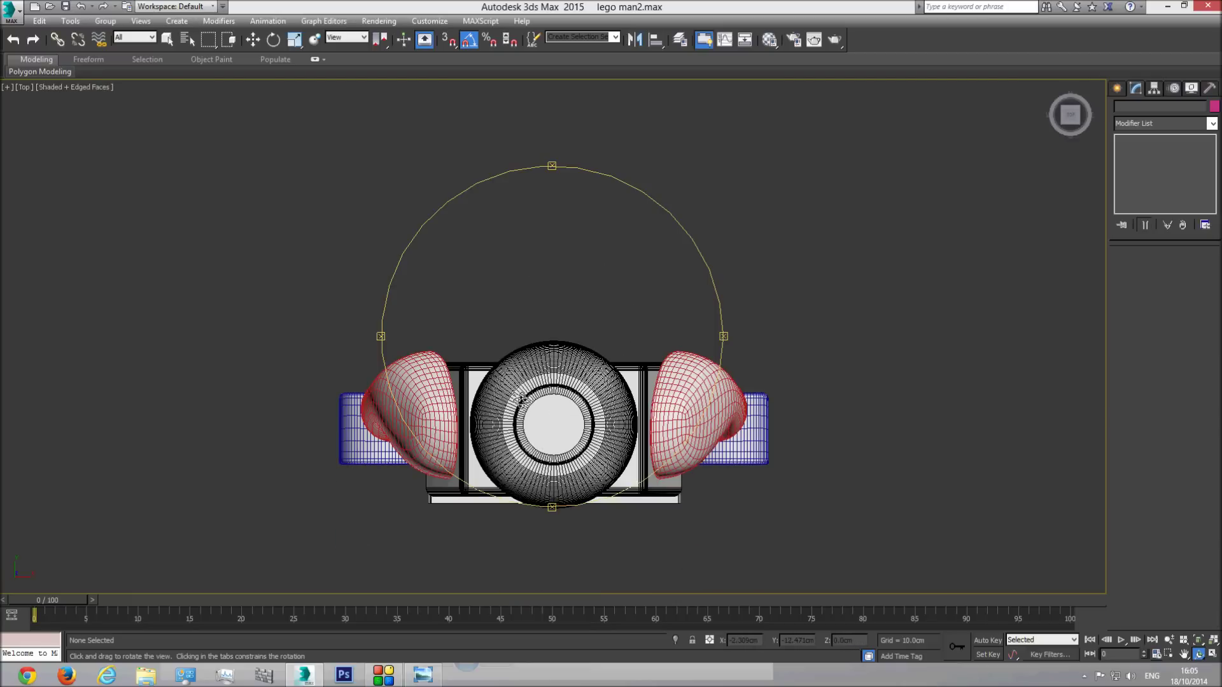
click(1117, 88)
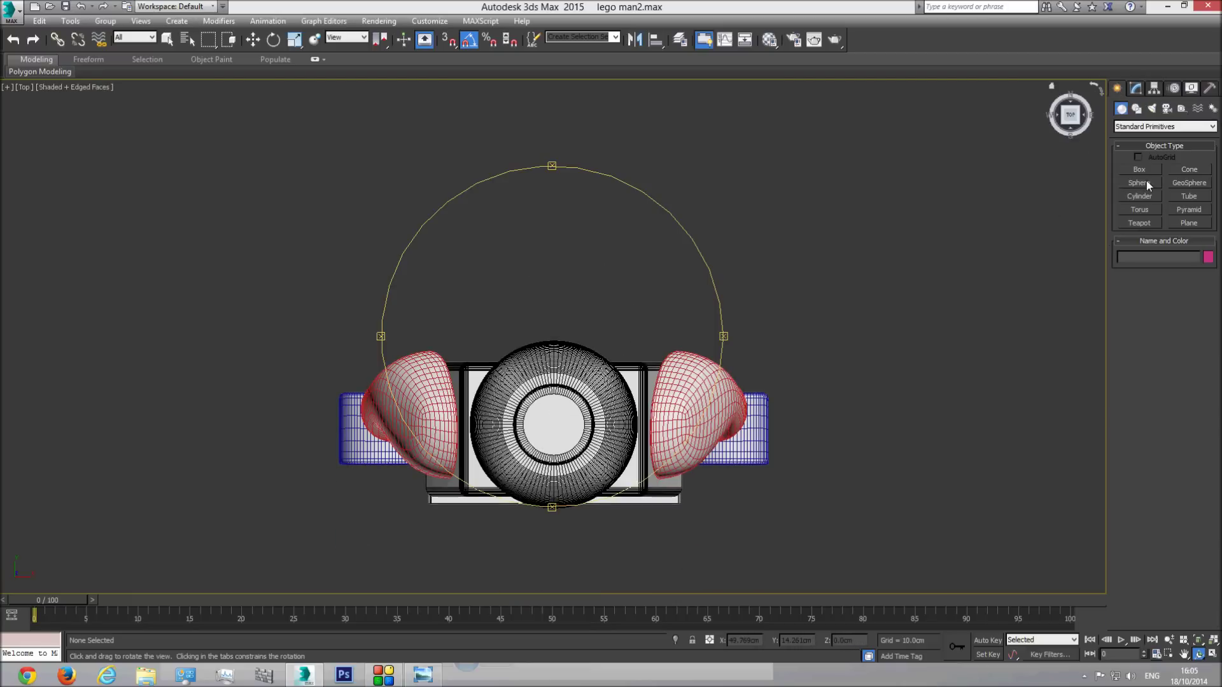
key(q)
click(557, 413)
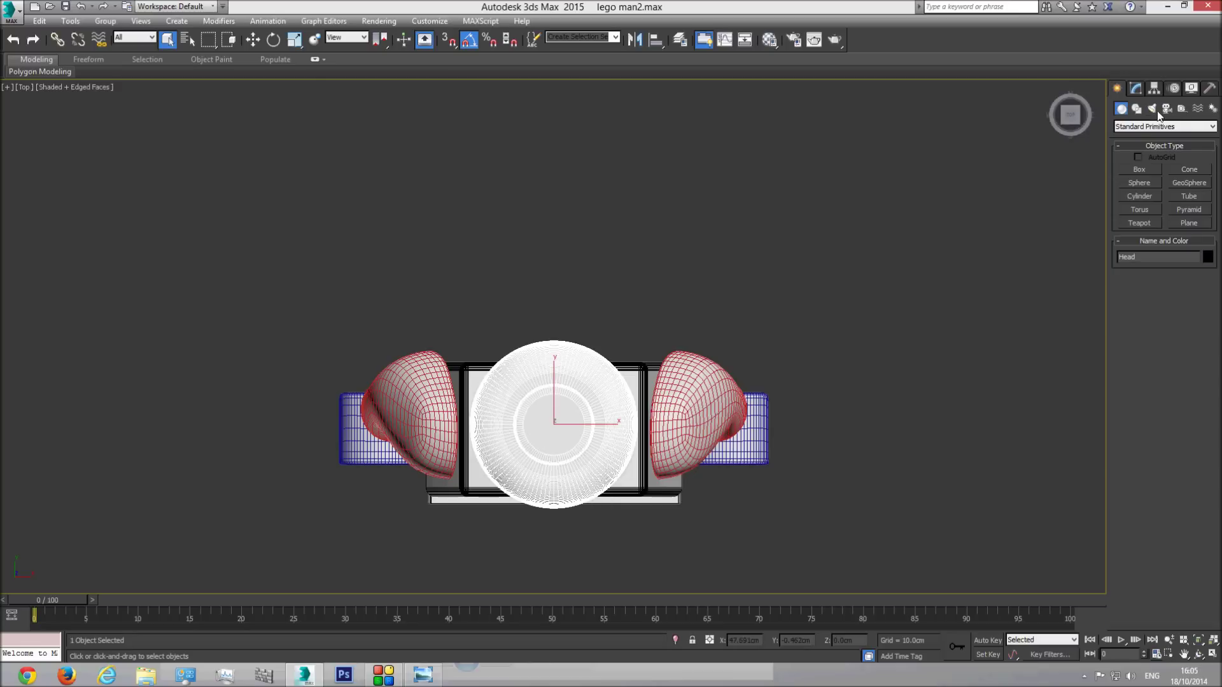
click(1136, 89)
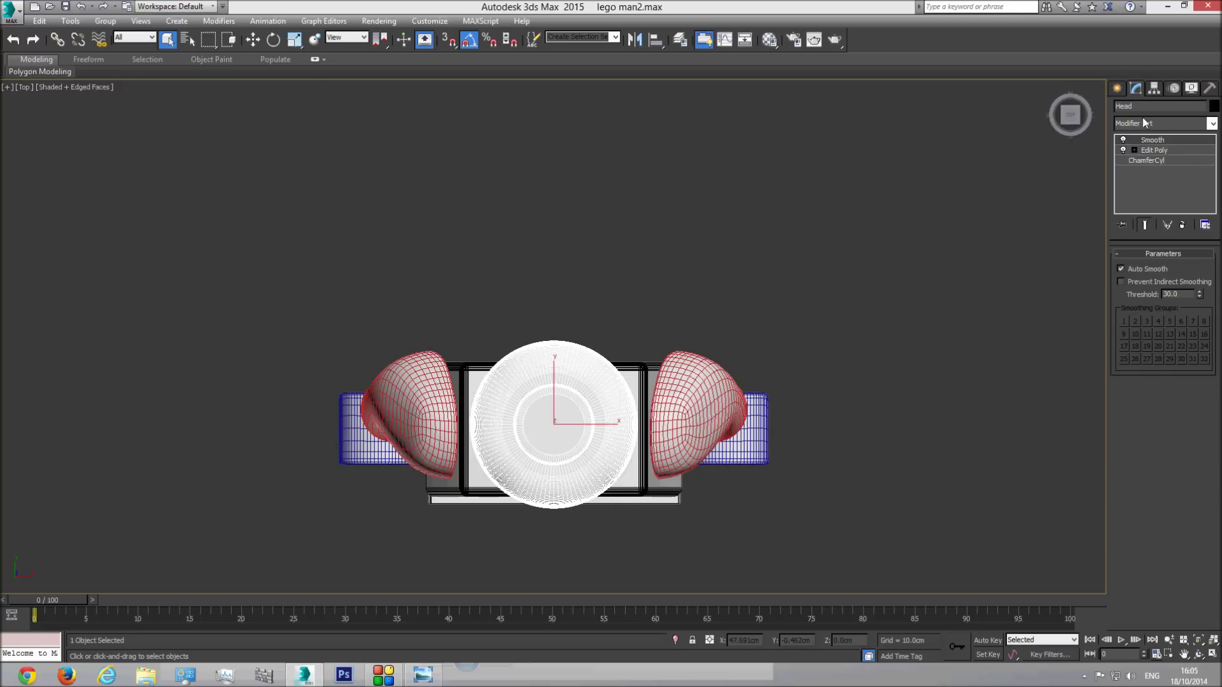
click(1166, 151)
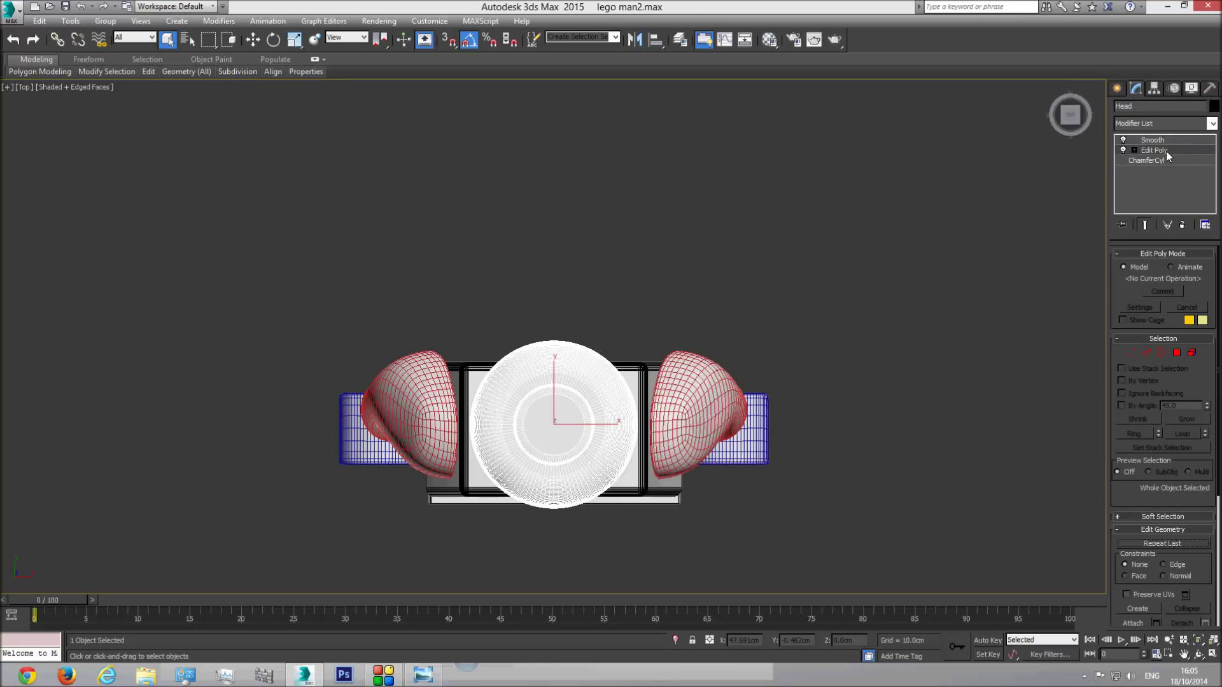
click(1177, 353)
click(558, 419)
Clone the stud's top polygon straight down to just below the feet as a separate object
key(p)
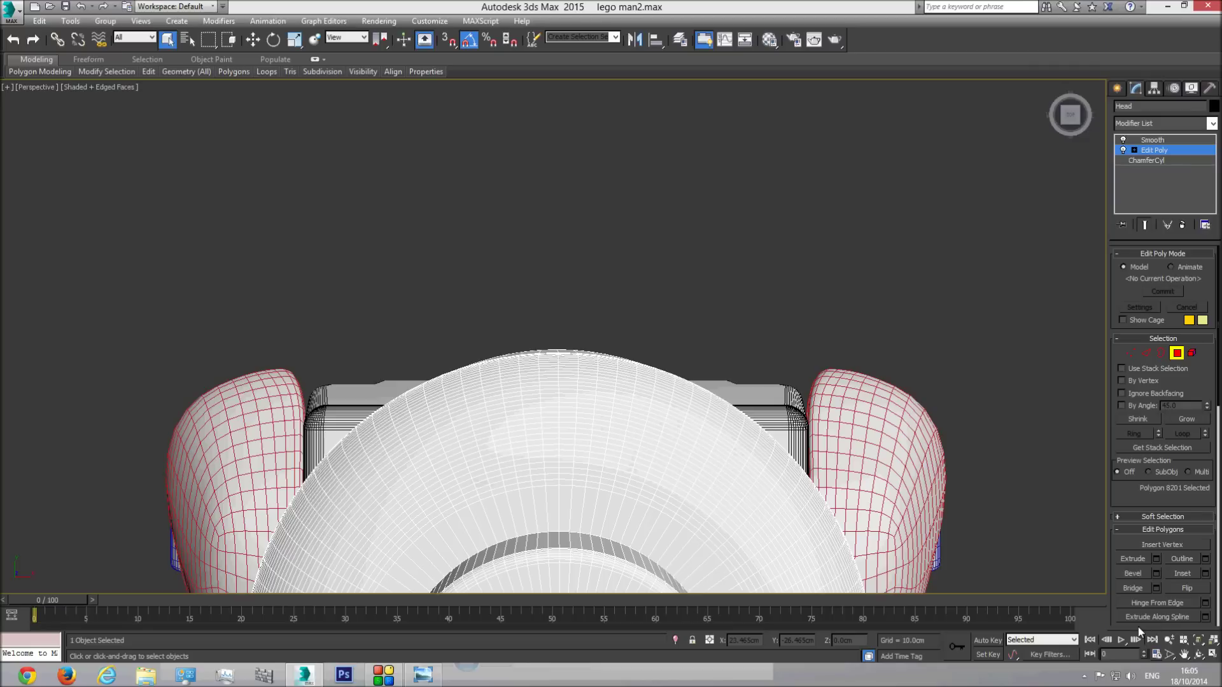
click(1199, 654)
drag(610, 386, 668, 285)
scroll(665, 289, down, 5)
middle_drag(620, 376, 589, 402)
scroll(592, 391, up, 6)
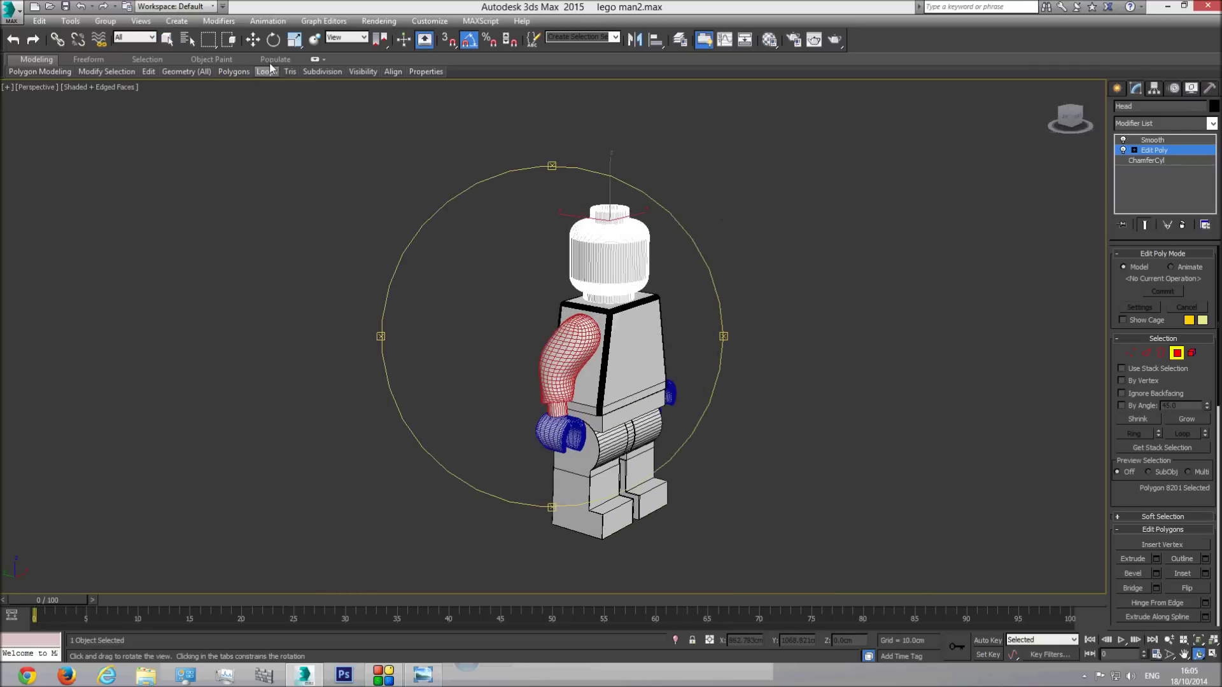
click(252, 40)
mouse_move(610, 205)
shift+mouse_down()
mouse_move(608, 573)
mouse_move(607, 547)
shift+mouse_up()
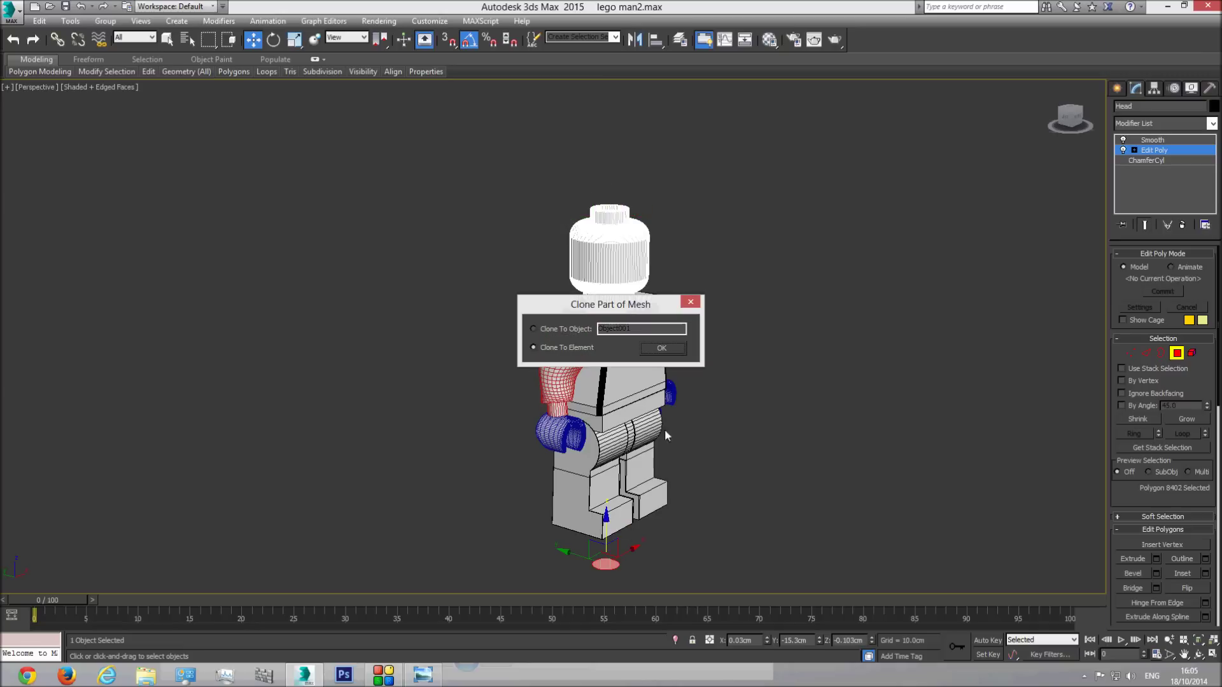
click(577, 328)
click(661, 349)
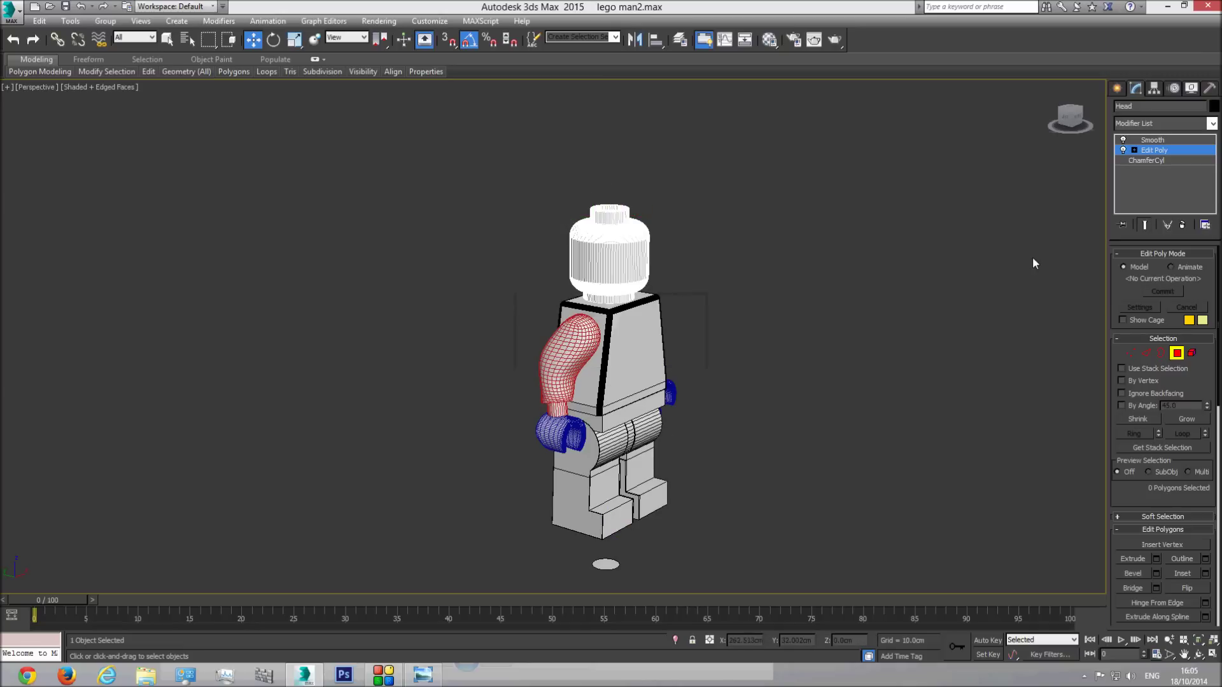
Finish the head's polygon editing, return to its Smooth modifier, and deselect the head to examine its stud
click(1157, 150)
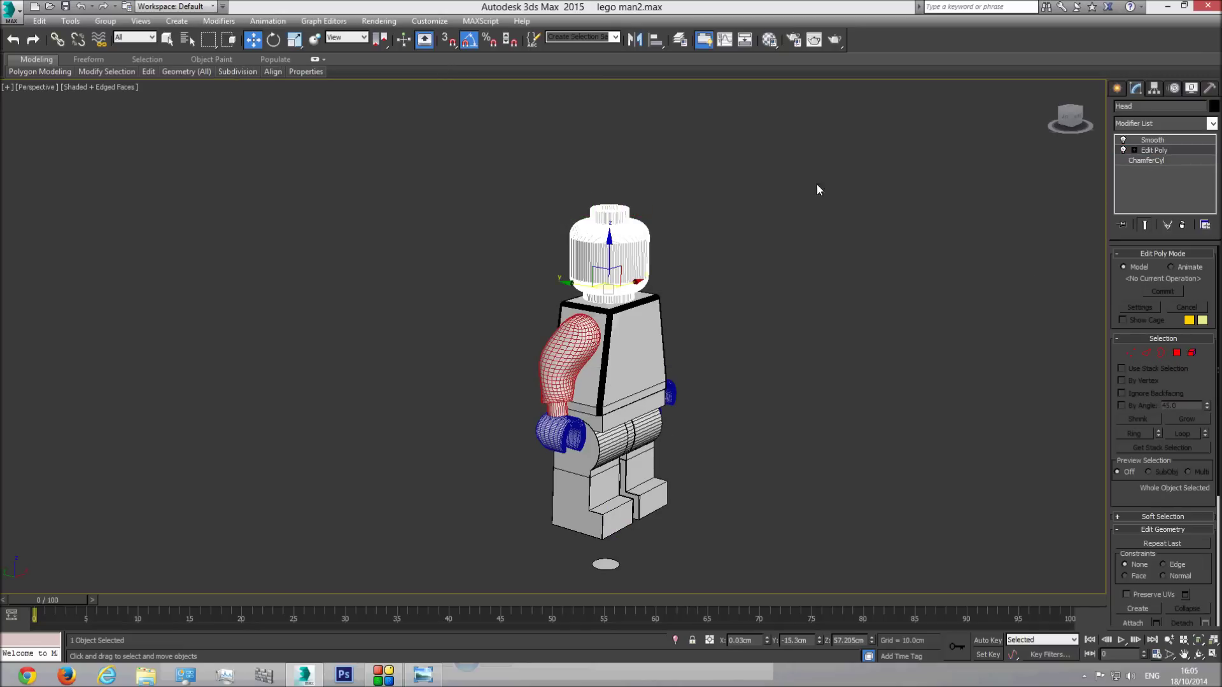
click(1163, 141)
click(697, 249)
middle_drag(649, 245, 652, 310)
scroll(636, 309, up, 5)
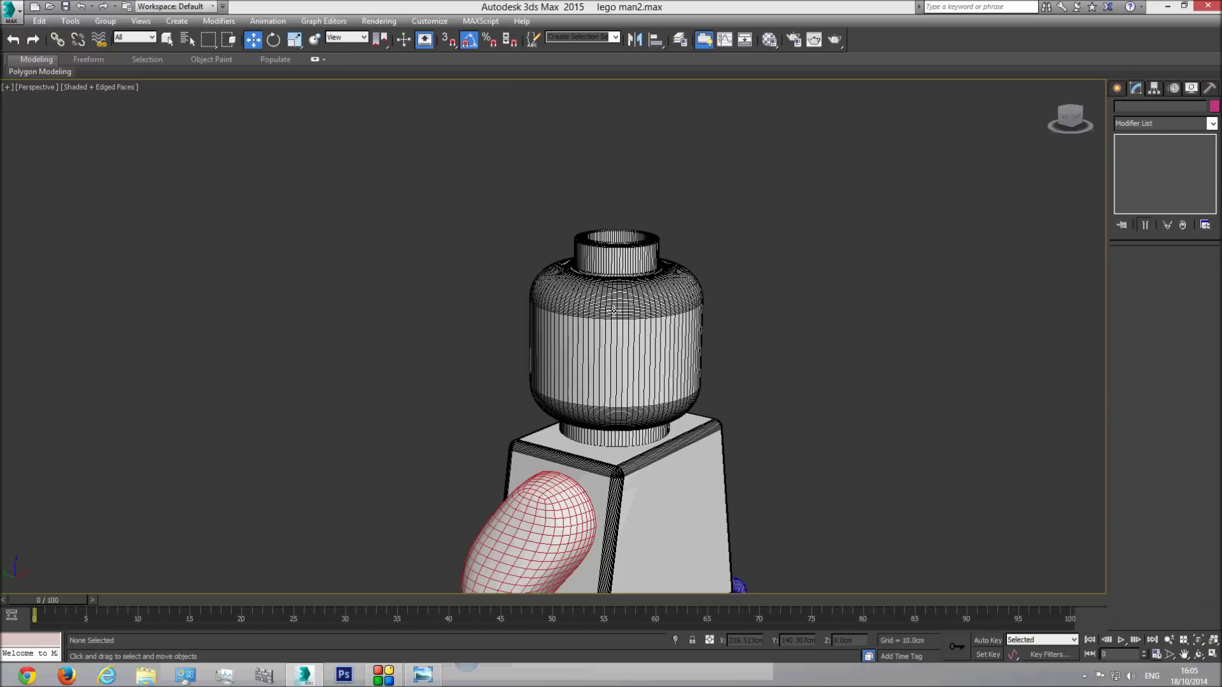
click(1199, 655)
drag(655, 328, 624, 295)
Select the cloned disc beneath the feet, lower it slightly, and centre its pivot on the object
key(w)
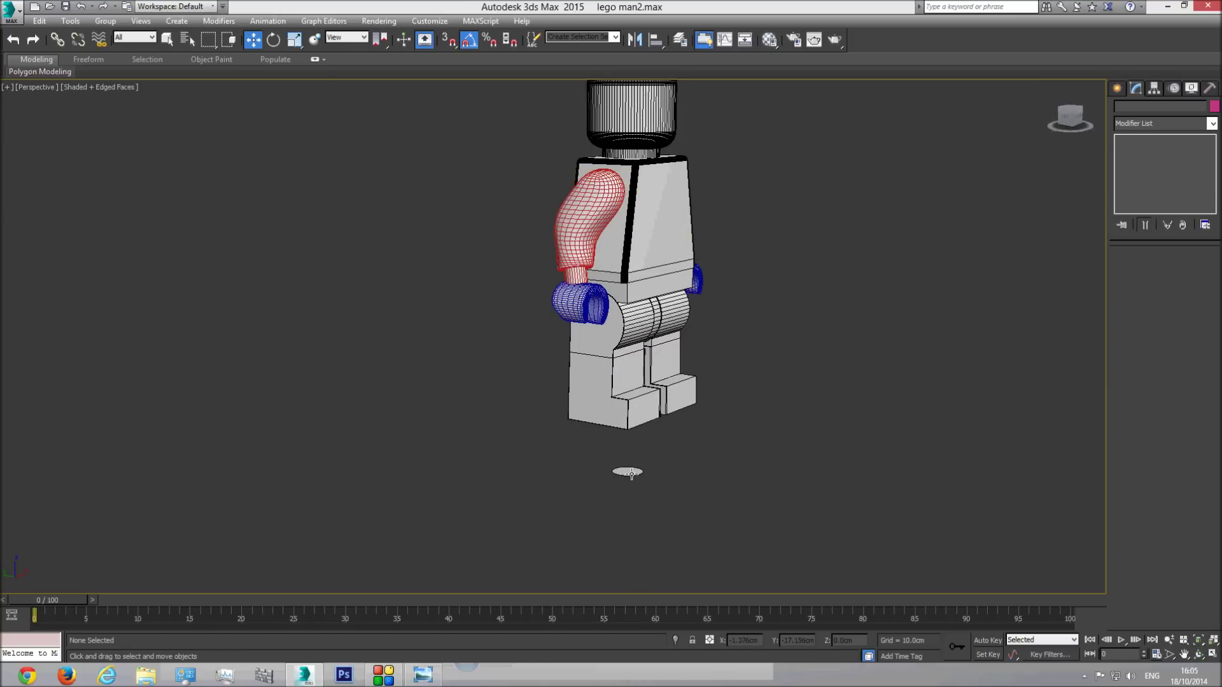
click(628, 473)
scroll(628, 472, up, 4)
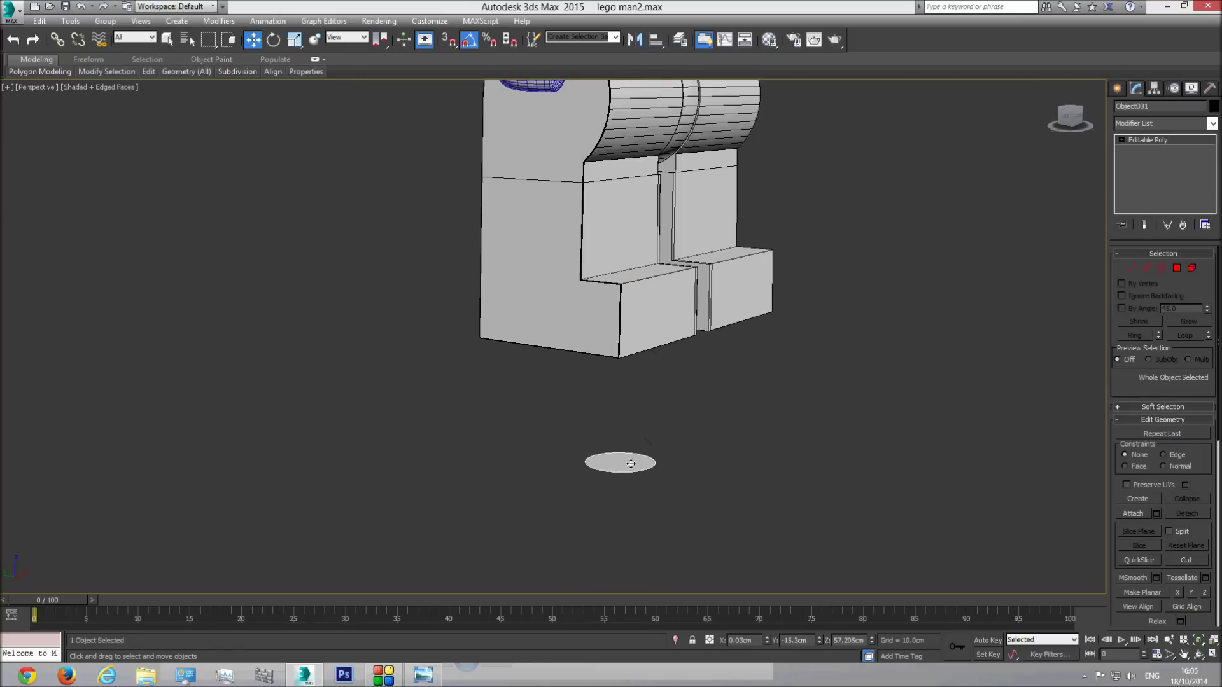
scroll(872, 344, down, 2)
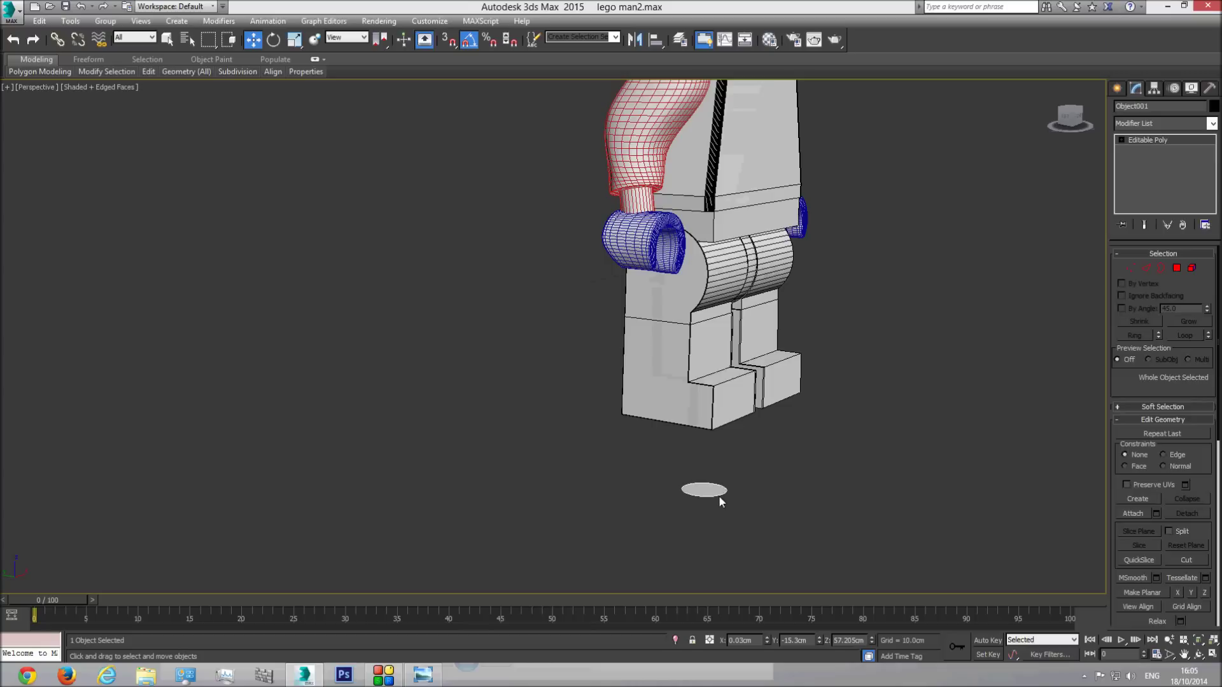
scroll(755, 498, down, 3)
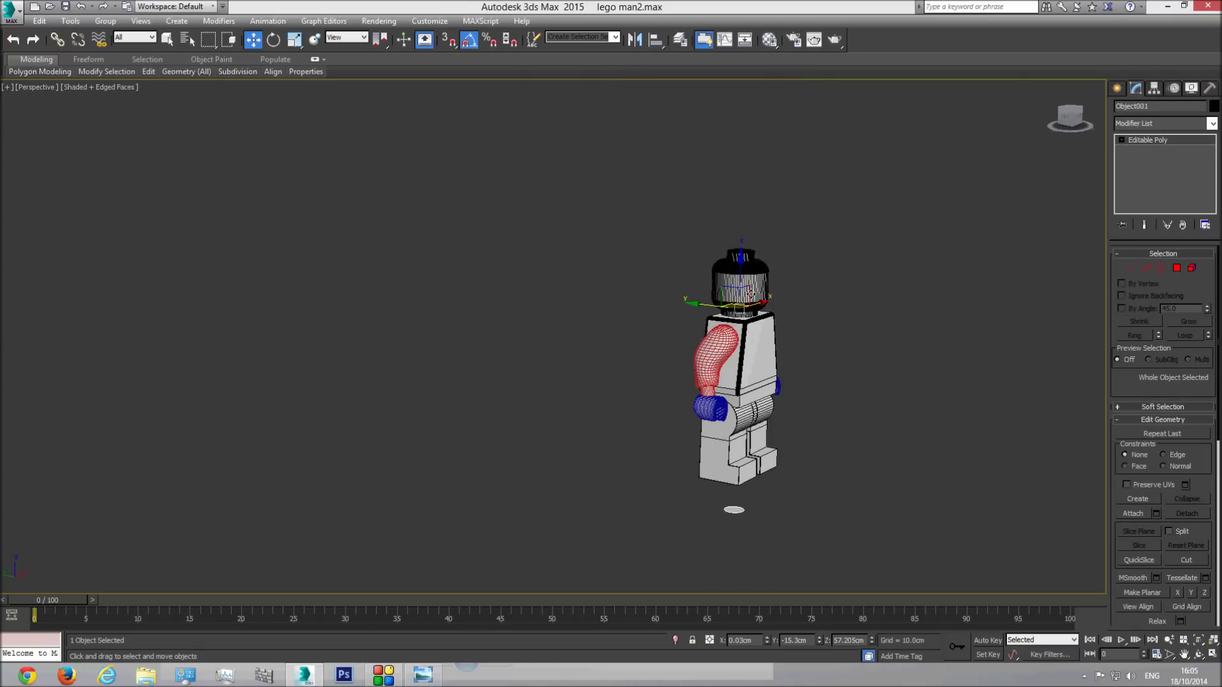
mouse_move(743, 262)
mouse_down()
mouse_move(743, 290)
mouse_move(743, 264)
mouse_up()
click(1155, 89)
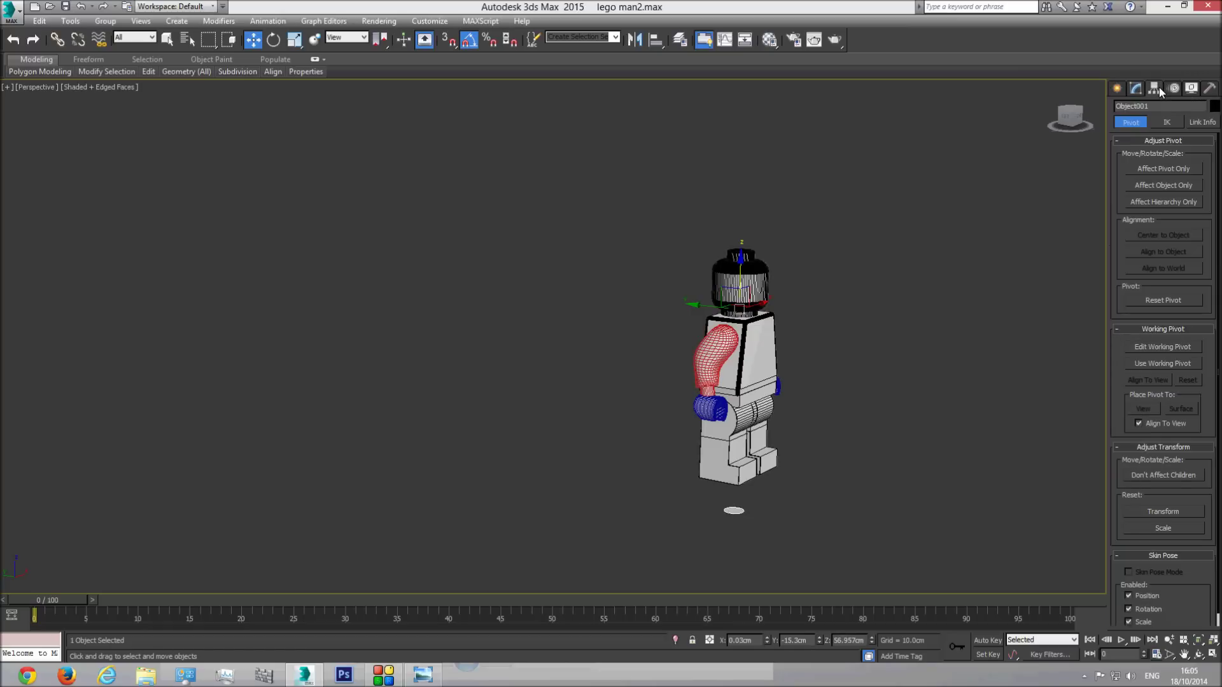
click(1163, 170)
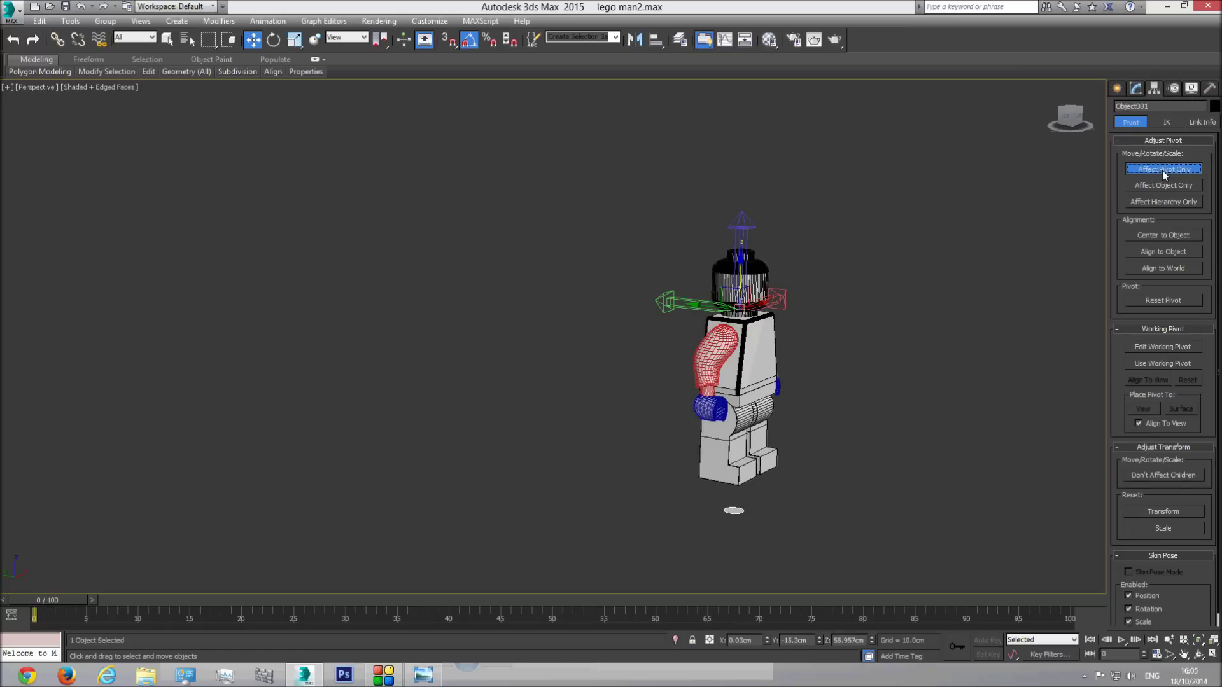
click(1171, 236)
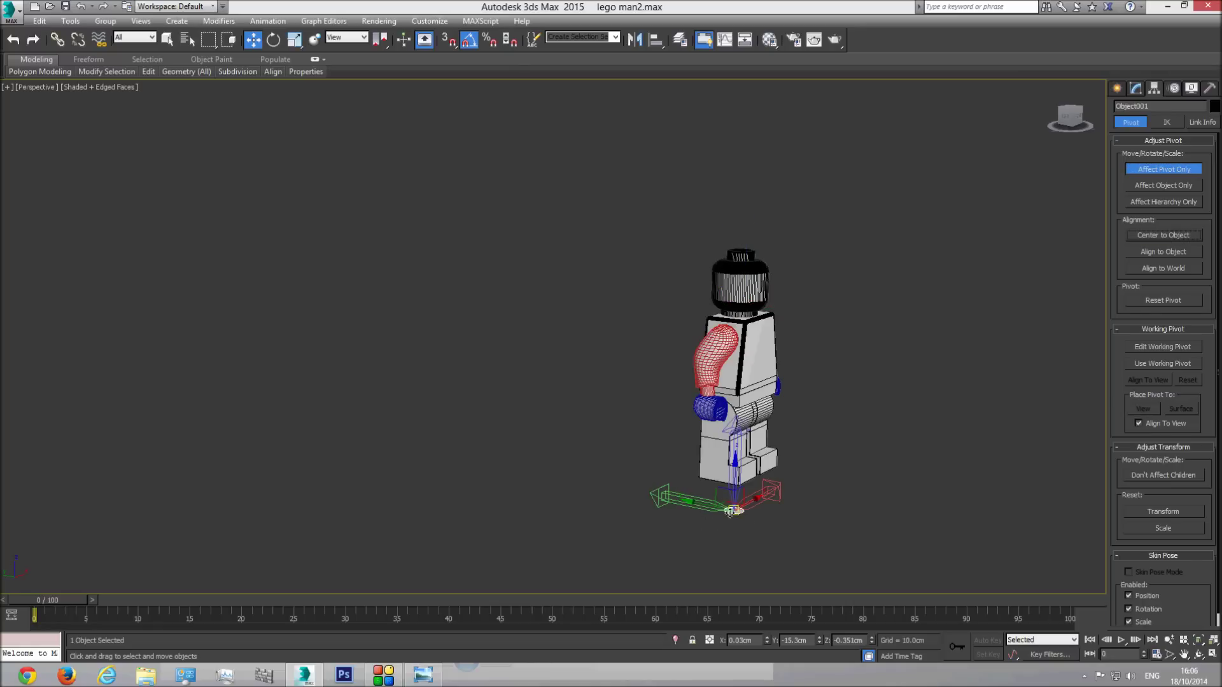
mouse_move(735, 476)
mouse_down()
mouse_move(735, 445)
mouse_move(735, 496)
mouse_up()
click(1163, 235)
click(1171, 169)
scroll(764, 490, up, 3)
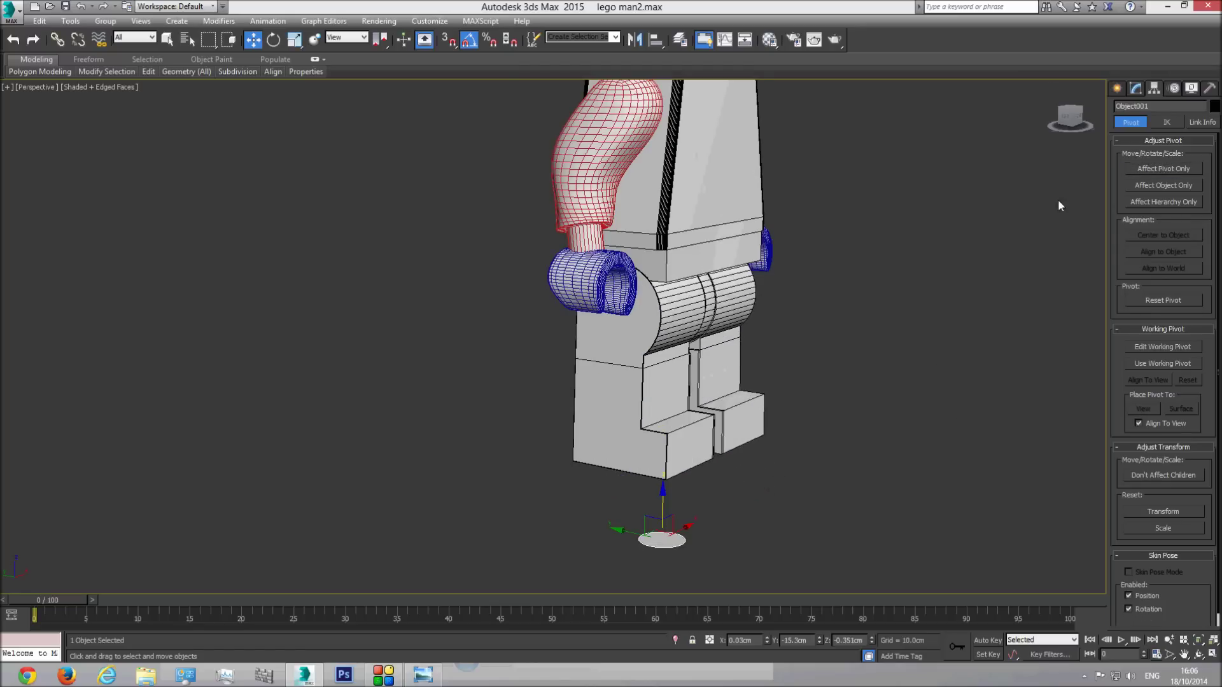
Apply a Shell modifier to the disc with an outer amount of 3.38 cm
click(1136, 88)
click(1213, 123)
scroll(1204, 513, down, 5)
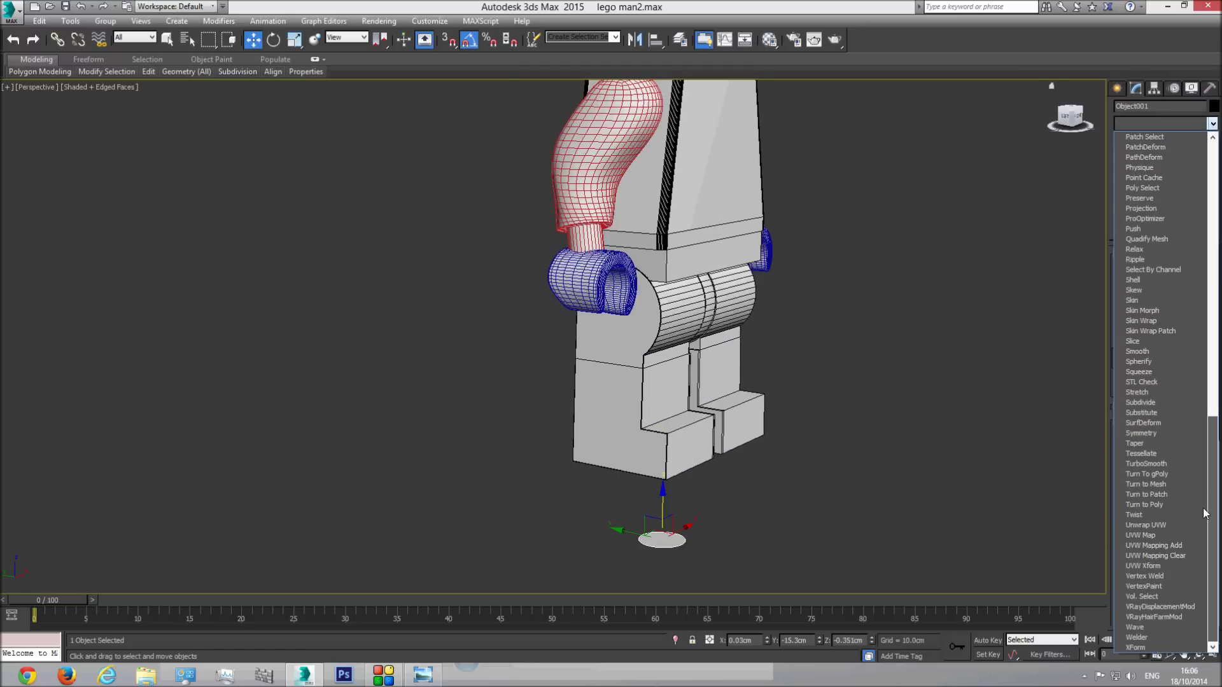
click(1145, 280)
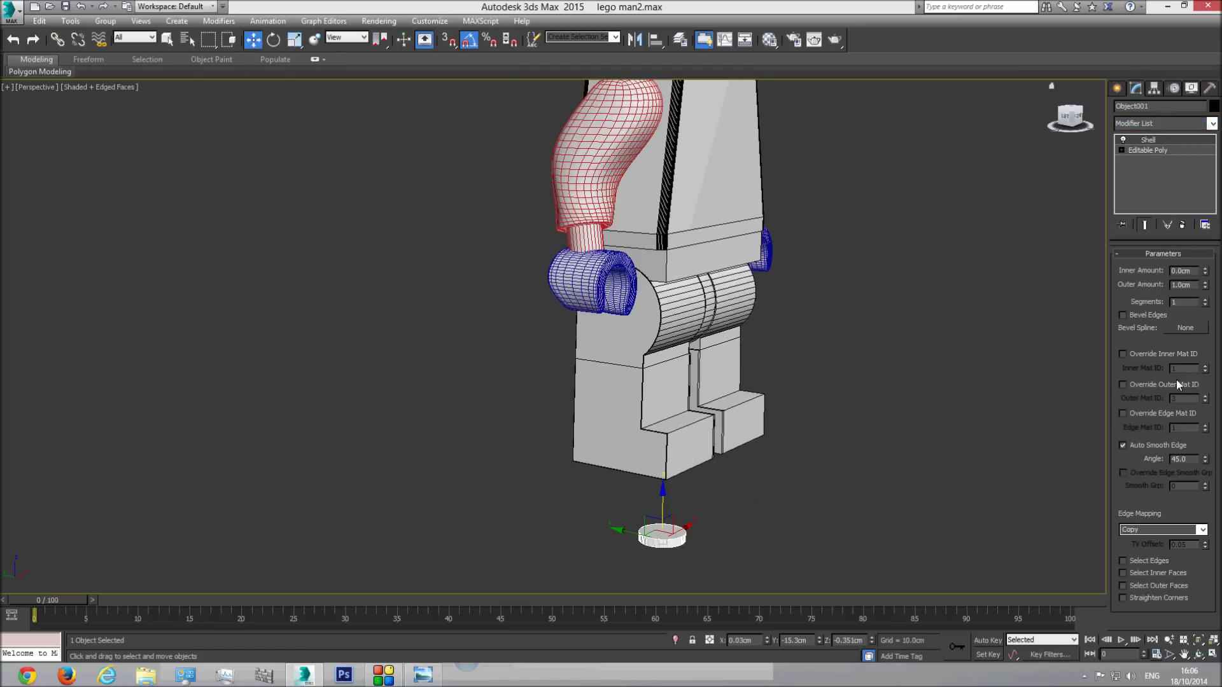
drag(1205, 288, 1208, 127)
In the Left wireframe view, raise the cylinder to about Z 9.3 cm so it overlaps the foot's underside
key(l)
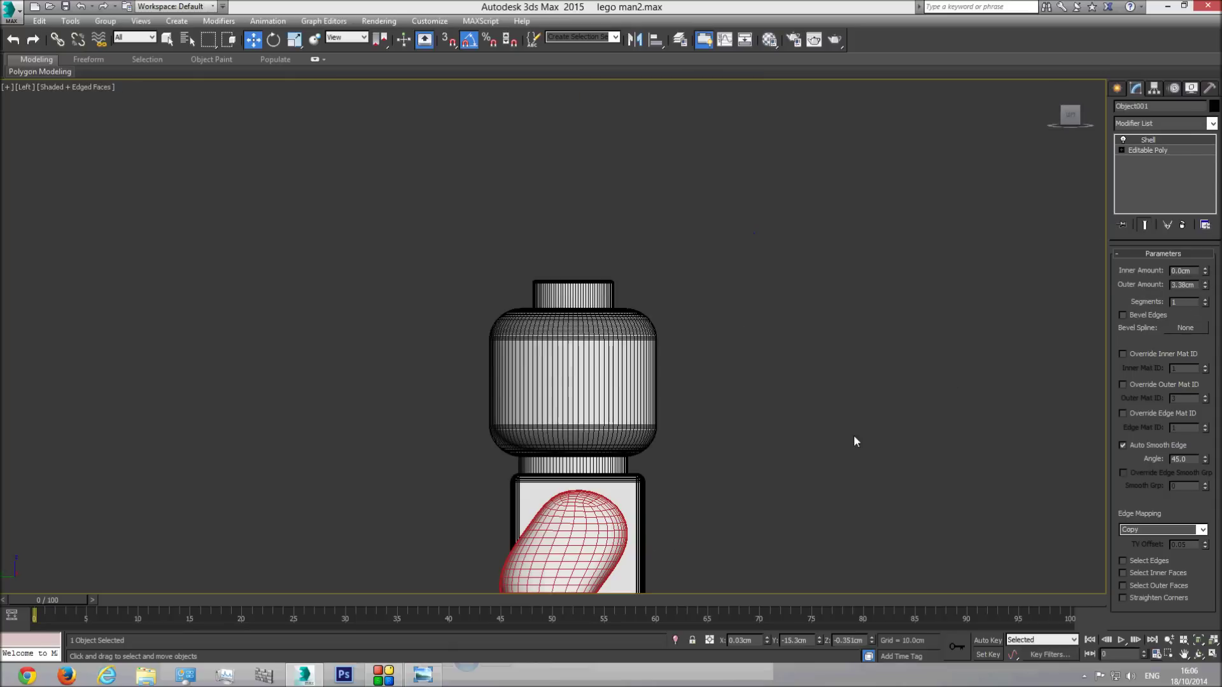
scroll(706, 170, down, 4)
key(F3)
scroll(659, 440, up, 6)
drag(613, 506, 613, 353)
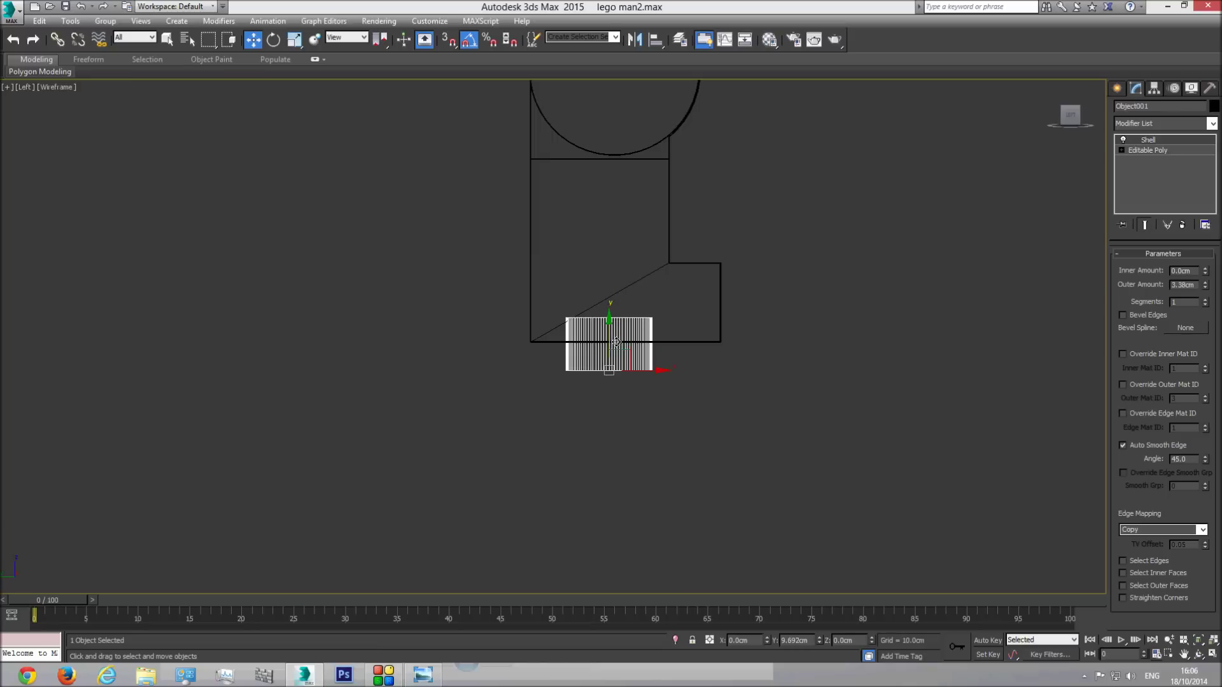
Check the LEGO torch reference photo, and shift the cylinder about 0.94 cm toward the toes and about 0.67 cm higher
click(409, 679)
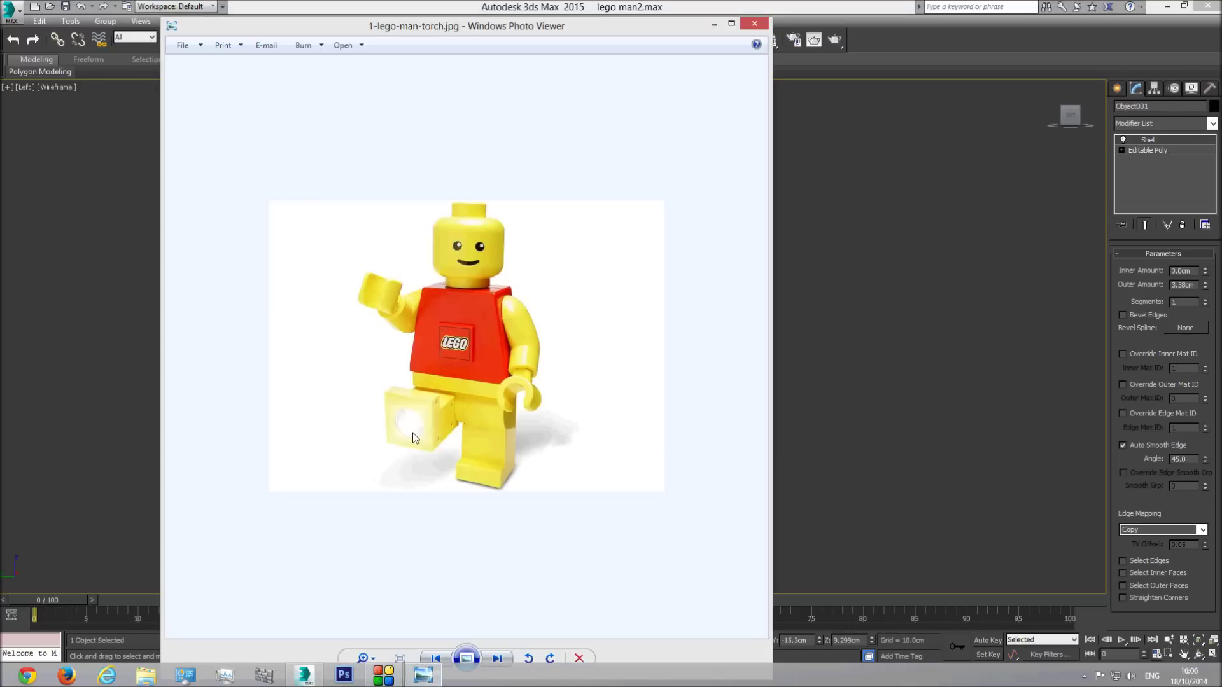
click(854, 5)
drag(642, 372, 656, 372)
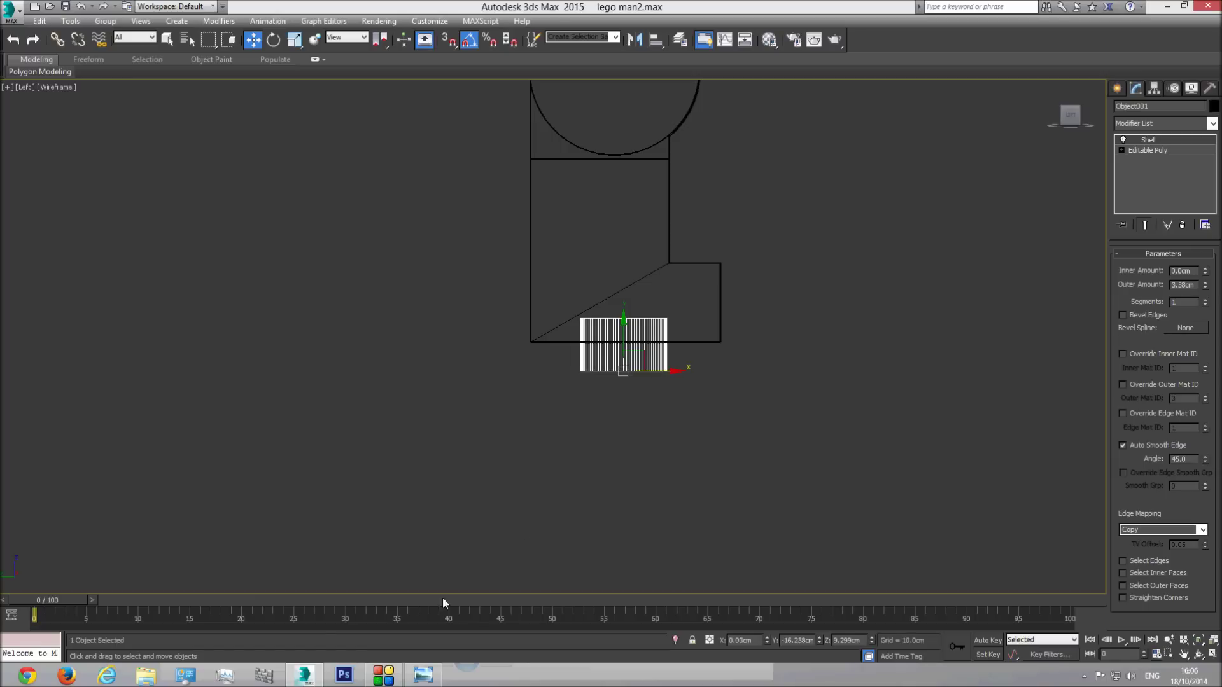
click(422, 676)
click(408, 676)
scroll(692, 332, down, 3)
middle_drag(693, 332, 695, 464)
middle_drag(700, 373, 697, 425)
scroll(656, 518, up, 3)
drag(657, 518, 659, 505)
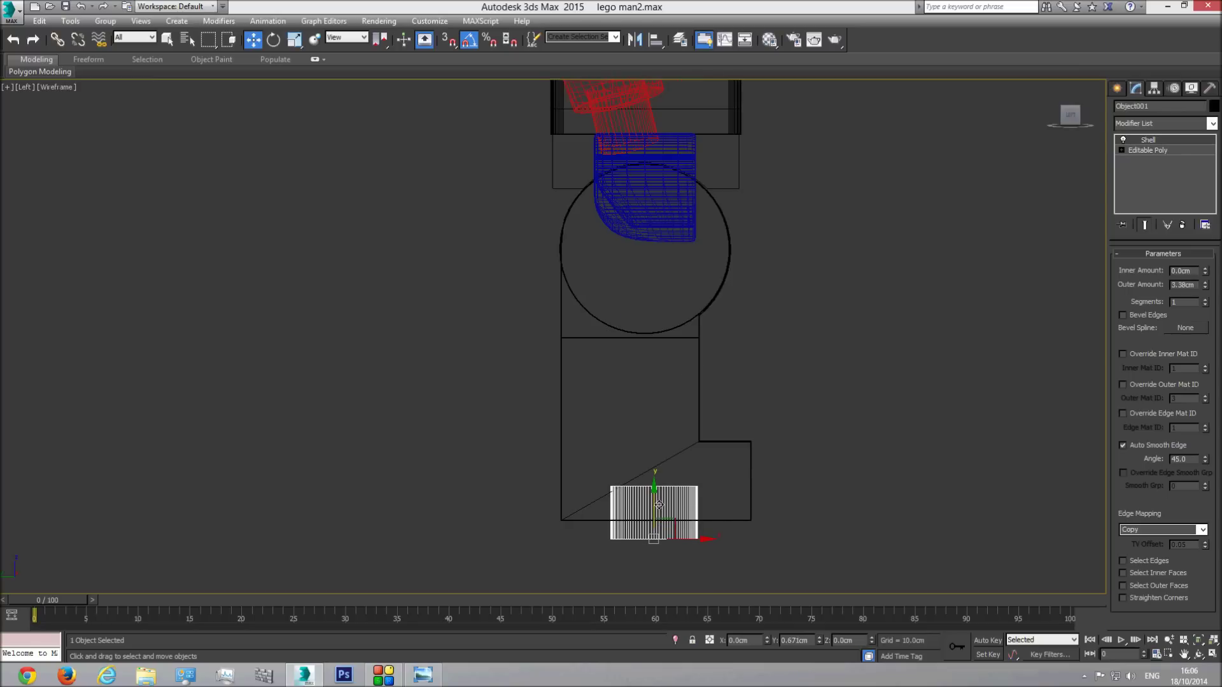
scroll(662, 506, down, 1)
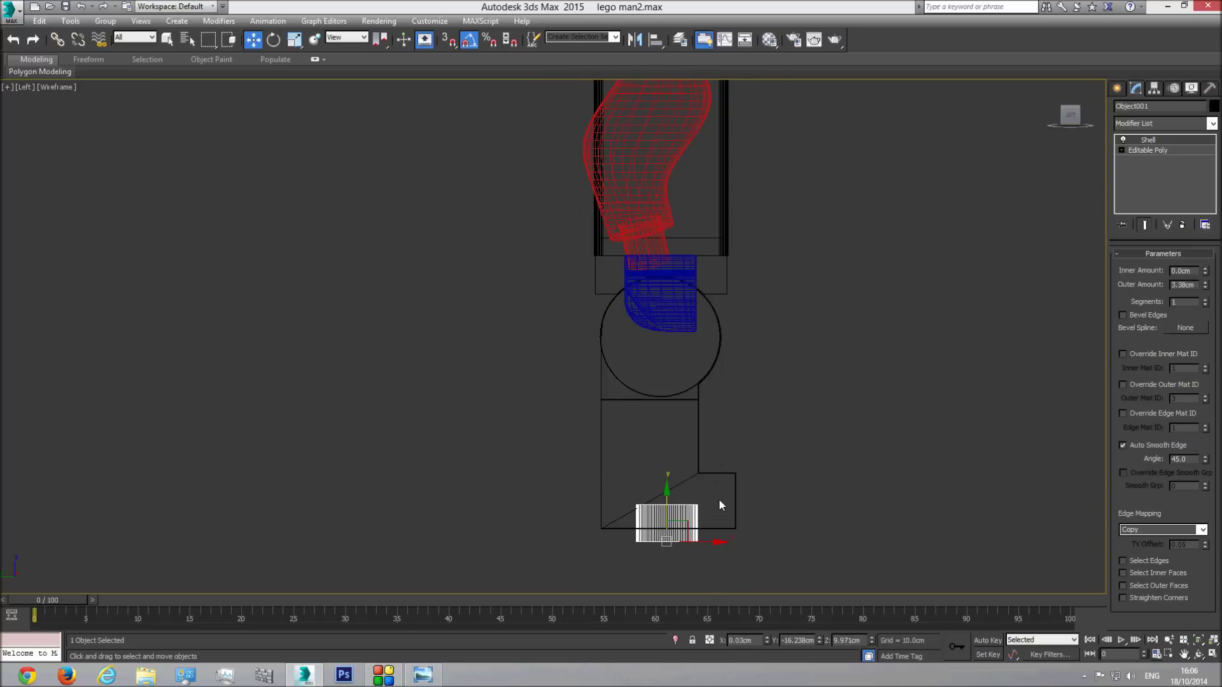
Move the cylinder sideways in the Front wireframe view to the middle of the right foot, at about X -5.98 cm
key(p)
key(z)
click(1199, 653)
mouse_move(660, 437)
mouse_down()
mouse_move(567, 341)
mouse_move(570, 423)
mouse_up()
scroll(573, 356, down, 2)
key(F3)
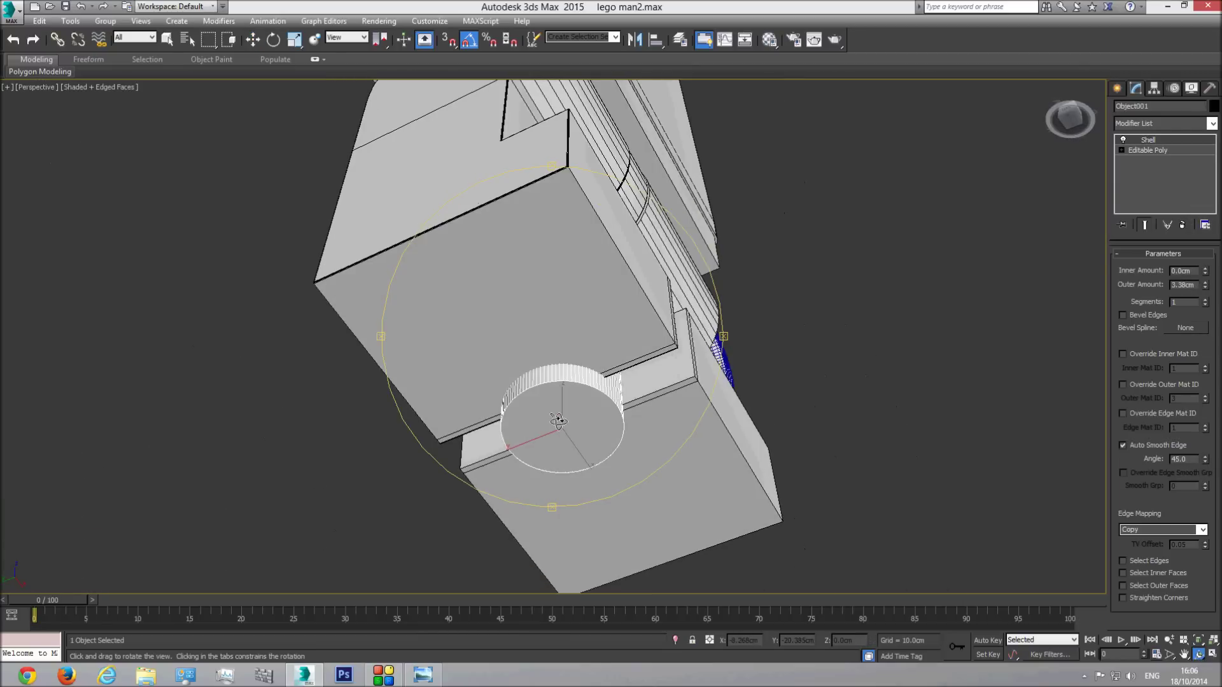
key(f)
scroll(595, 252, down, 2)
key(F3)
key(w)
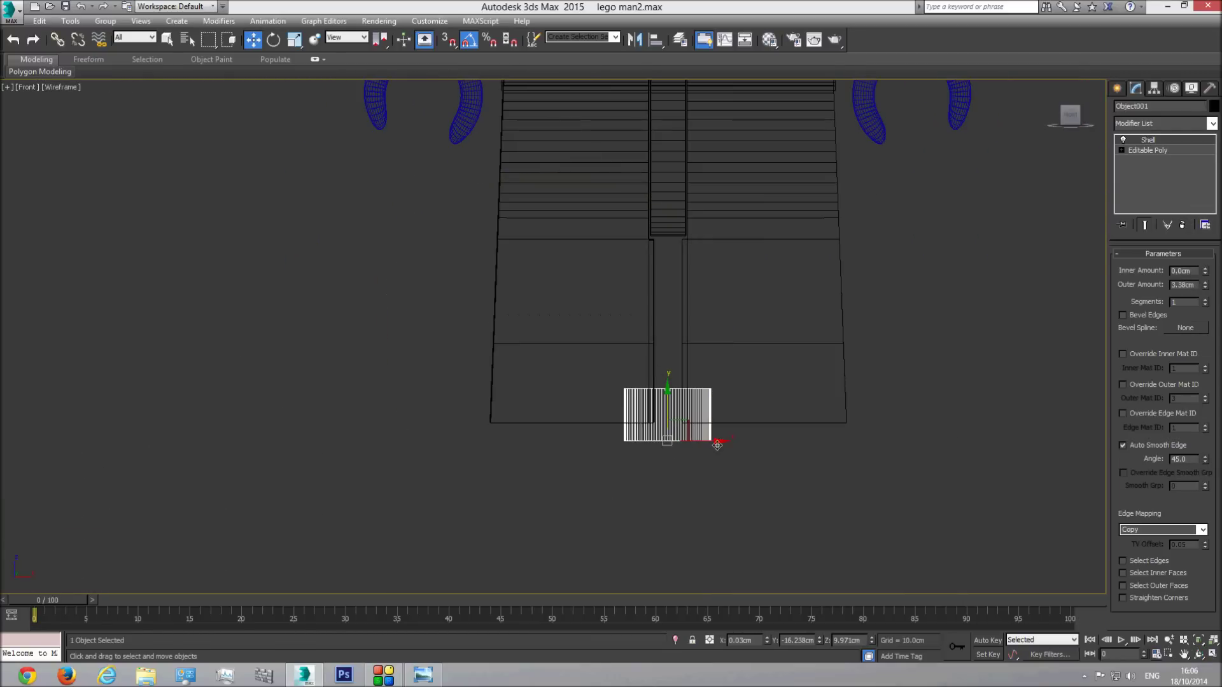
drag(713, 441, 618, 444)
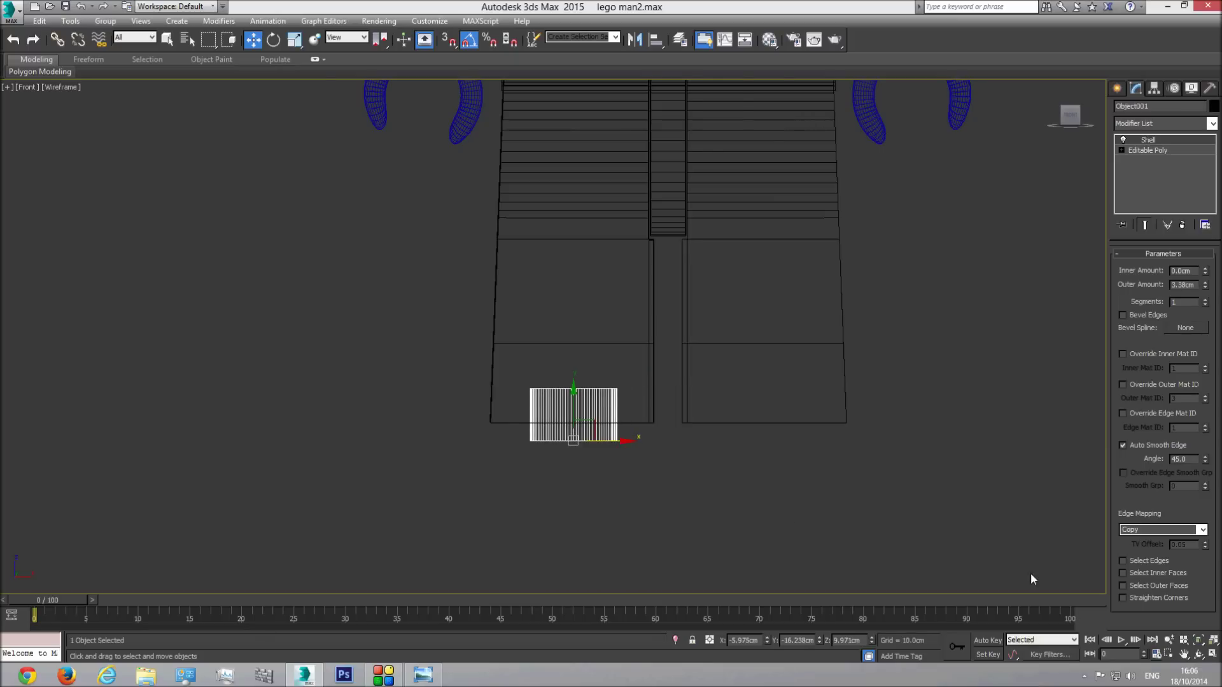
In the shaded Perspective view from below, select the right leg and bring up the Compound Objects creation tools
key(p)
key(z)
click(1199, 655)
key(F3)
mouse_move(553, 360)
mouse_down()
mouse_move(585, 323)
mouse_move(596, 329)
mouse_up()
scroll(585, 322, down, 3)
key(w)
click(597, 258)
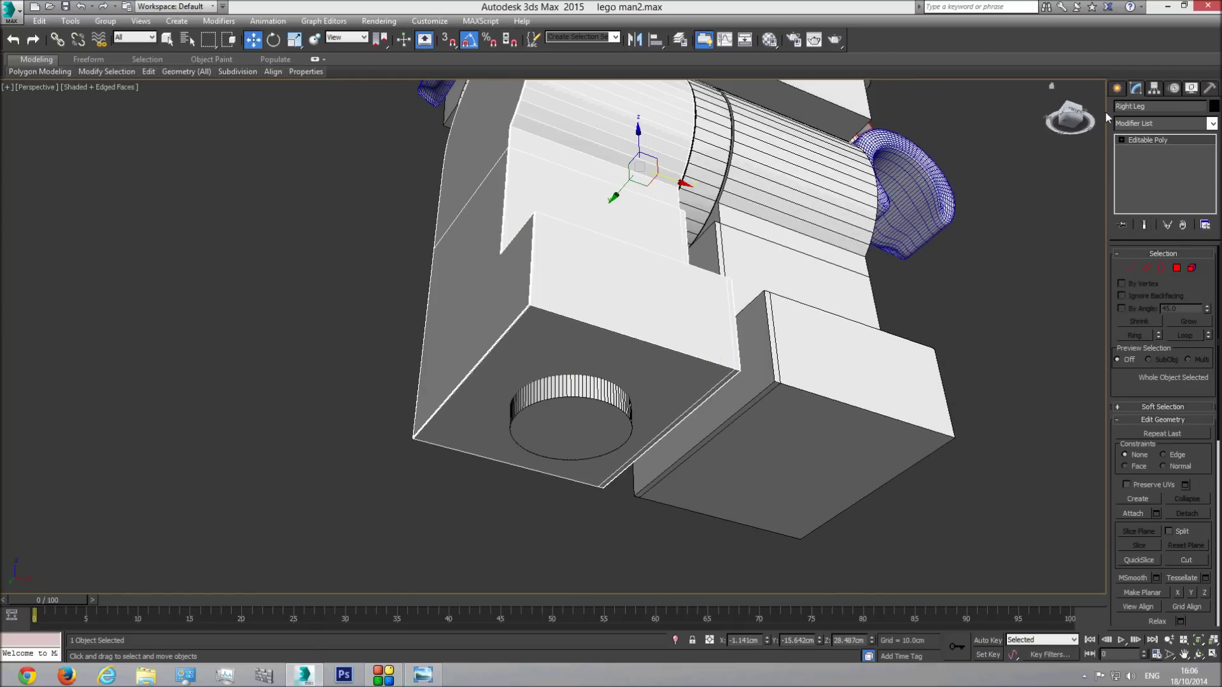
click(1117, 88)
click(1142, 128)
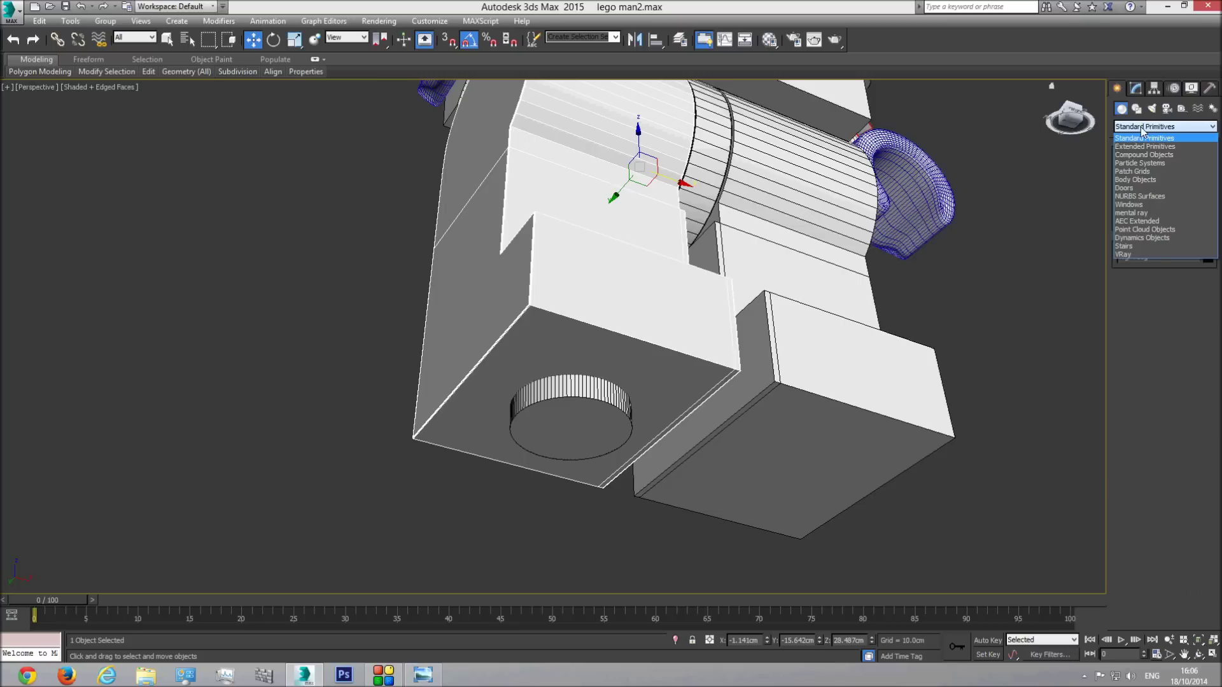
click(1139, 154)
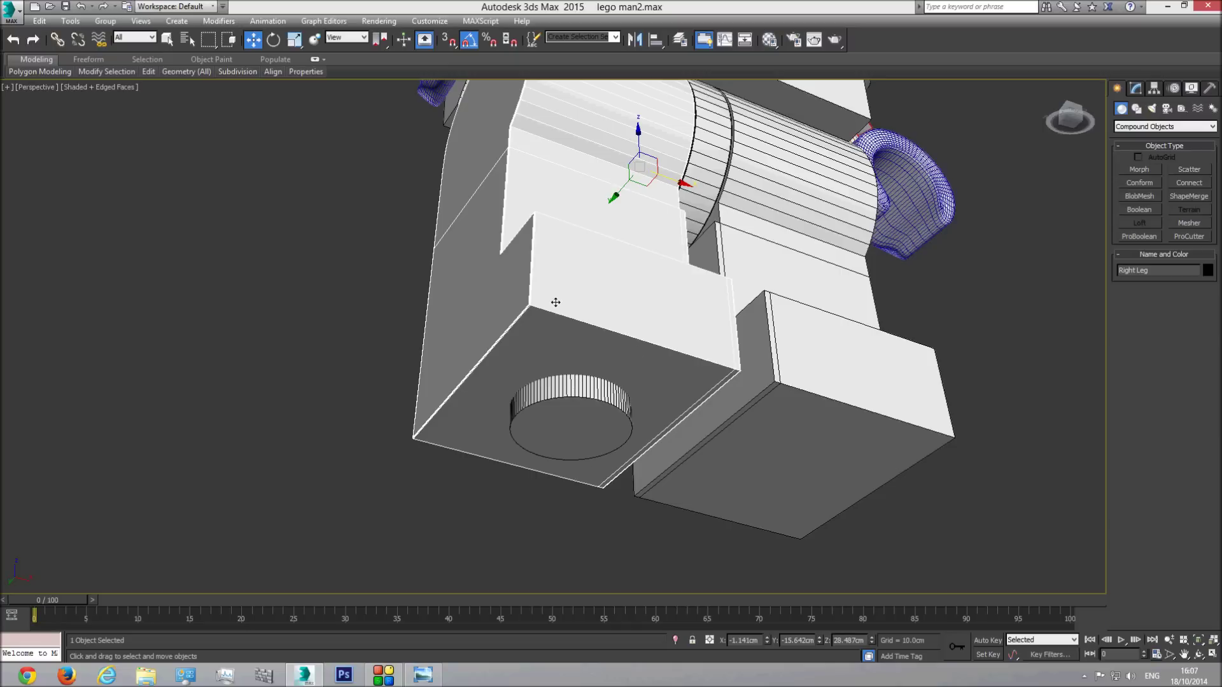
Subtract the cylinder from the underside of the right foot with a ProBoolean Subtraction, and clear the selection
middle_drag(637, 257, 693, 374)
scroll(693, 374, down, 2)
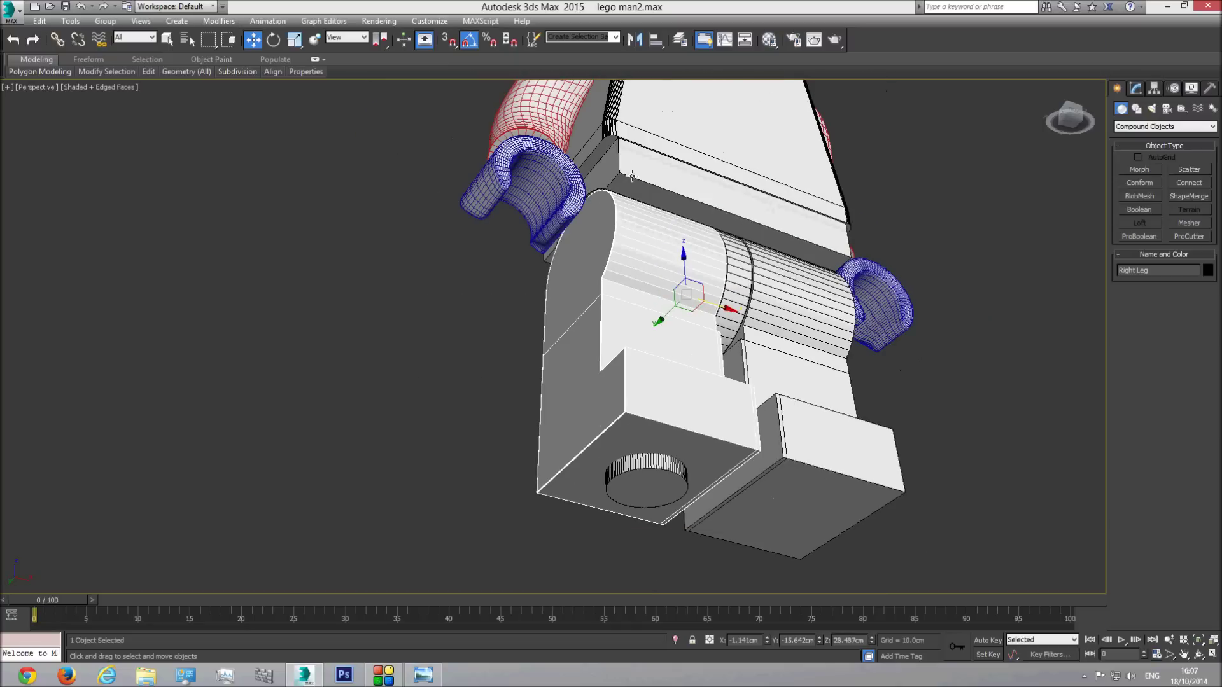
click(644, 478)
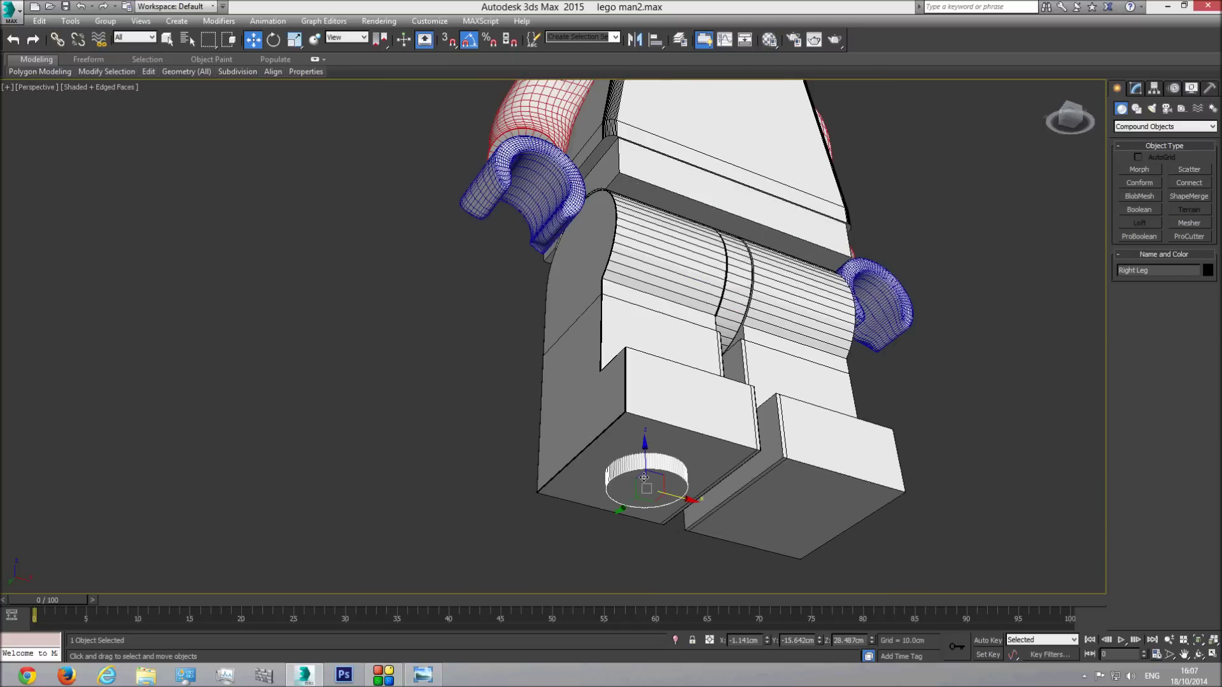
click(670, 414)
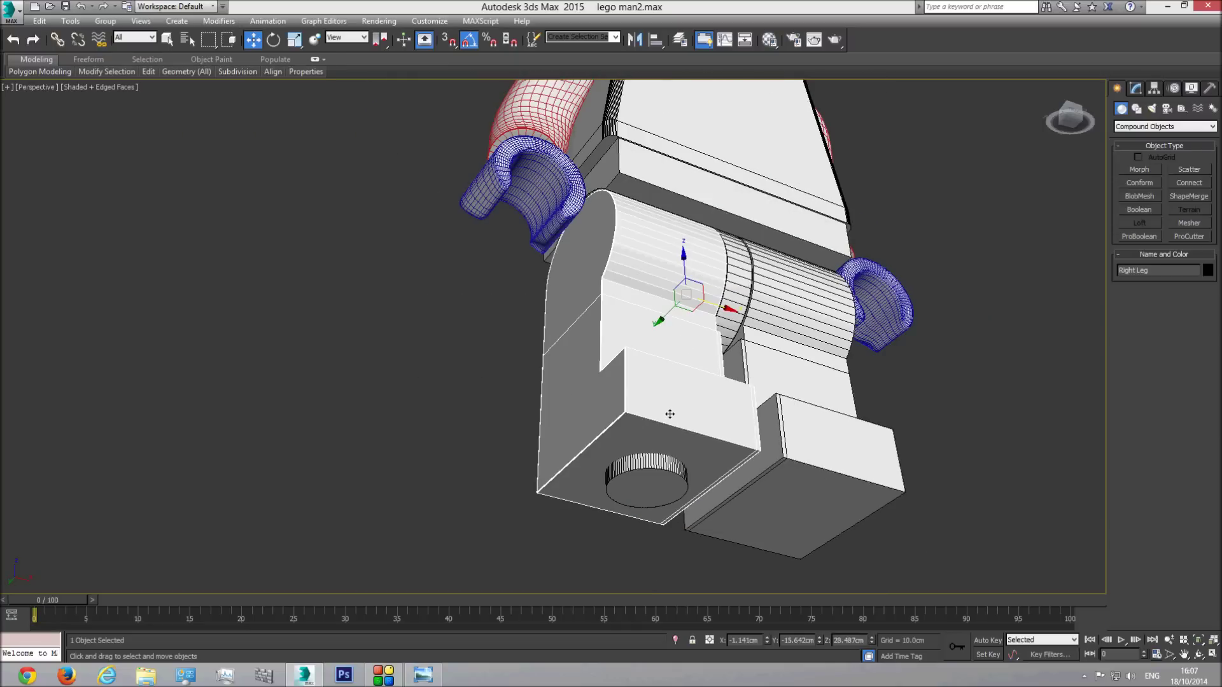
click(1144, 237)
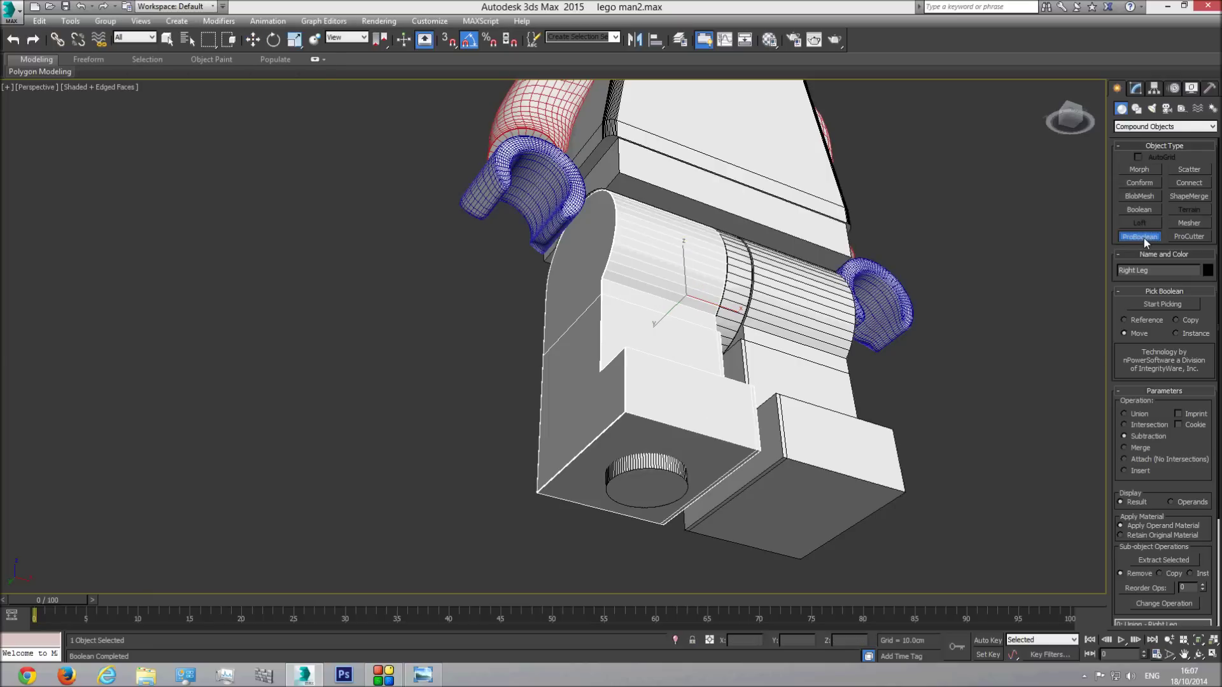
click(1163, 304)
click(661, 486)
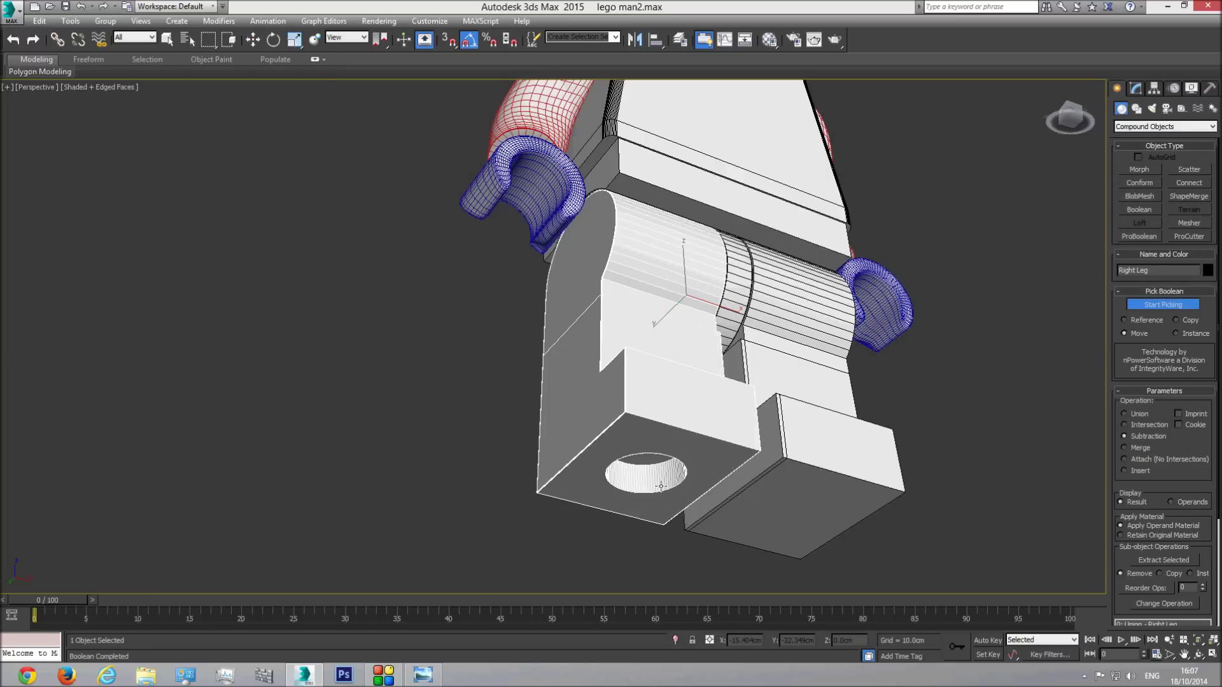
key(w)
scroll(675, 446, up, 5)
click(603, 559)
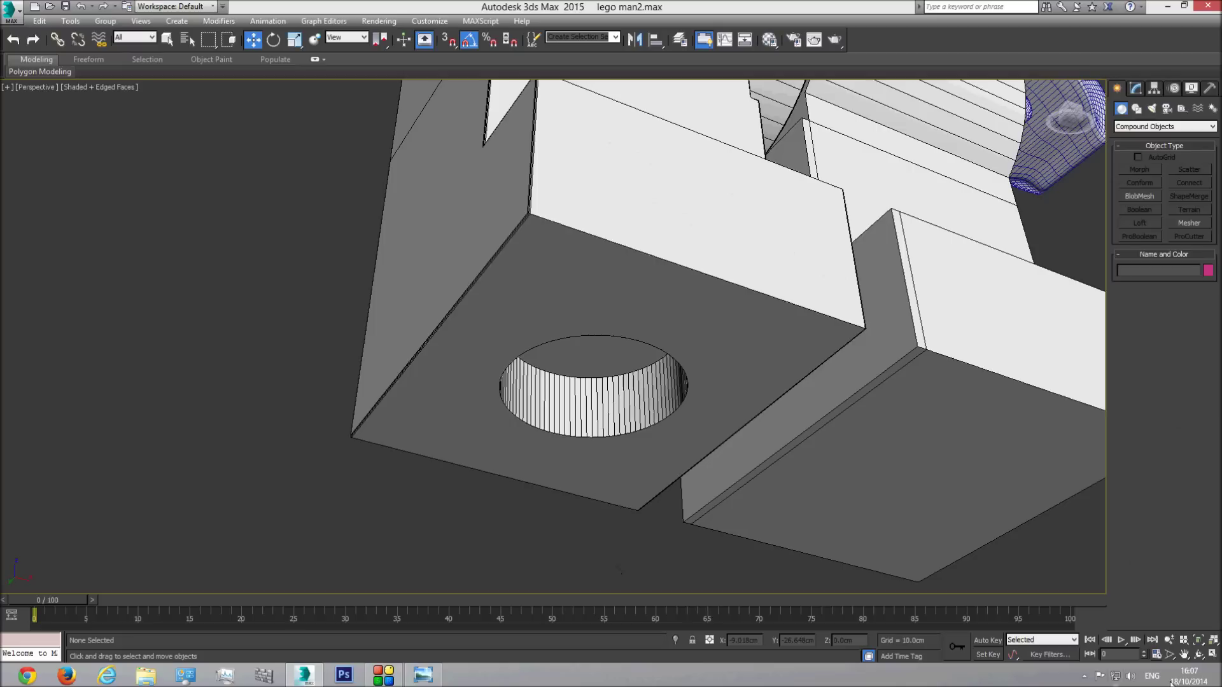
Examine both legs from the front and side in the Perspective view, with and without edged faces
click(1199, 655)
drag(592, 407, 581, 349)
right_click(581, 350)
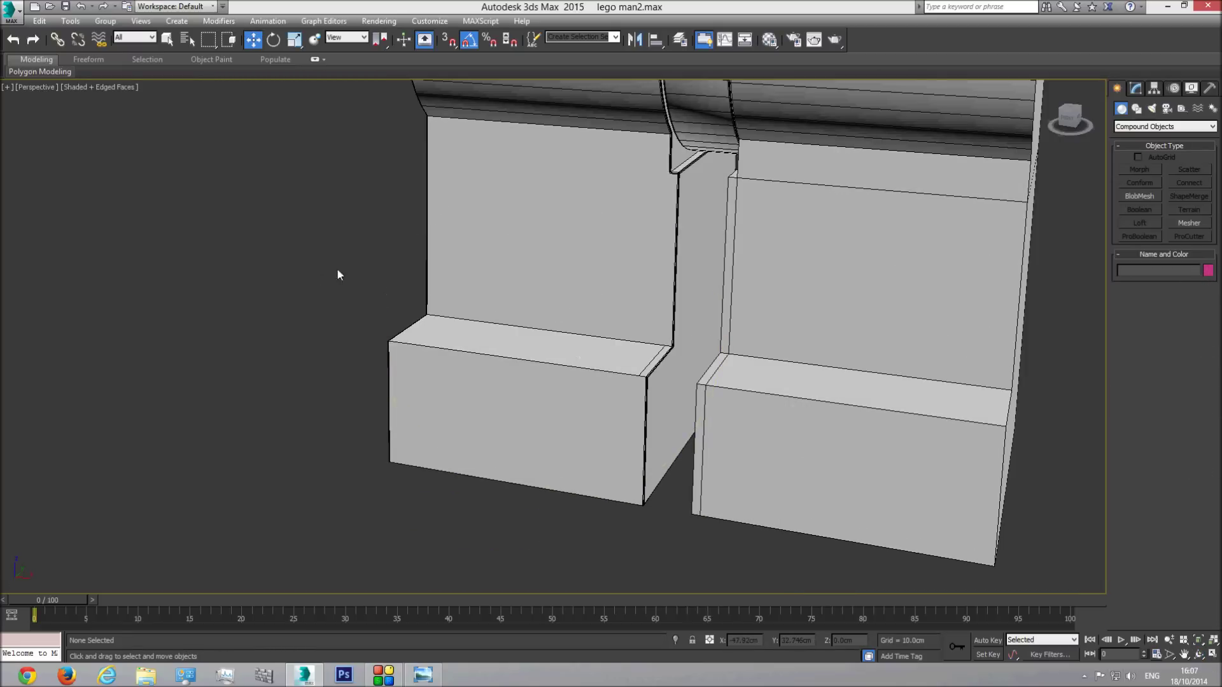
key(F4)
alt+middle_drag(473, 298, 499, 439)
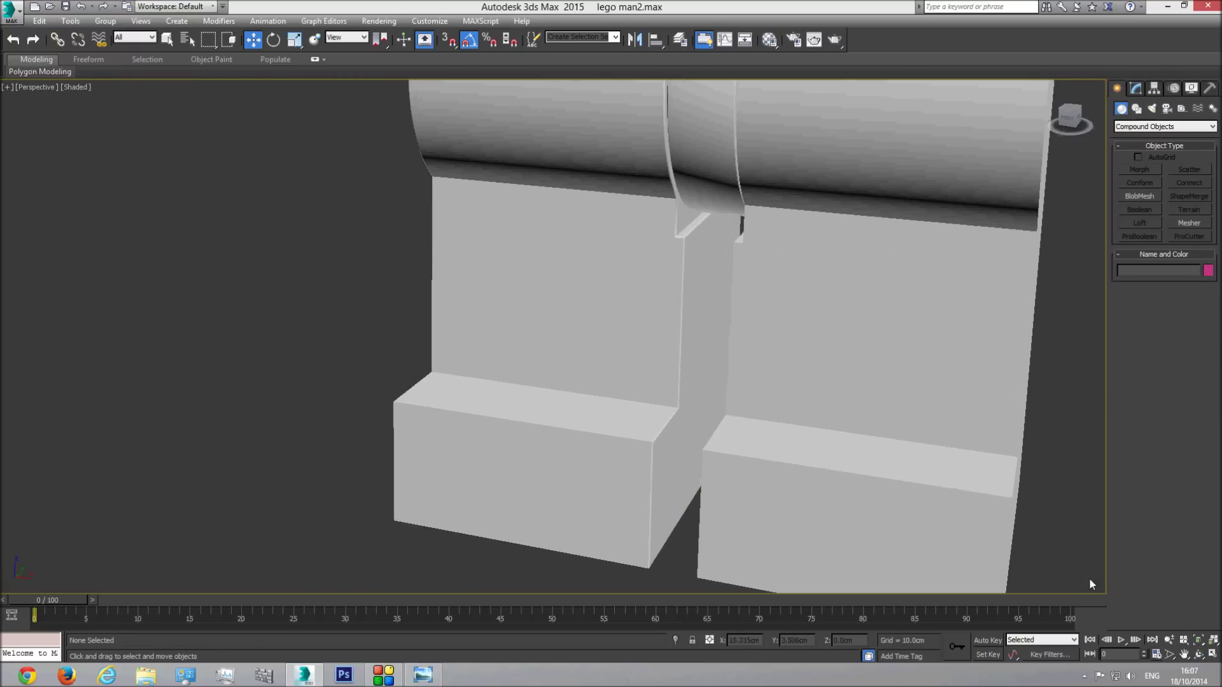
click(1200, 655)
drag(793, 494, 840, 323)
mouse_move(784, 298)
mouse_down()
mouse_move(709, 352)
mouse_move(687, 390)
mouse_move(659, 357)
mouse_up()
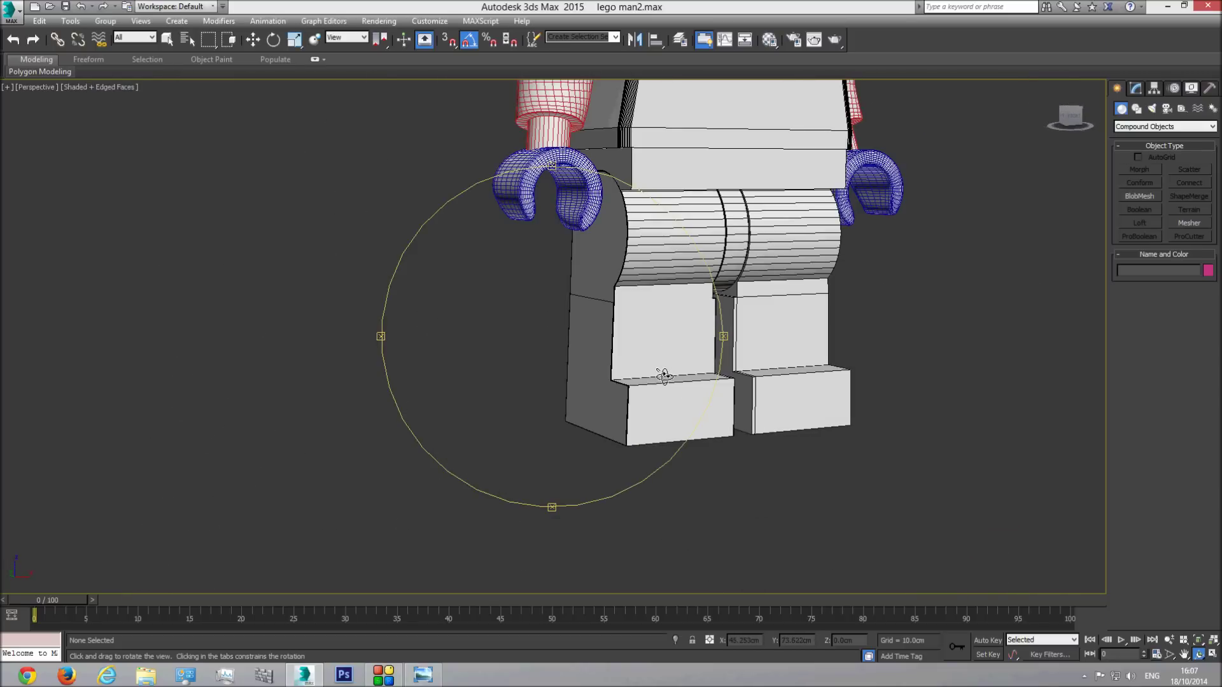
In the Front view, make a copy of the right leg moved sideways along X to about 24.74 cm
key(f)
middle_drag(632, 368, 624, 441)
key(w)
middle_drag(599, 325, 587, 384)
click(587, 324)
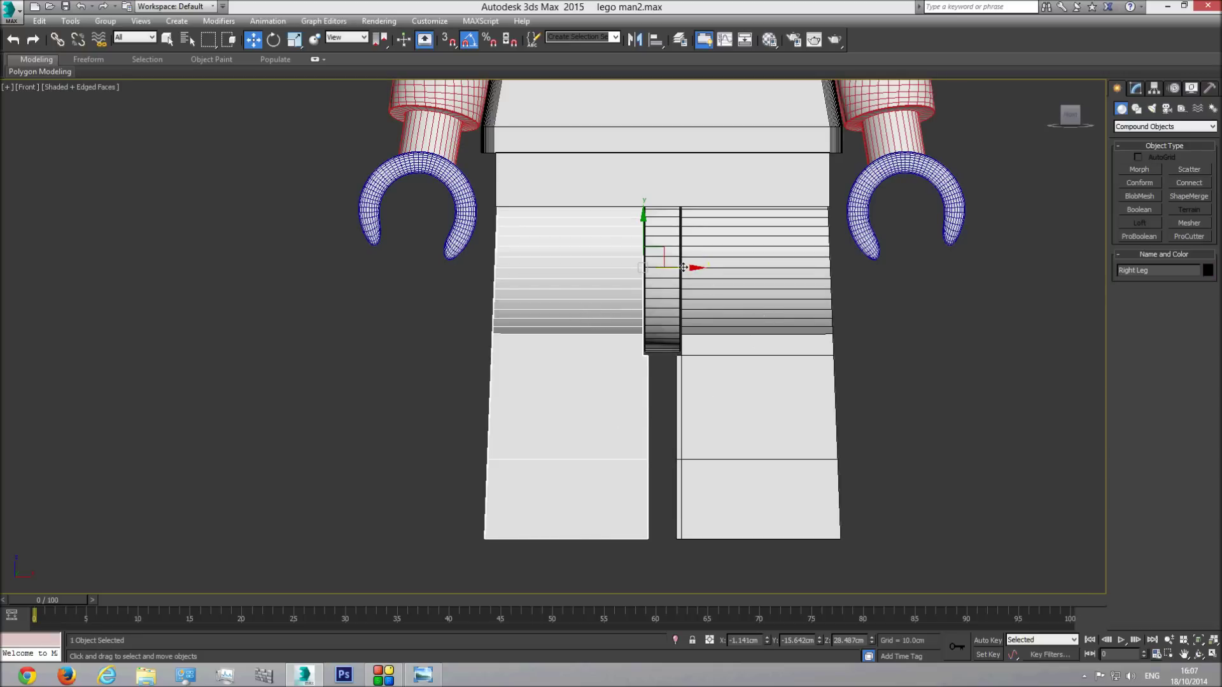
shift+drag(684, 268, 1047, 267)
click(609, 391)
Apply a Mirror modifier to the copied leg with Z as the mirror axis, and compare it on and off
click(1136, 87)
click(1212, 123)
scroll(1178, 247, down, 7)
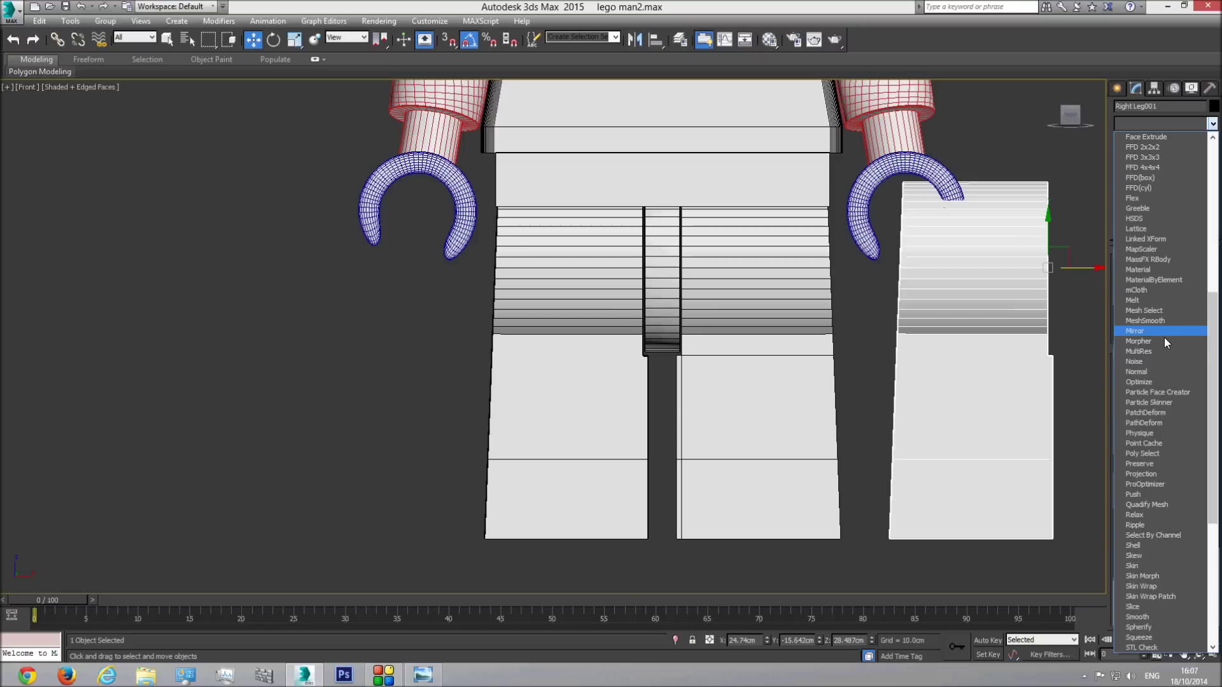
click(1148, 330)
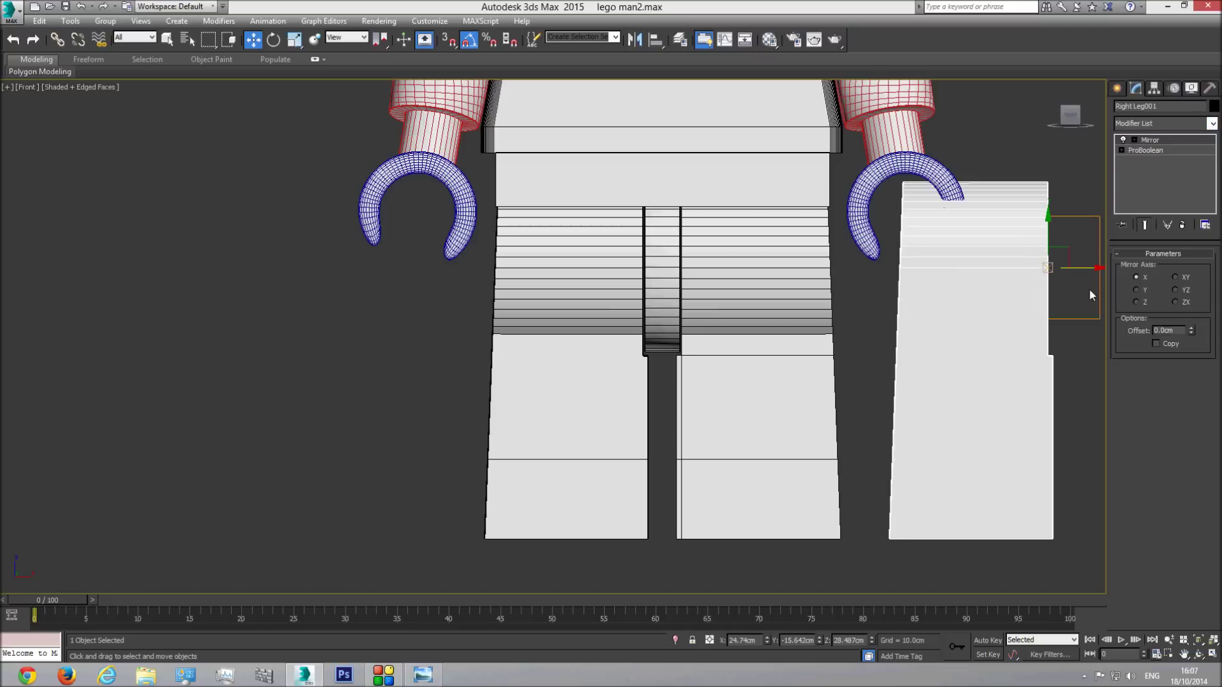
click(1141, 288)
click(1142, 302)
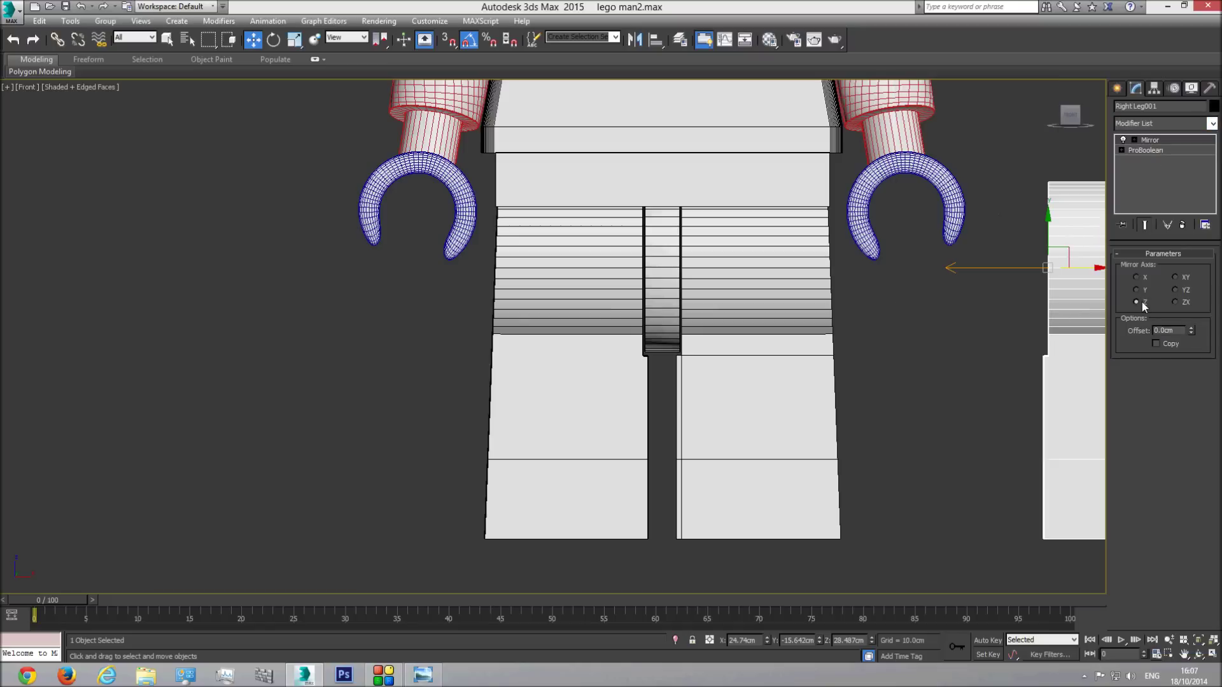
middle_drag(1053, 295, 907, 305)
click(1123, 140)
click(1124, 140)
click(1124, 140)
click(1123, 140)
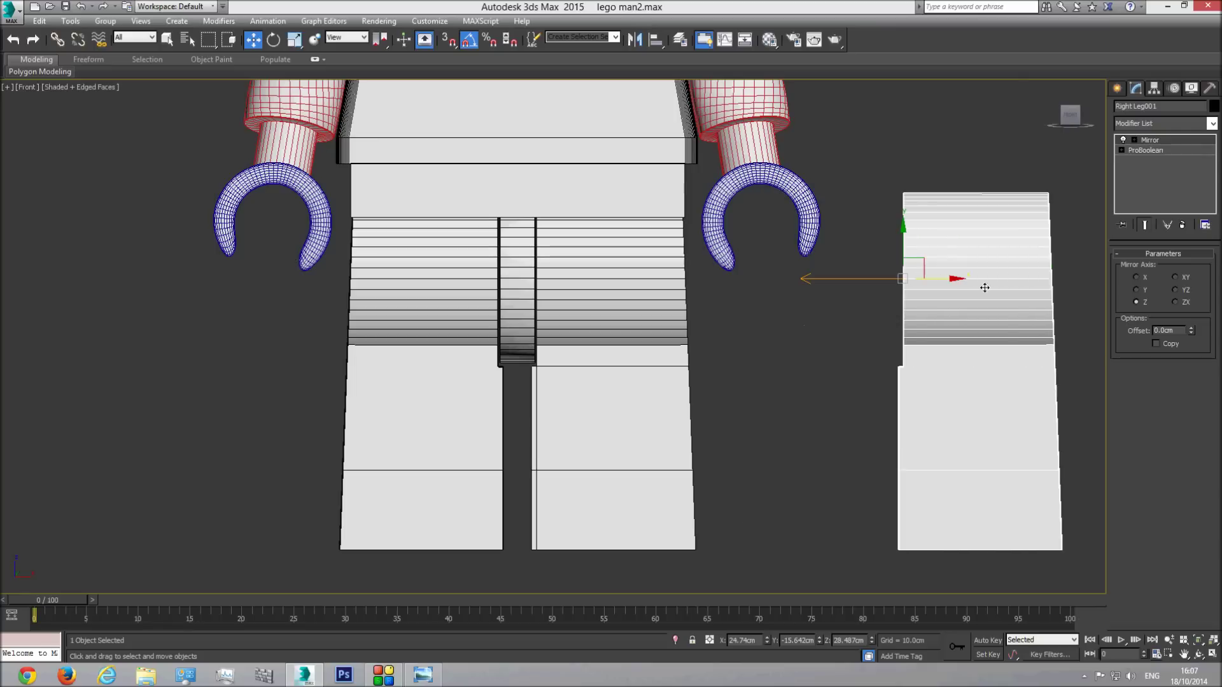
Move the mirrored leg into the old left leg's place at about X 1.294 cm, and delete the old left leg
drag(949, 280, 582, 312)
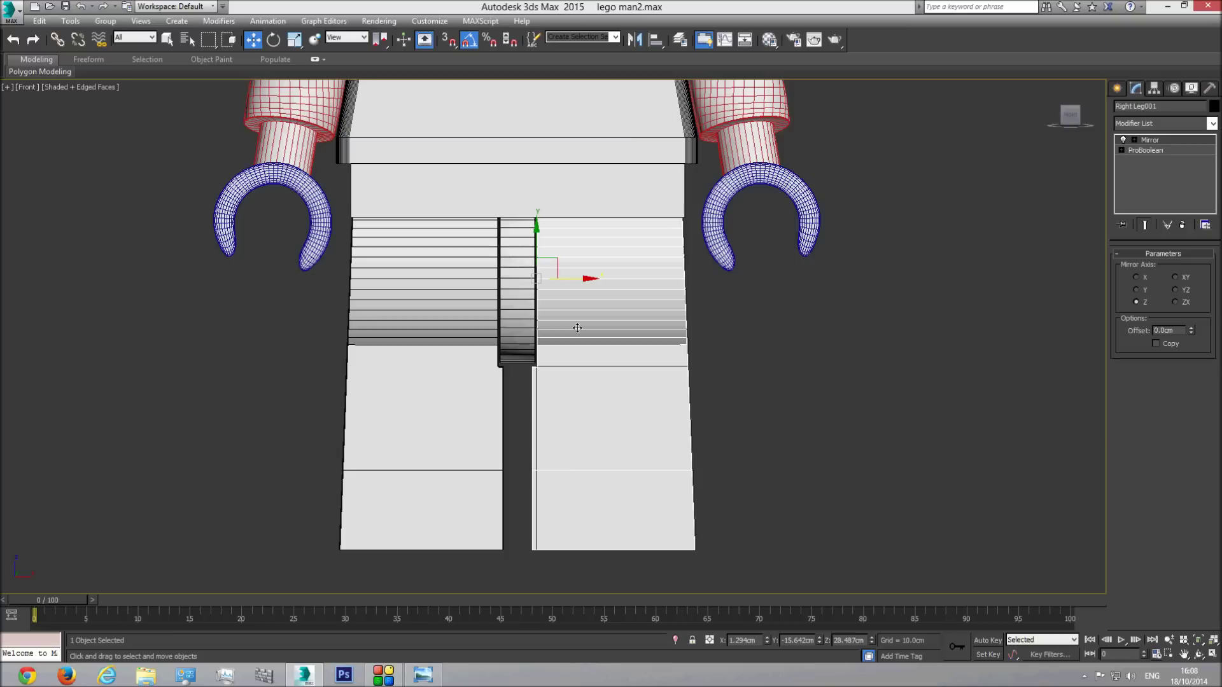
click(577, 328)
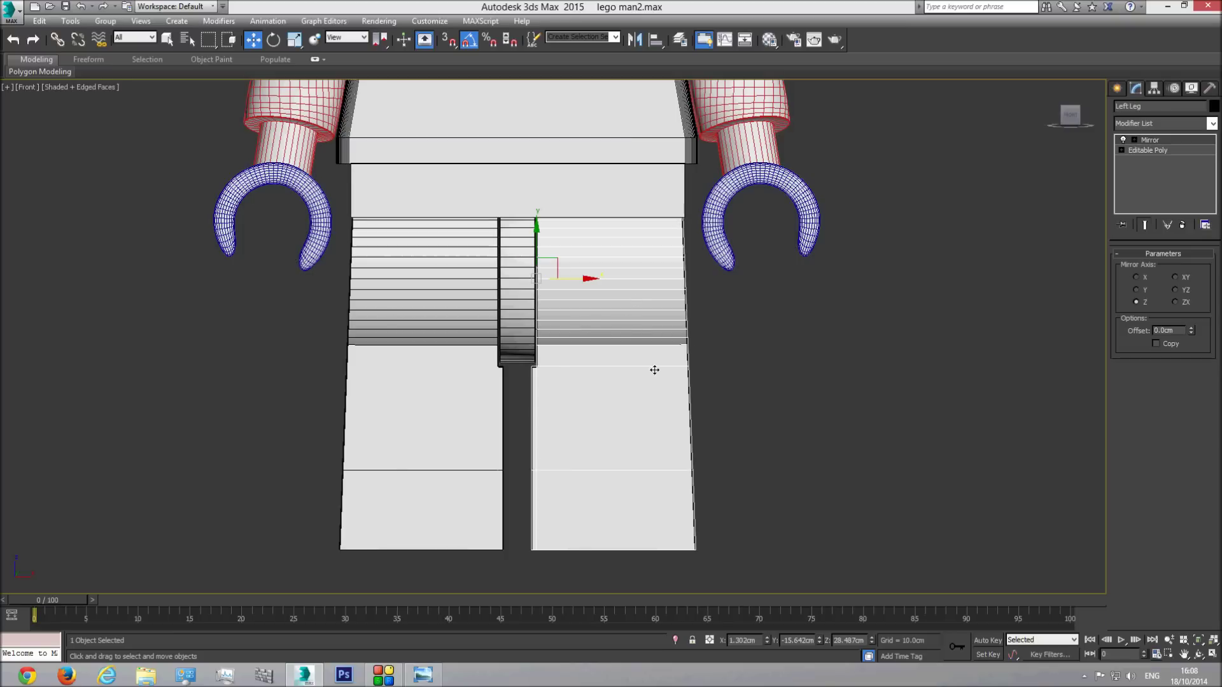
click(645, 353)
click(639, 297)
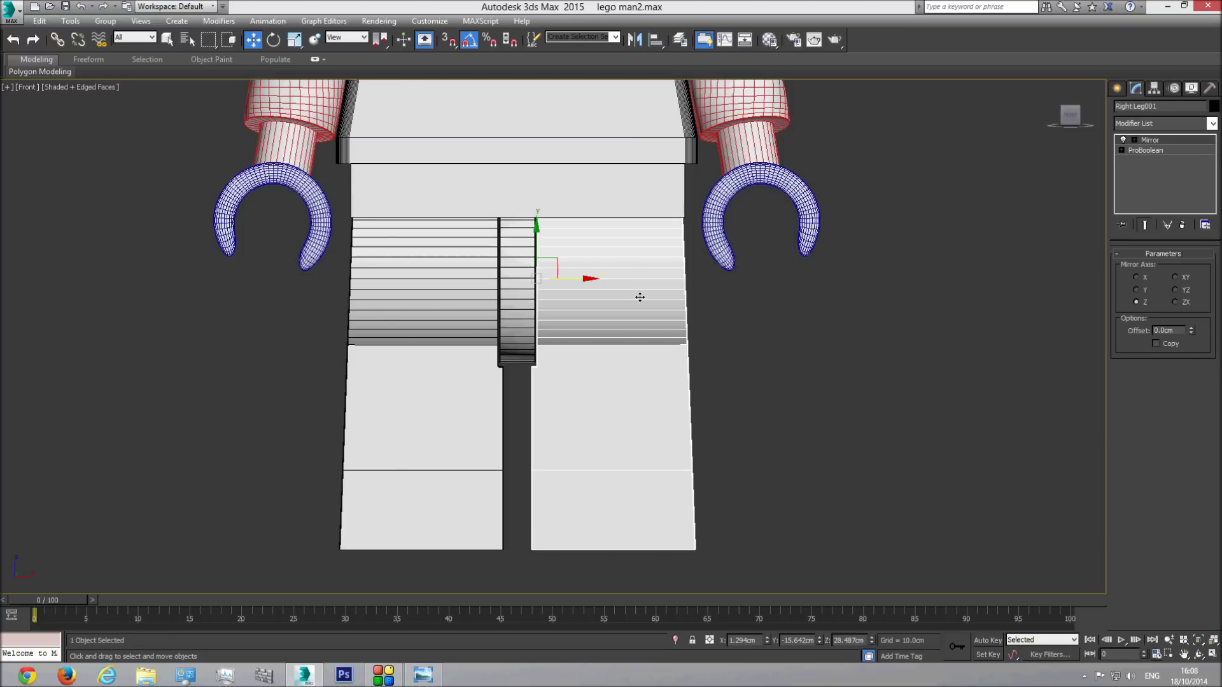
Rename the mirrored leg as Left Leg and clear the selection
click(1161, 108)
key(BackSpace)
key(BackSpace)
text(Left Leg)
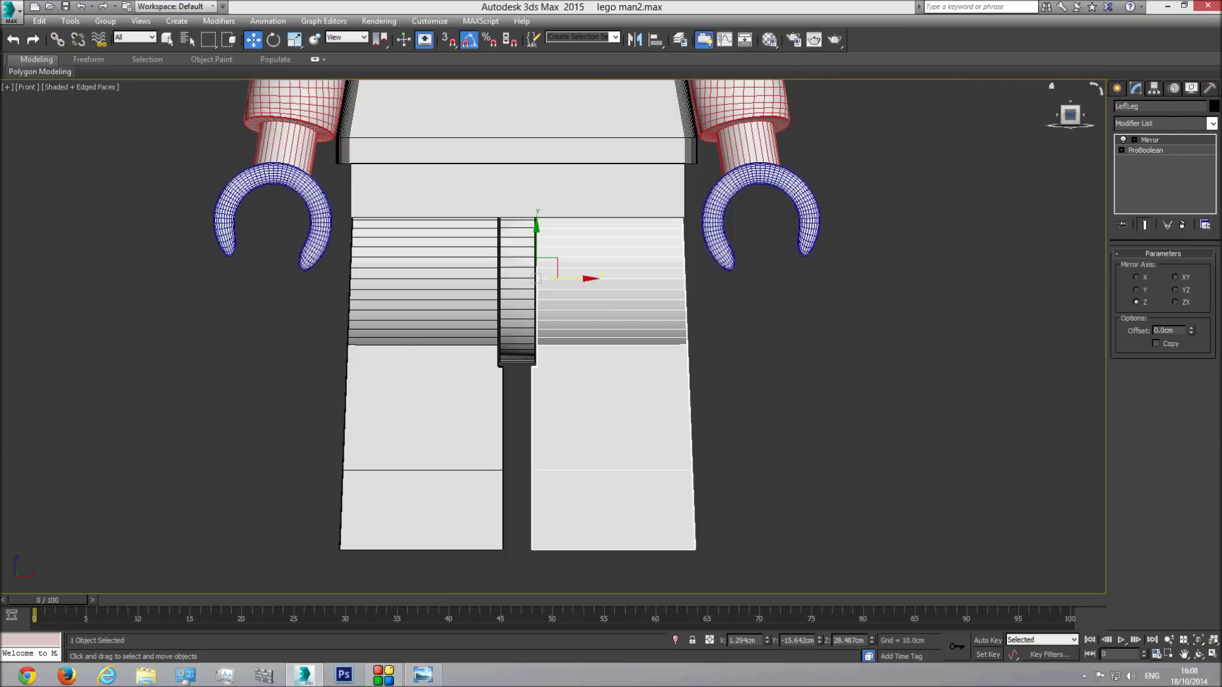
click(858, 363)
Examine the figure's legs and hips from several angles in the Perspective view with edged faces hidden
key(p)
click(1198, 640)
click(1198, 654)
drag(560, 394, 630, 424)
middle_drag(630, 423, 605, 352)
scroll(605, 353, up, 5)
mouse_move(601, 382)
mouse_down()
mouse_move(592, 440)
mouse_move(554, 446)
mouse_move(494, 385)
mouse_move(679, 407)
mouse_up()
key(w)
key(F4)
scroll(891, 403, down, 4)
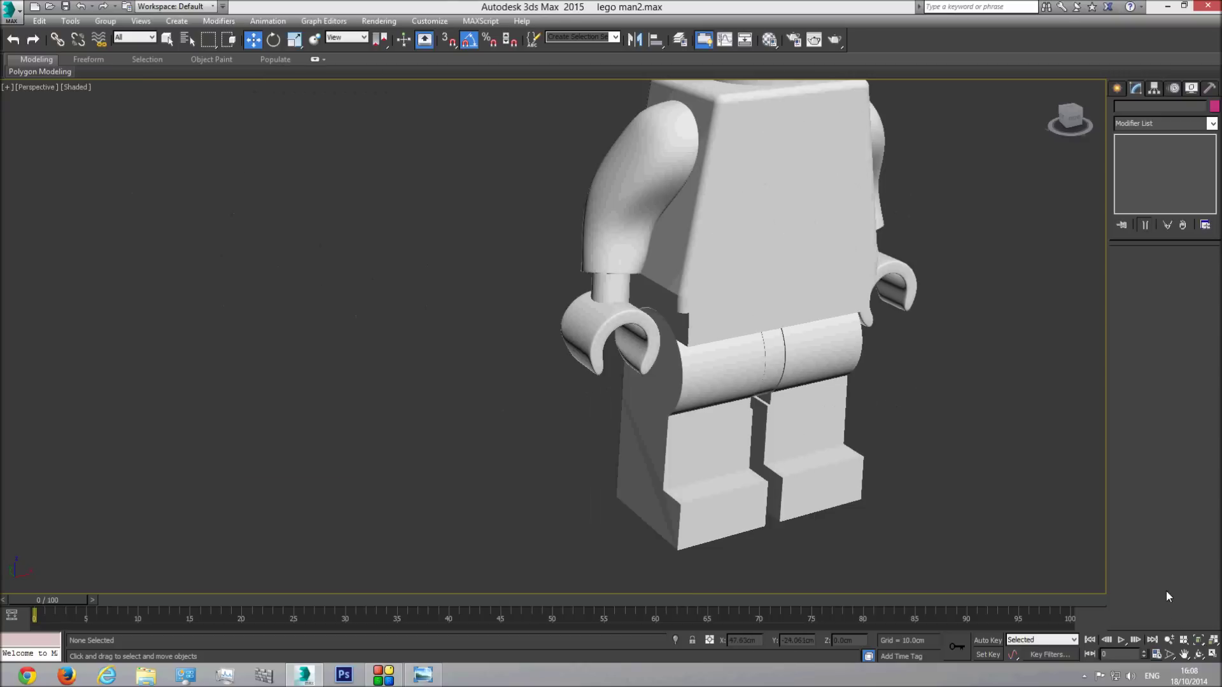
click(1199, 655)
drag(599, 351, 474, 369)
middle_drag(592, 388, 510, 323)
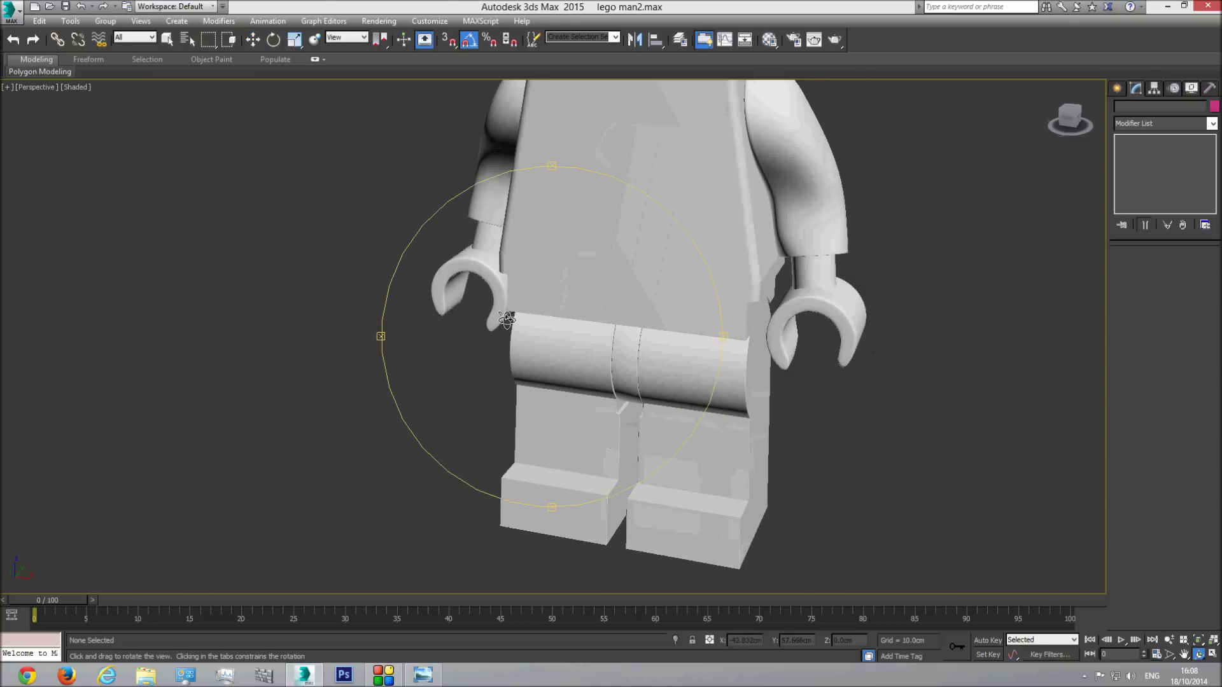
scroll(508, 326, up, 5)
Compare the model's hip and leg area with the LEGO torch photo and the legoman.jpg reference photo
click(503, 585)
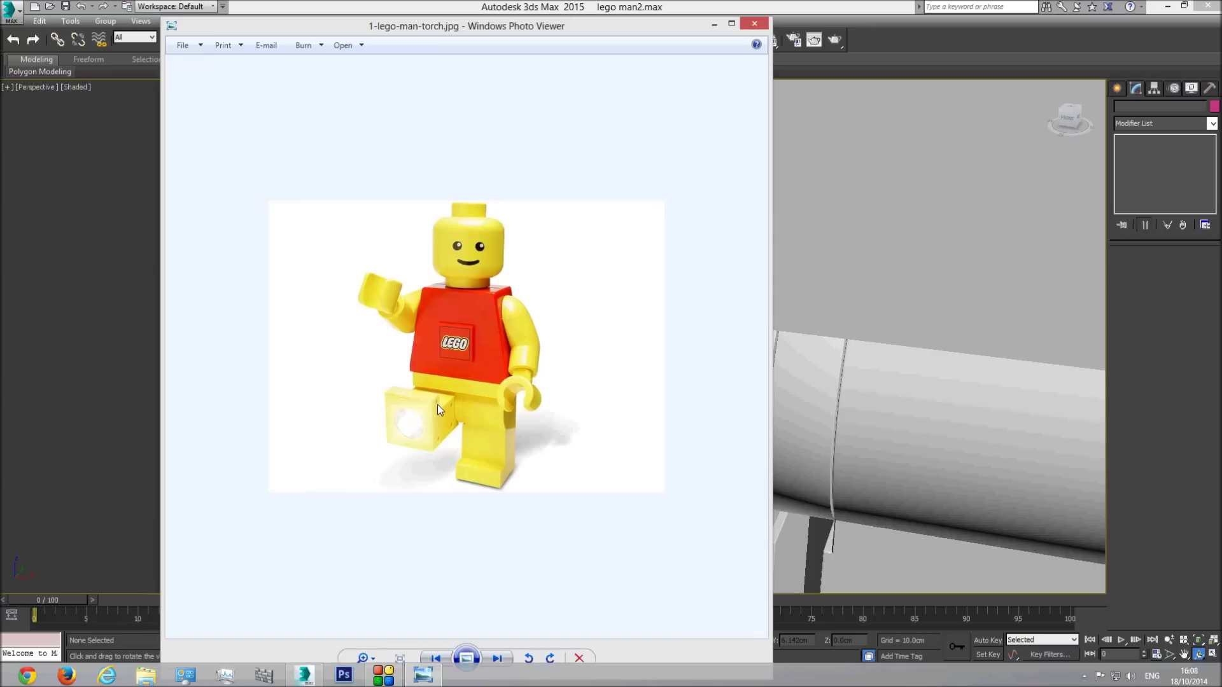
click(687, 5)
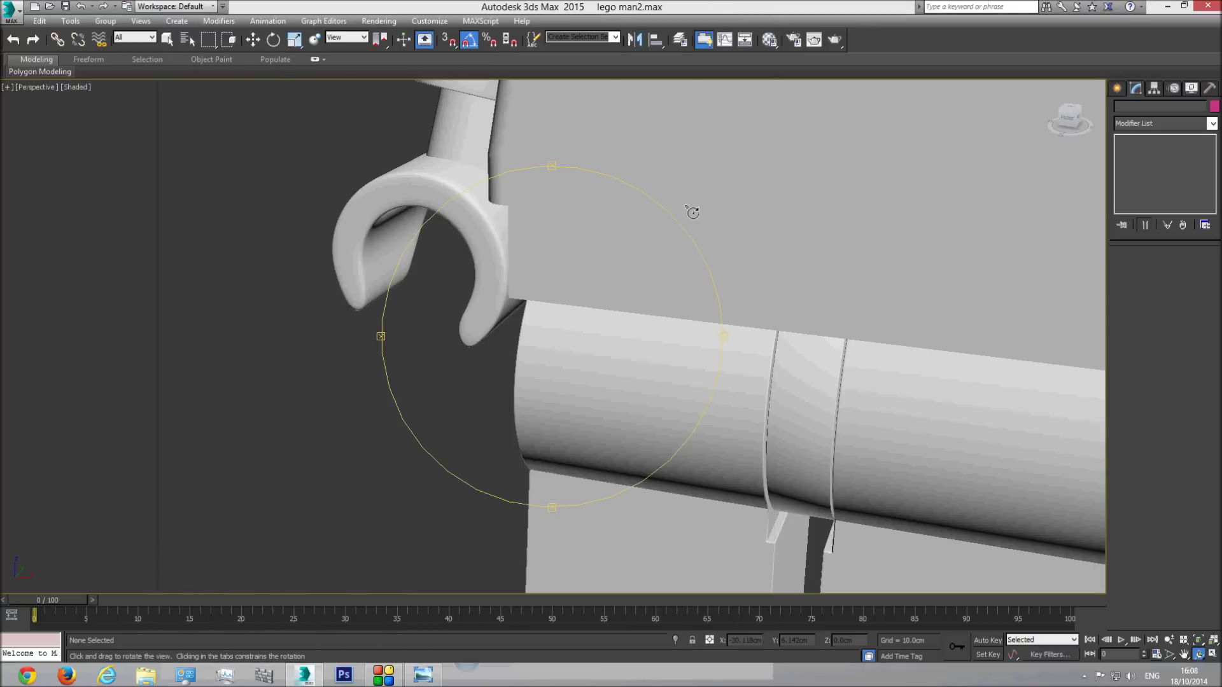
drag(632, 353, 772, 341)
drag(598, 325, 564, 380)
click(423, 674)
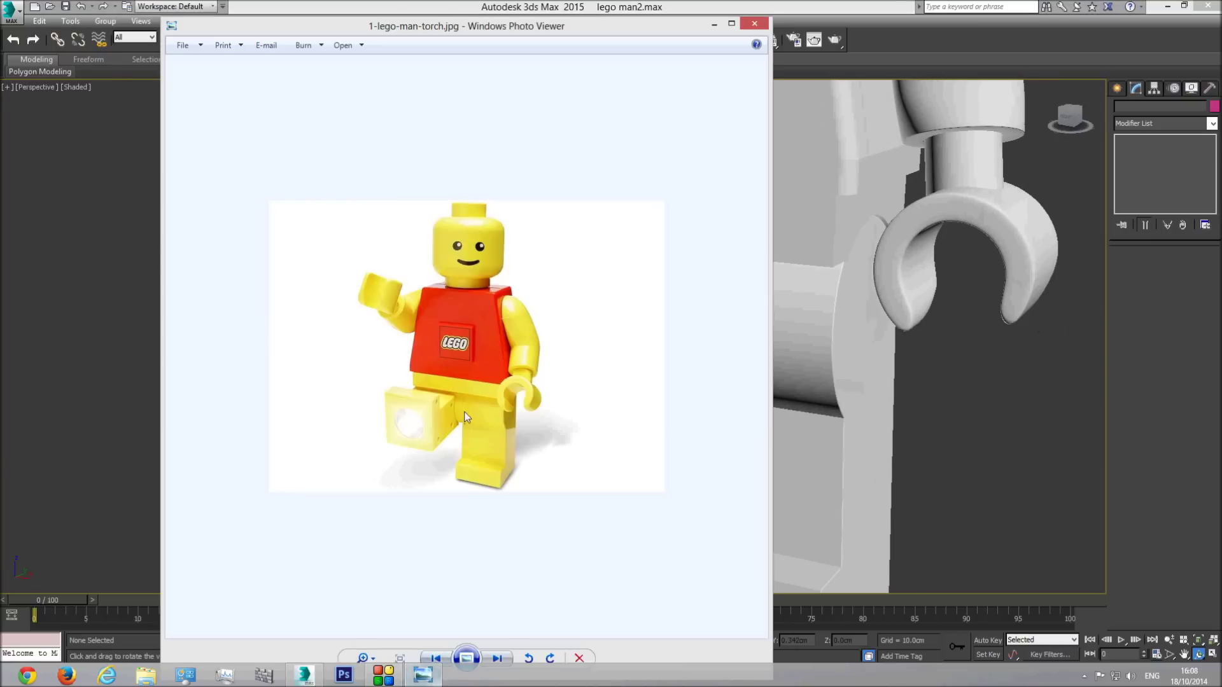
click(499, 658)
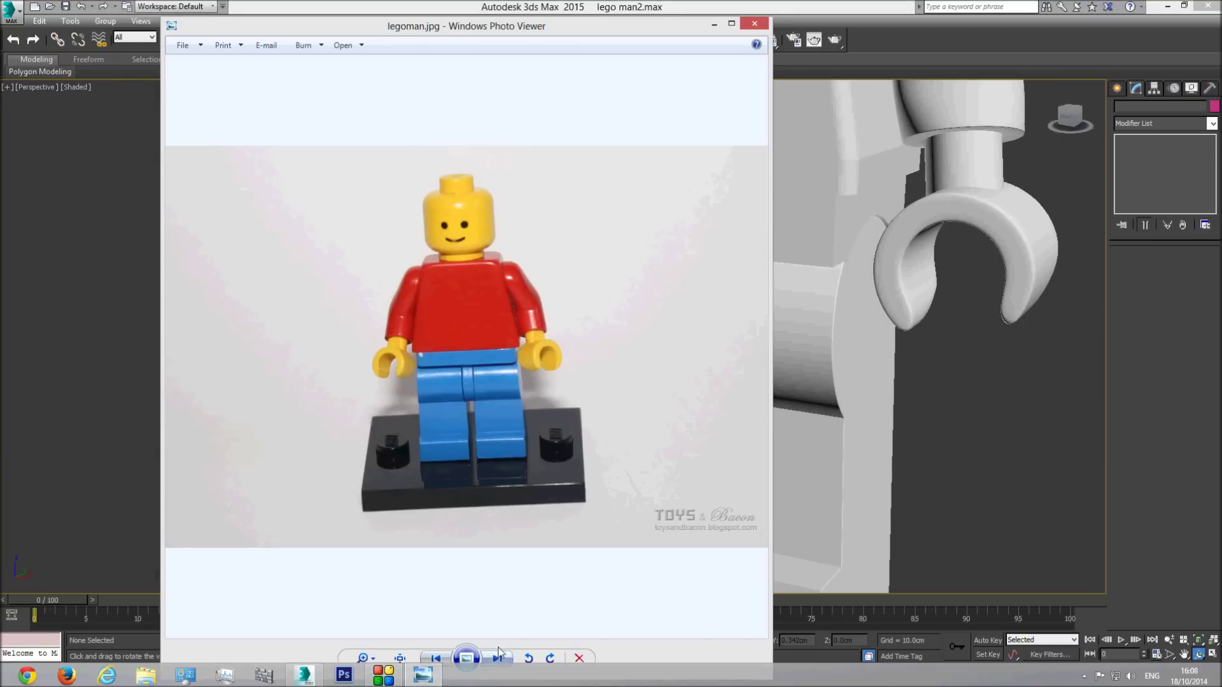
scroll(463, 444, up, 3)
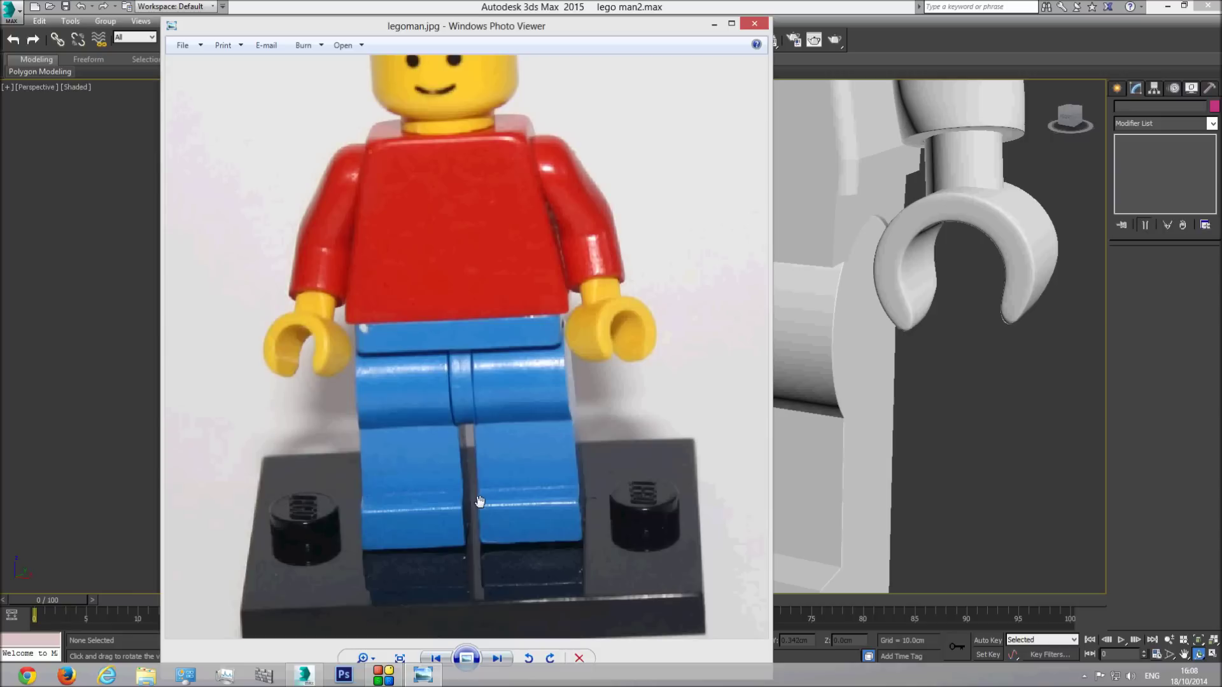
scroll(592, 331, down, 4)
click(789, 6)
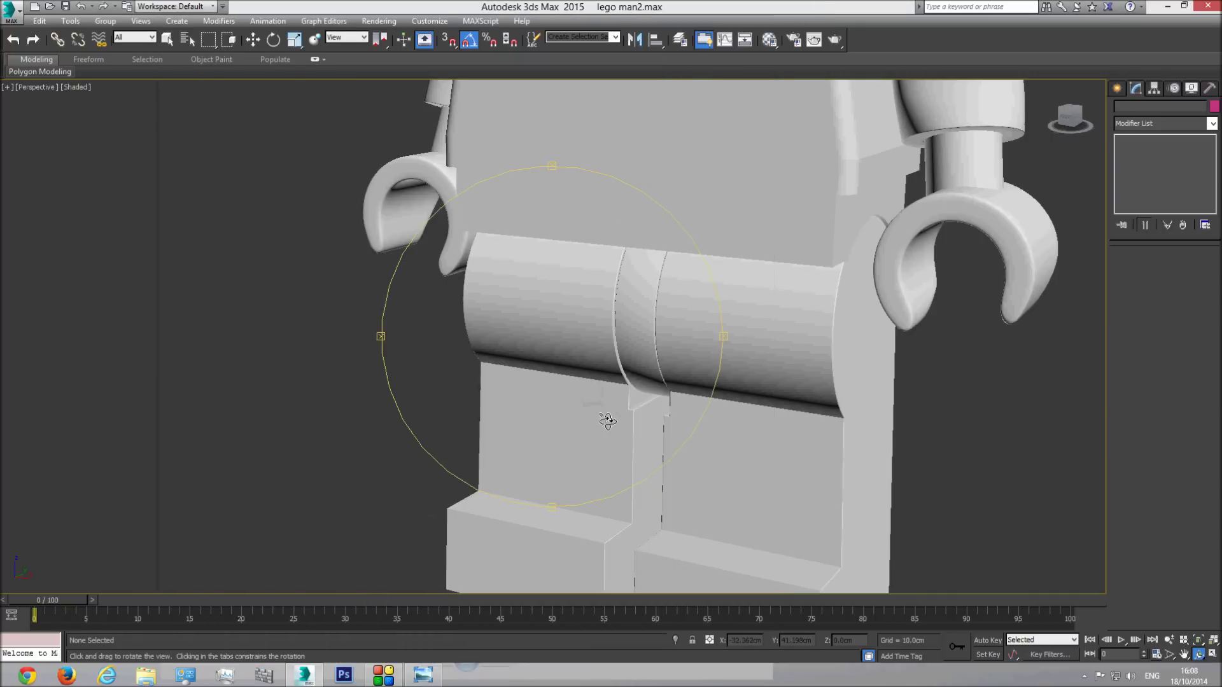
Show edged faces in the Perspective view, and isolate the hip block between the upper body and the legs
scroll(621, 405, down, 5)
middle_drag(613, 382, 621, 410)
scroll(611, 404, up, 3)
drag(564, 396, 665, 385)
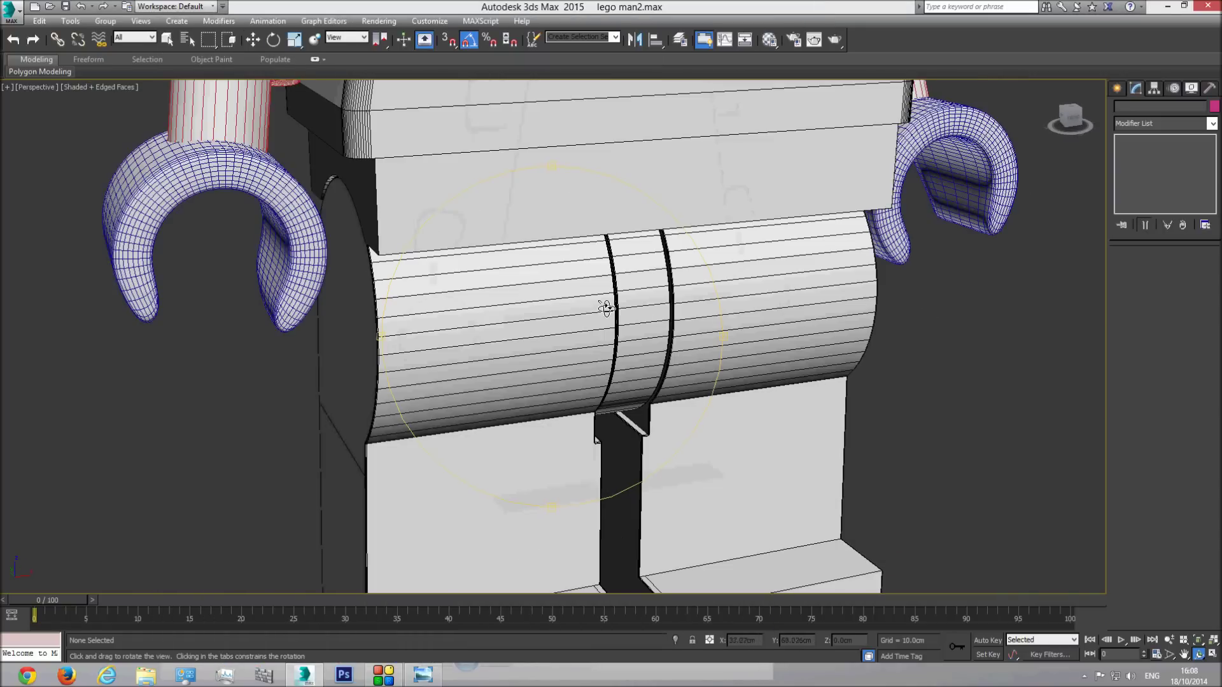
key(w)
click(625, 169)
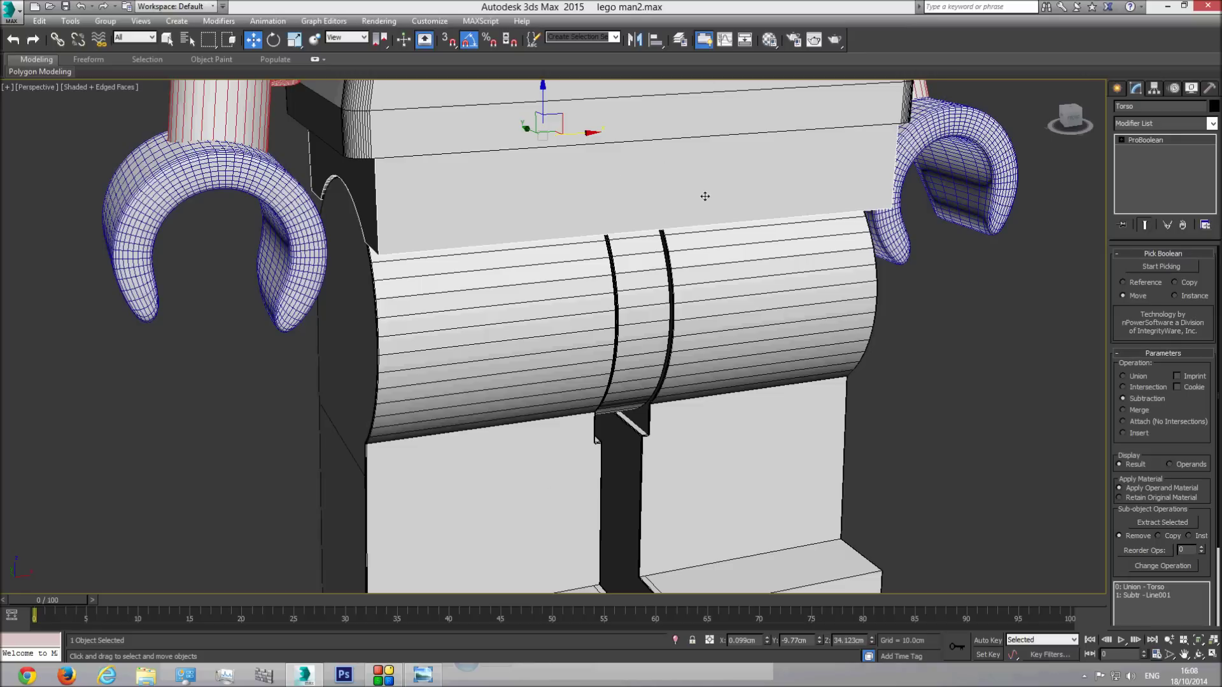
right_click(682, 179)
click(708, 68)
middle_drag(638, 303, 783, 298)
Add an Edit Poly modifier to the hip block and select all of its edges at Edge level
right_click(839, 306)
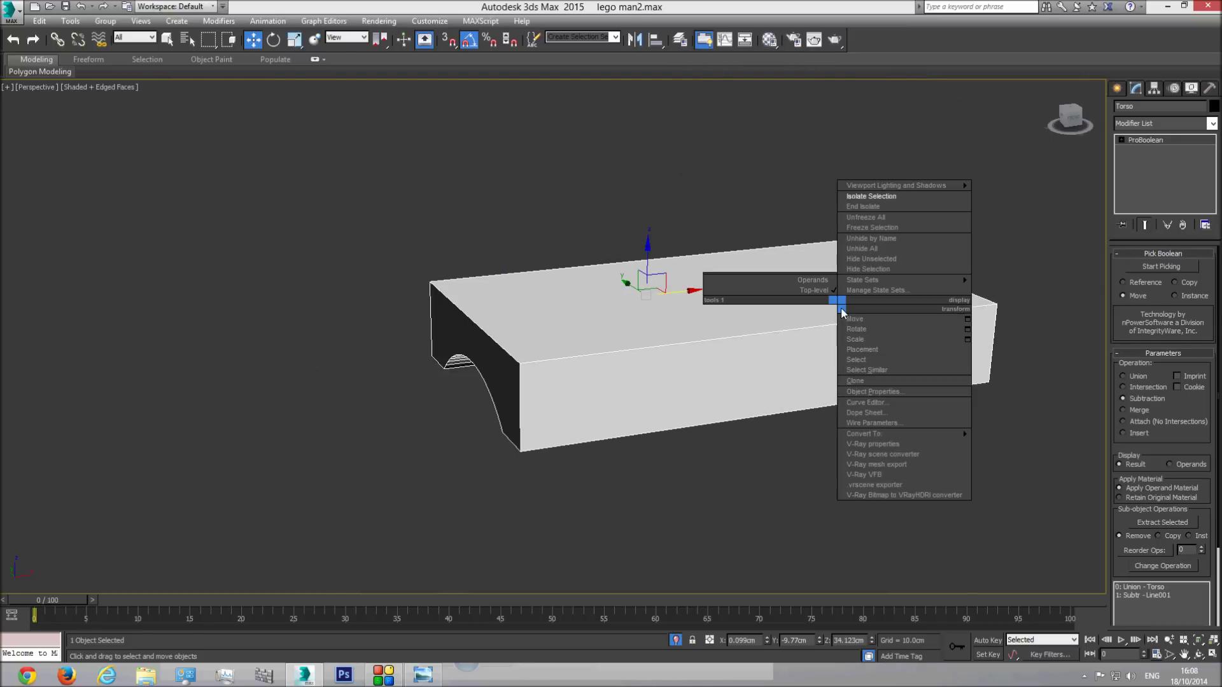
click(1212, 124)
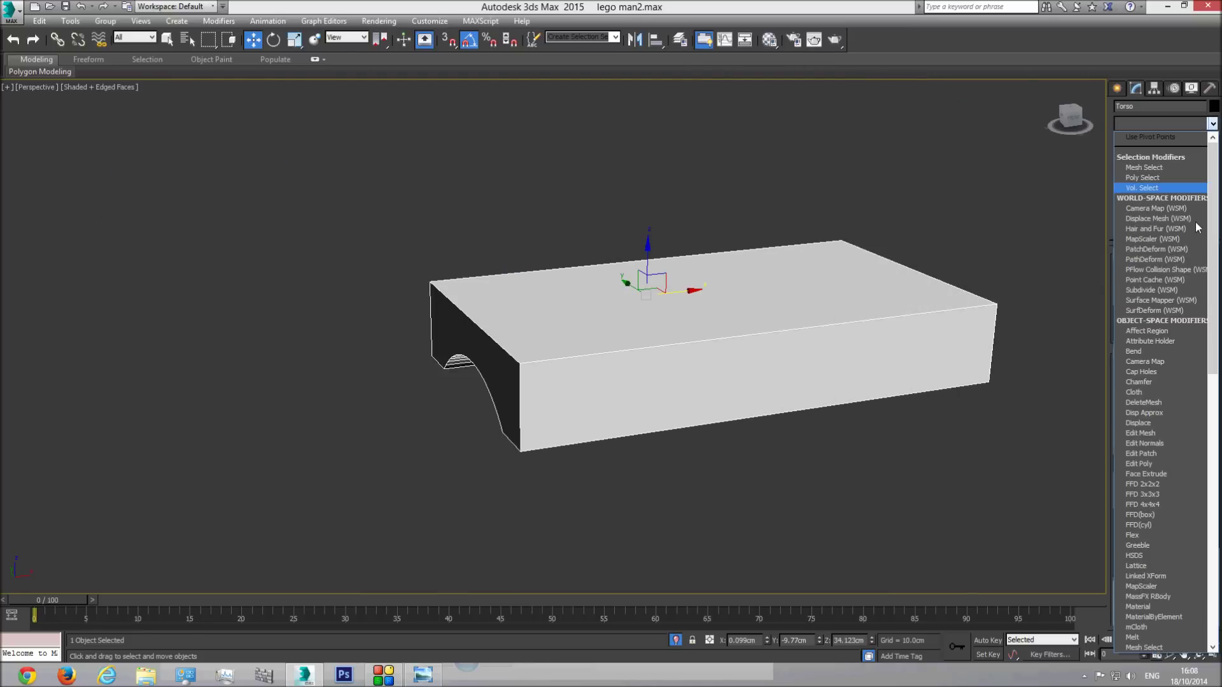
click(1153, 464)
click(1147, 353)
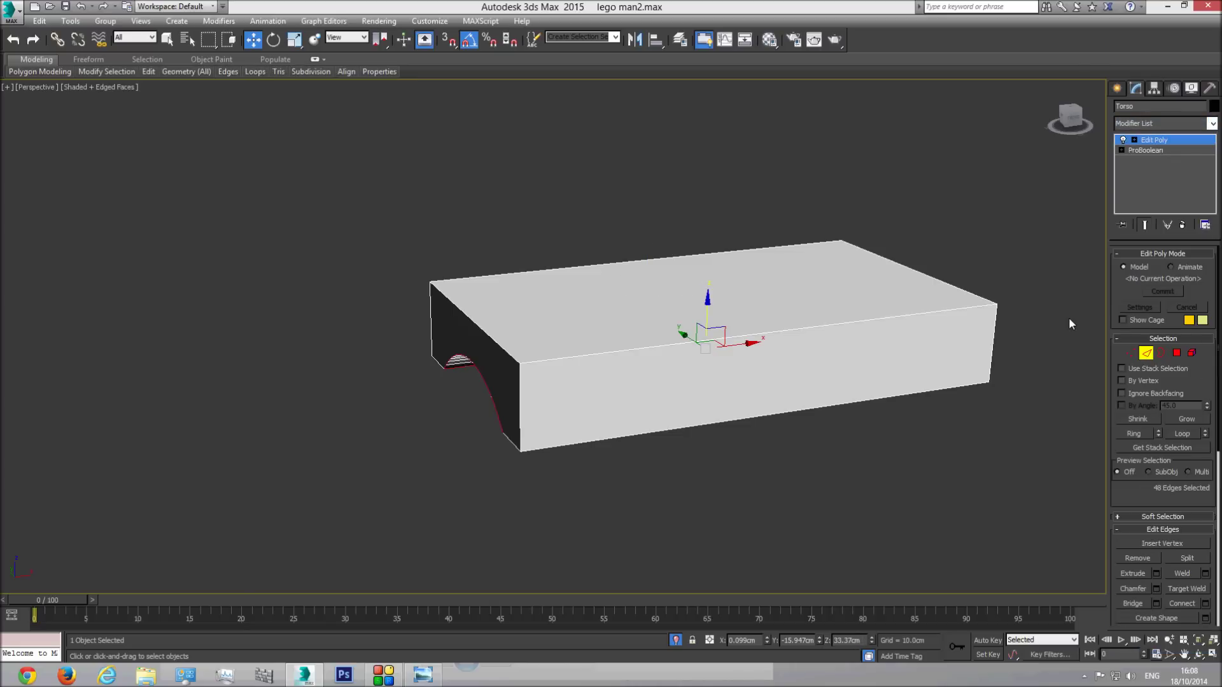
key(ctrl+a)
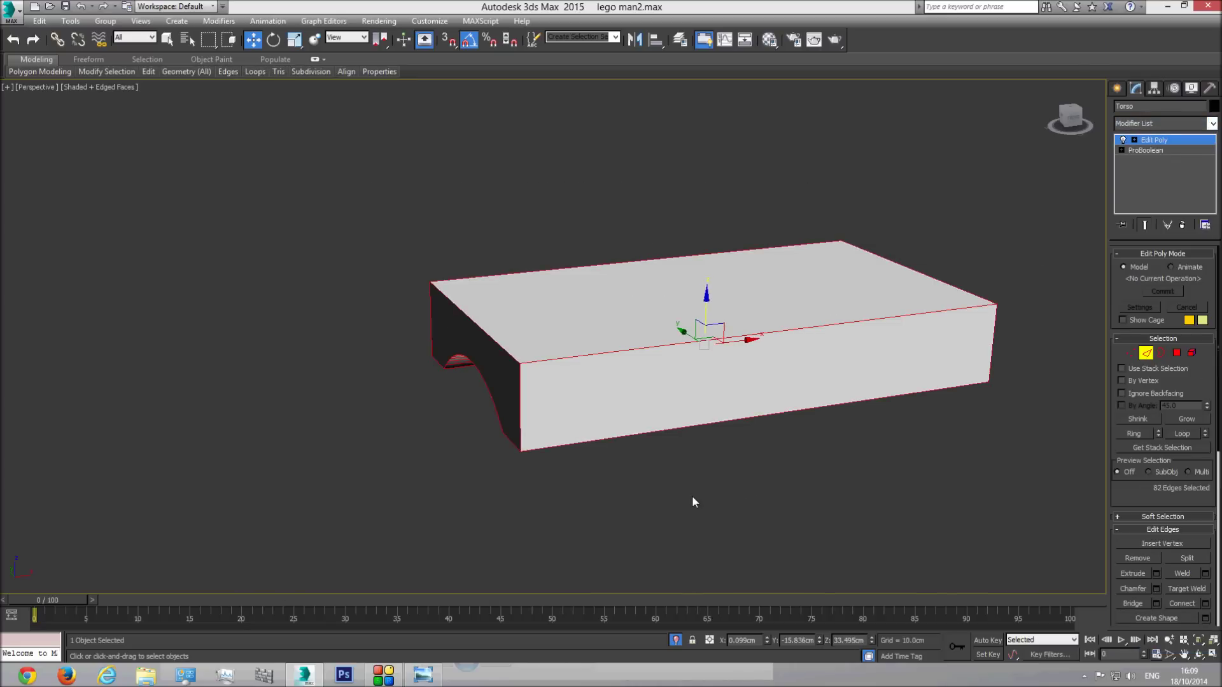
In the wireframe Top view, deselect the inner lengthwise edges of the hip block's arched cutout, keeping the outline edges selected
key(f)
key(l)
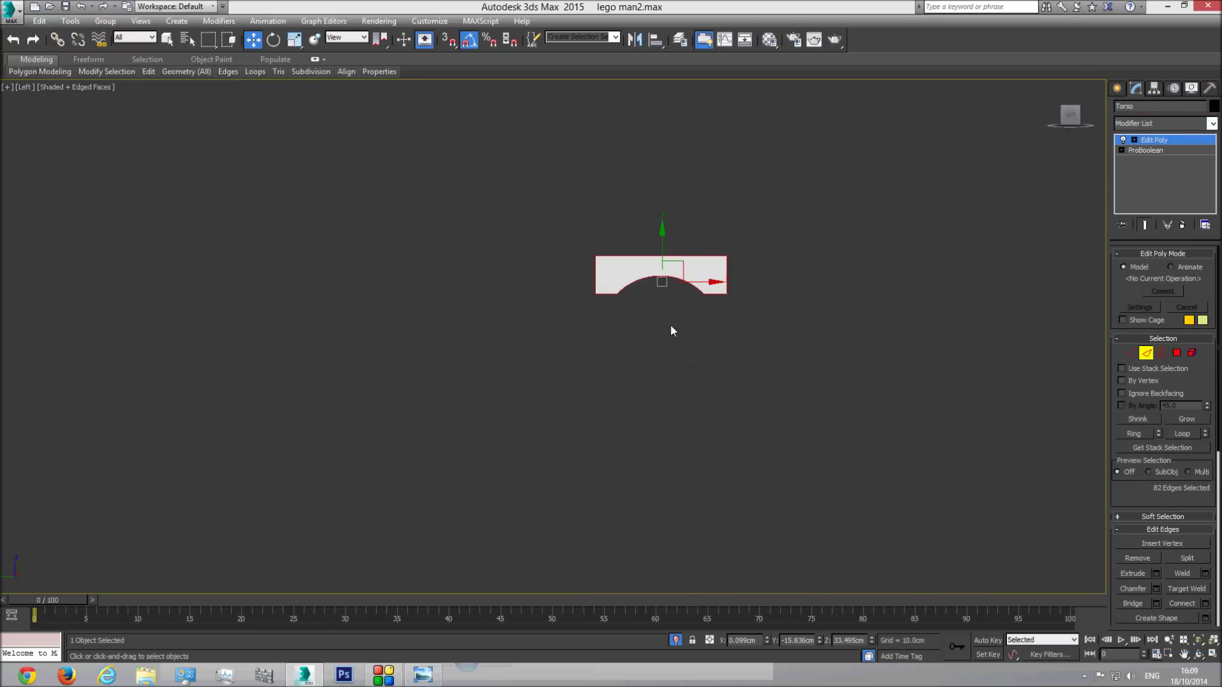
scroll(666, 368, up, 3)
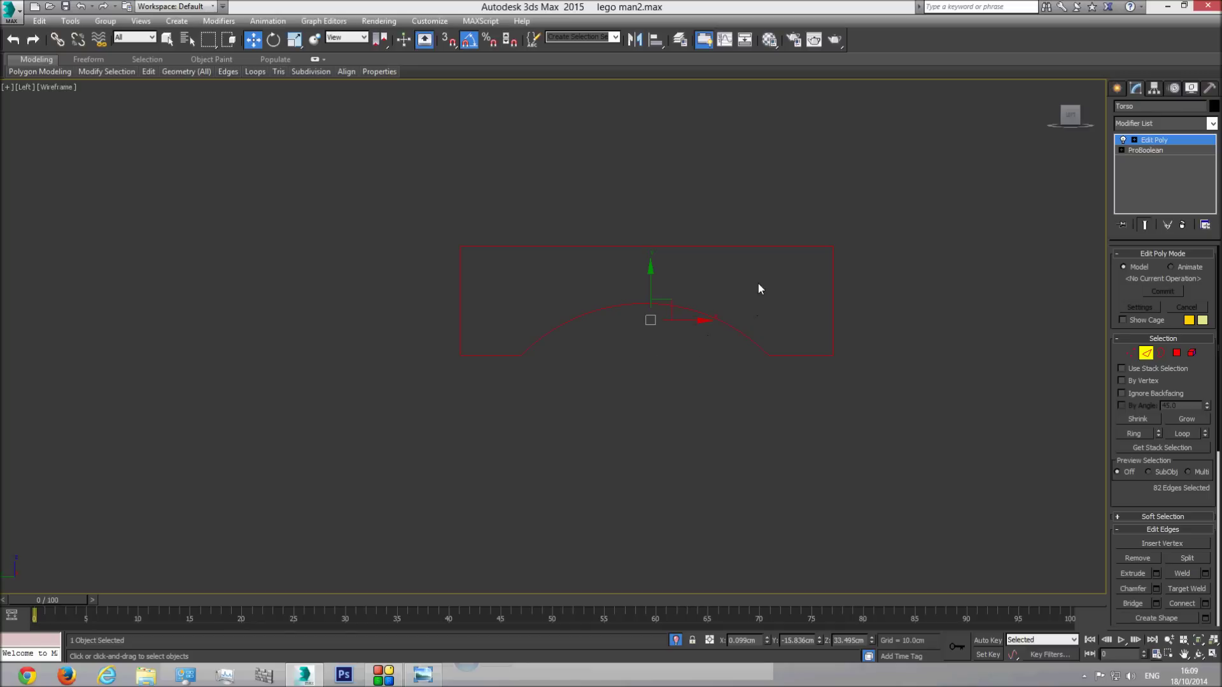
click(63, 86)
click(26, 87)
key(t)
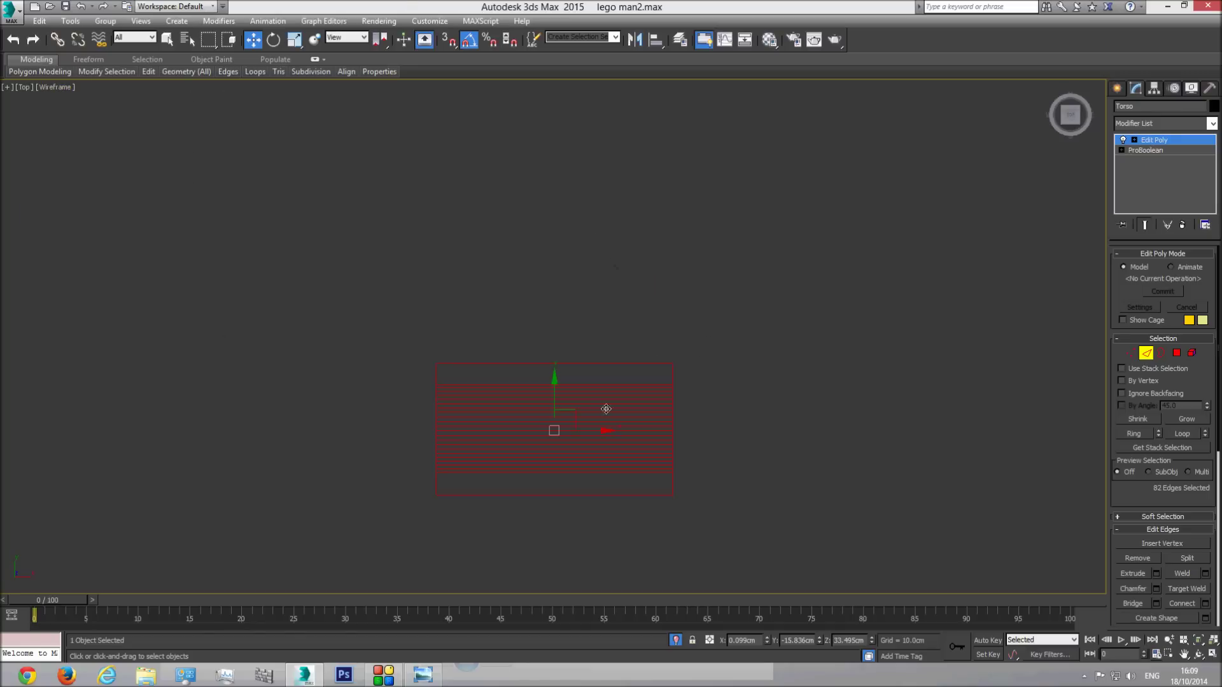
click(167, 40)
scroll(536, 380, up, 5)
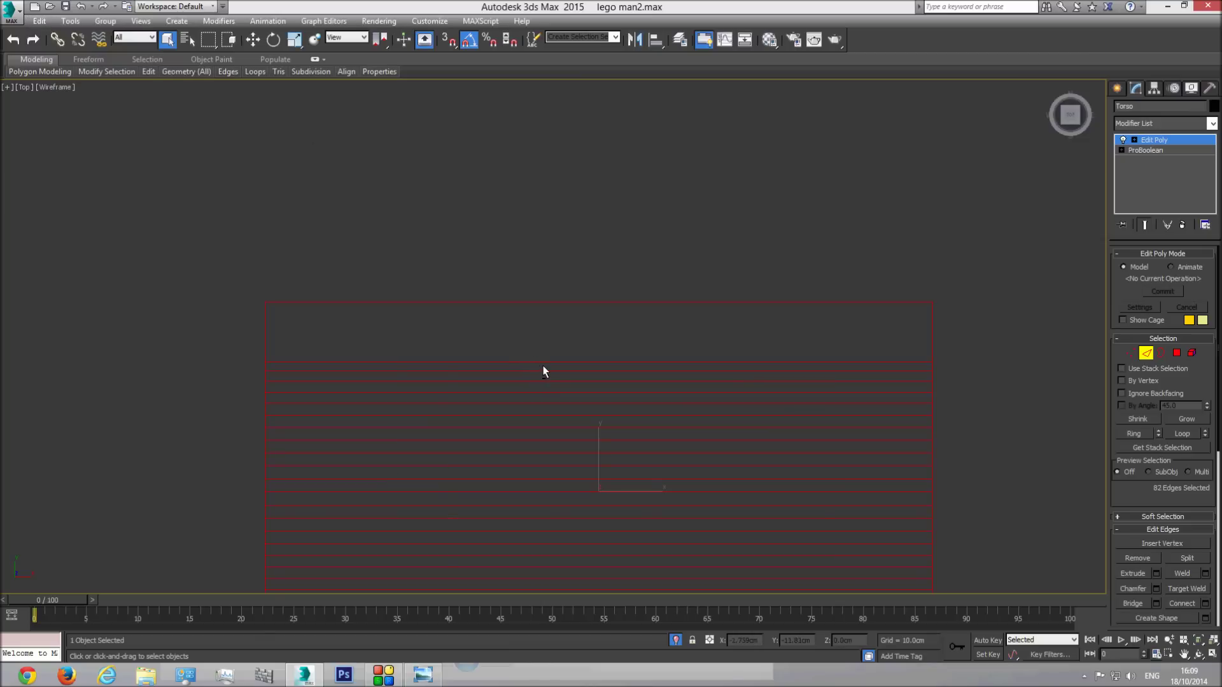
scroll(662, 559, down, 1)
drag(662, 560, 695, 552)
key(ctrl+z)
middle_drag(704, 531, 679, 399)
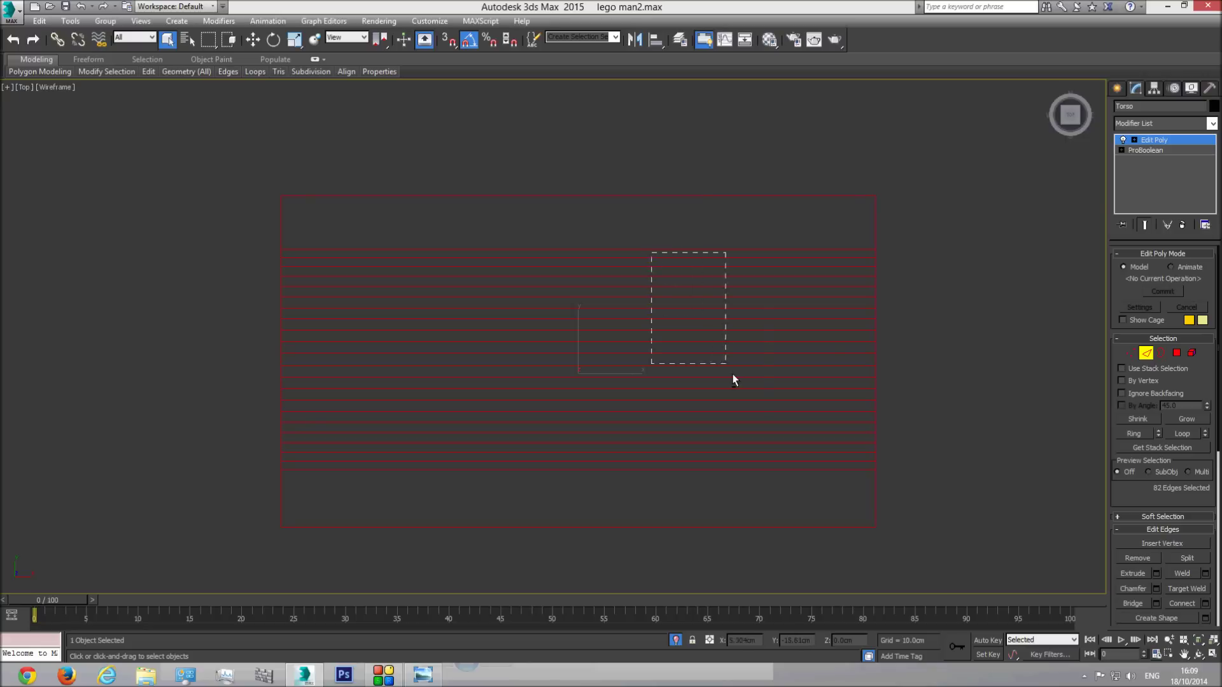
drag(771, 466, 771, 467)
Return to the shaded Perspective view and examine the edge selection around the hip block
key(p)
click(1199, 643)
click(1199, 654)
mouse_move(723, 433)
mouse_down()
mouse_move(491, 218)
mouse_move(485, 144)
mouse_up()
key(F3)
mouse_move(532, 452)
mouse_down()
mouse_move(526, 309)
mouse_move(529, 334)
mouse_up()
middle_drag(575, 316, 579, 315)
mouse_move(580, 316)
mouse_down()
mouse_move(420, 345)
mouse_move(362, 338)
mouse_move(342, 239)
mouse_up()
drag(671, 296, 317, 672)
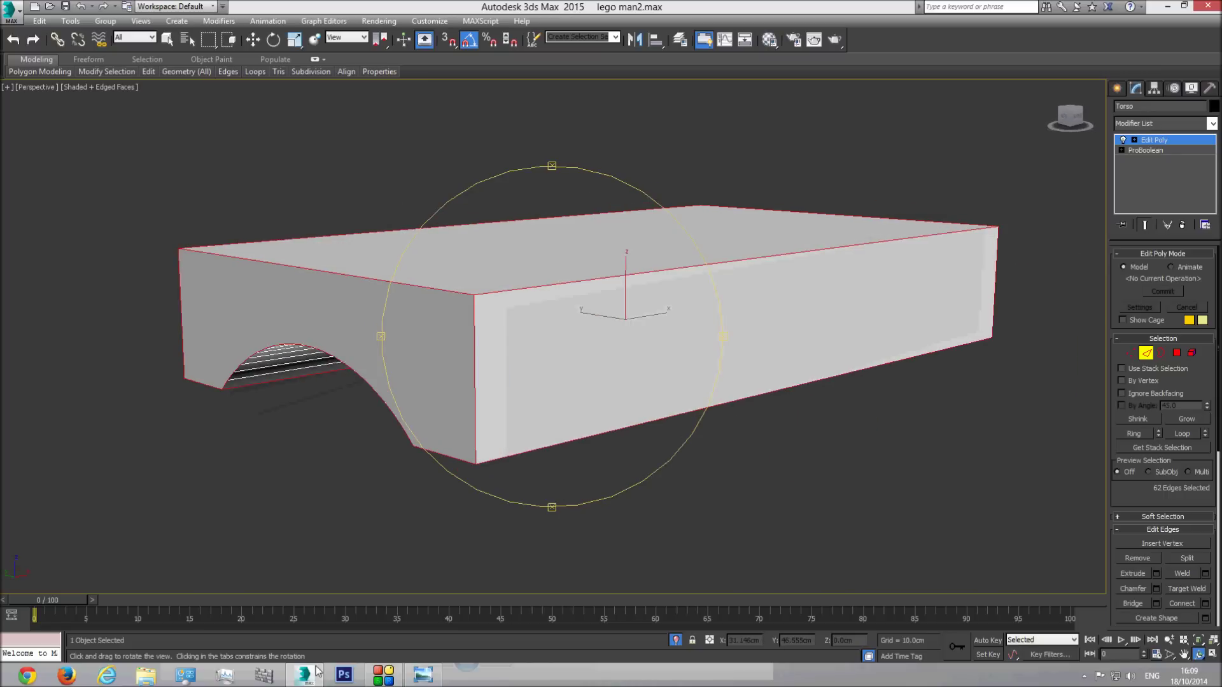
Compare the hip block's edges with the hip area in the legoman.jpg reference photo
click(424, 675)
scroll(475, 382, up, 5)
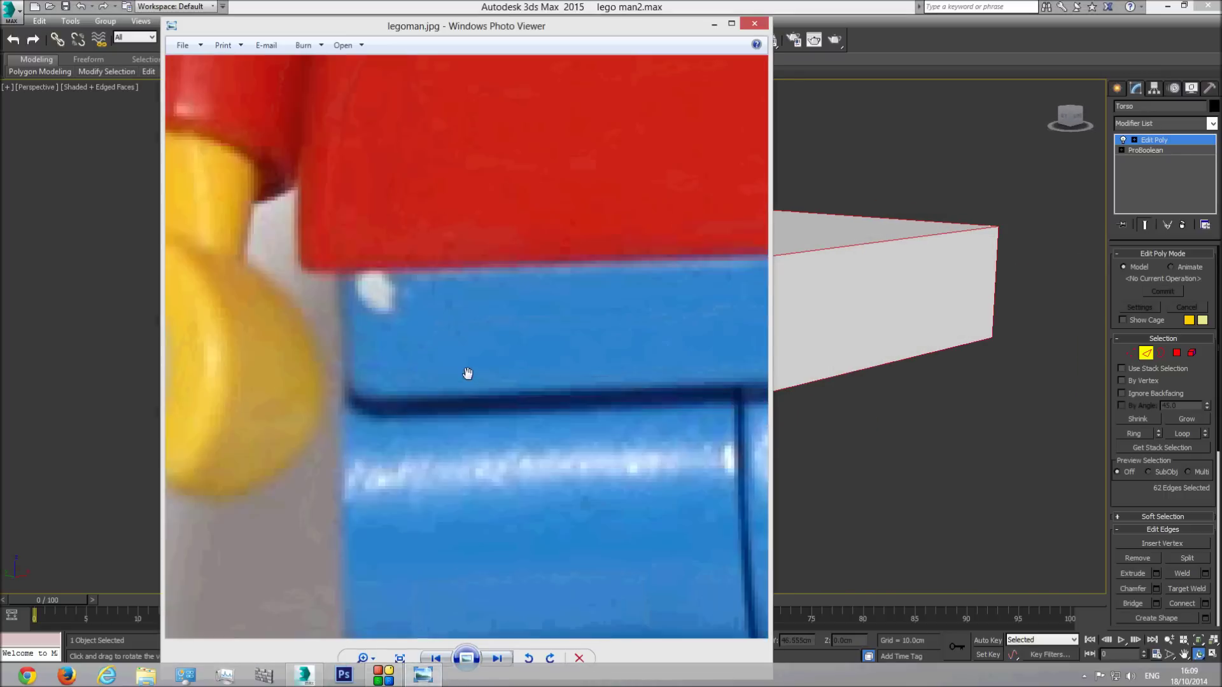
scroll(482, 358, down, 3)
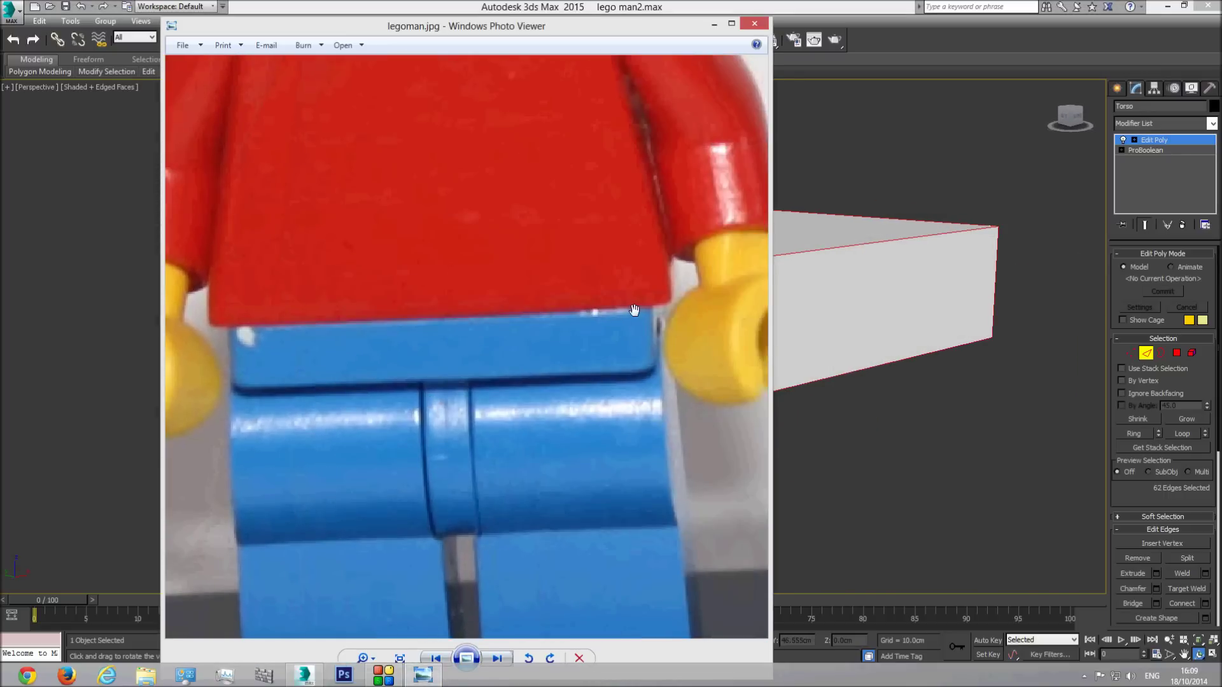
click(851, 5)
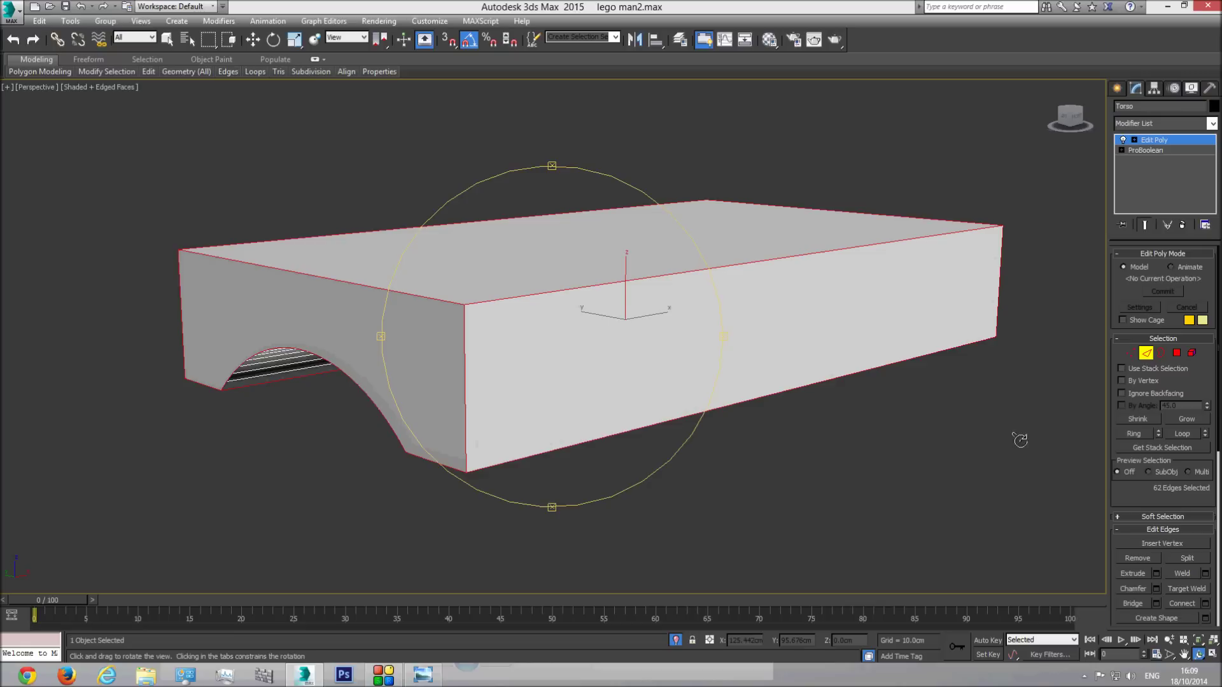
Try a 0.05 cm chamfer with 3 segments on the selected hip block edges
click(1156, 590)
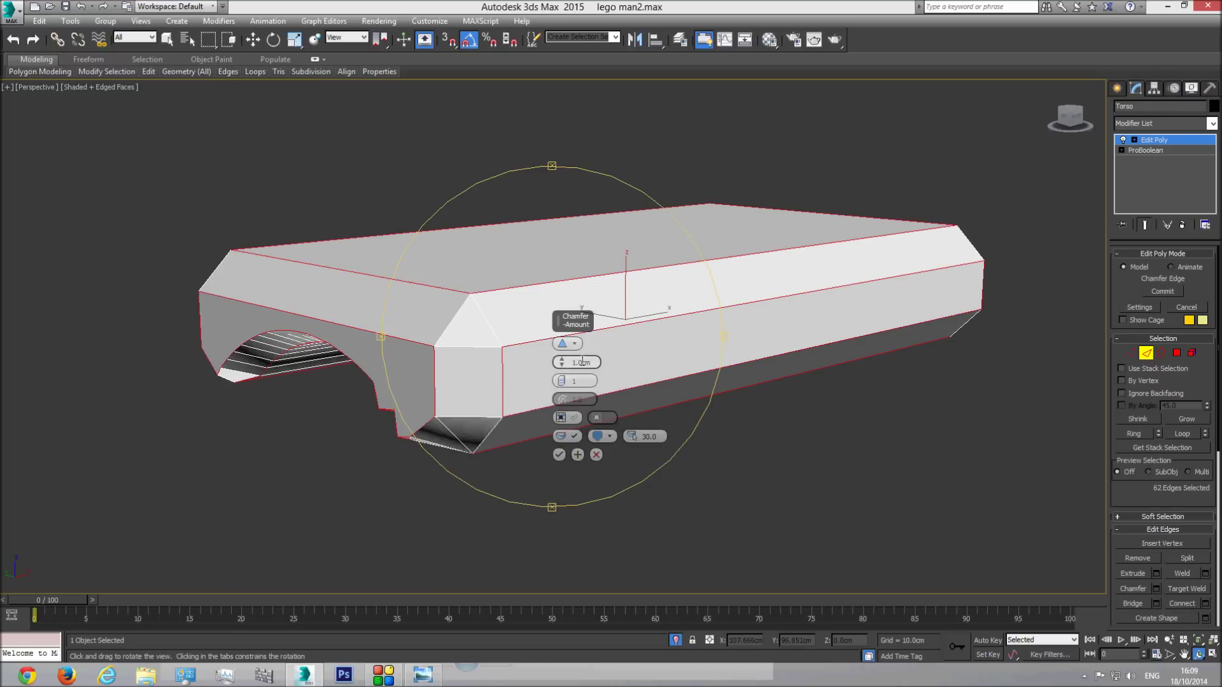
text(0.1)
key(Return)
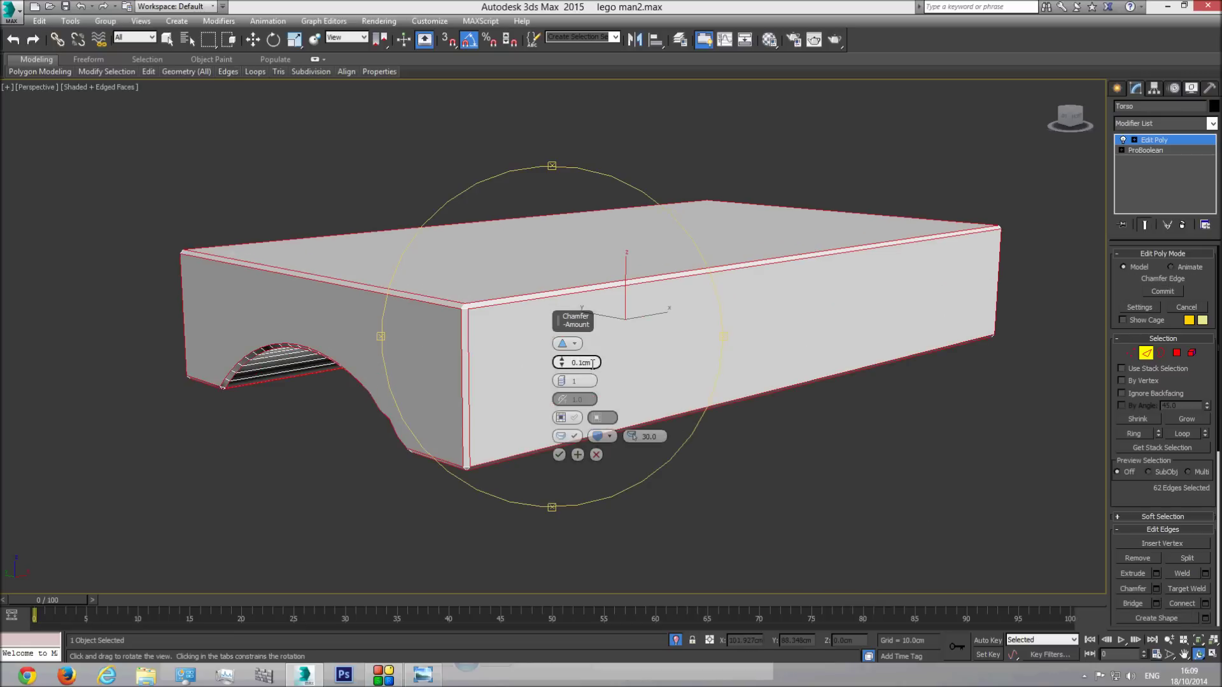
text(0.05)
key(Return)
alt+middle_drag(447, 380, 526, 337)
alt+middle_drag(452, 320, 554, 366)
click(562, 379)
click(562, 379)
mouse_move(480, 372)
mouse_down()
mouse_move(455, 385)
mouse_move(499, 389)
mouse_up()
scroll(776, 238, up, 3)
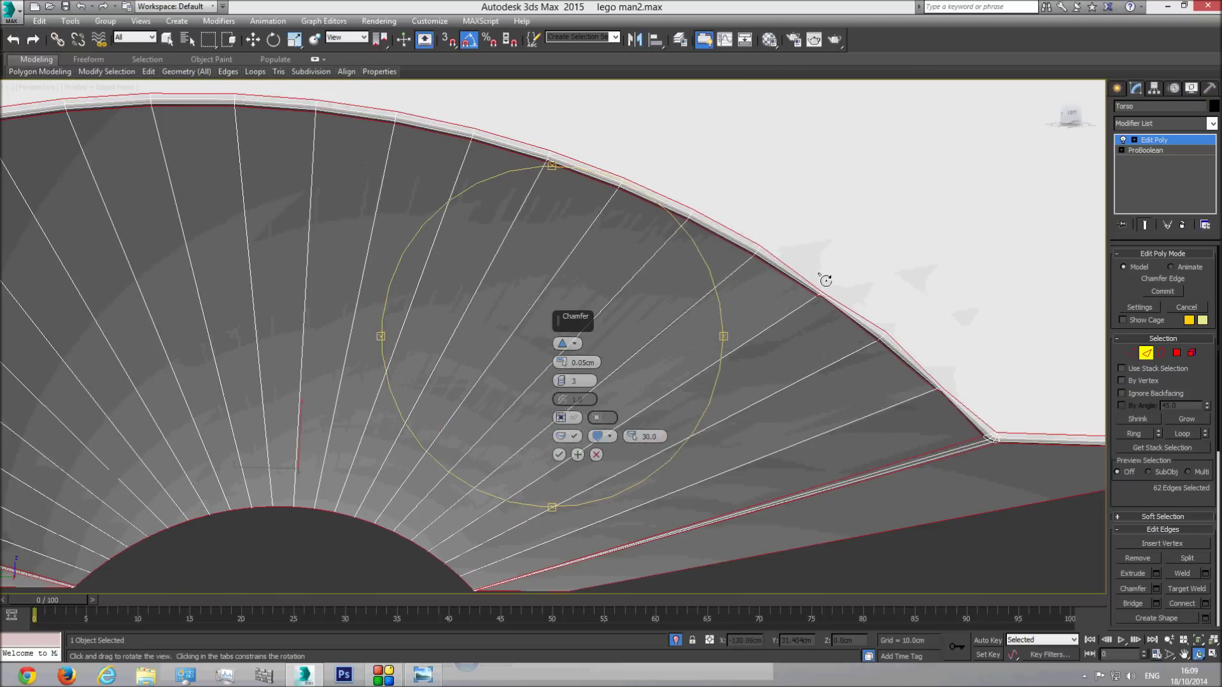
click(596, 456)
Examine the vertices along the near rim of the arched cutout in wireframe and shaded display
scroll(556, 396, down, 3)
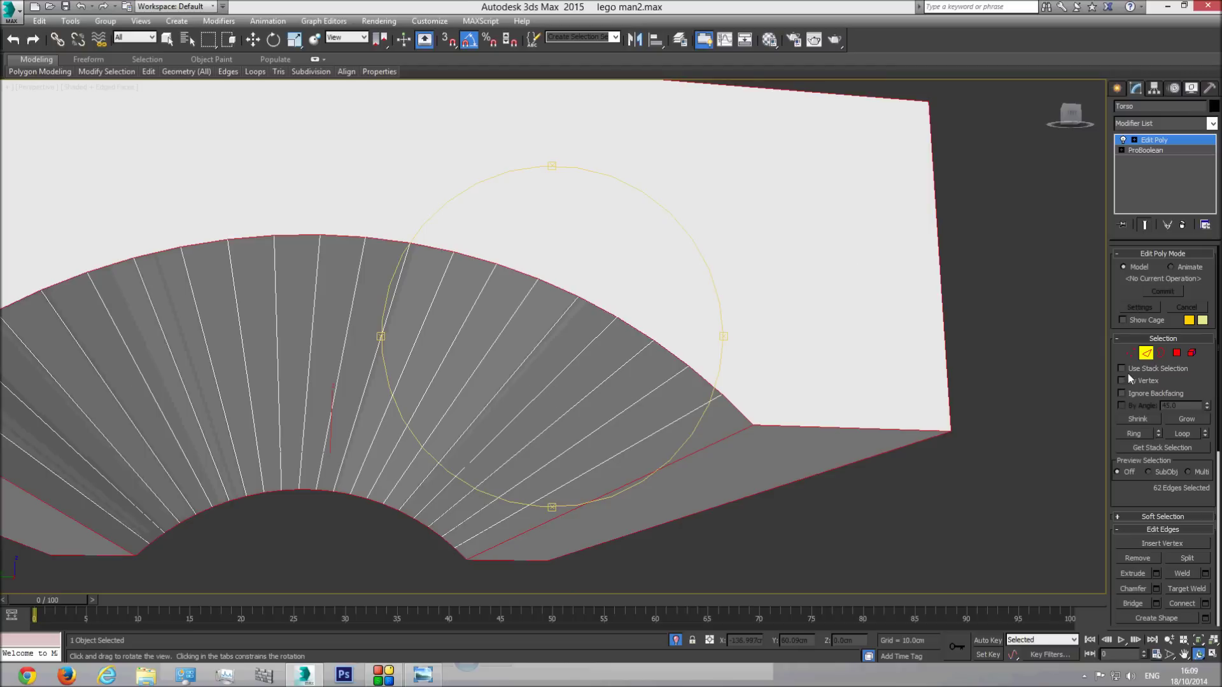
ctrl+click(1132, 354)
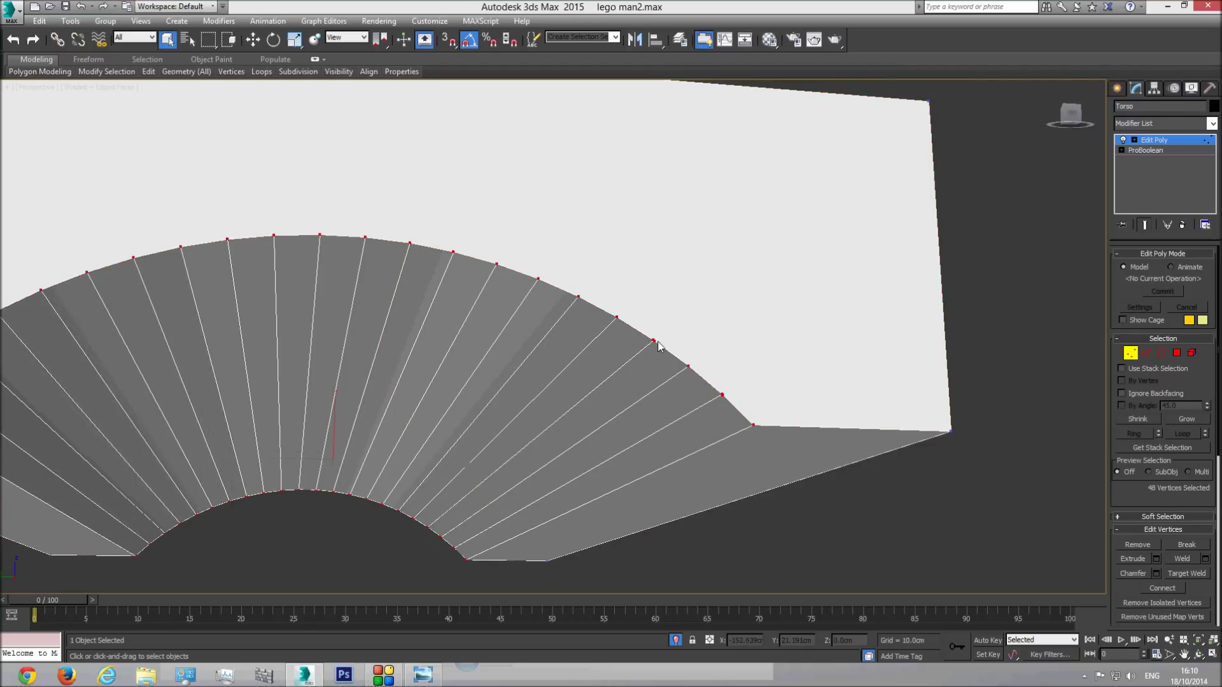
scroll(655, 344, up, 8)
key(F3)
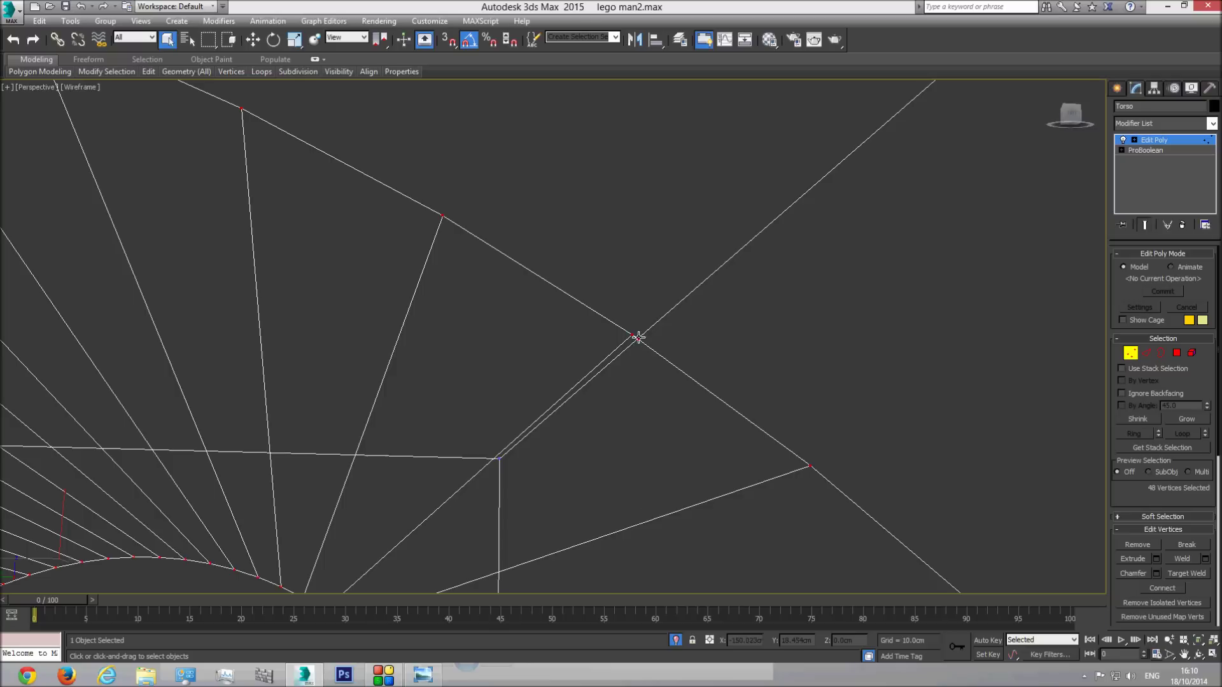
click(639, 340)
middle_drag(636, 349, 659, 373)
scroll(659, 373, down, 1)
mouse_move(682, 302)
middle_down()
mouse_move(664, 347)
mouse_move(671, 322)
middle_up()
key(F3)
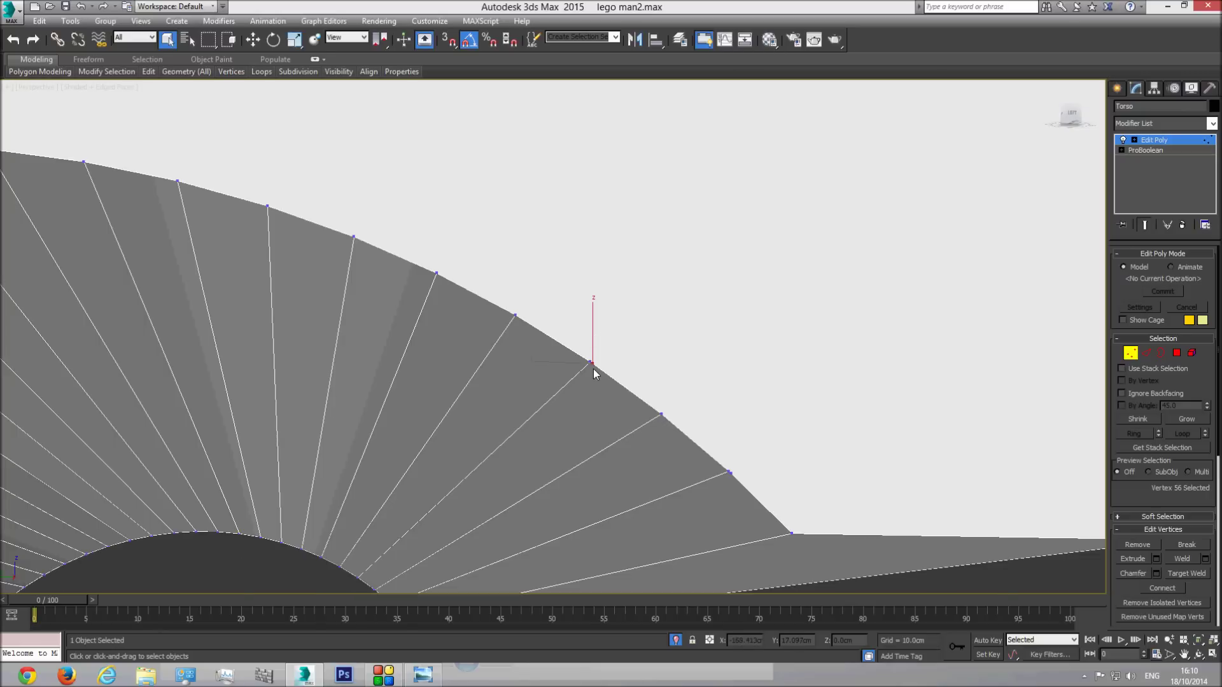
key(F3)
key(F3)
click(606, 373)
middle_drag(462, 309, 470, 297)
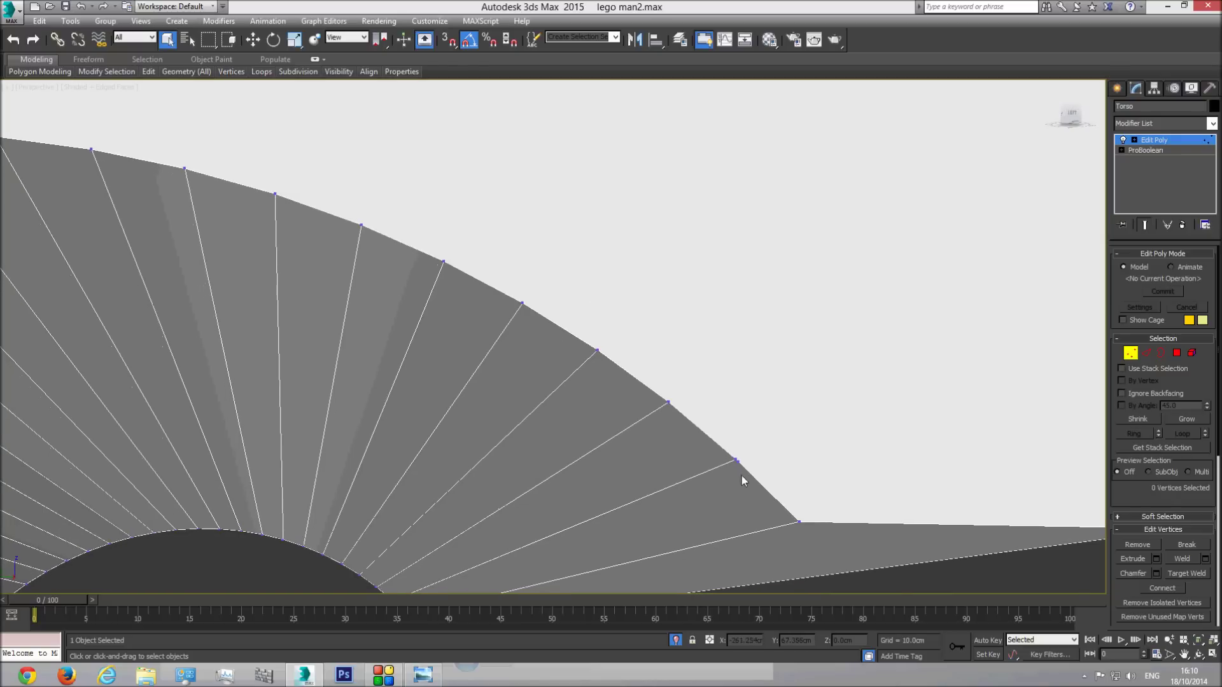
click(776, 475)
Examine the vertices along the far rim and at the lower corners of the arched cutout
middle_drag(593, 411, 996, 472)
middle_drag(621, 350, 964, 366)
middle_drag(682, 429, 612, 263)
middle_drag(385, 449, 439, 270)
scroll(326, 347, up, 7)
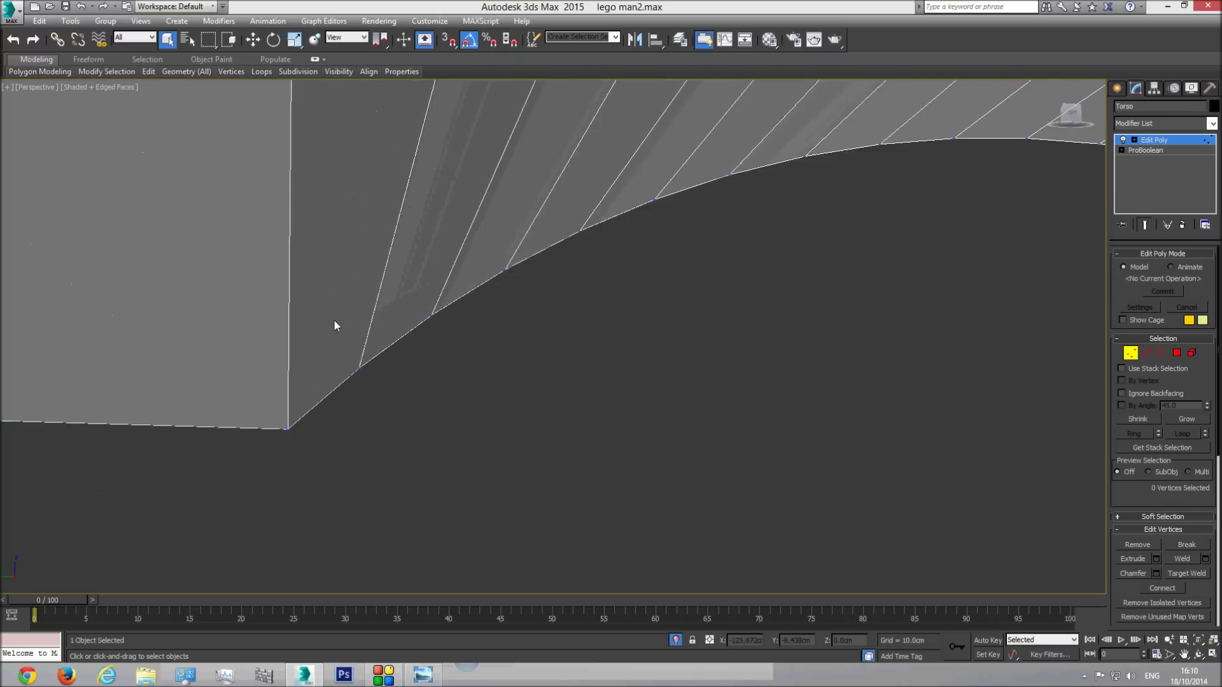
scroll(443, 376, down, 10)
scroll(516, 385, up, 6)
scroll(551, 387, down, 4)
middle_drag(551, 387, 514, 339)
click(1169, 640)
drag(485, 375, 487, 293)
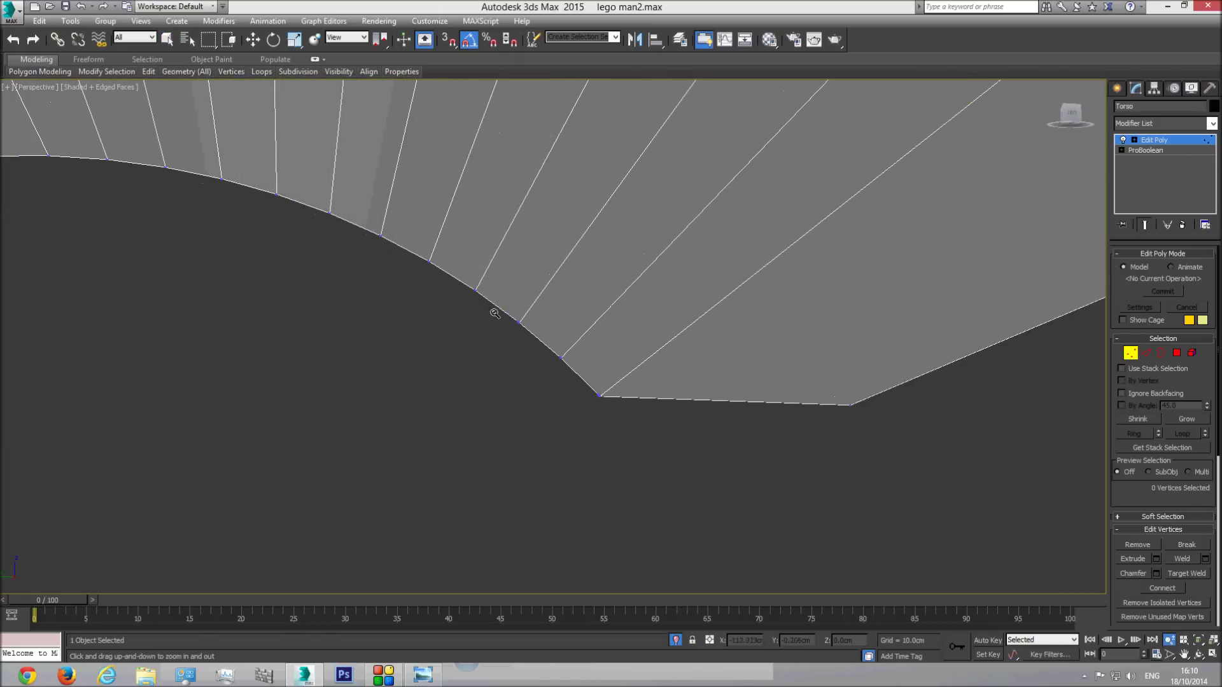
scroll(517, 327, up, 6)
scroll(516, 327, down, 2)
right_click(468, 308)
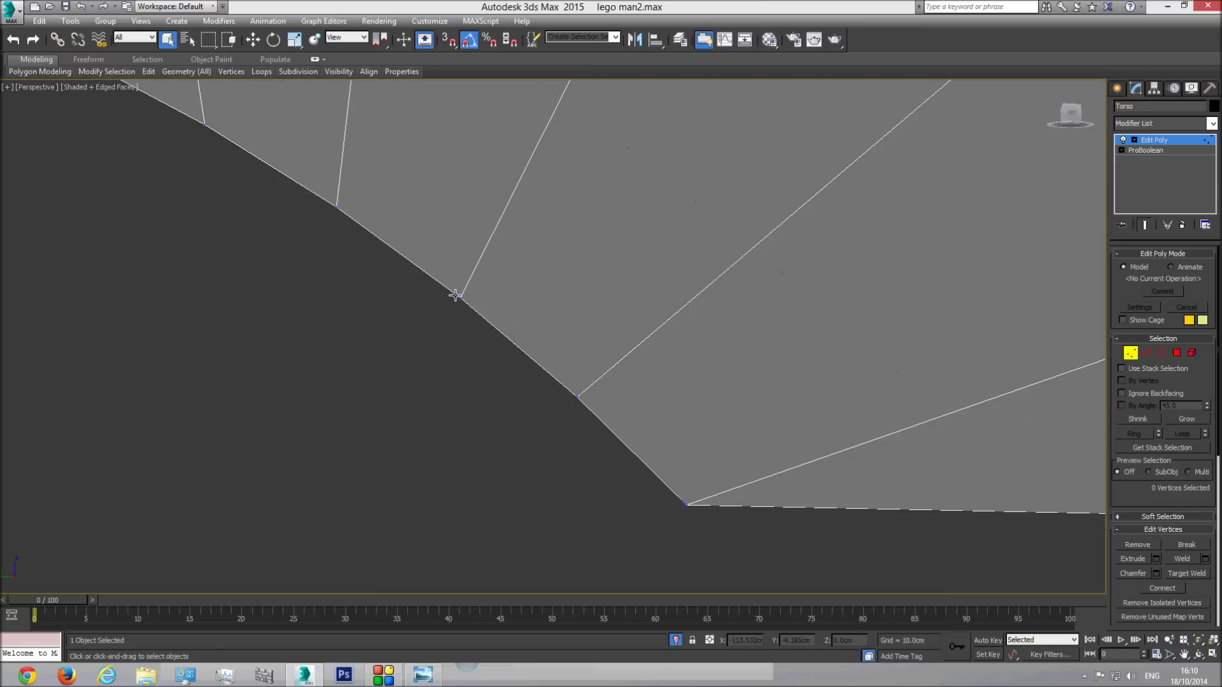
middle_drag(415, 338, 469, 338)
scroll(484, 344, down, 12)
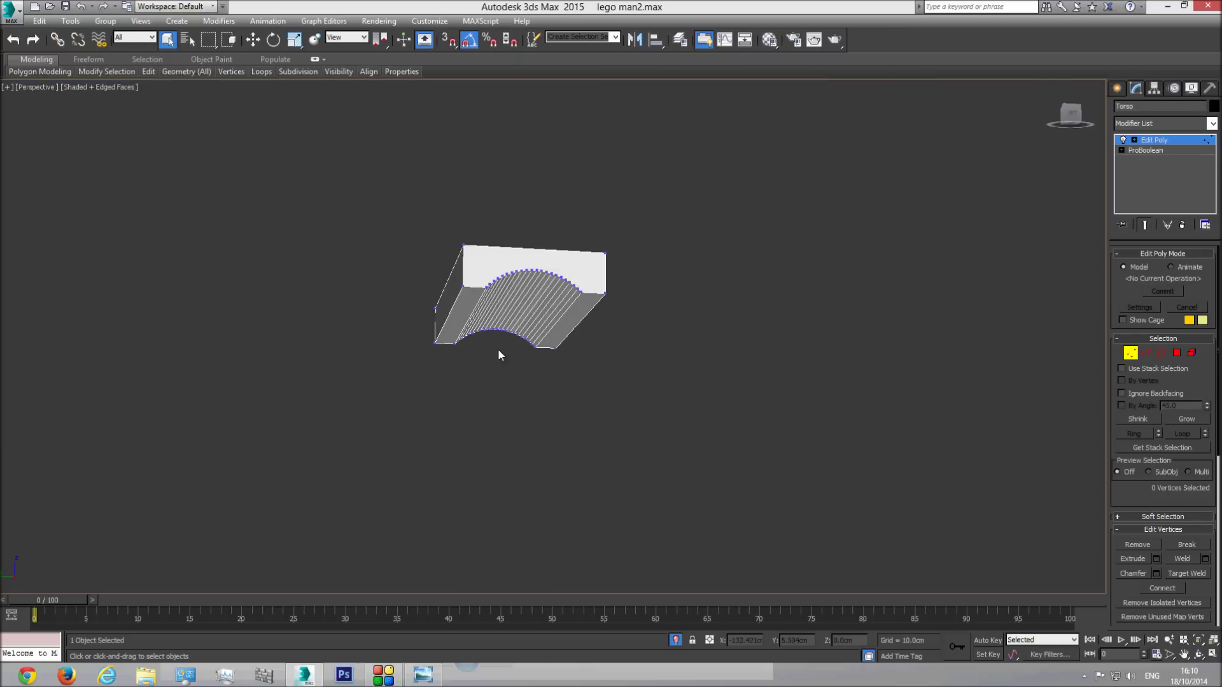
Examine the arched cutout's vertices from the opposite side of the hip block
click(1198, 654)
drag(845, 477, 402, 340)
scroll(463, 345, up, 6)
scroll(489, 346, up, 3)
middle_drag(428, 319, 431, 320)
scroll(431, 319, up, 5)
scroll(439, 328, down, 5)
click(1169, 640)
drag(517, 330, 276, 415)
click(1194, 656)
scroll(452, 314, down, 5)
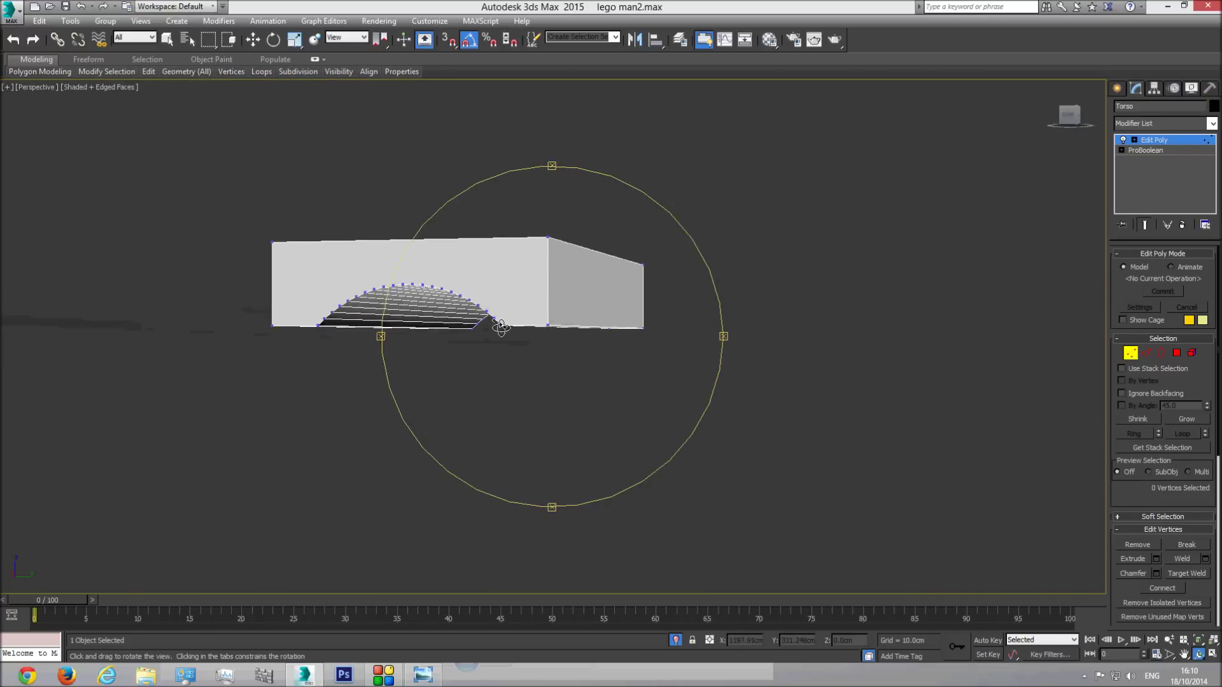
drag(499, 330, 280, 344)
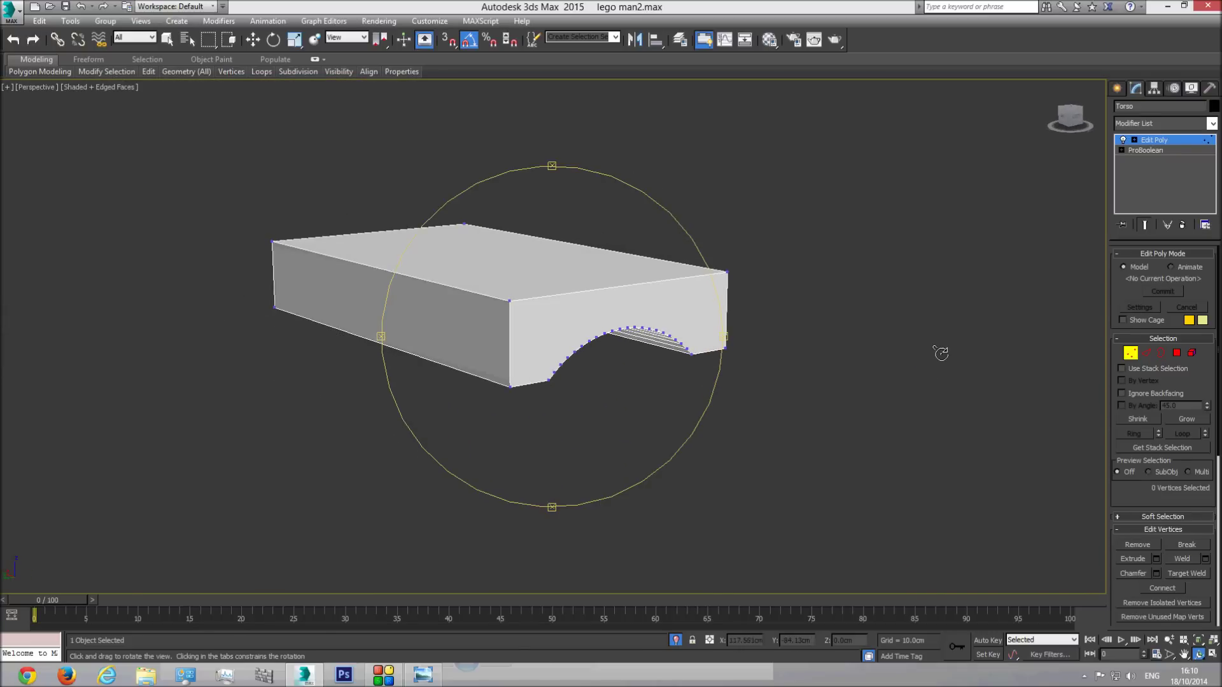
Preview the edge chamfer again and check the vertex where the arched cutout meets the hip block's flat underside
click(1147, 353)
click(1198, 655)
drag(536, 335, 719, 243)
click(1156, 589)
drag(772, 293, 878, 302)
middle_drag(682, 289, 878, 292)
drag(387, 272, 540, 201)
click(1130, 353)
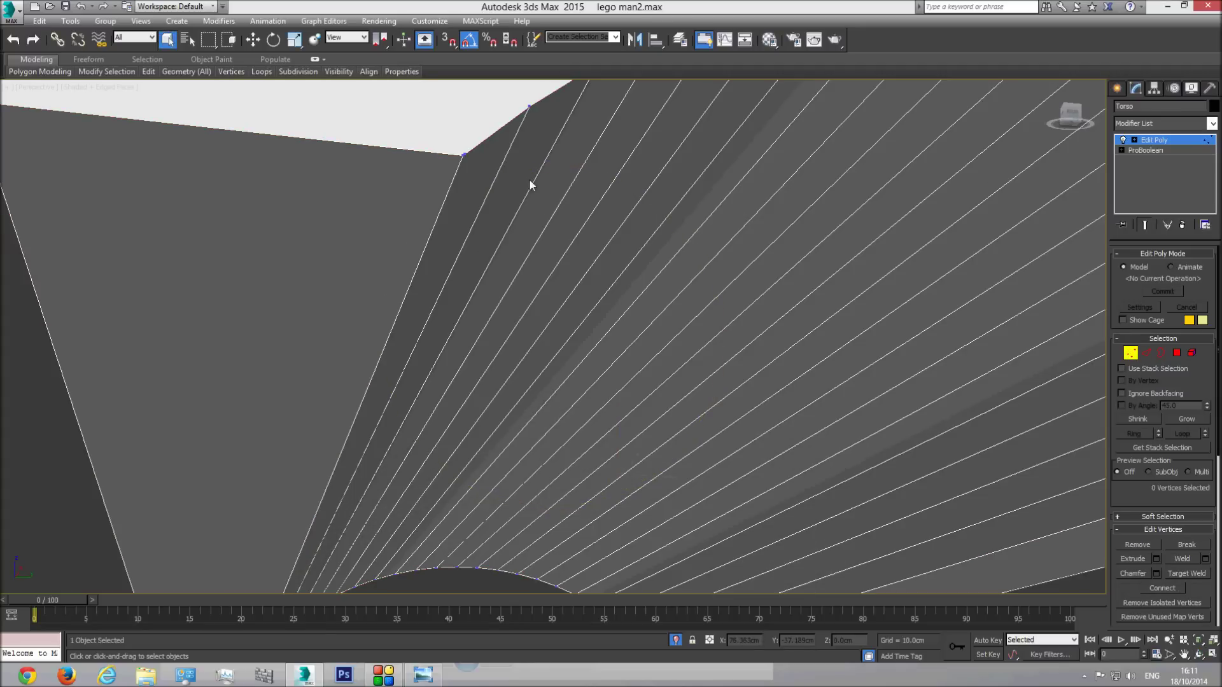
click(465, 153)
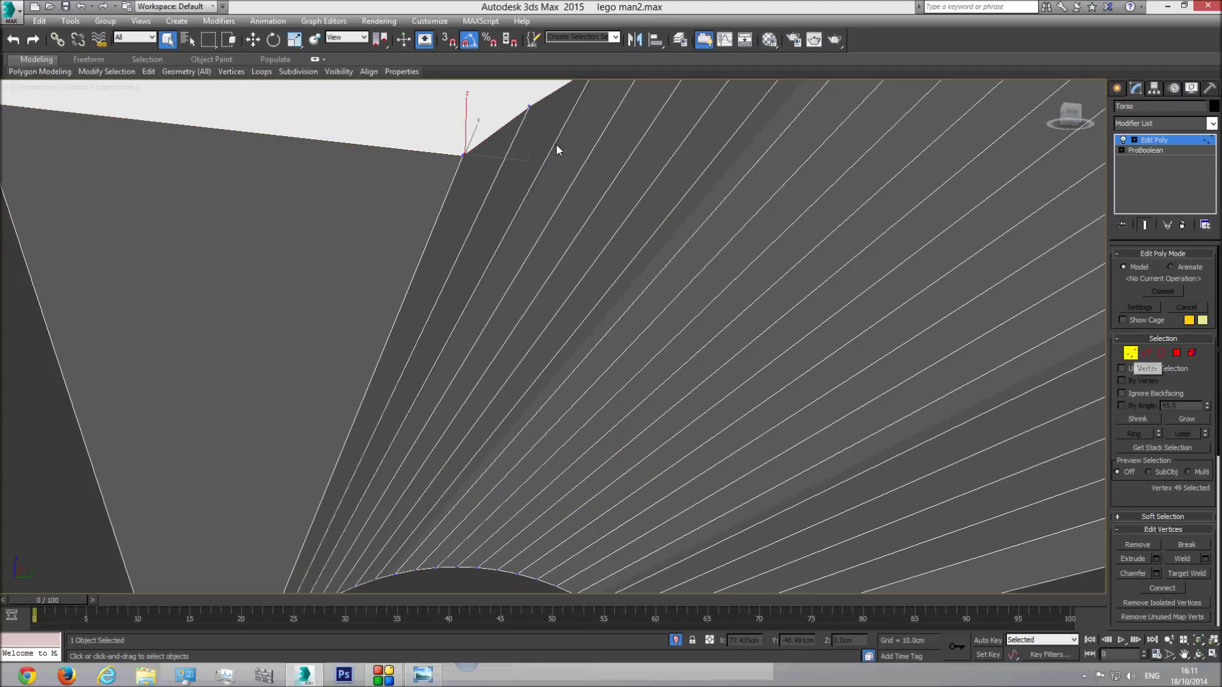
click(515, 184)
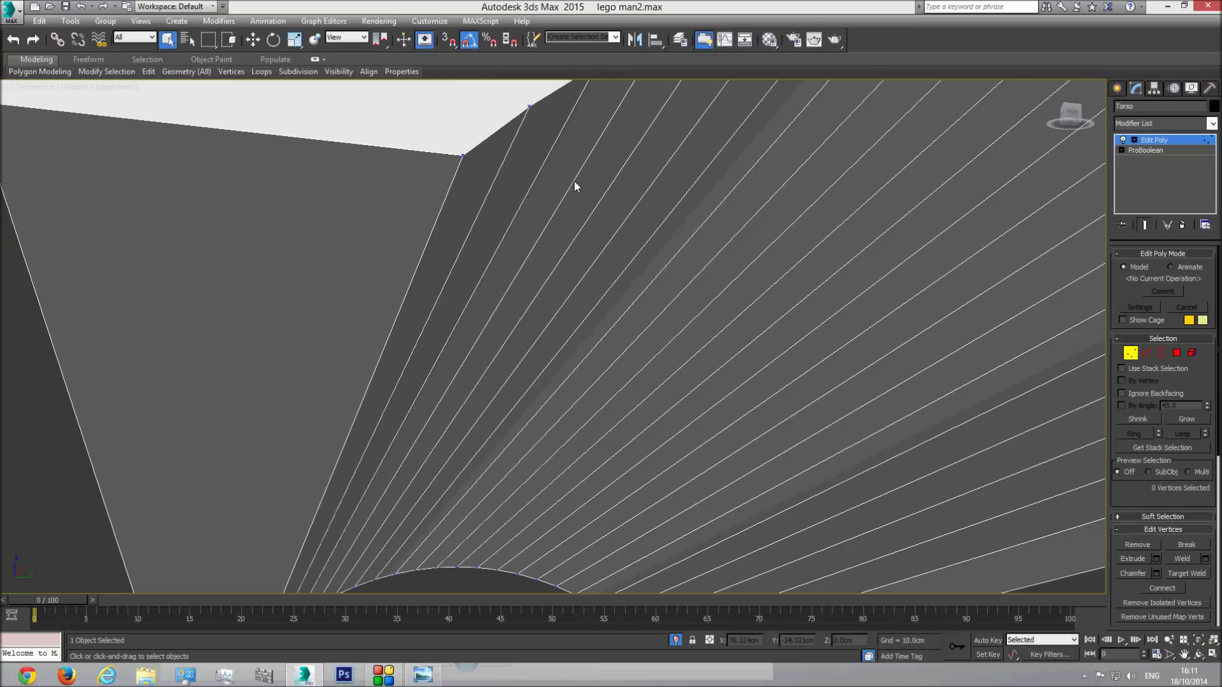
Chamfer the selected outline edges of the hip block by 0.05 cm
click(1147, 354)
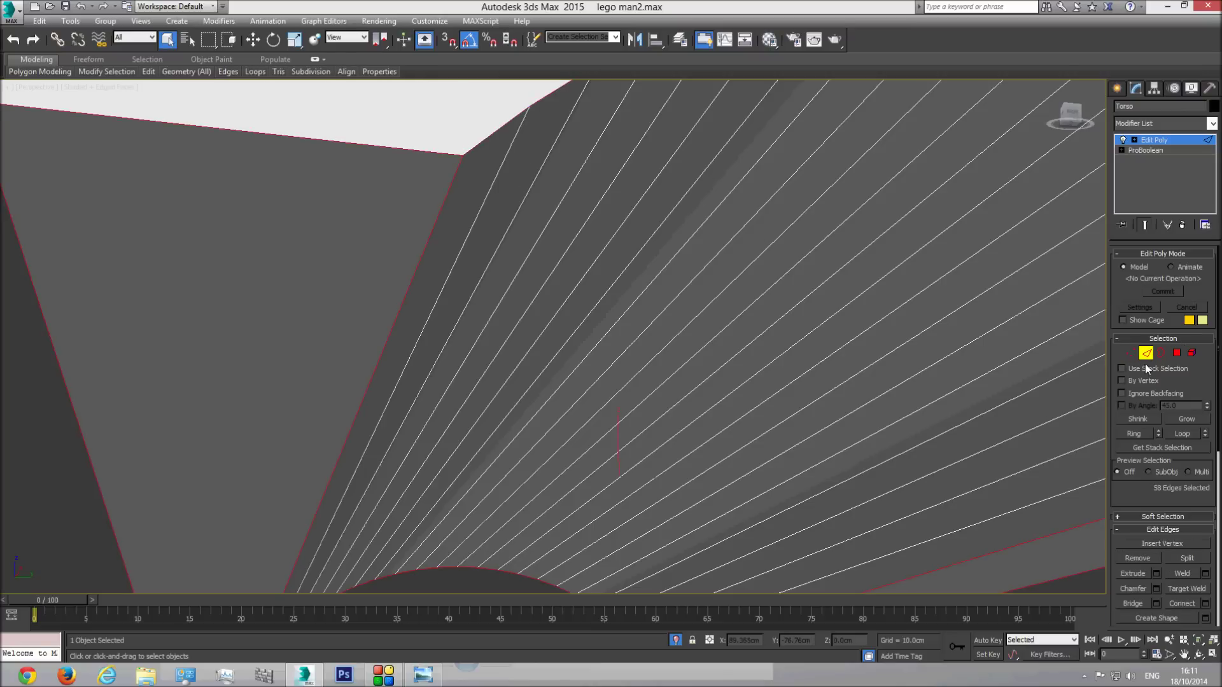
click(1155, 589)
middle_drag(749, 293, 643, 320)
scroll(643, 320, down, 6)
middle_drag(1024, 340, 865, 338)
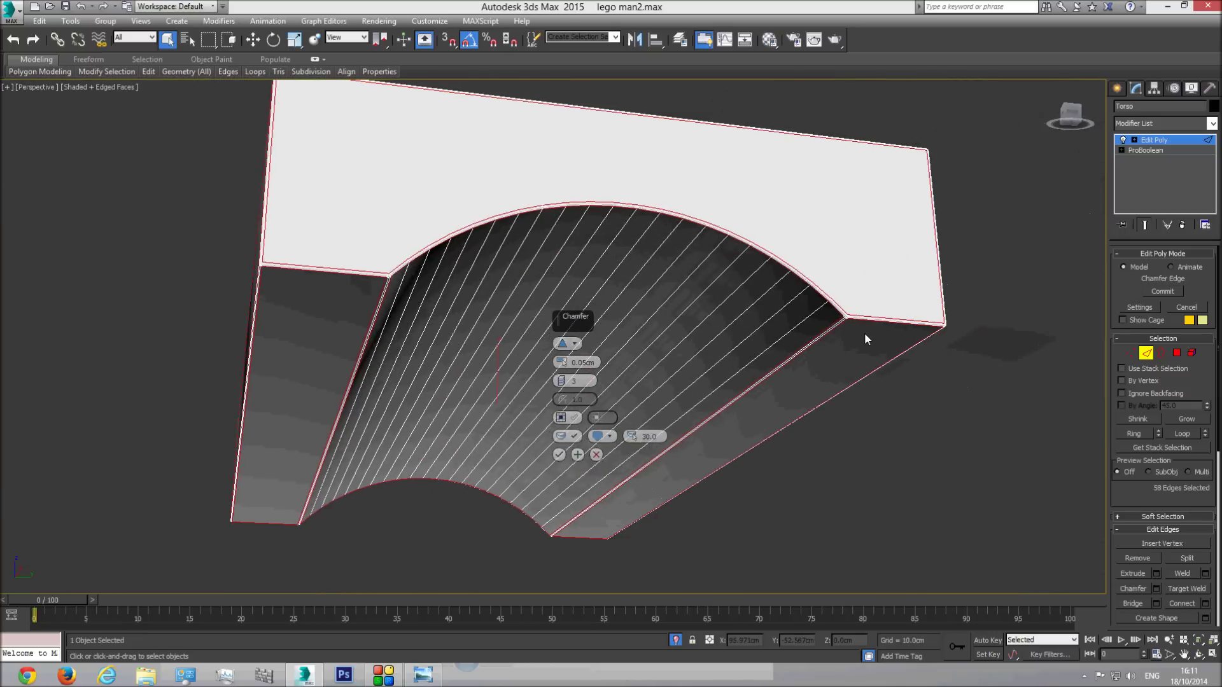
scroll(865, 338, up, 4)
click(559, 456)
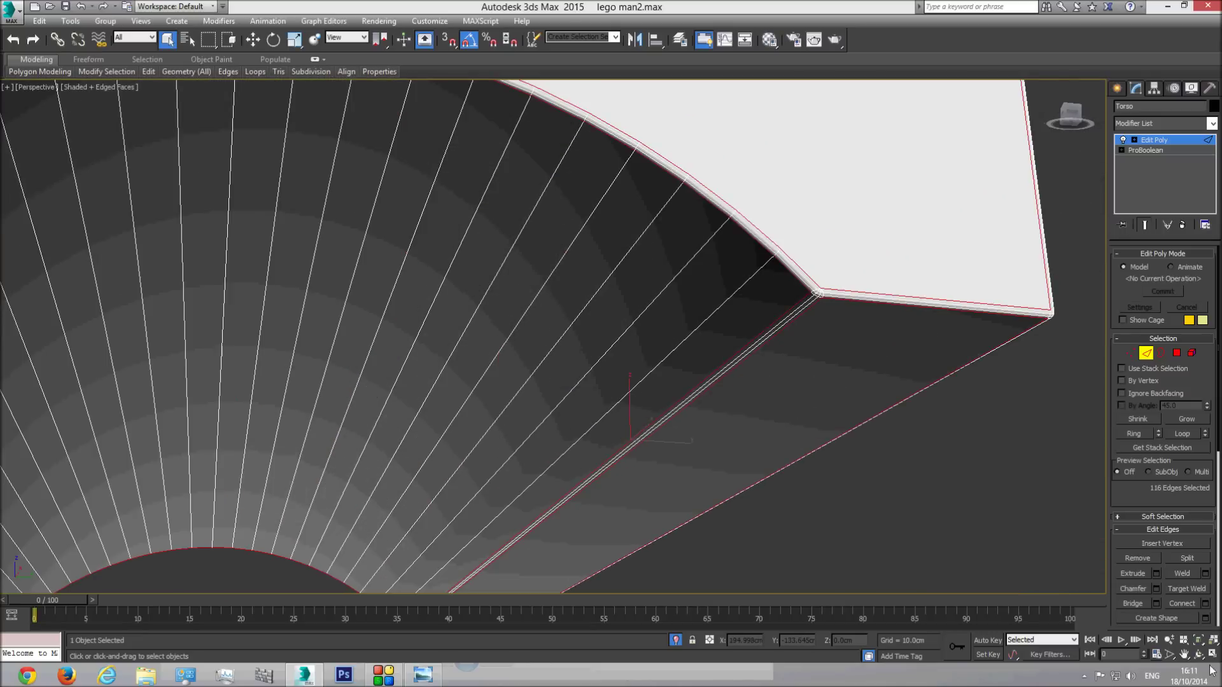
End the hip block's isolation, leave Edge level of its Edit Poly modifier, and clear the selection
click(1199, 655)
drag(636, 325, 486, 379)
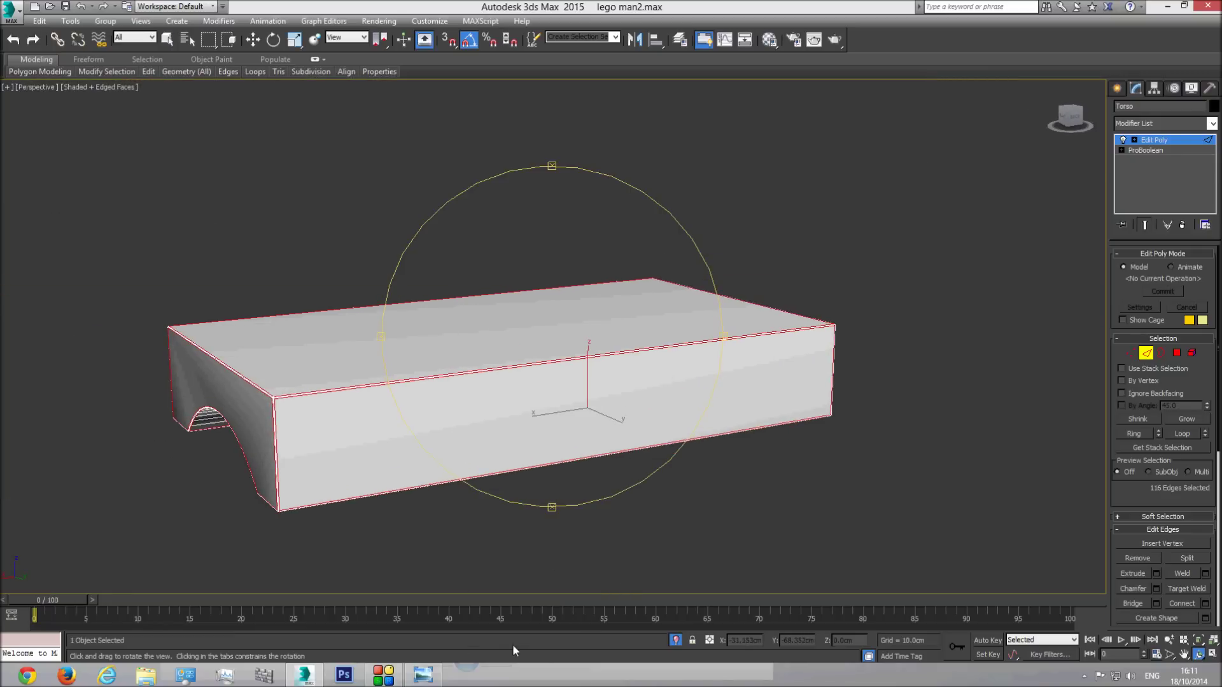
click(674, 640)
mouse_move(534, 330)
mouse_down()
mouse_move(548, 344)
mouse_move(550, 323)
mouse_up()
middle_drag(551, 323, 542, 357)
drag(529, 319, 515, 335)
right_click(560, 334)
click(1177, 141)
click(975, 413)
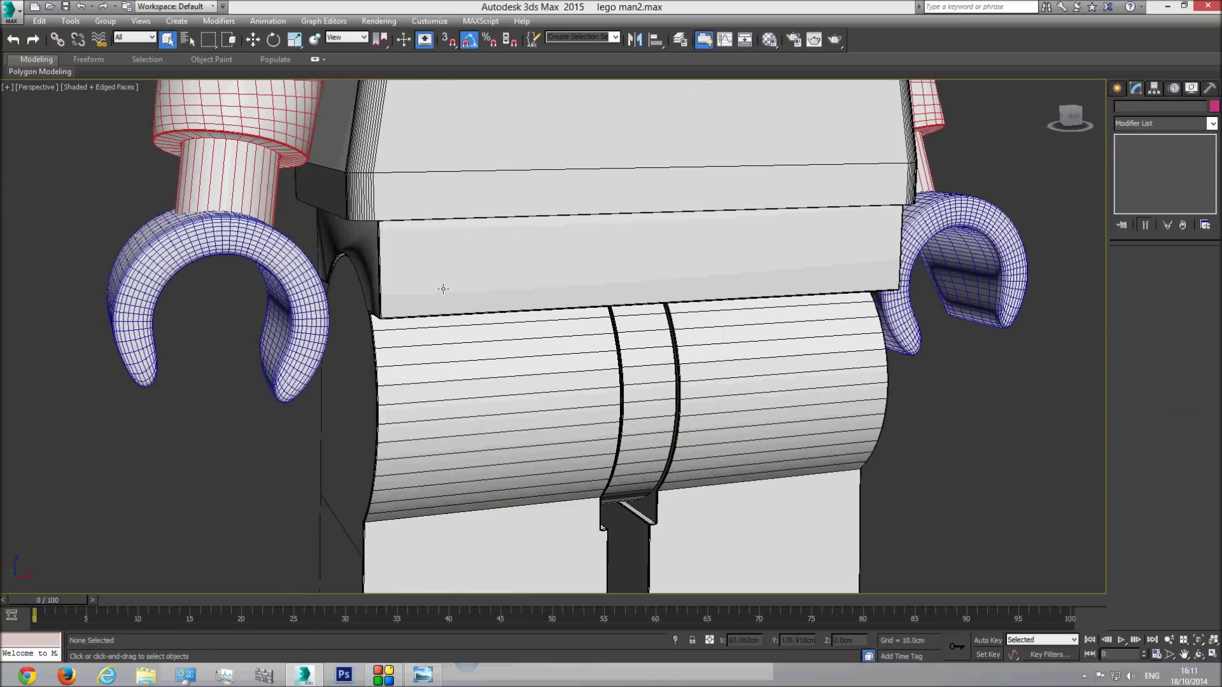
Select all polygons of the hip block, clear all their smoothing groups, then leave Polygon level and deselect the block
middle_drag(443, 288, 506, 287)
click(1199, 655)
drag(567, 278, 510, 259)
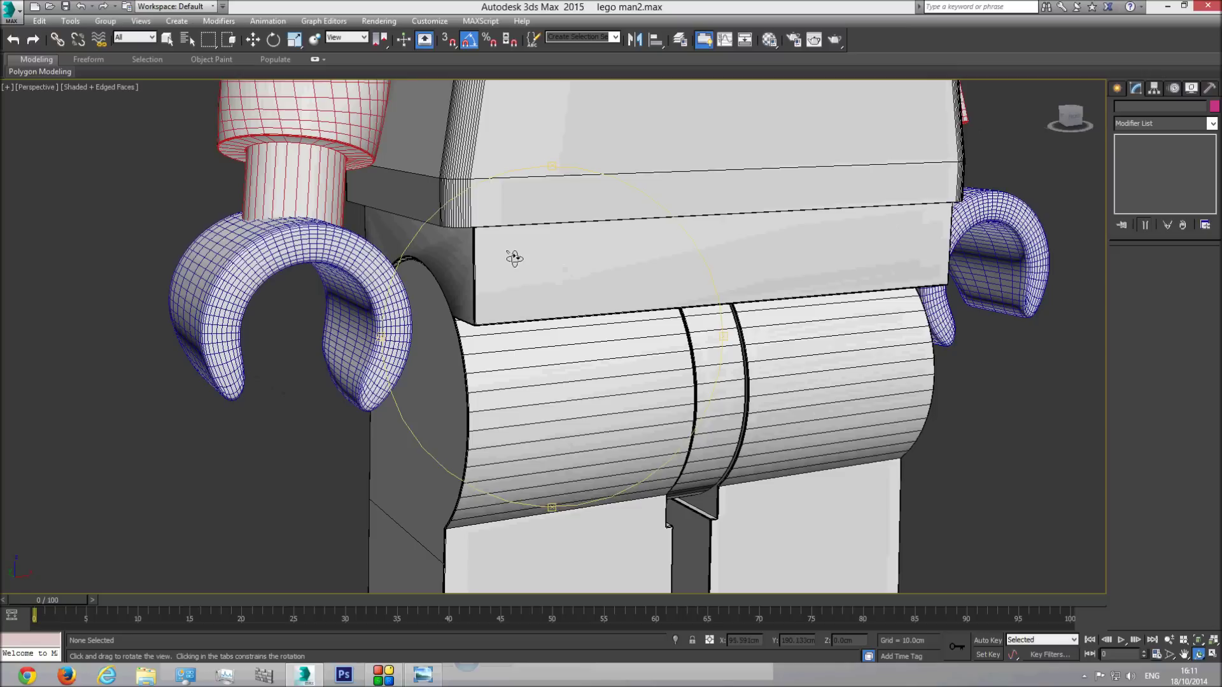
right_click(529, 252)
click(537, 244)
click(1177, 352)
scroll(916, 356, down, 6)
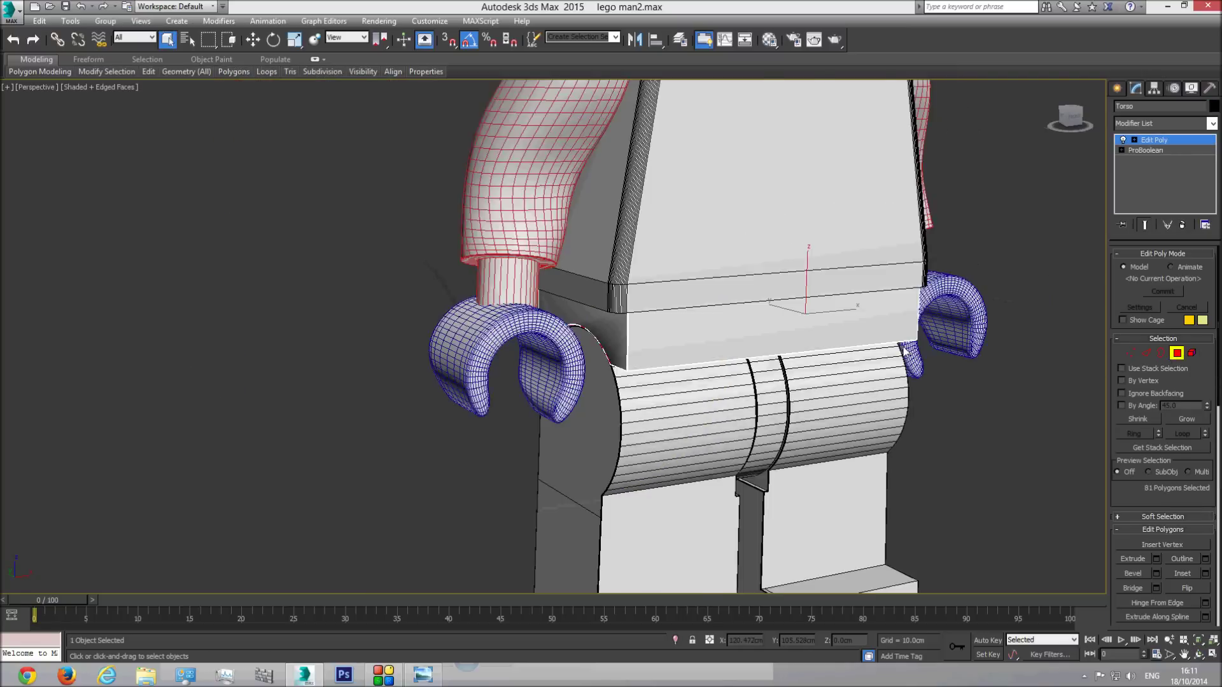
drag(1004, 198, 426, 475)
scroll(756, 330, up, 5)
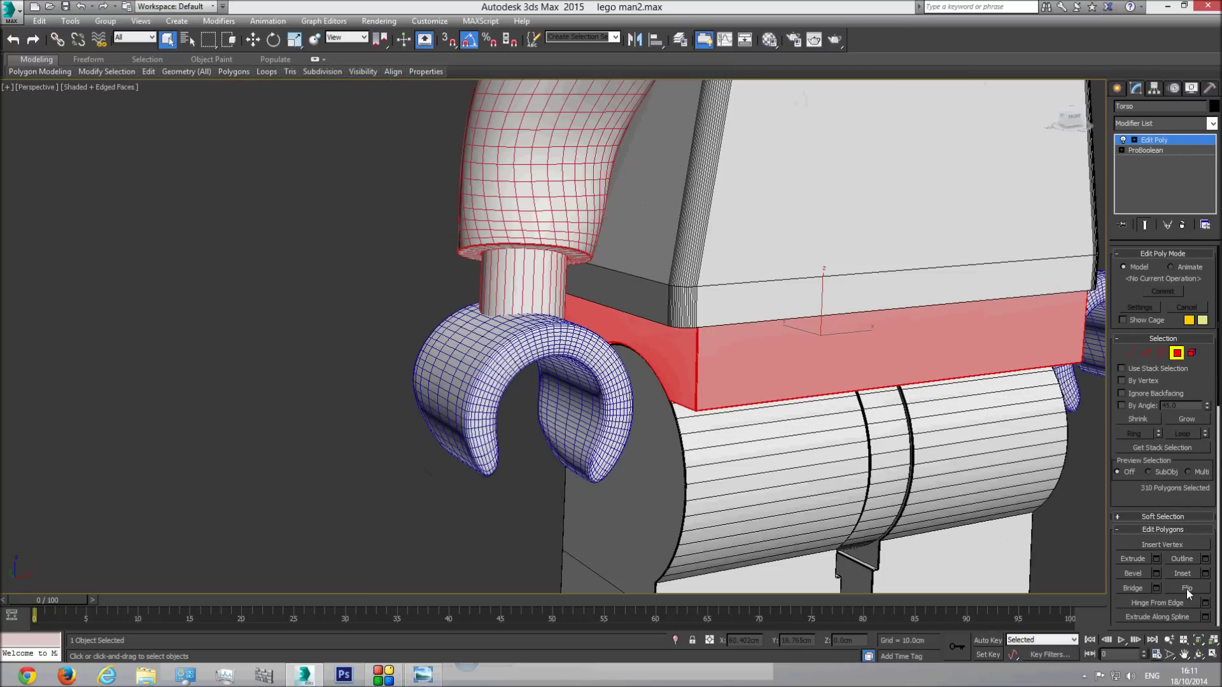
scroll(1200, 506, down, 5)
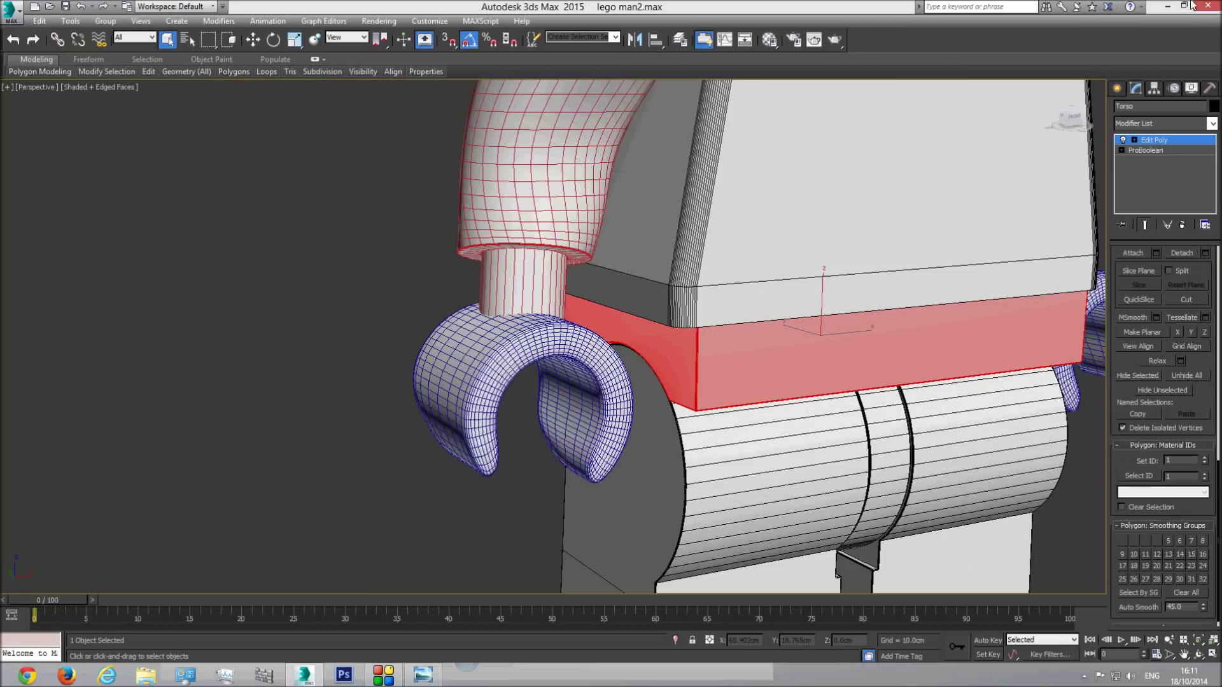
click(1191, 593)
click(1176, 145)
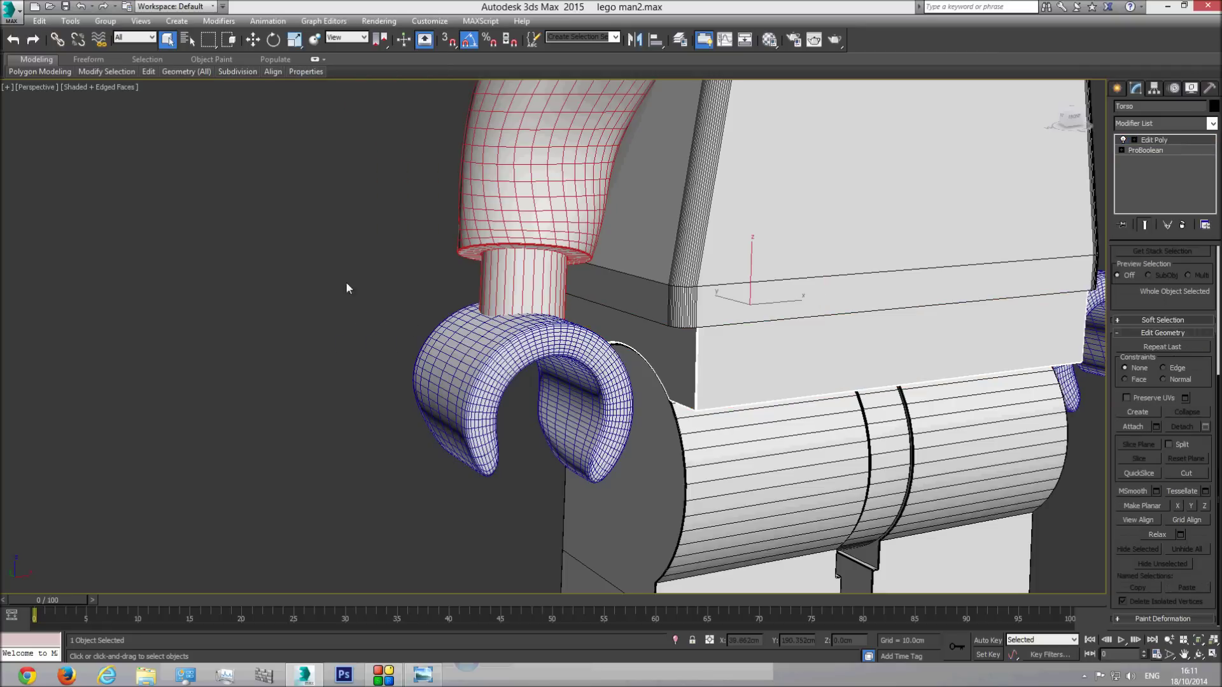
click(369, 246)
Turn off the edged-faces display and examine the shading of the hip block's edges and the upper legs up close
middle_drag(697, 364, 672, 361)
scroll(672, 361, up, 2)
scroll(672, 363, down, 2)
key(F4)
scroll(672, 363, down, 2)
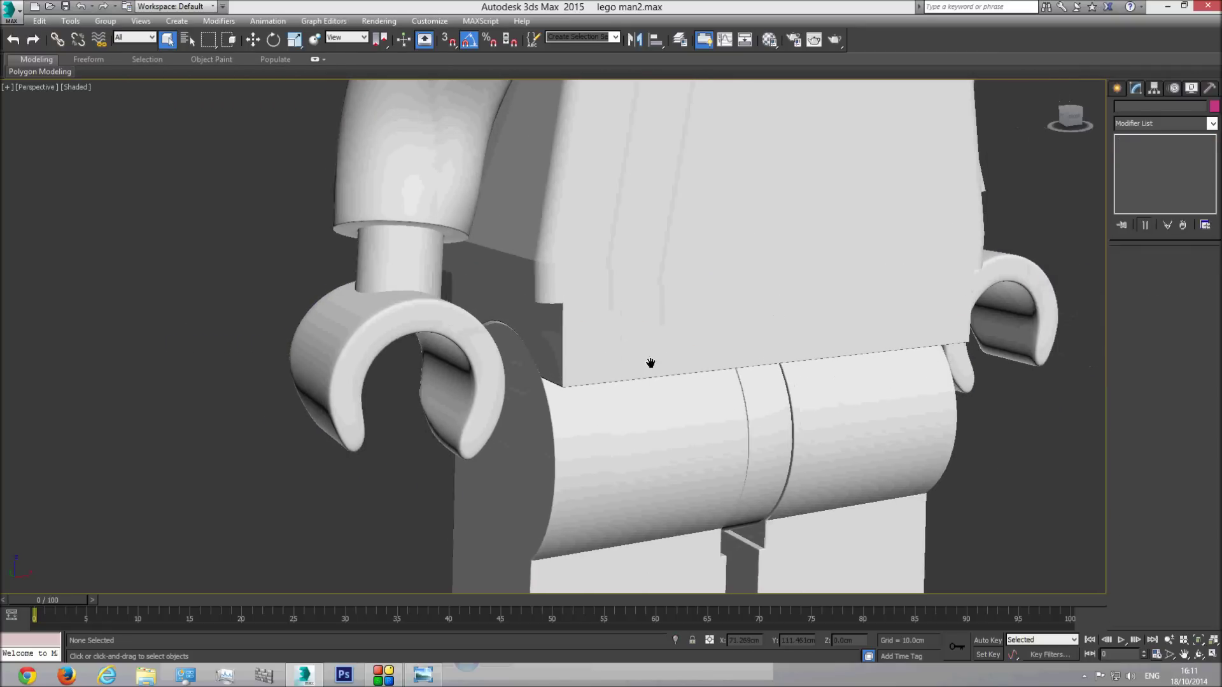
scroll(649, 362, up, 6)
scroll(510, 351, down, 4)
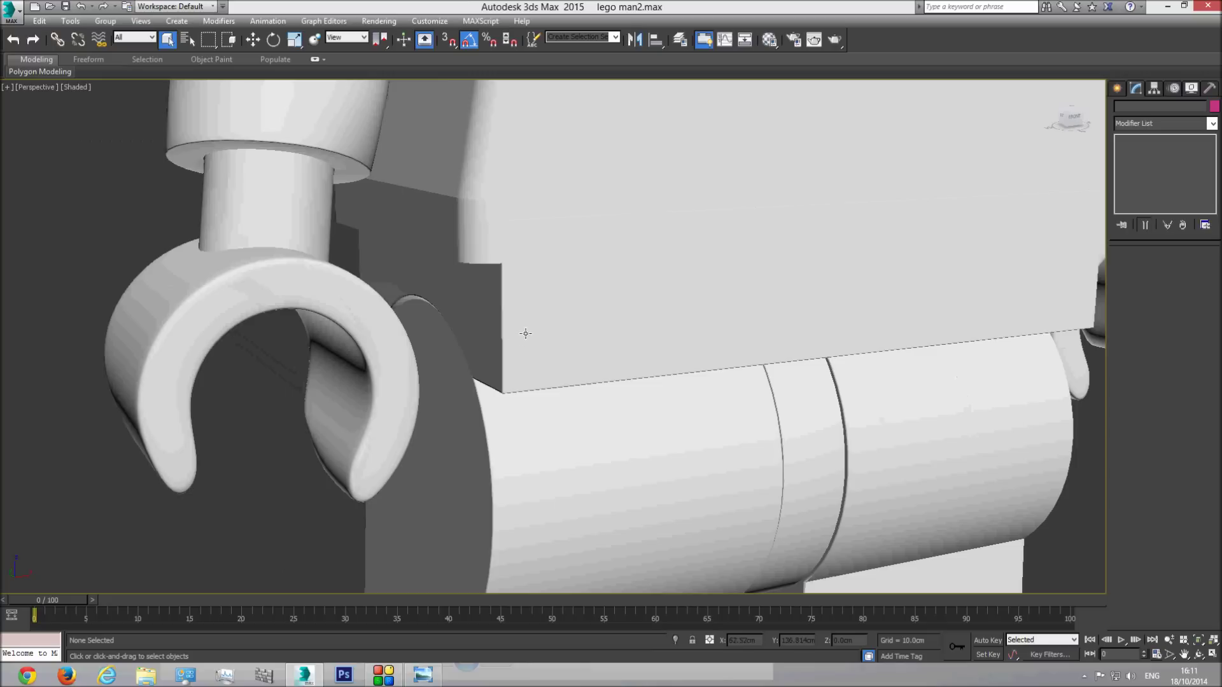
scroll(526, 332, up, 6)
scroll(537, 388, down, 8)
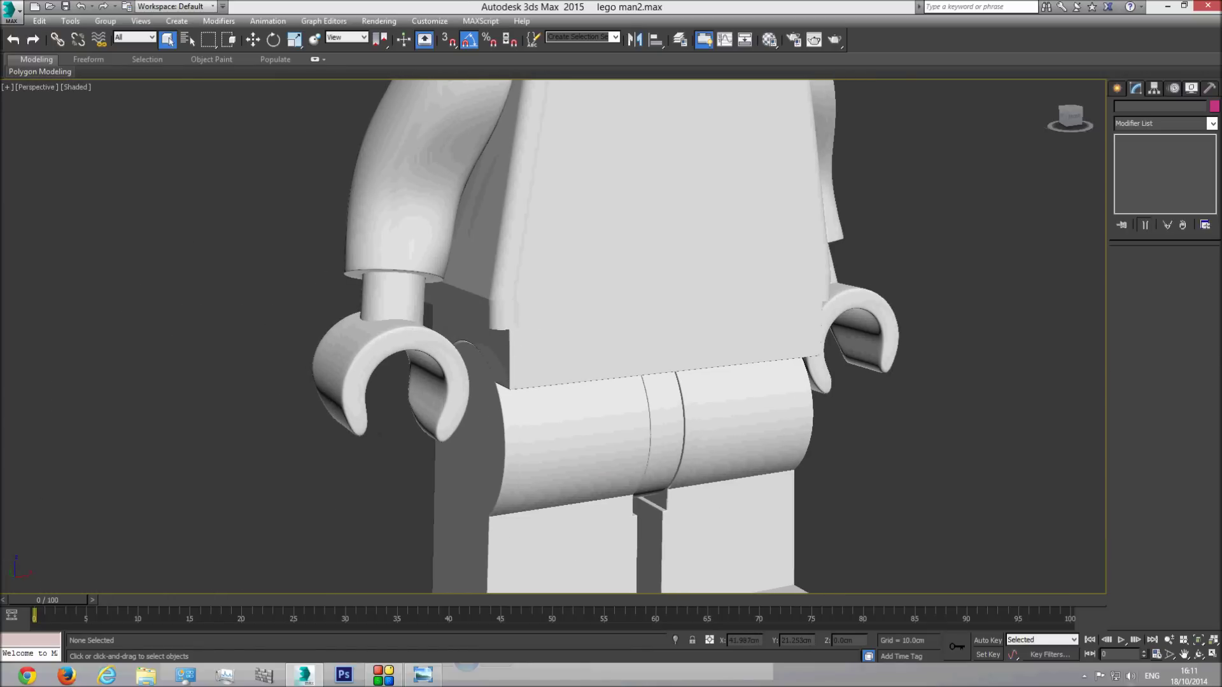
Examine the whole minifigure from its other front side in plain shaded display
click(1199, 654)
drag(576, 363, 532, 365)
middle_drag(532, 365, 617, 396)
scroll(616, 395, down, 3)
drag(617, 396, 617, 406)
middle_drag(617, 405, 617, 410)
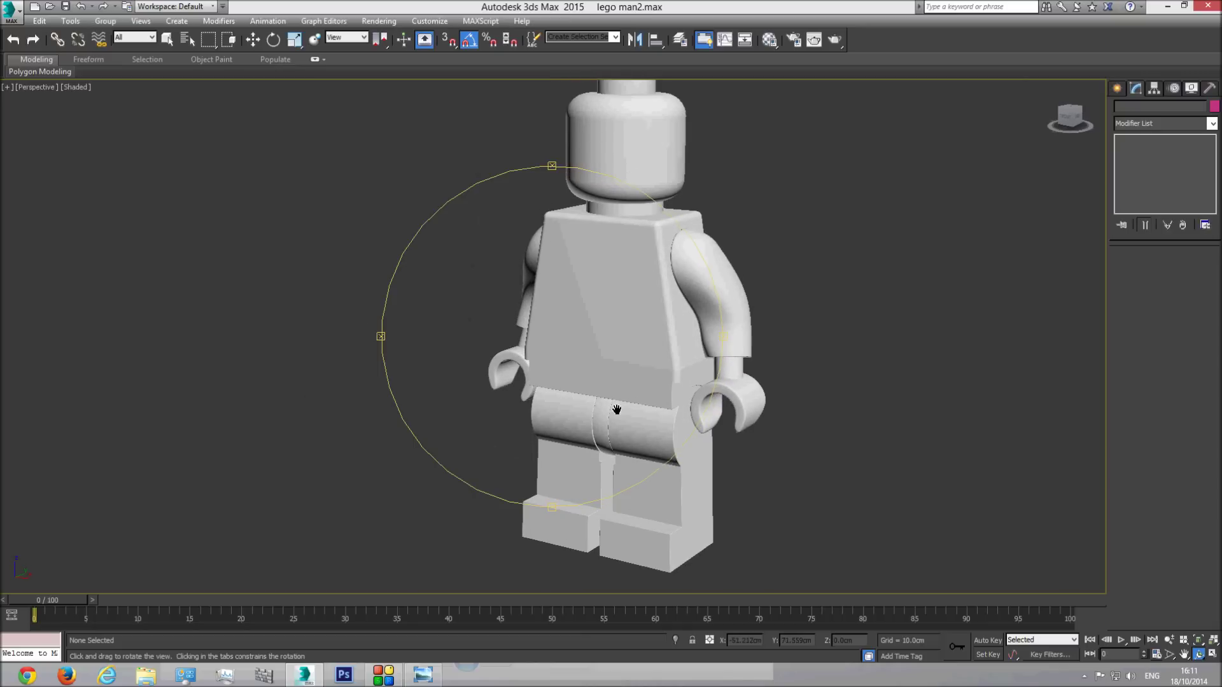
drag(589, 415, 596, 416)
right_click(834, 321)
middle_drag(689, 338, 692, 357)
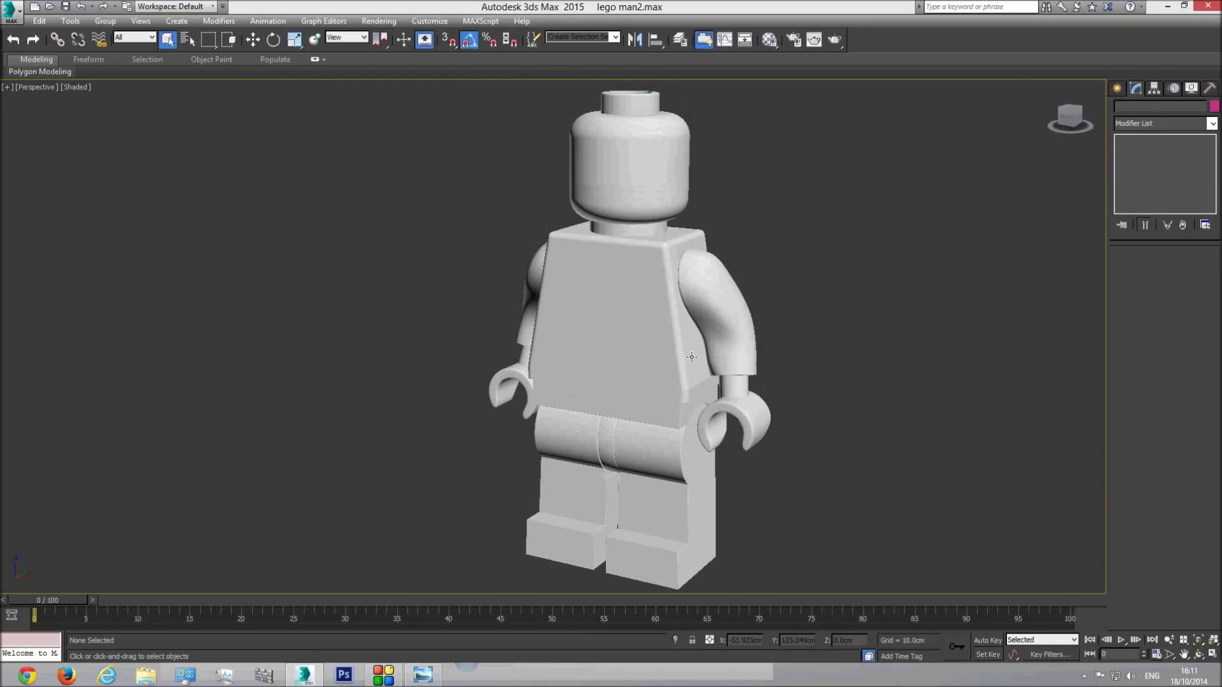
key(F4)
key(F4)
Consult the reference photo legoman.jpg for the minifigure's colours and proportions, and return to the 3D scene
click(423, 675)
scroll(577, 331, down, 3)
drag(531, 269, 518, 338)
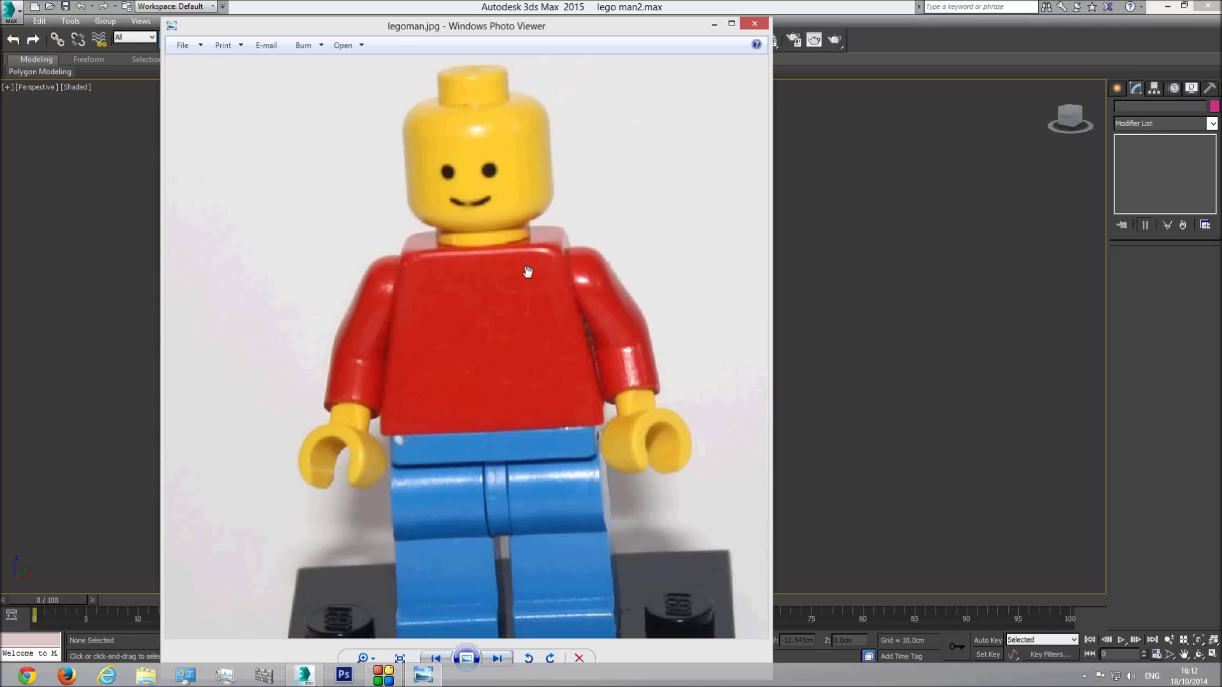
click(824, 12)
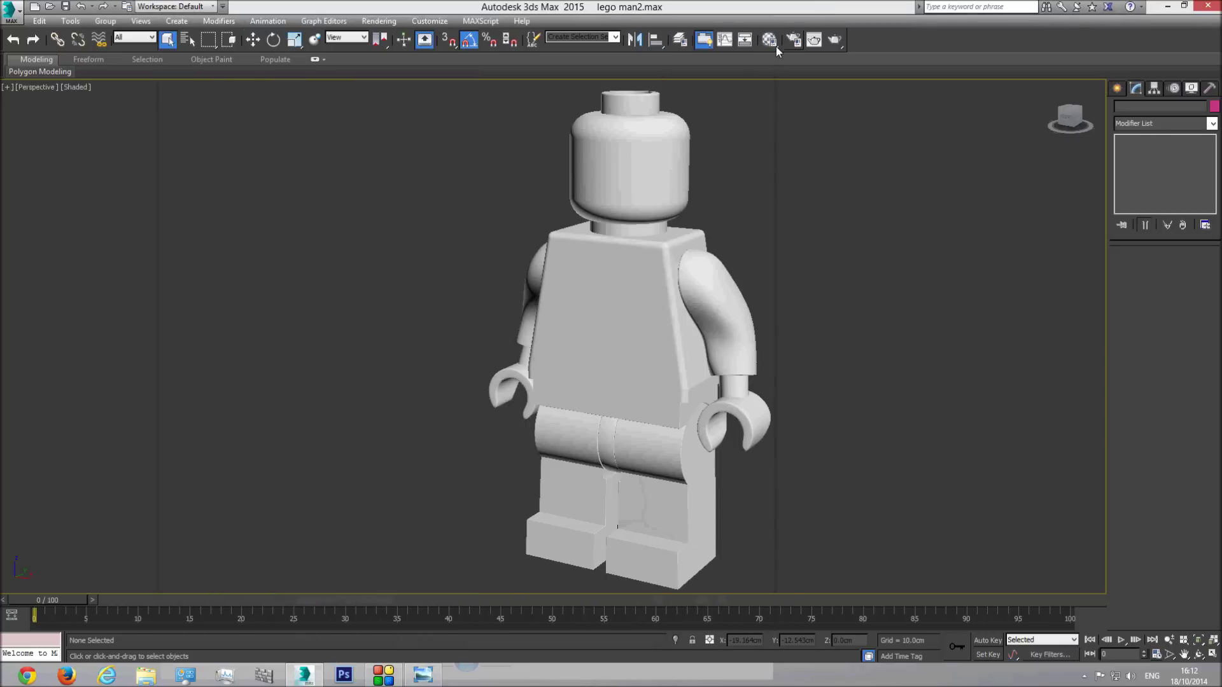
Open the Material Editor and Render Setup, and bring up the list of renderers for production rendering
click(770, 39)
click(793, 39)
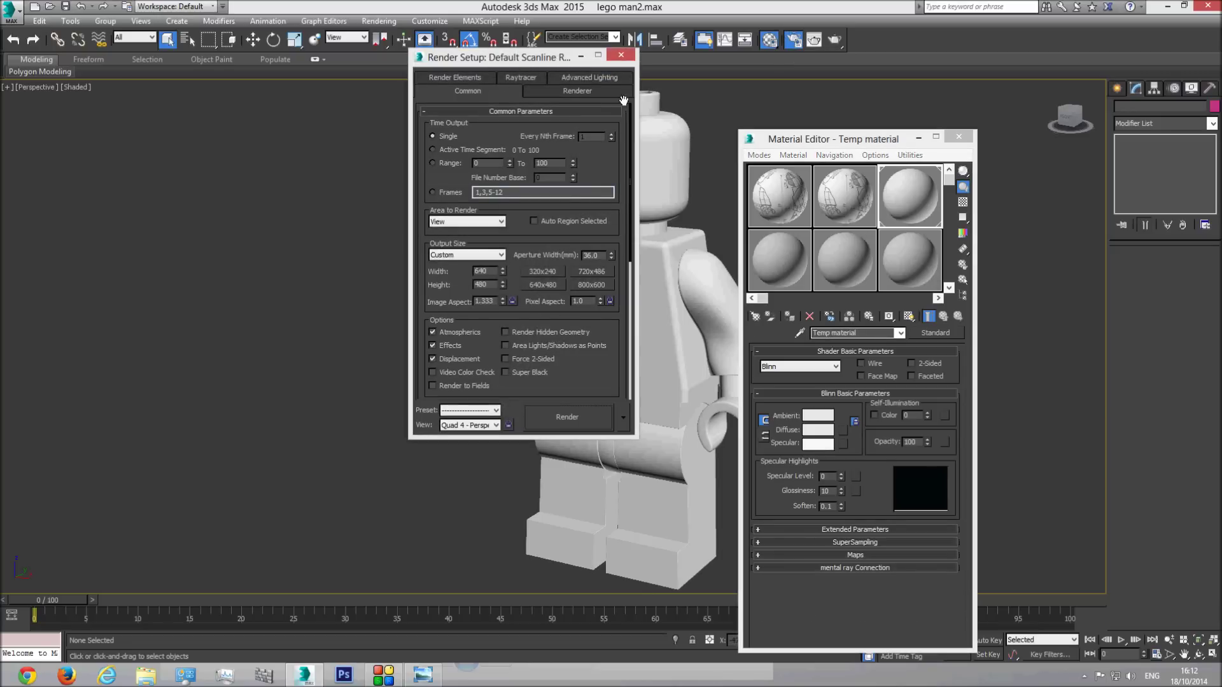
click(627, 53)
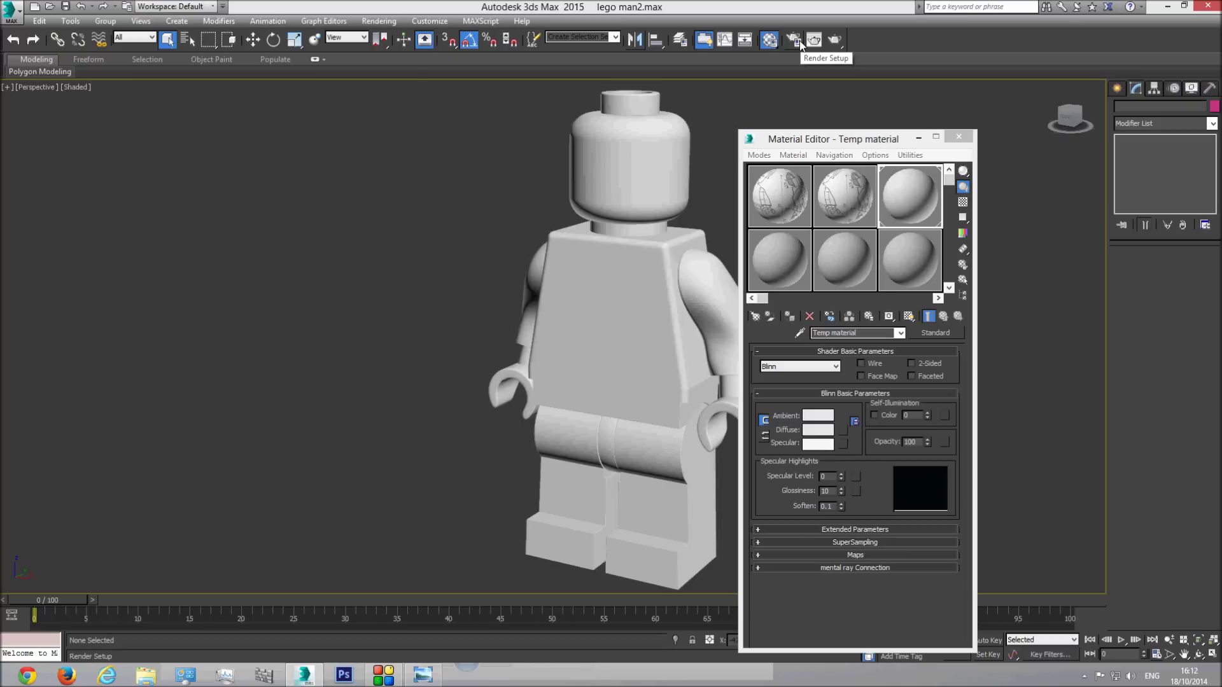
click(795, 40)
drag(606, 373, 605, 47)
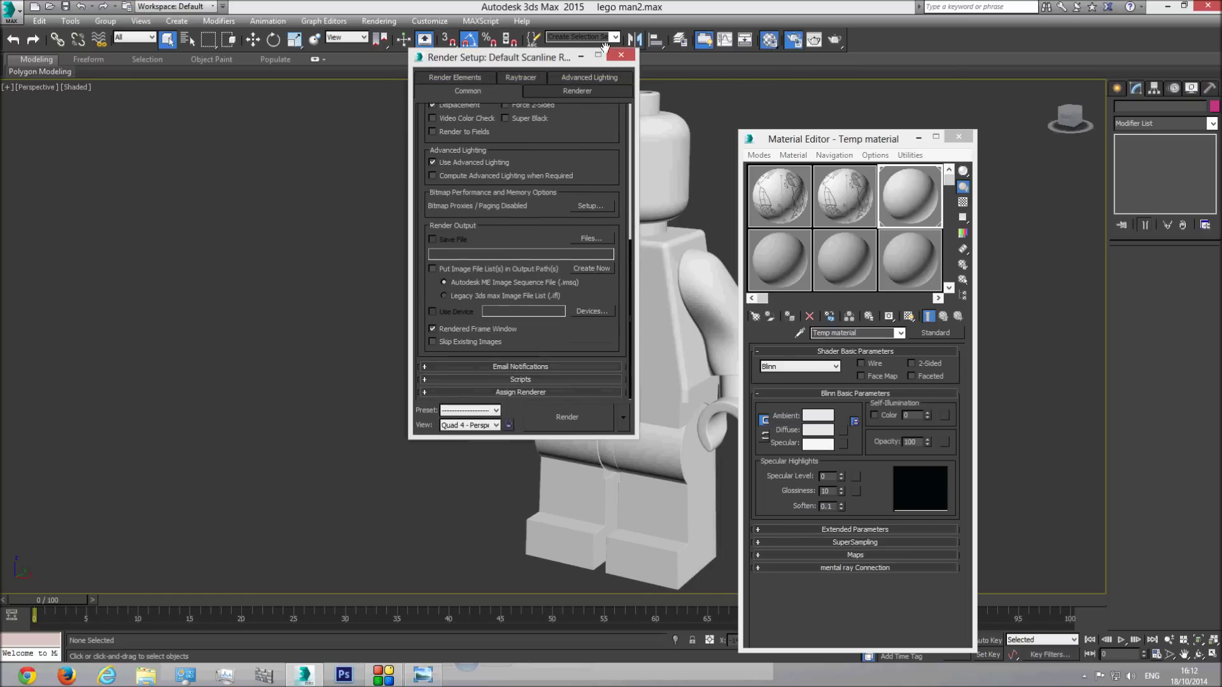
click(517, 392)
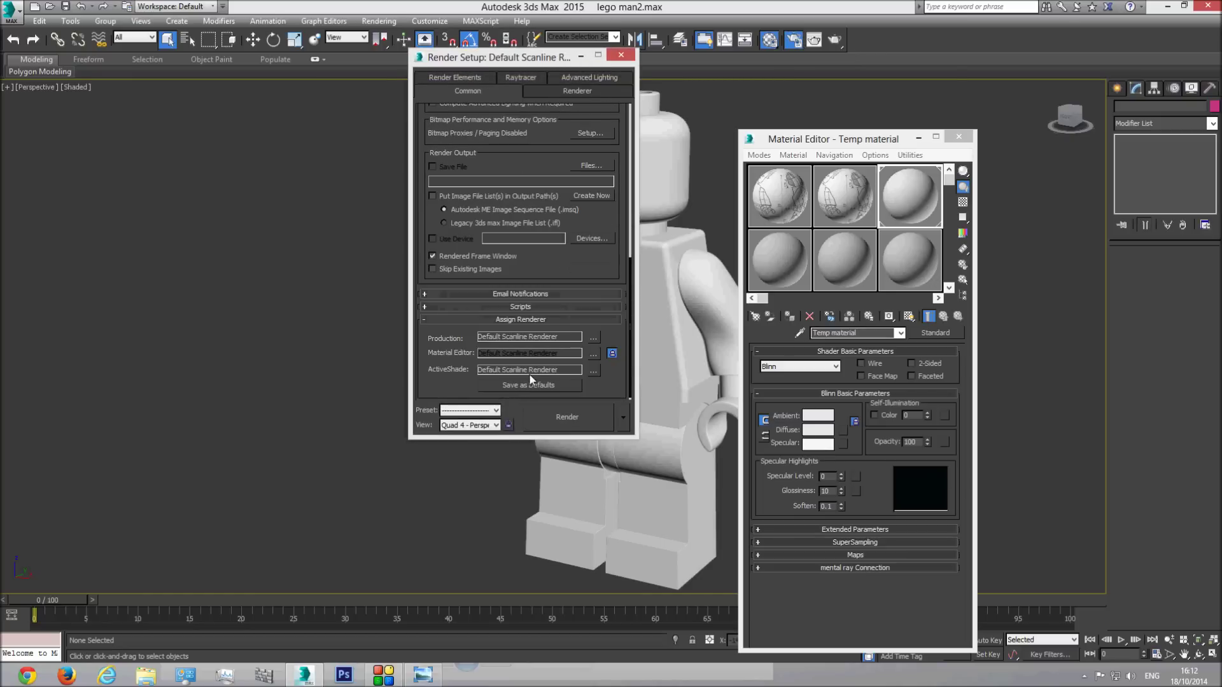
click(593, 338)
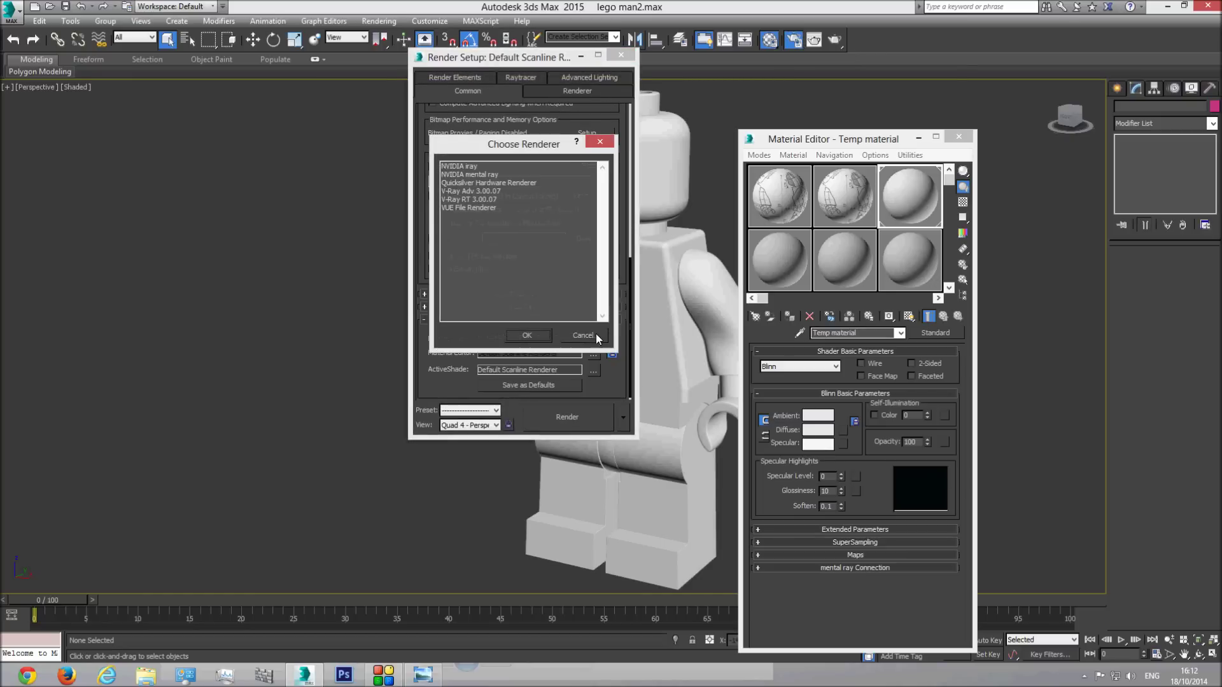
Assign V-Ray Adv 3.00.07 as the production renderer and close the render setup
double_click(472, 191)
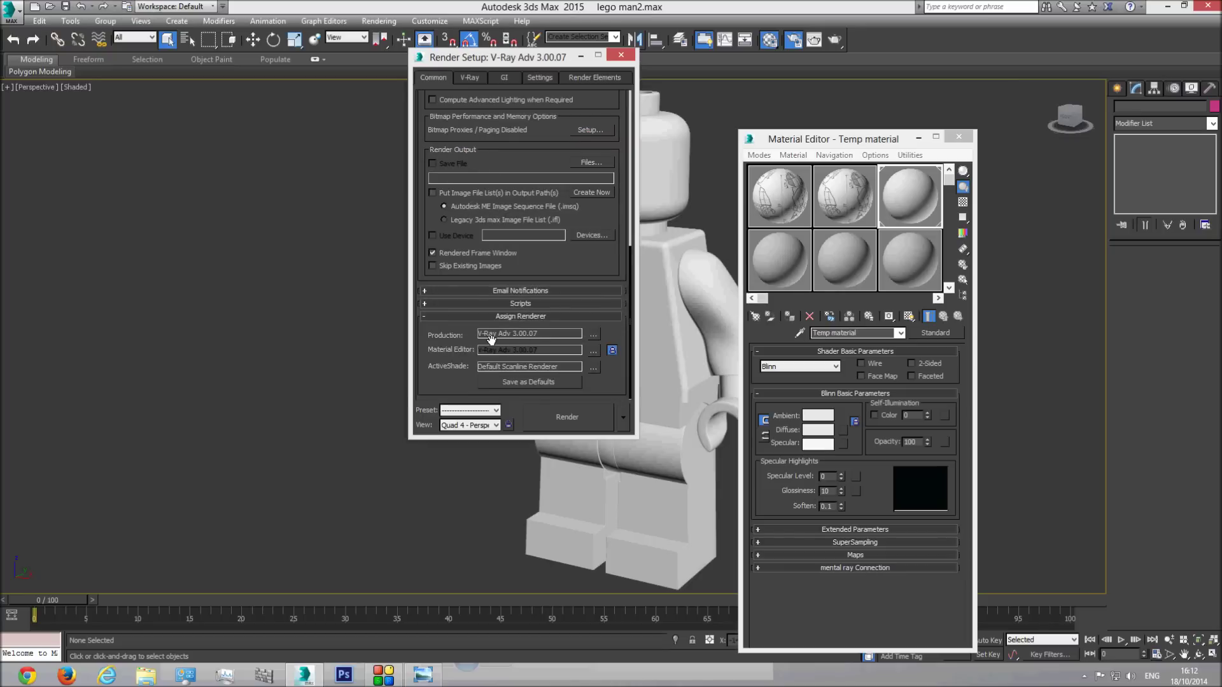
click(620, 55)
Name the first material in the second row of sample slots "Yellow plastic" and check the legoman.jpg reference photo
click(781, 256)
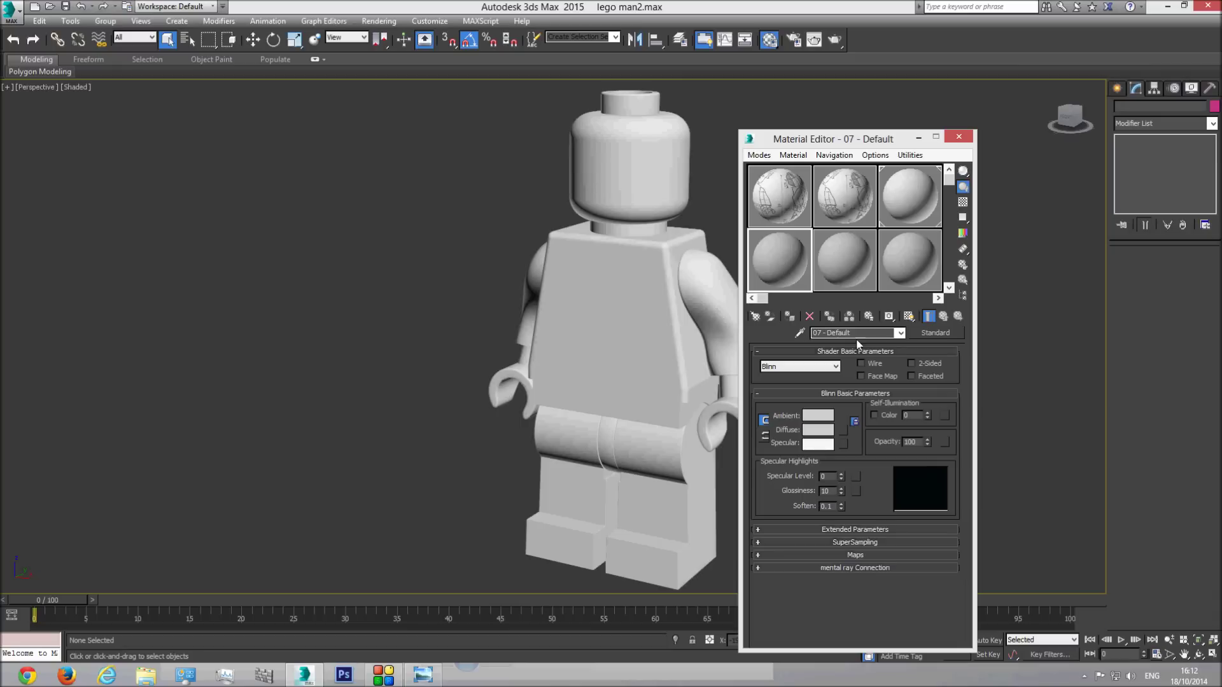
drag(863, 334, 684, 329)
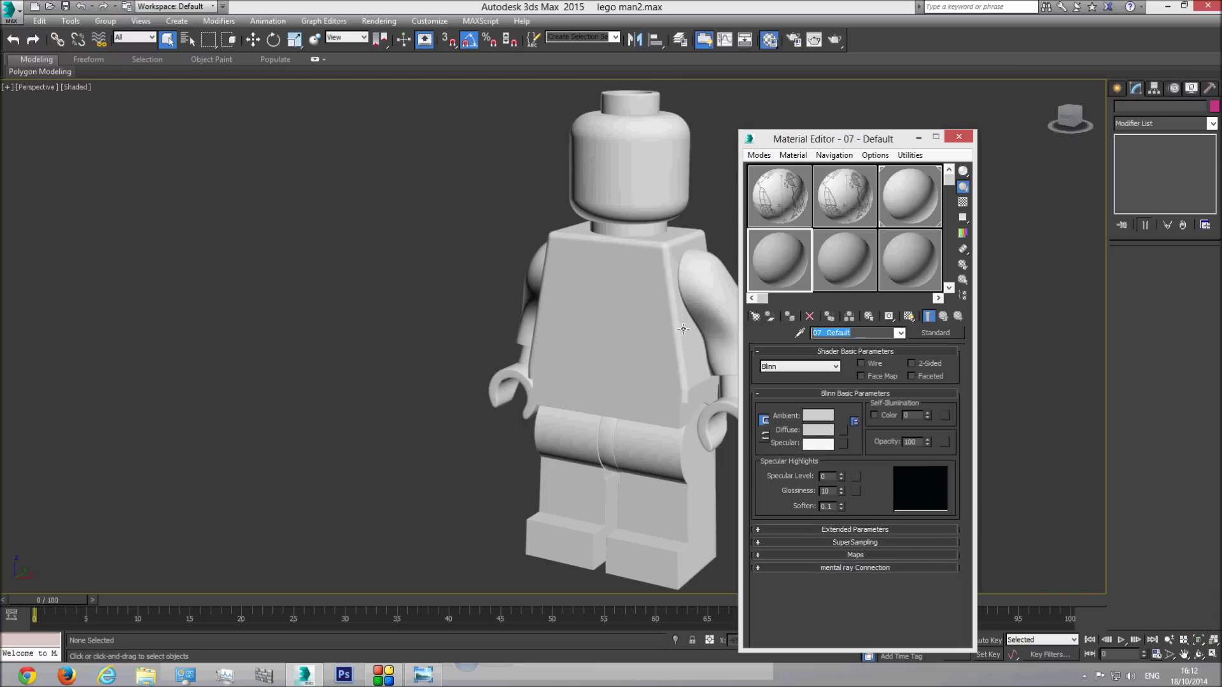
text(Yell)
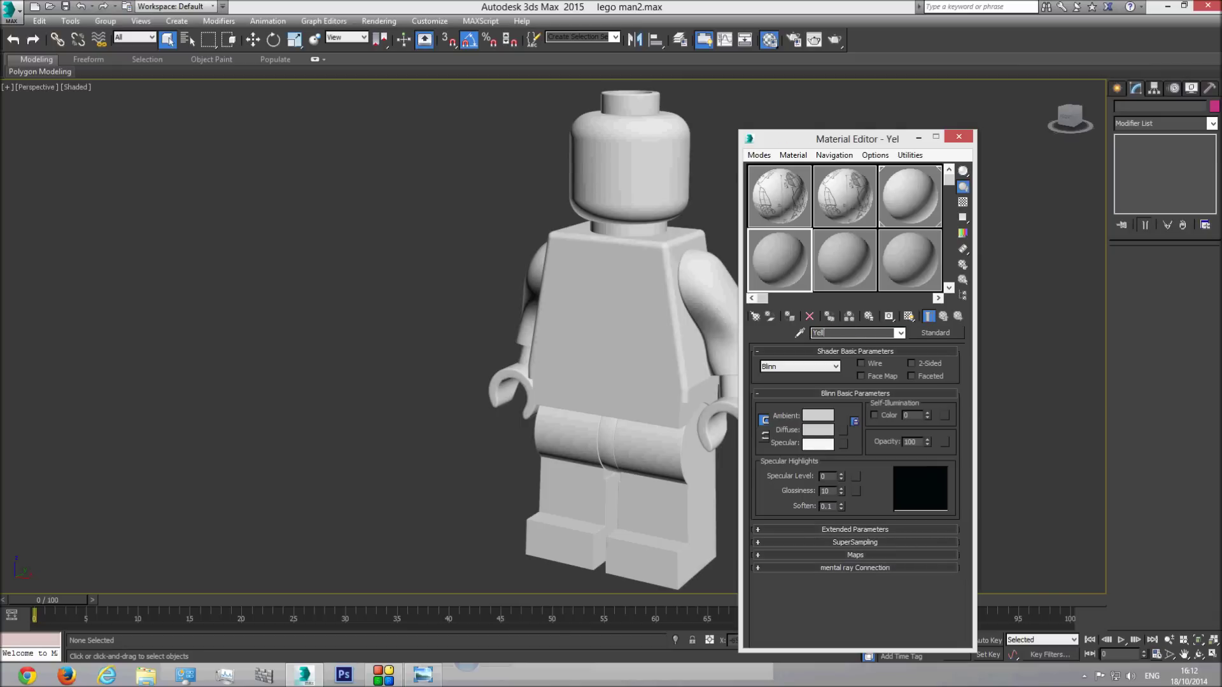
text(ow plastic)
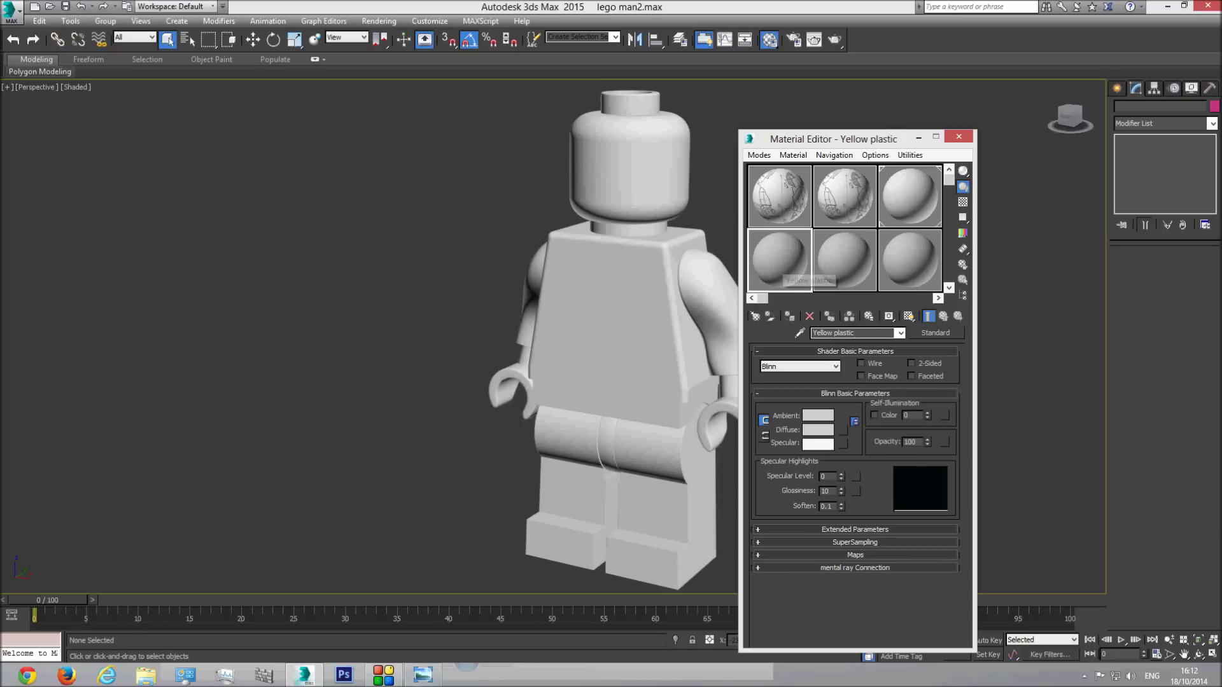
click(431, 681)
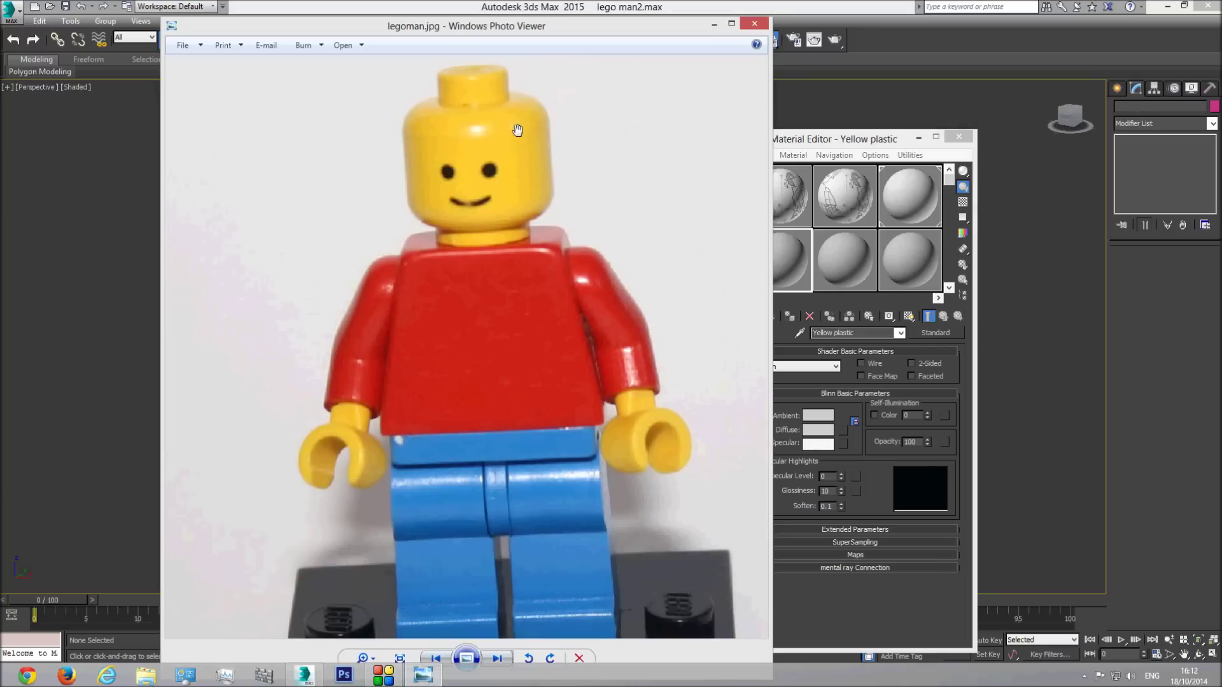
click(732, 24)
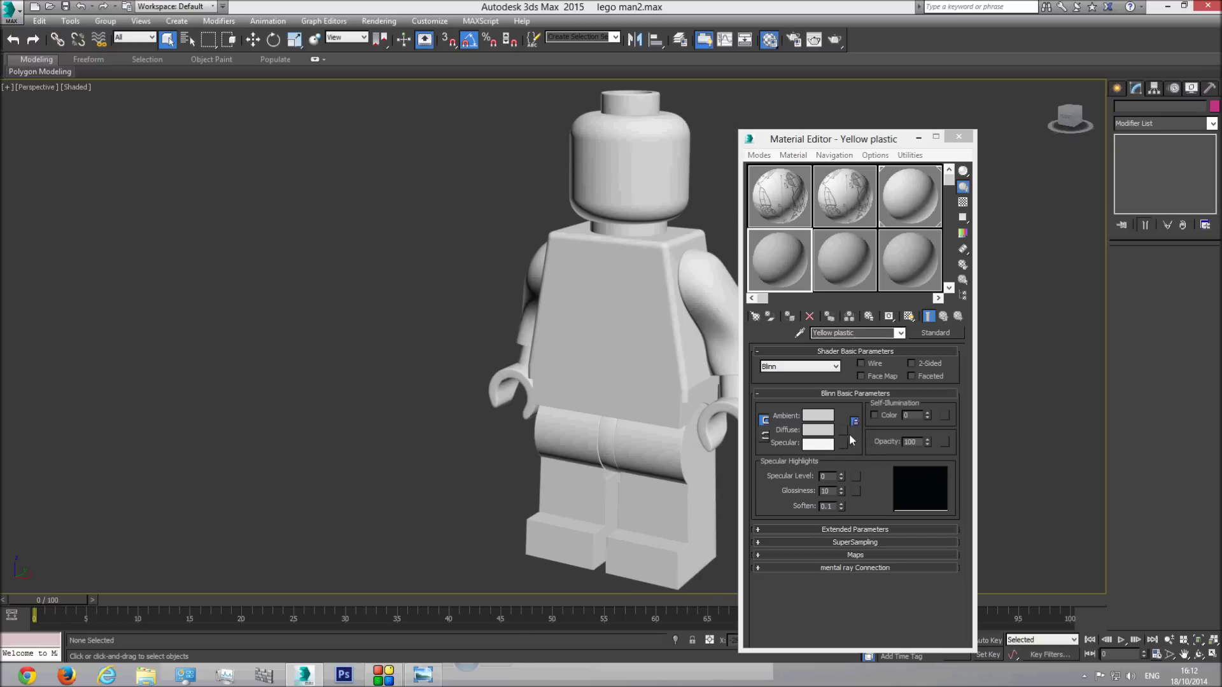
Load Face_04.png from the Tut modeling3 folder as the diffuse bitmap of the Yellow plastic material
click(842, 430)
double_click(496, 191)
click(210, 55)
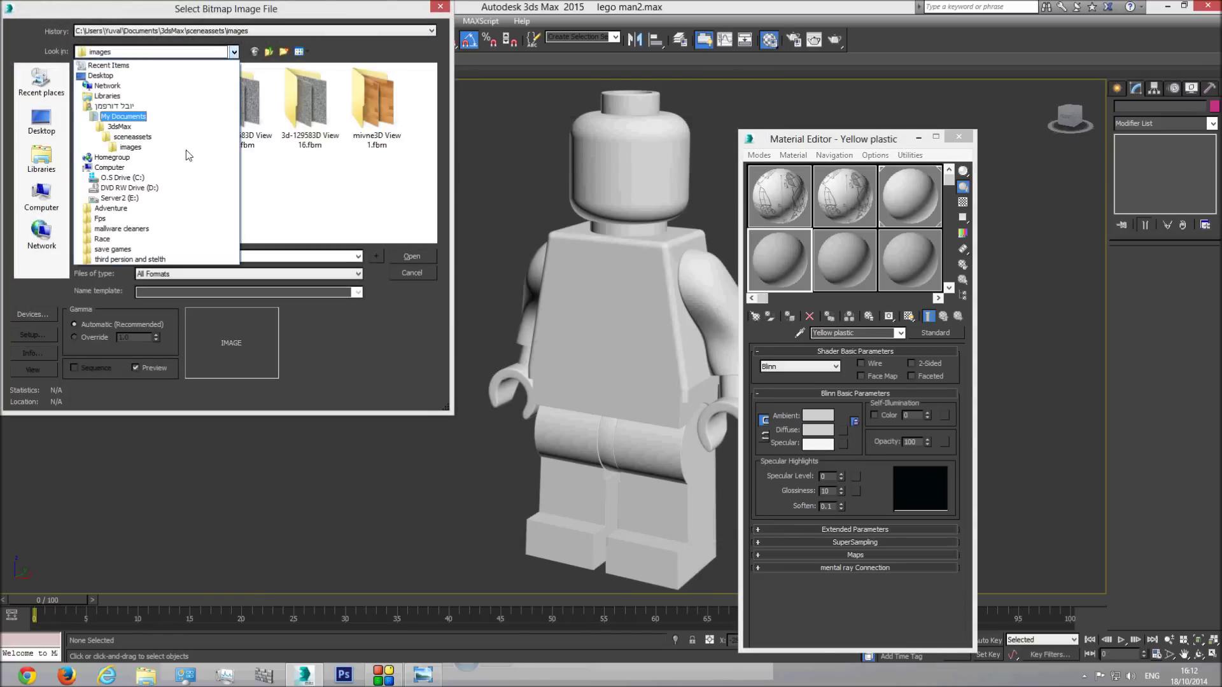
click(121, 199)
double_click(126, 120)
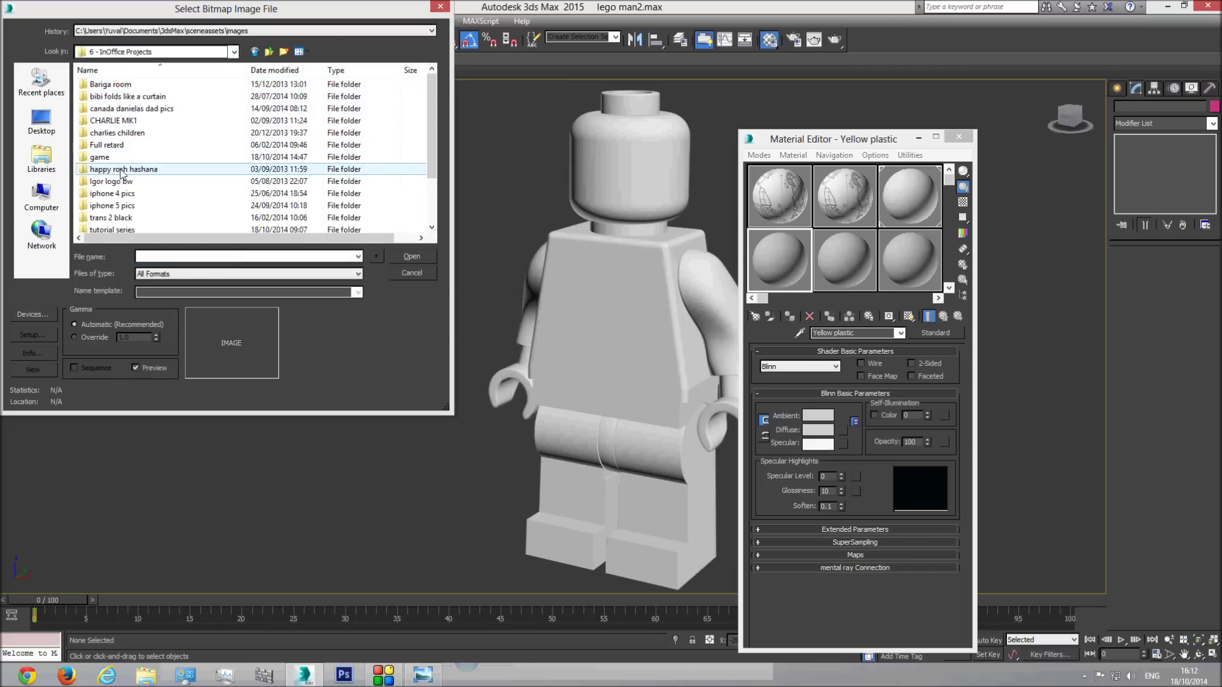
scroll(137, 179, down, 2)
scroll(152, 186, up, 2)
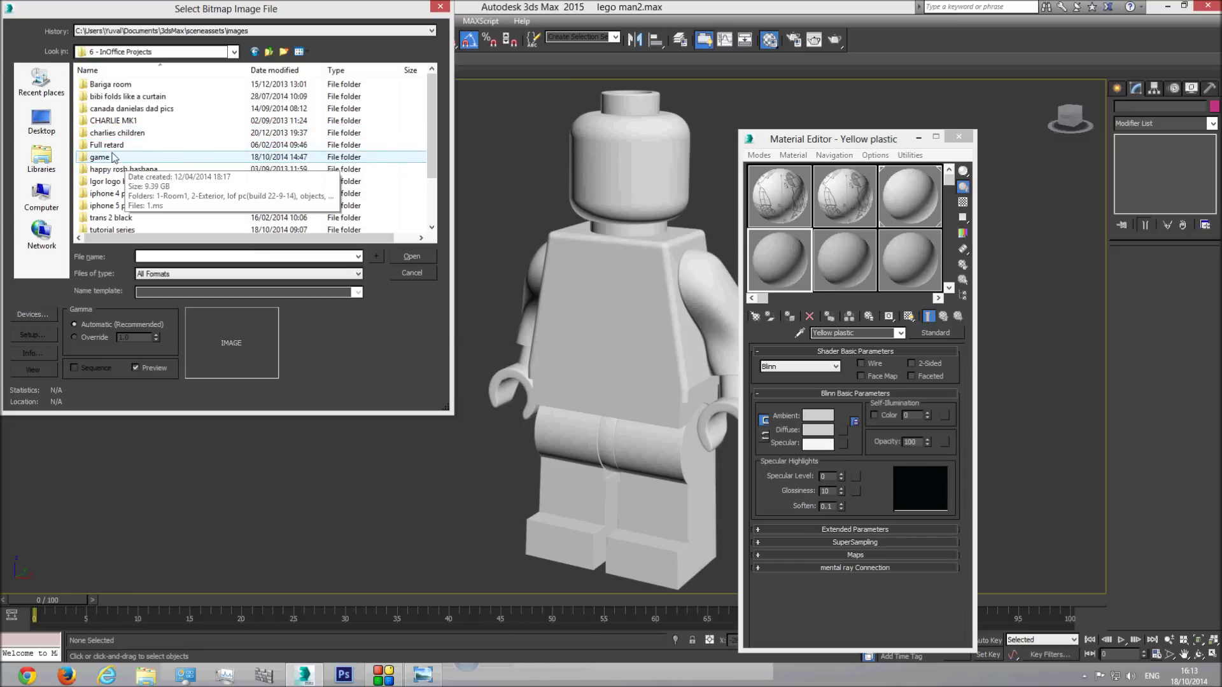
scroll(149, 181, down, 1)
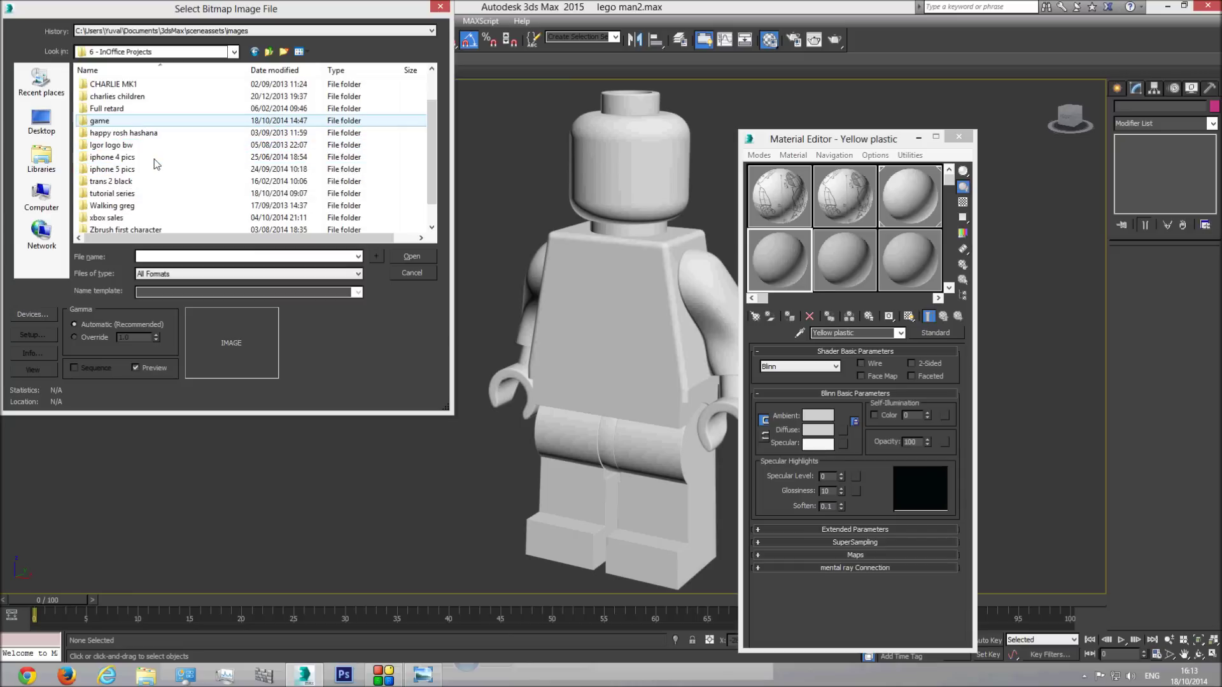
double_click(140, 193)
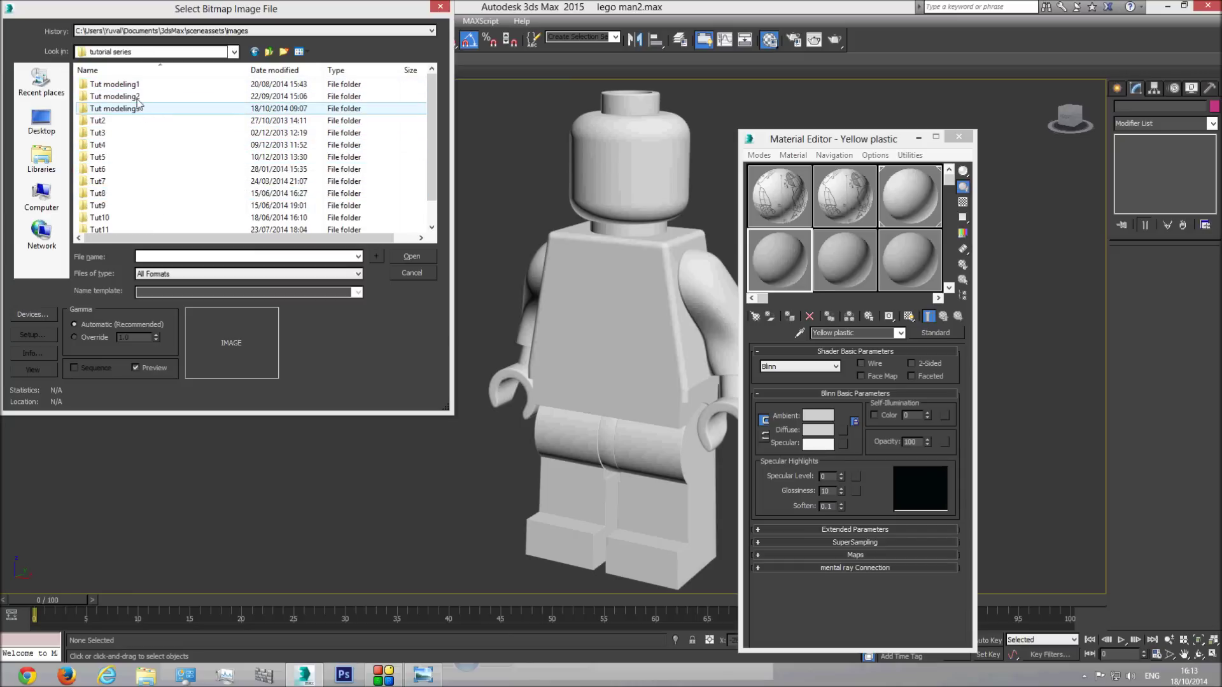
double_click(140, 113)
click(117, 124)
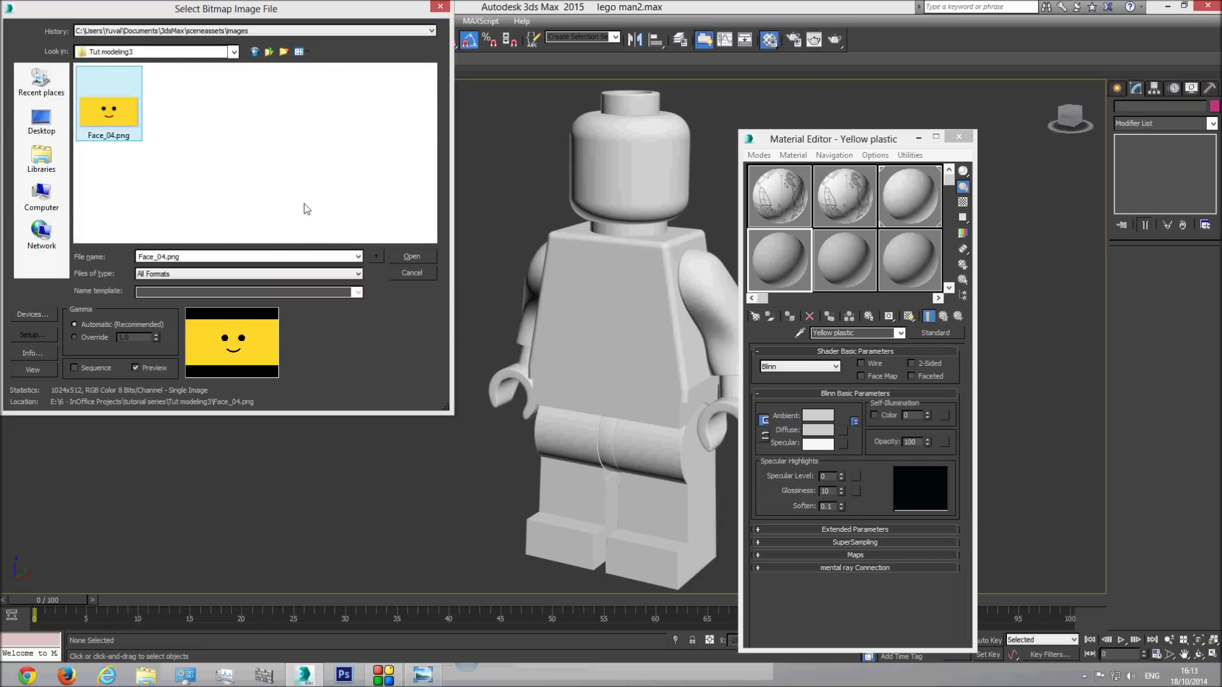
double_click(109, 118)
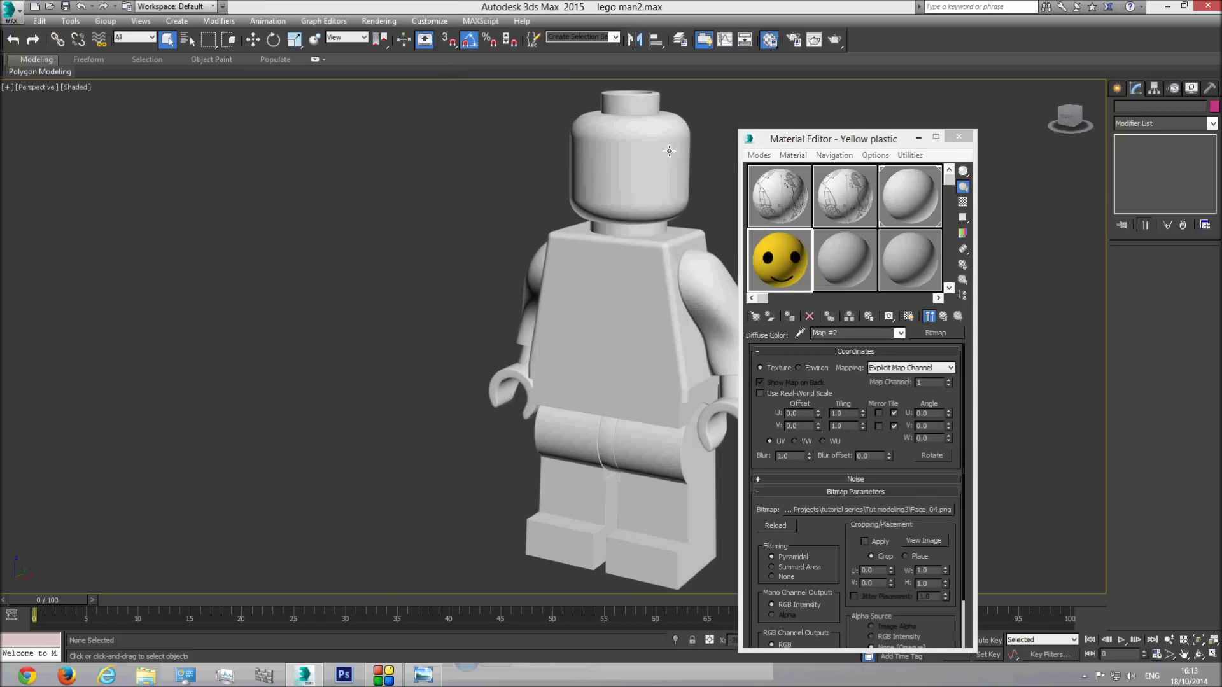
View the face bitmap and read the RGB values of its yellow background
click(924, 540)
click(813, 117)
click(900, 333)
click(877, 342)
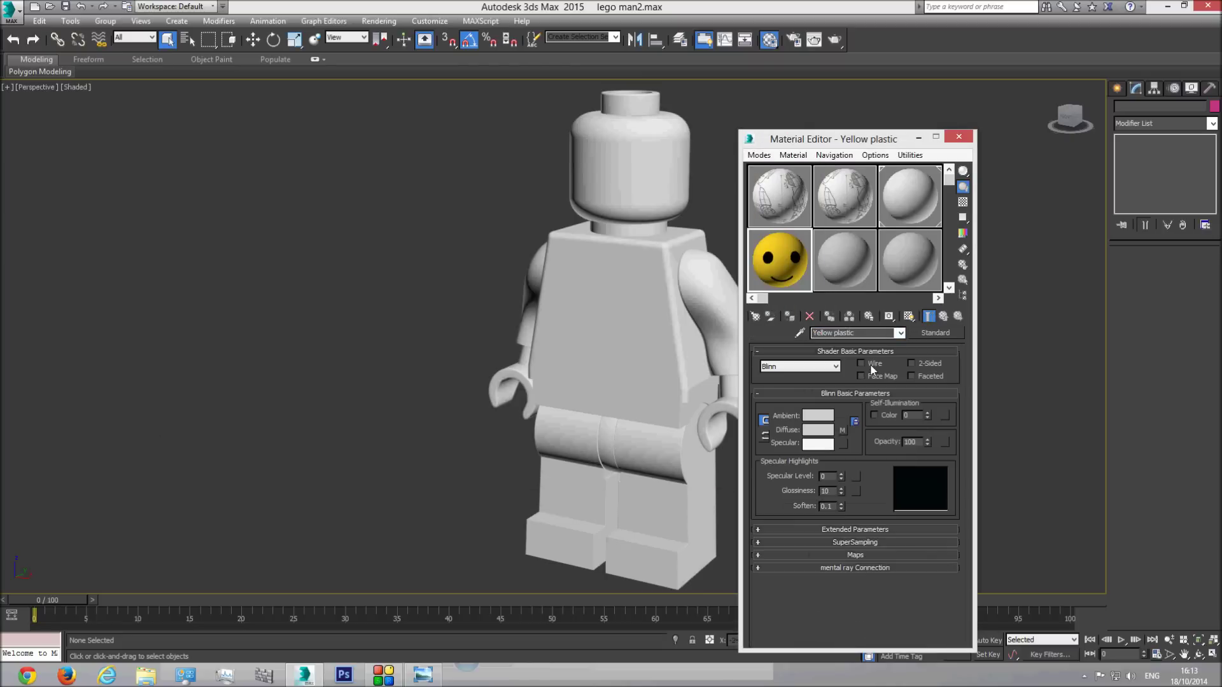
click(844, 431)
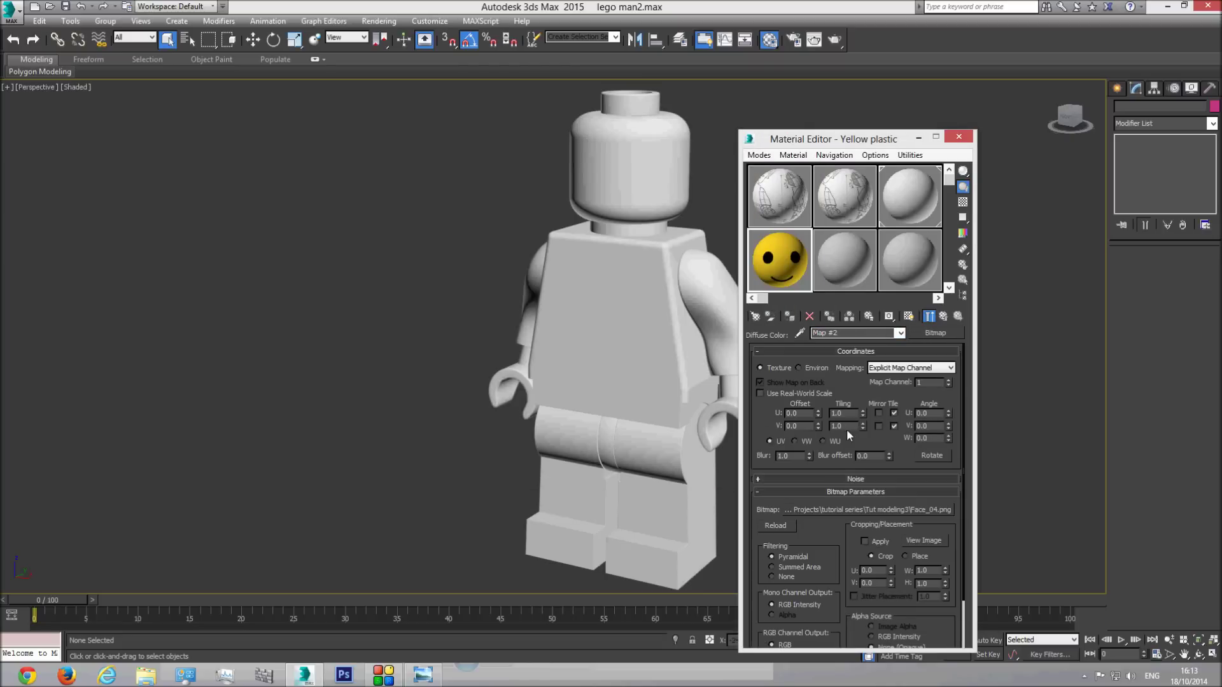
click(923, 541)
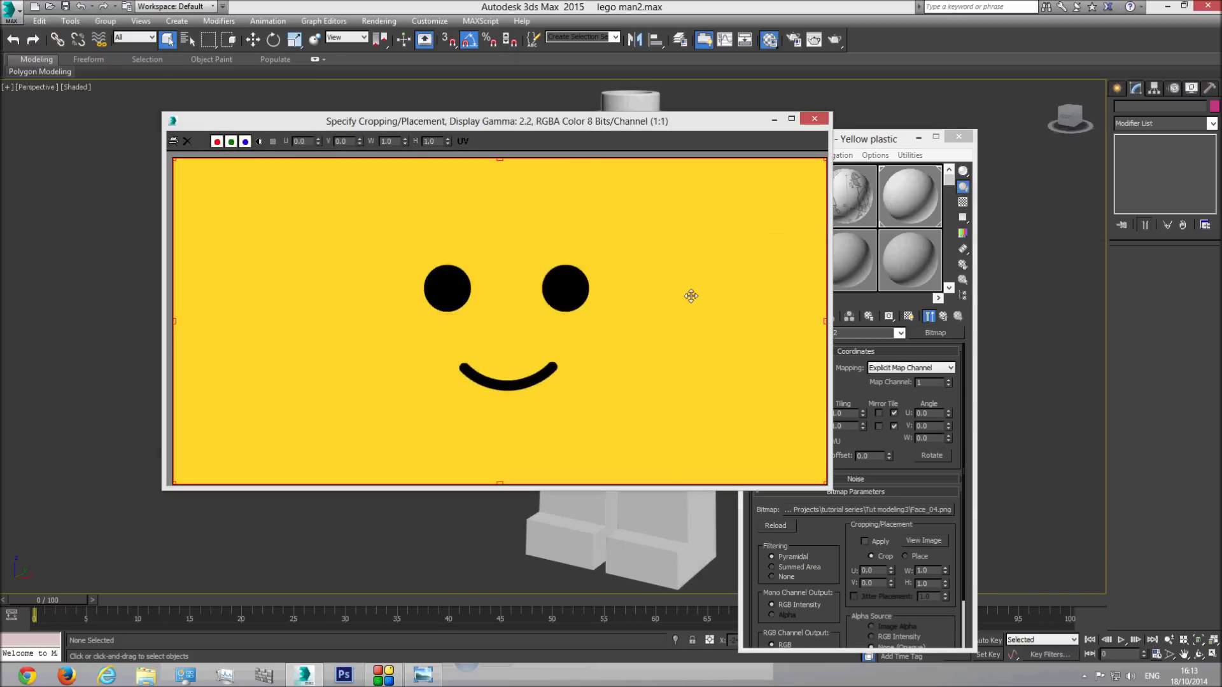
right_drag(691, 296, 337, 336)
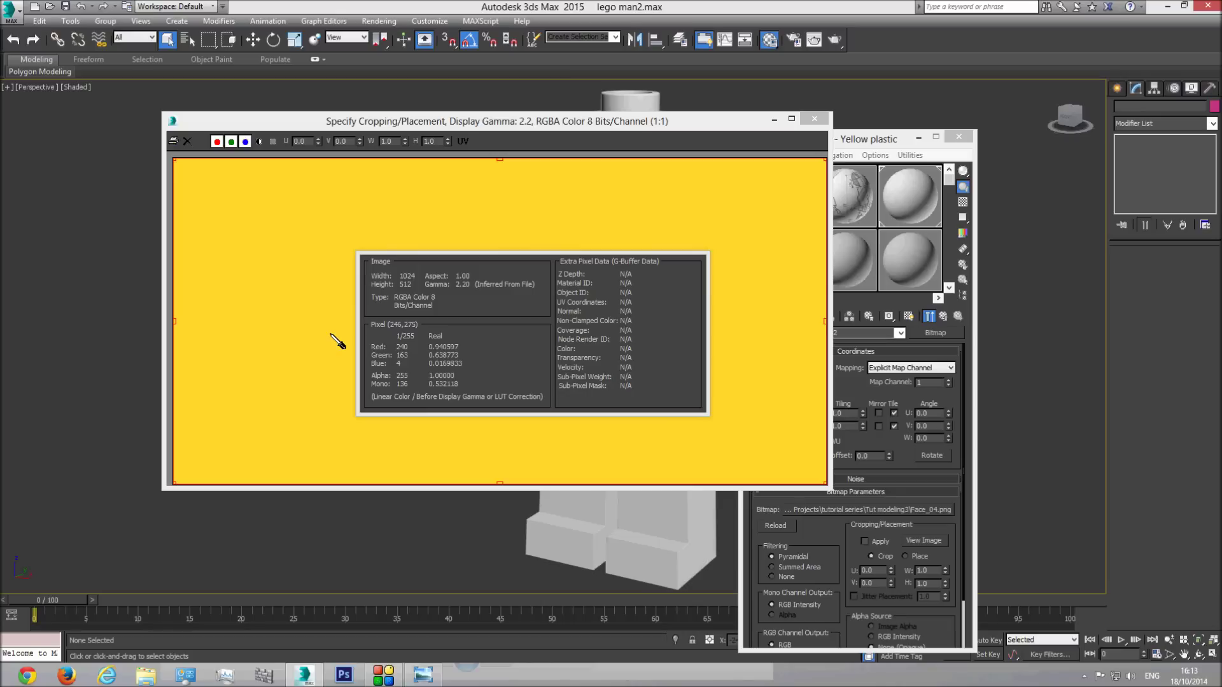
right_drag(331, 333, 330, 333)
click(814, 118)
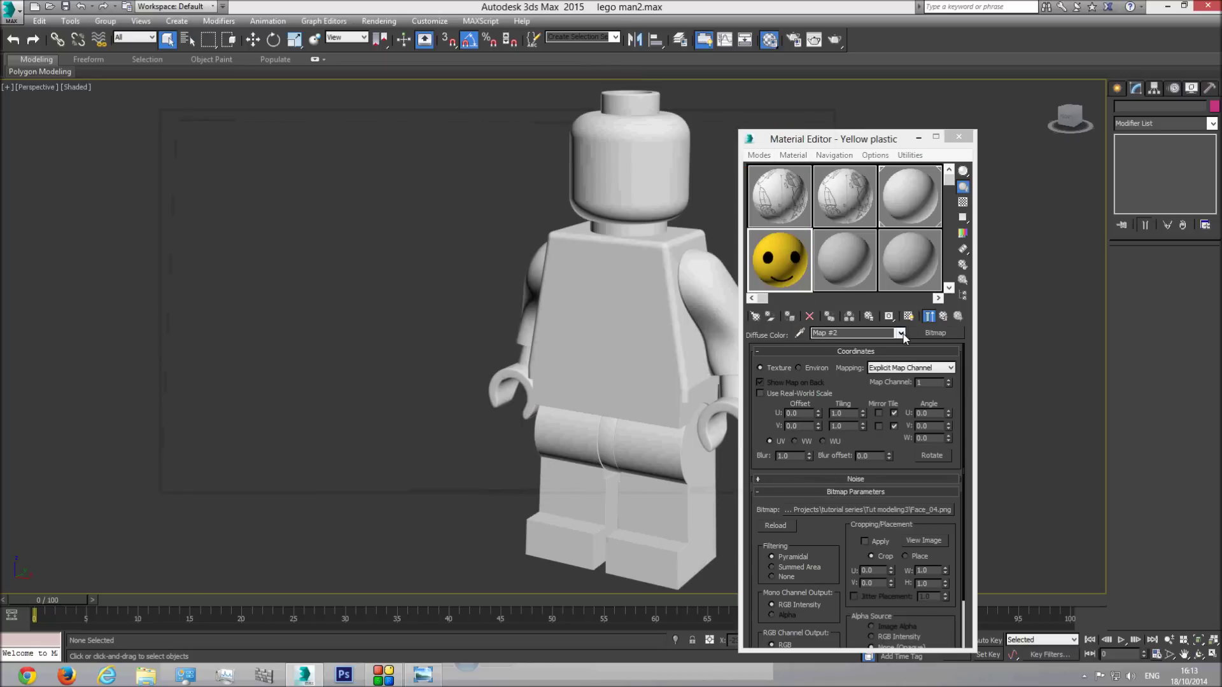
Copy the face material to the neighbouring sample slot and clear the copy's diffuse map
drag(786, 261, 844, 262)
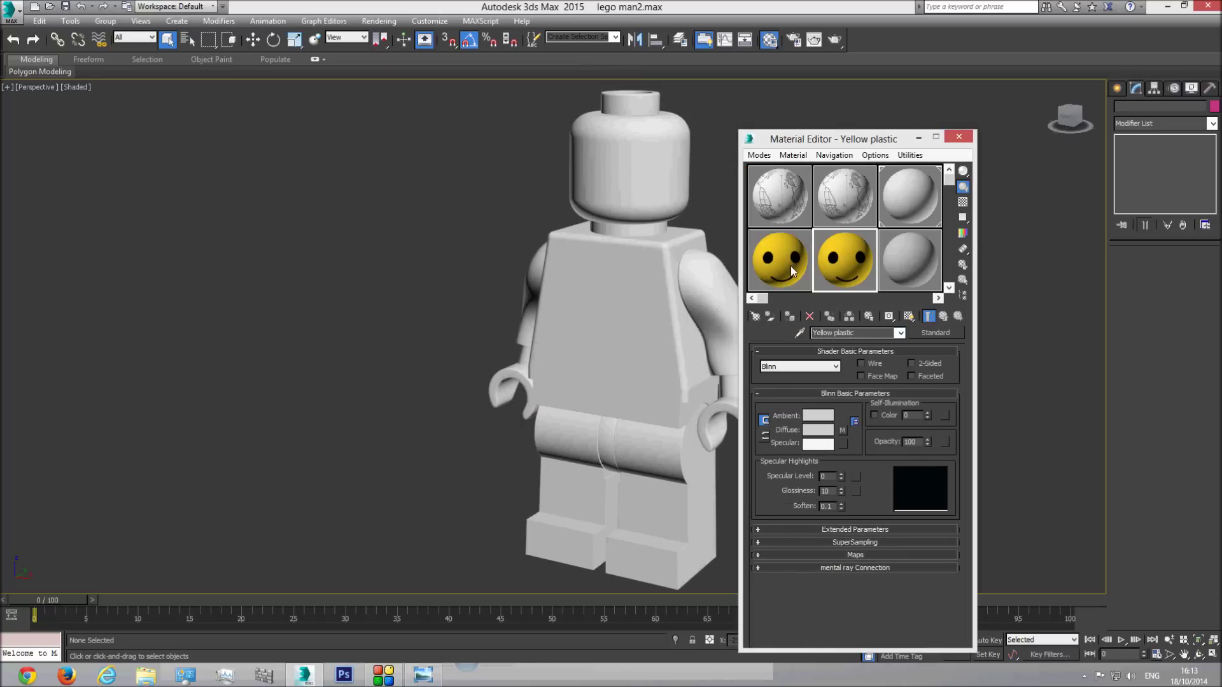
right_click(843, 435)
click(891, 470)
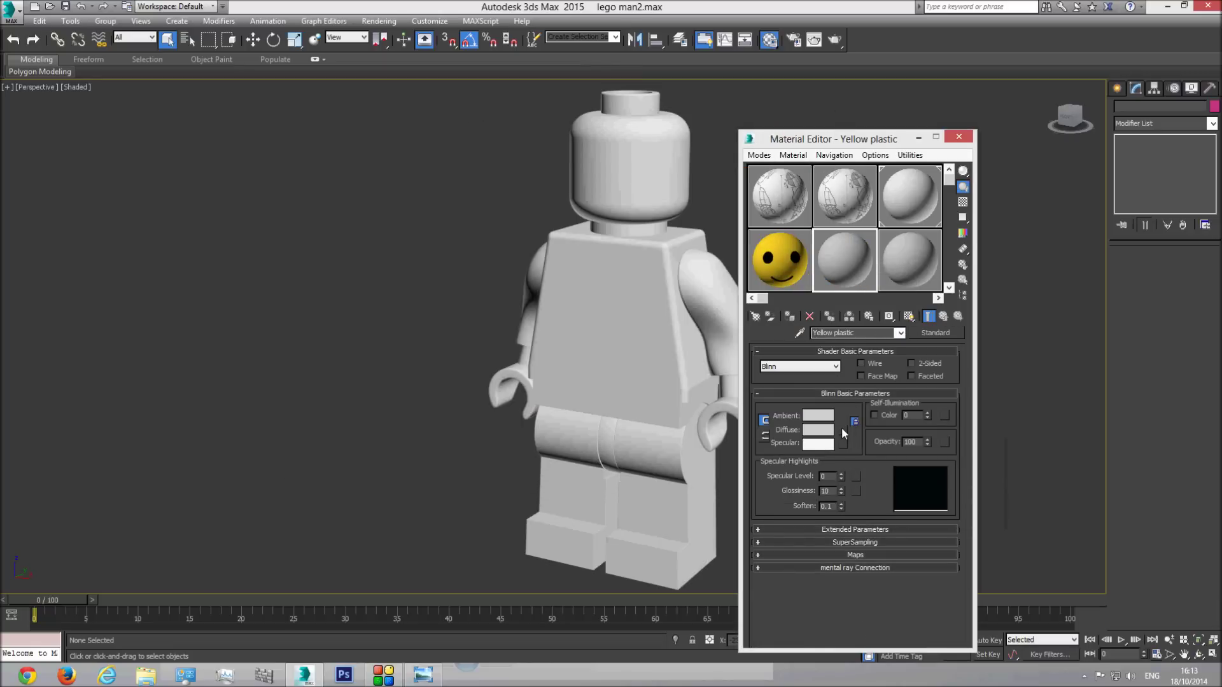
Recheck the face bitmap's yellow pixel values and set the copied material's diffuse colour to red 240, green 163, blue 4
click(788, 264)
click(926, 543)
right_click(686, 230)
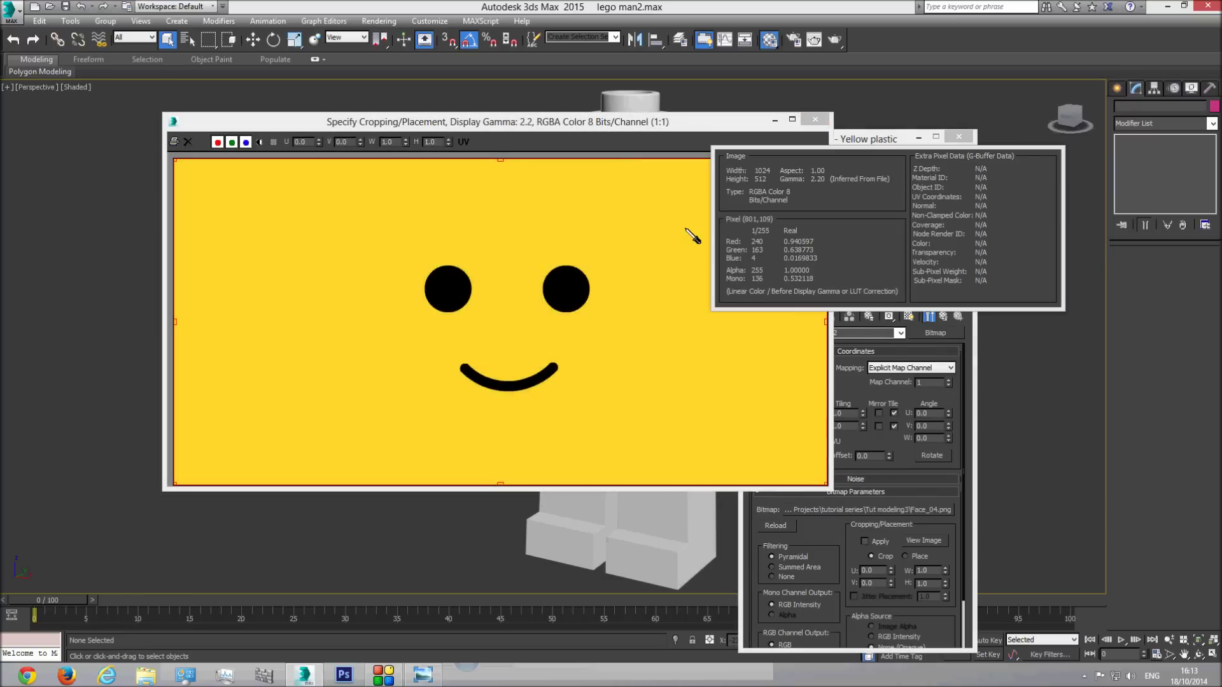
click(815, 120)
click(958, 316)
click(818, 430)
text(240)
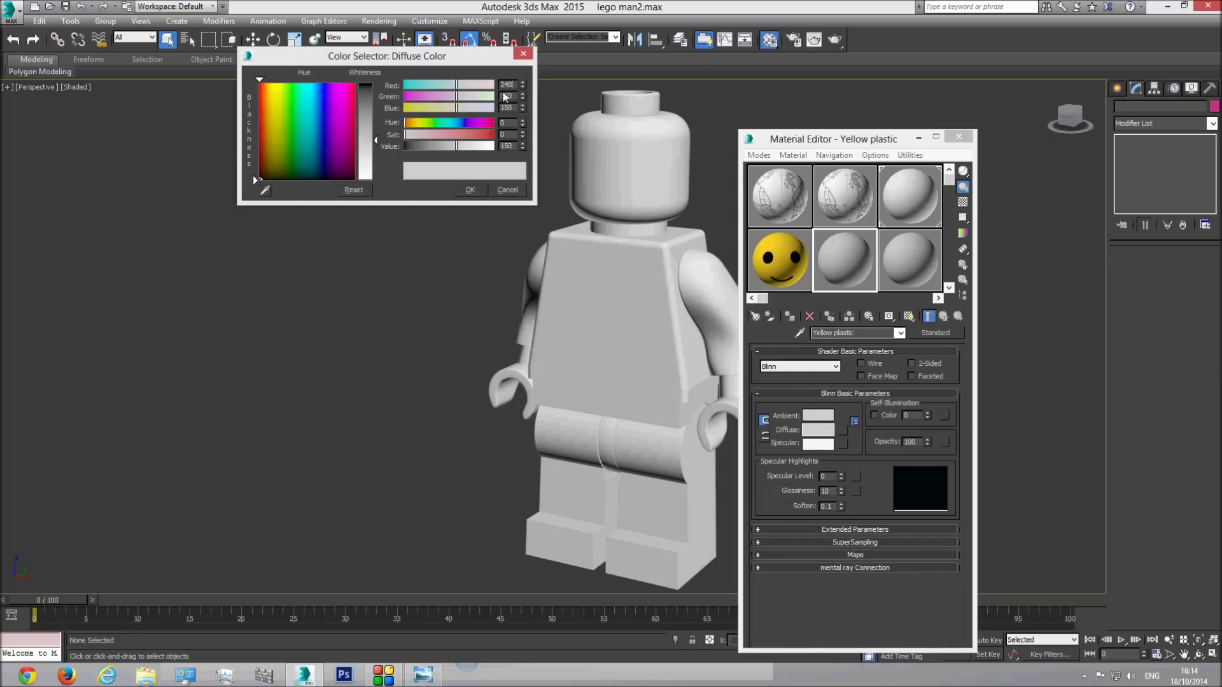
key(Tab)
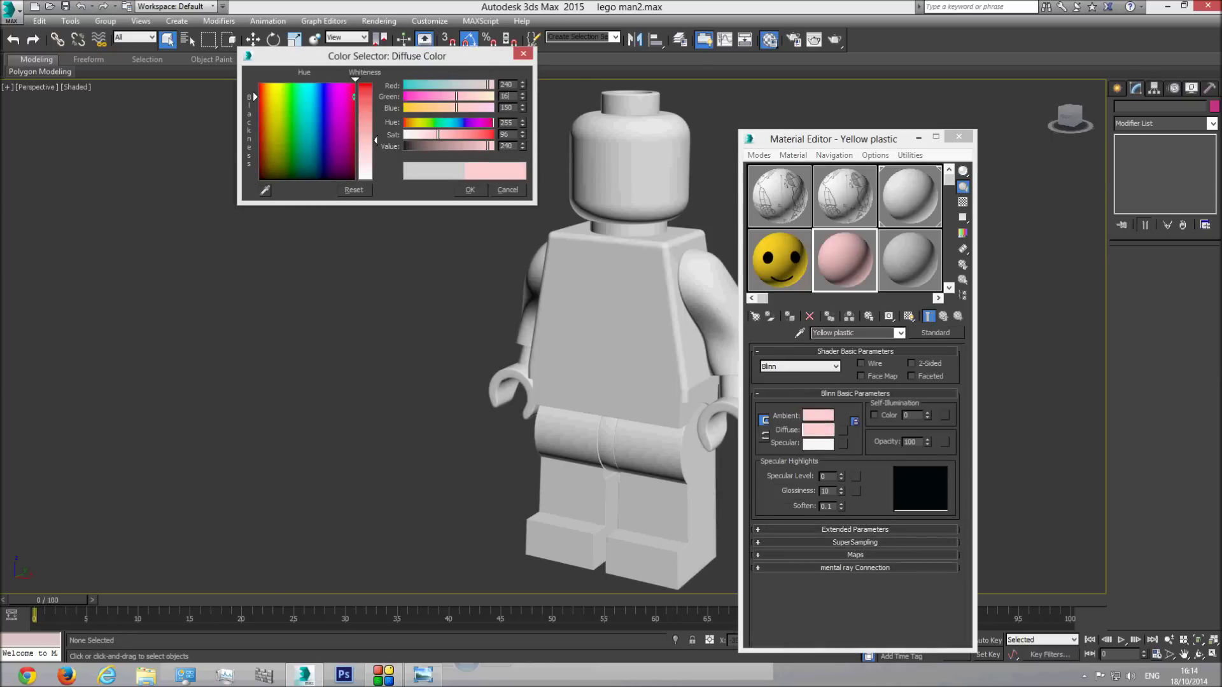
key(Tab)
text(4)
key(Tab)
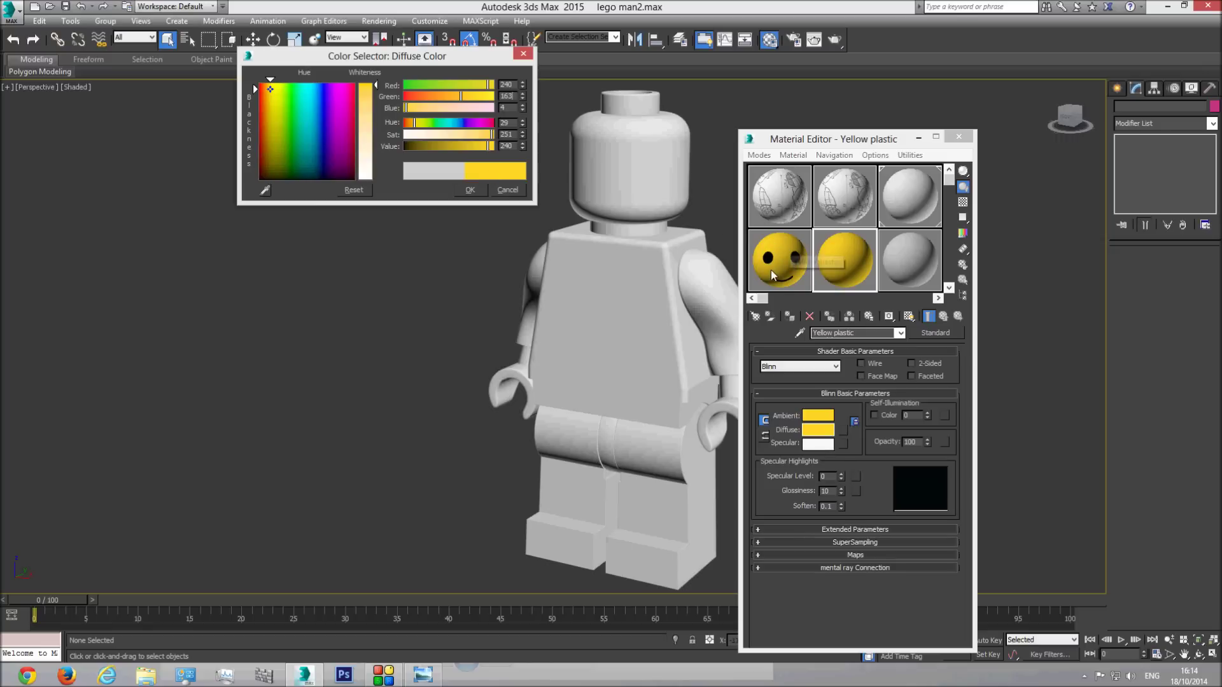
click(471, 191)
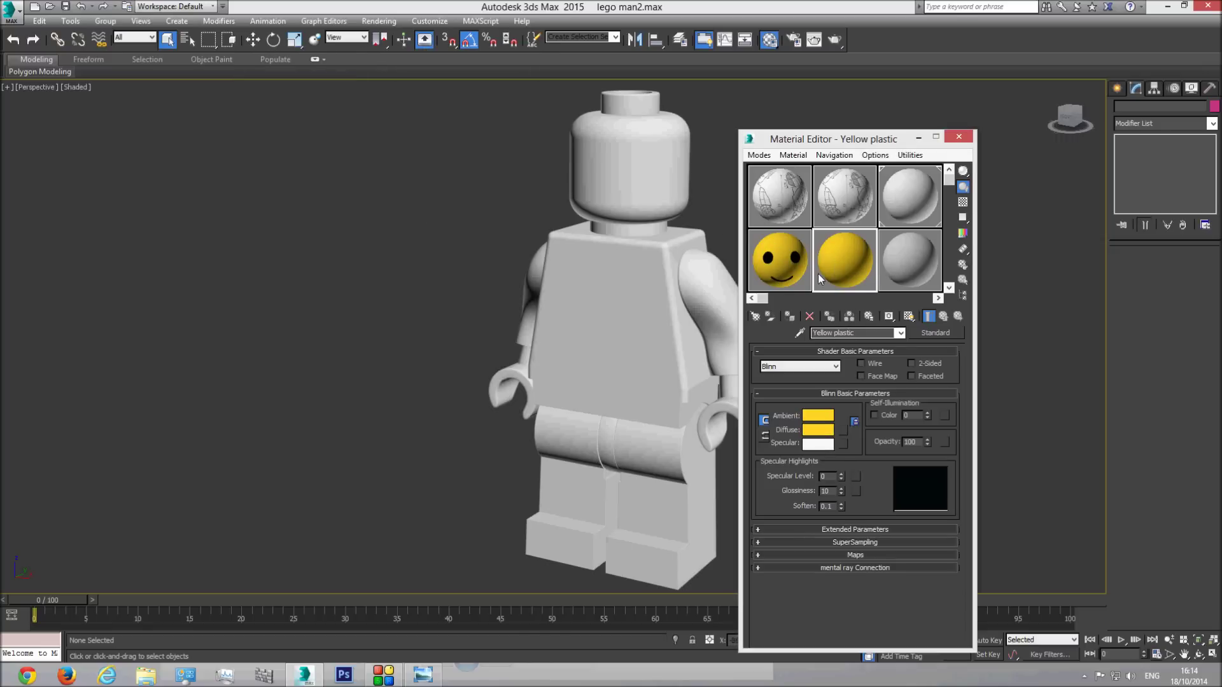
Rename the material with the face bitmap to "face plastic"
click(780, 259)
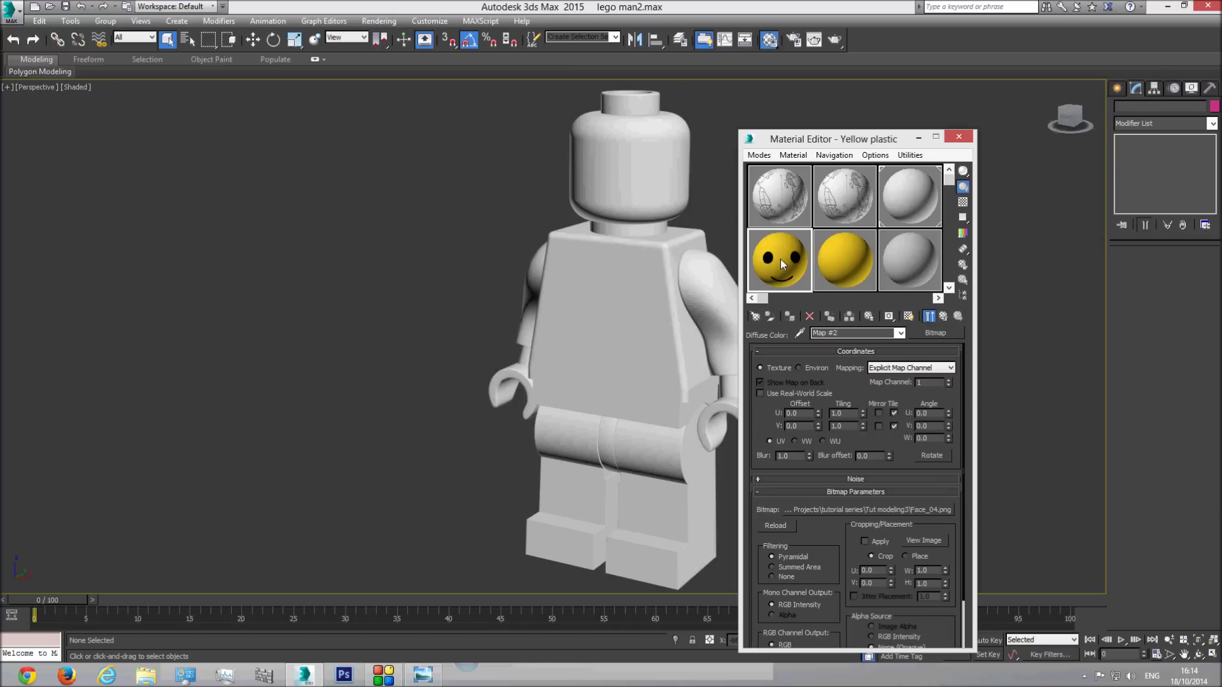
click(900, 333)
click(870, 343)
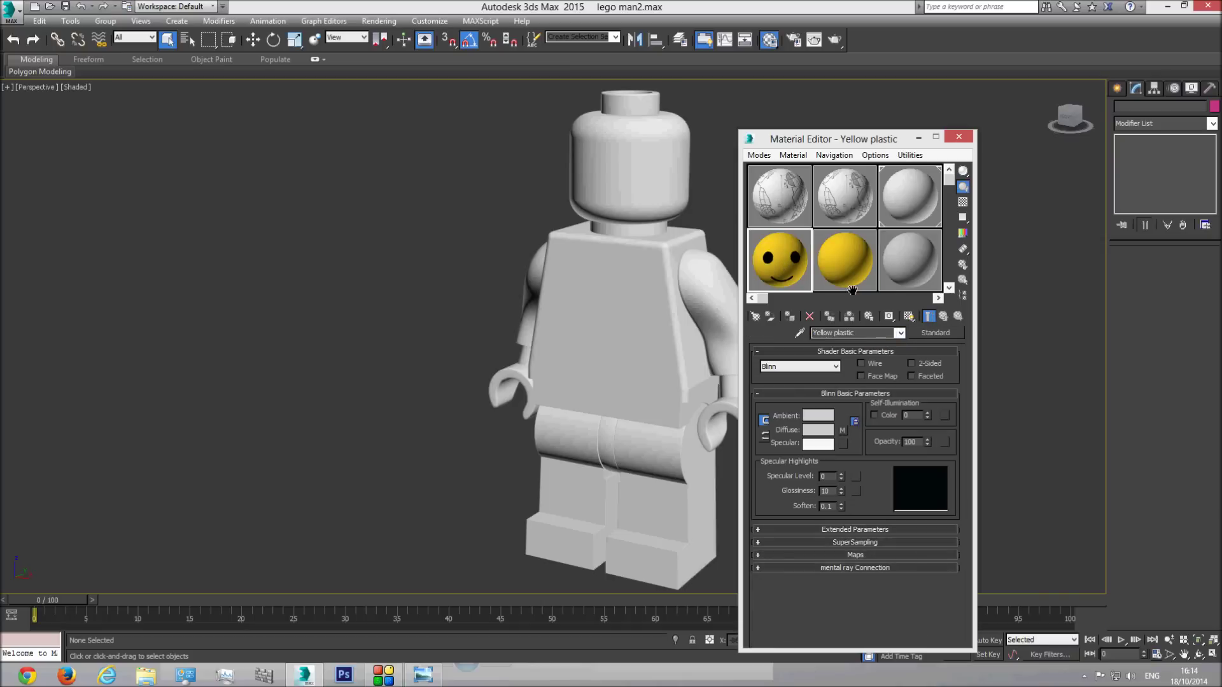
click(835, 259)
click(777, 263)
drag(833, 333, 781, 330)
text(face)
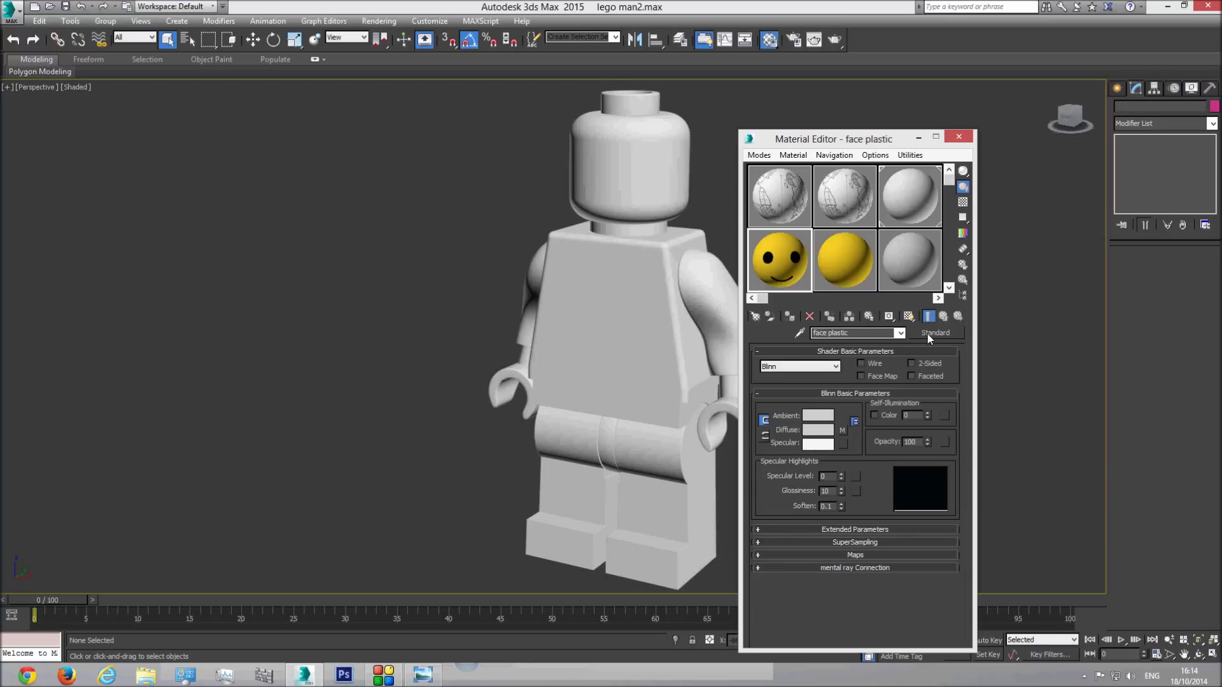
Convert face plastic to a VRayMtl, moving its face bitmap into the new diffuse map slot as a copy
right_click(843, 431)
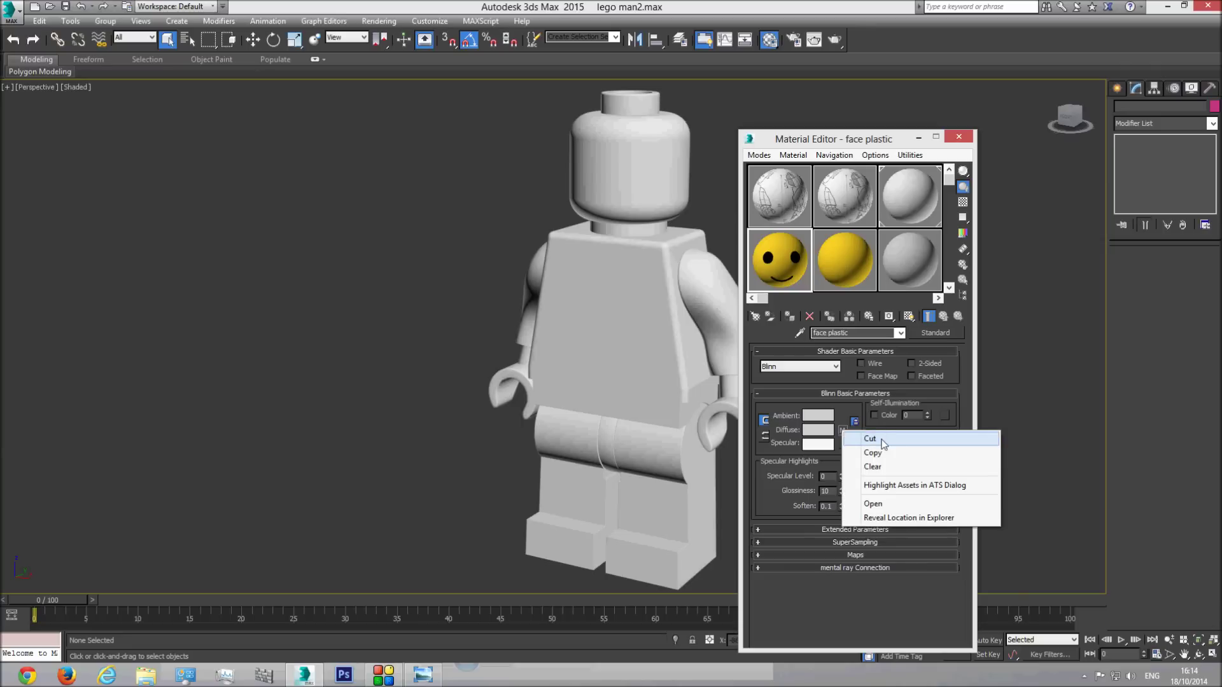
click(870, 438)
click(935, 333)
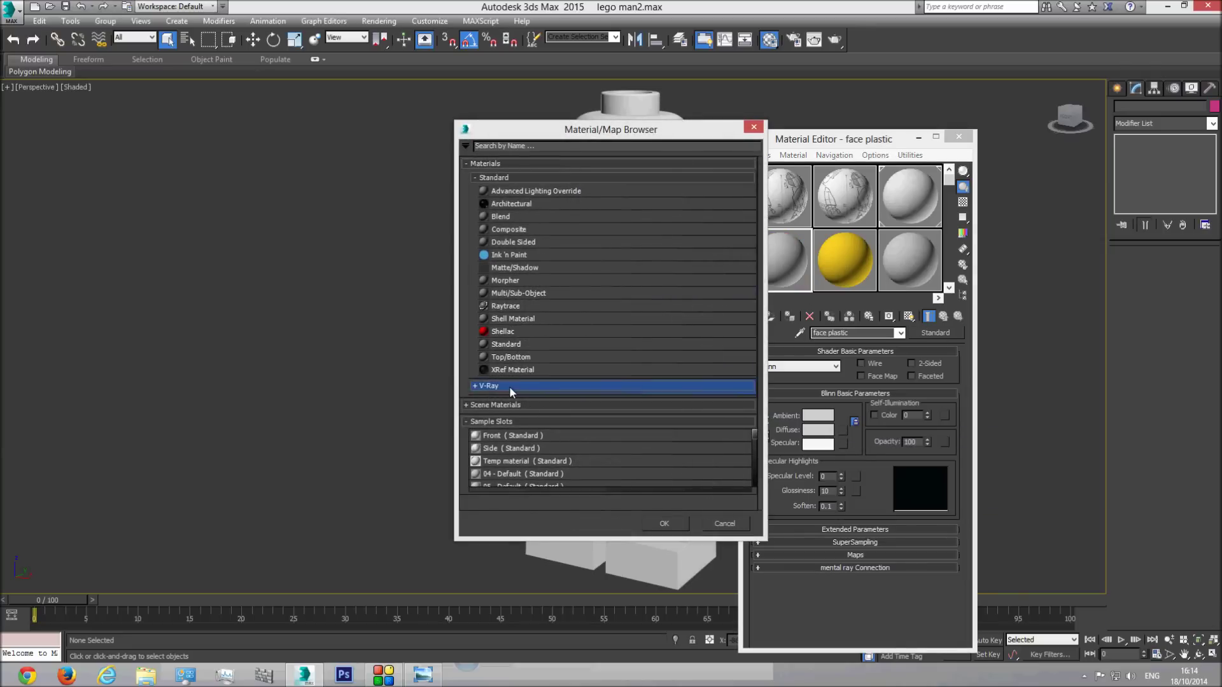
click(512, 387)
scroll(524, 391, down, 3)
double_click(504, 436)
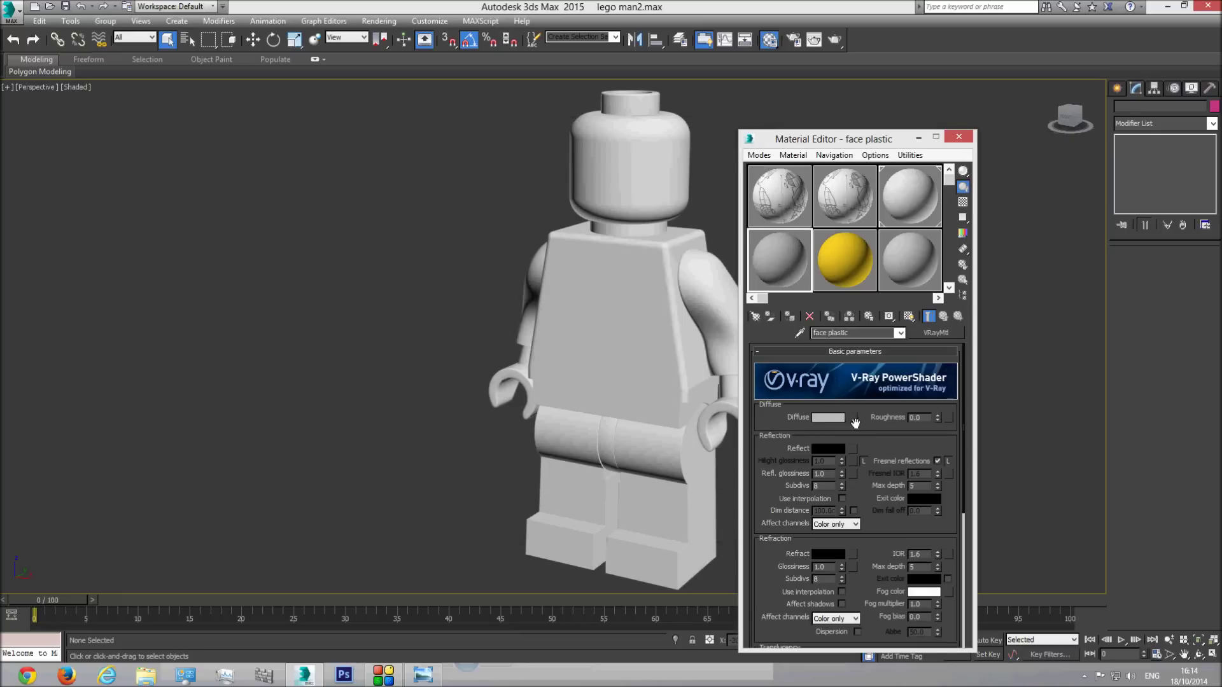
right_click(855, 422)
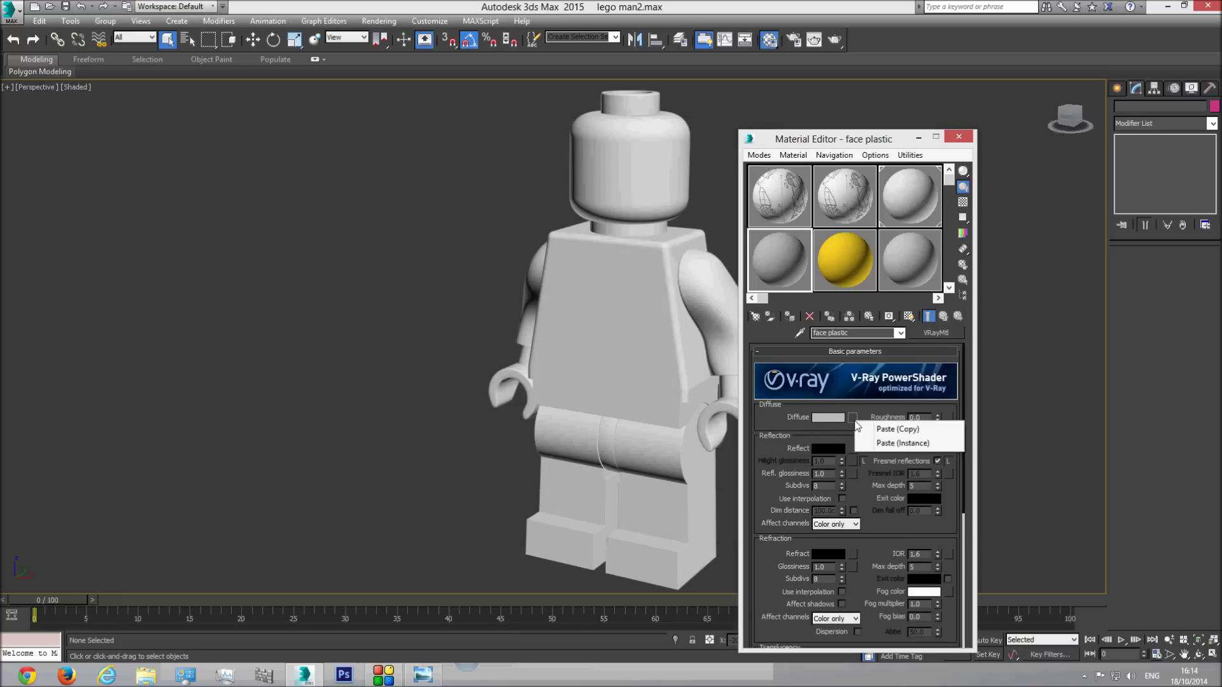
click(889, 430)
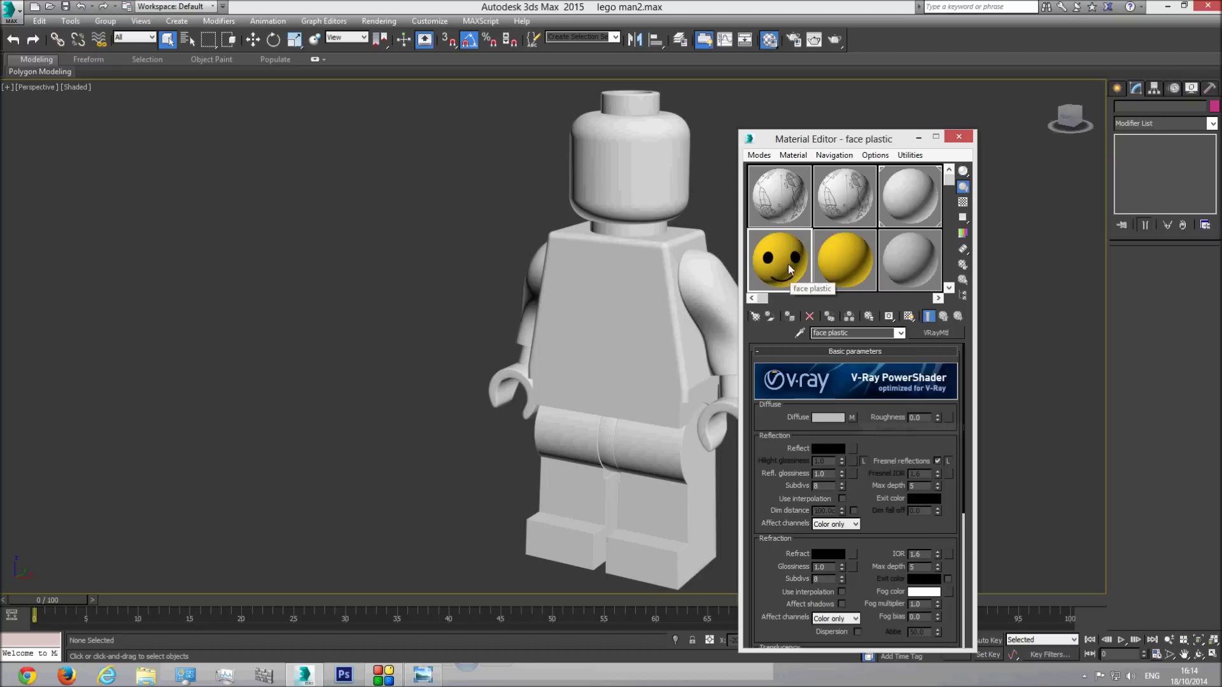
Convert the Yellow plastic material to a VRayMtl, copying its yellow diffuse colour into the new material
click(837, 249)
right_click(826, 432)
click(853, 441)
click(944, 337)
double_click(517, 434)
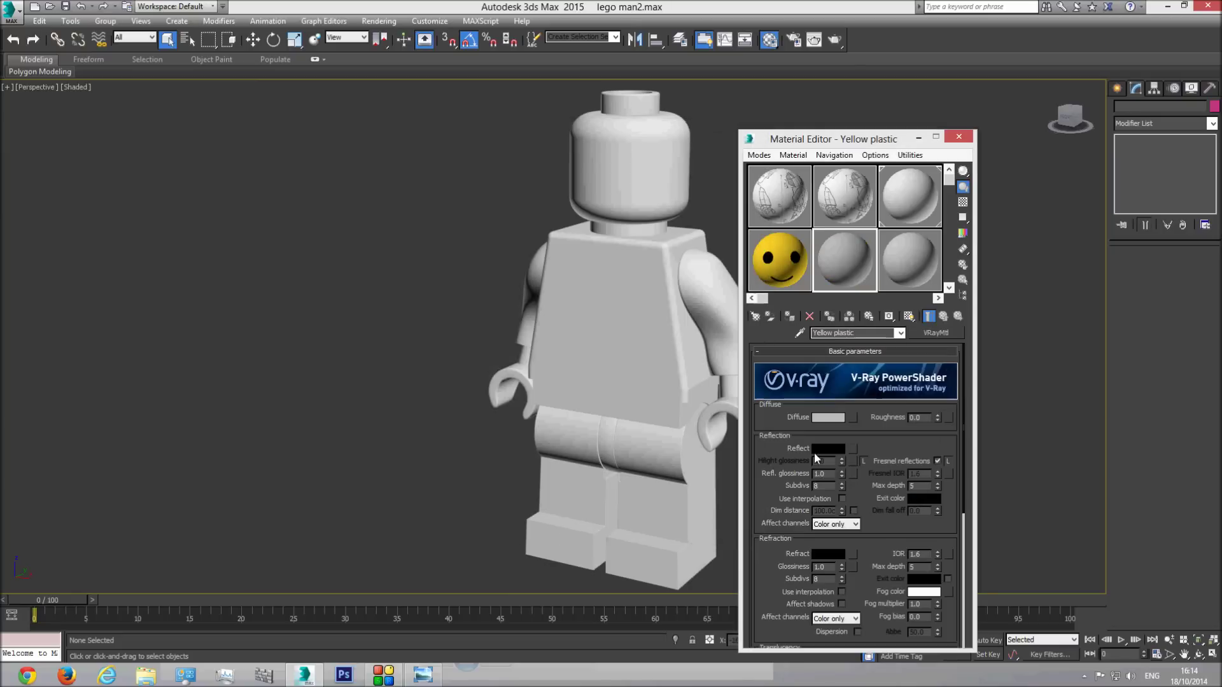
right_click(829, 417)
click(850, 436)
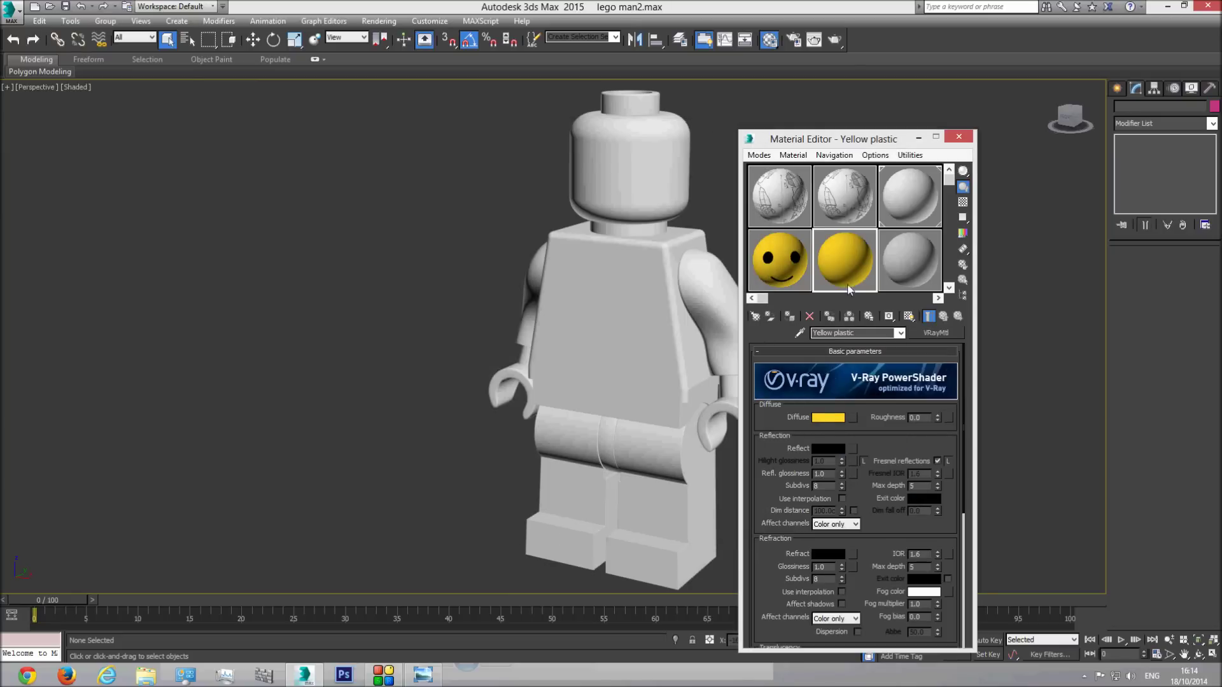
Assign Yellow plastic to the LEGO man's head and check the head against the legoman.jpg reference photo
drag(851, 263, 623, 164)
middle_drag(647, 179, 643, 238)
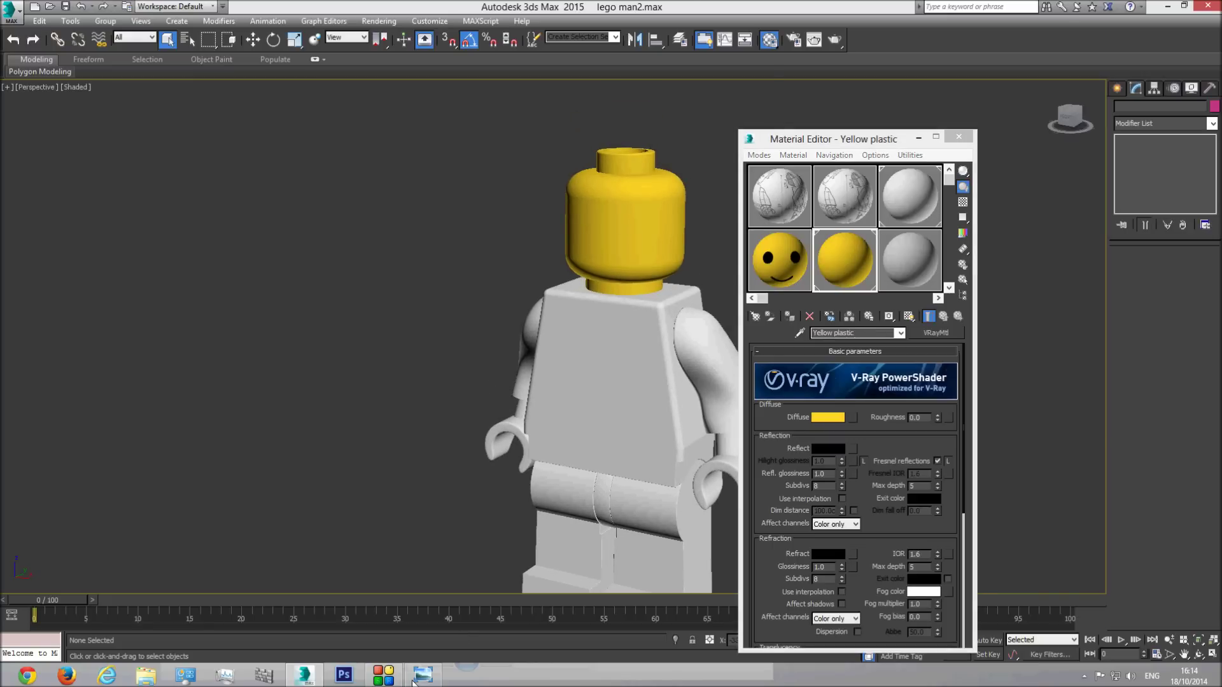
click(412, 681)
click(642, 7)
middle_drag(618, 217, 619, 273)
scroll(611, 256, up, 2)
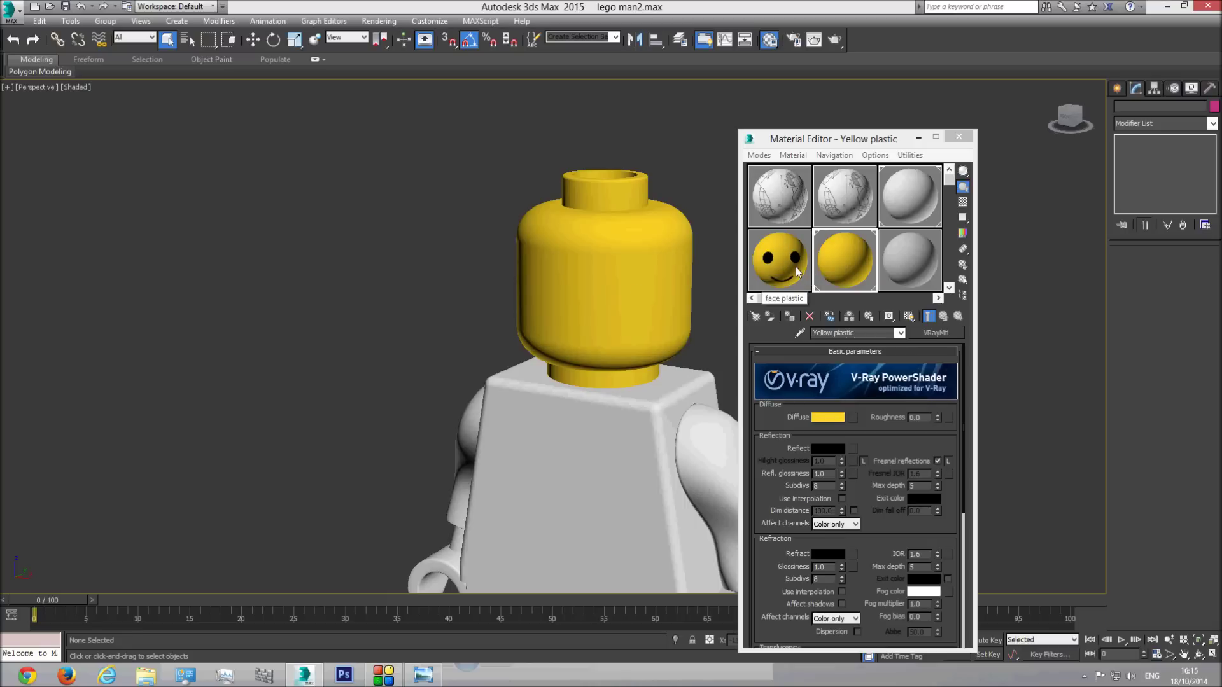
In the head's Edit Poly polygon level, select the entire band of straight vertical polygons around the middle of the head
click(573, 275)
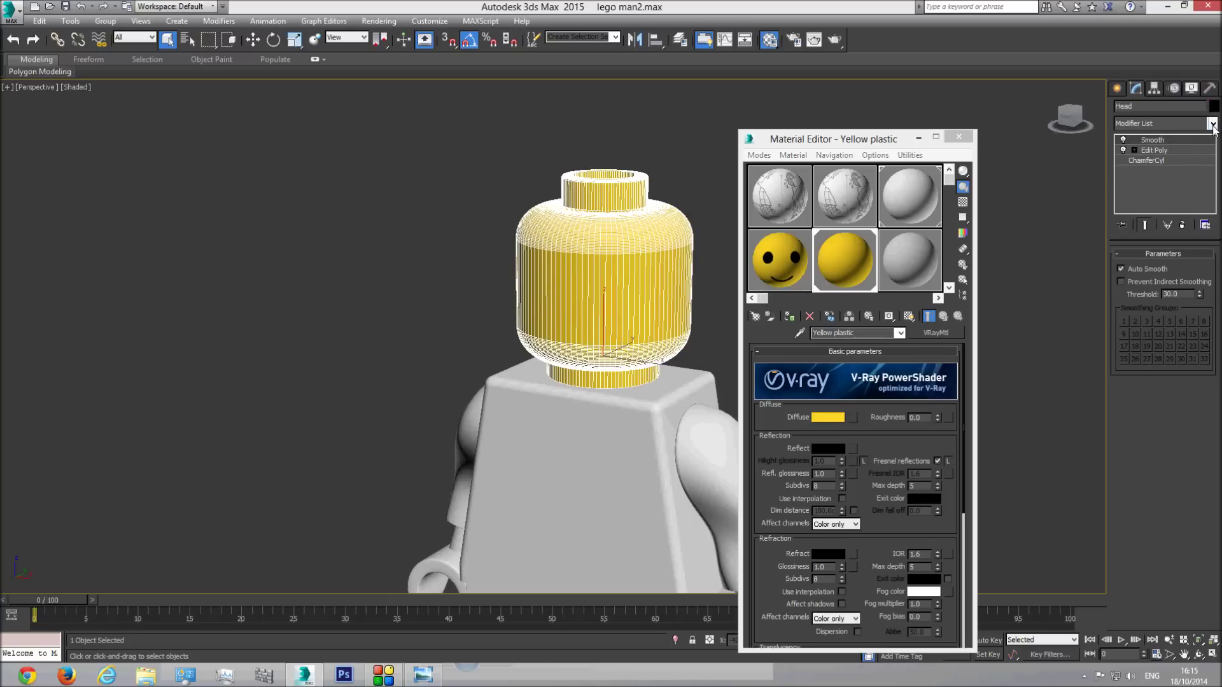
click(1163, 152)
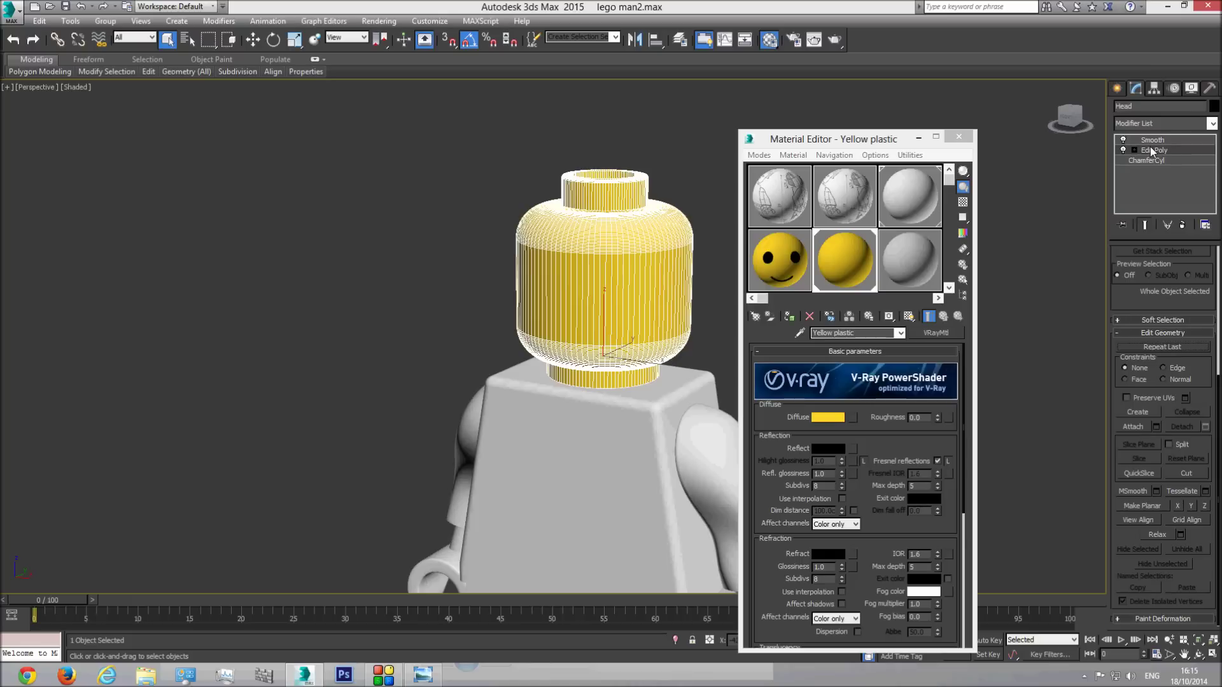
drag(1135, 303, 1142, 489)
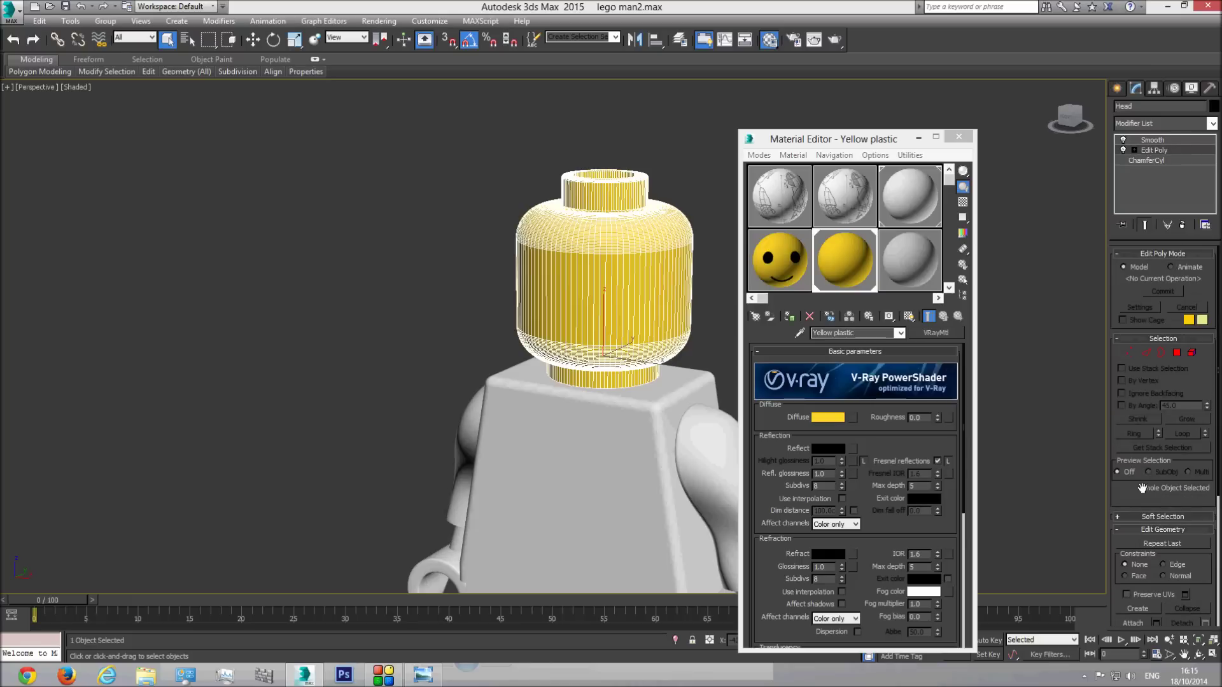
click(1176, 352)
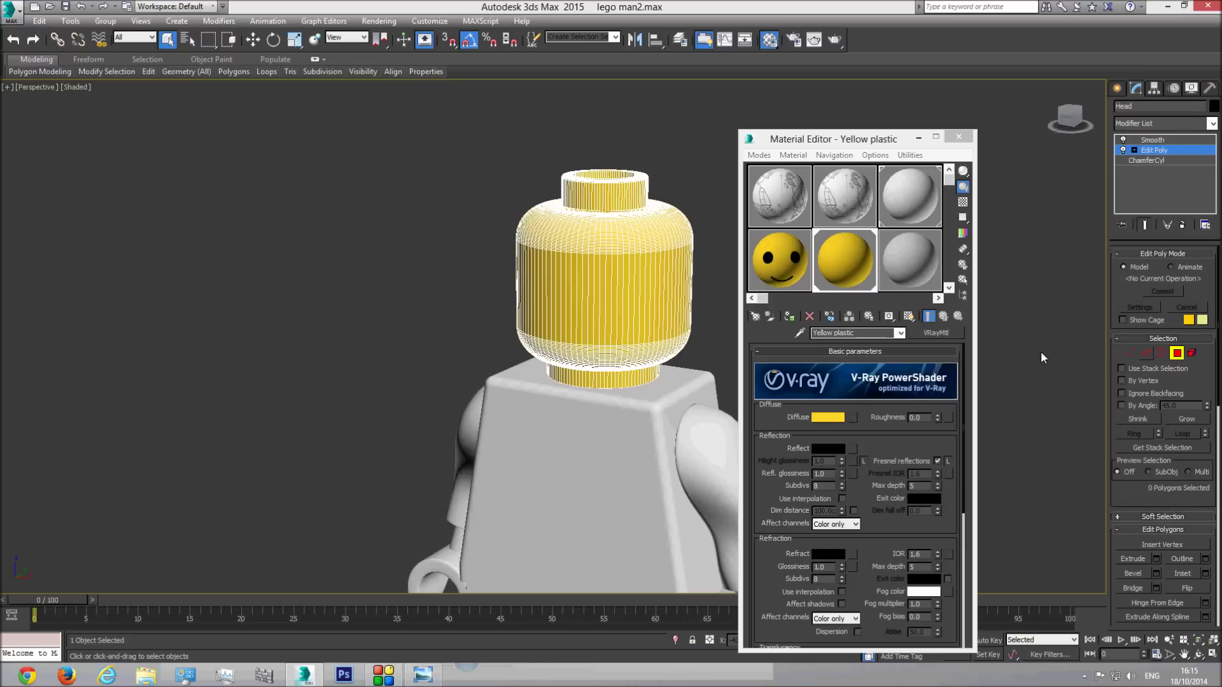
click(661, 285)
ctrl+click(659, 287)
key(f)
scroll(631, 300, down, 6)
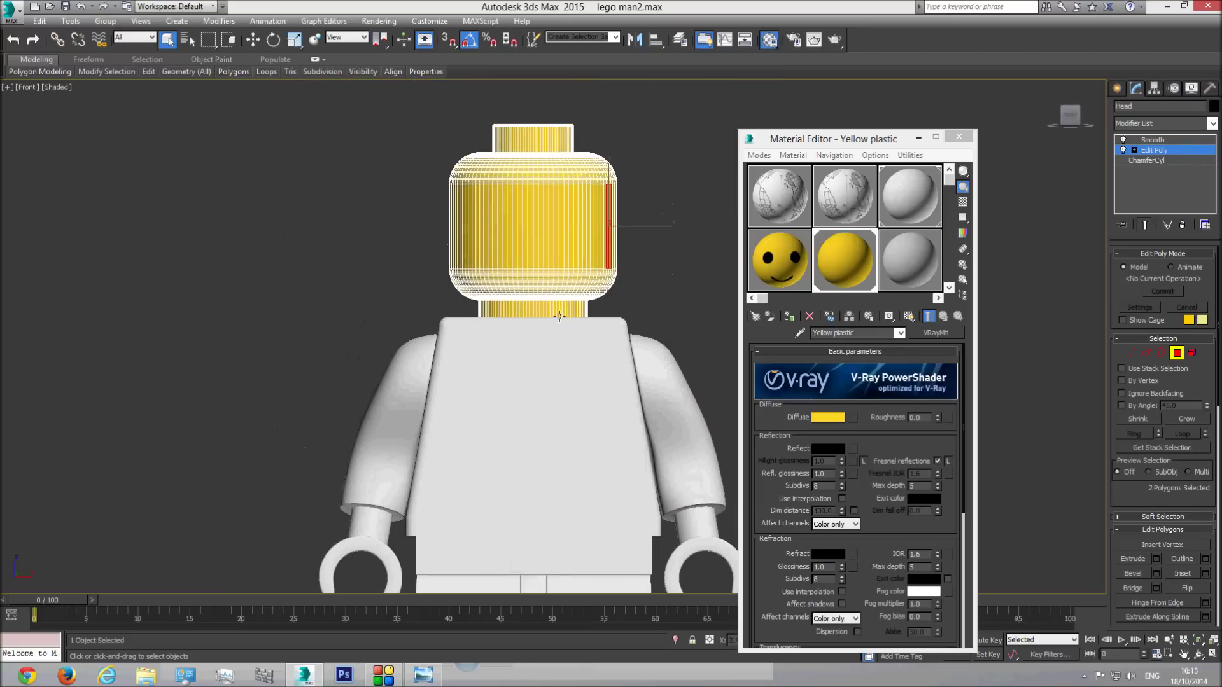
drag(657, 206, 339, 216)
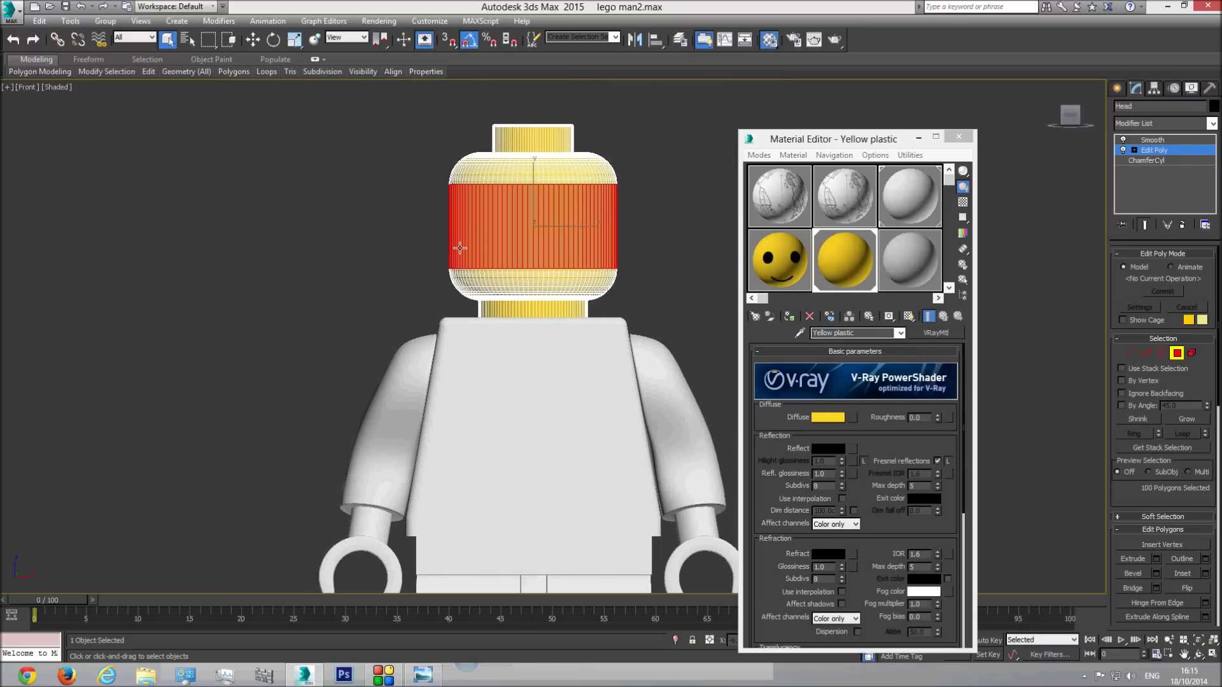
Deselect the side and back polygons of the band, keeping only the front face area, and compare it with the reference photo
key(l)
scroll(520, 448, down, 3)
middle_drag(520, 447, 515, 565)
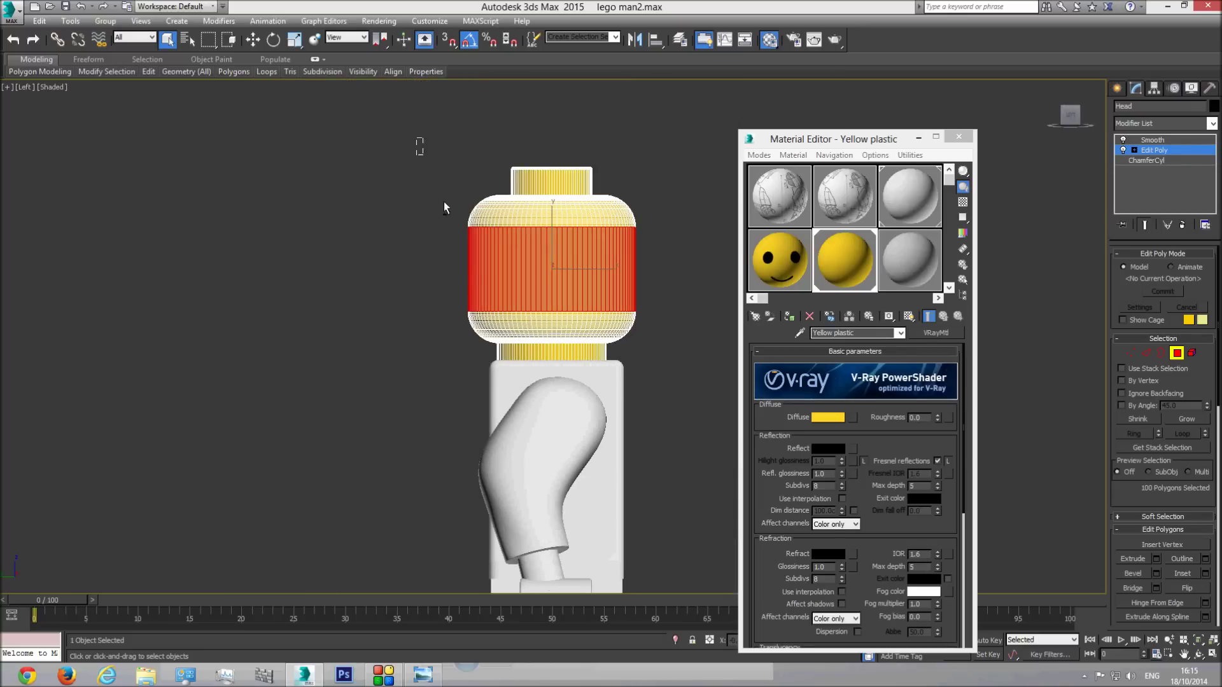
alt+drag(564, 417, 602, 437)
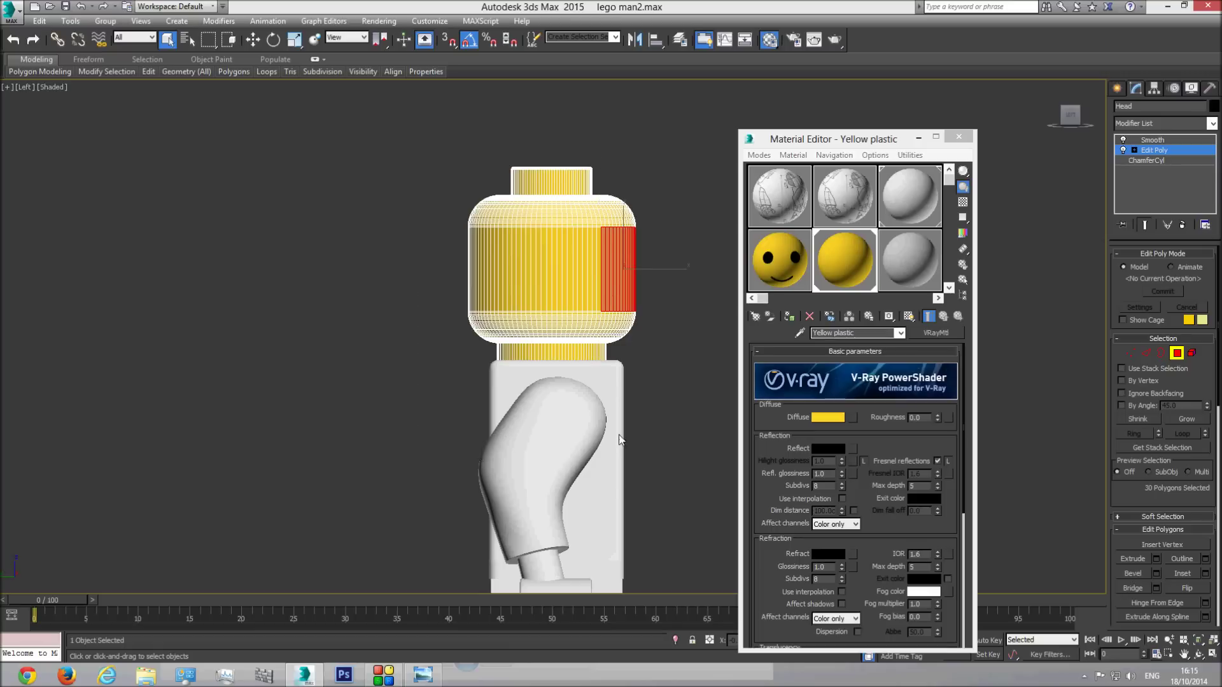
key(p)
click(1201, 653)
drag(609, 352, 596, 298)
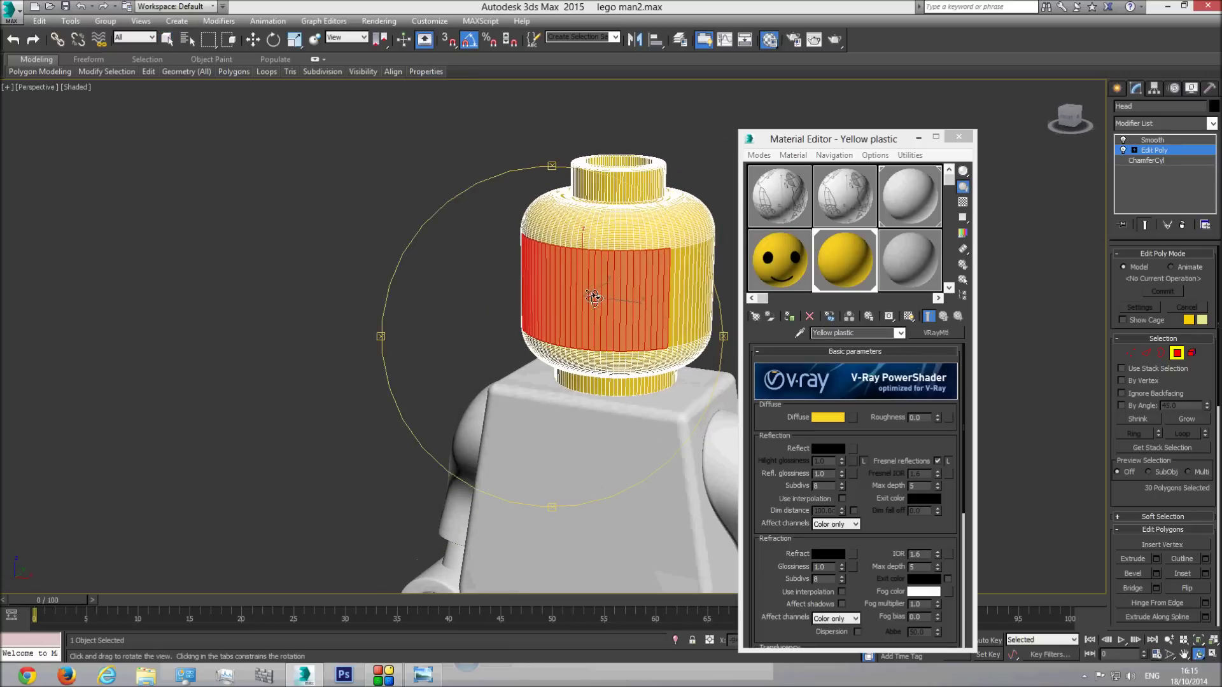
click(423, 673)
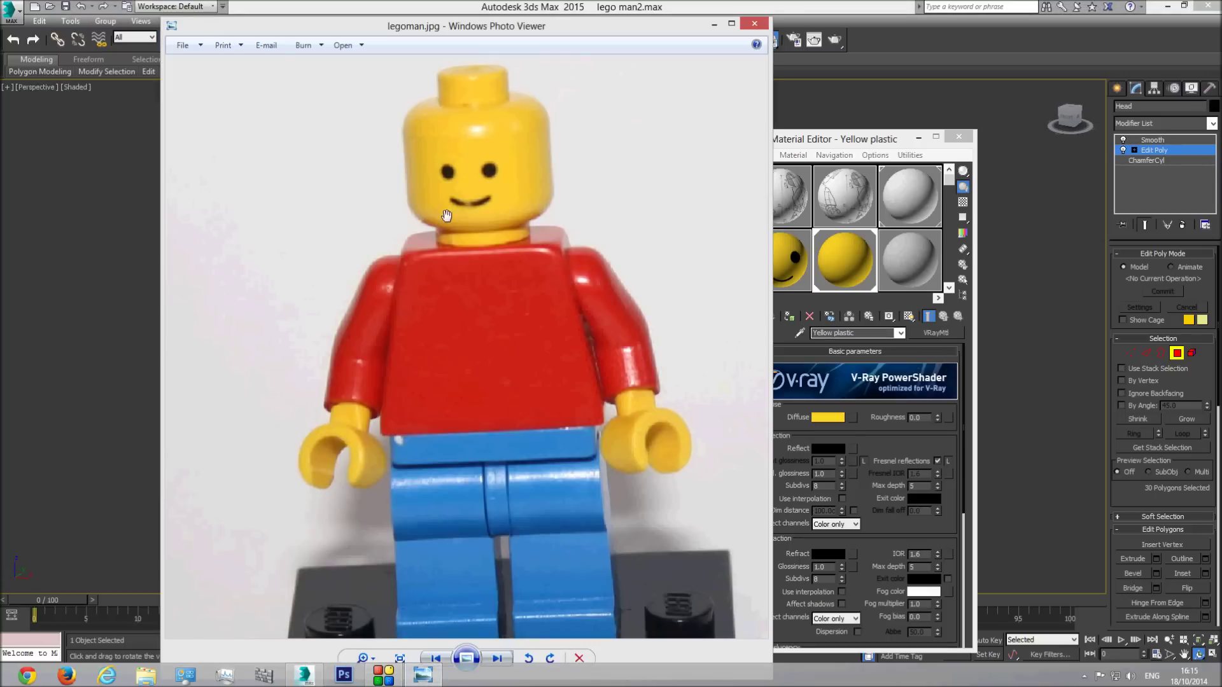
click(587, 3)
drag(614, 273, 585, 293)
Try to assign face plastic to the selected front polygons while the head still has its modifier stack
click(795, 268)
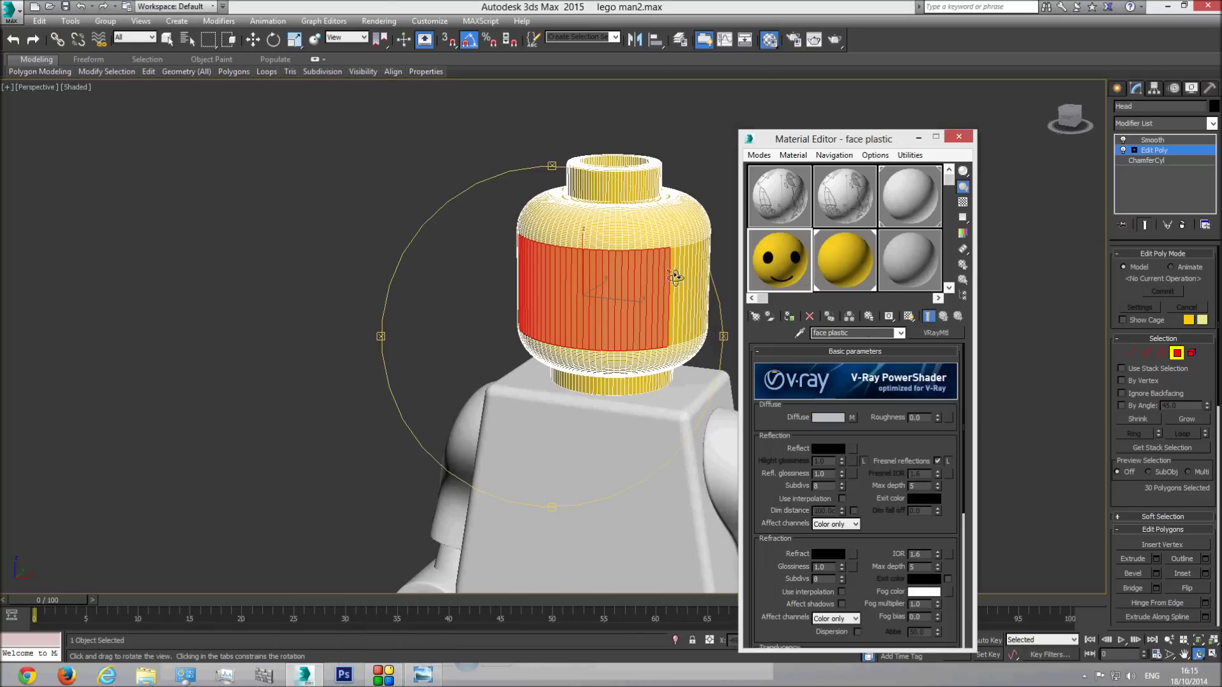
click(789, 317)
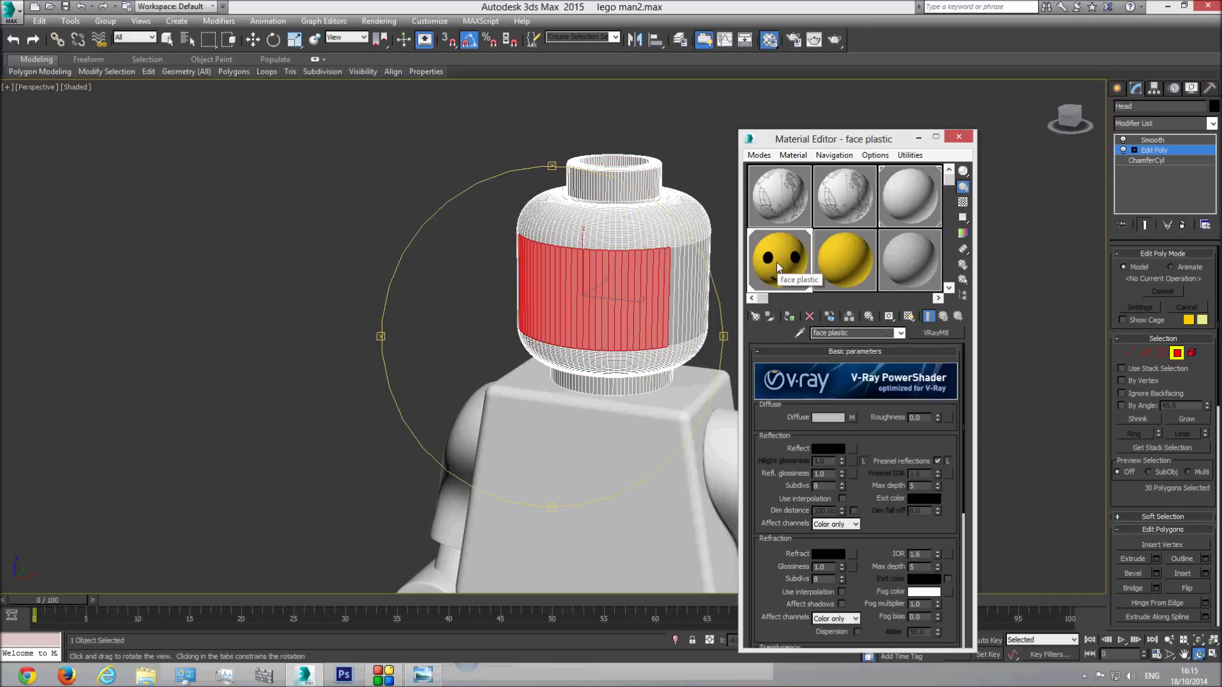
key(ctrl+z)
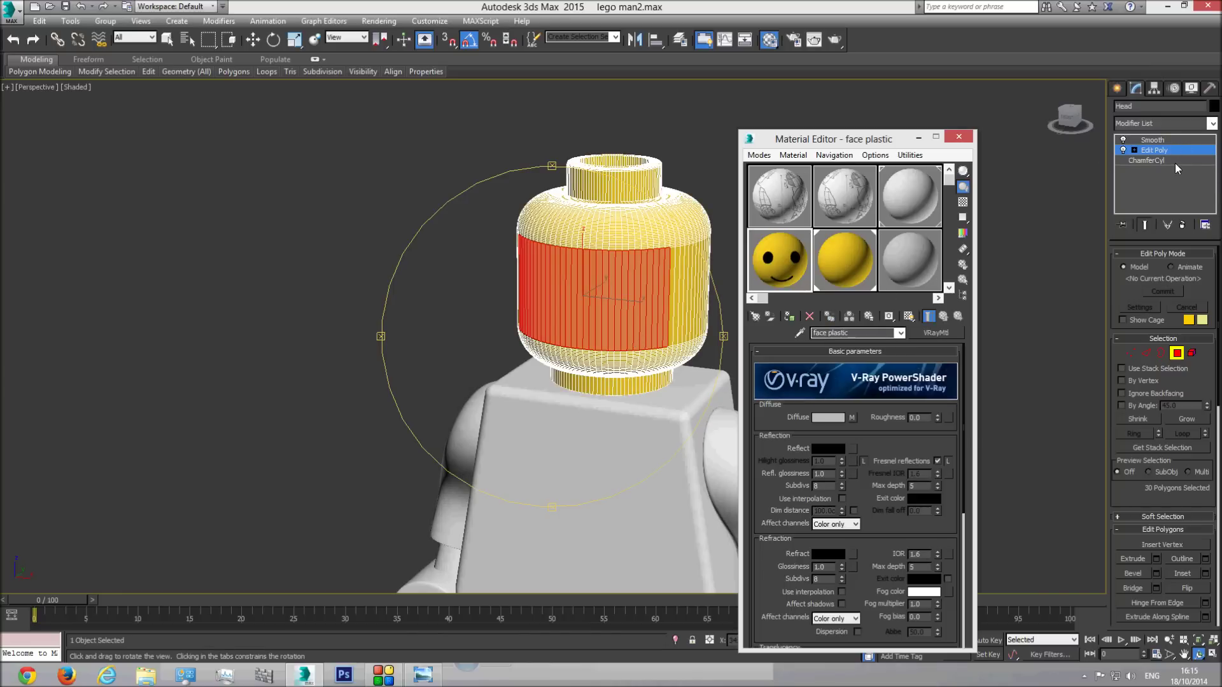
Leave polygon level and convert the head, with its Edit Poly and Smooth modifiers, to an Editable Poly
click(1164, 148)
click(1162, 139)
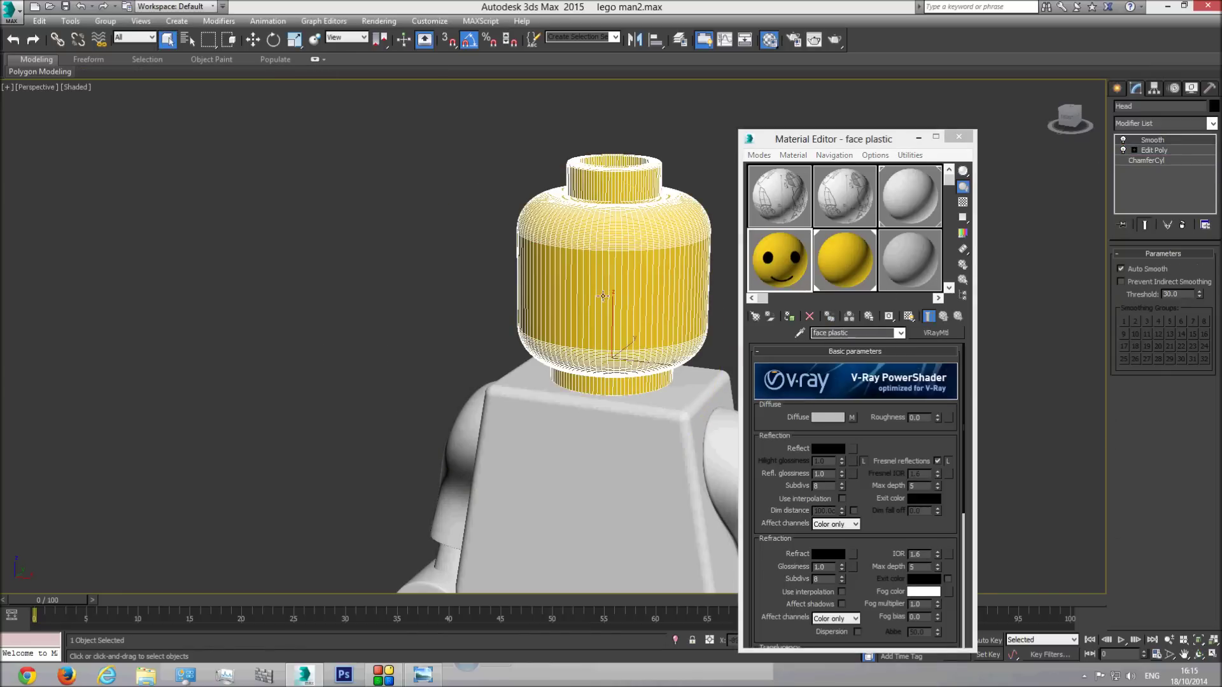
right_click(567, 284)
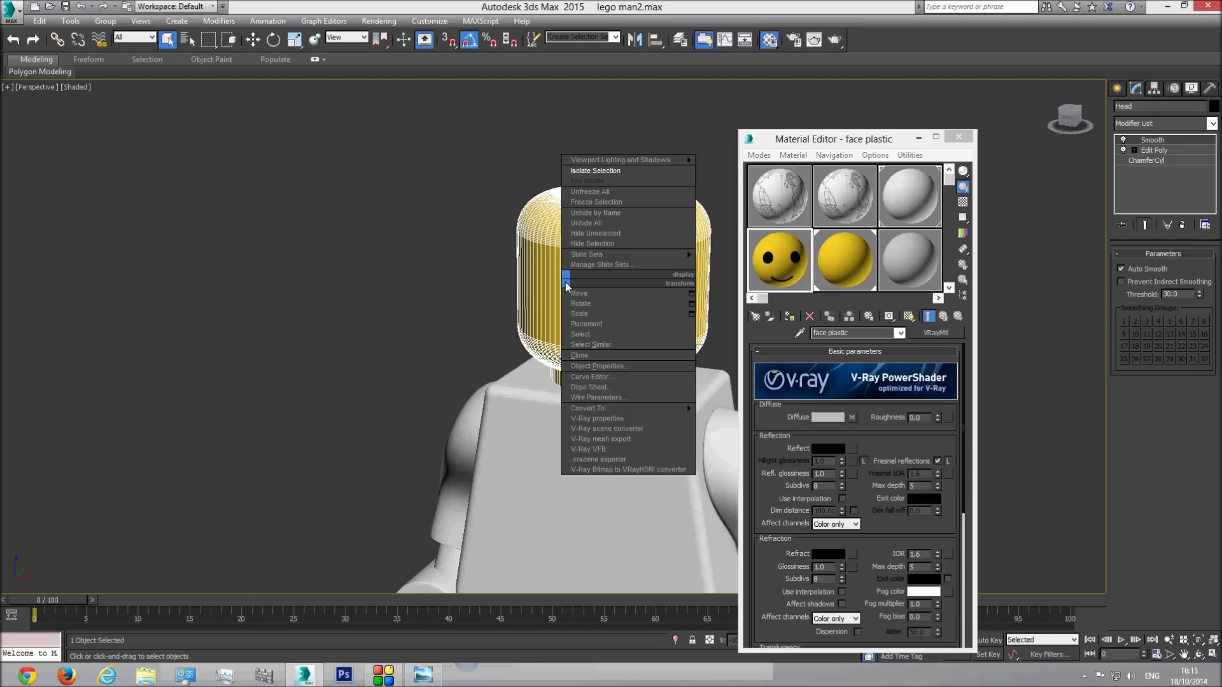
mouse_move(633, 407)
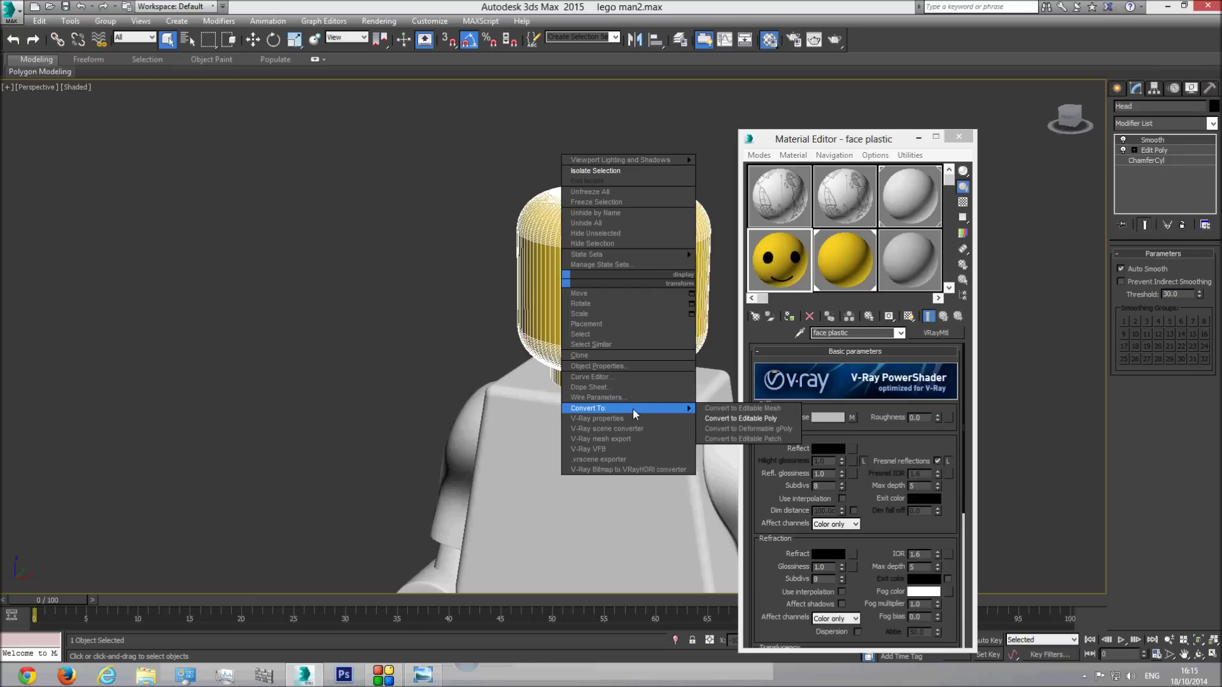
click(743, 419)
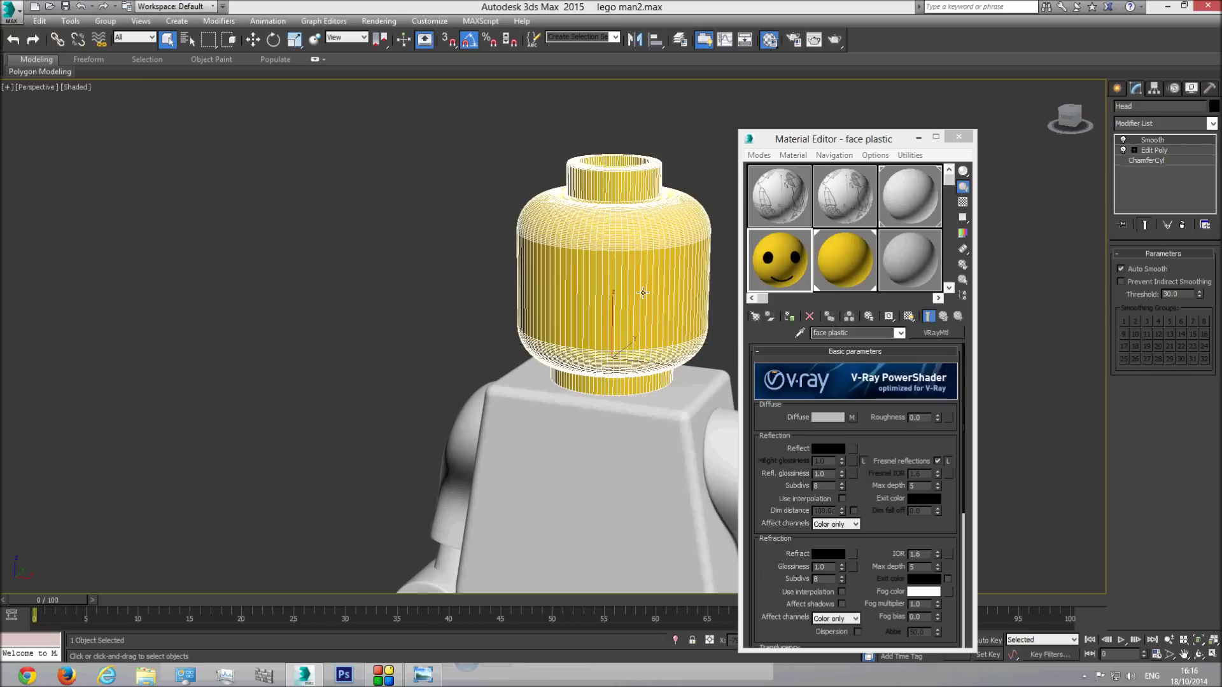
right_click(661, 281)
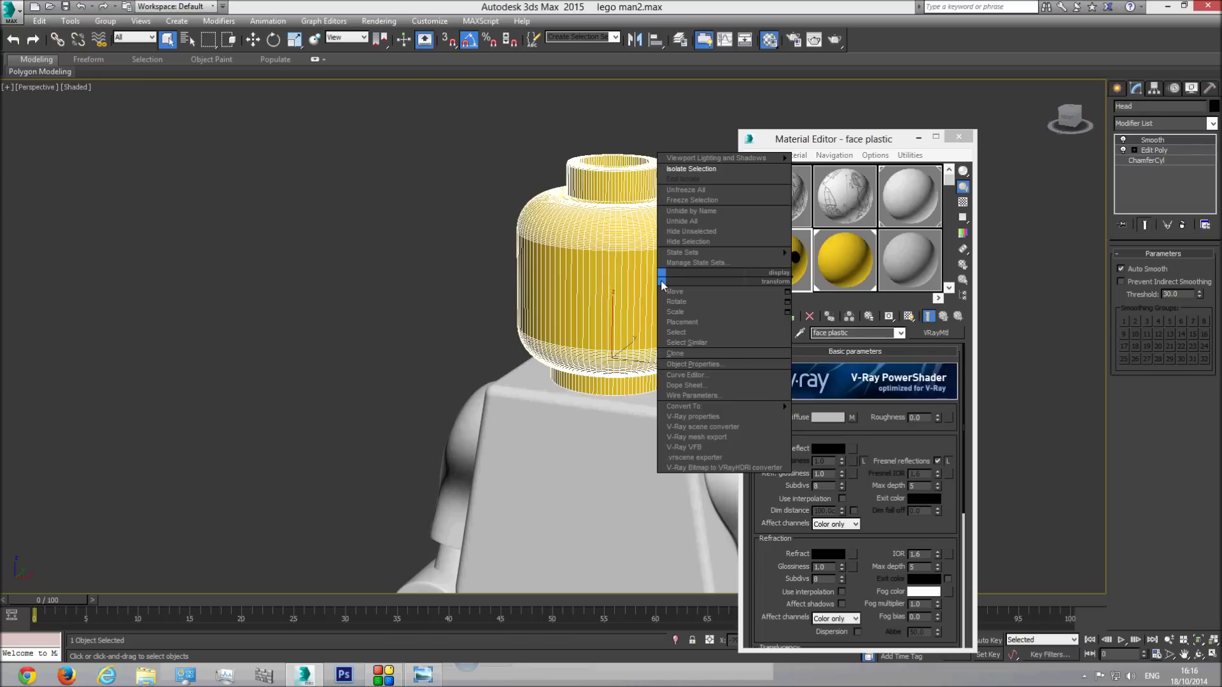
mouse_move(708, 406)
click(850, 417)
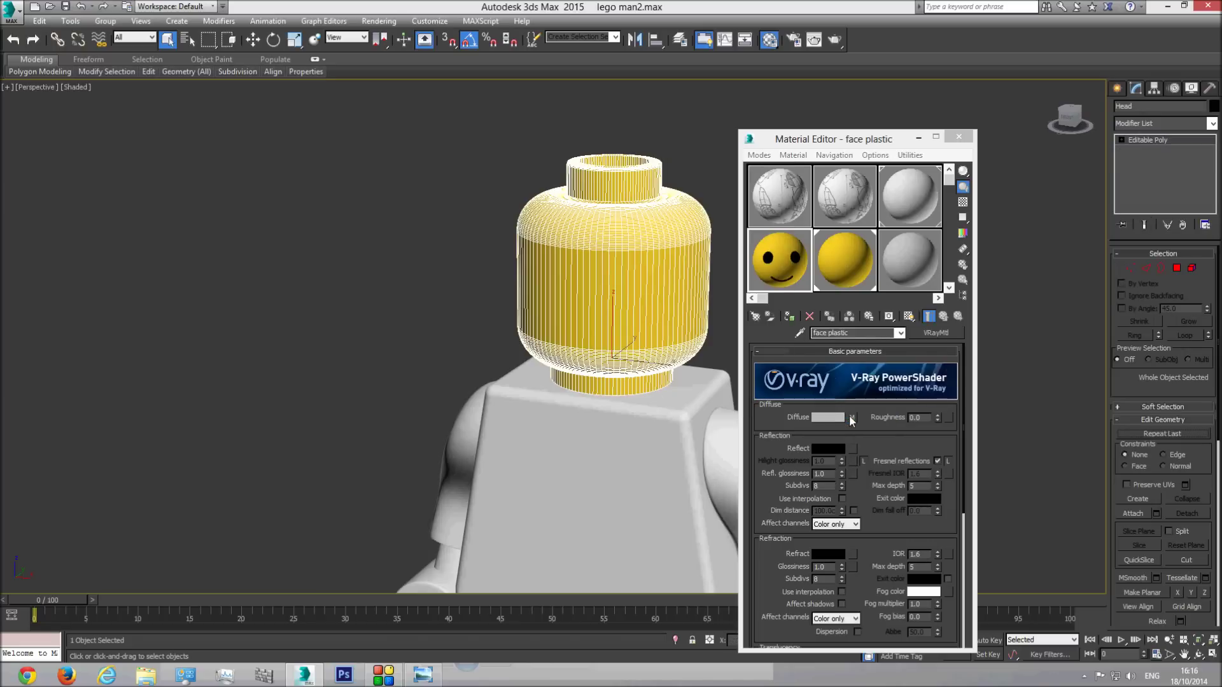
Assign face plastic to only the selected front polygons of the Editable Poly head, and deselect the head
click(1177, 268)
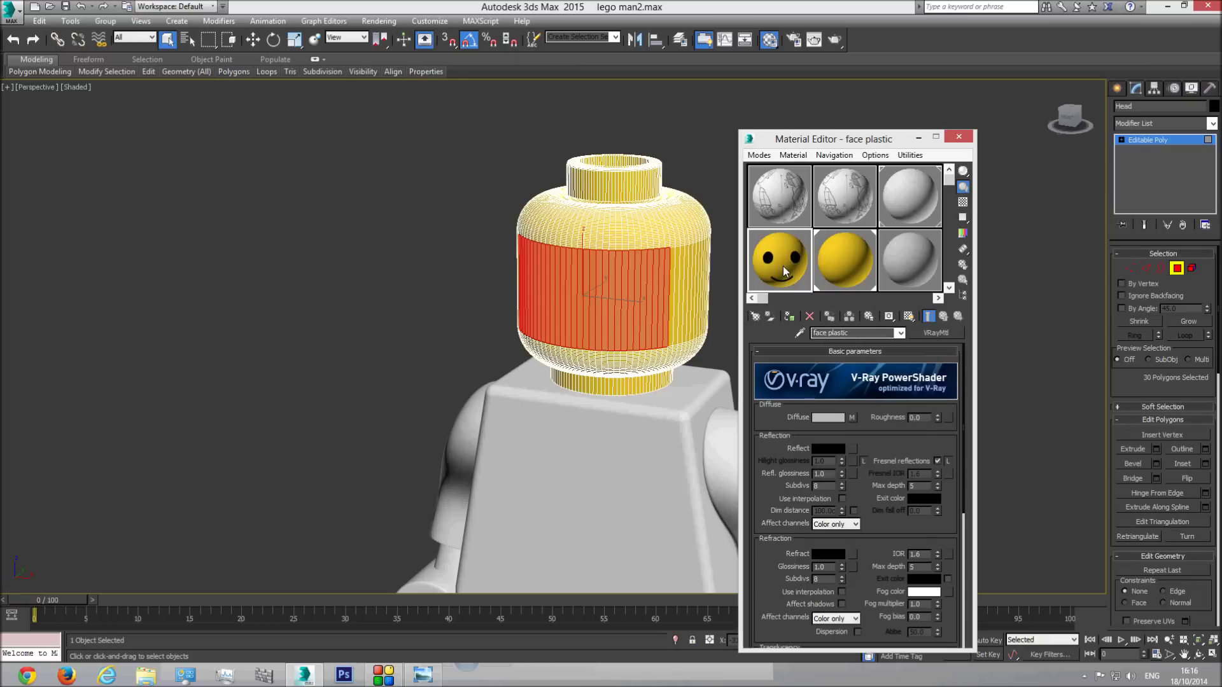
click(789, 316)
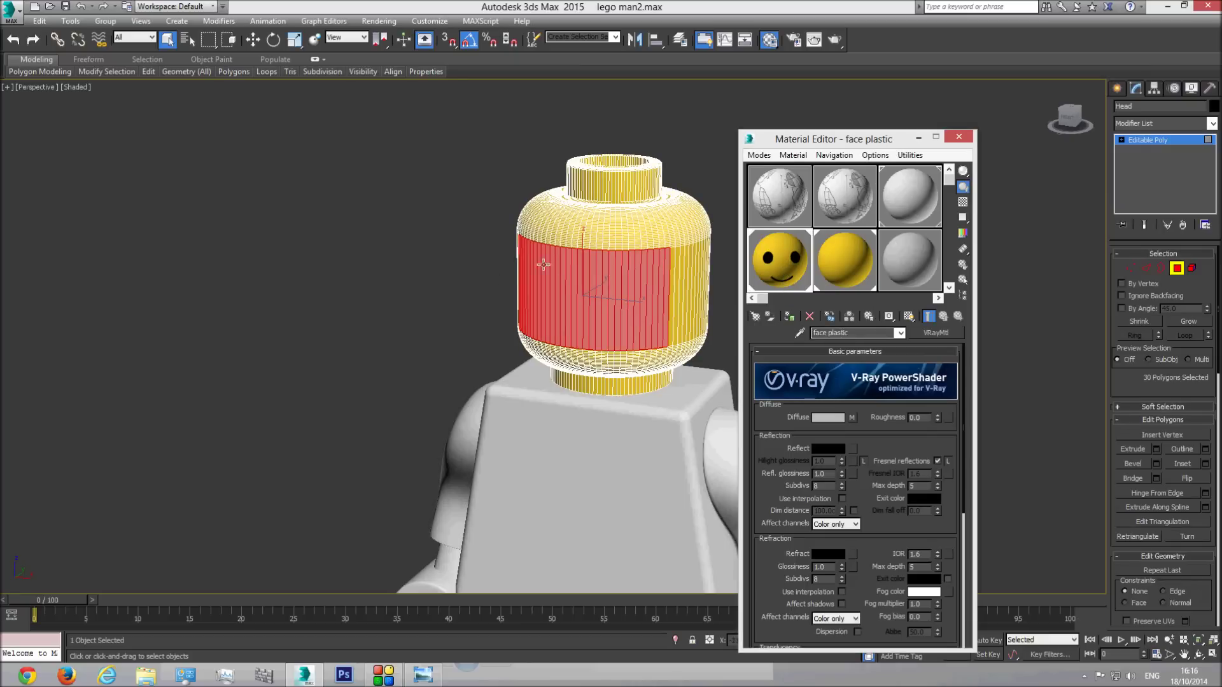
click(1149, 140)
click(488, 266)
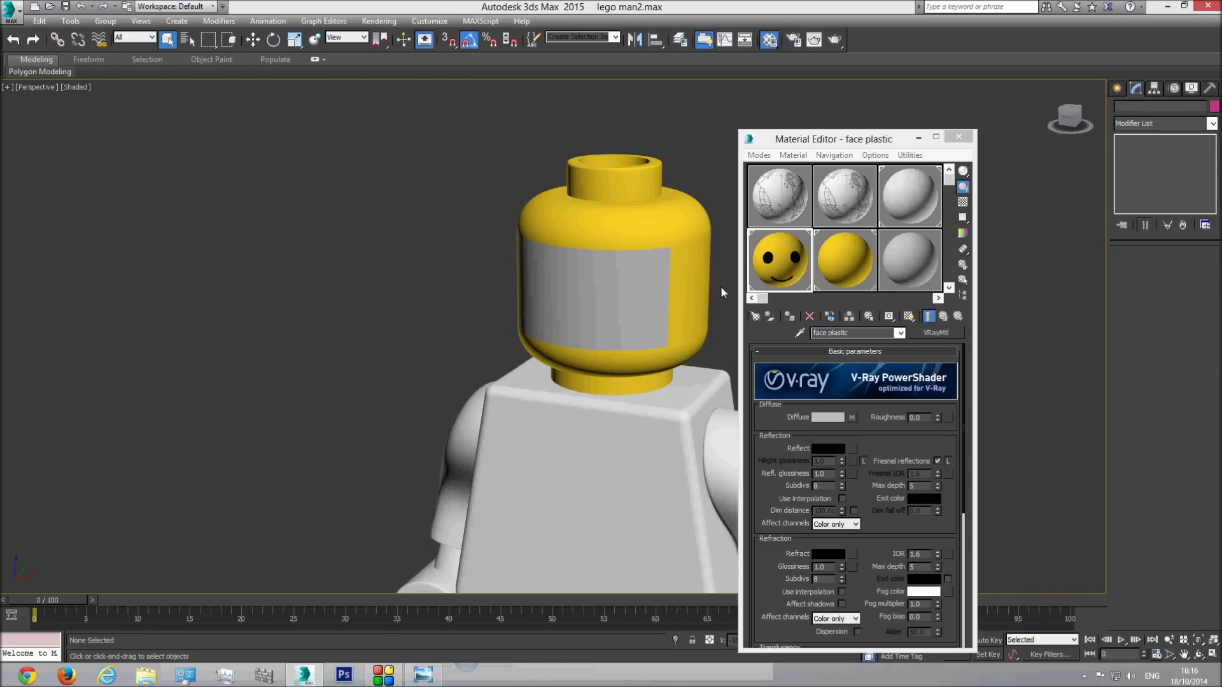
Show the face plastic texture in the viewport and view the head from the front
click(909, 317)
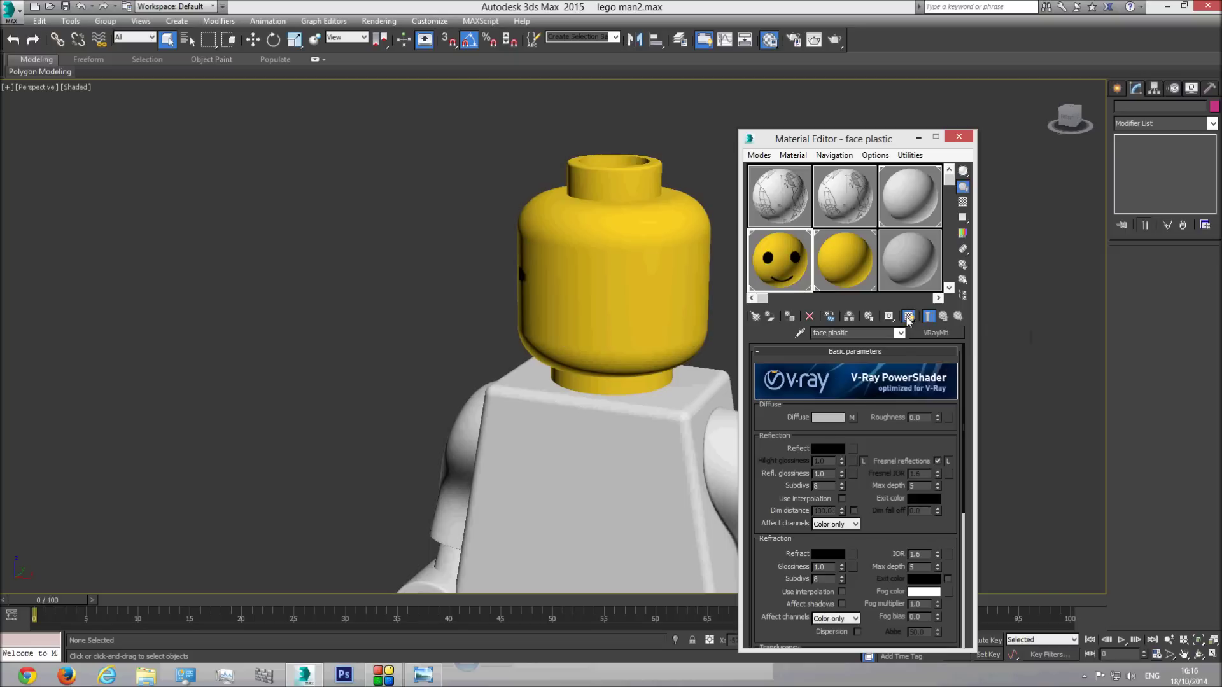
click(1199, 654)
drag(582, 339, 518, 289)
right_click(571, 268)
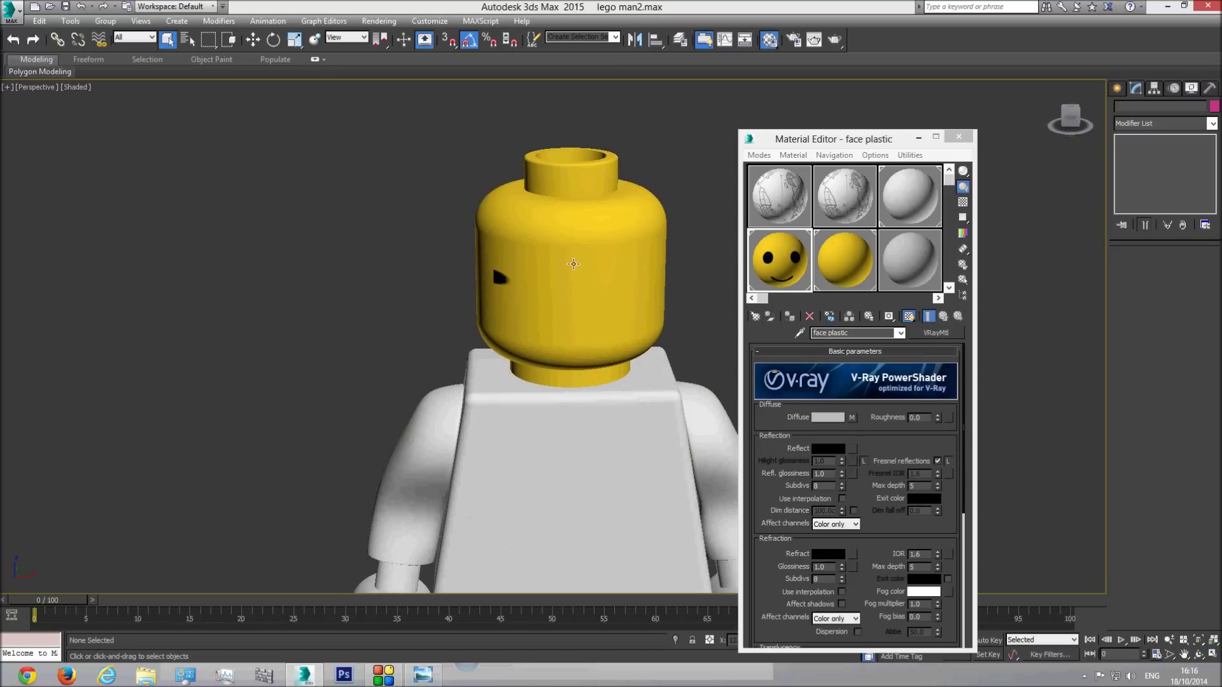
Add a UVW Map modifier to the head with planar mapping aligned to the Y axis
click(574, 264)
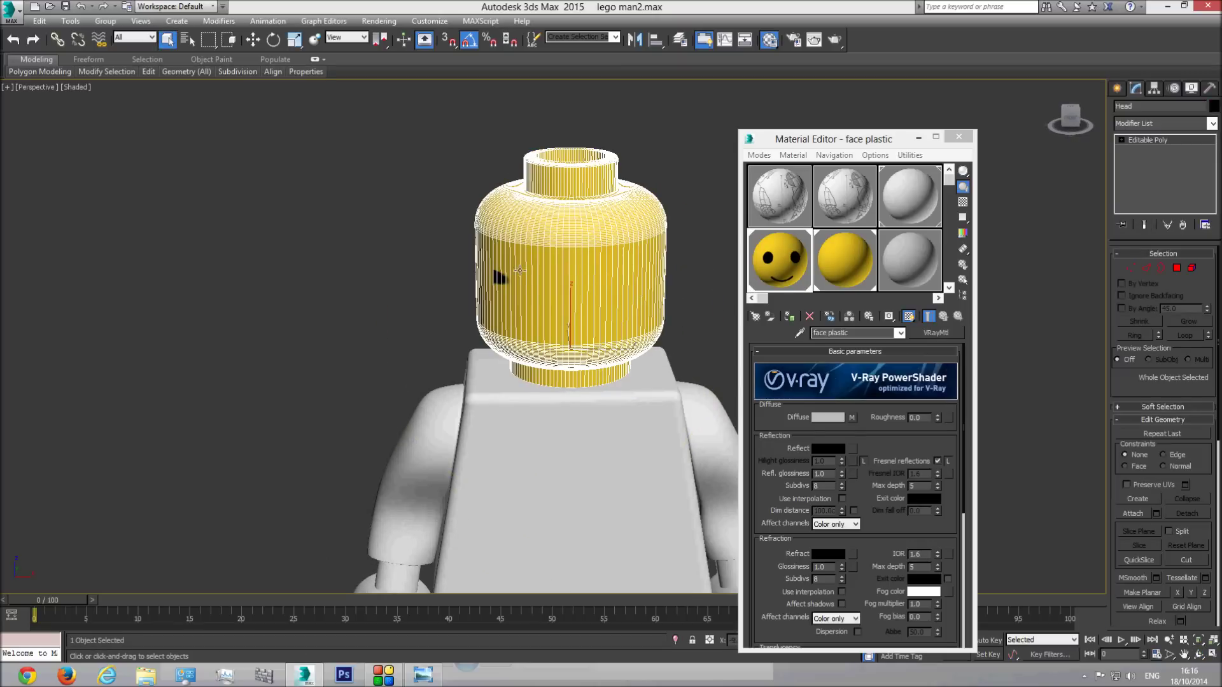
click(689, 193)
click(567, 294)
click(1212, 123)
drag(1213, 194, 1216, 477)
click(1150, 536)
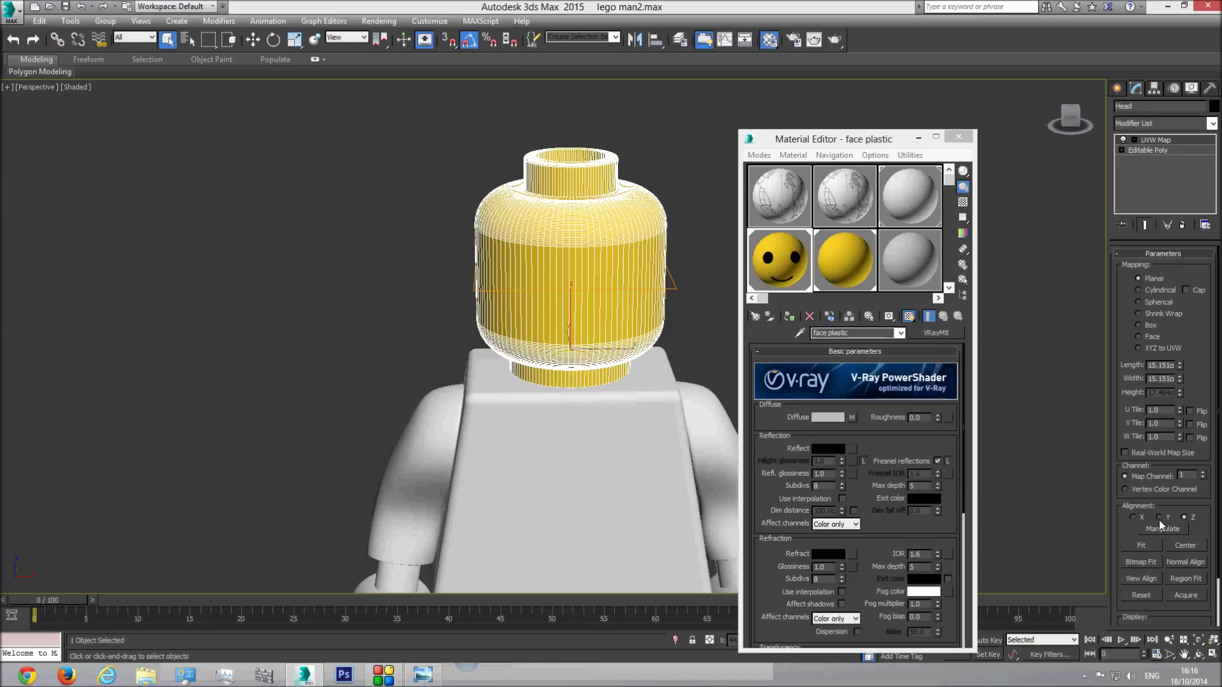
click(1160, 518)
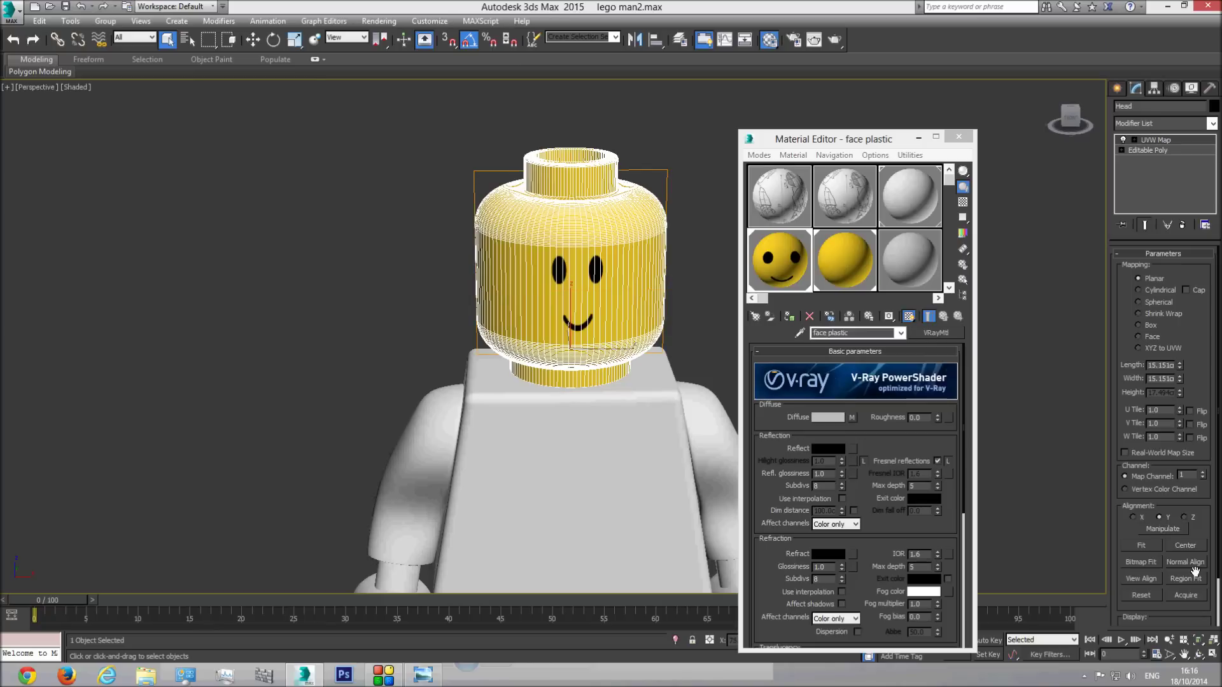
Inspect the mapped face from several angles and compare its size and placement with the legoman.jpg reference photo
click(1199, 656)
drag(503, 313, 587, 301)
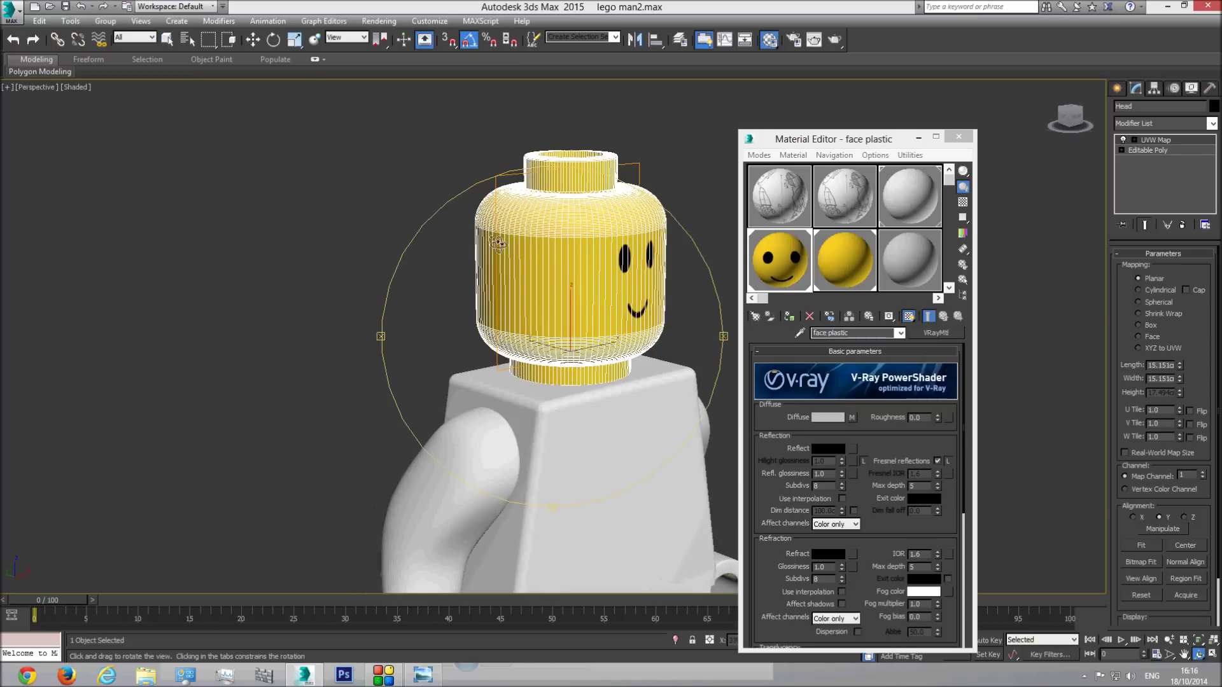
drag(630, 324, 576, 278)
drag(625, 325, 604, 324)
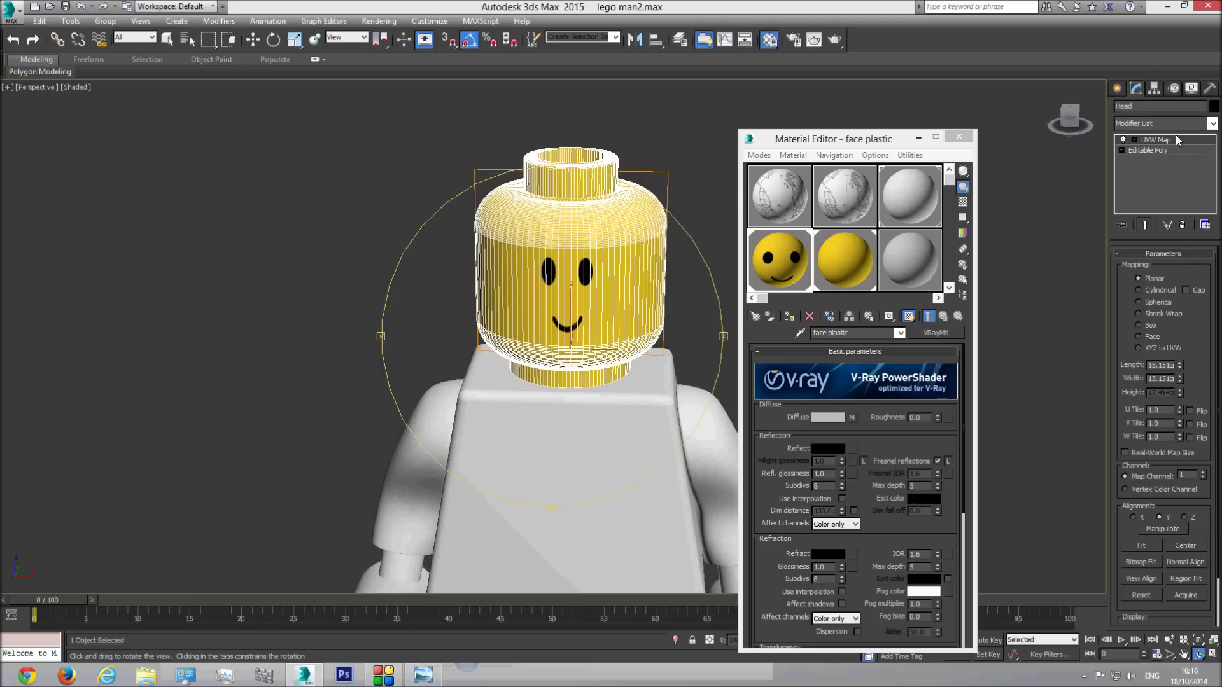
click(422, 679)
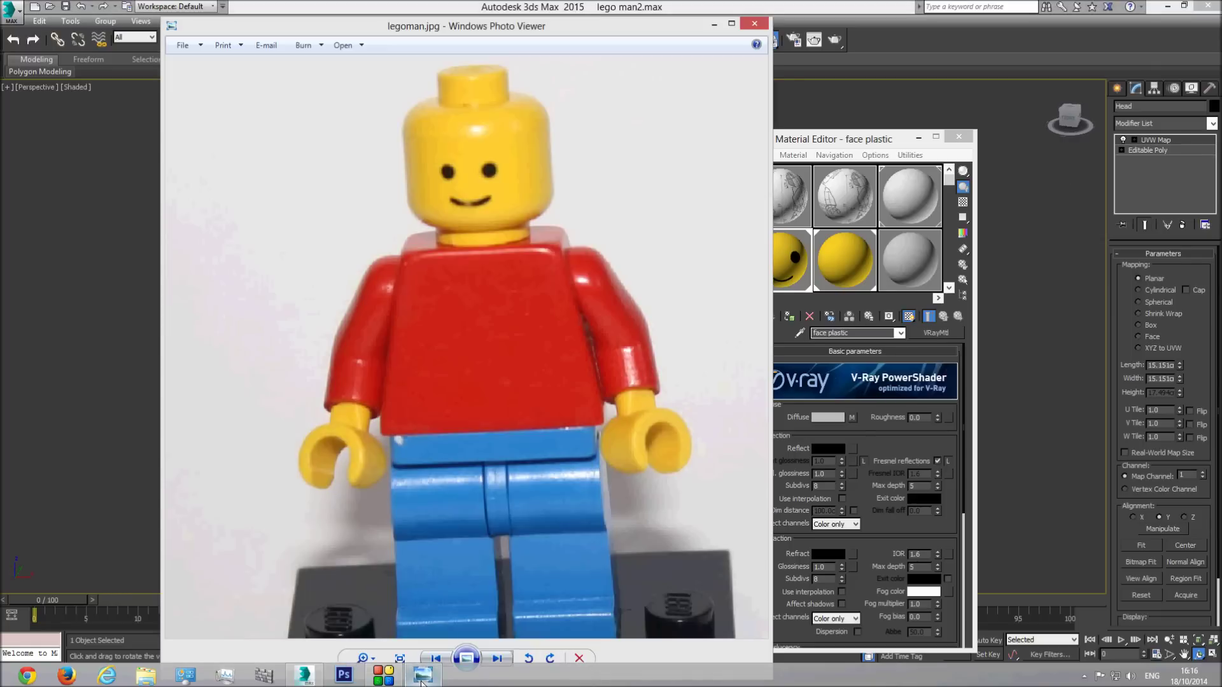
click(422, 680)
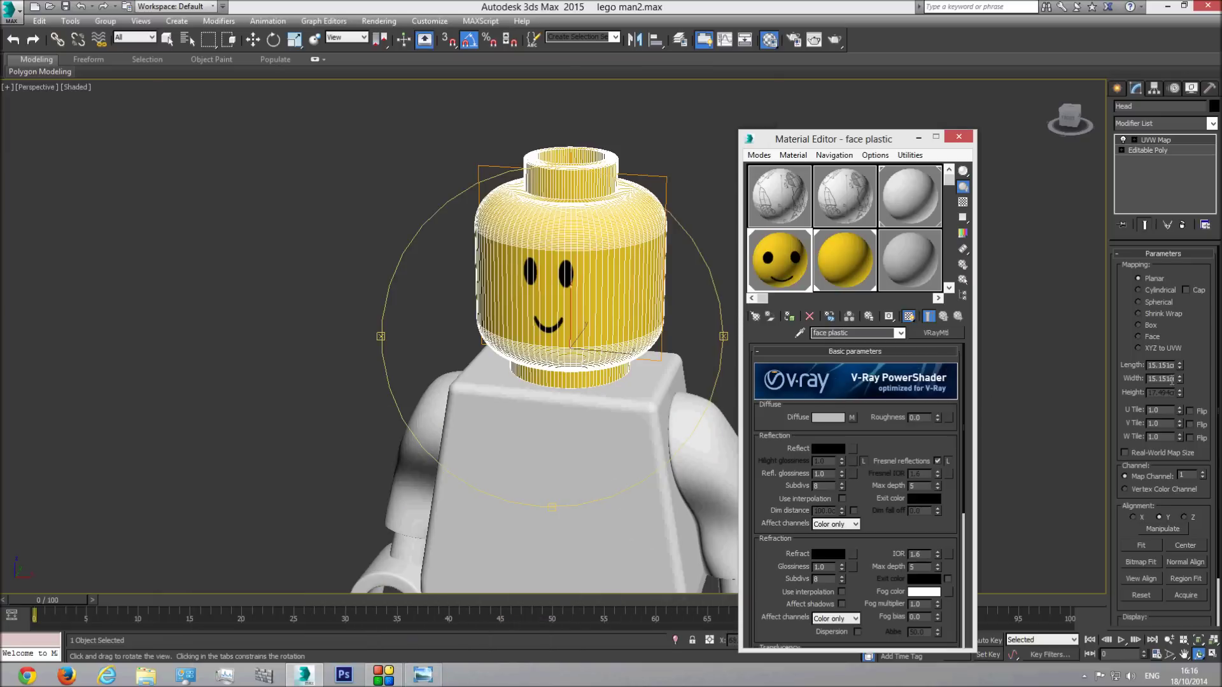
Widen the head's planar UVW mapping to a width of about 26.5, and deselect the head
drag(1180, 379, 1185, 328)
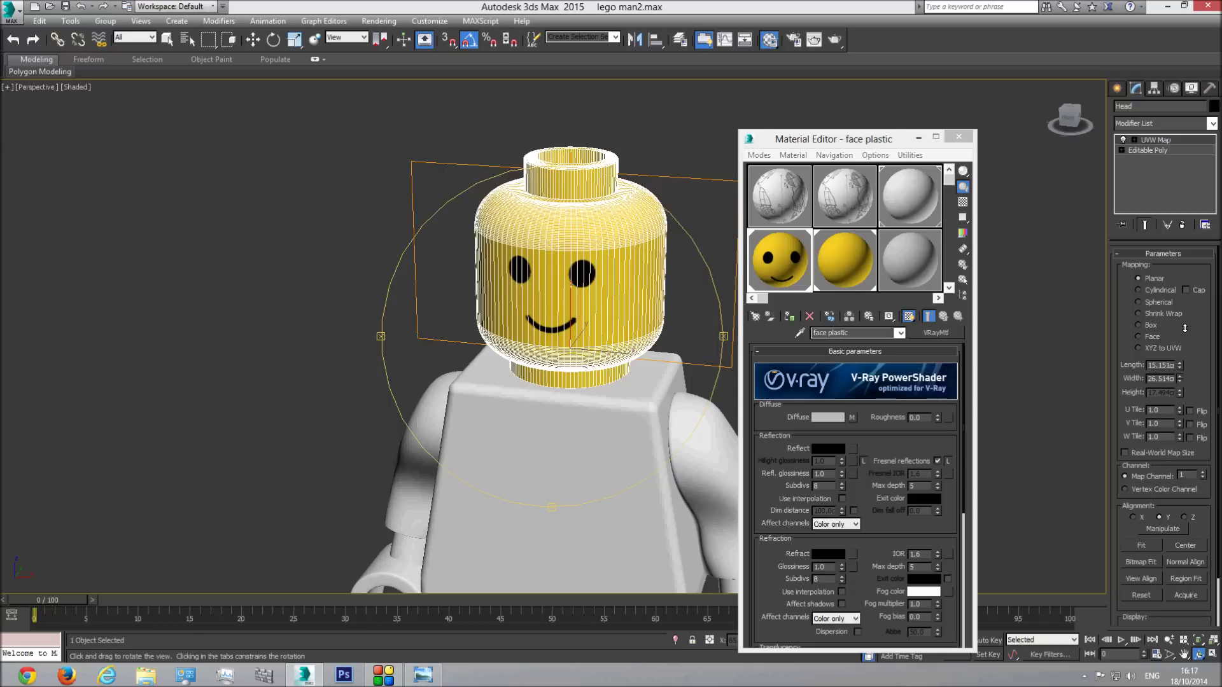
right_click(580, 138)
click(700, 127)
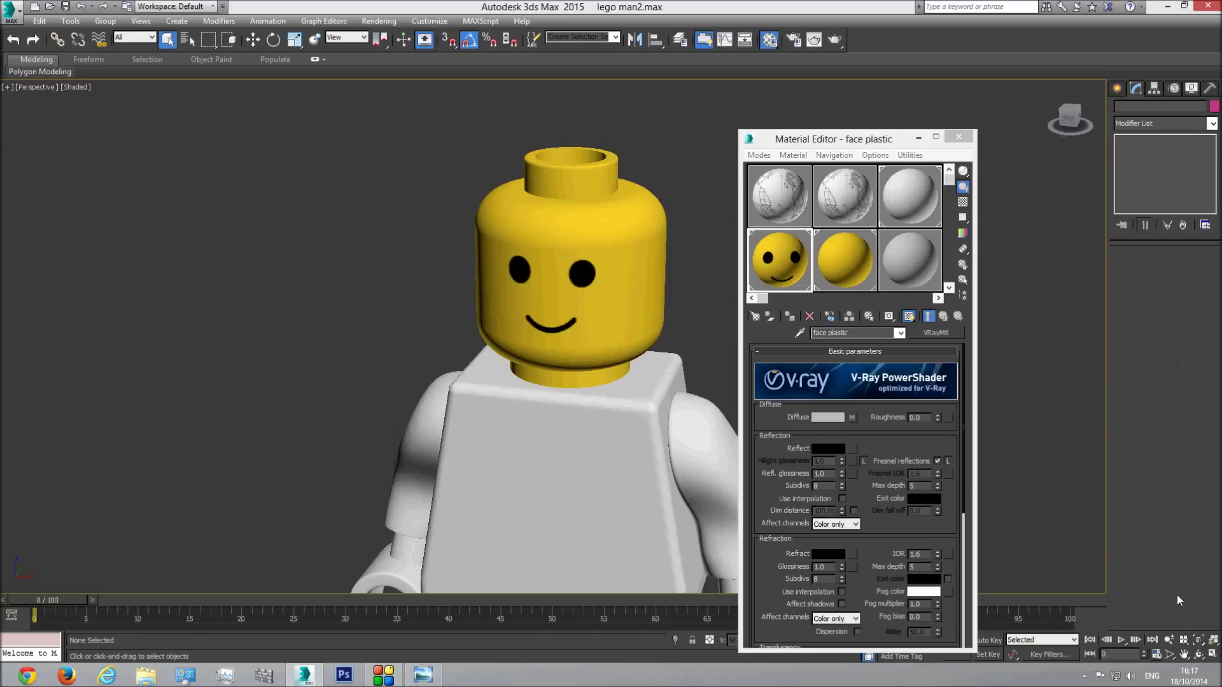
Compare the widened face's proportions and placement with the legoman.jpg reference photo
click(1199, 654)
drag(538, 326, 553, 360)
click(422, 675)
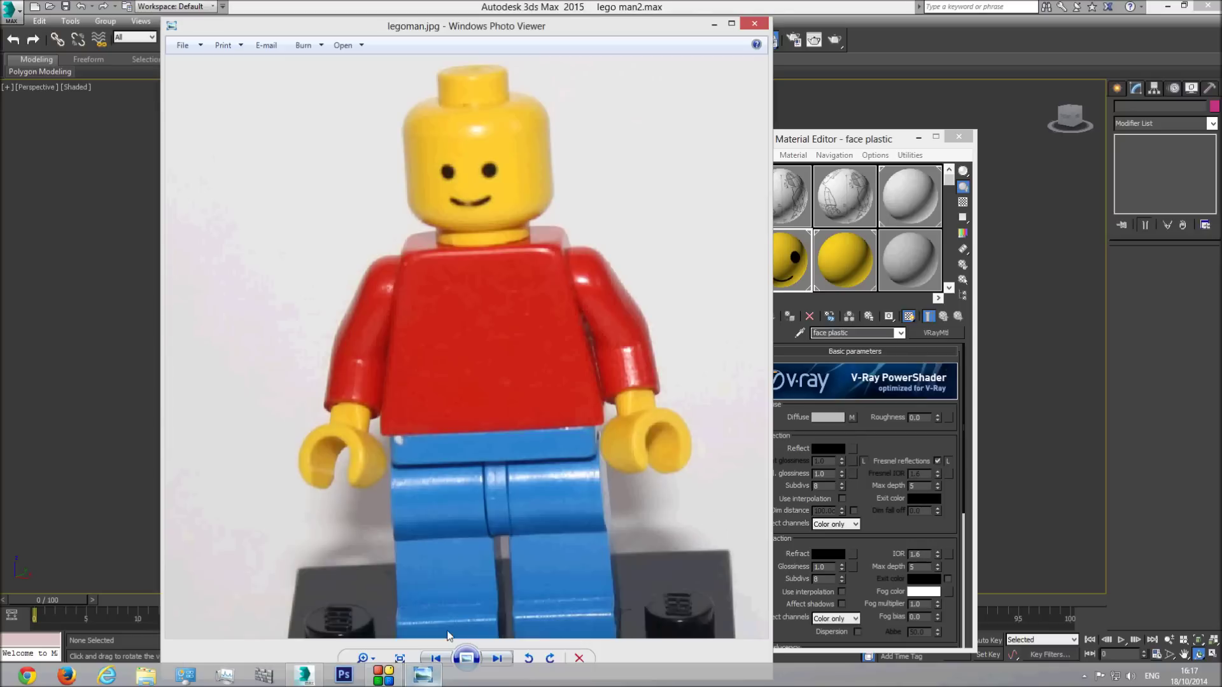
click(681, 5)
drag(606, 309, 637, 311)
scroll(630, 305, up, 3)
right_click(630, 305)
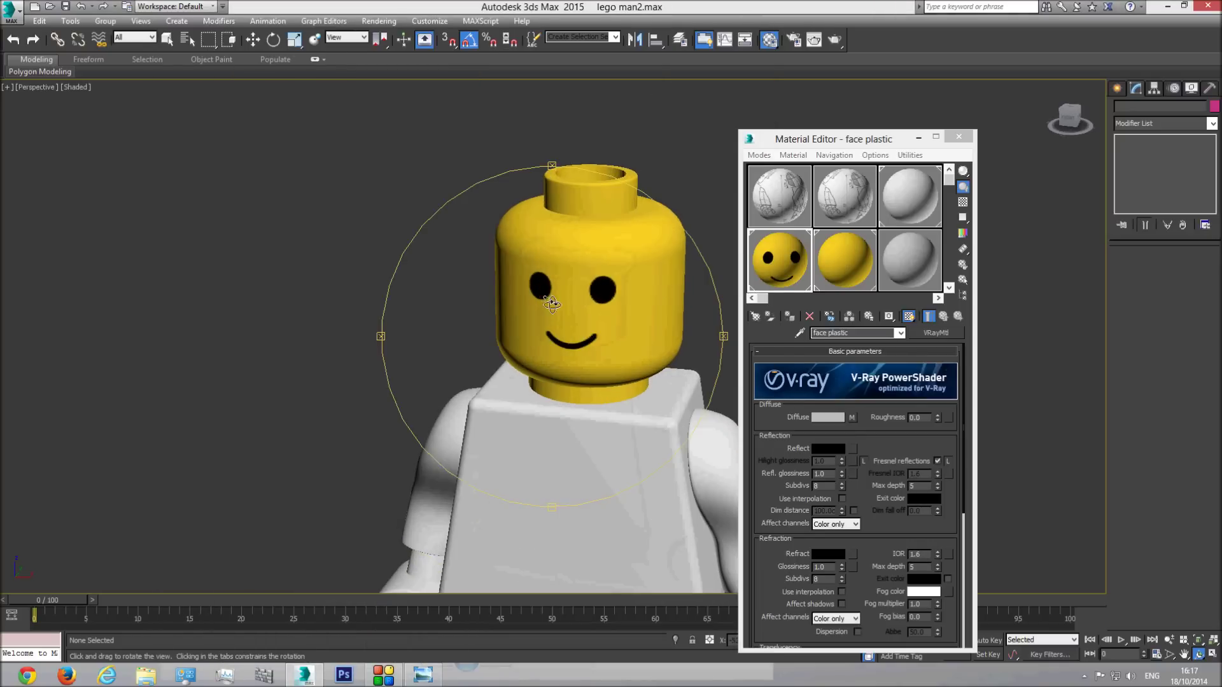
Scale the head's UVW Map uniformly down so the face texture gets smaller, and deselect the head
click(630, 299)
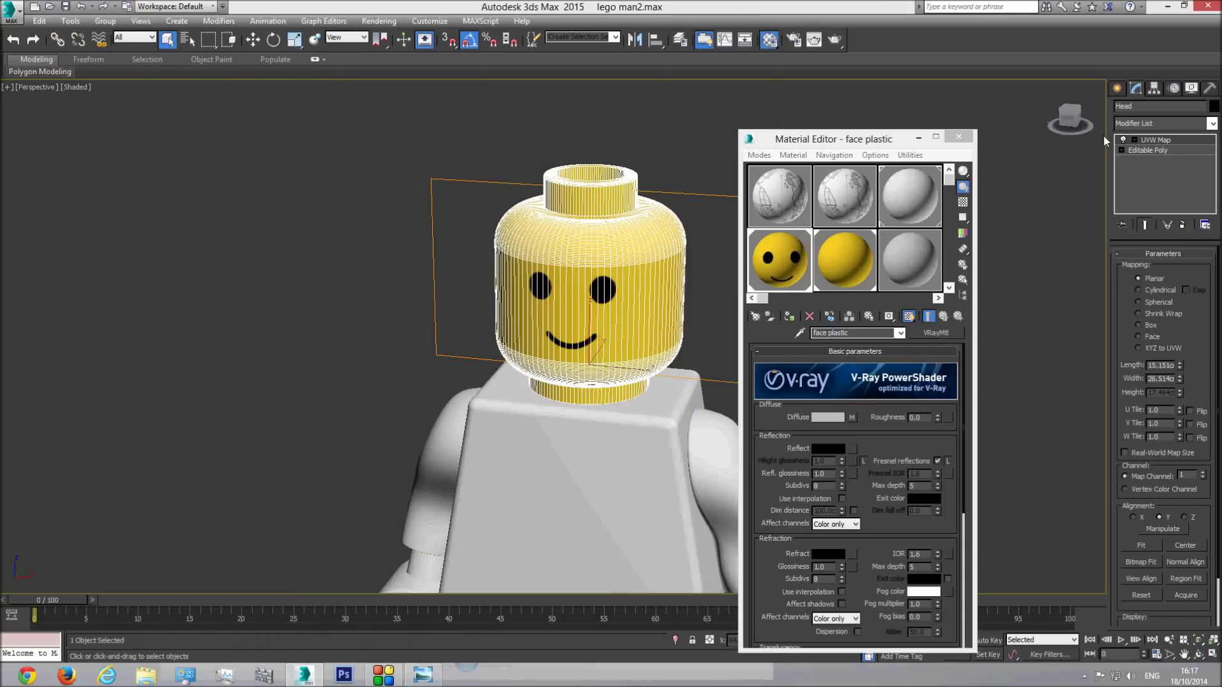
click(1165, 140)
key(w)
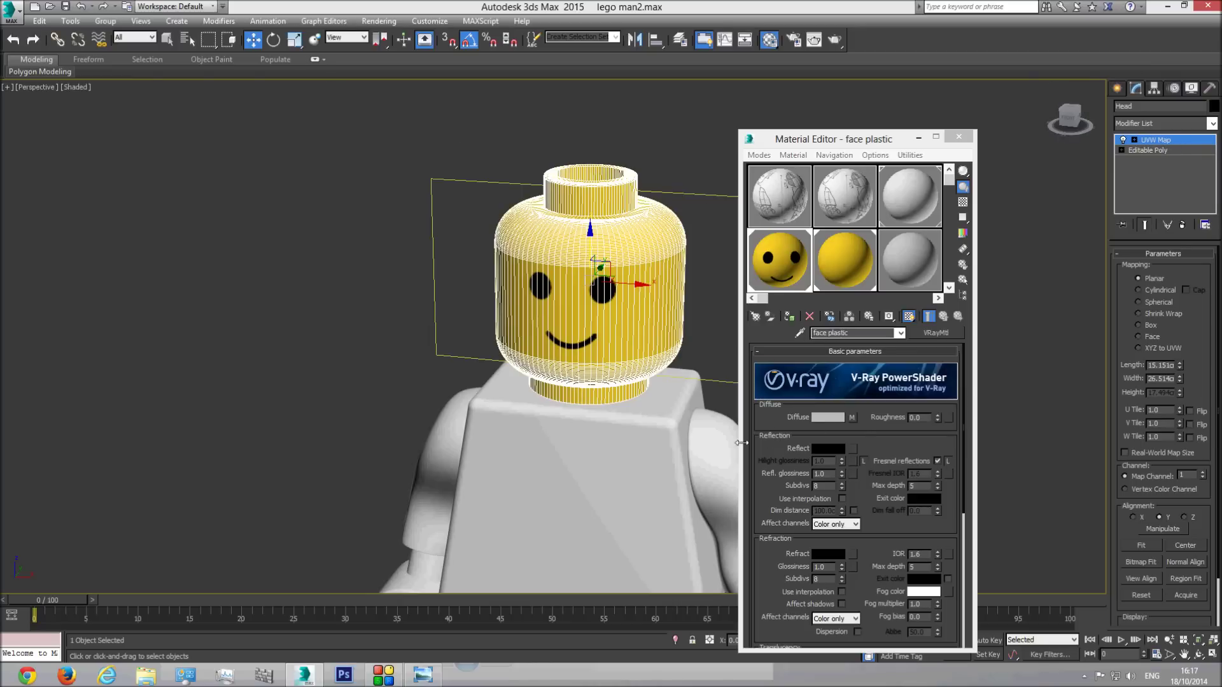
click(294, 39)
drag(615, 267, 614, 294)
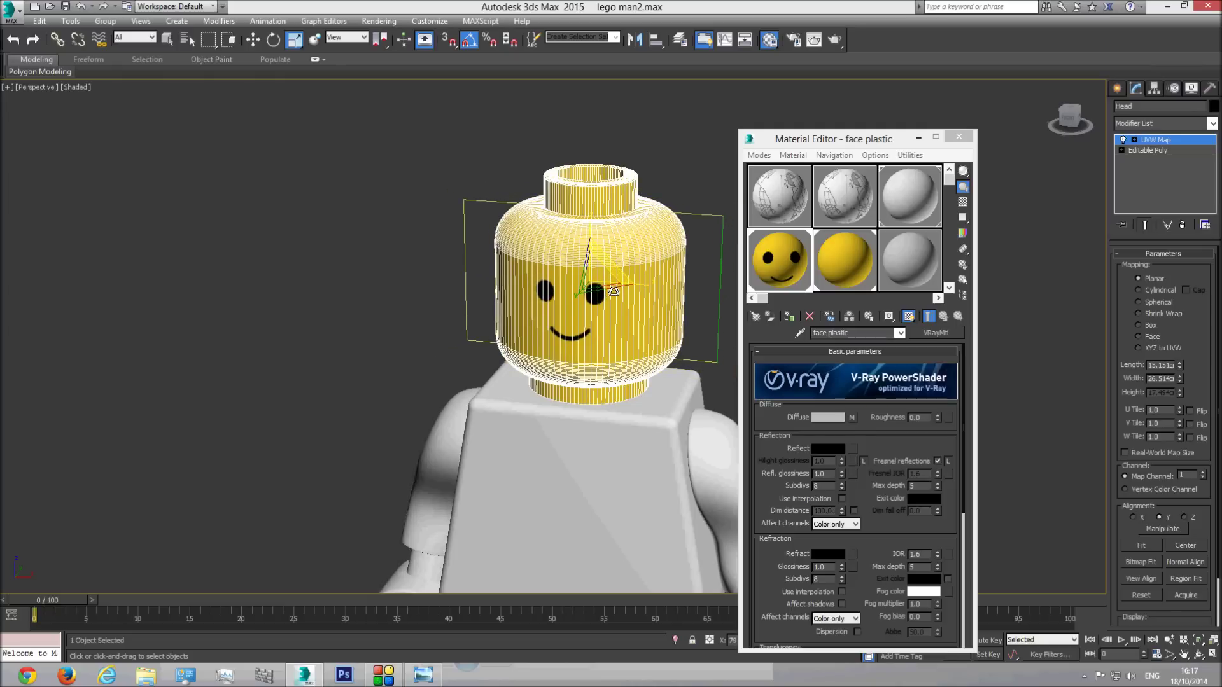
click(680, 124)
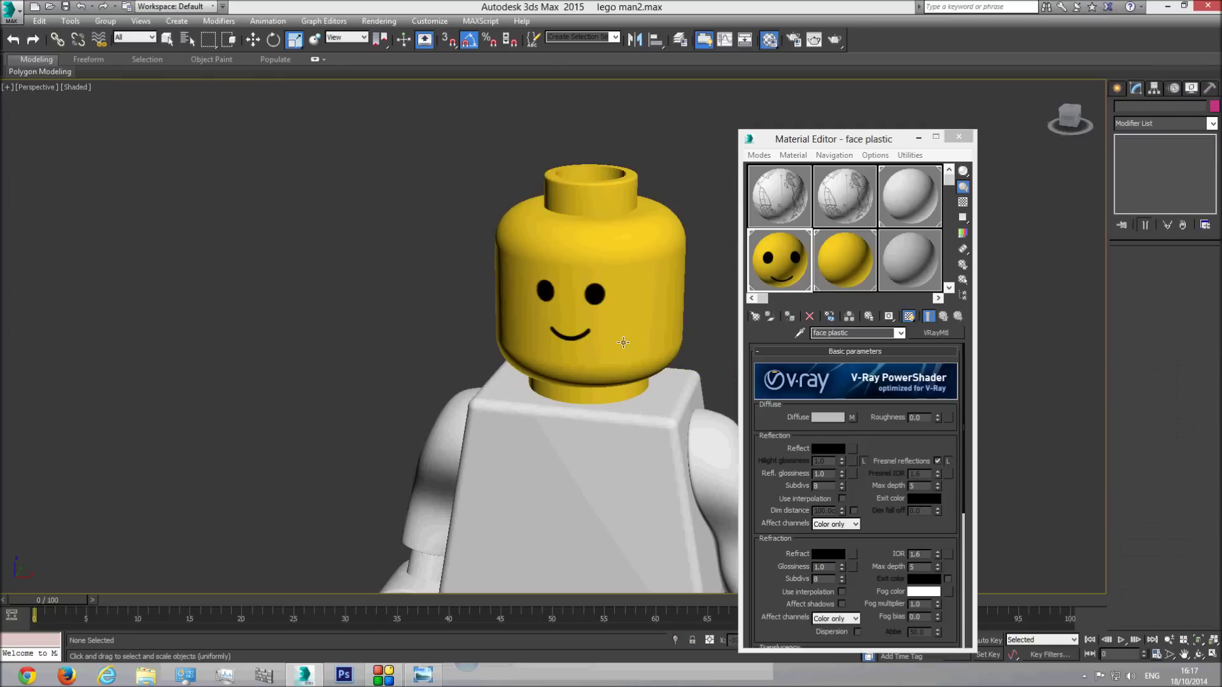
Check the face from the front and move the head's UVW Map slightly down along Z
click(1198, 654)
drag(539, 358, 551, 365)
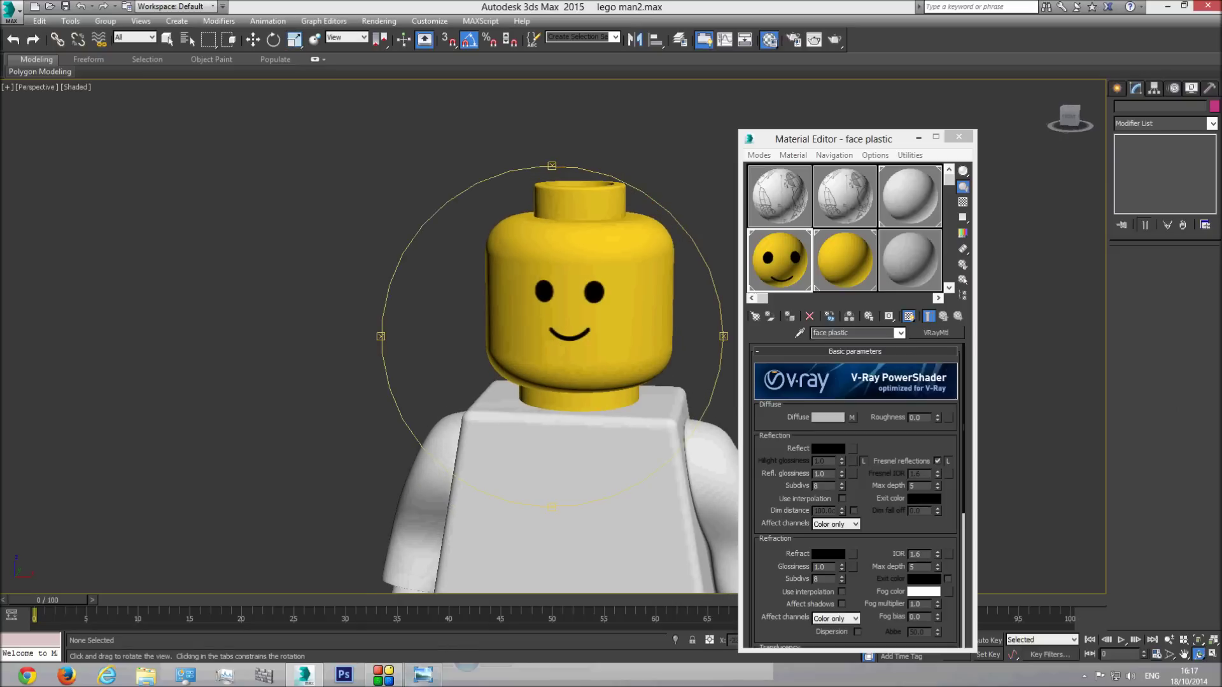
click(422, 677)
click(418, 678)
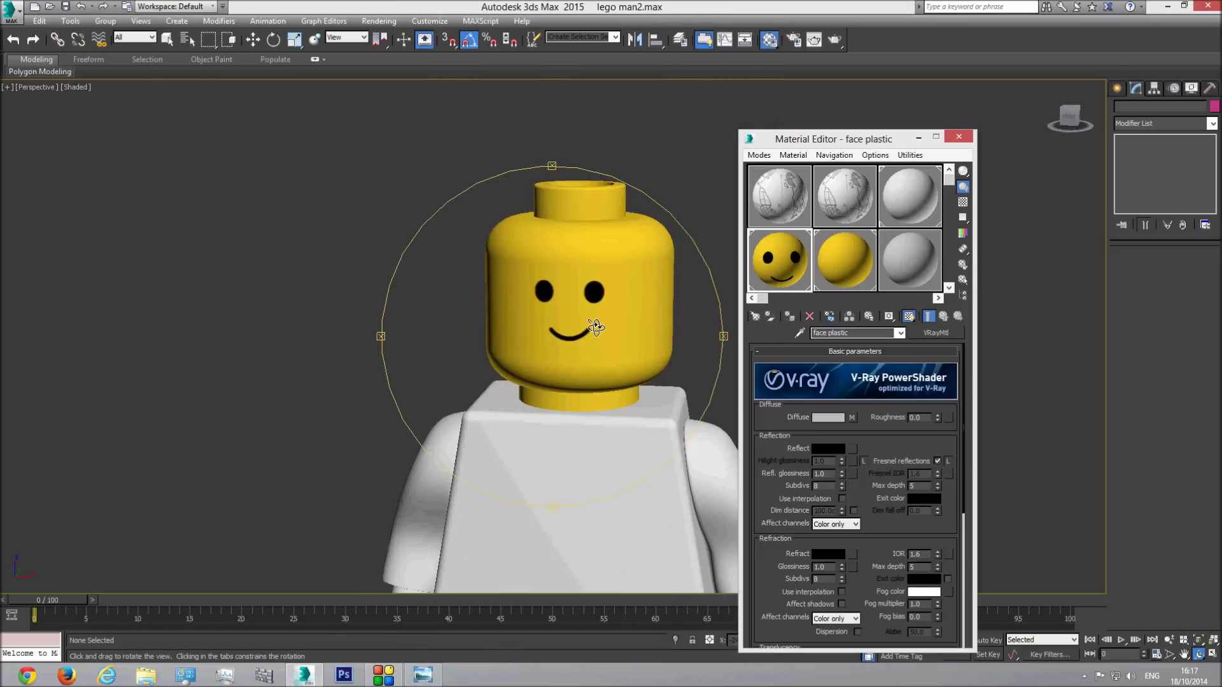
click(589, 339)
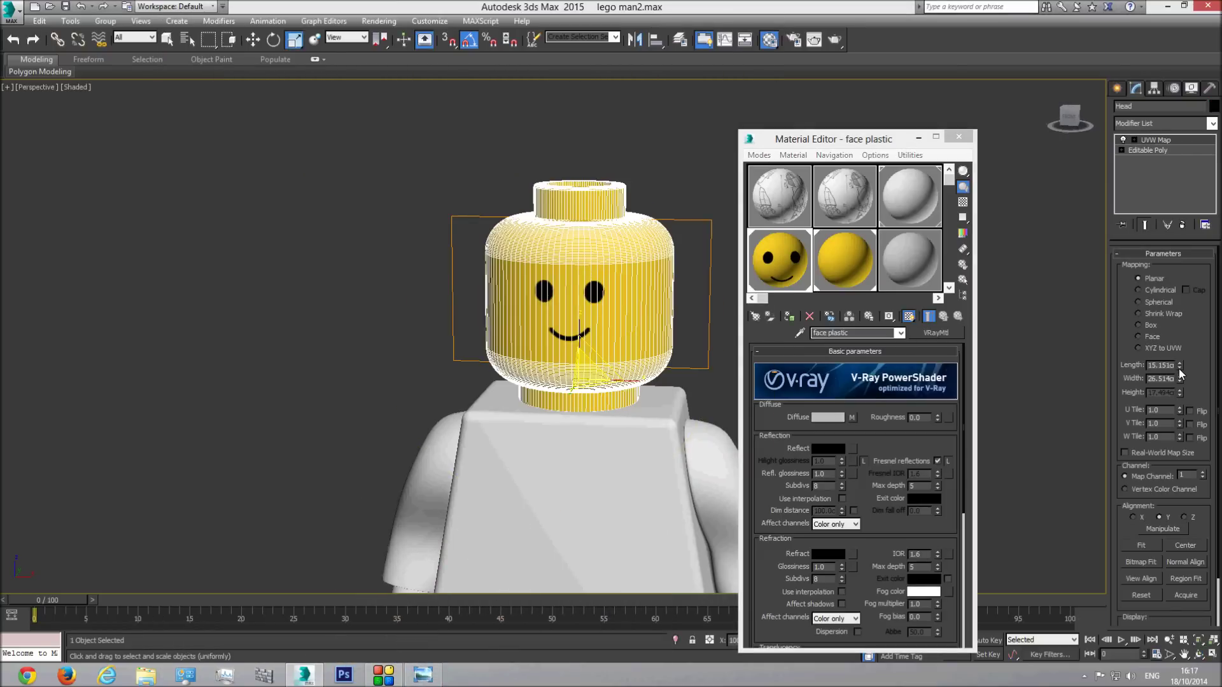
click(1155, 140)
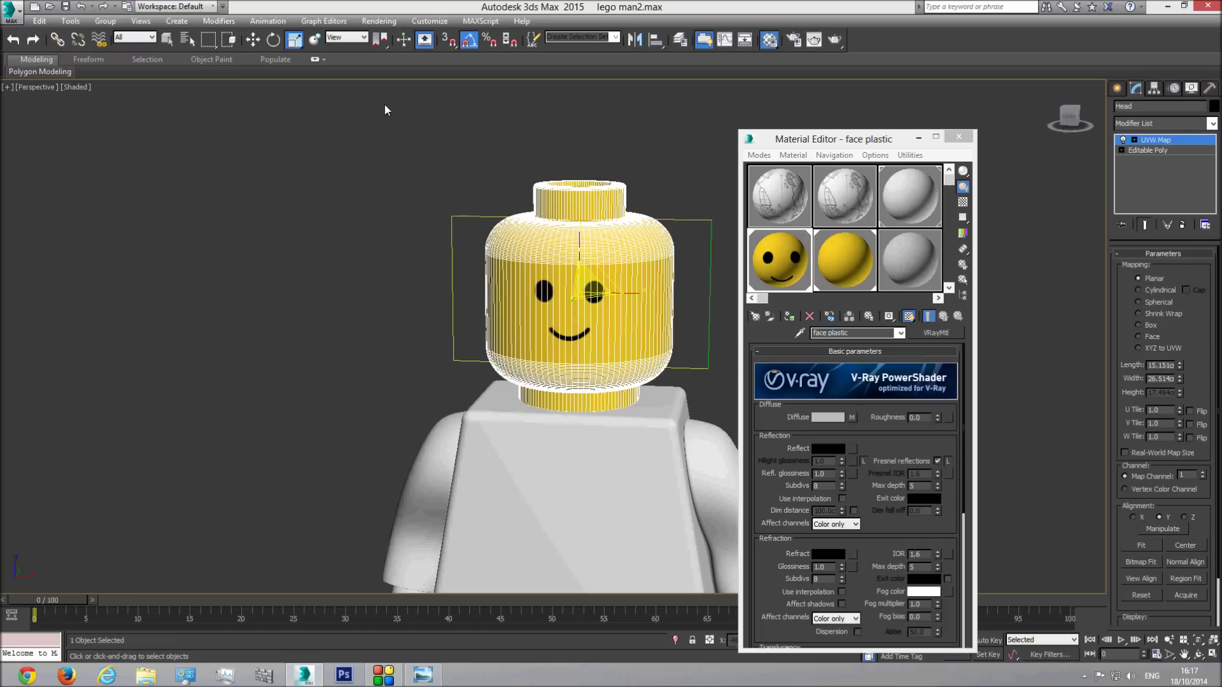
click(252, 39)
drag(579, 250, 579, 258)
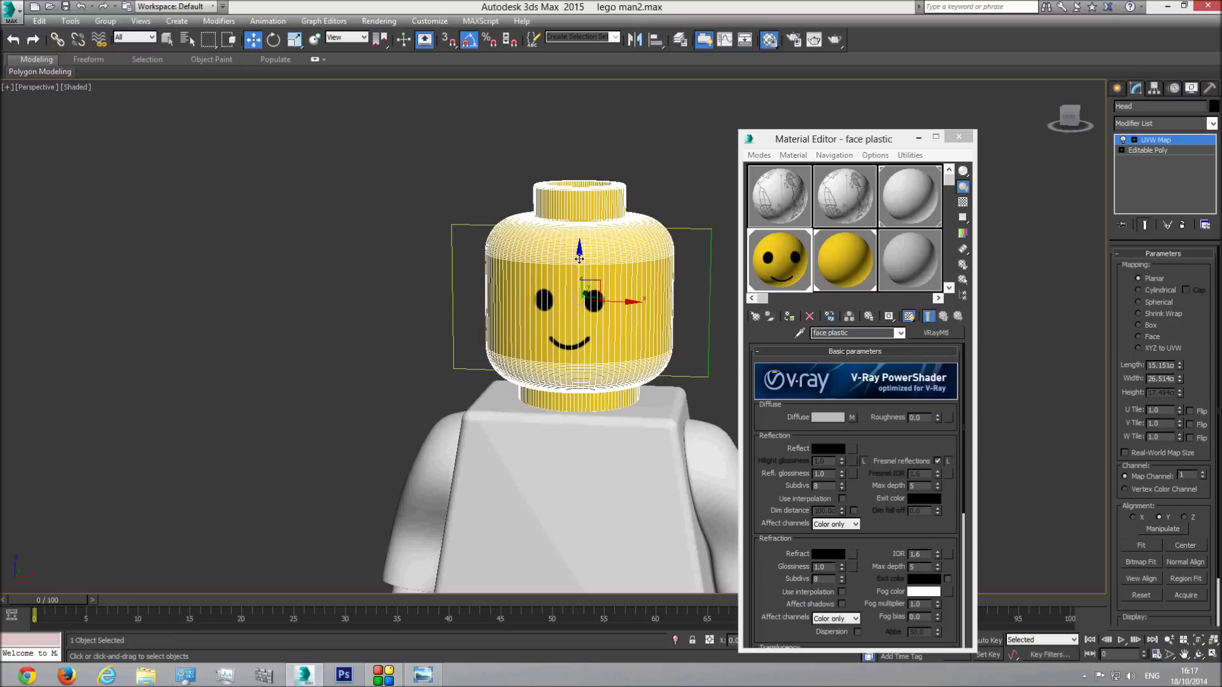
Slightly reduce the length of the head's planar UVW mapping, and deselect the head
click(1170, 143)
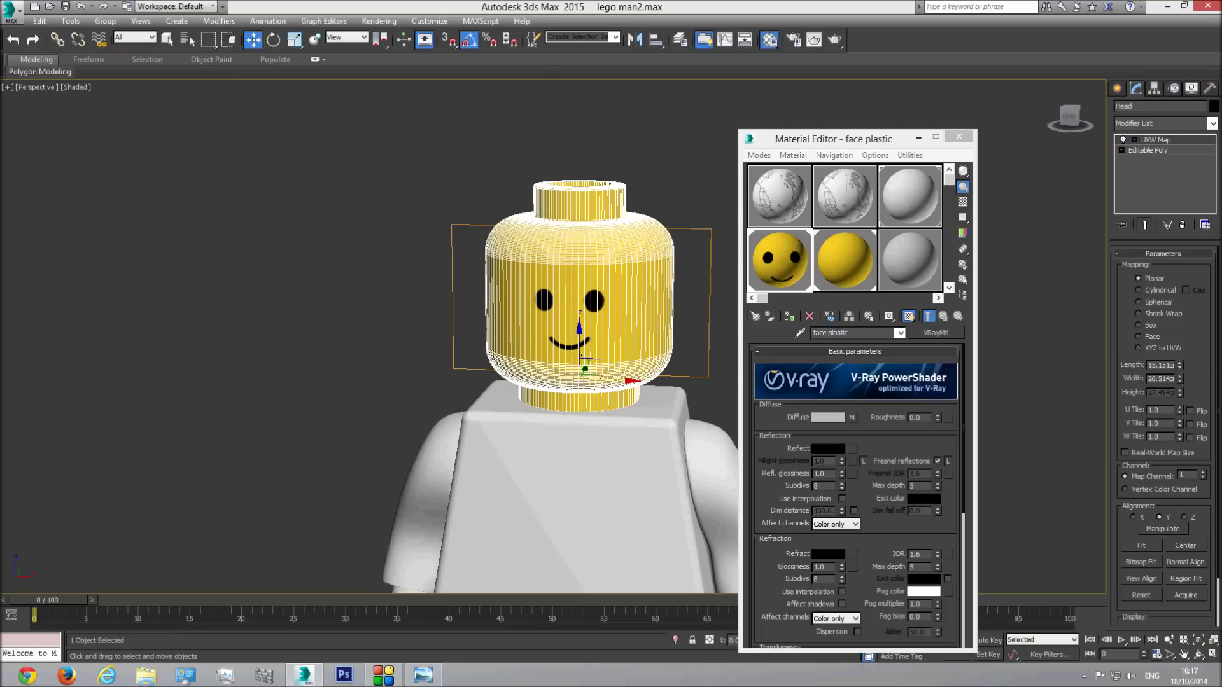
drag(1178, 368, 1179, 383)
click(724, 159)
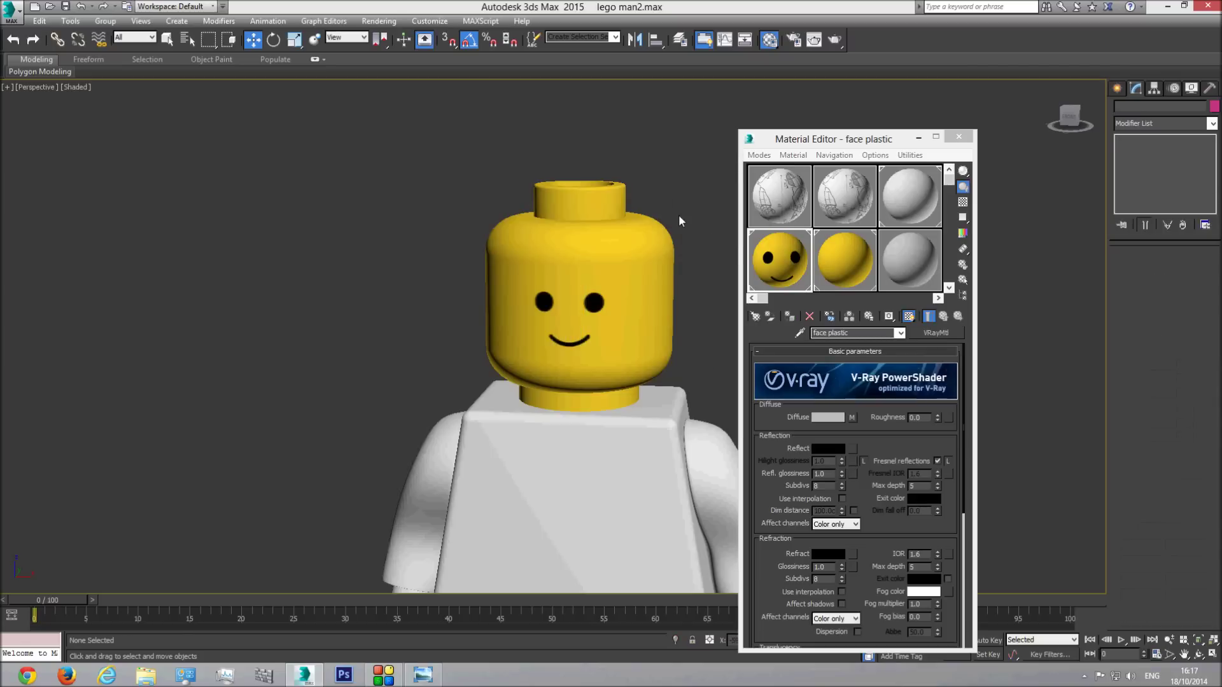
Compare the whole figure with the legoman.jpg reference photo and check face plastic's reflection colour
scroll(493, 377, down, 3)
middle_drag(535, 421, 551, 373)
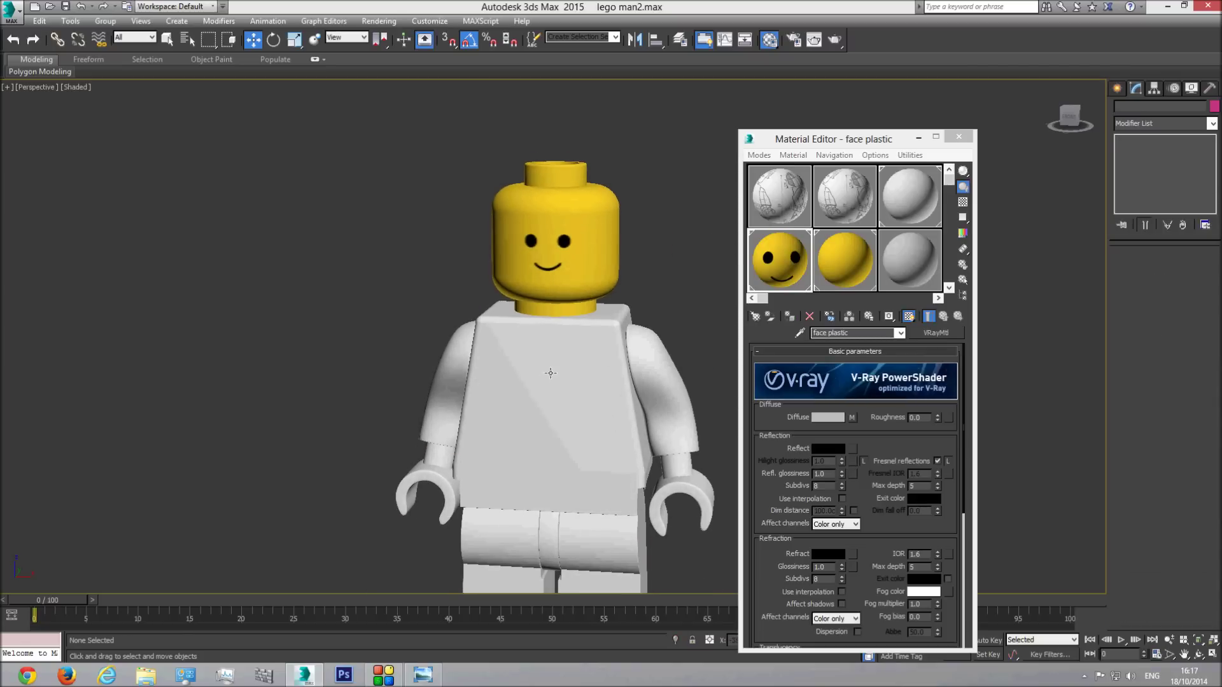
click(433, 675)
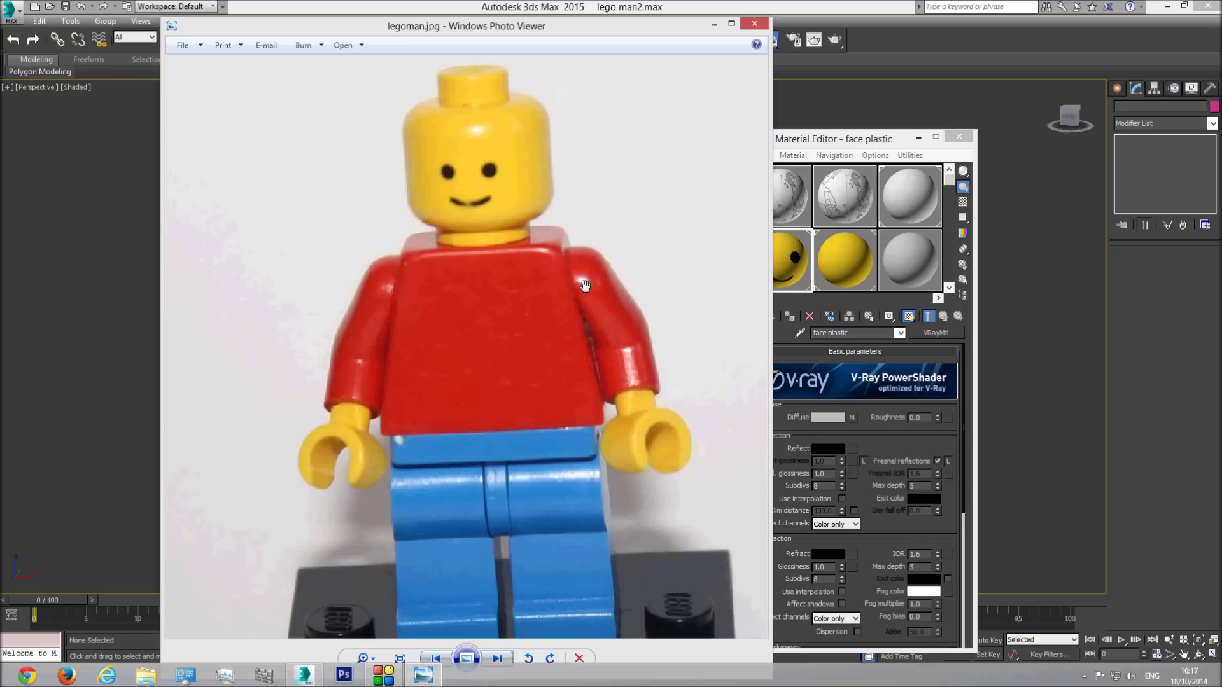
click(714, 24)
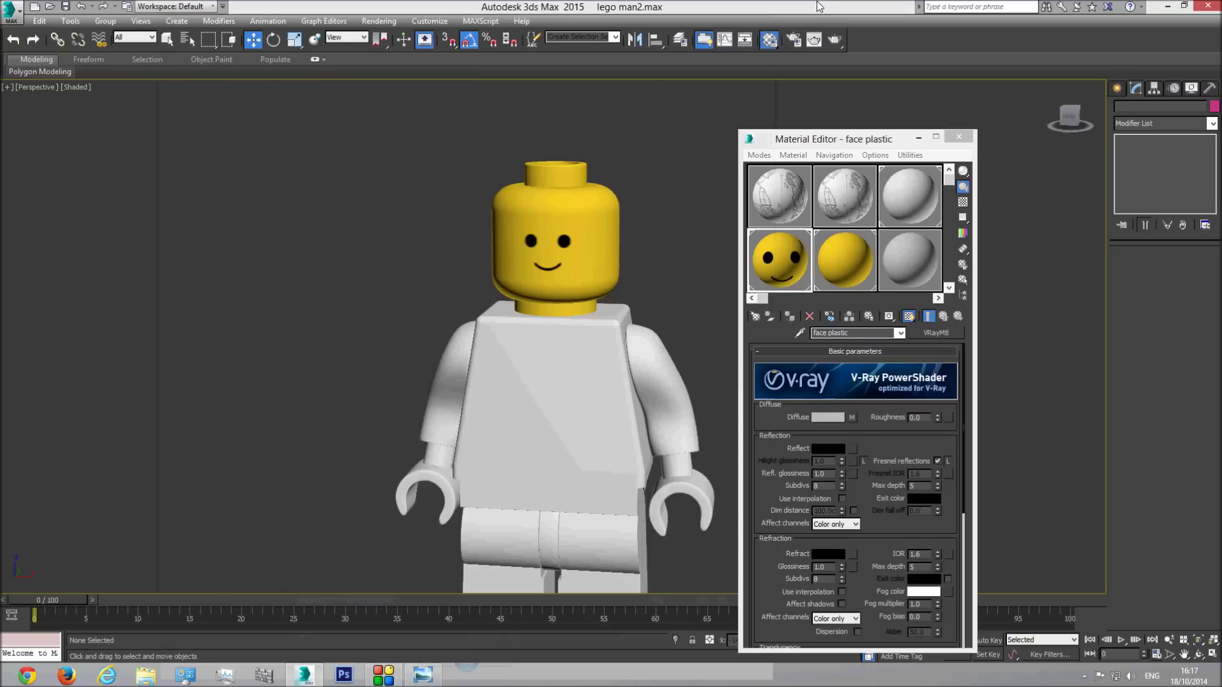
click(828, 449)
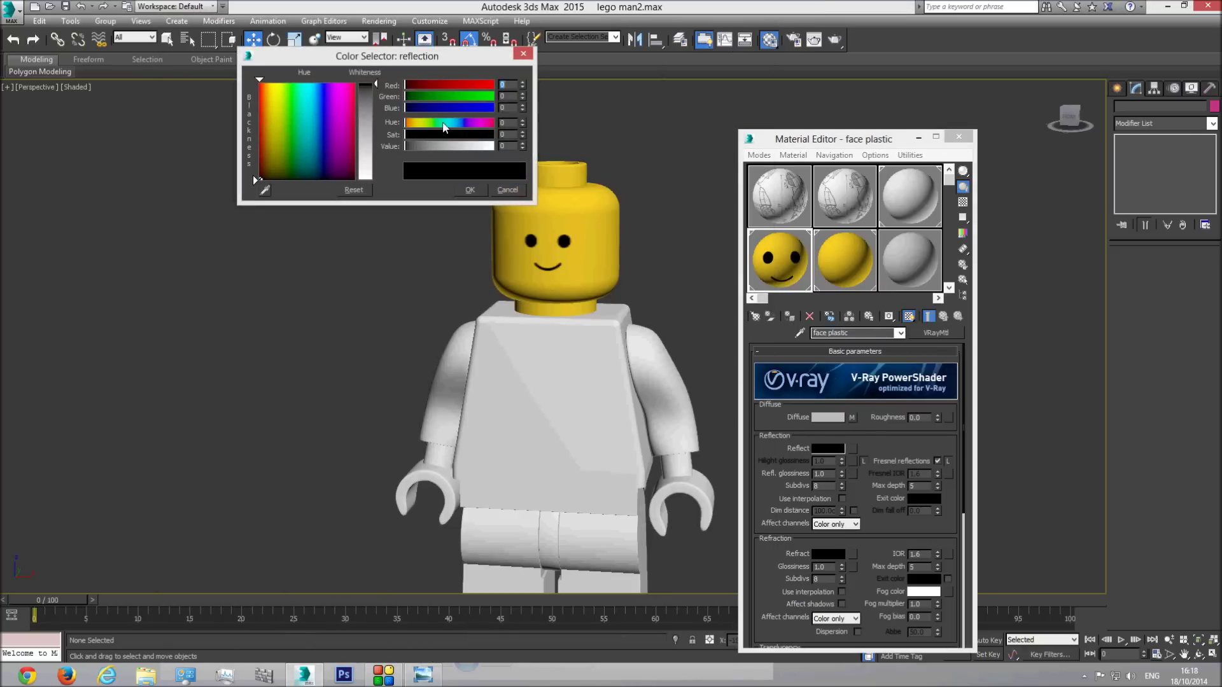
click(507, 191)
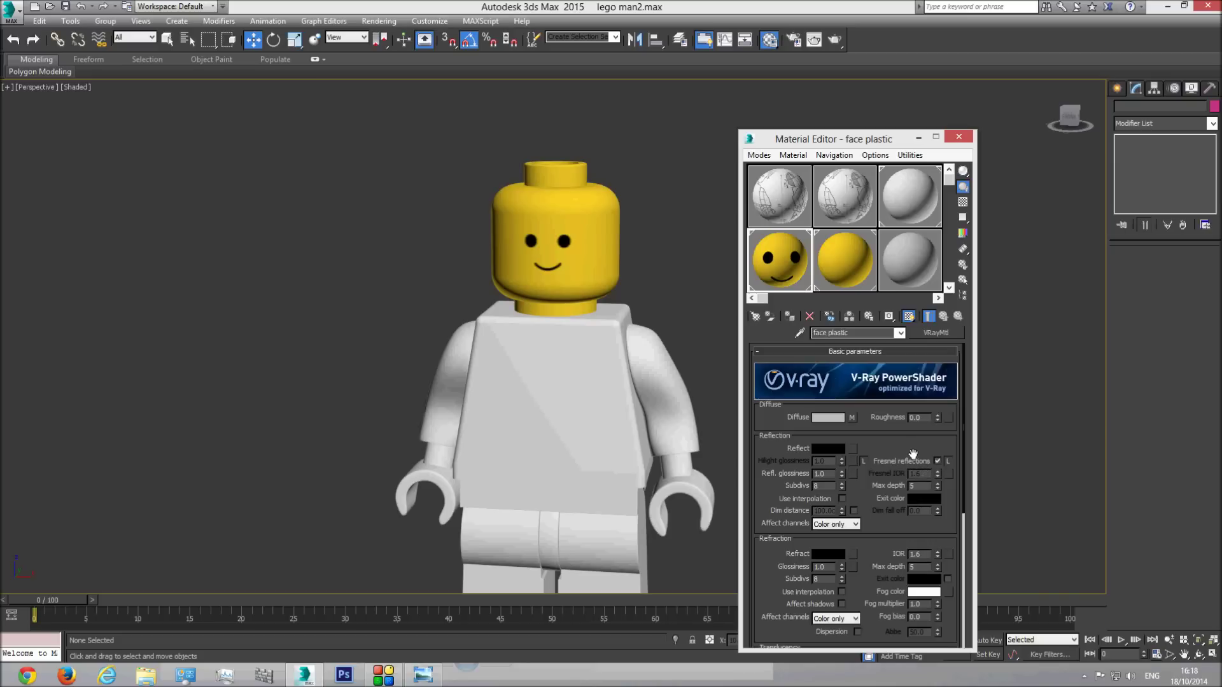
Inspect the head and its face texture from the front, the side and close up
click(1198, 654)
drag(499, 350, 514, 345)
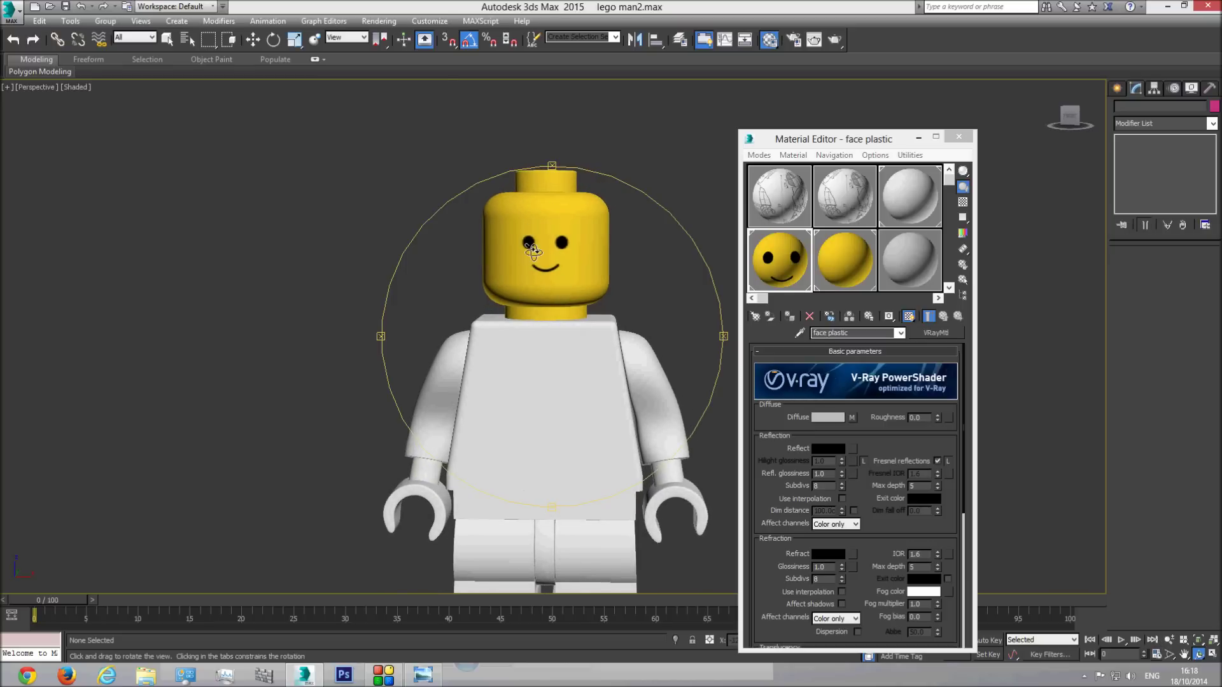
drag(512, 307, 621, 311)
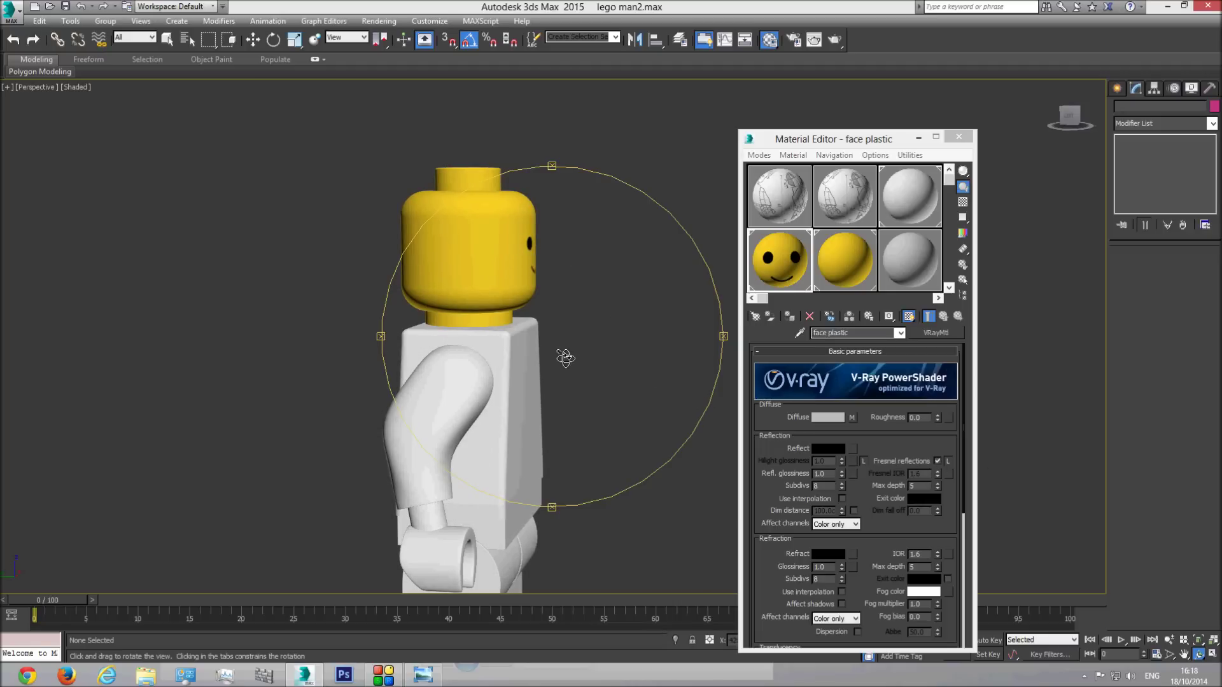
drag(566, 359, 525, 354)
middle_drag(539, 299, 547, 348)
scroll(547, 348, up, 3)
drag(547, 350, 540, 352)
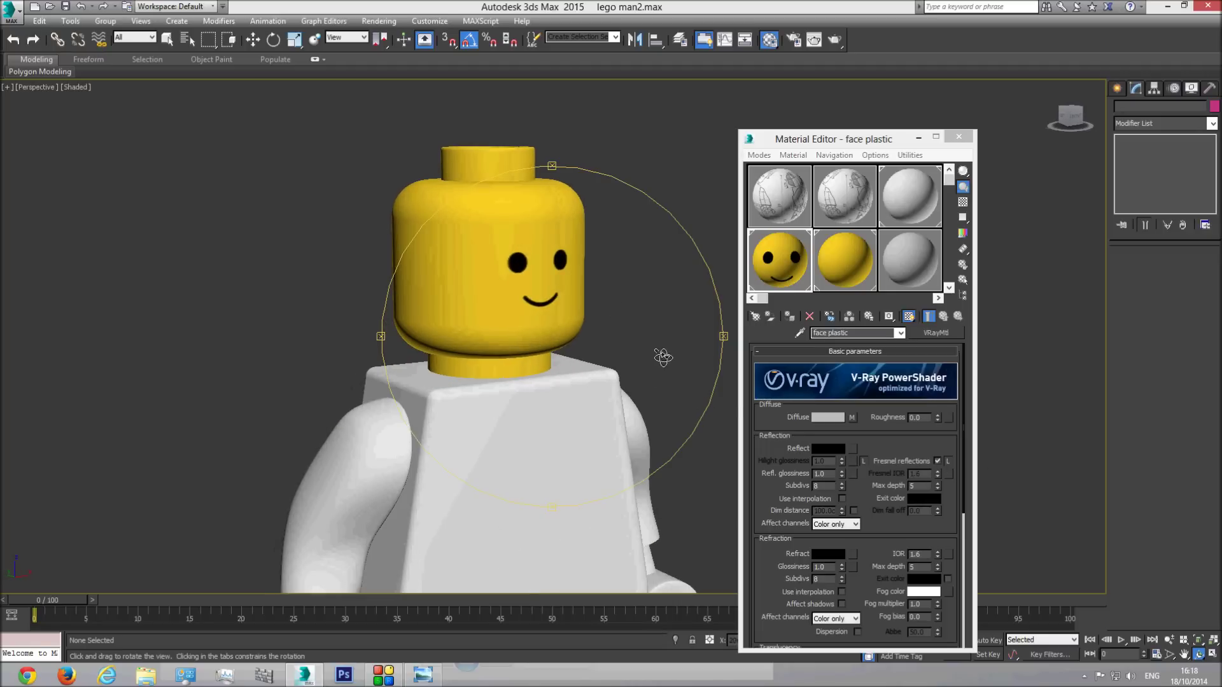
Set the reflection colour of face plastic to pure white, RGB 255, 255, 255
click(828, 449)
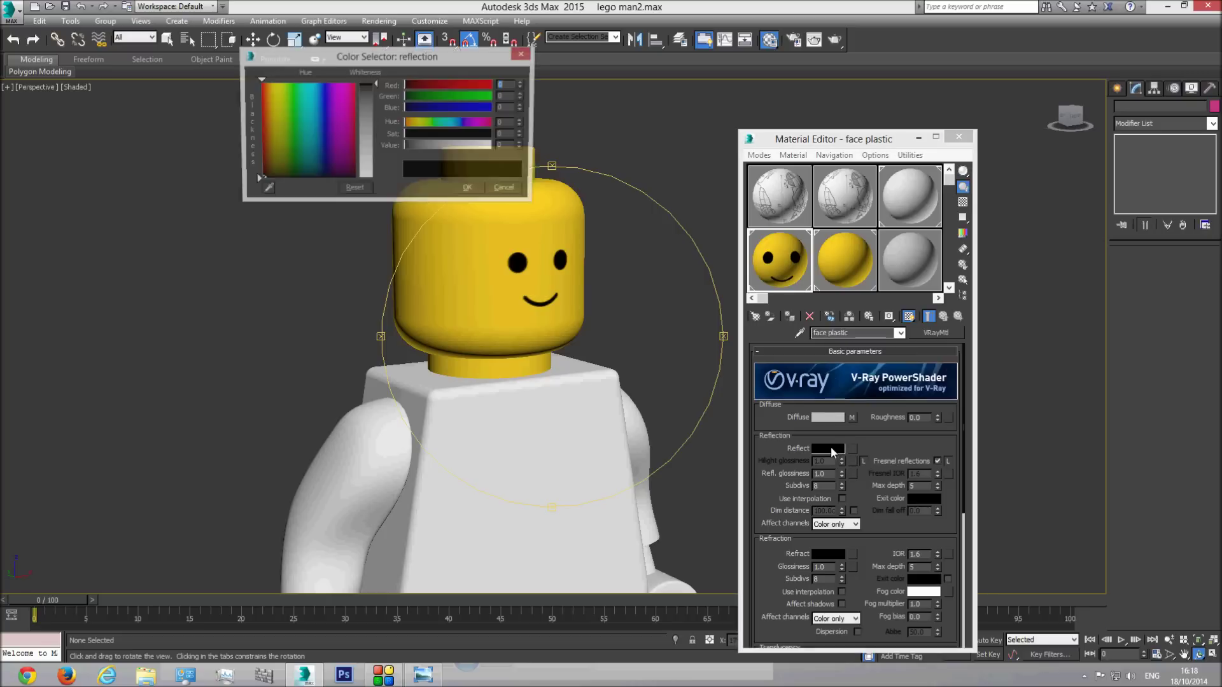
drag(378, 84, 386, 182)
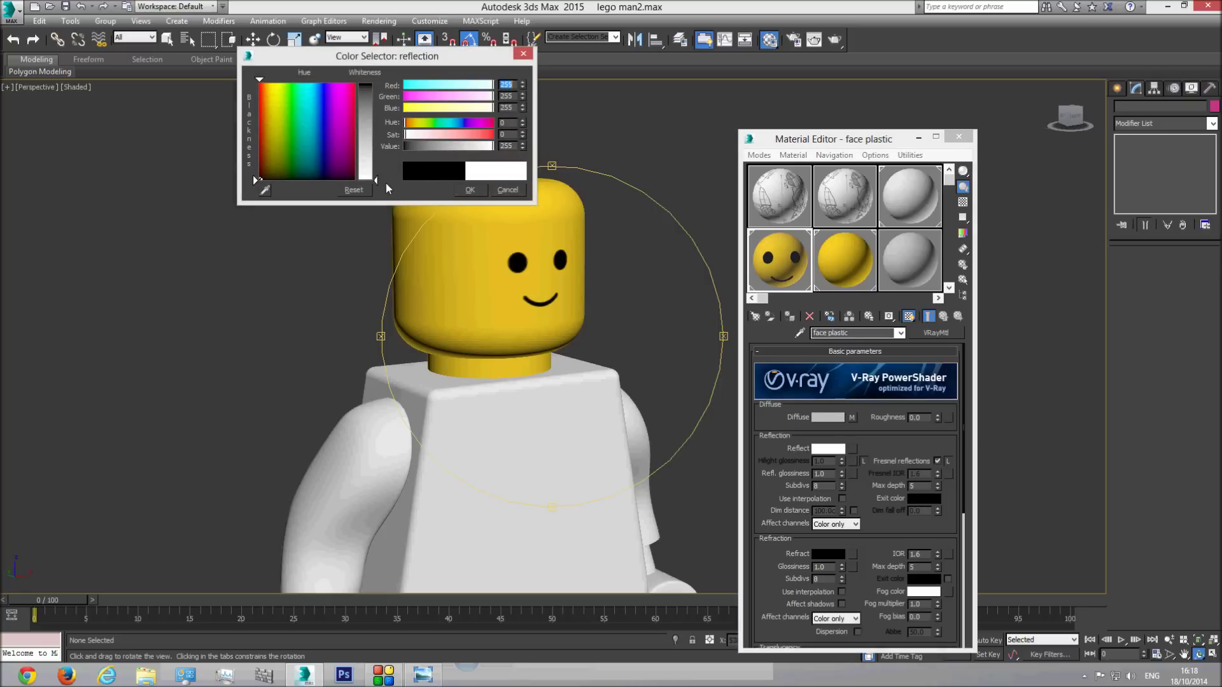
click(470, 189)
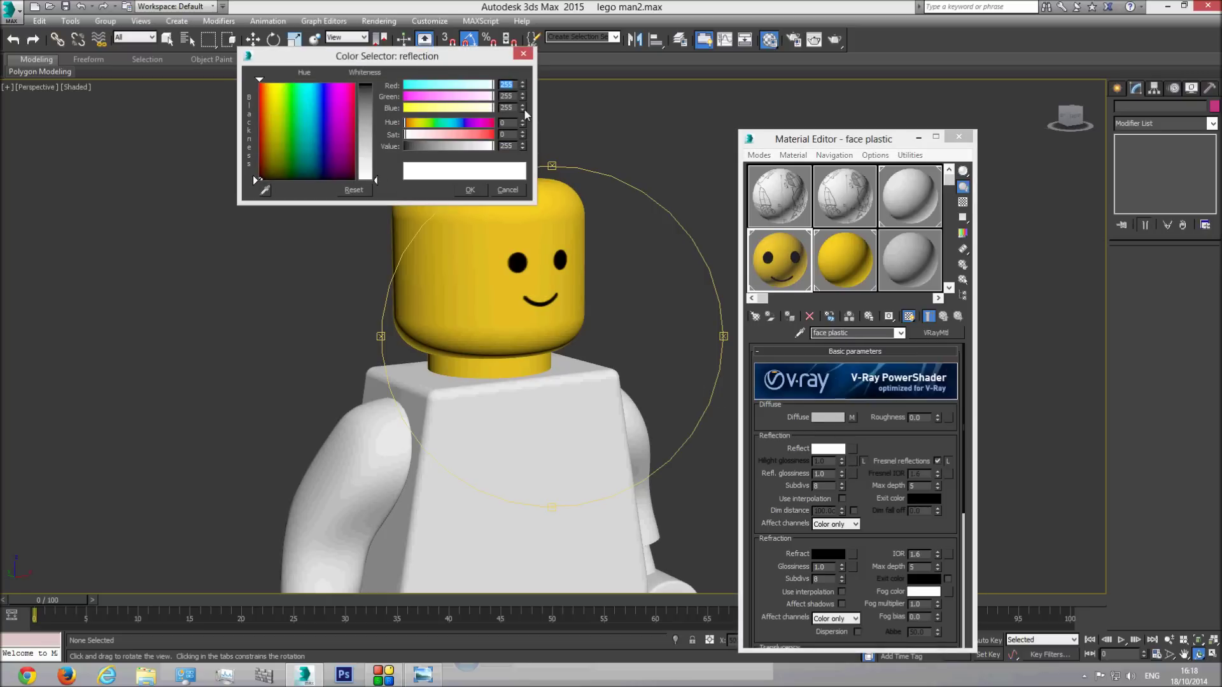
click(471, 191)
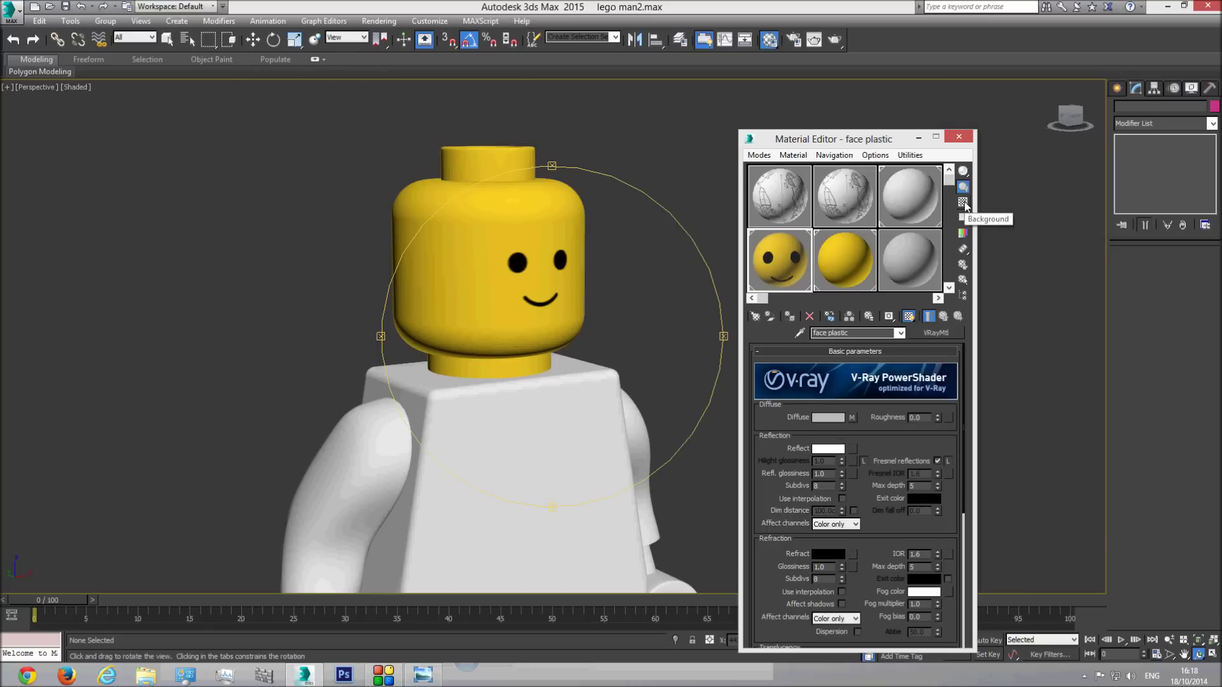
Turn on the checkered background for the face plastic sample and examine its reflections in an enlarged preview
click(964, 203)
double_click(778, 259)
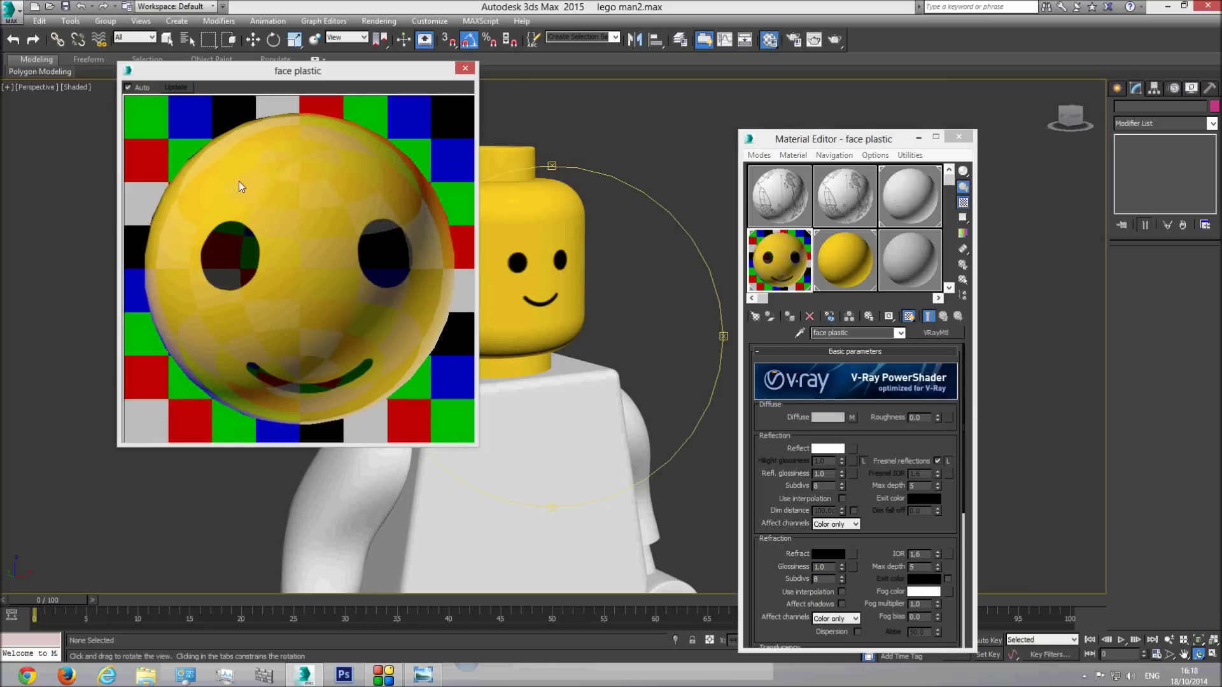
click(465, 68)
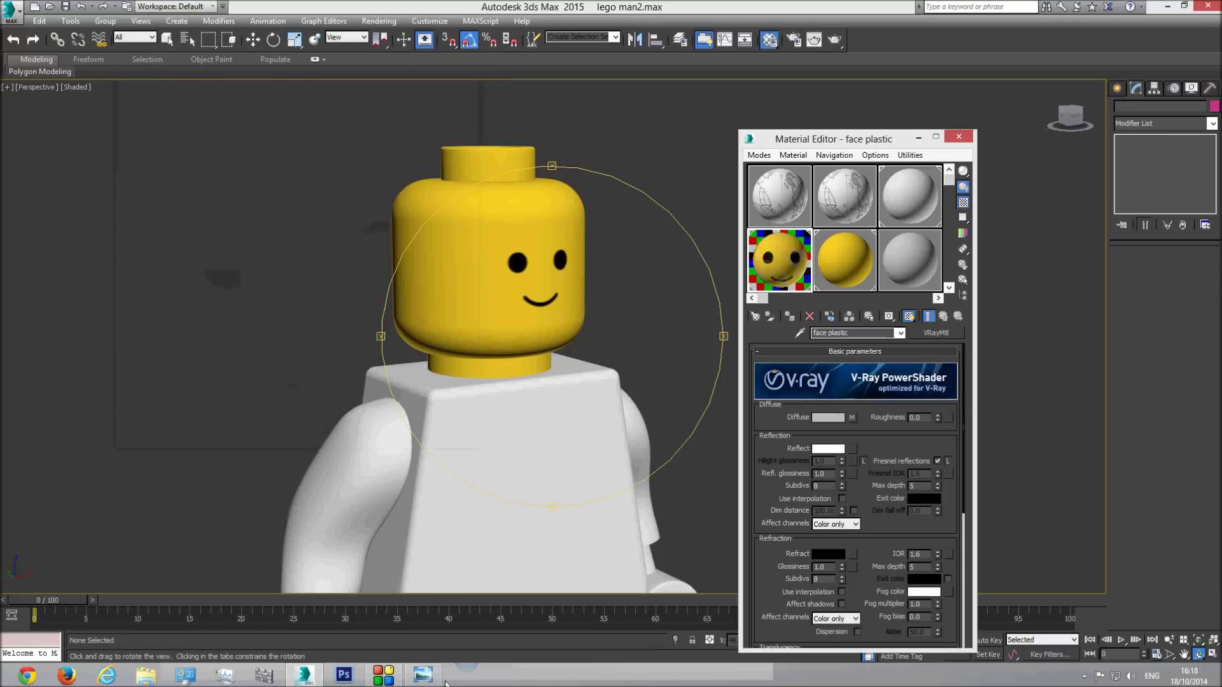
Check the plastic's shine in legoman.jpg, set face plastic's reflection glossiness to 0.85, and preview the sample enlarged
click(424, 676)
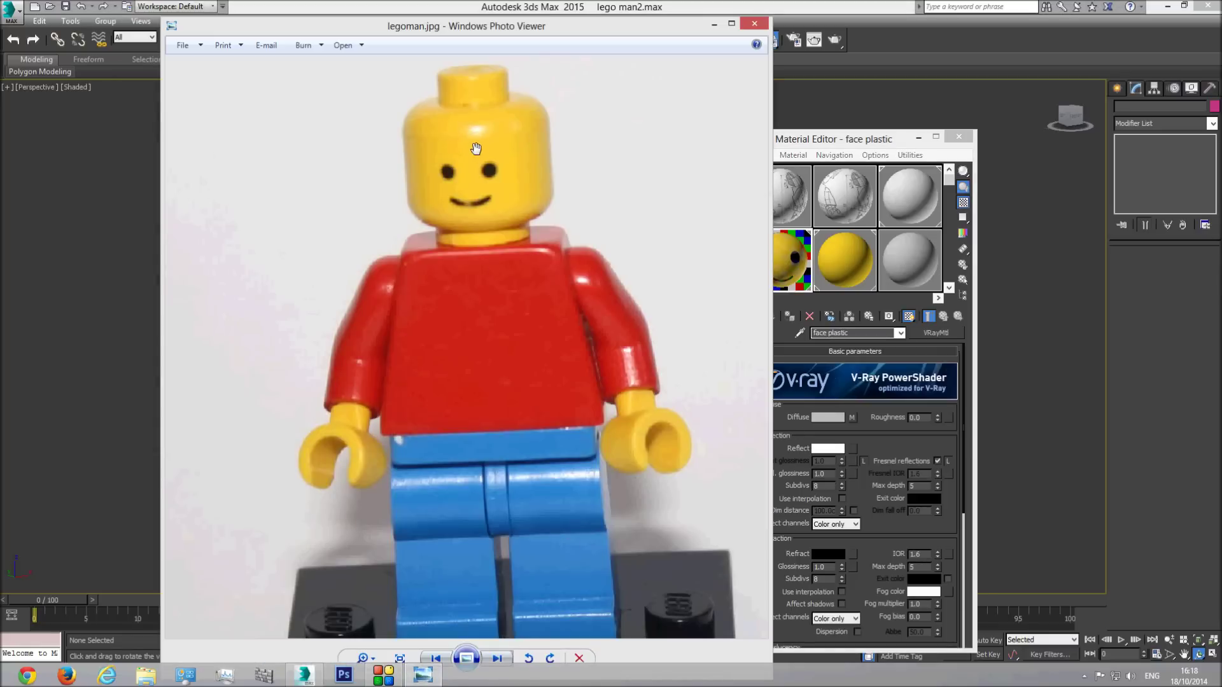
scroll(532, 221, up, 1)
scroll(621, 342, down, 1)
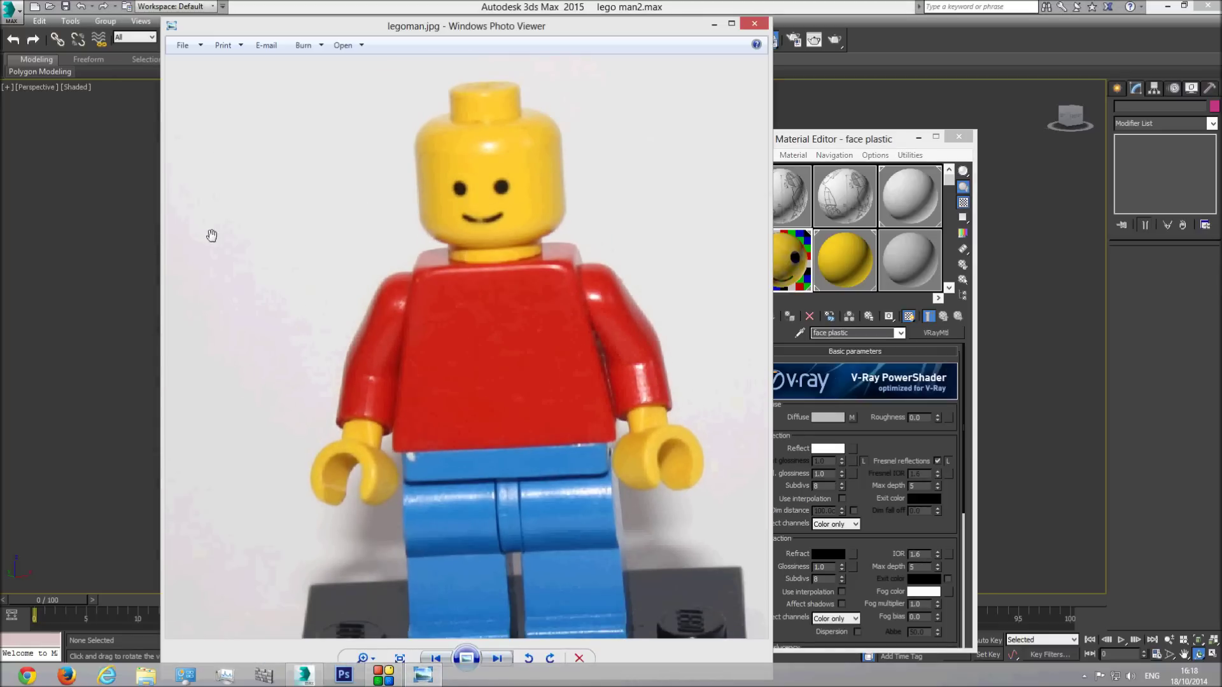
click(728, 5)
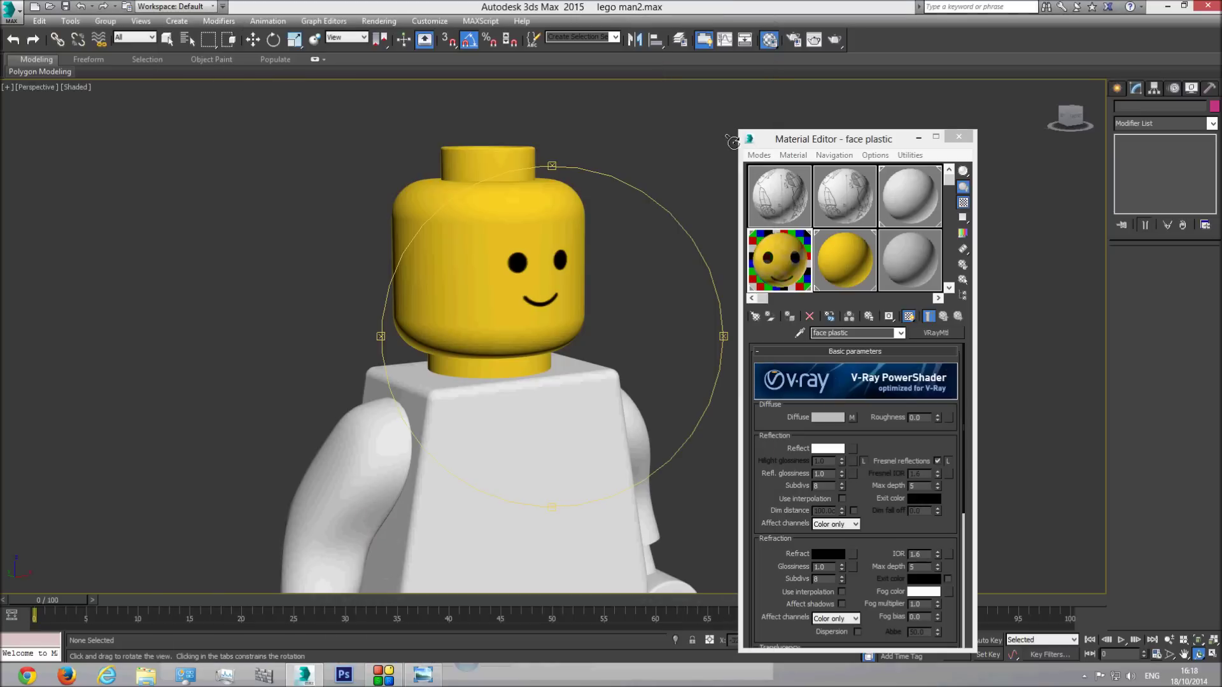
click(835, 474)
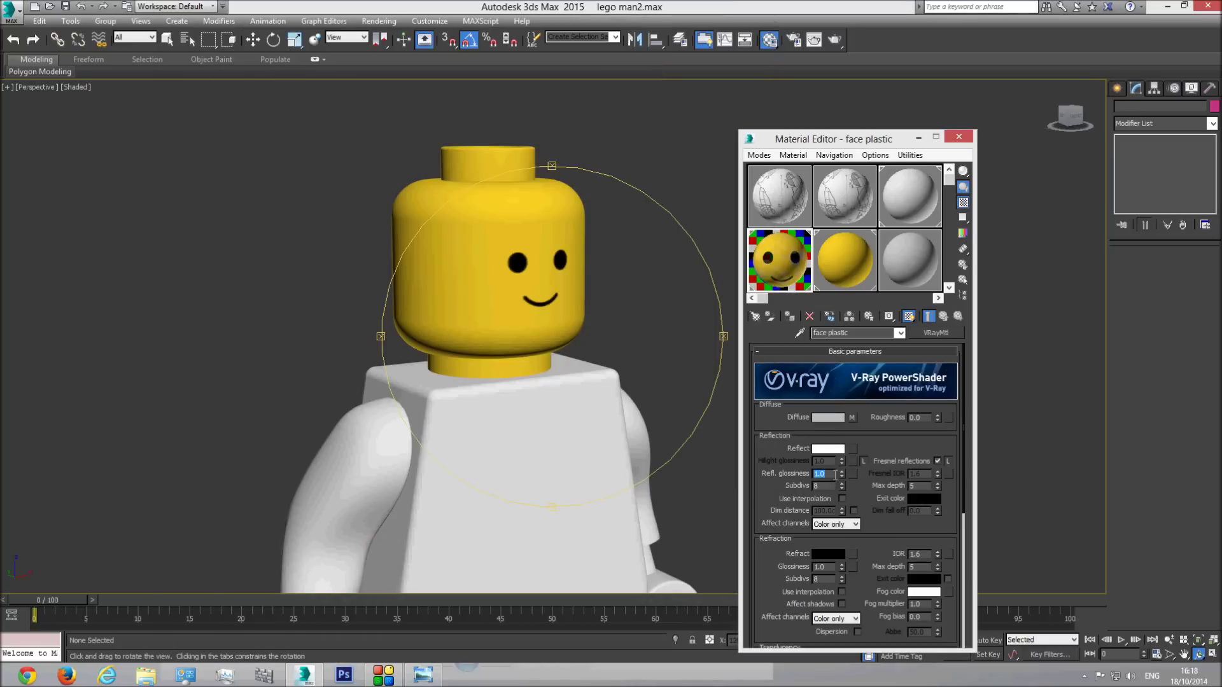
text(0.85)
double_click(789, 254)
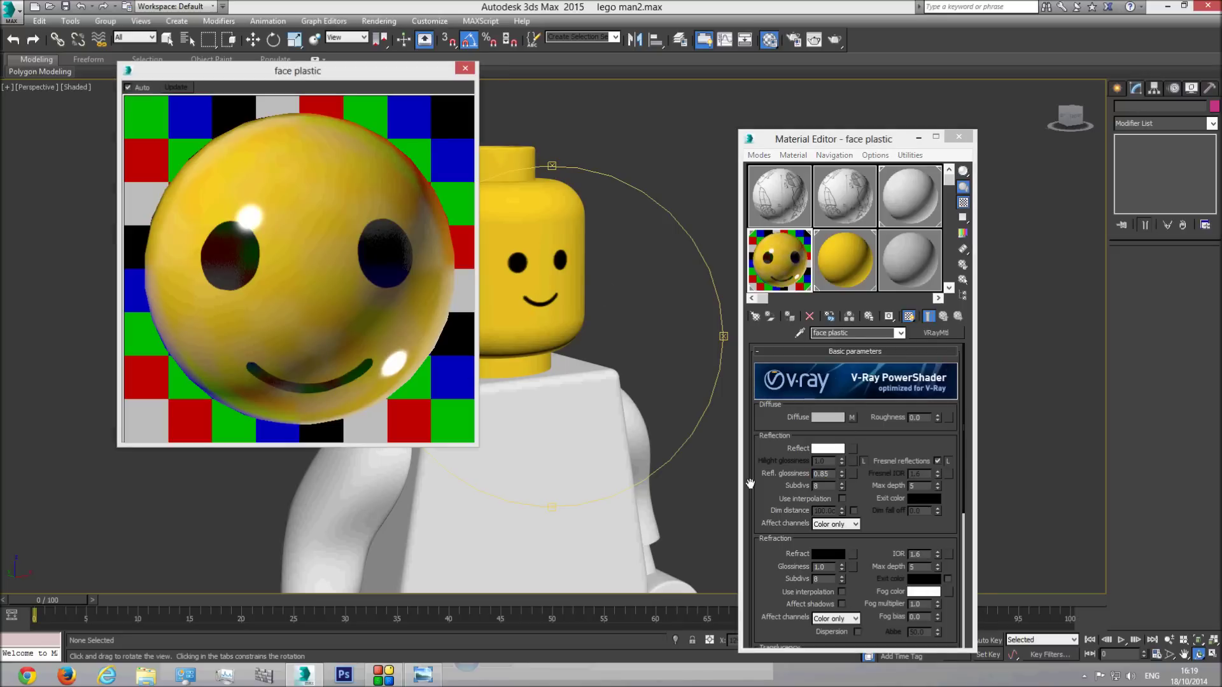
double_click(830, 472)
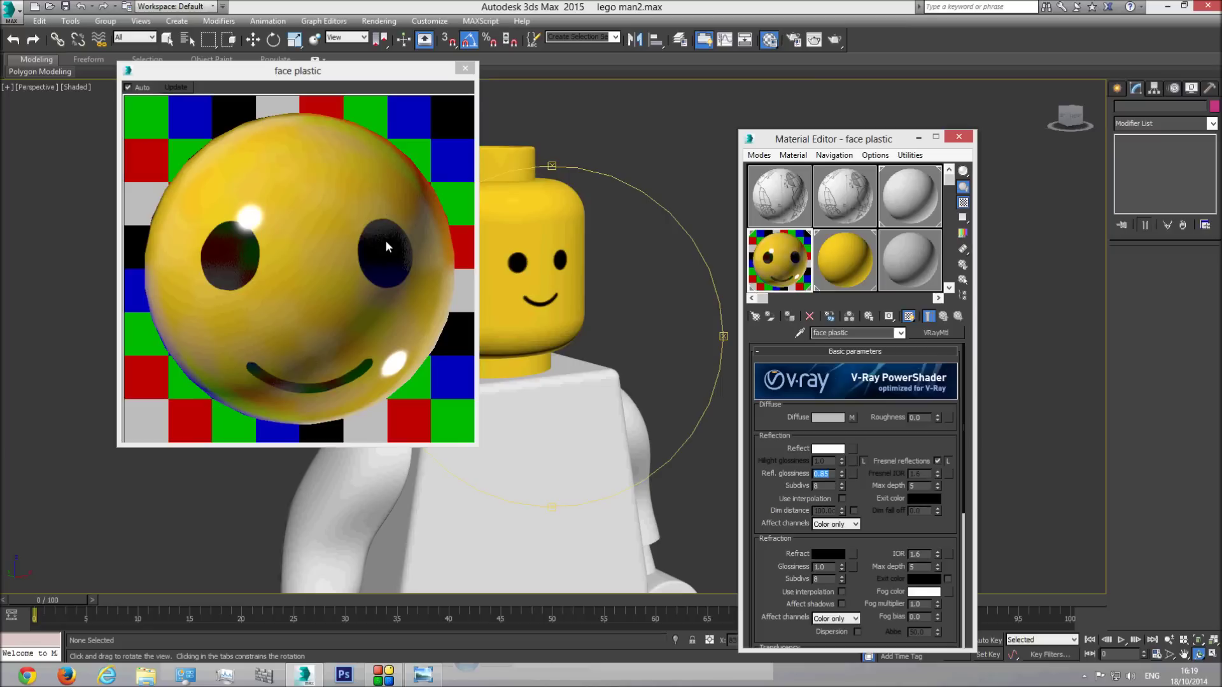
Set face plastic's reflection subdivisions to 32, close the enlarged preview, and compare the head with legoman.jpg
double_click(830, 487)
click(465, 68)
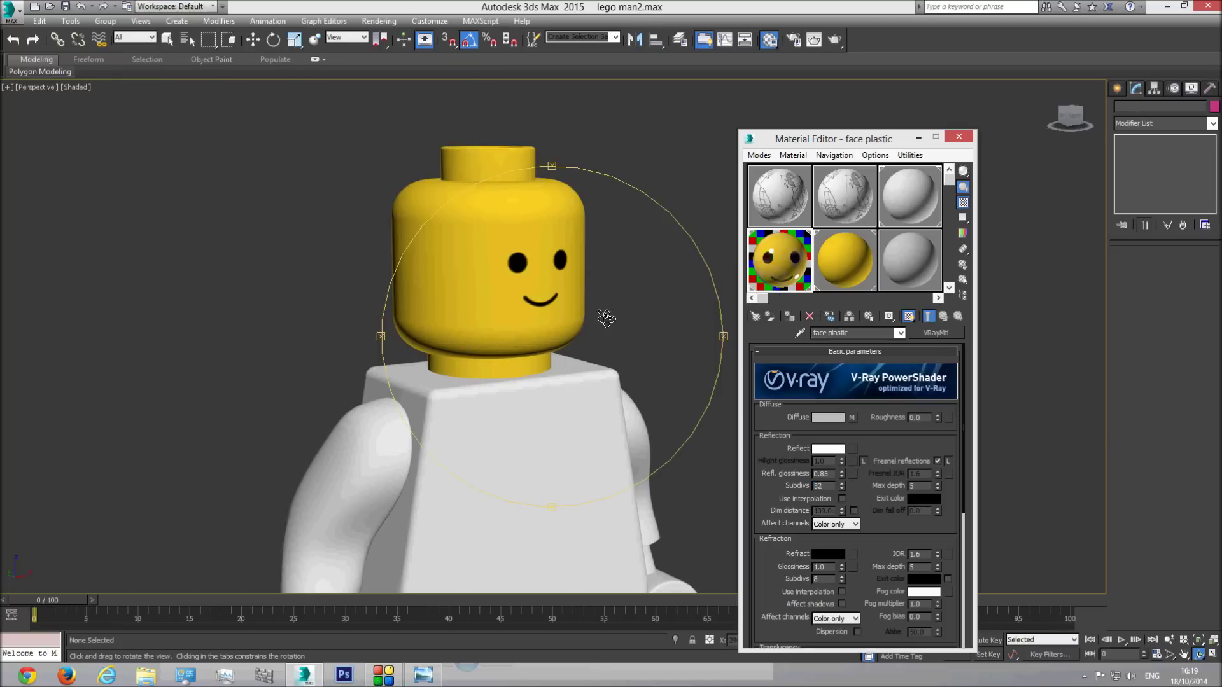
drag(614, 319, 575, 324)
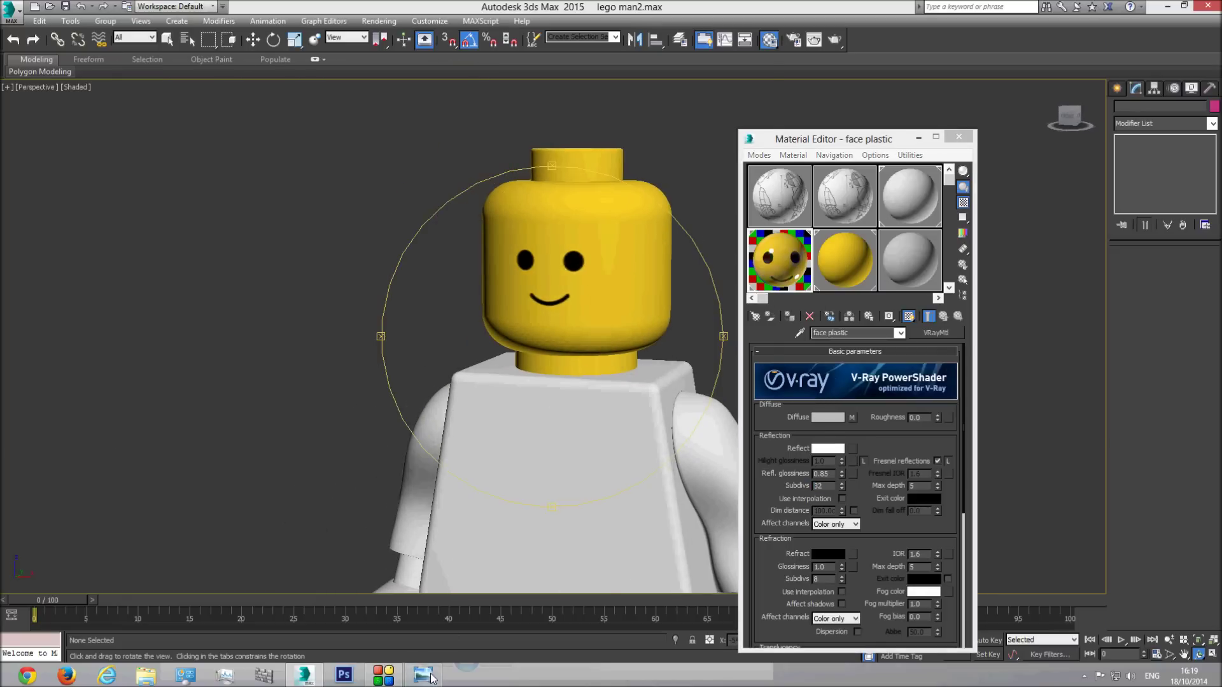
click(431, 678)
click(638, 8)
drag(622, 342, 564, 371)
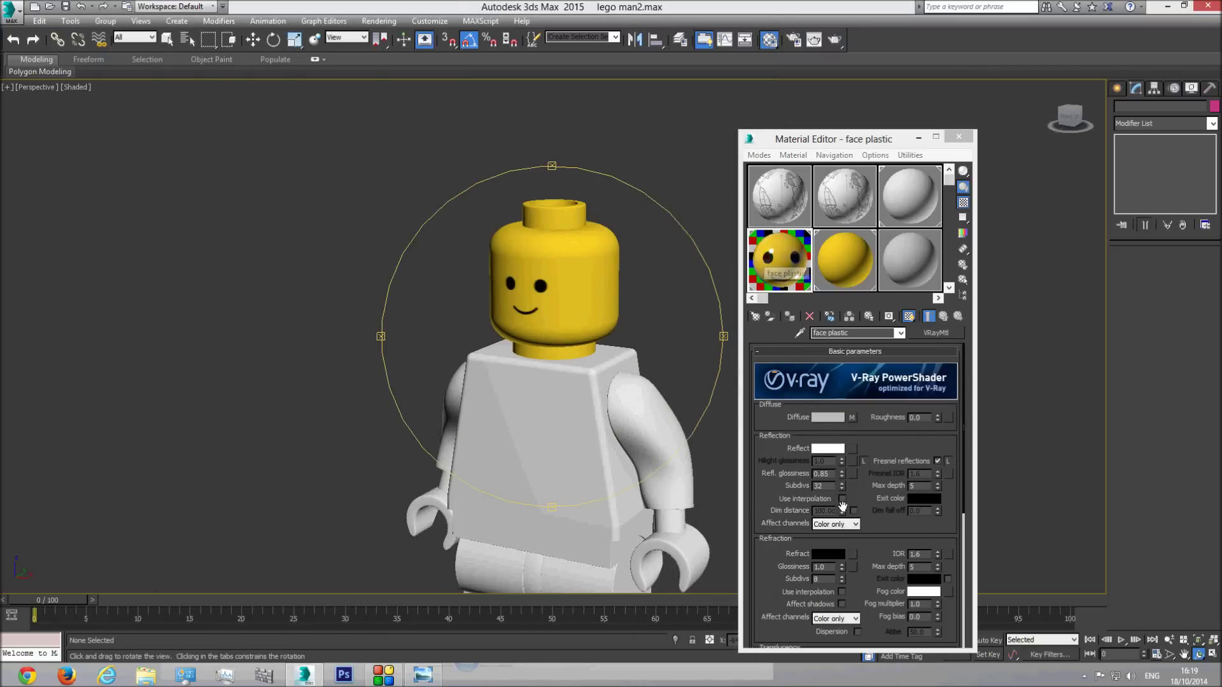
drag(597, 376, 603, 377)
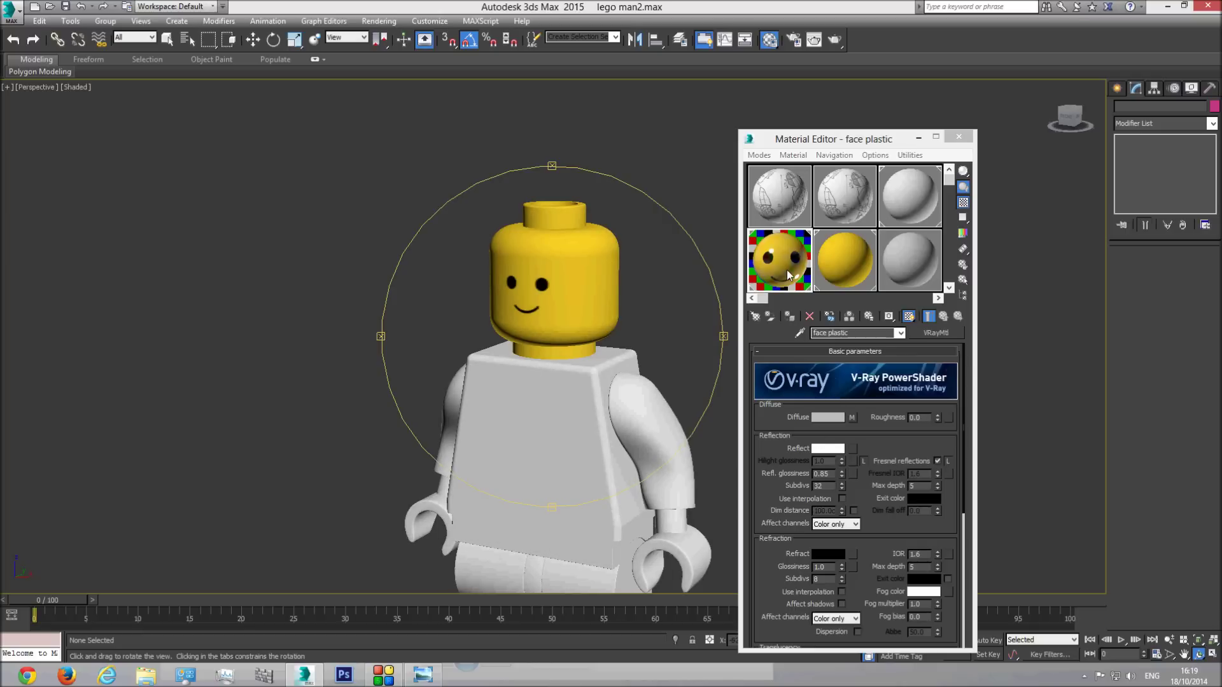
Copy face plastic's white reflection colour to the reflection colour of Yellow plastic
right_click(831, 453)
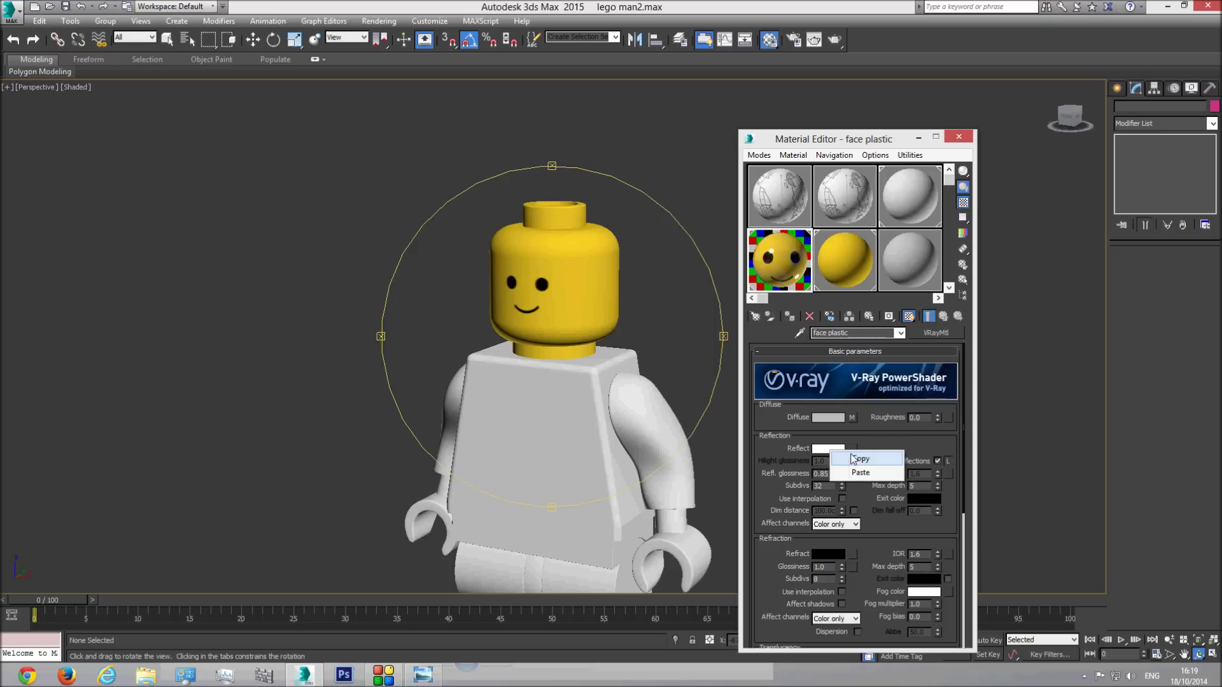
click(858, 459)
click(834, 272)
right_click(836, 452)
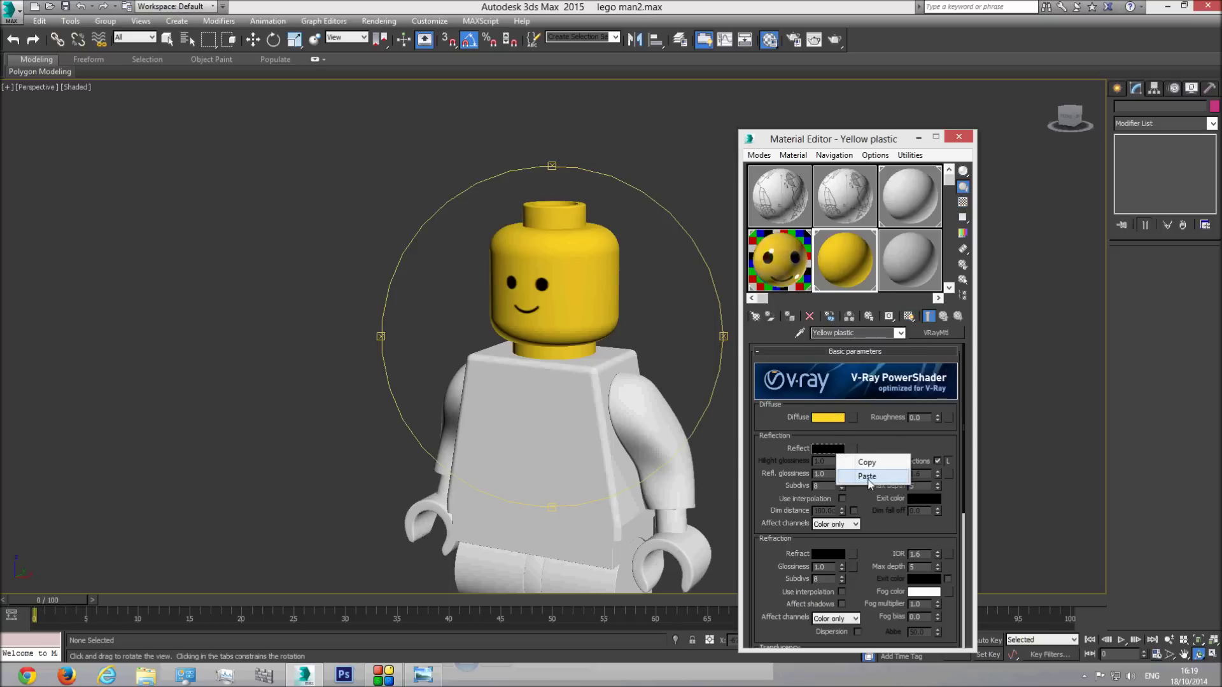
click(860, 474)
Match Yellow plastic to face plastic with a reflection glossiness of 0.85 and reflection subdivisions of 32
click(798, 267)
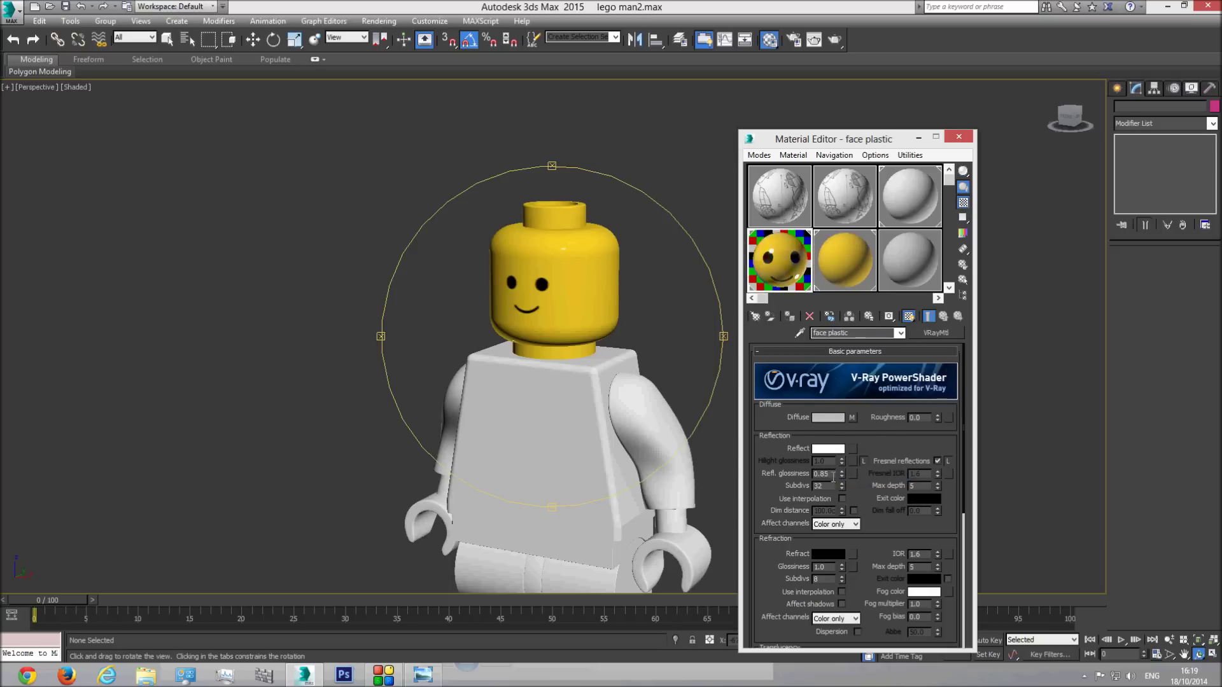
click(838, 269)
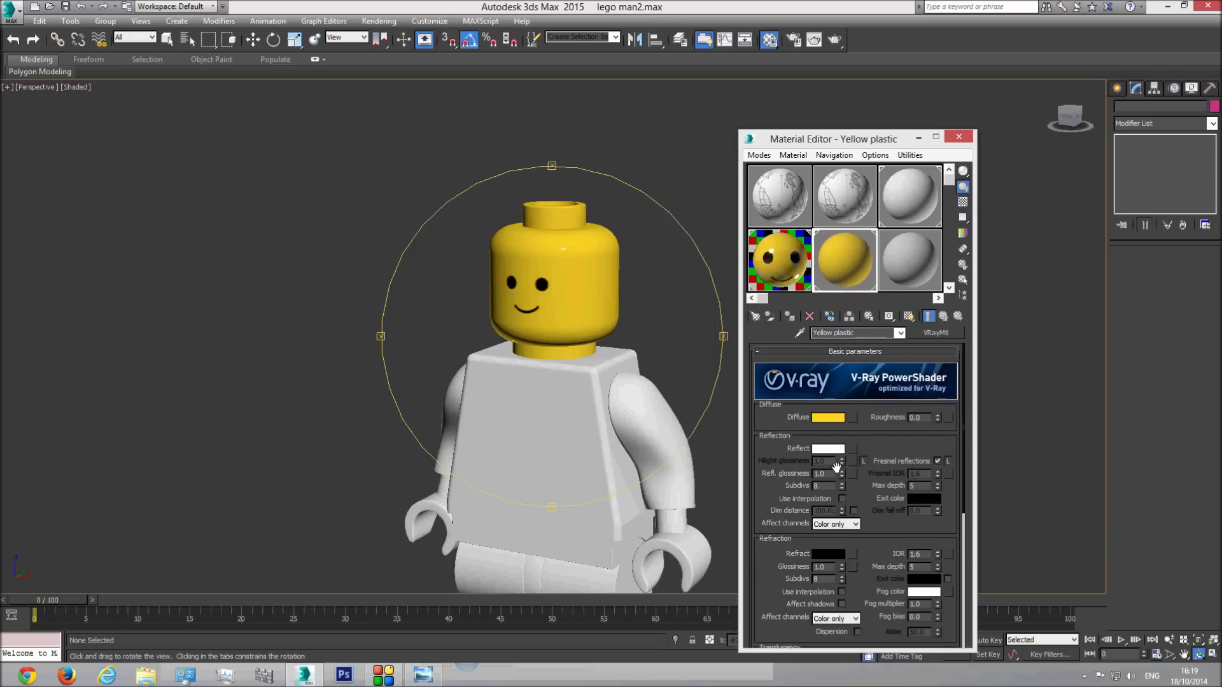
double_click(834, 473)
text(0.85)
key(Return)
double_click(826, 486)
Compare face plastic's sample with Fresnel reflections turned off and on
click(774, 262)
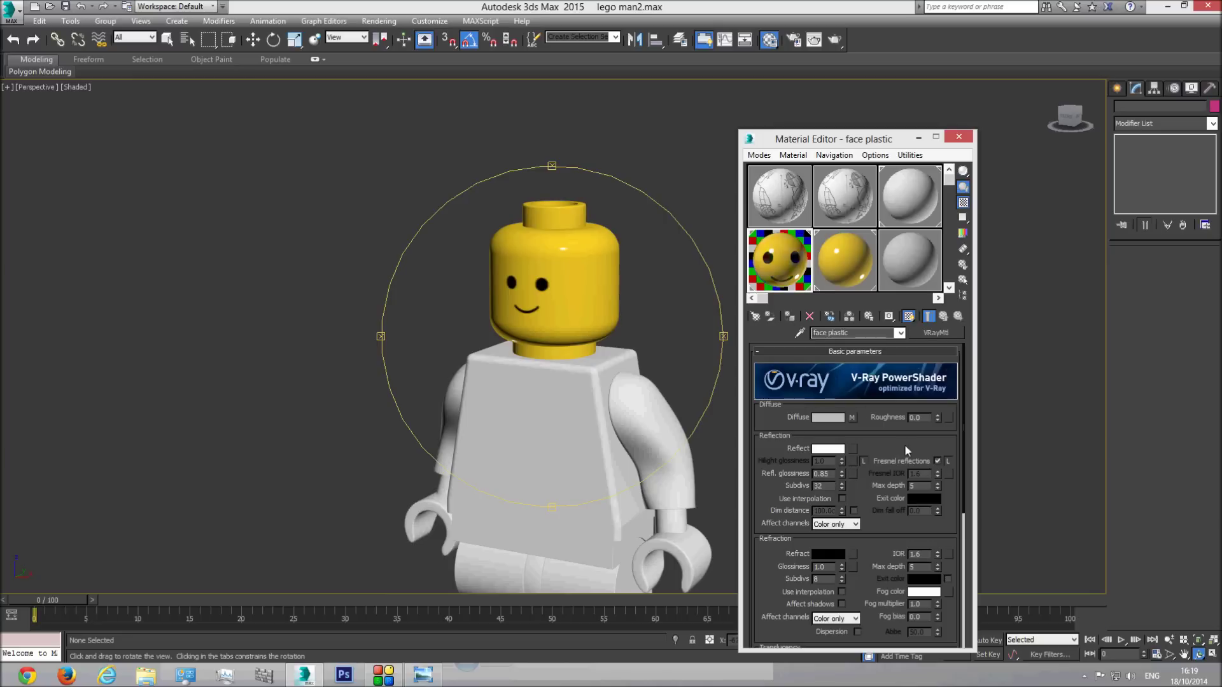
click(937, 462)
click(937, 462)
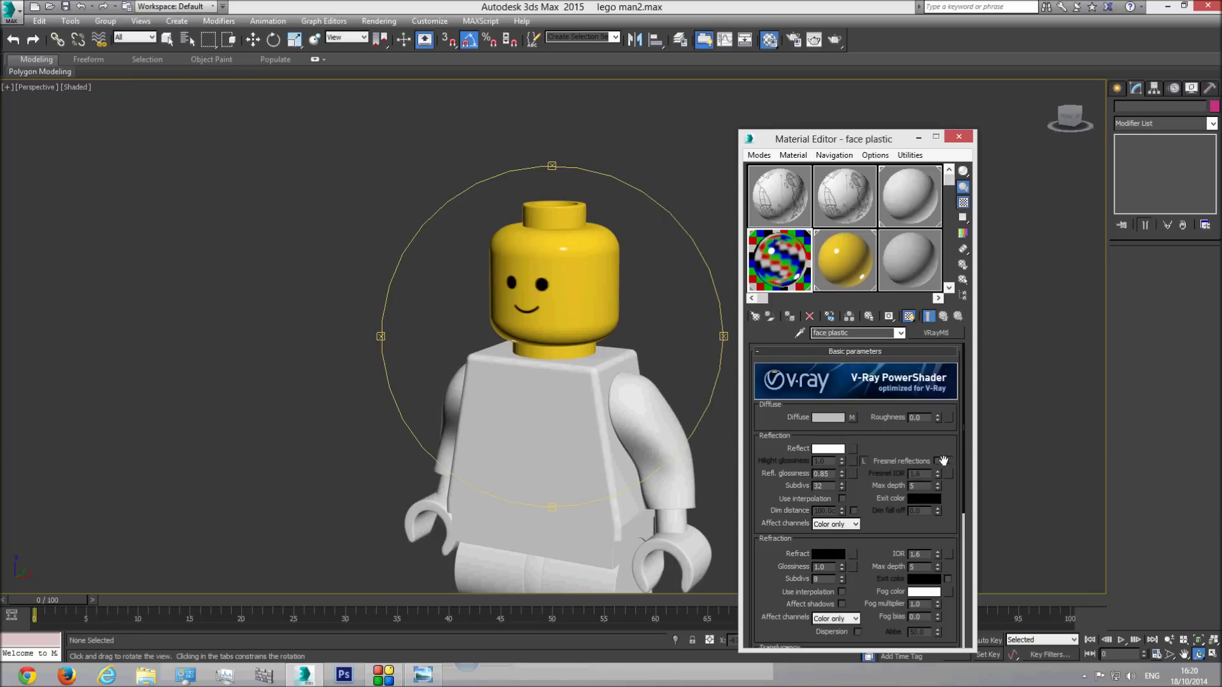
click(939, 461)
Unlock the Fresnel IOR of face plastic and Yellow plastic, and turn on the checkered background for Yellow plastic's sample
click(948, 462)
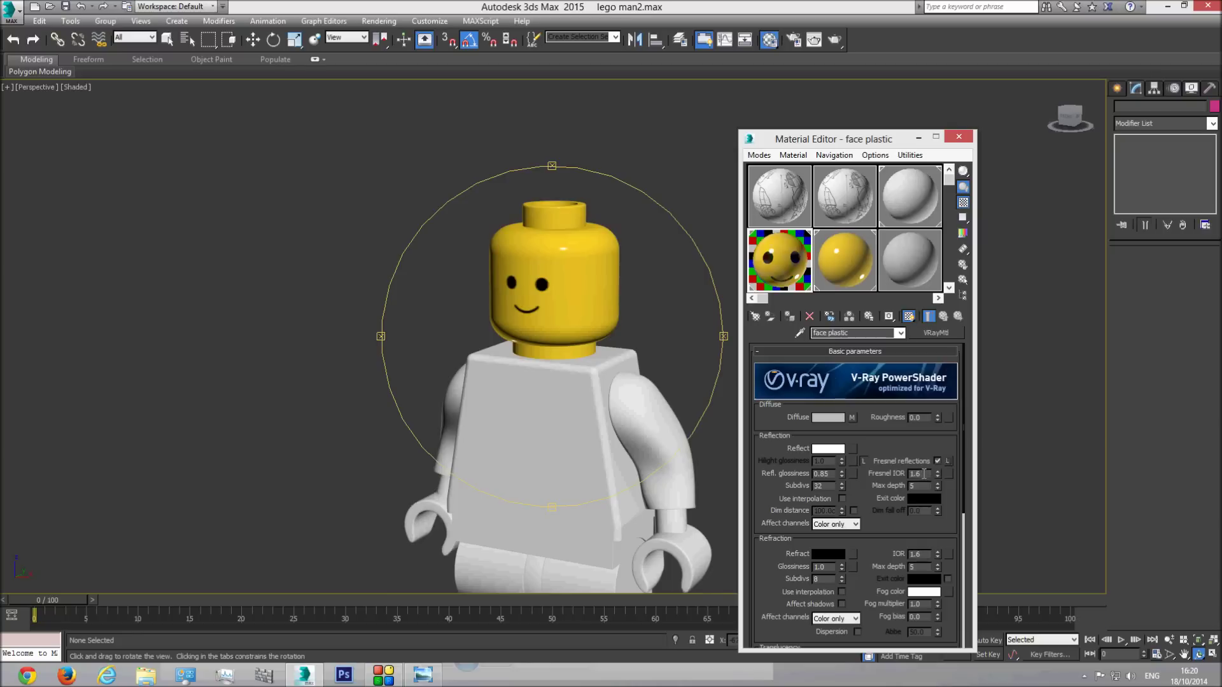
click(847, 257)
click(947, 462)
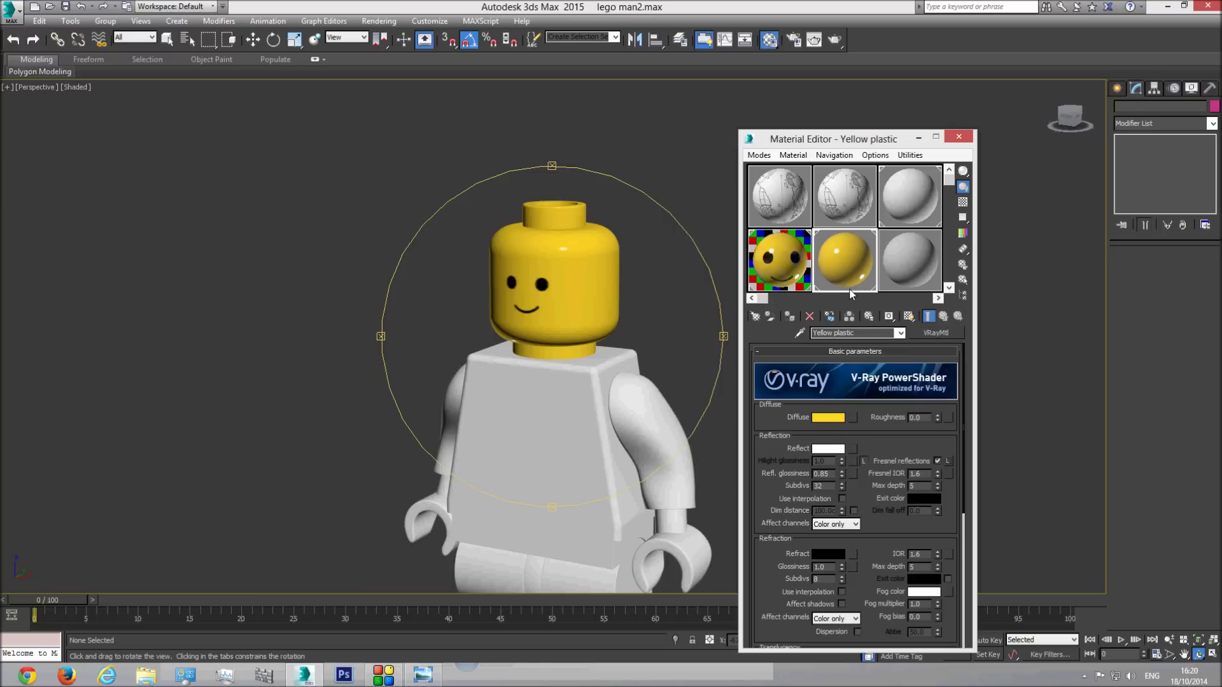
click(963, 203)
click(958, 137)
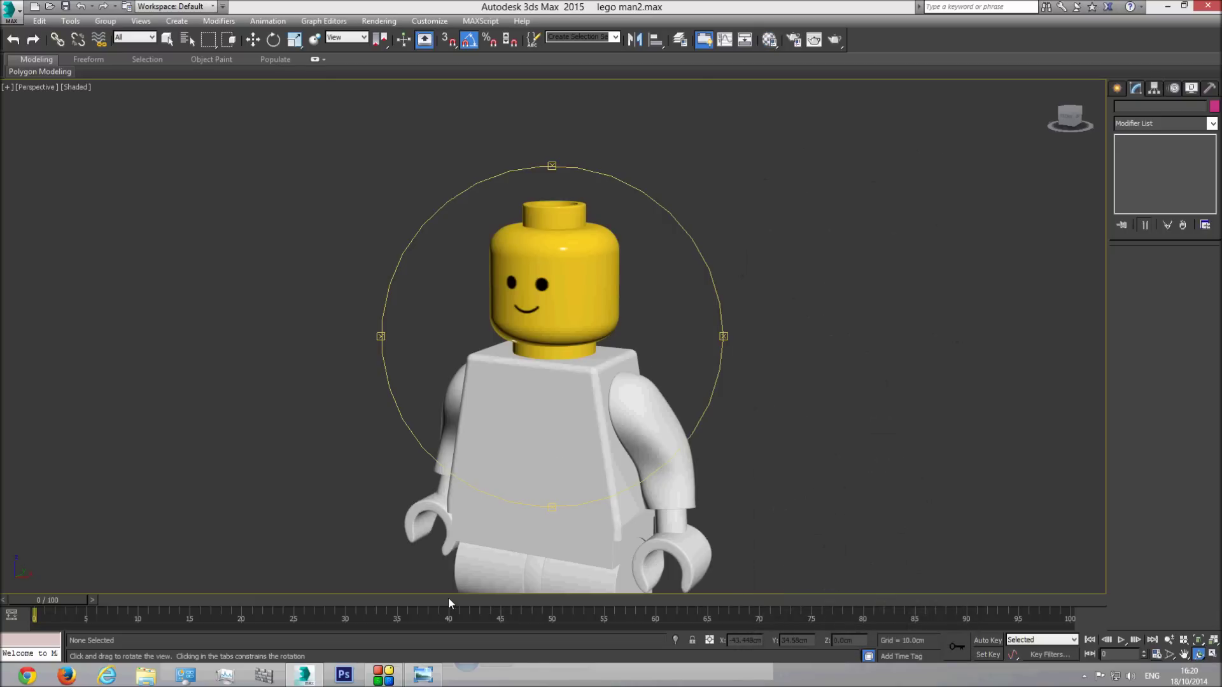
Check the hand colour in legoman.jpg and apply Yellow plastic to both hands and both arms
click(420, 677)
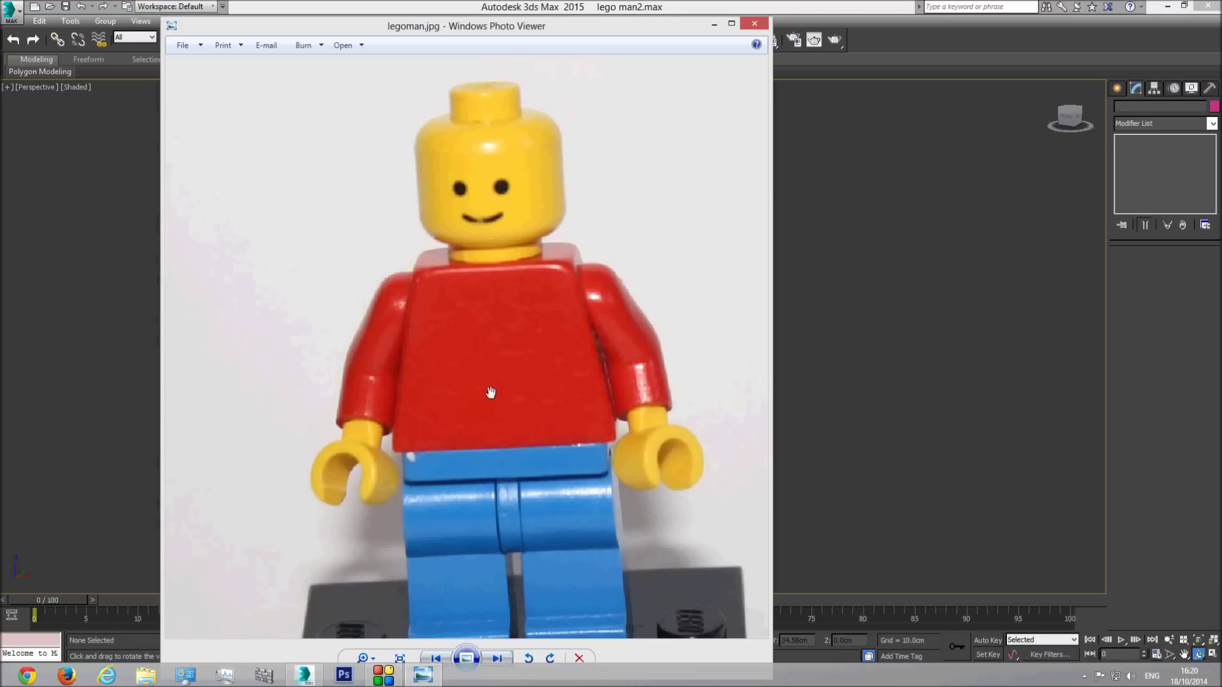
click(815, 17)
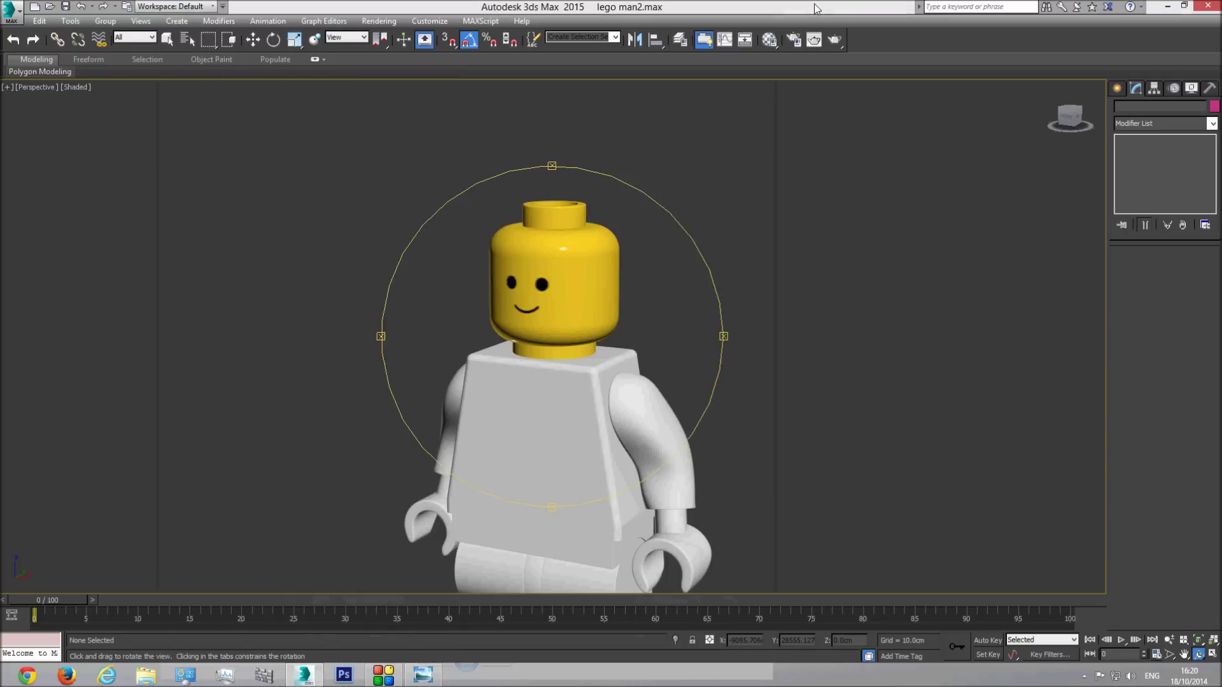
click(673, 536)
click(779, 208)
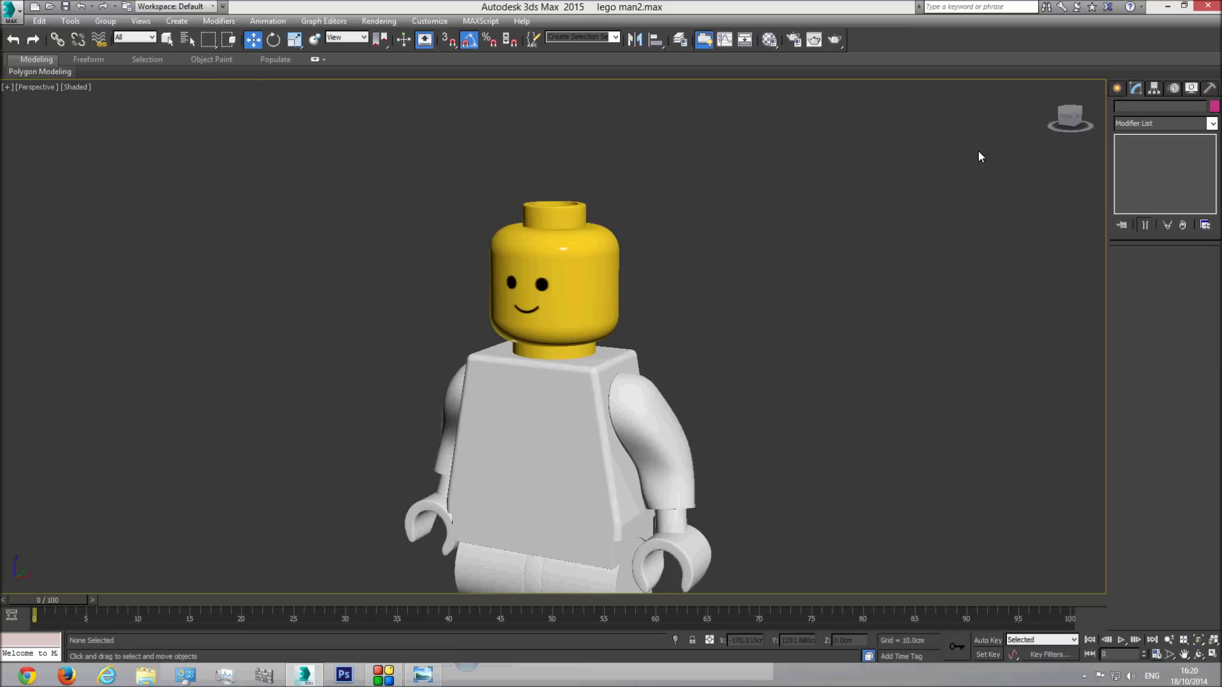
click(770, 39)
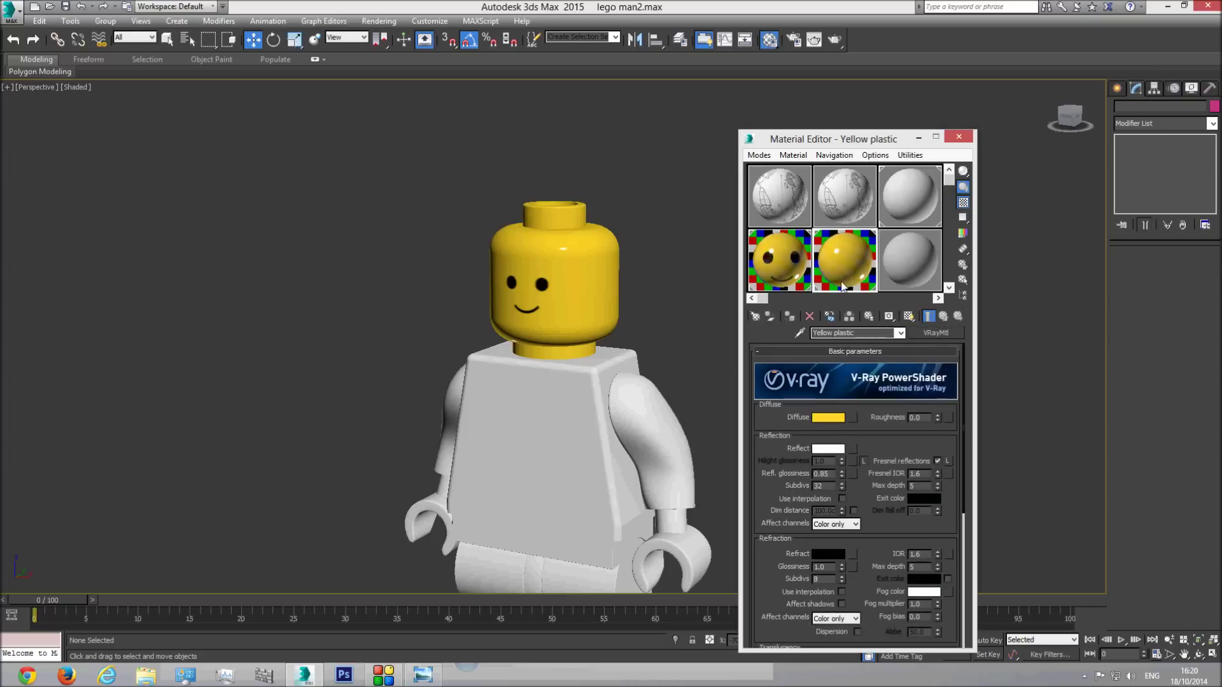
drag(846, 264, 688, 546)
drag(842, 278, 674, 518)
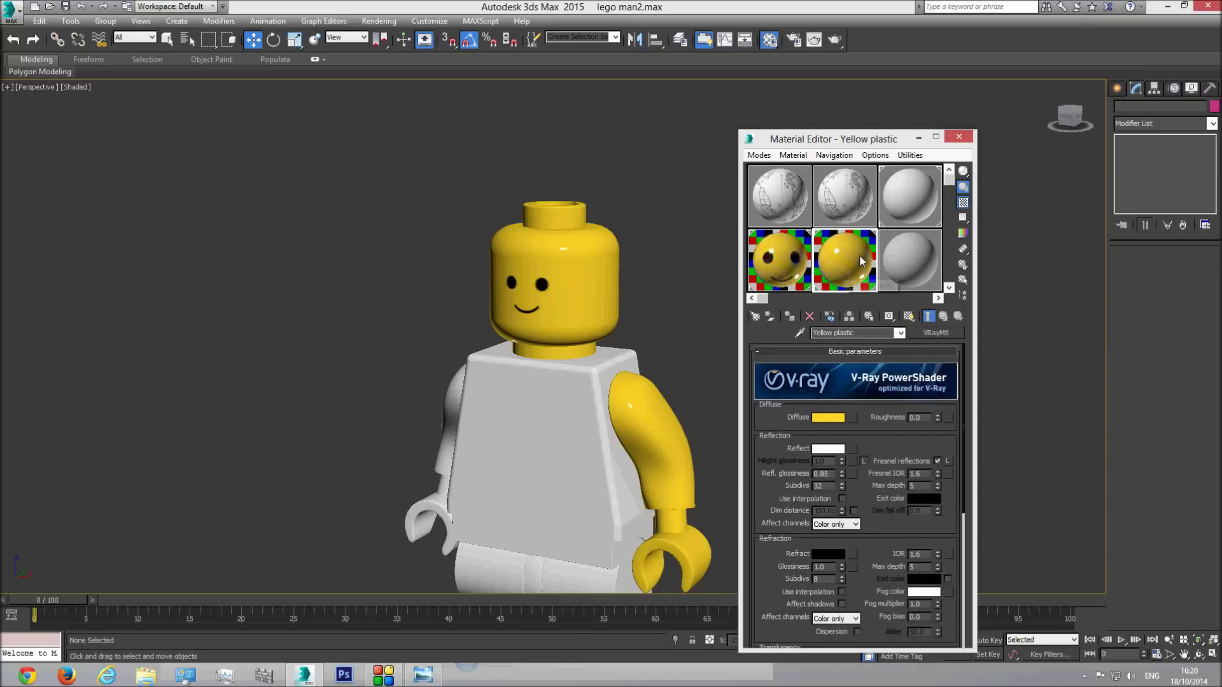
middle_drag(612, 457, 605, 380)
drag(827, 257, 414, 435)
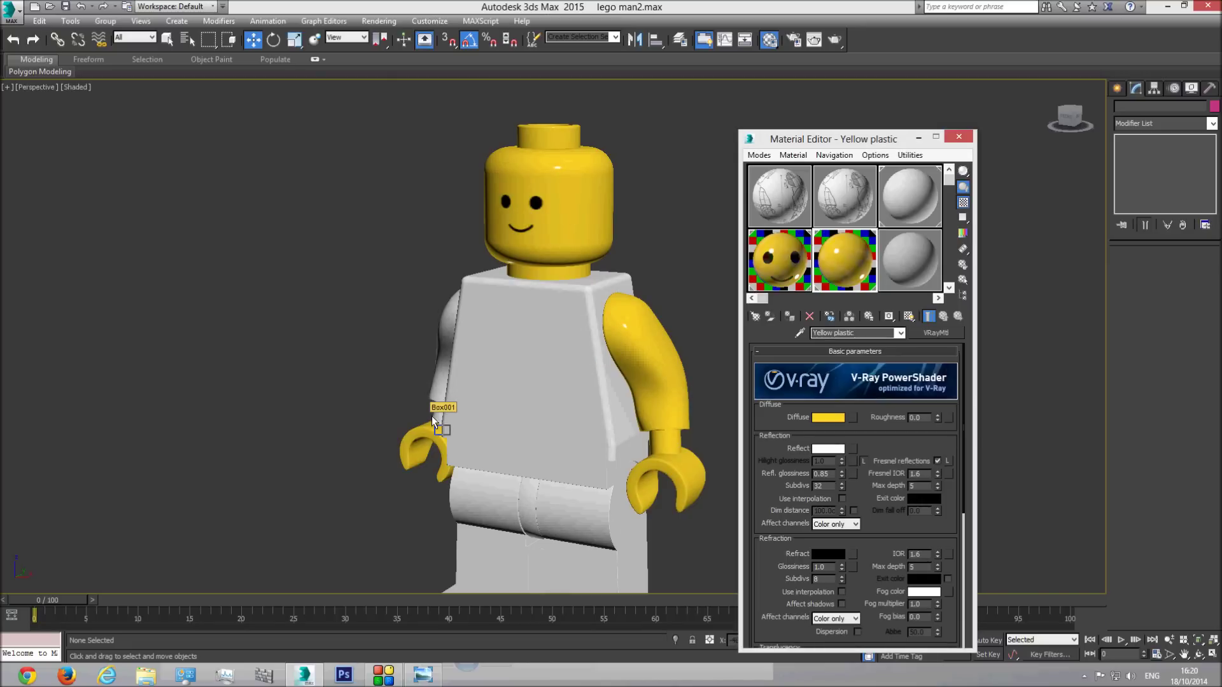
drag(432, 416, 433, 415)
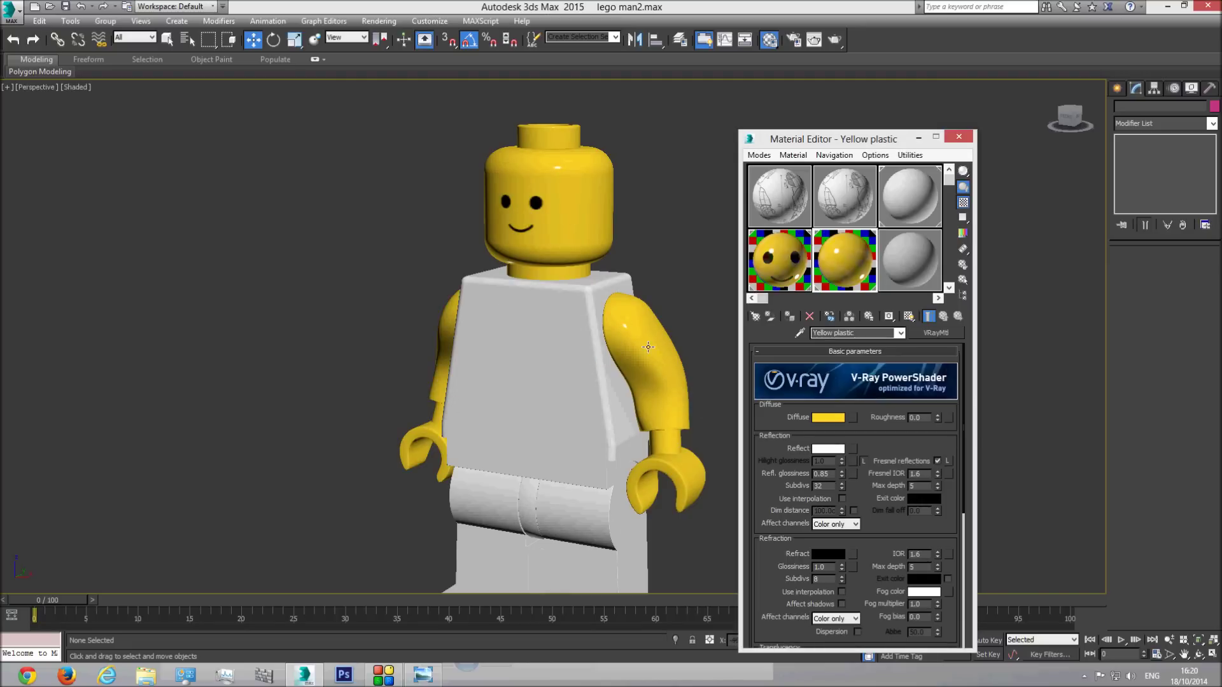
Check the torso colour in legoman.jpg, copy Yellow plastic to the next sample slot and rename the copy Red plastic
click(918, 139)
click(423, 675)
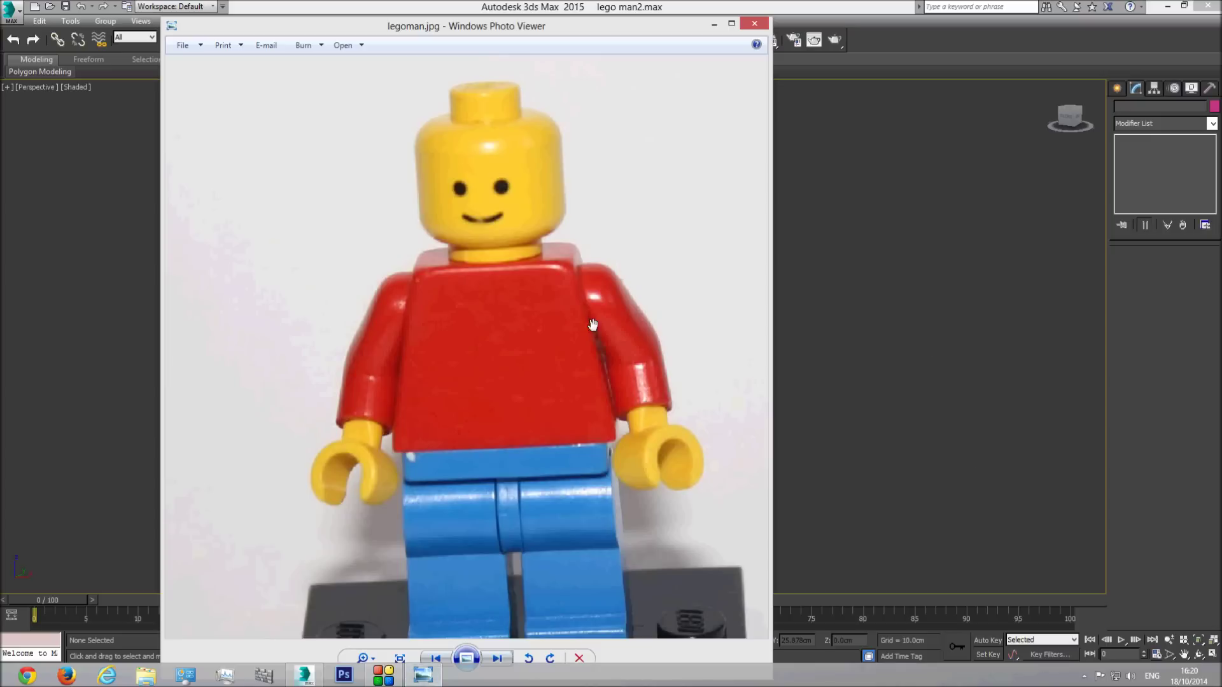
click(839, 6)
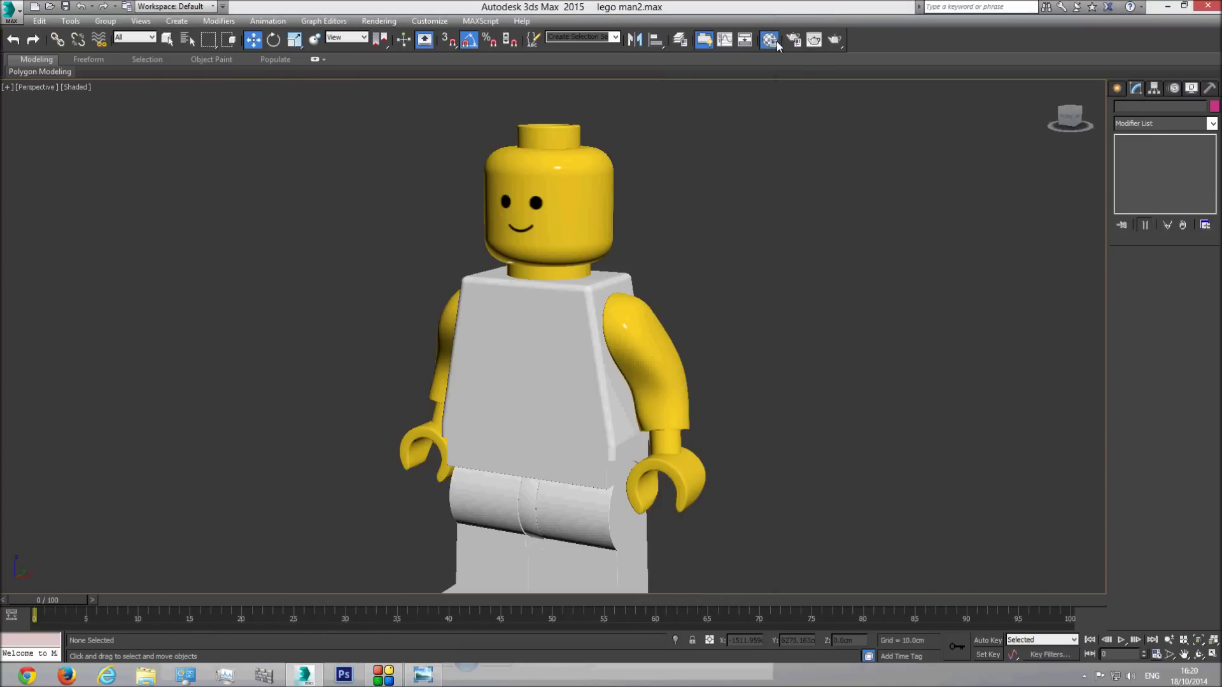
click(774, 41)
drag(835, 260, 900, 262)
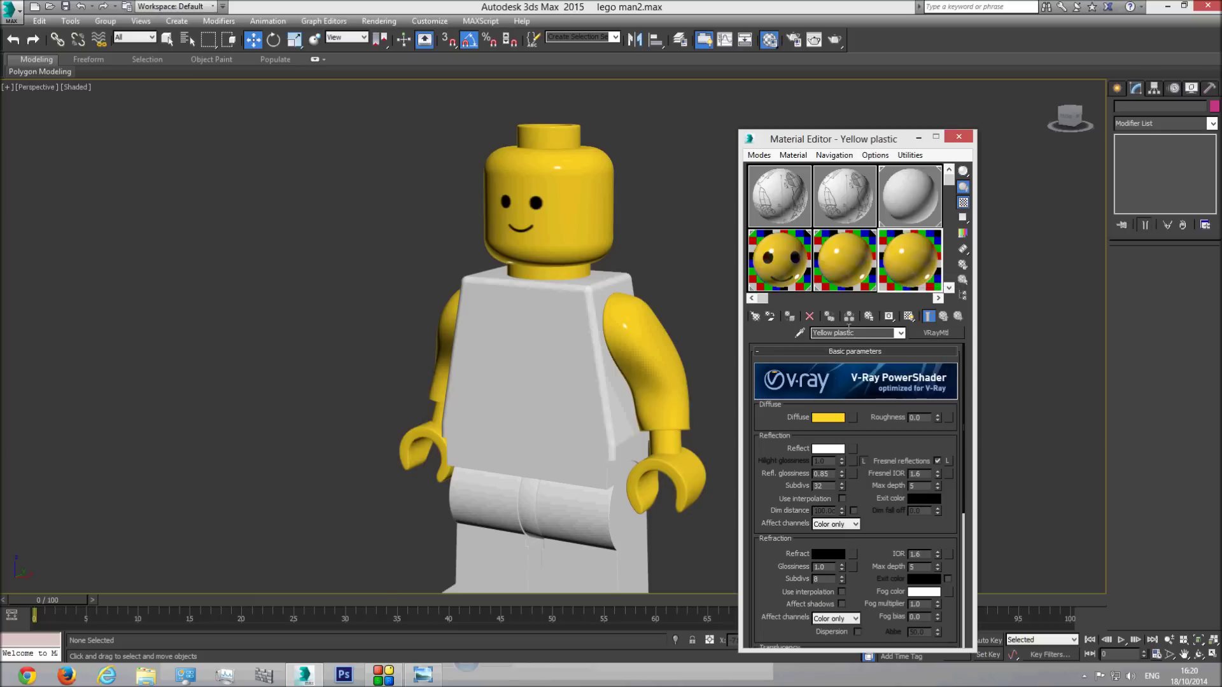
drag(830, 333, 740, 342)
text(Red)
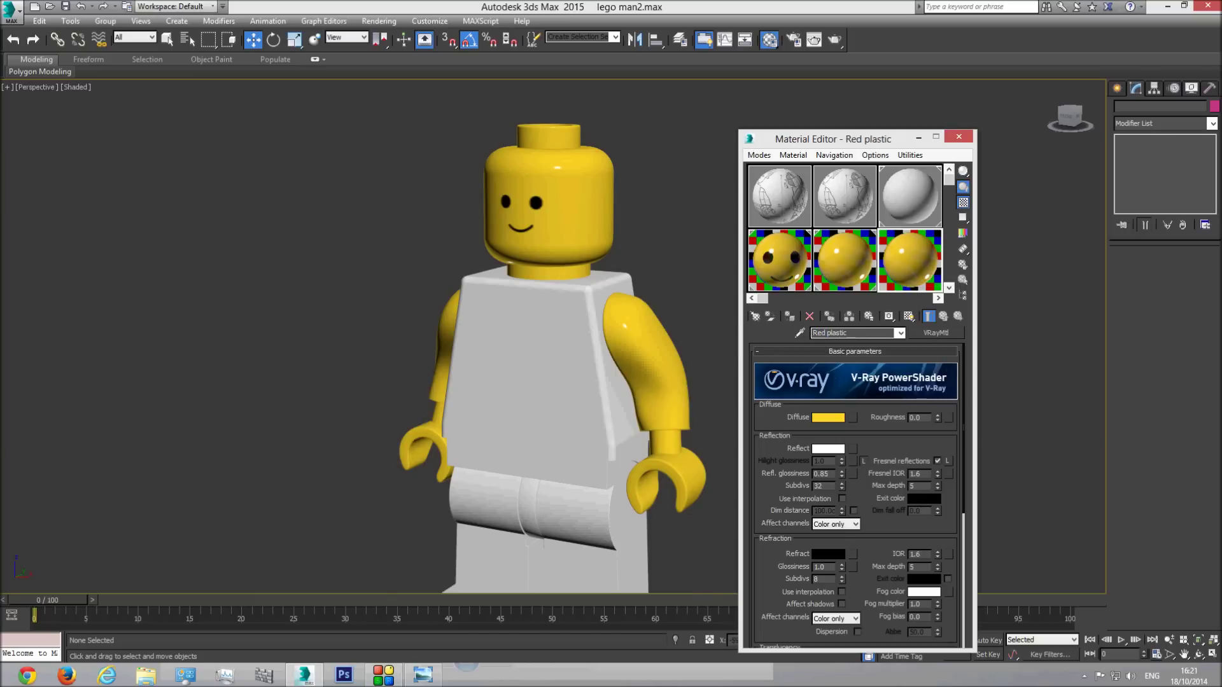
Load Thumb.jpg from the Tut modeling1 folder as a bitmap in Red plastic's diffuse map
click(423, 674)
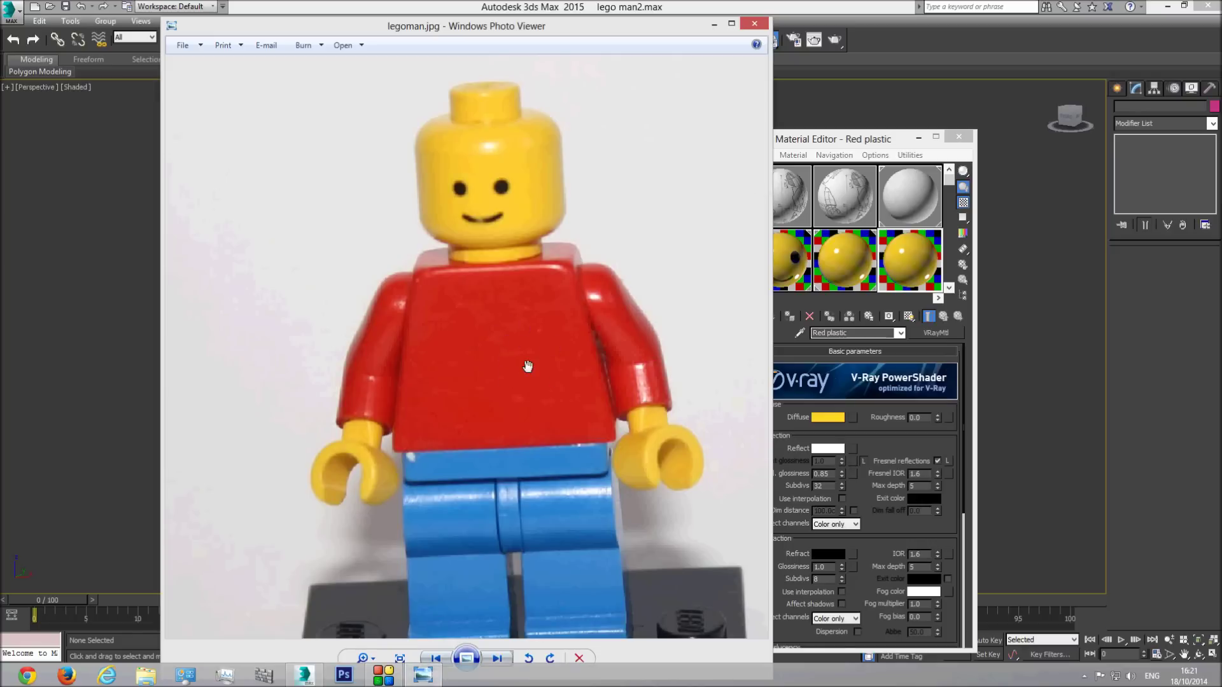
click(875, 6)
click(854, 418)
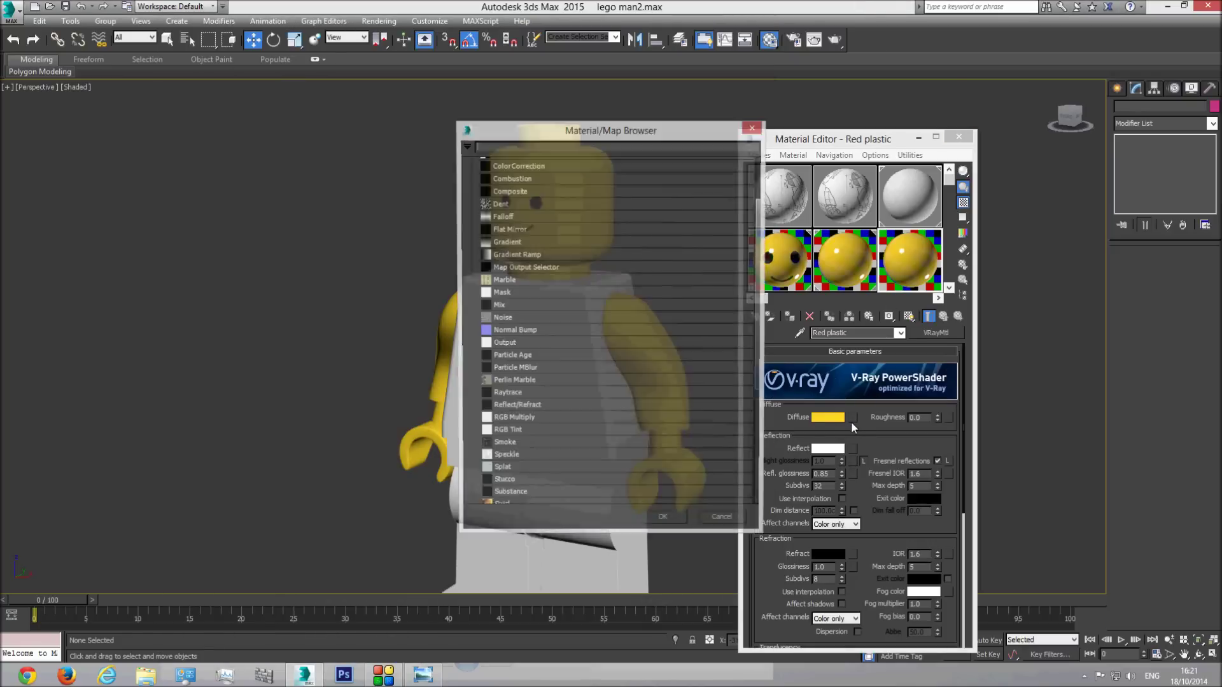
scroll(641, 261, up, 3)
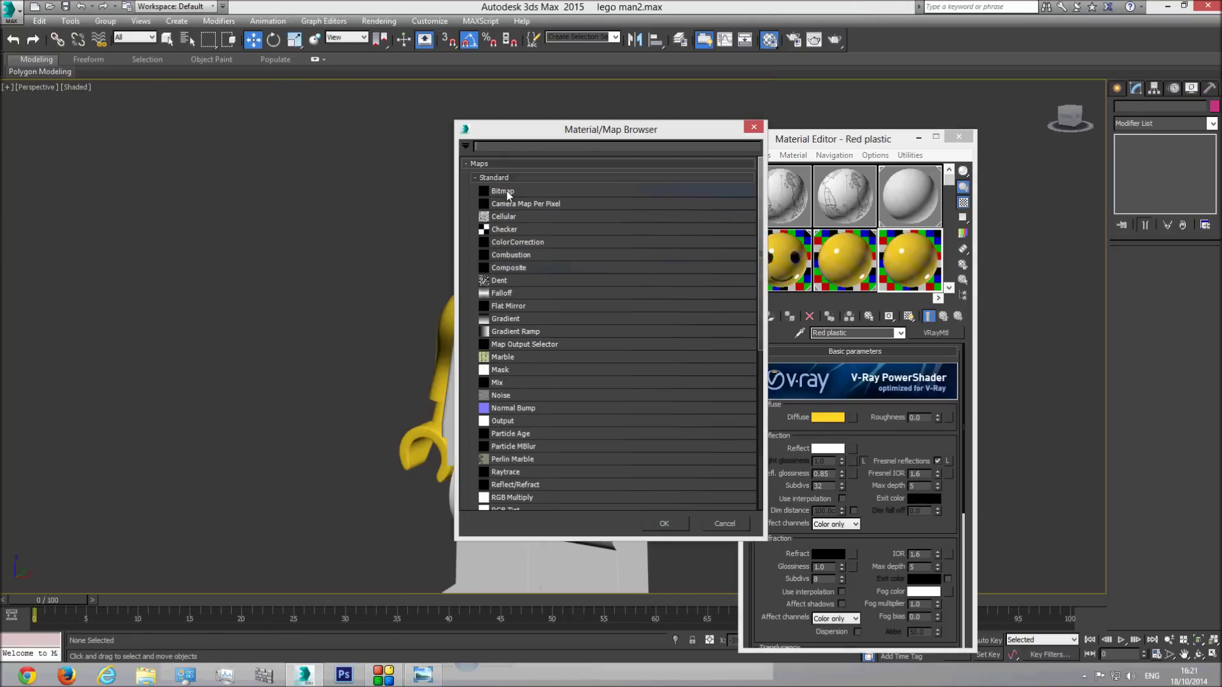
double_click(509, 192)
click(268, 52)
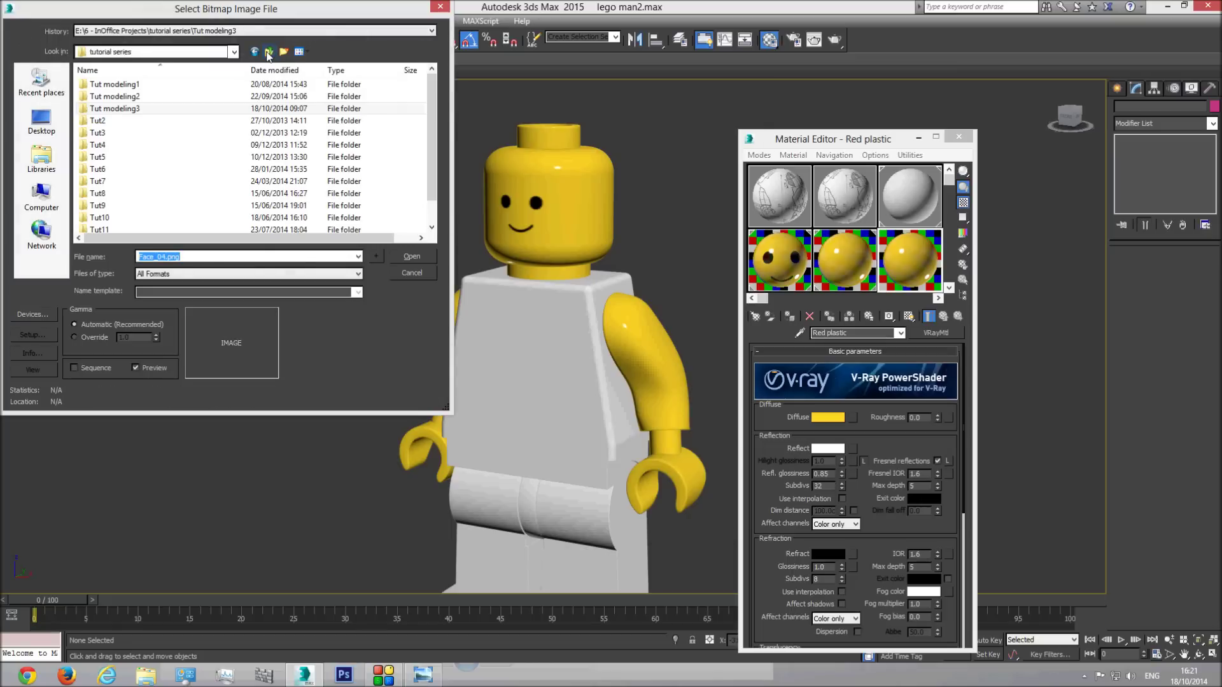
double_click(129, 90)
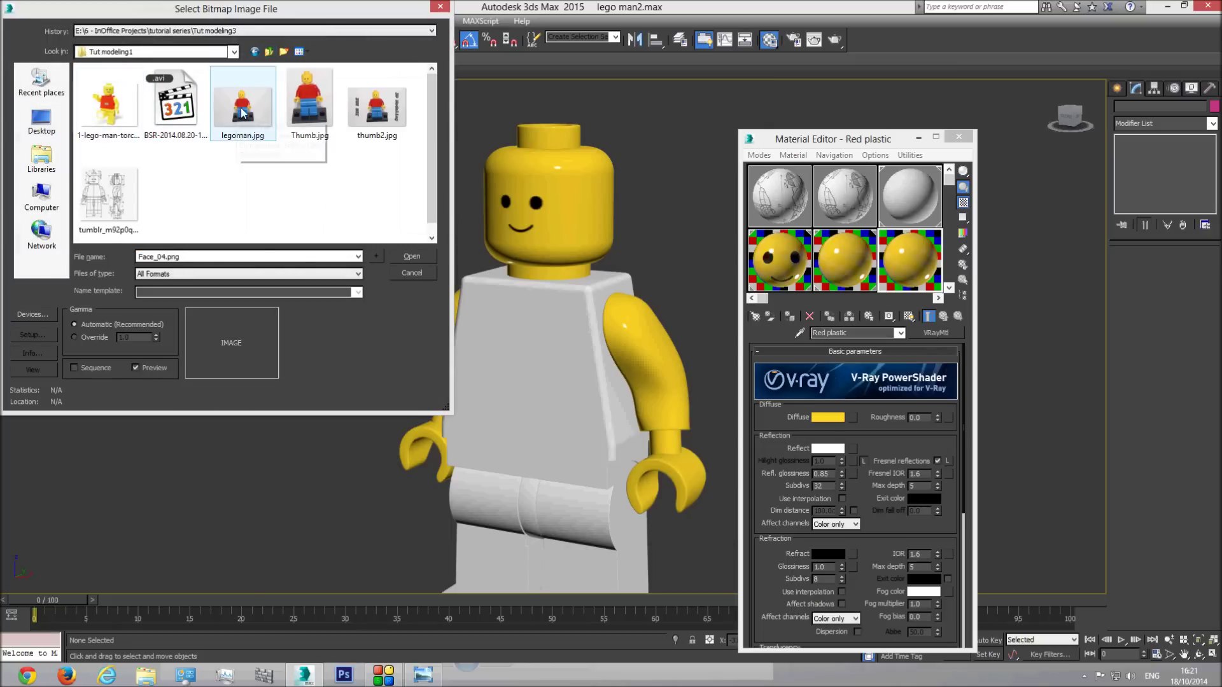
double_click(309, 102)
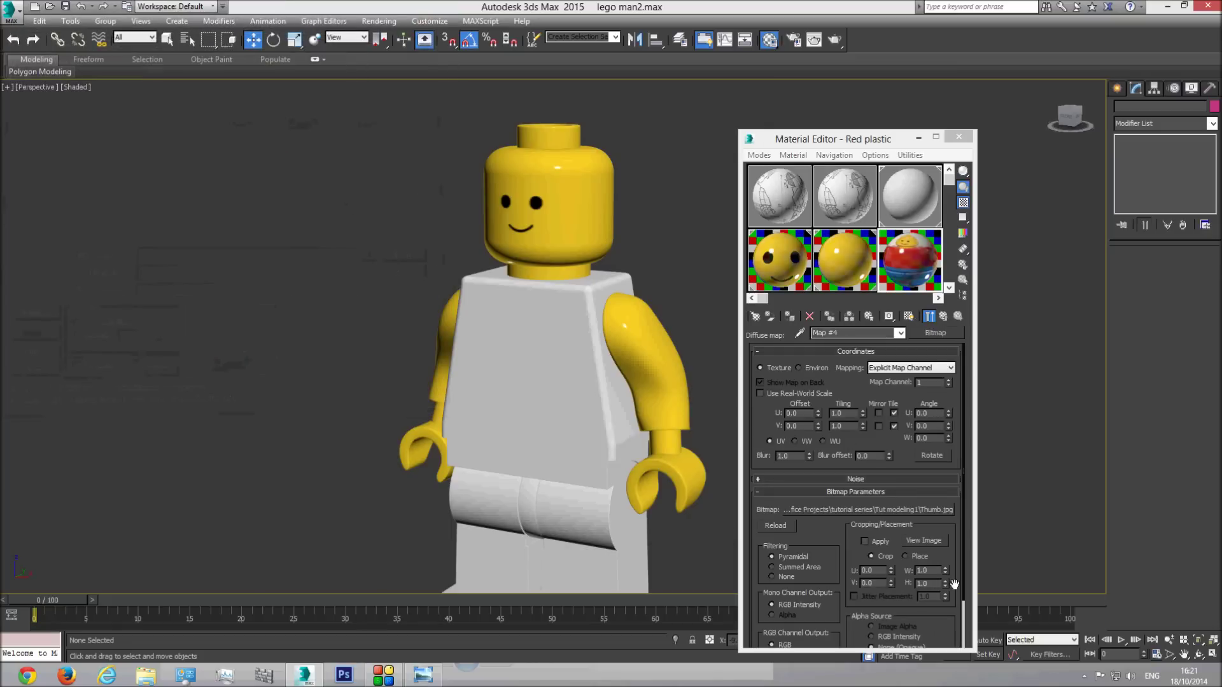
Read the pixel colour of the red torso in the Thumb.jpg image view and return to Red plastic's basic parameters
click(931, 544)
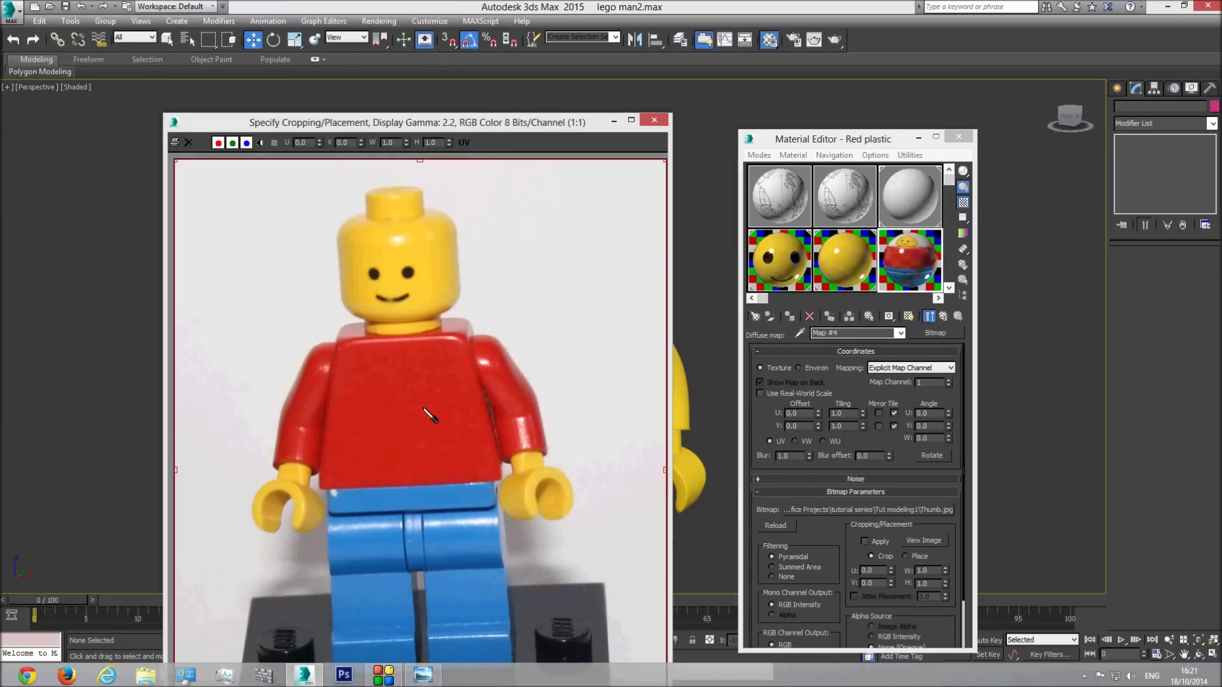
right_click(424, 408)
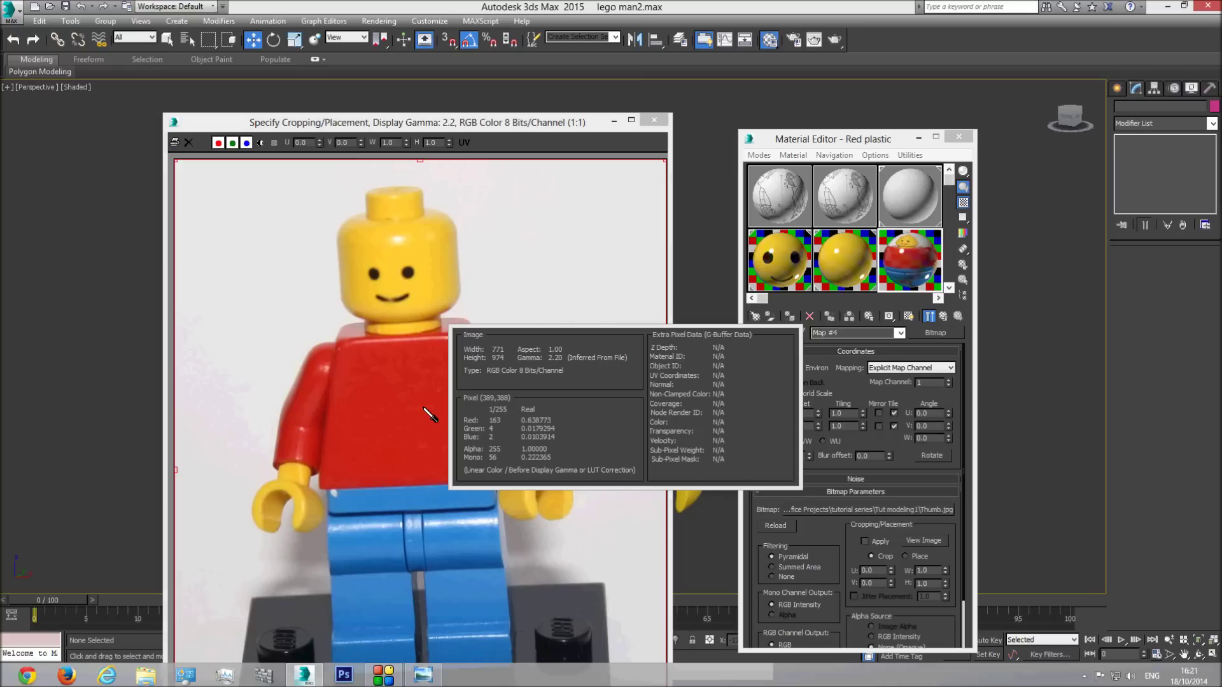
click(654, 121)
click(900, 333)
click(865, 344)
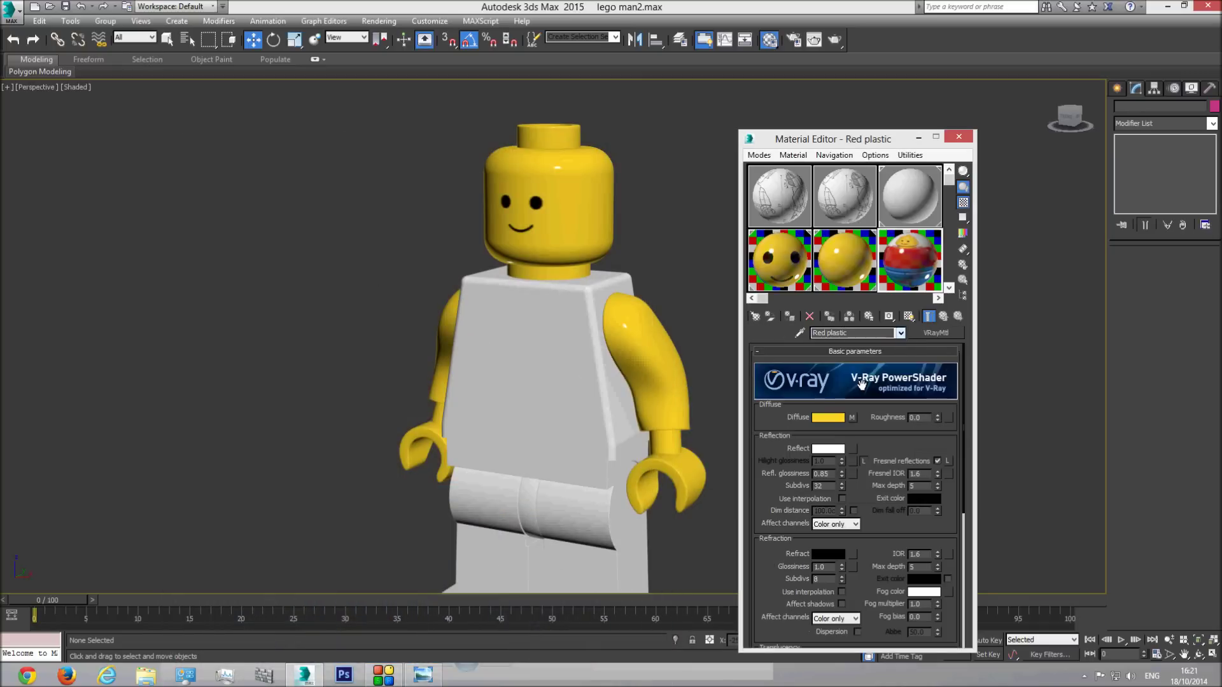
Set Red plastic's diffuse colour to RGB 163, 4, 2
click(828, 418)
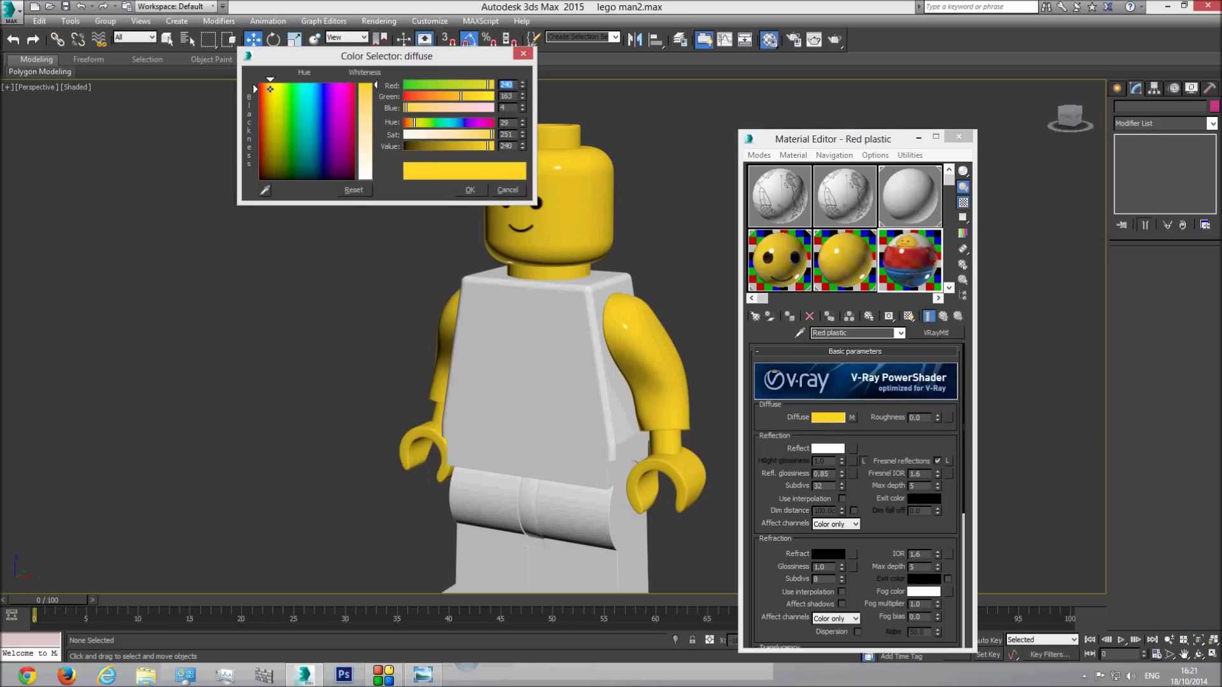
key(Tab)
text(4)
key(Tab)
text(2)
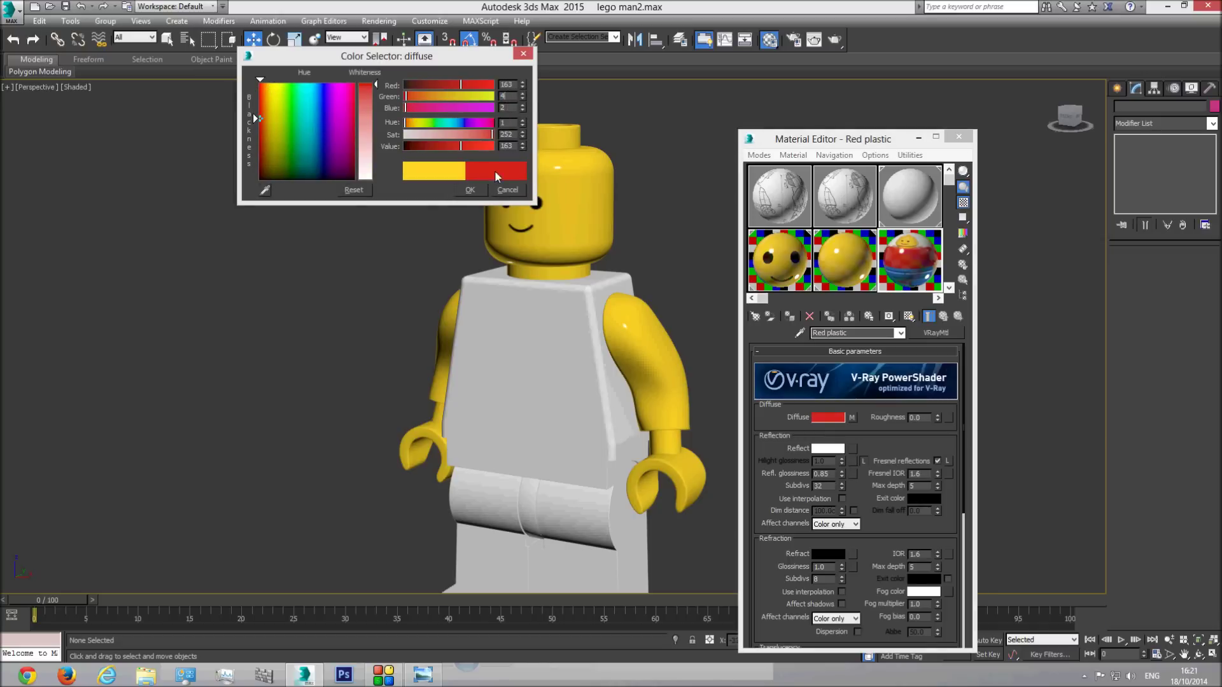
Clear the bitmap from Red plastic's diffuse map slot and assign the material to the torso
click(470, 190)
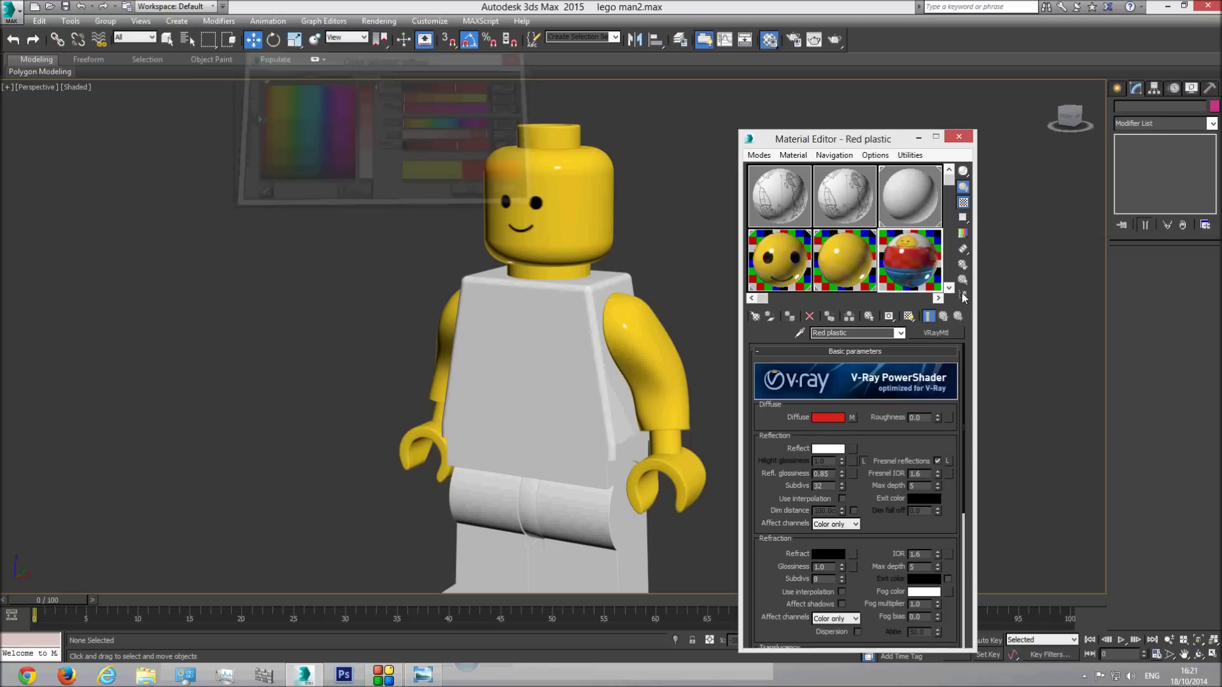
right_click(851, 415)
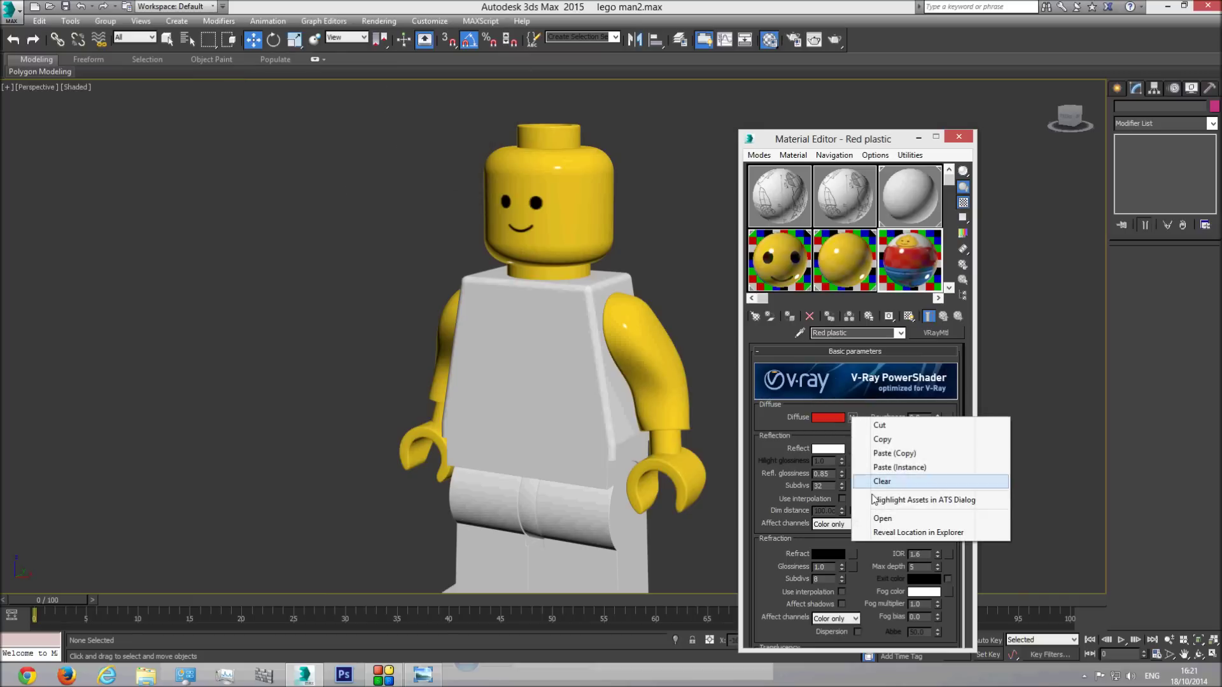
click(872, 481)
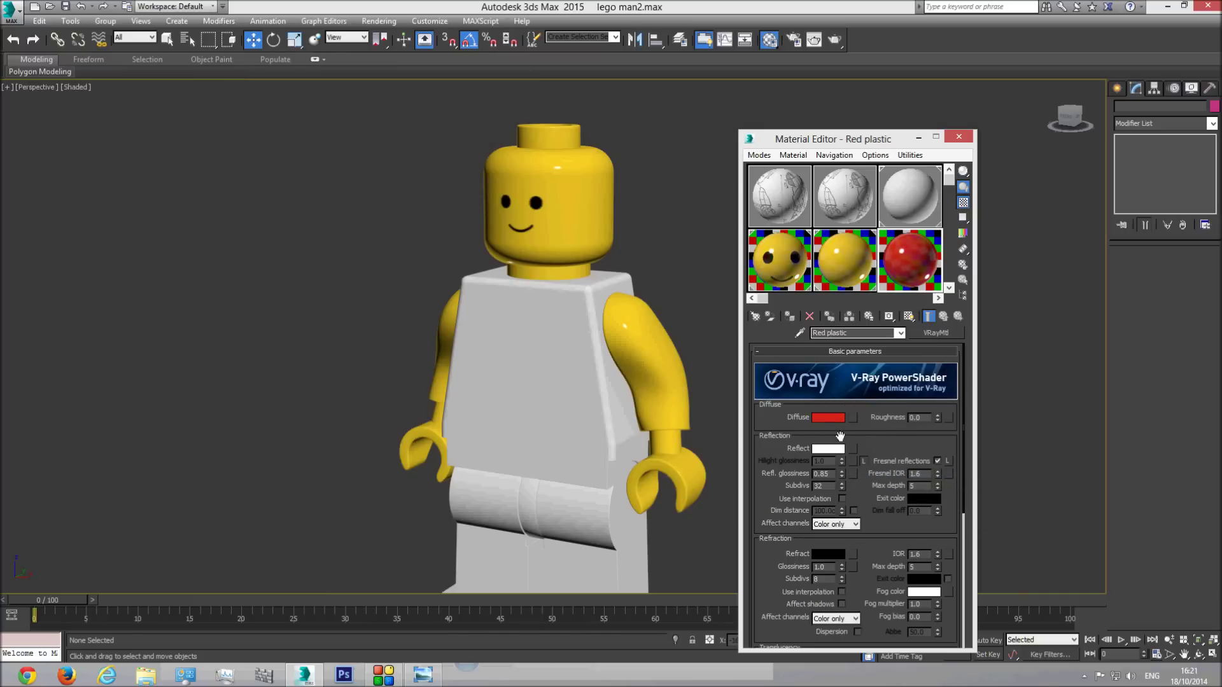
drag(911, 270, 526, 374)
Compare both arms of the model with the arm and hand colours in the legoman.jpg reference photo
click(423, 673)
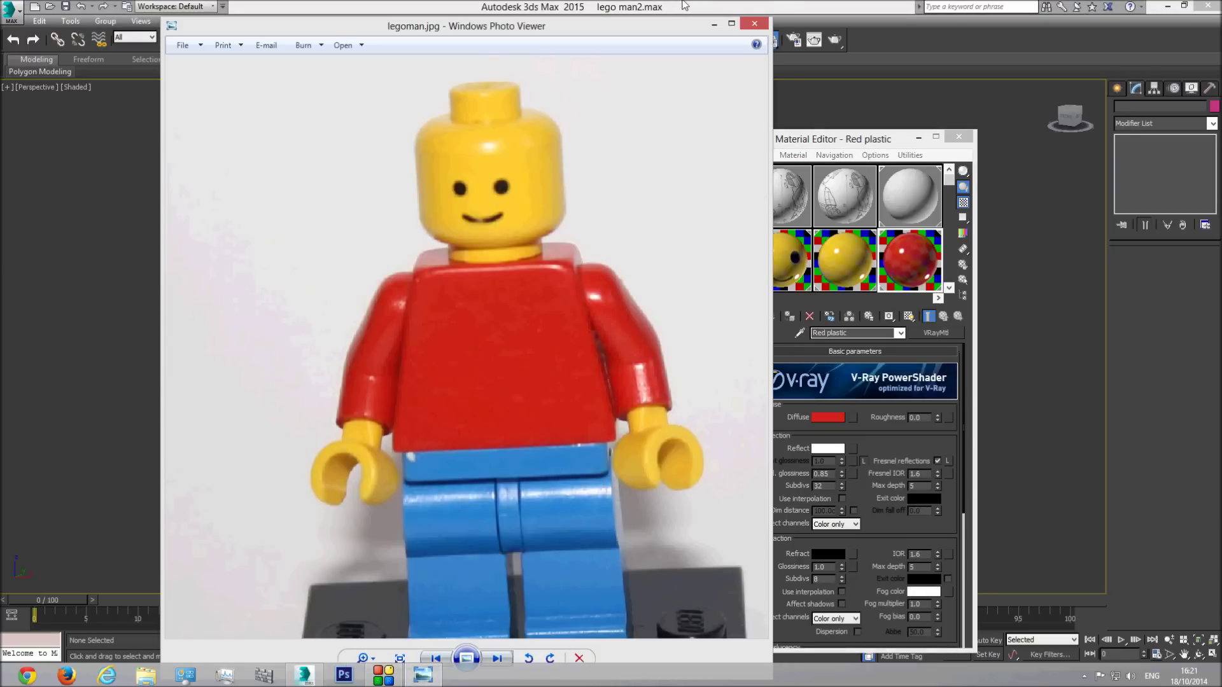
click(859, 291)
click(630, 391)
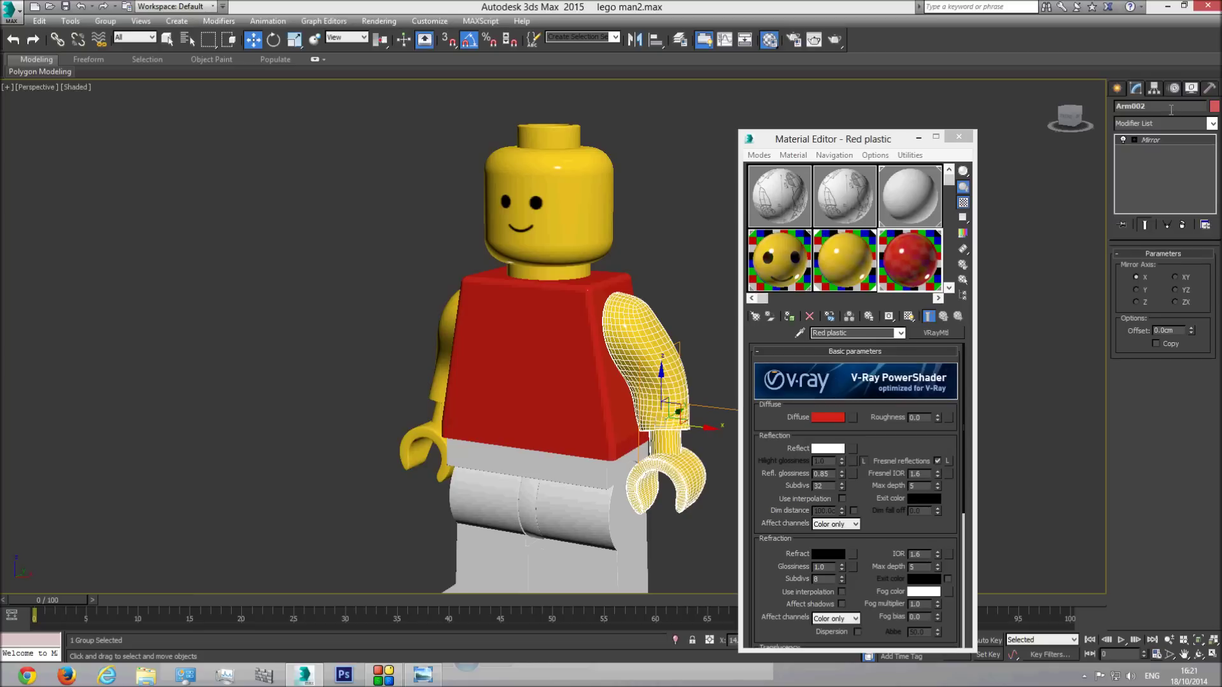
click(450, 328)
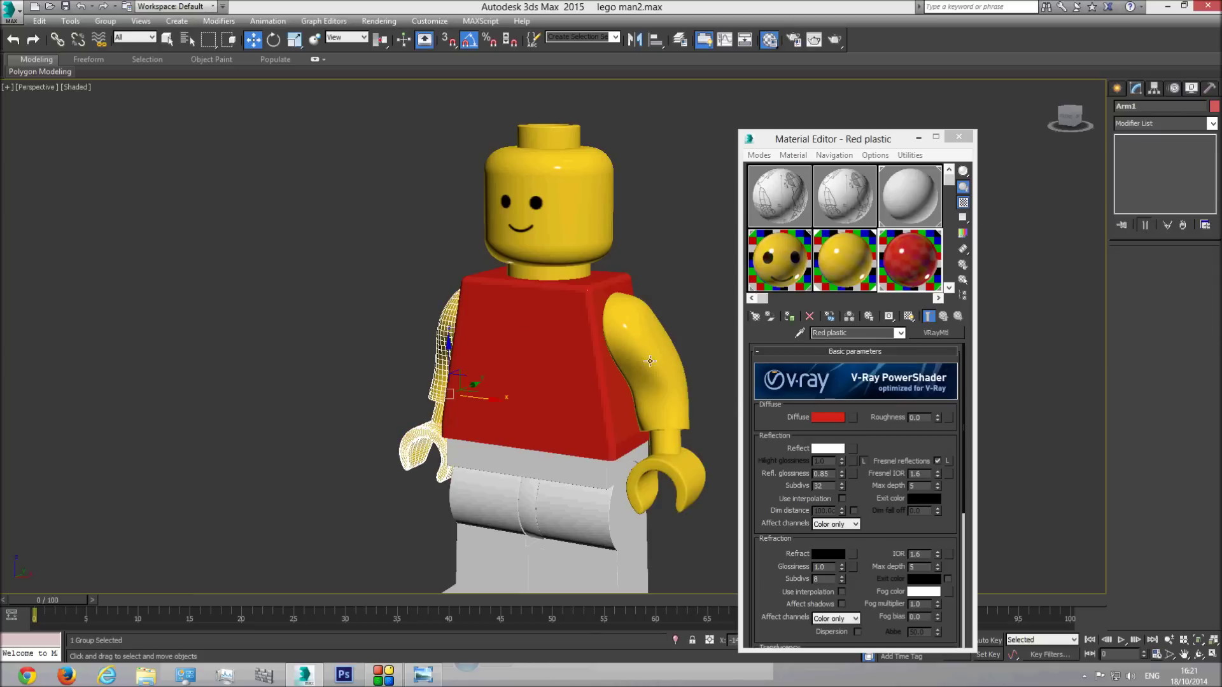
click(1200, 655)
drag(524, 352, 611, 357)
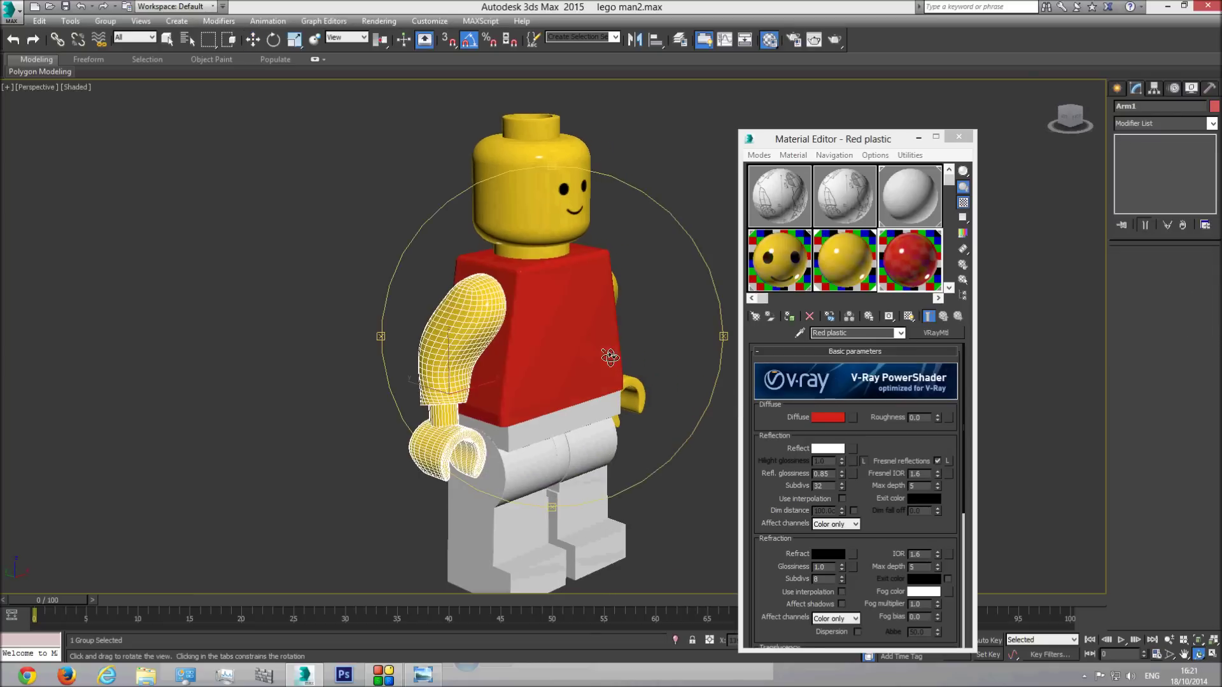
middle_drag(414, 509, 447, 525)
scroll(447, 524, up, 3)
click(423, 675)
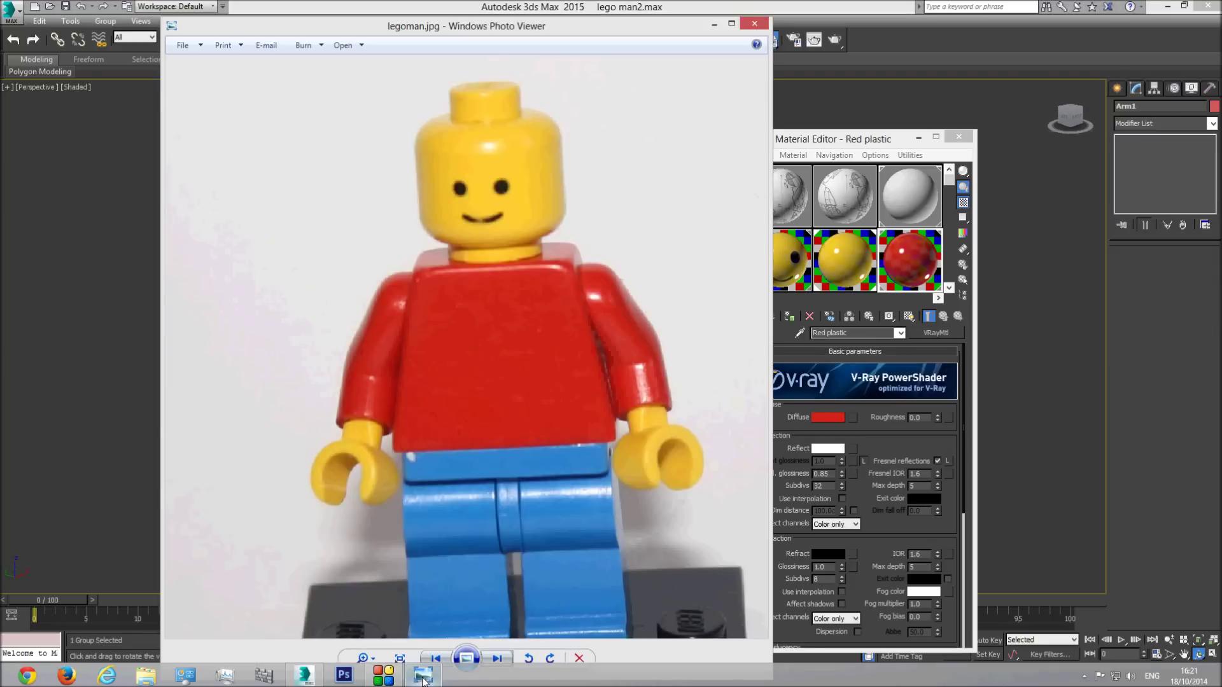
click(423, 676)
Open the Arm1 group and select its arm mesh on its own, without the hand
right_click(410, 309)
click(112, 24)
click(119, 68)
click(457, 326)
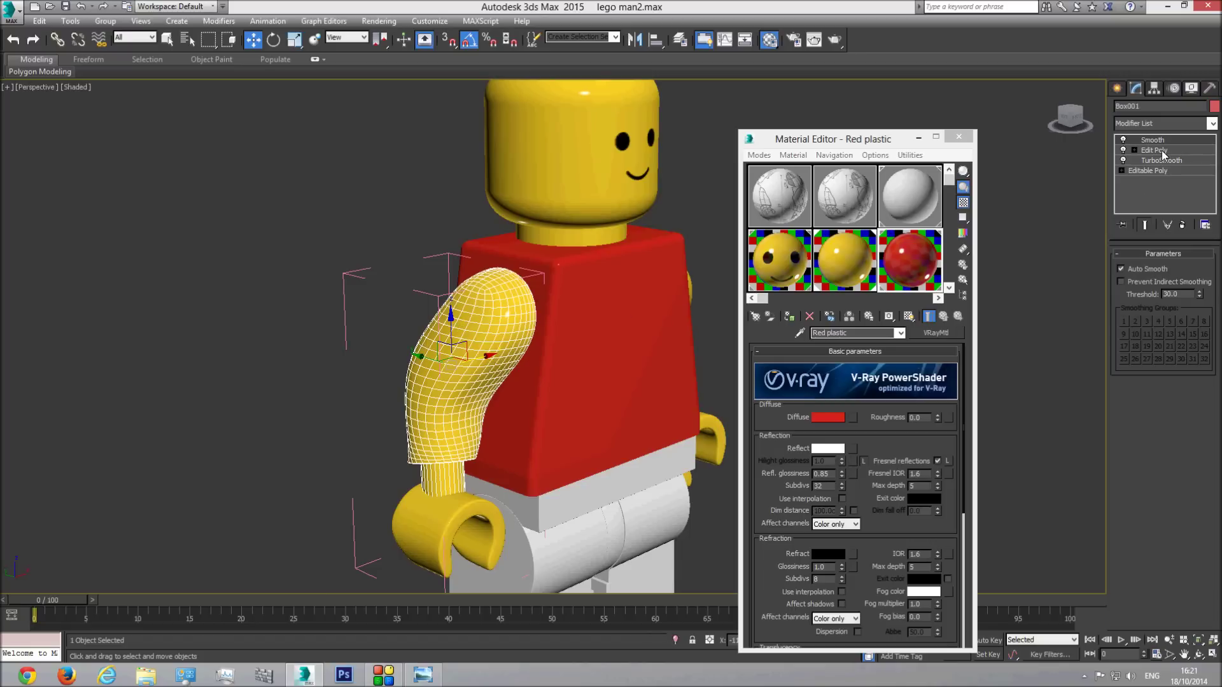
Convert the selected arm mesh, Box001, to an editable poly
right_click(611, 342)
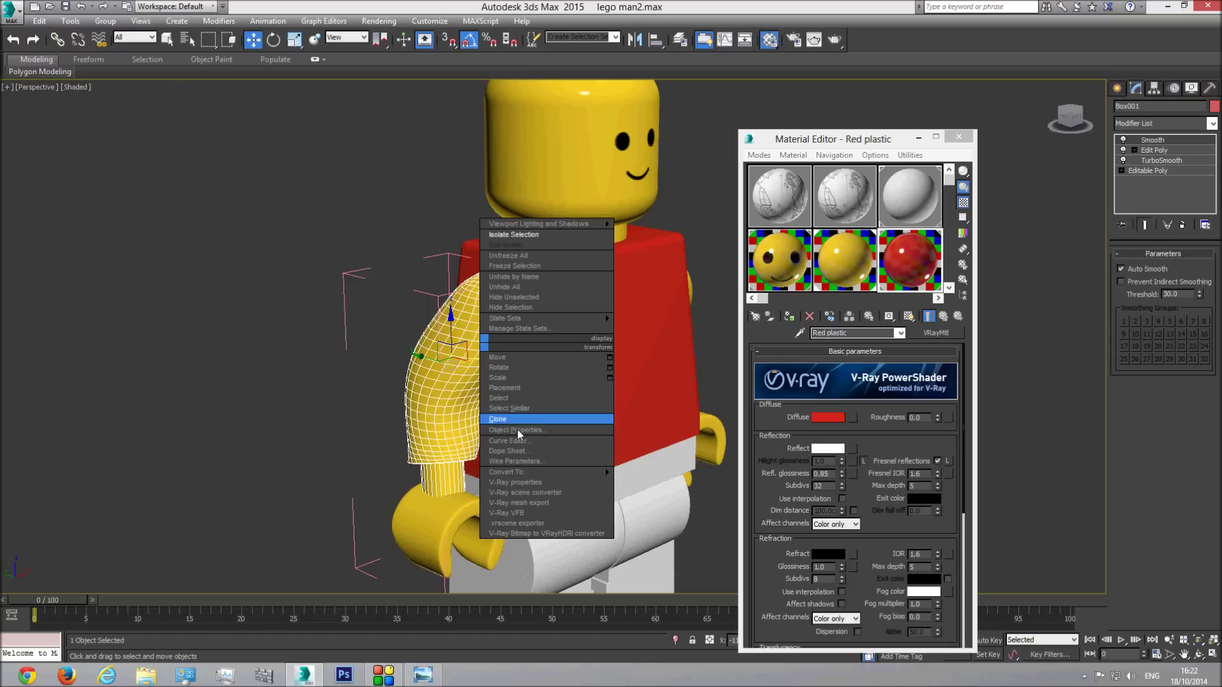
mouse_move(544, 472)
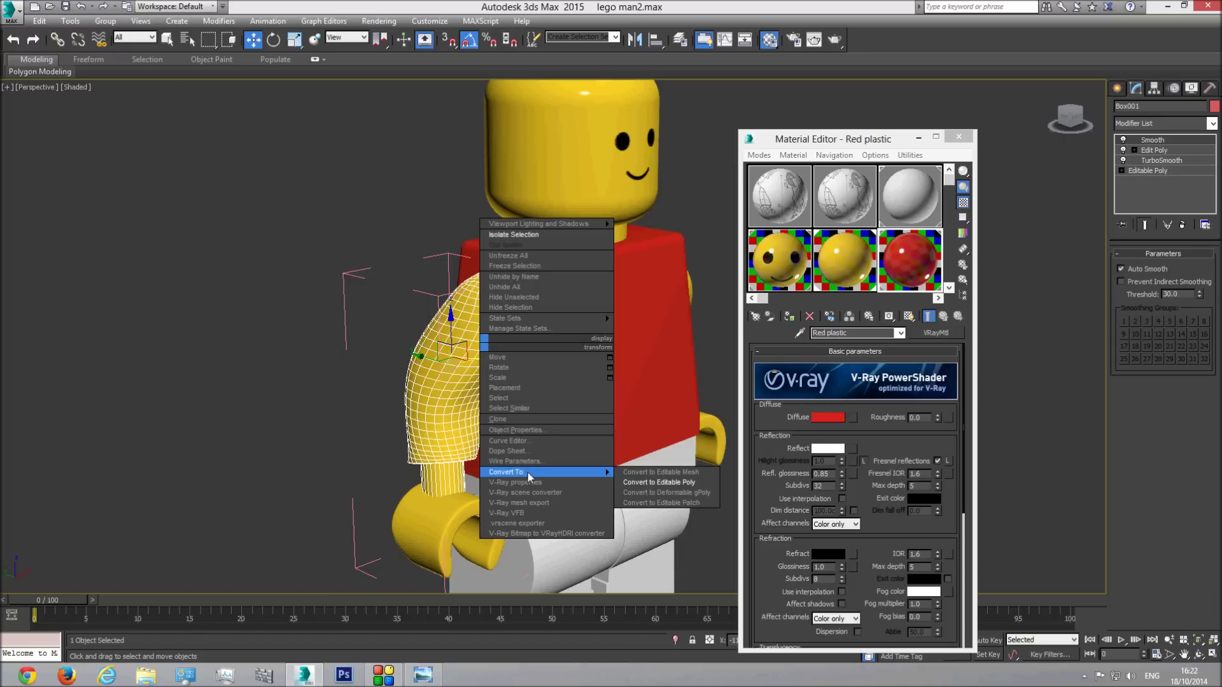
click(675, 483)
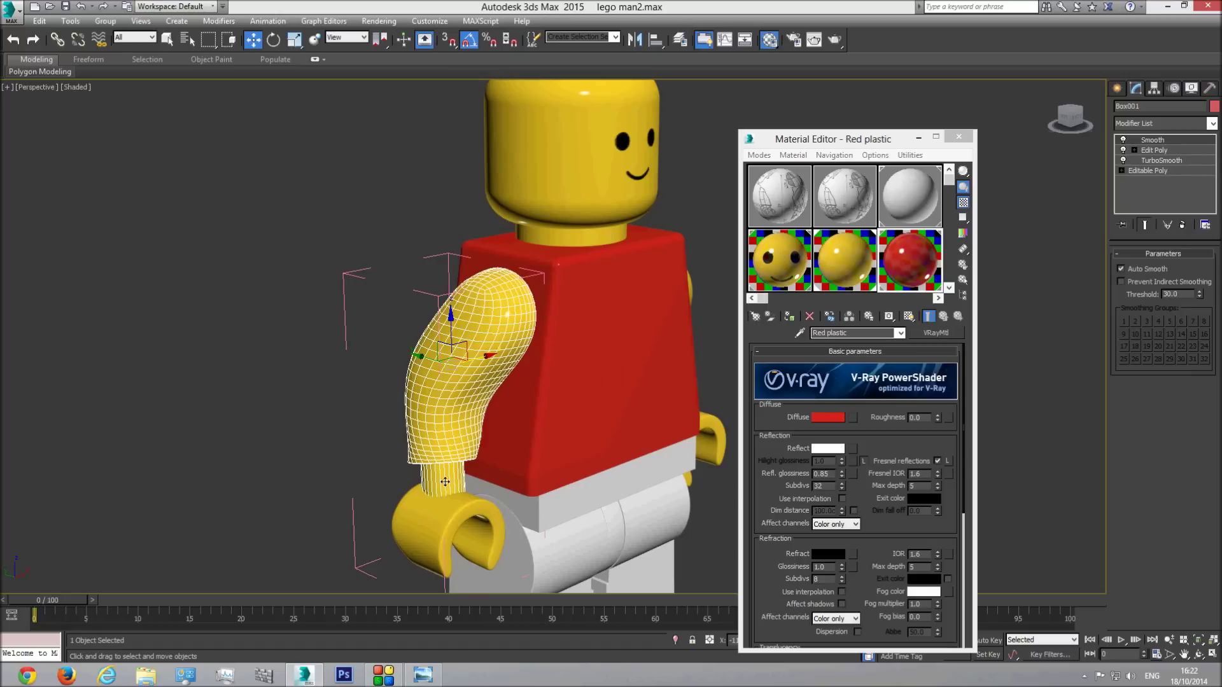
click(1195, 654)
mouse_move(587, 417)
mouse_down()
mouse_move(582, 405)
mouse_move(586, 417)
mouse_up()
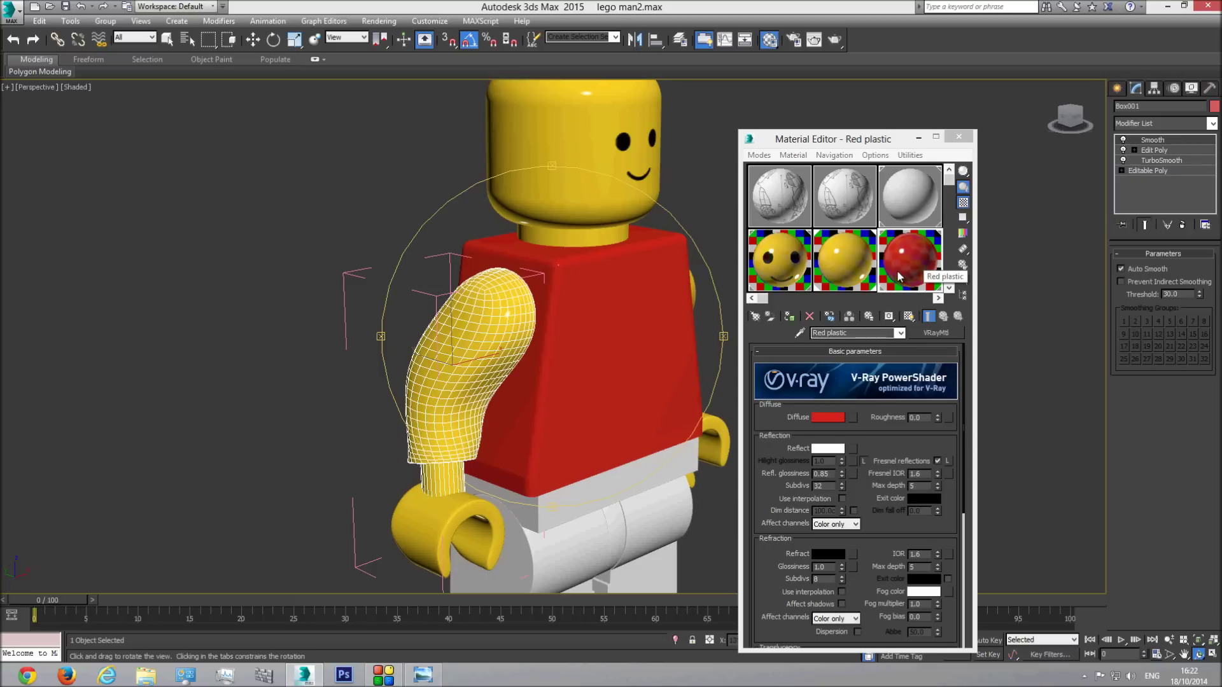
right_click(508, 359)
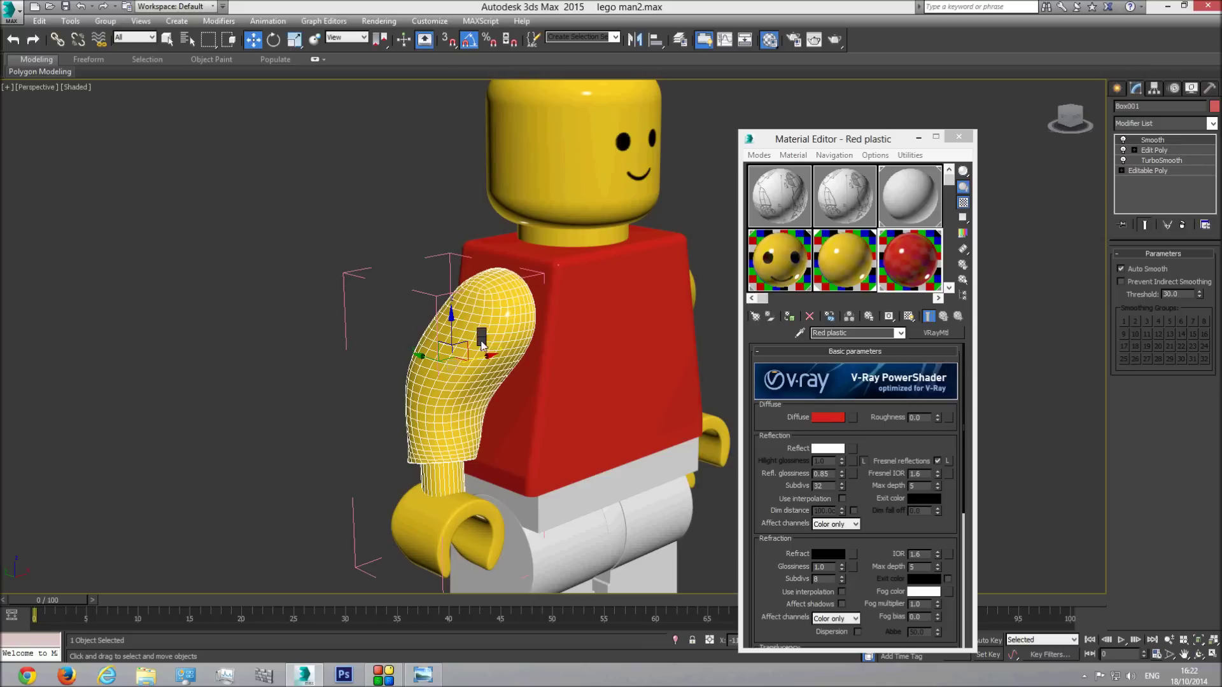
right_click(480, 340)
mouse_move(579, 466)
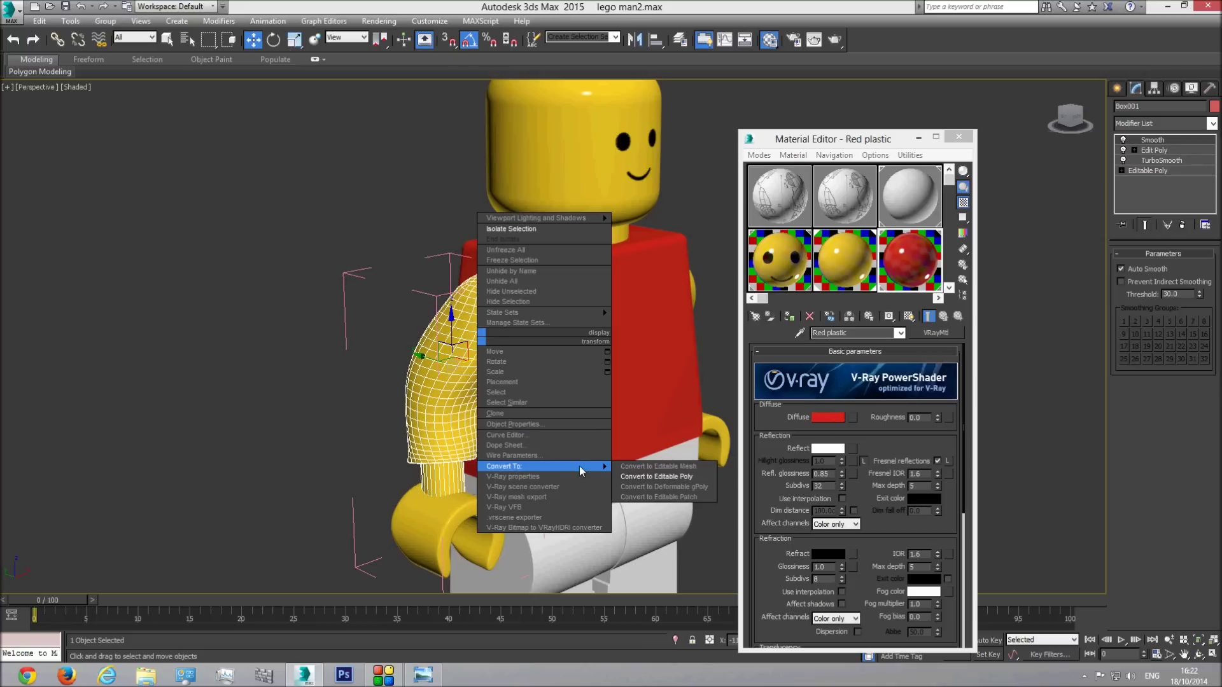
click(669, 477)
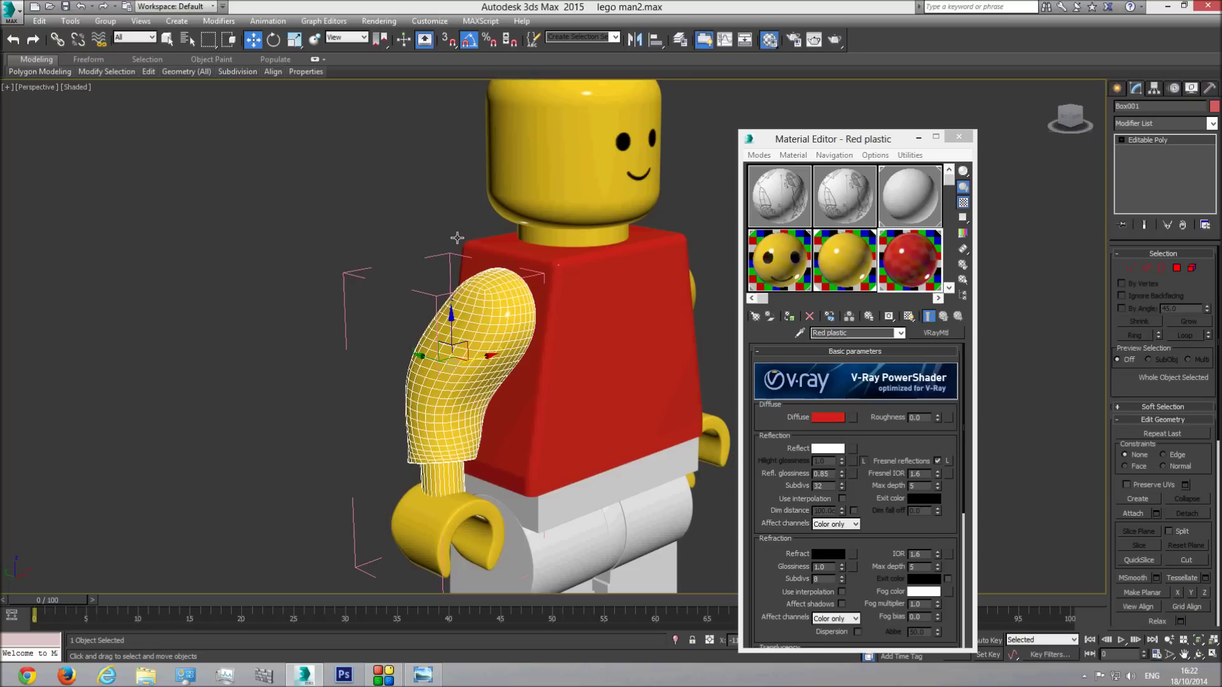
Select all polygons of Box001 in the left view, excluding those of the wrist cylinder
click(1176, 267)
key(f)
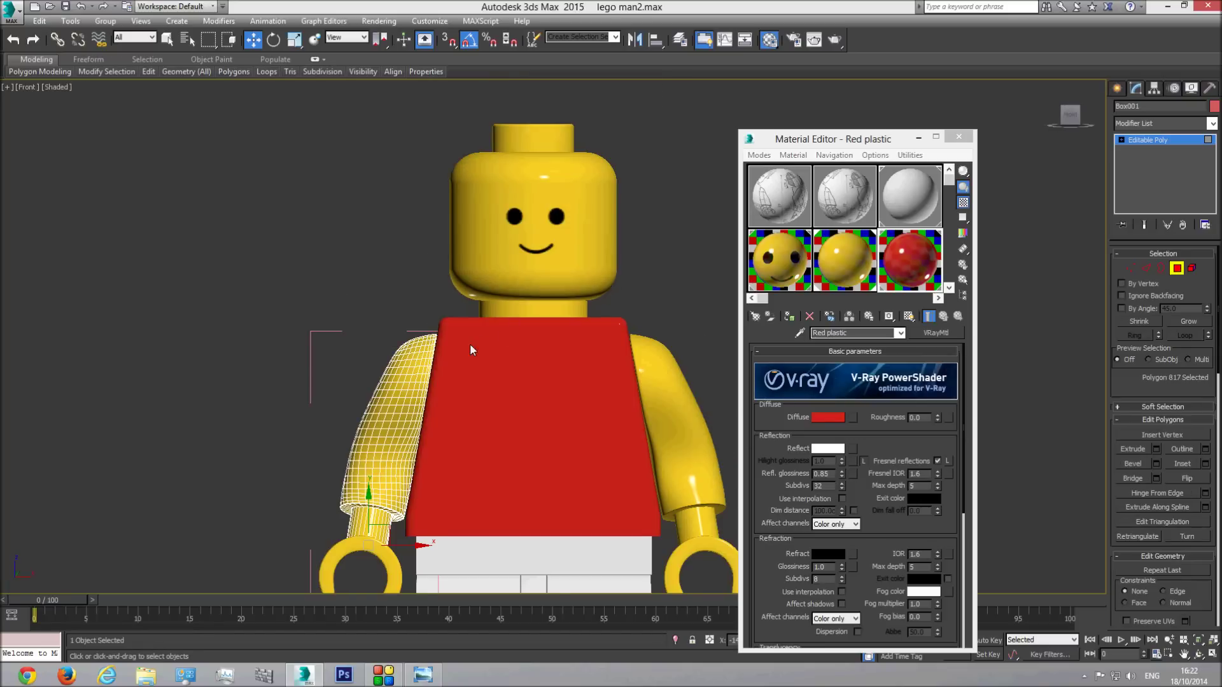
key(l)
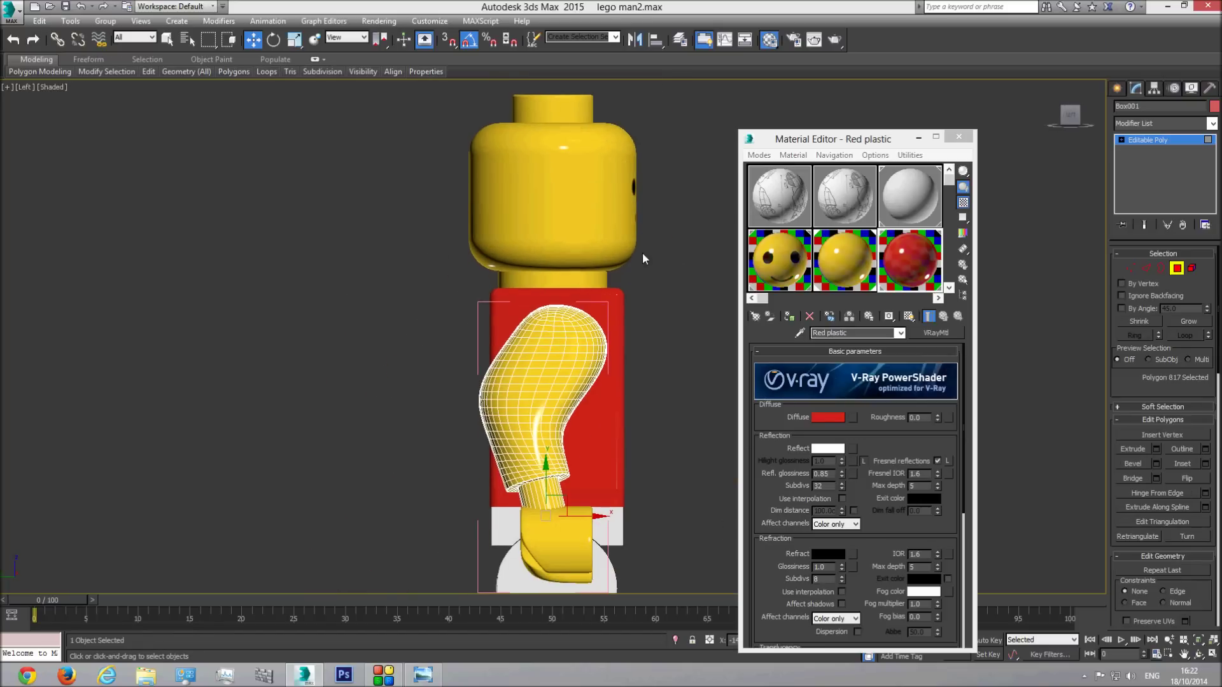
drag(524, 345, 408, 497)
scroll(566, 535, up, 5)
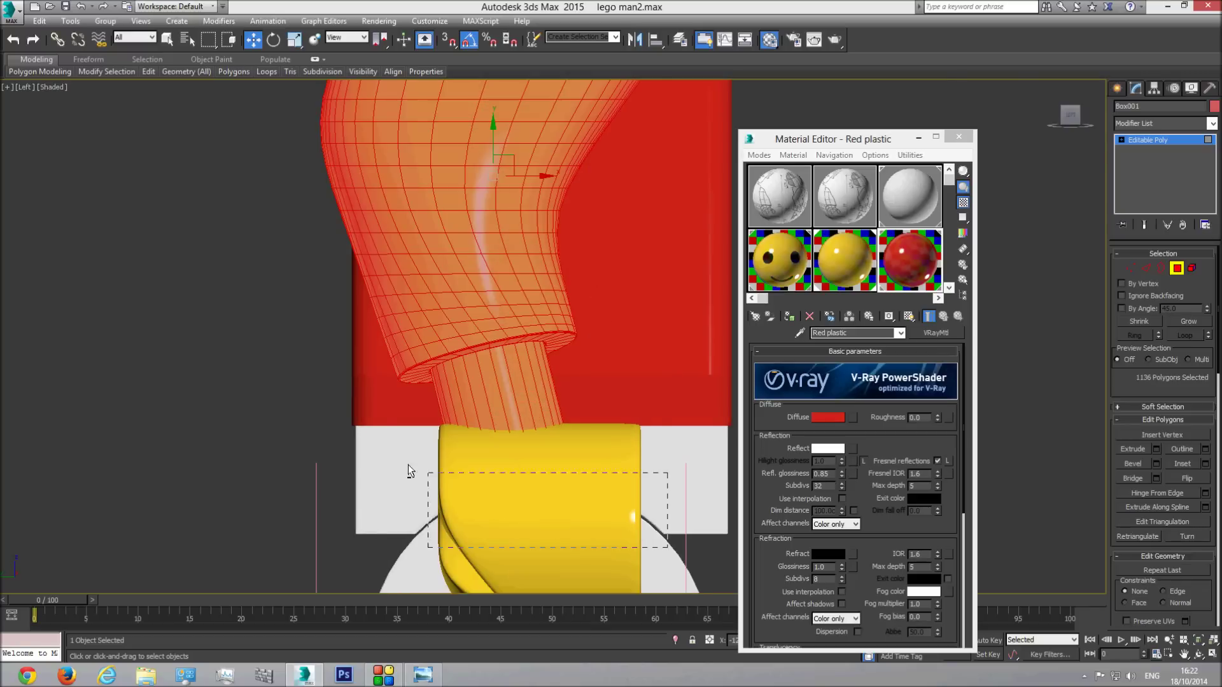
alt+drag(313, 416, 310, 415)
key(p)
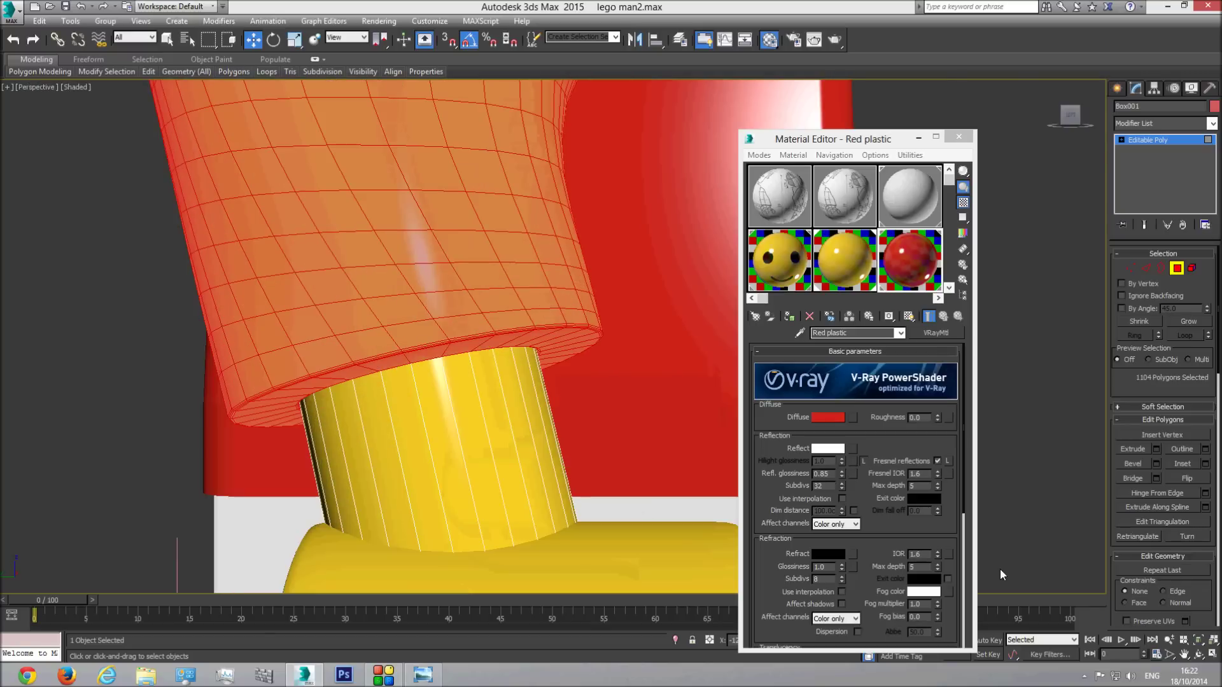
Assign Red plastic to the selected sleeve polygons of Box001 and leave polygon editing
click(1199, 654)
drag(700, 437, 570, 403)
scroll(570, 403, down, 5)
middle_drag(587, 354, 581, 386)
click(790, 320)
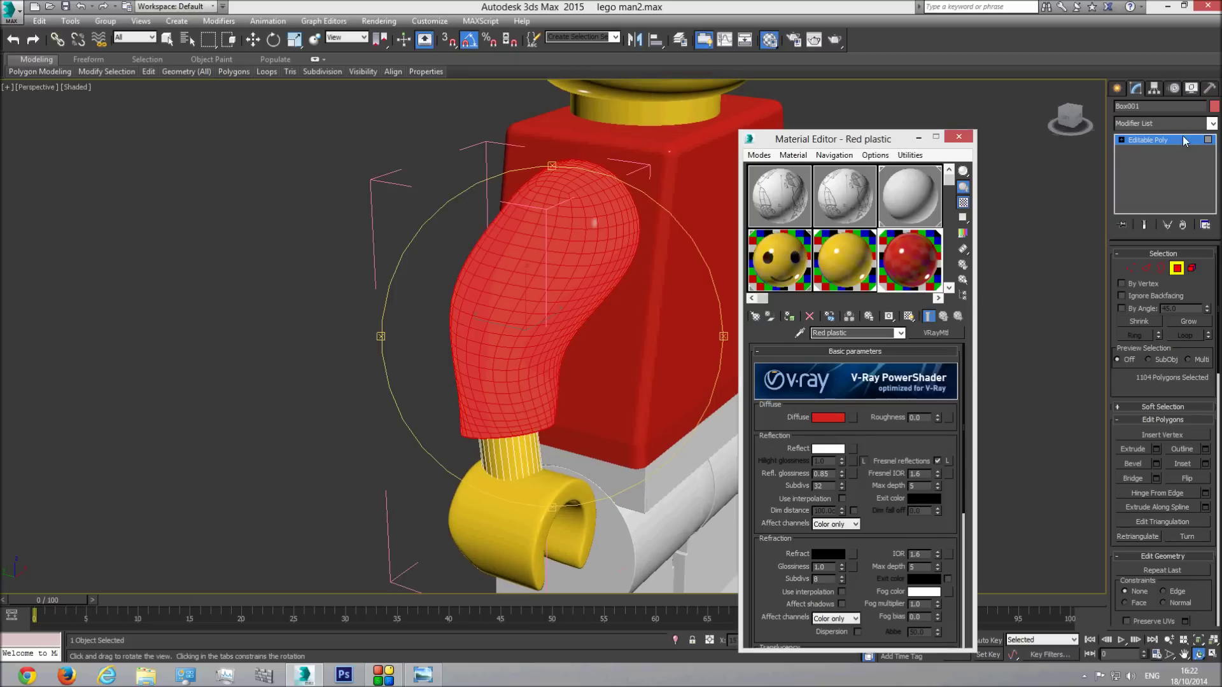
click(1172, 145)
middle_drag(592, 295, 479, 326)
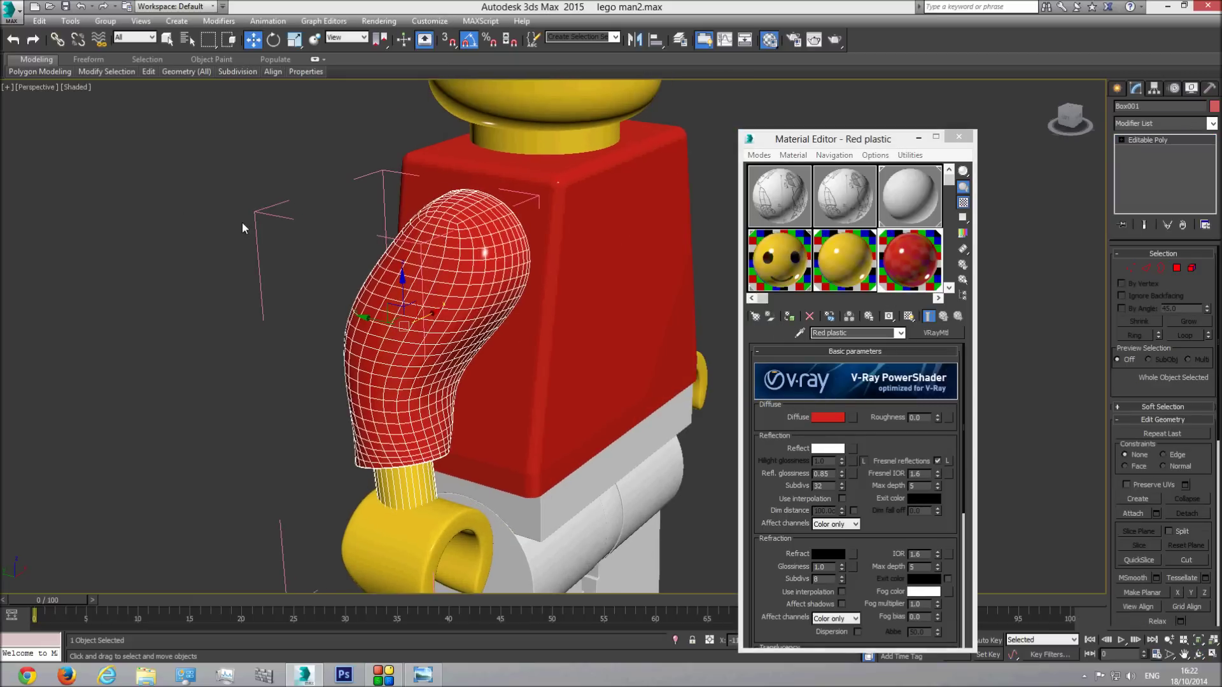
Close the Arm1 group and deselect it
click(106, 22)
click(117, 84)
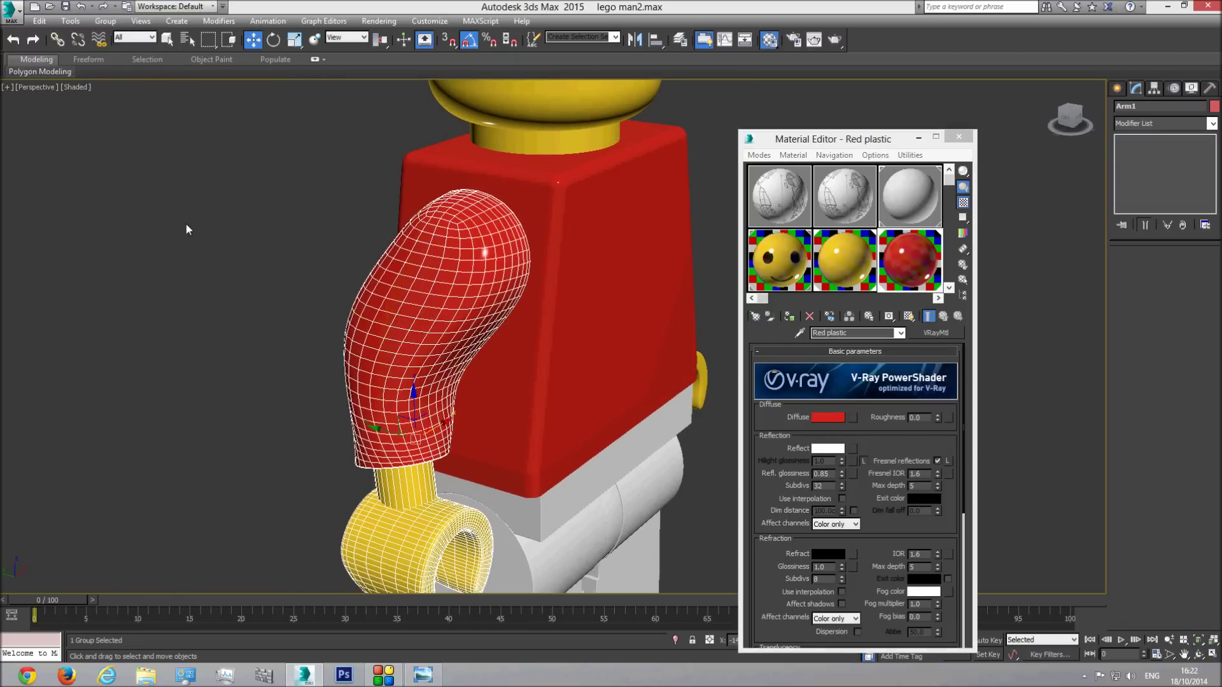
click(186, 224)
Open the Arm002 group on the other side and convert its arm mesh, Box002, to an editable poly
scroll(542, 288, down, 3)
click(1200, 654)
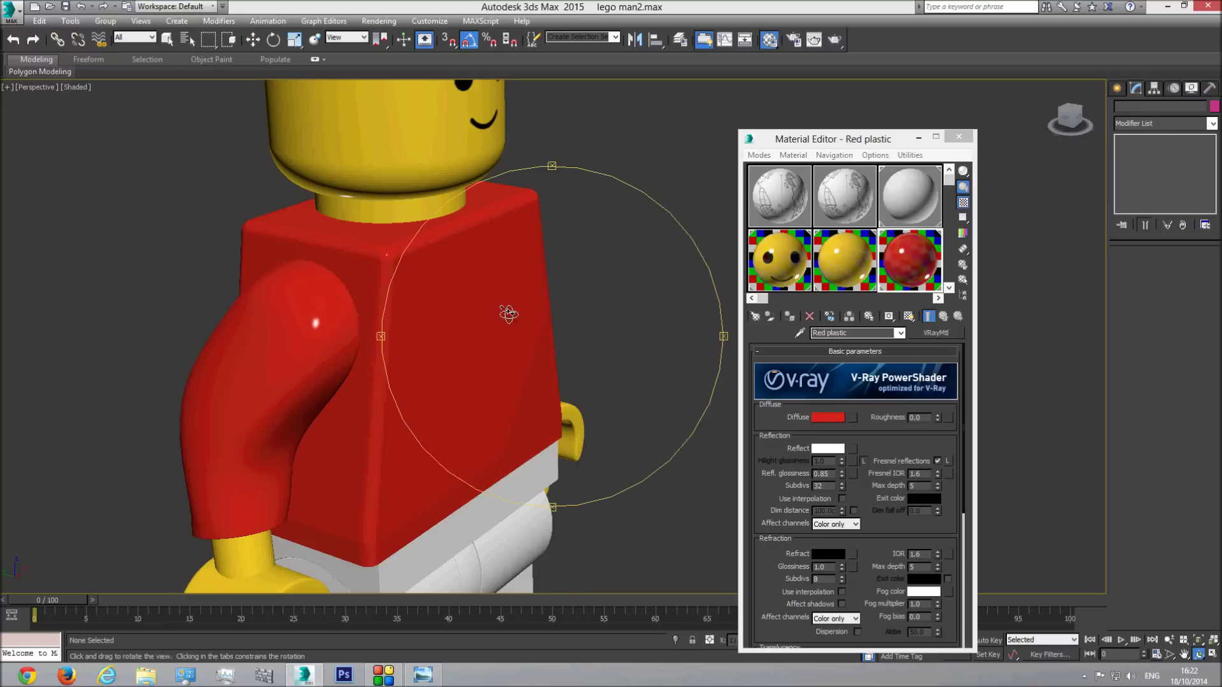
drag(507, 314, 387, 314)
right_click(387, 314)
click(662, 262)
click(105, 21)
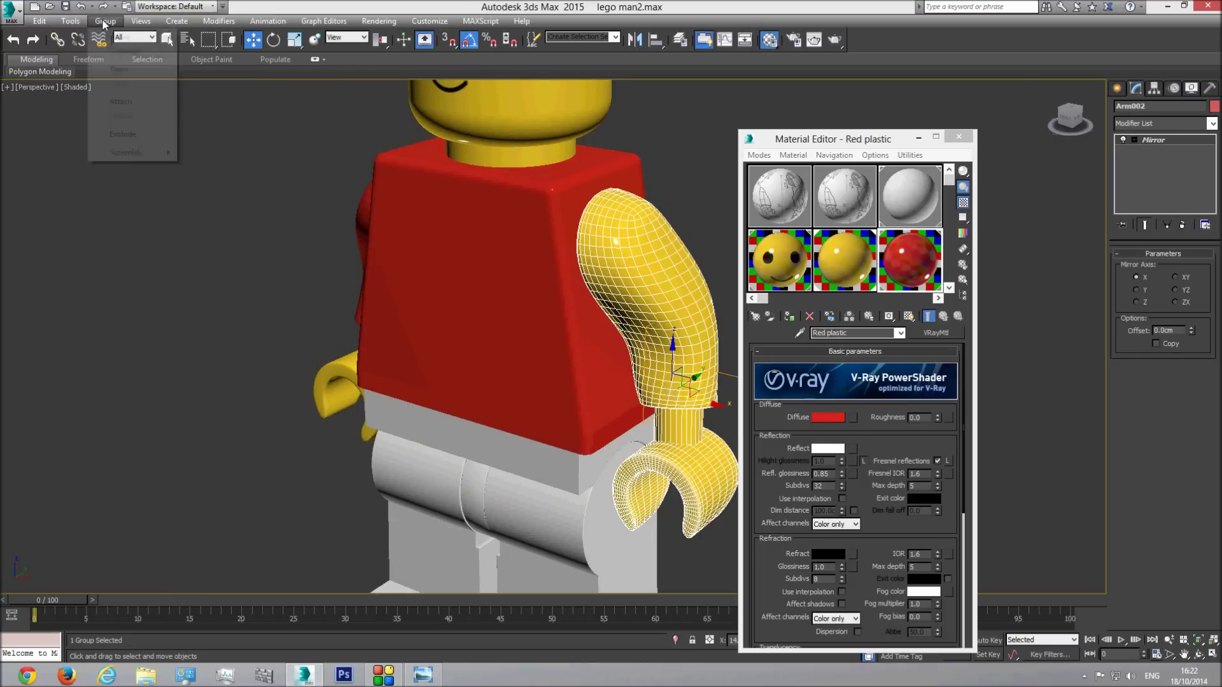
click(118, 69)
right_click(640, 266)
click(658, 266)
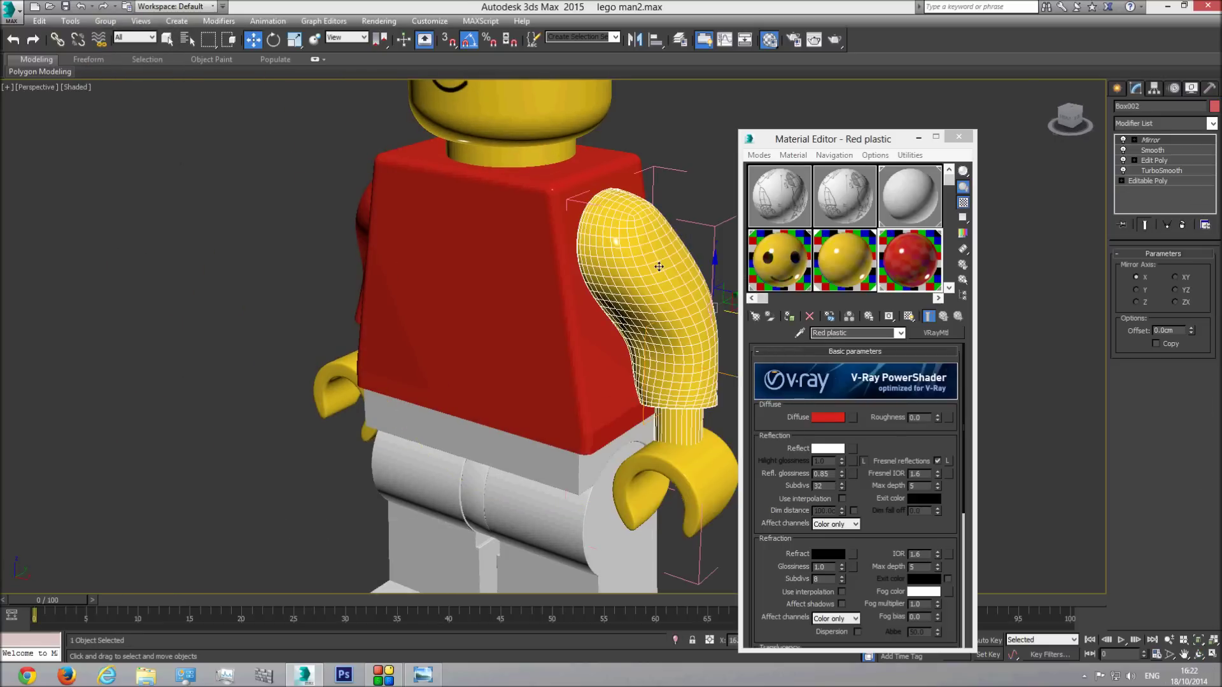
right_click(684, 296)
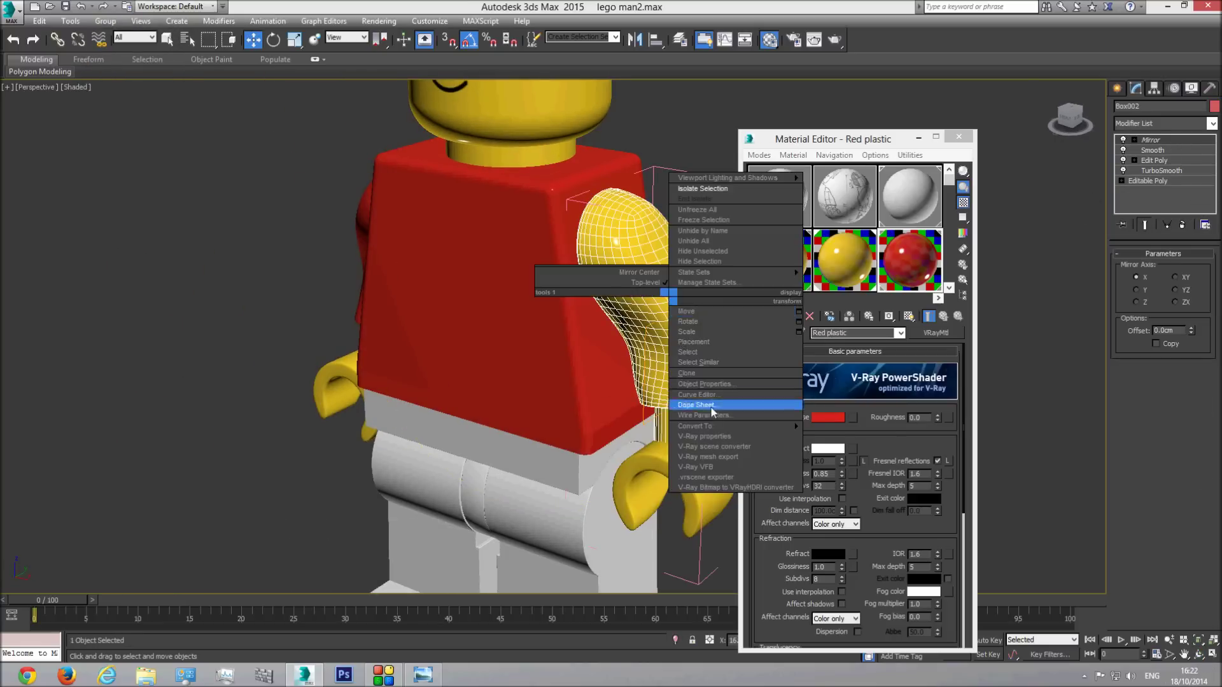
mouse_move(750, 426)
click(876, 430)
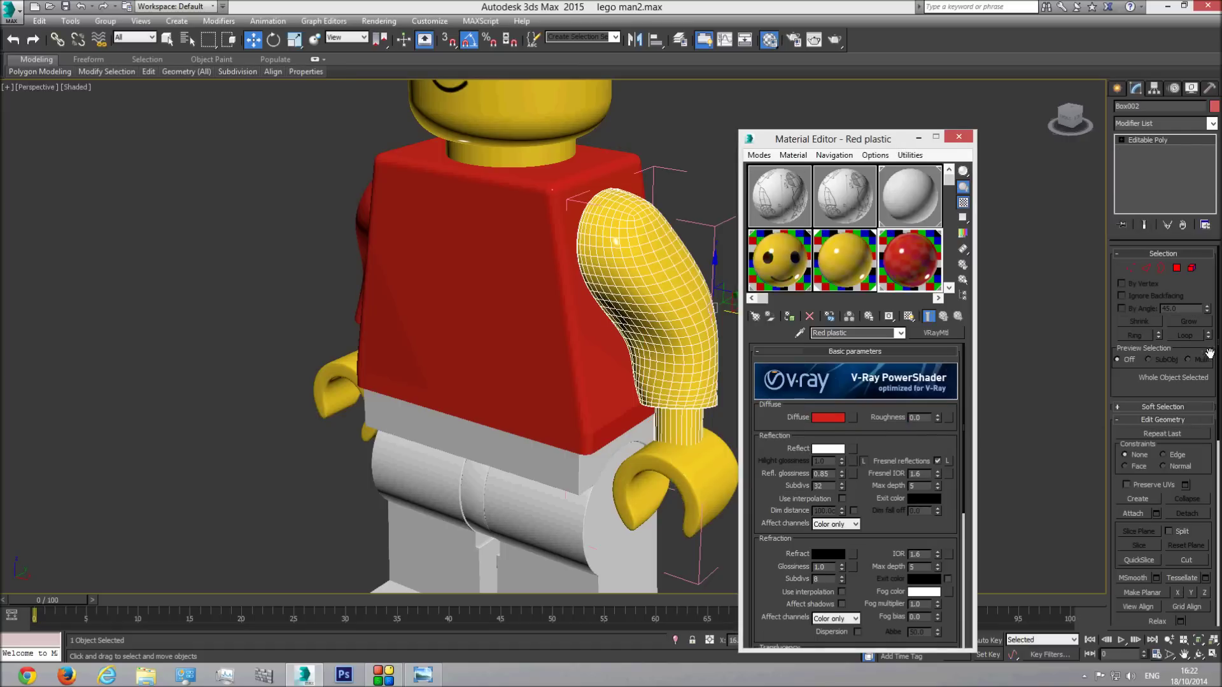
Select all polygons of Box002 in the right view, excluding those of the wrist cylinder
click(1177, 268)
key(l)
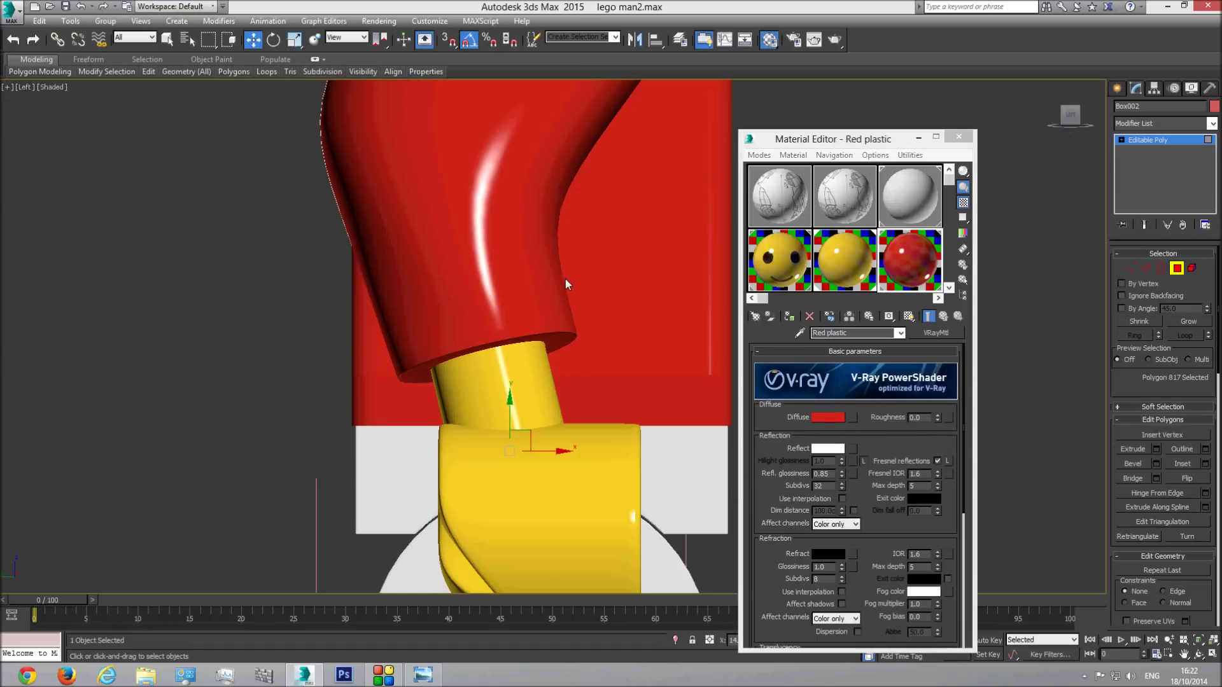
key(z)
click(26, 86)
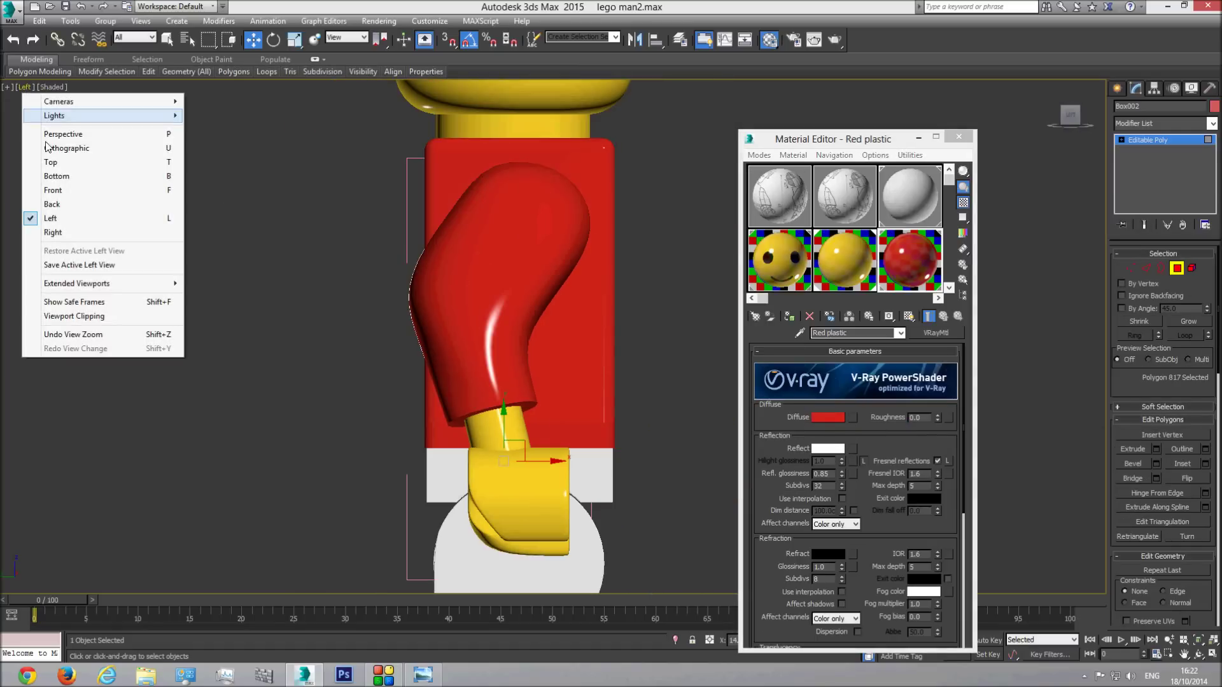
click(52, 232)
middle_drag(644, 303, 606, 321)
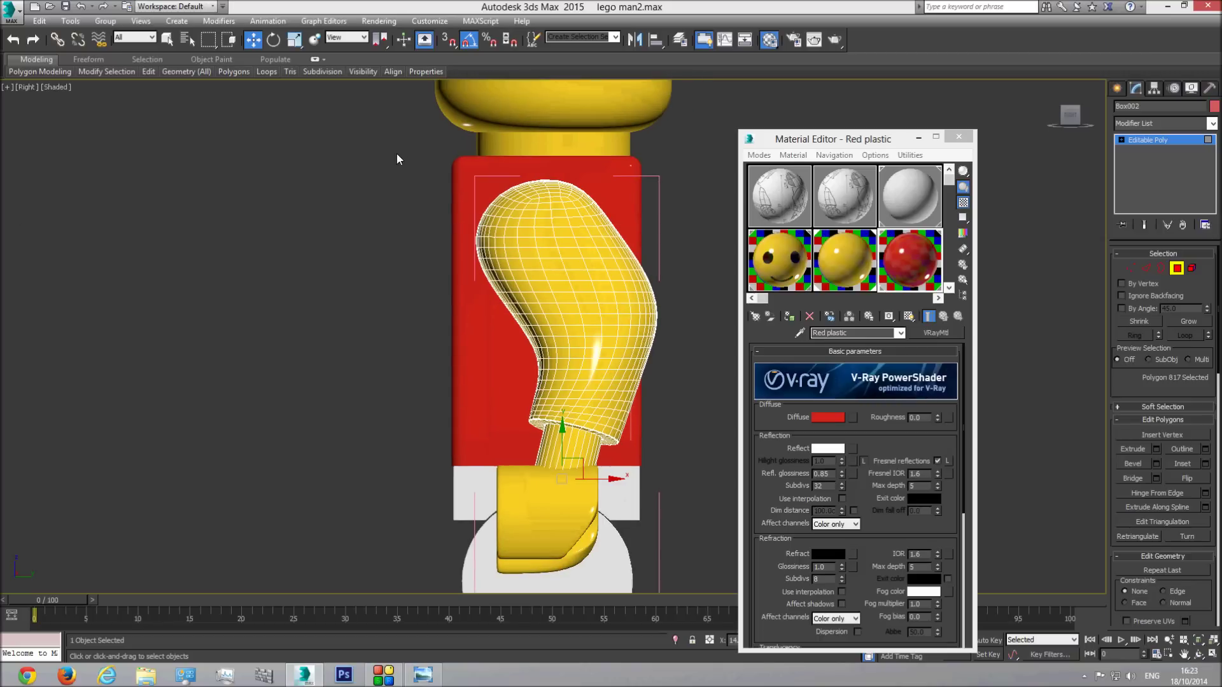
drag(673, 402, 695, 452)
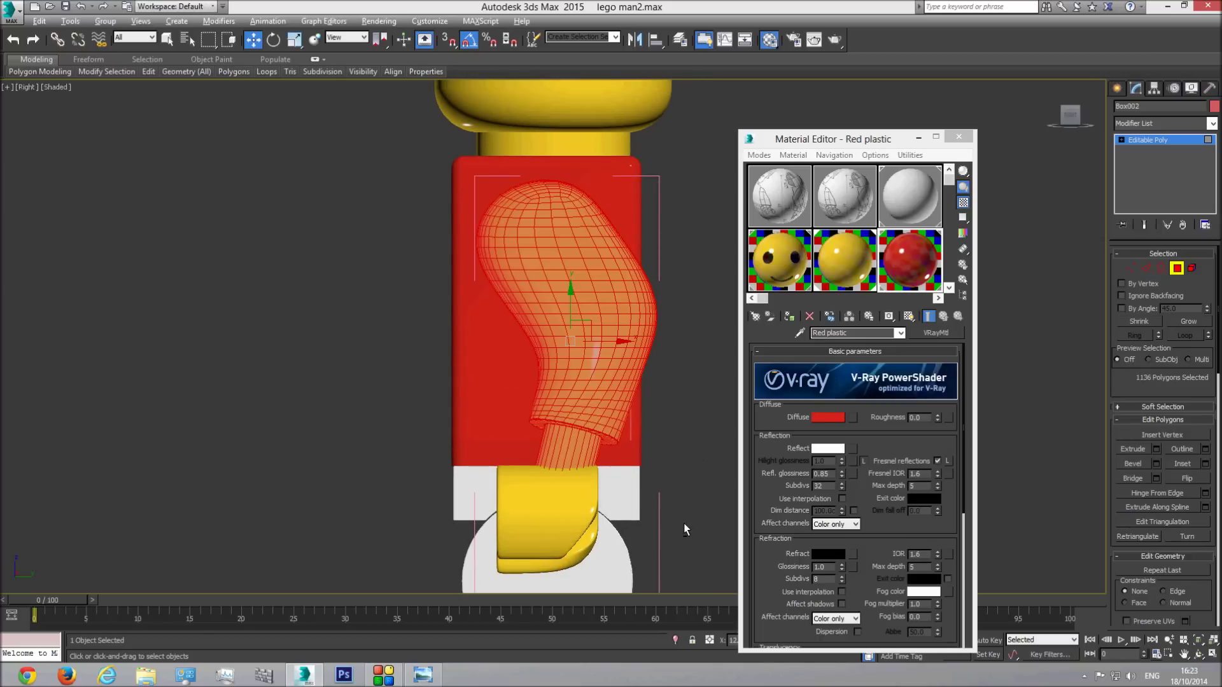
drag(684, 523, 438, 457)
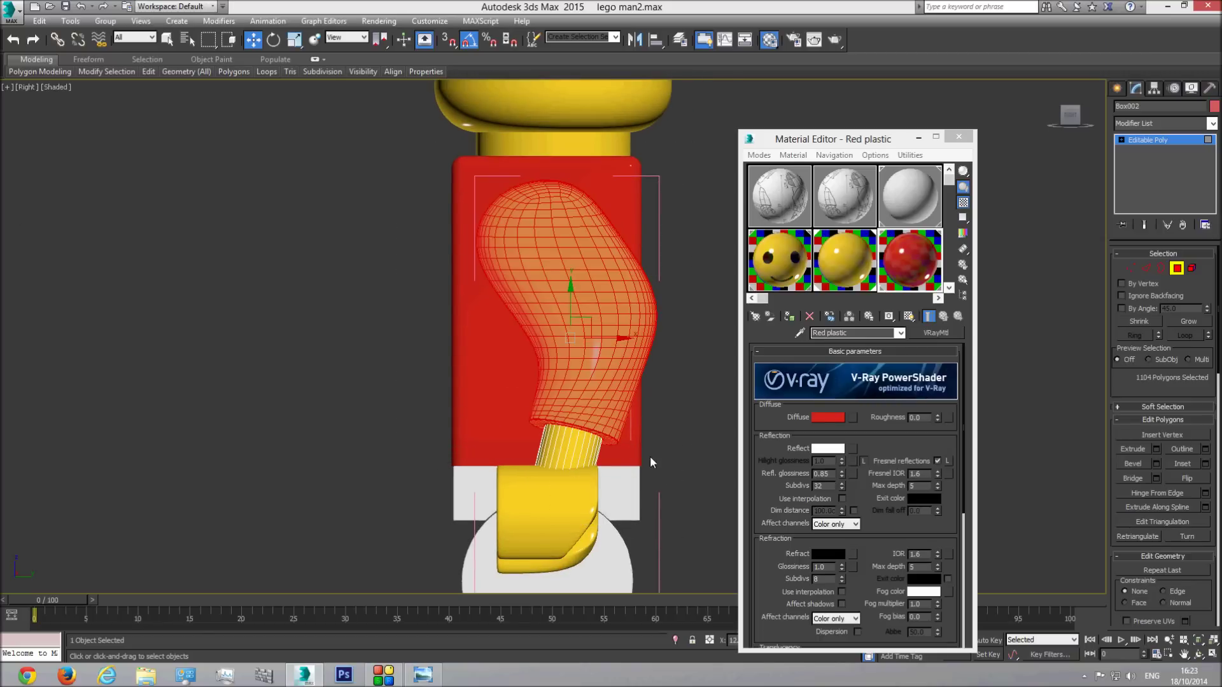
Assign Red plastic to the selected sleeve polygons of Box002 in the perspective view
key(p)
click(1199, 654)
drag(533, 388, 596, 401)
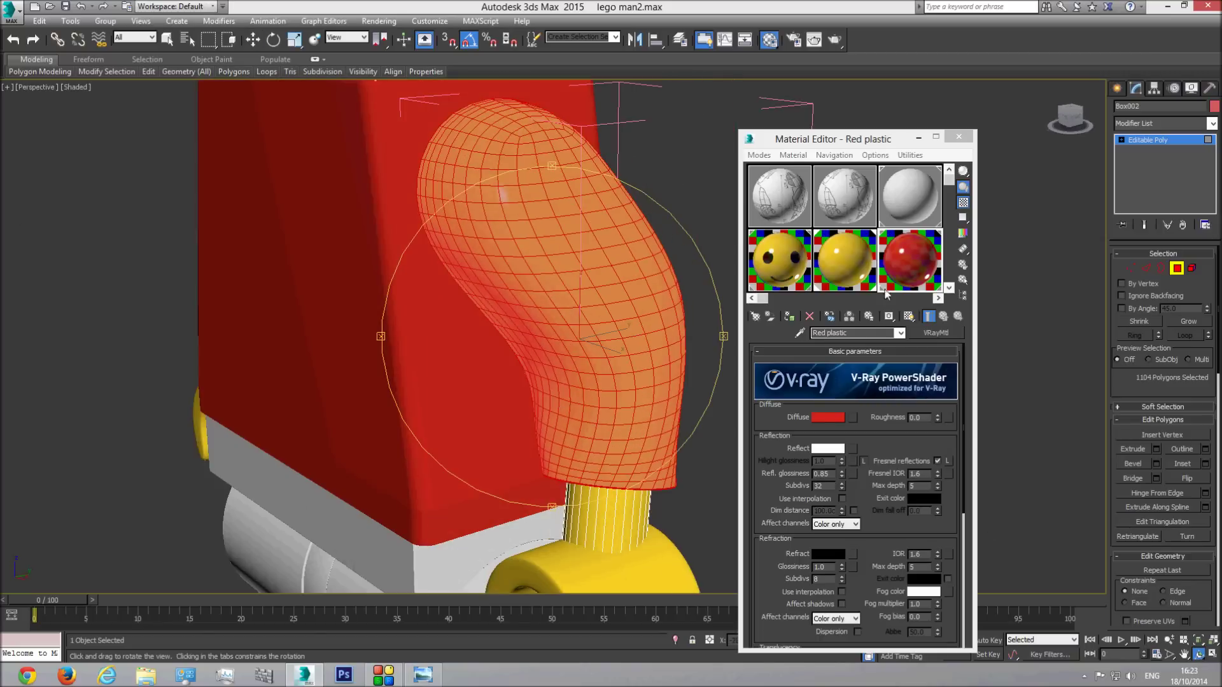
click(790, 318)
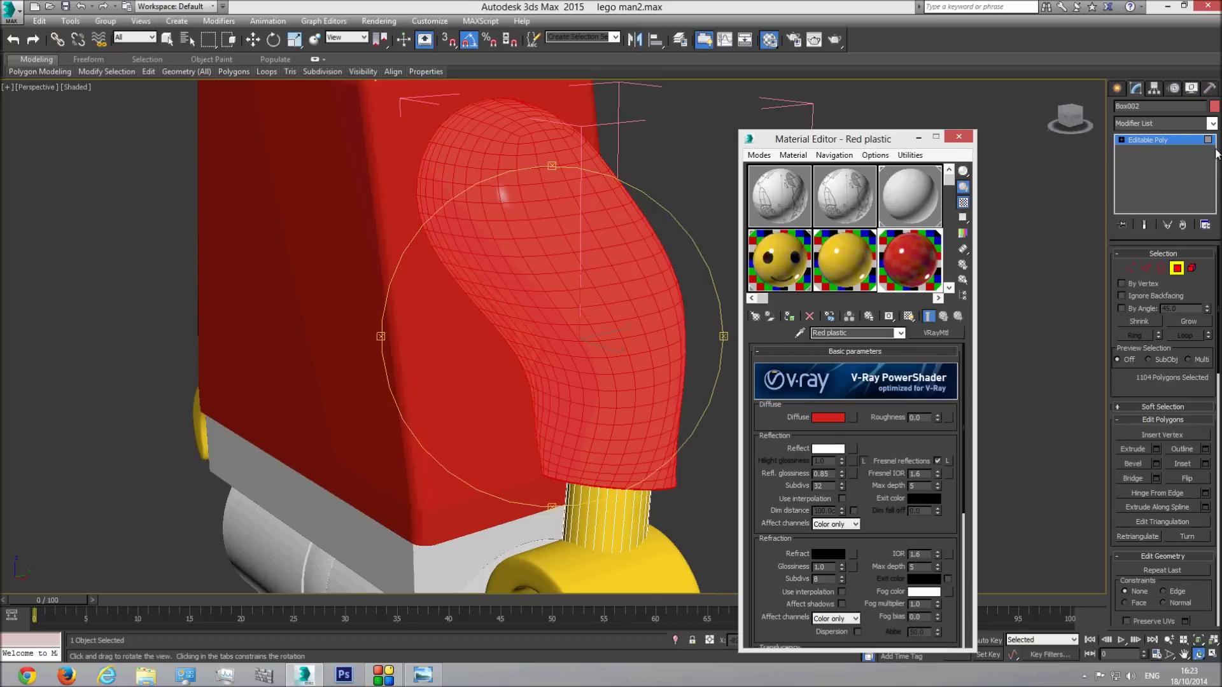
Finish polygon editing on Box002, then close the Arm002 group and deselect it
click(1179, 140)
click(105, 22)
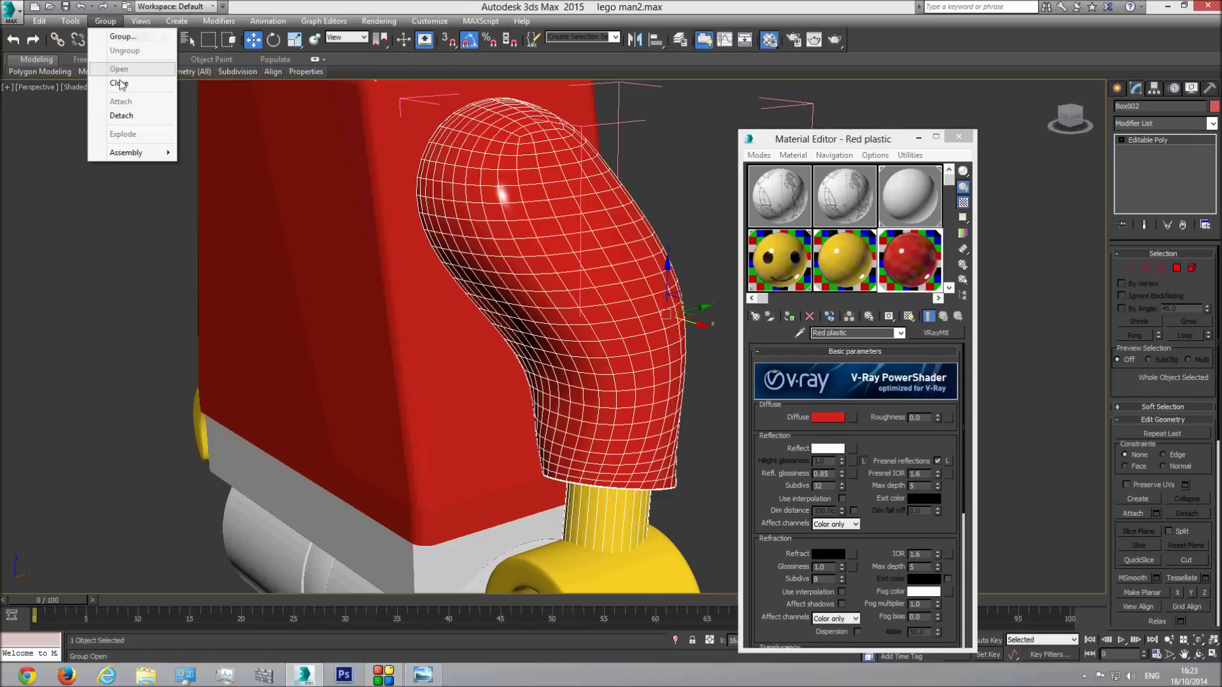
click(120, 83)
scroll(644, 252, down, 5)
click(644, 252)
click(1199, 654)
drag(590, 368, 599, 318)
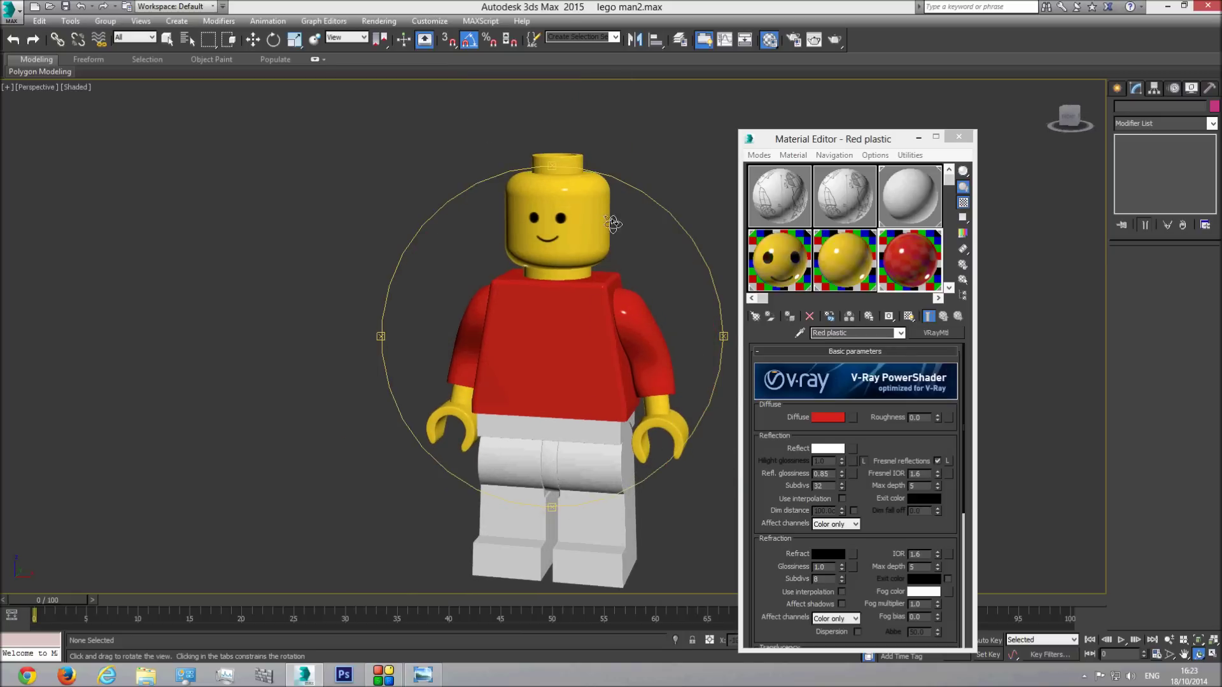
drag(560, 370, 563, 396)
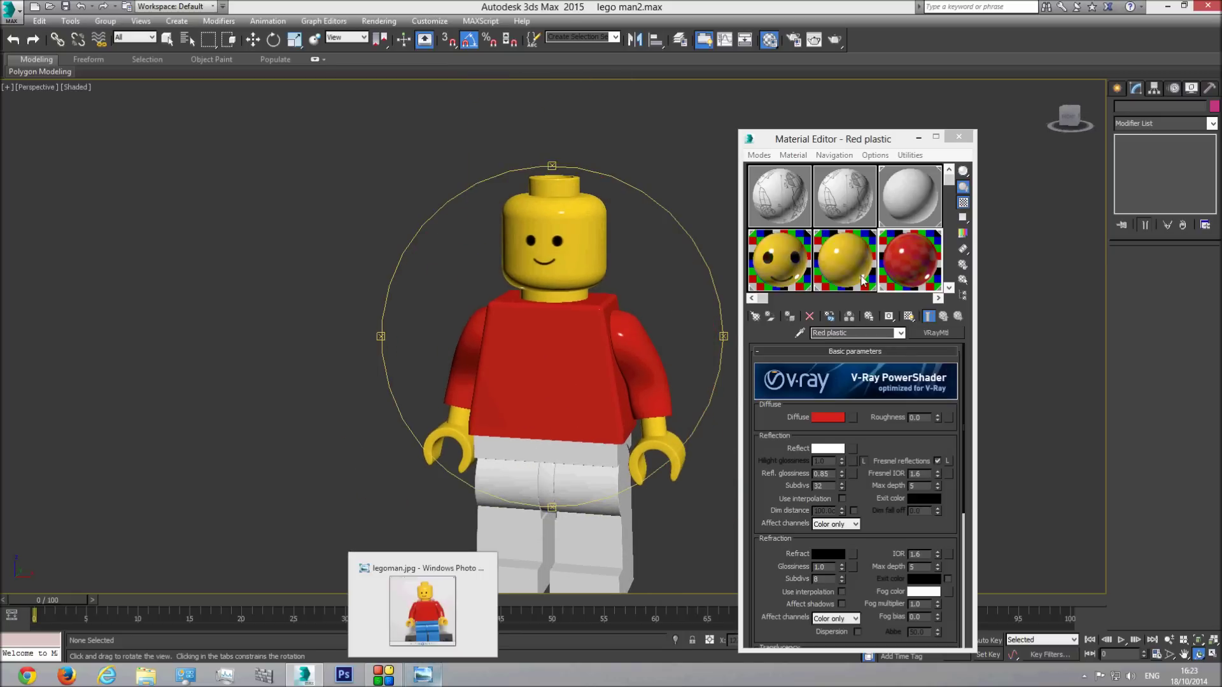
Check the leg colour in the reference photo, copy Red plastic into the next empty material slot and rename the copy blue plastic
click(423, 675)
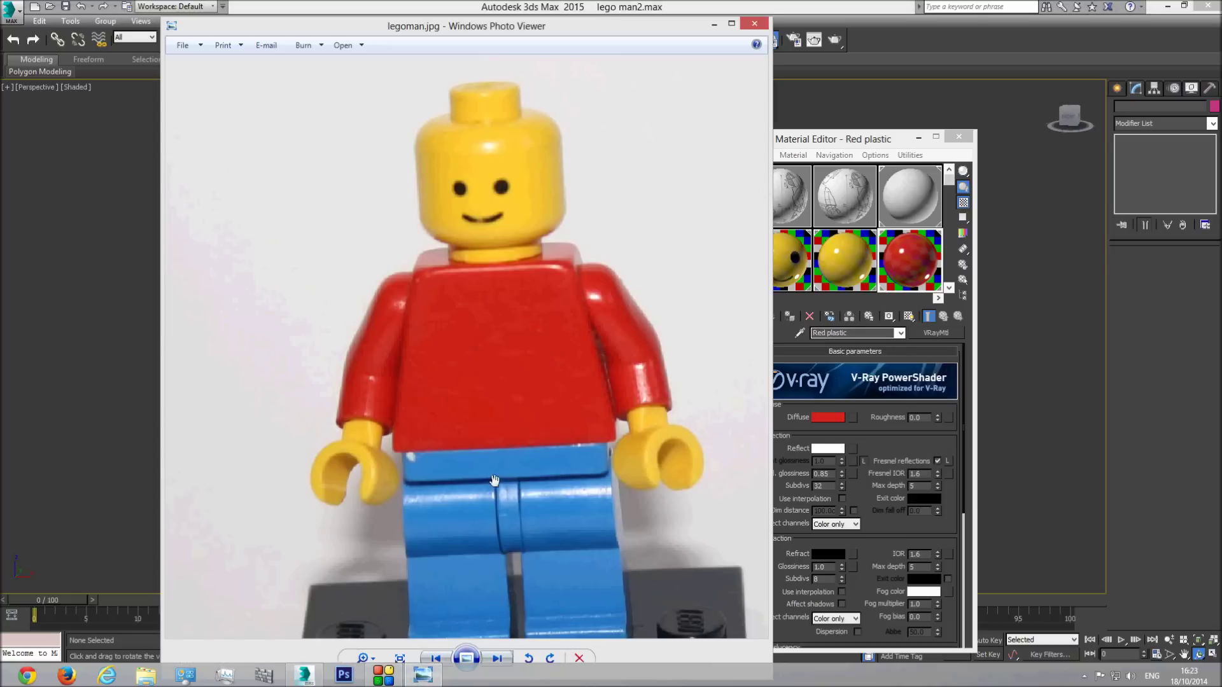
drag(519, 548, 521, 456)
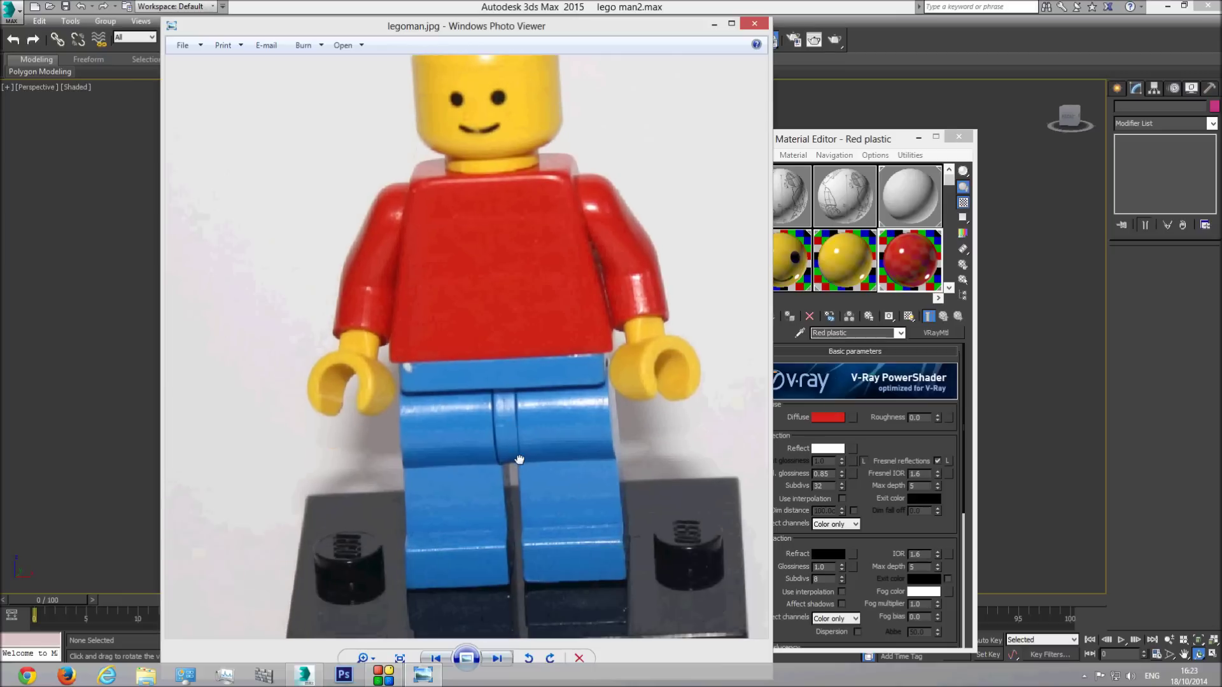
click(806, 5)
click(949, 288)
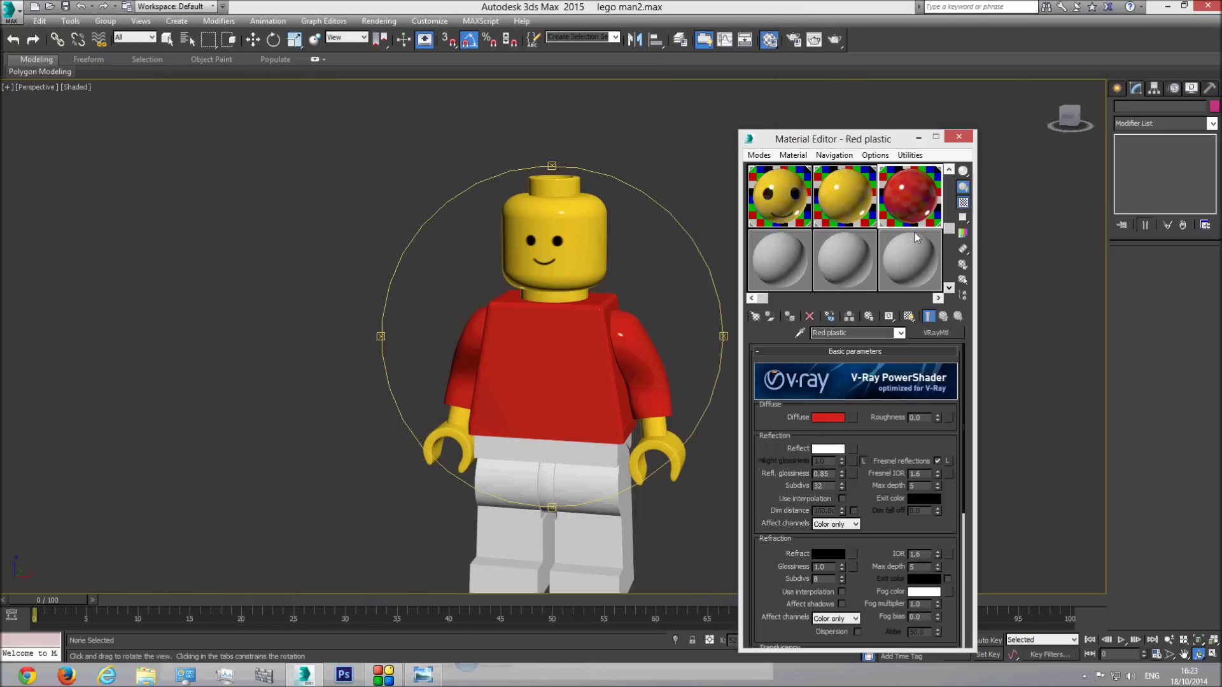
click(788, 267)
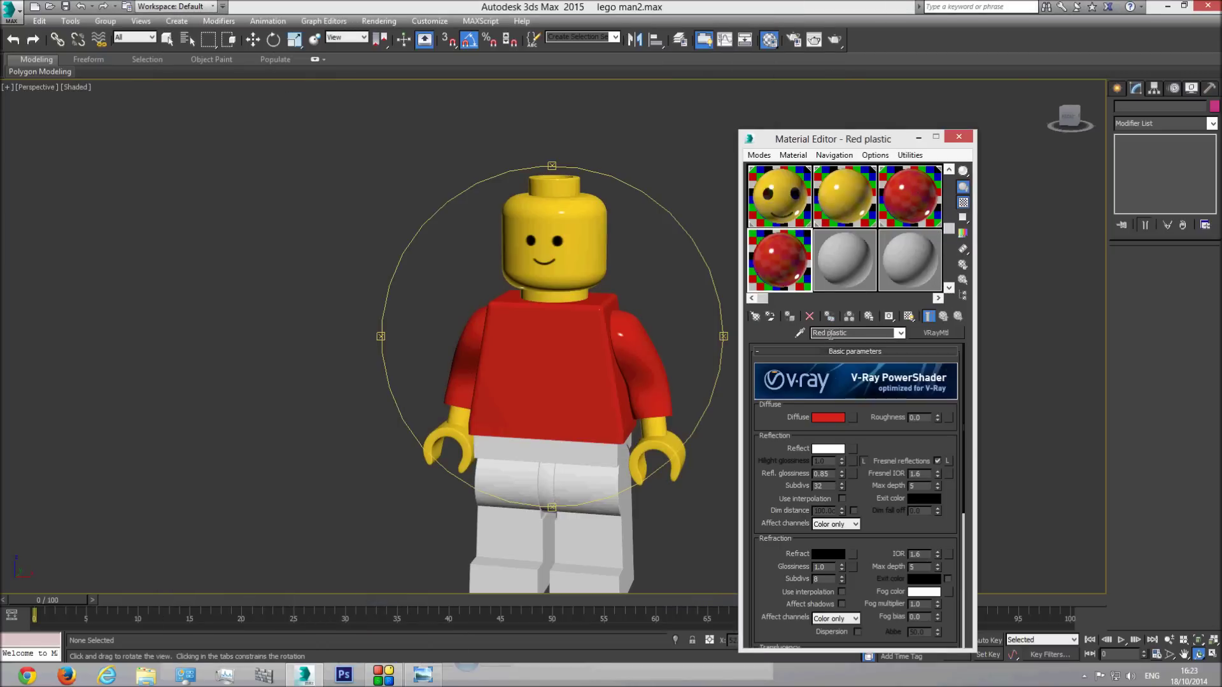
text(blue)
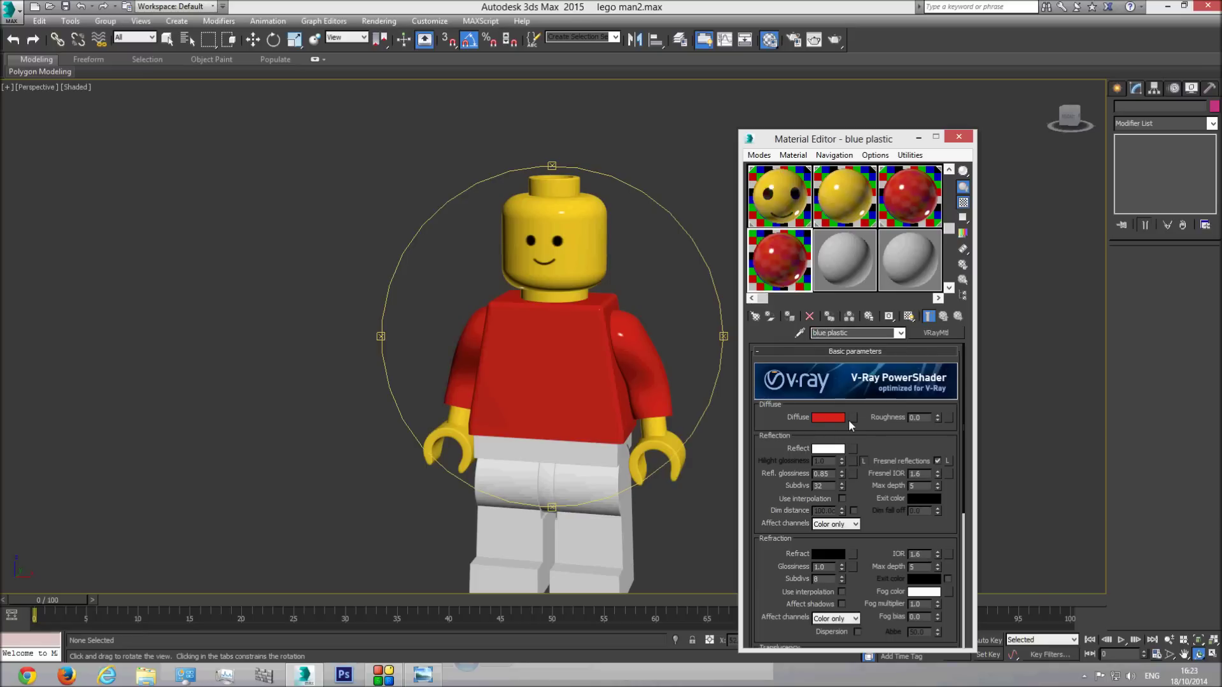
Load Thumb.jpg as the diffuse bitmap of blue plastic and sample the RGB values of the blue leg in its image
click(423, 673)
click(835, 380)
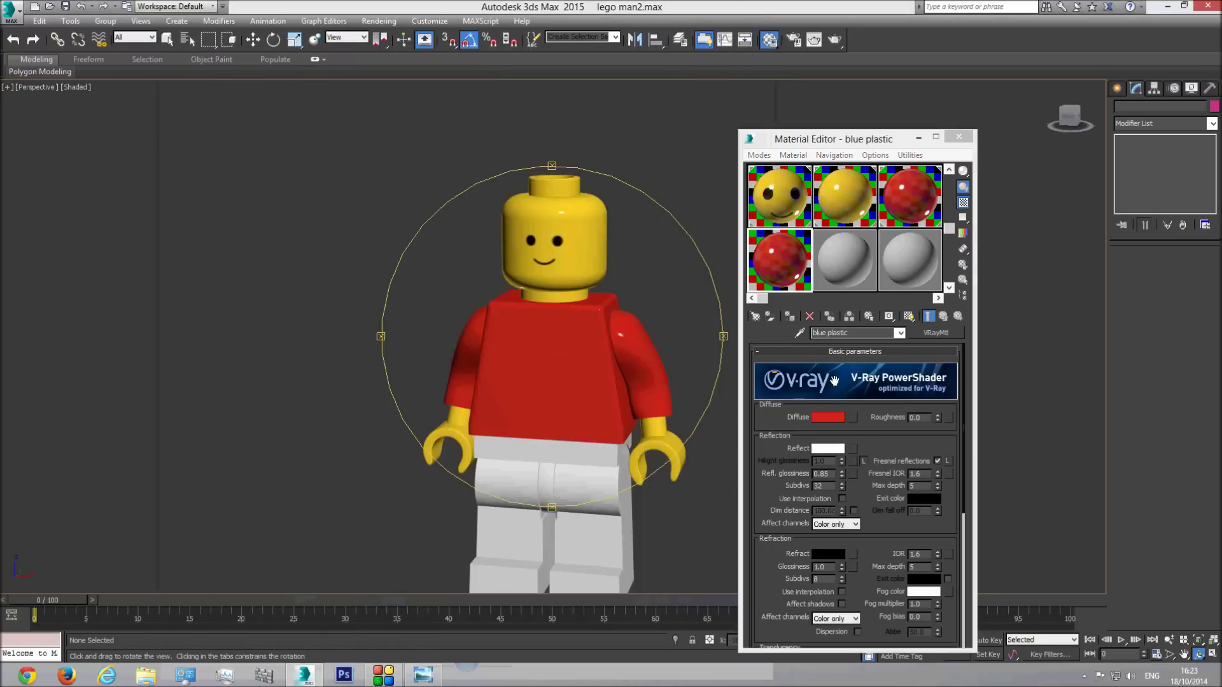
click(854, 417)
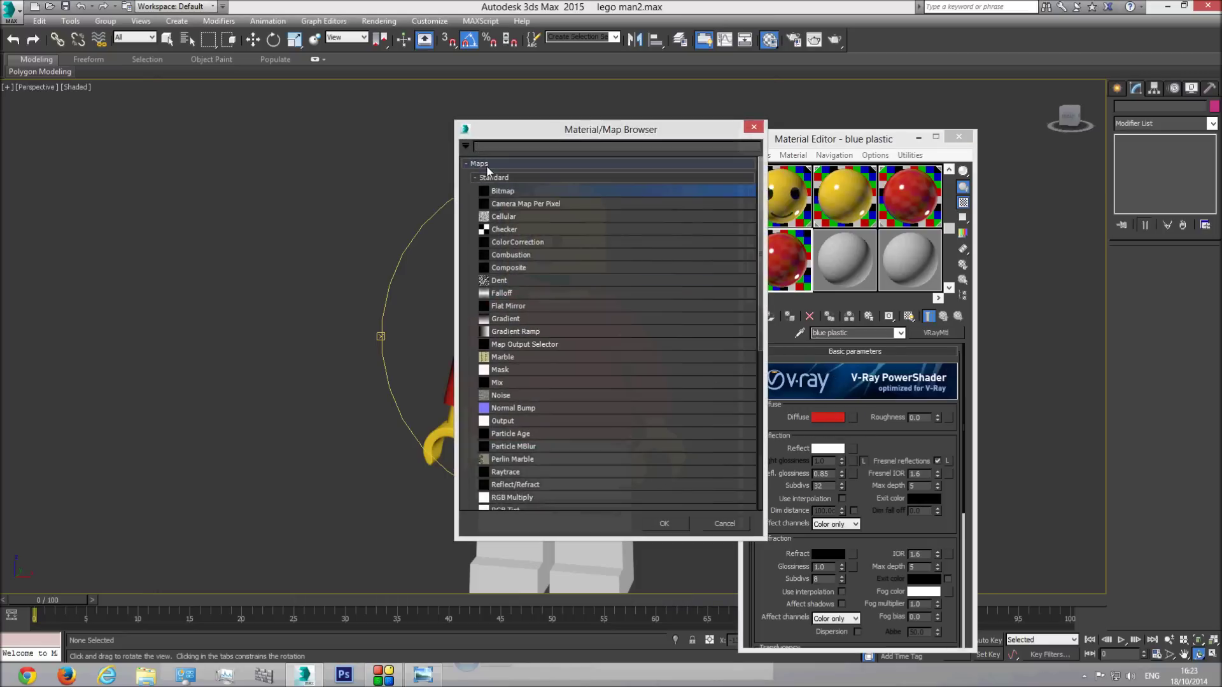
double_click(506, 190)
double_click(322, 106)
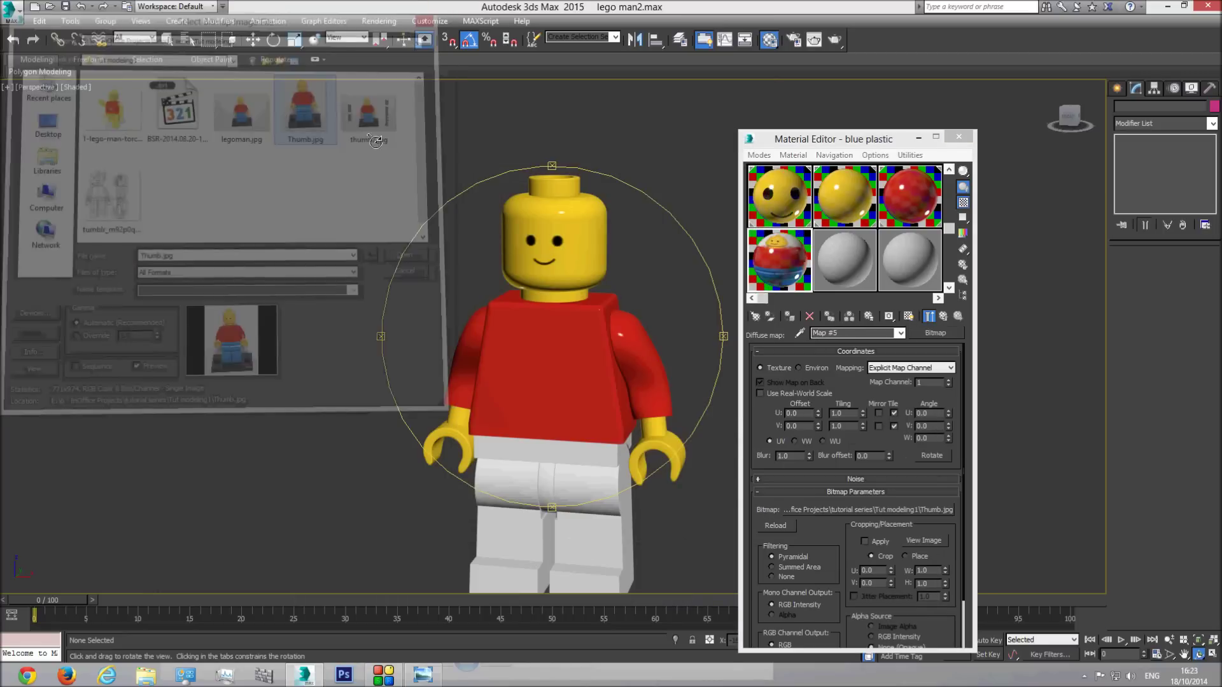
click(911, 540)
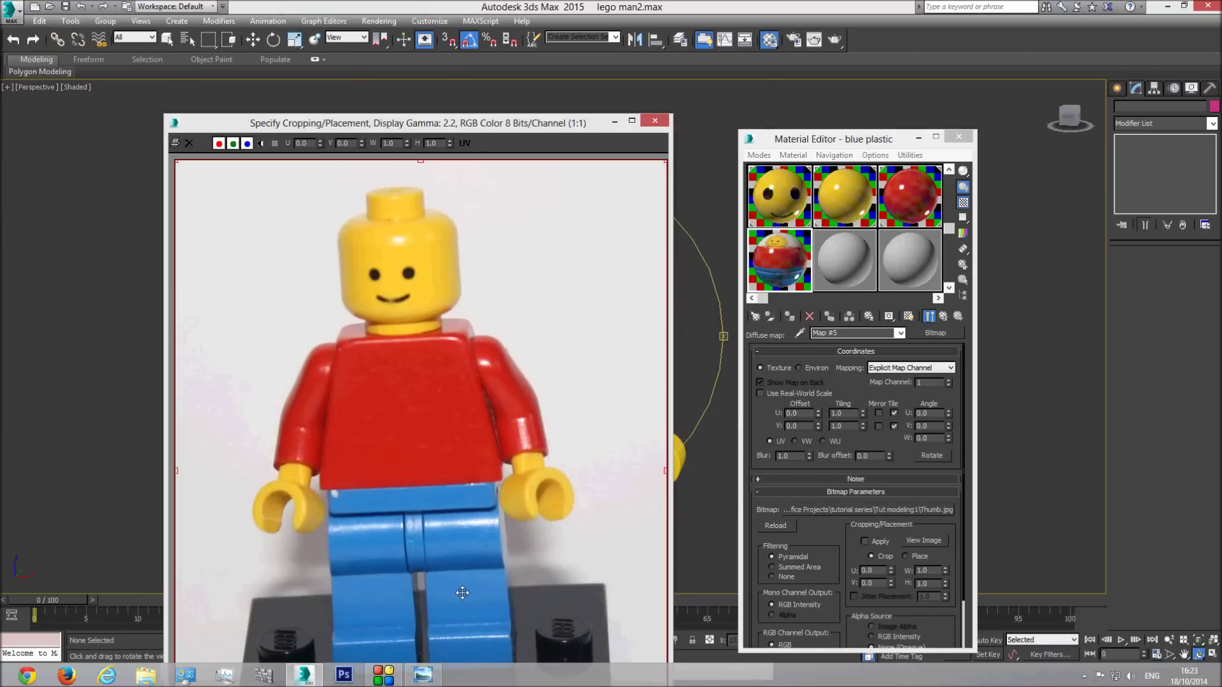
right_click(469, 601)
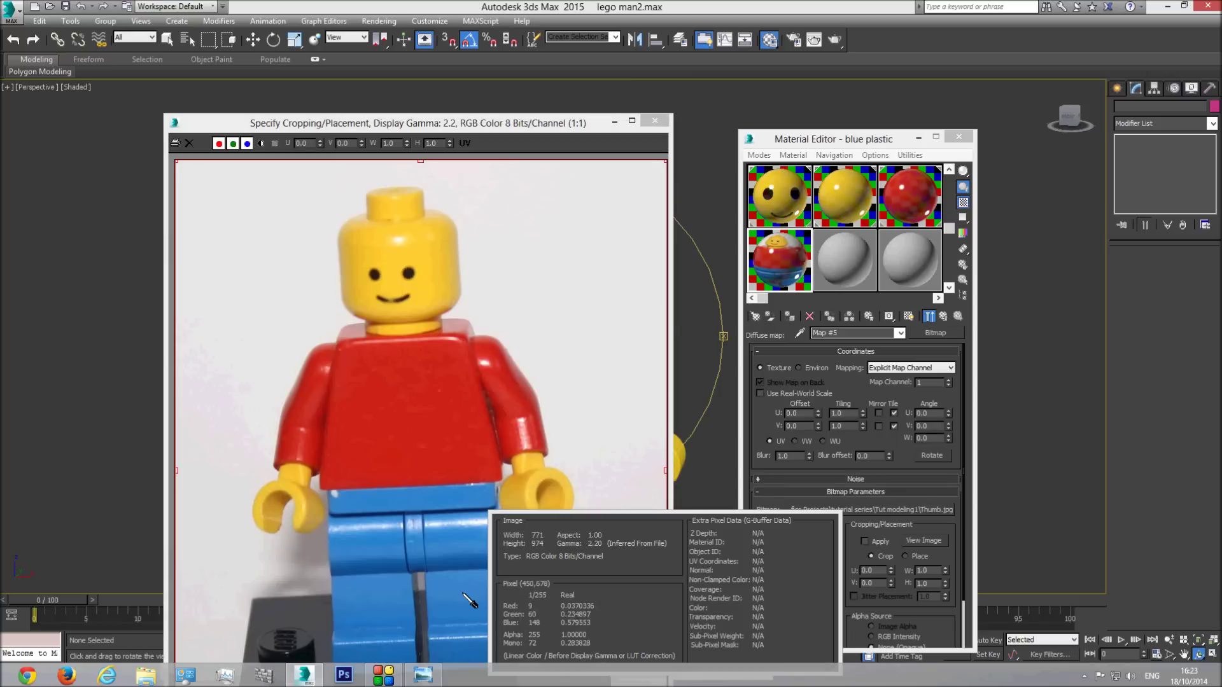
click(655, 120)
Set the diffuse colour of blue plastic to RGB 9, 60, 148 and clear its diffuse bitmap
click(900, 333)
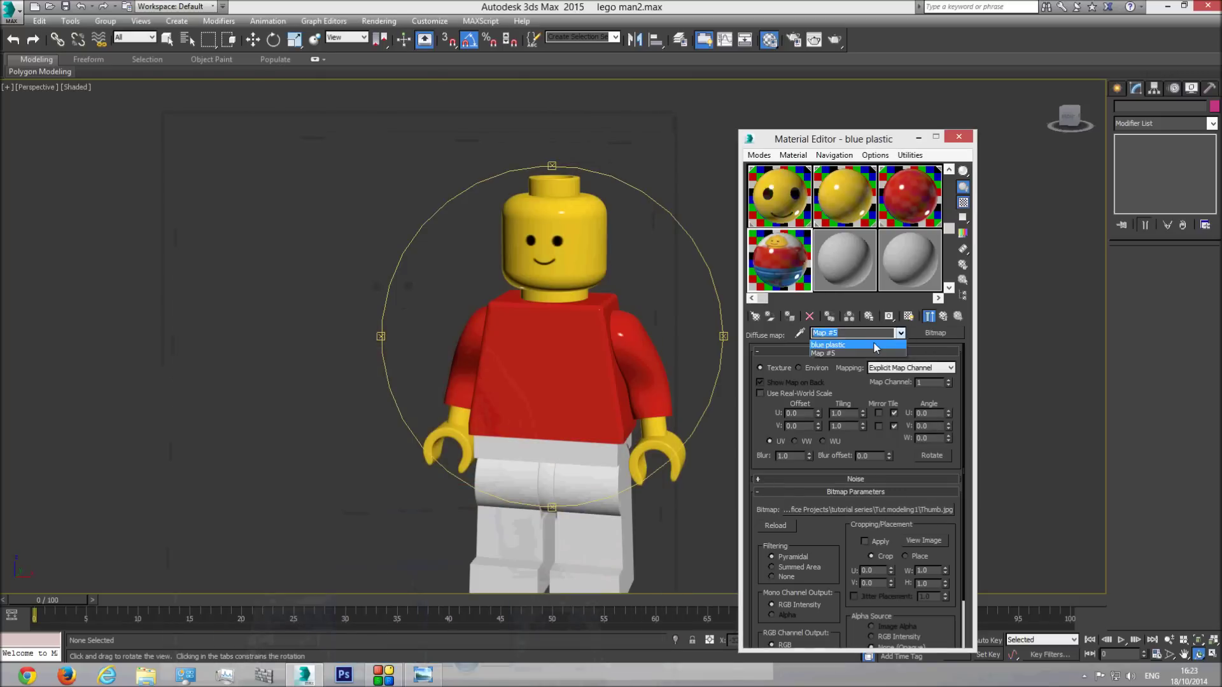
click(862, 344)
click(829, 418)
text(9)
key(Tab)
text(60)
key(Tab)
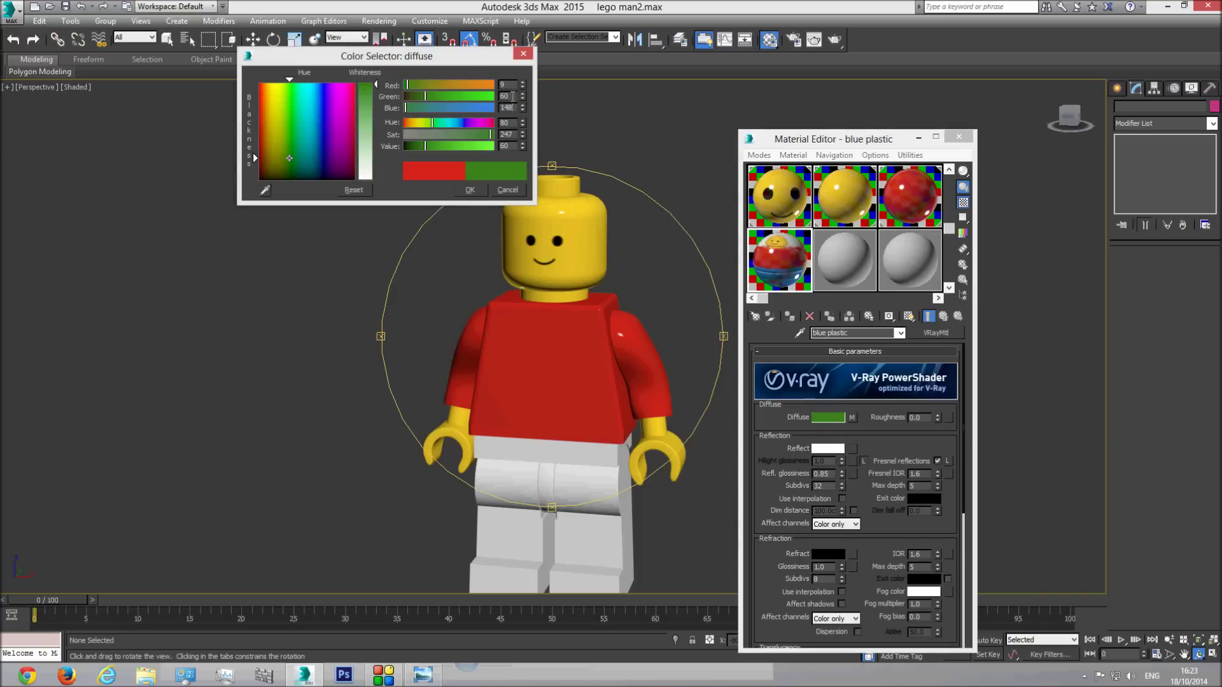
text(148)
key(Tab)
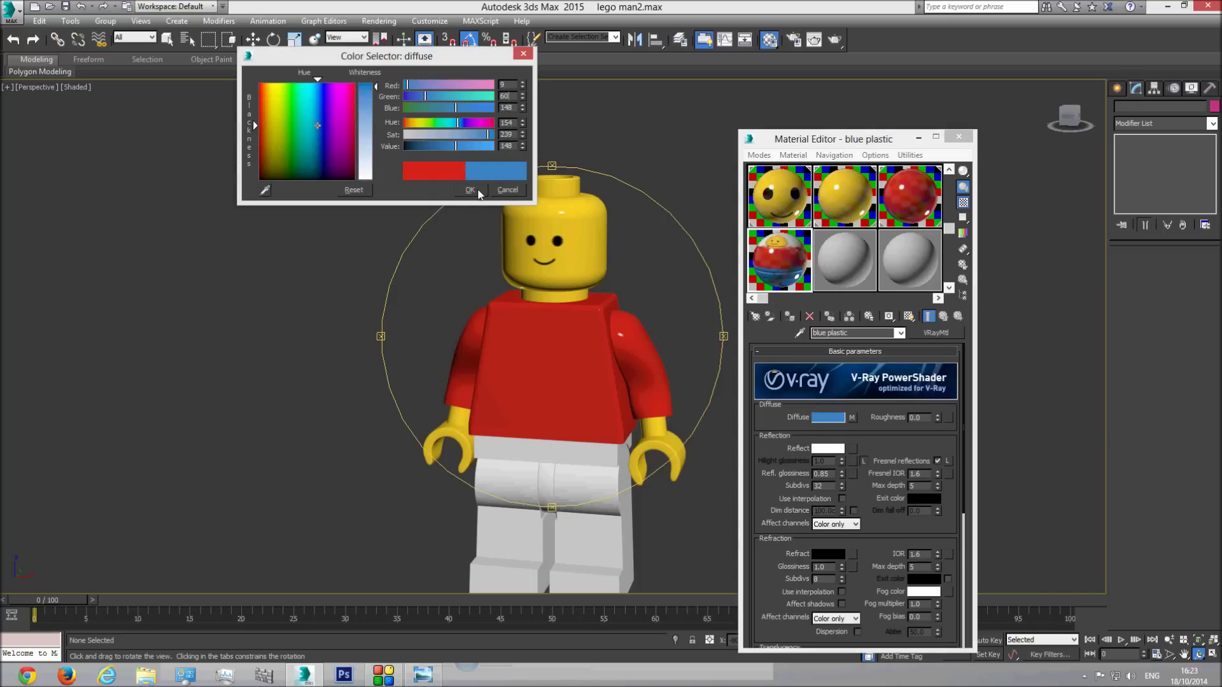
click(470, 190)
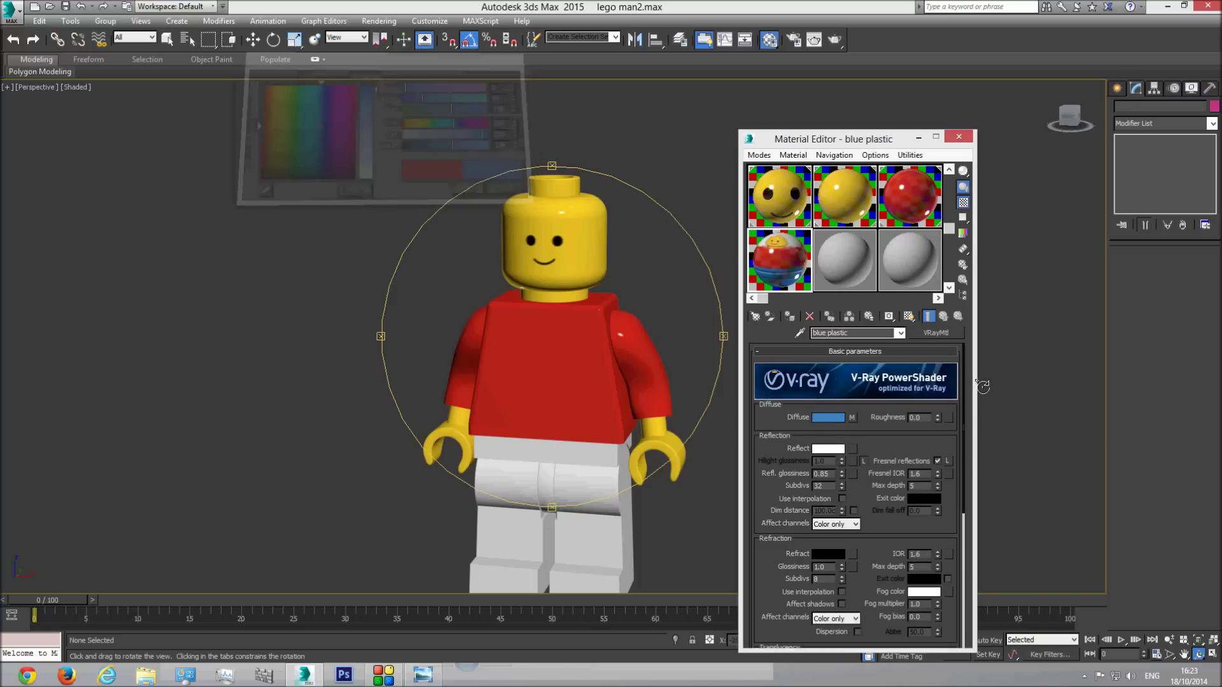
right_click(852, 418)
click(897, 482)
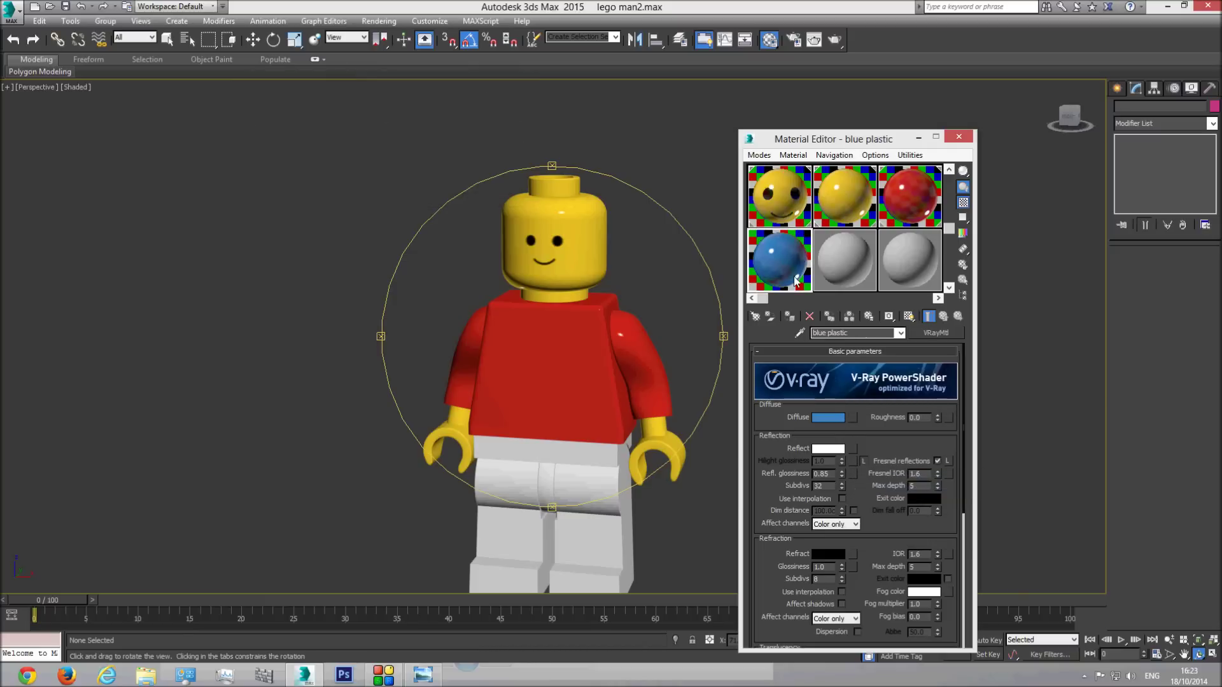
Assign blue plastic to the LEGO man's legs and hips
drag(779, 267, 605, 484)
drag(782, 260, 546, 493)
middle_drag(598, 474, 615, 383)
drag(621, 370, 598, 382)
Compare the model with the reference photo, close the photo and the Material Editor, and inspect the coloured figure from both sides
click(428, 679)
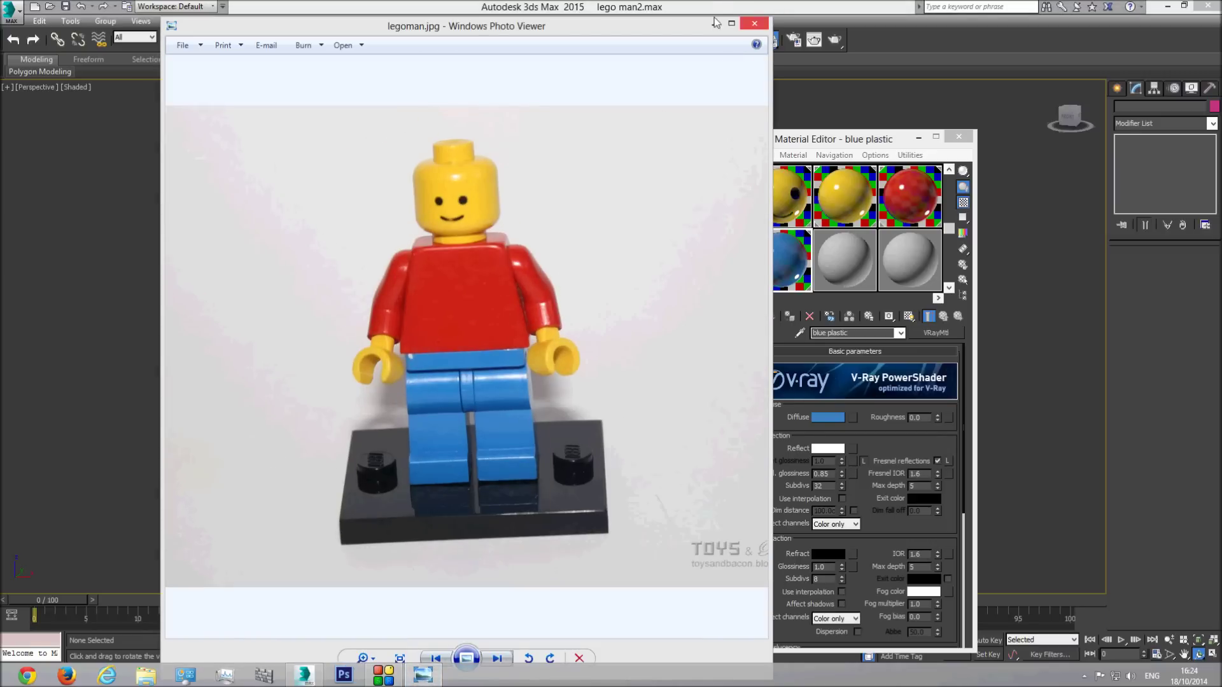
click(754, 23)
drag(563, 334, 564, 373)
click(958, 137)
scroll(573, 361, up, 3)
scroll(624, 360, down, 2)
scroll(616, 363, up, 2)
scroll(544, 379, down, 3)
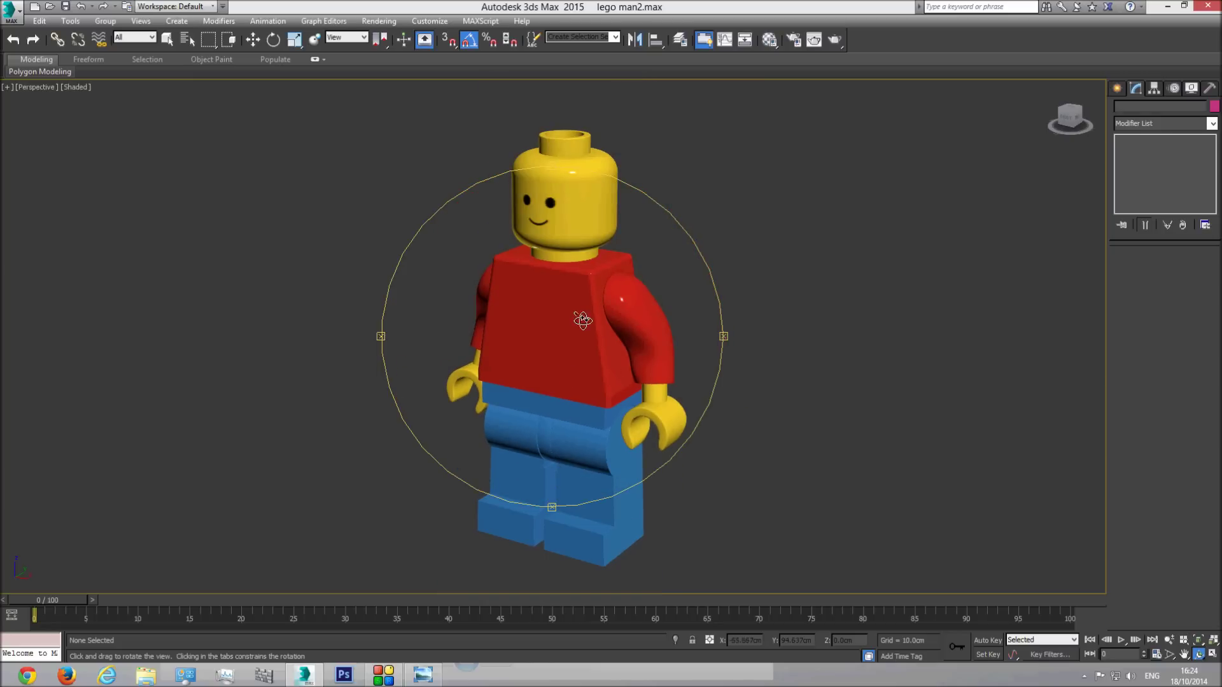
drag(592, 385, 673, 379)
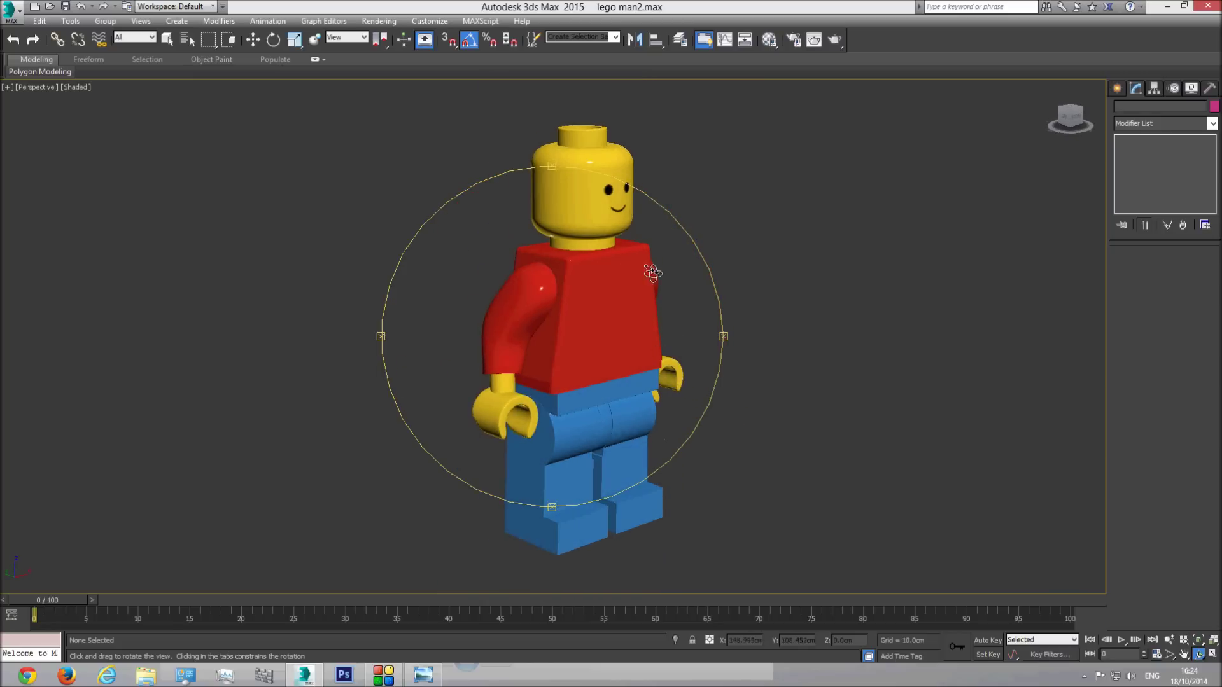
drag(596, 410, 522, 381)
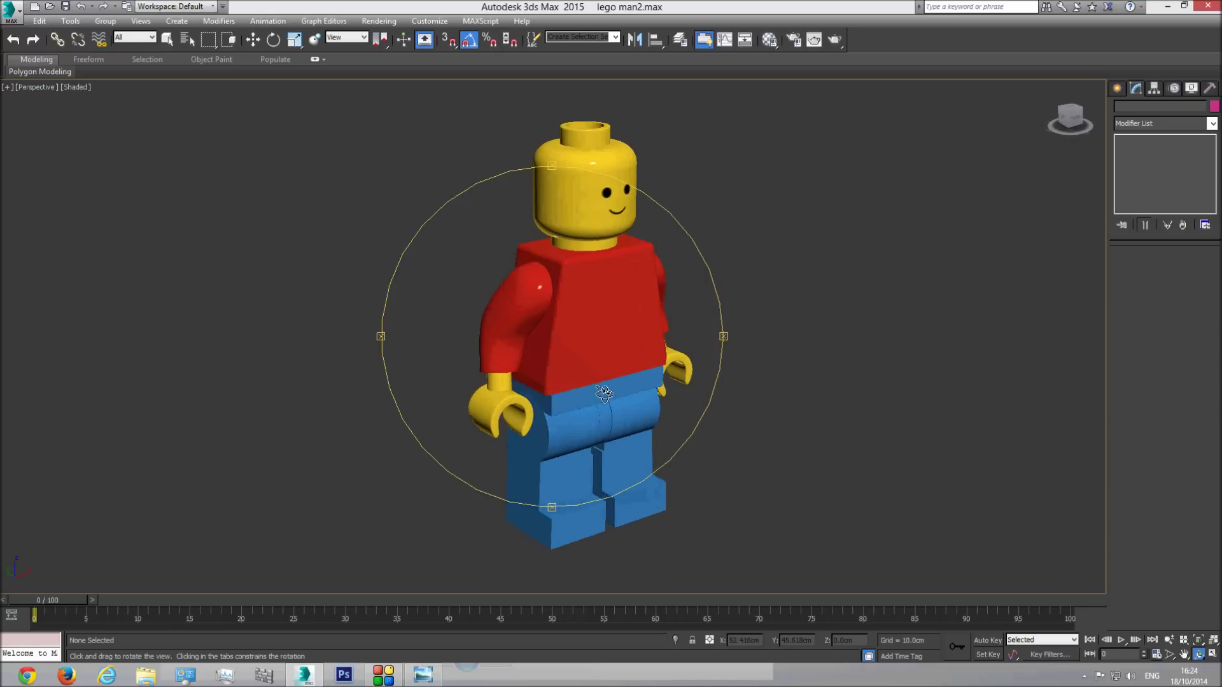
Try rotating the Arm1 group about its current pivot and undo the rotation
key(w)
click(530, 281)
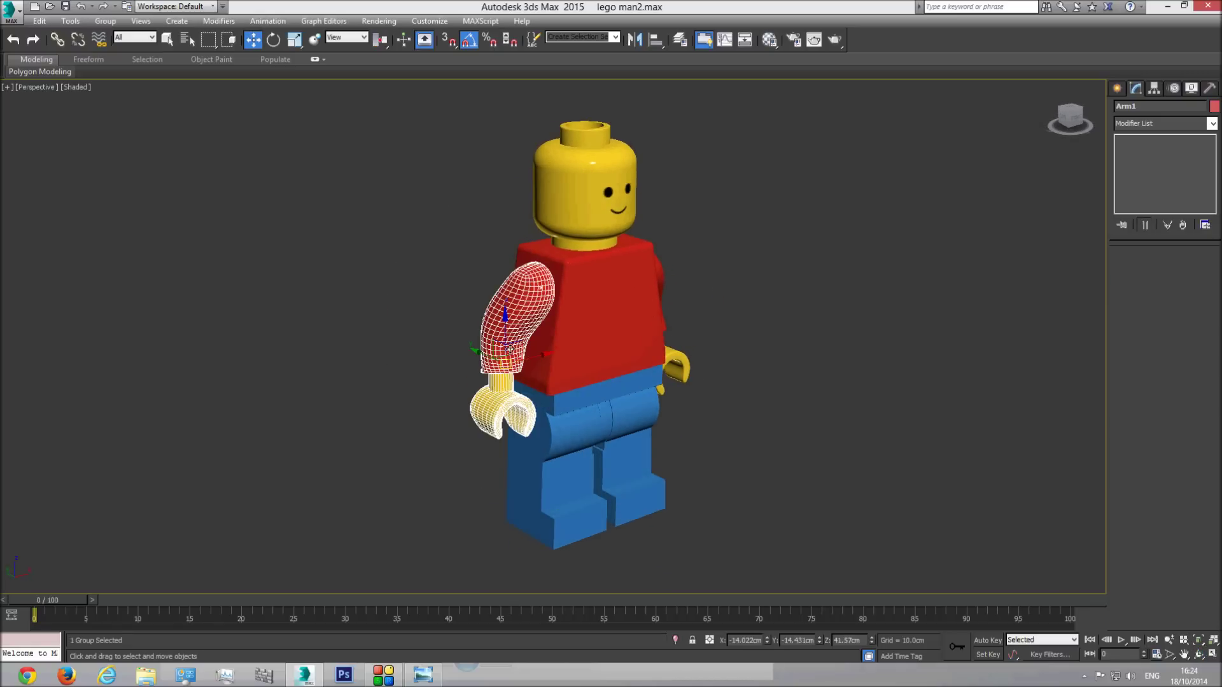
key(e)
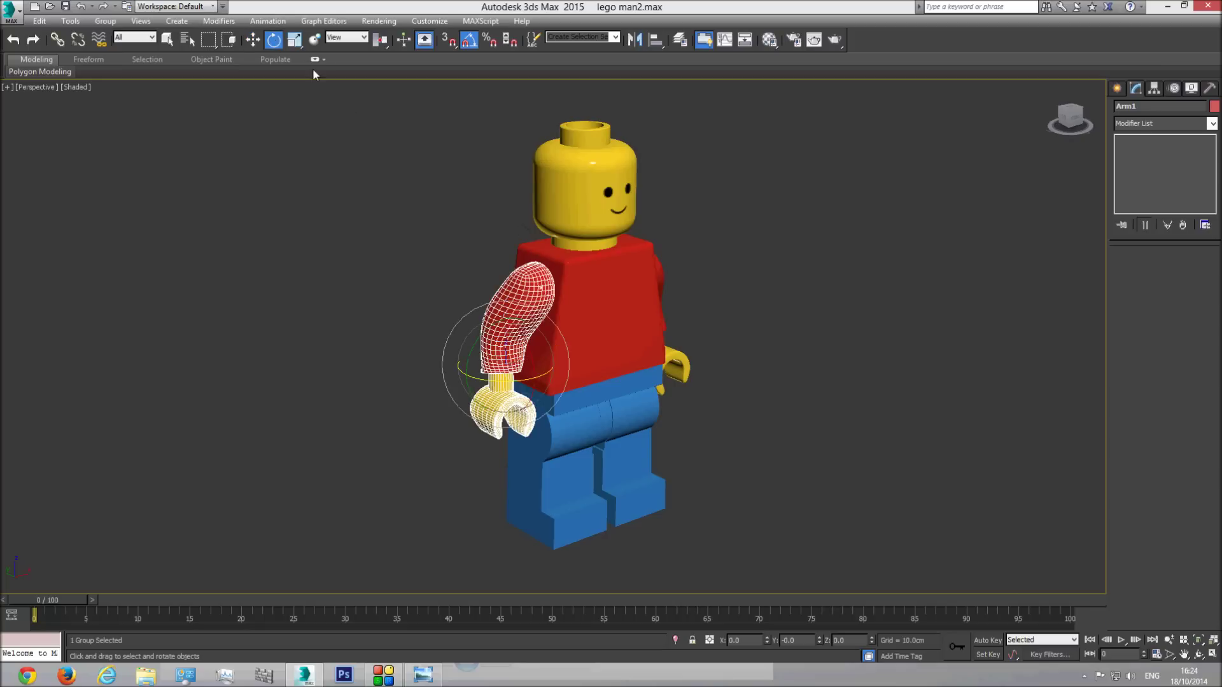
drag(531, 362, 541, 390)
key(ctrl+z)
Try rotating the Right Leg at the hip and undo the rotation
click(569, 431)
drag(608, 418, 605, 382)
scroll(531, 405, up, 5)
scroll(512, 348, up, 2)
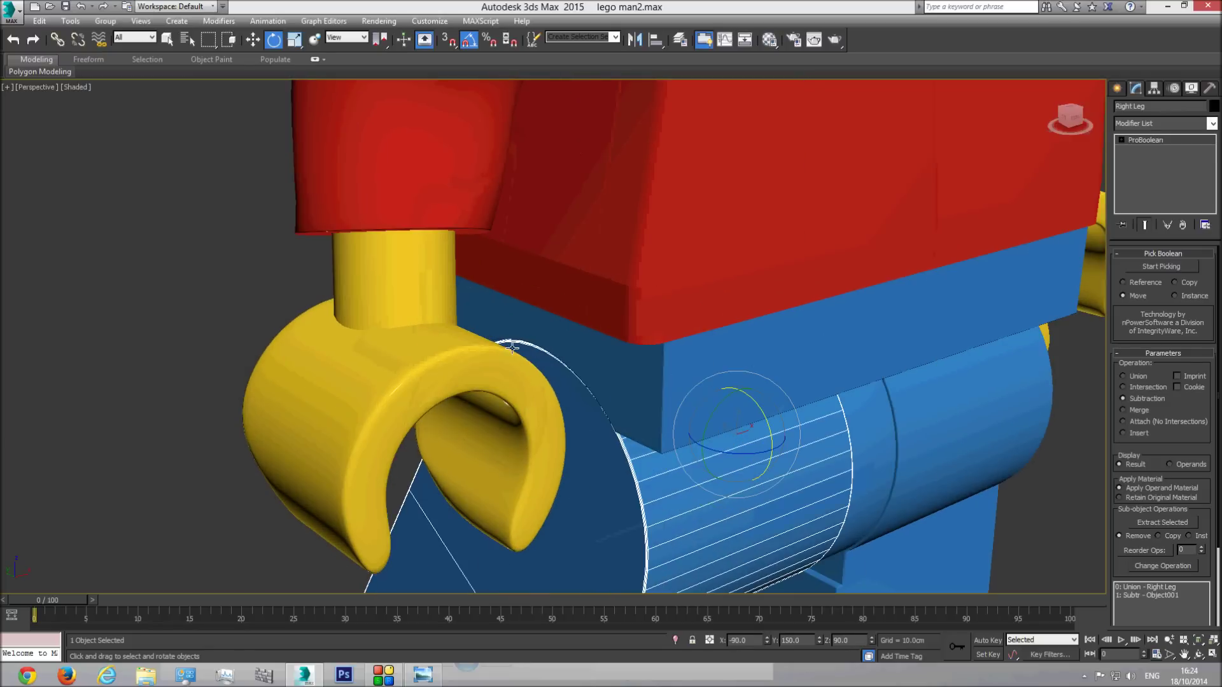
mouse_move(769, 423)
mouse_down()
mouse_move(770, 411)
mouse_move(763, 442)
mouse_up()
key(ctrl+z)
Try turning the Head about its vertical axis and check its pivot position in the top view
scroll(721, 473, down, 4)
middle_drag(671, 391, 676, 423)
scroll(678, 420, down, 2)
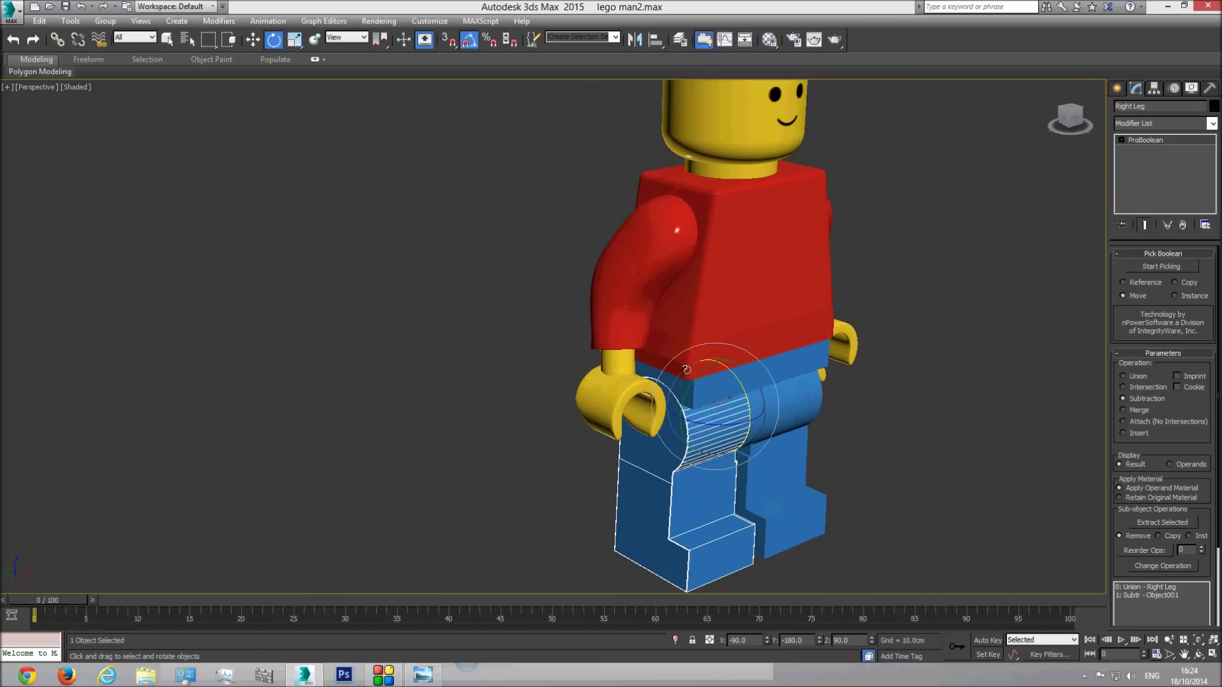
click(719, 158)
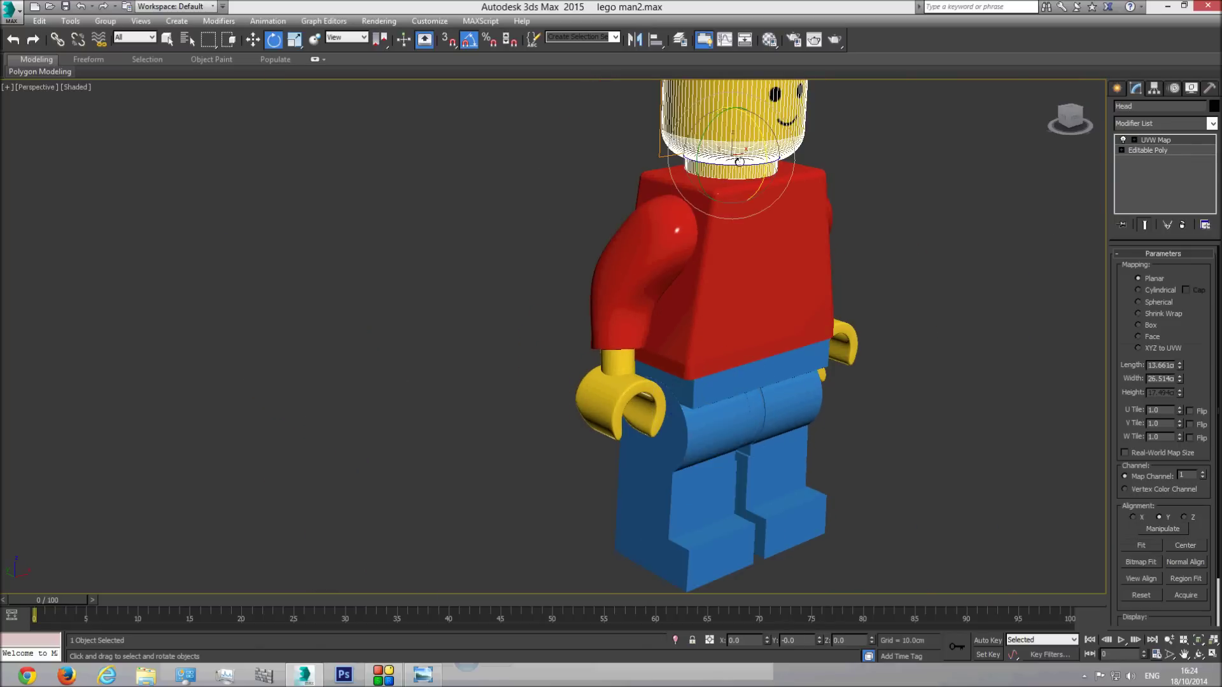
middle_drag(719, 159, 700, 273)
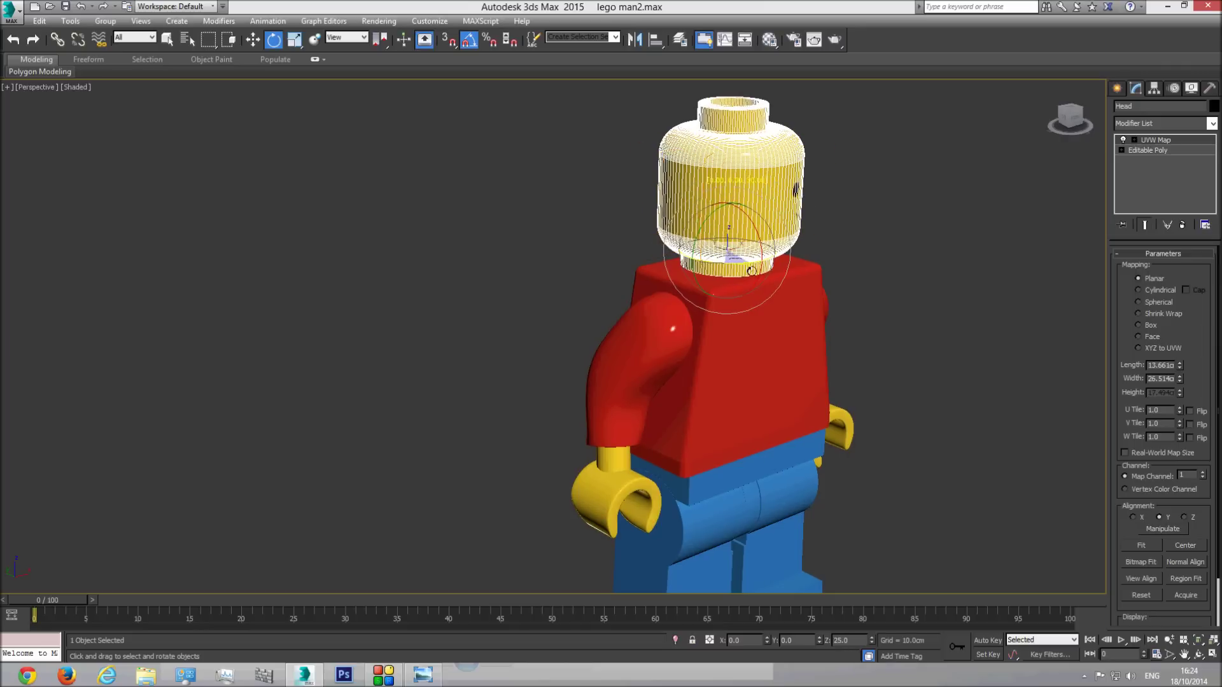
key(t)
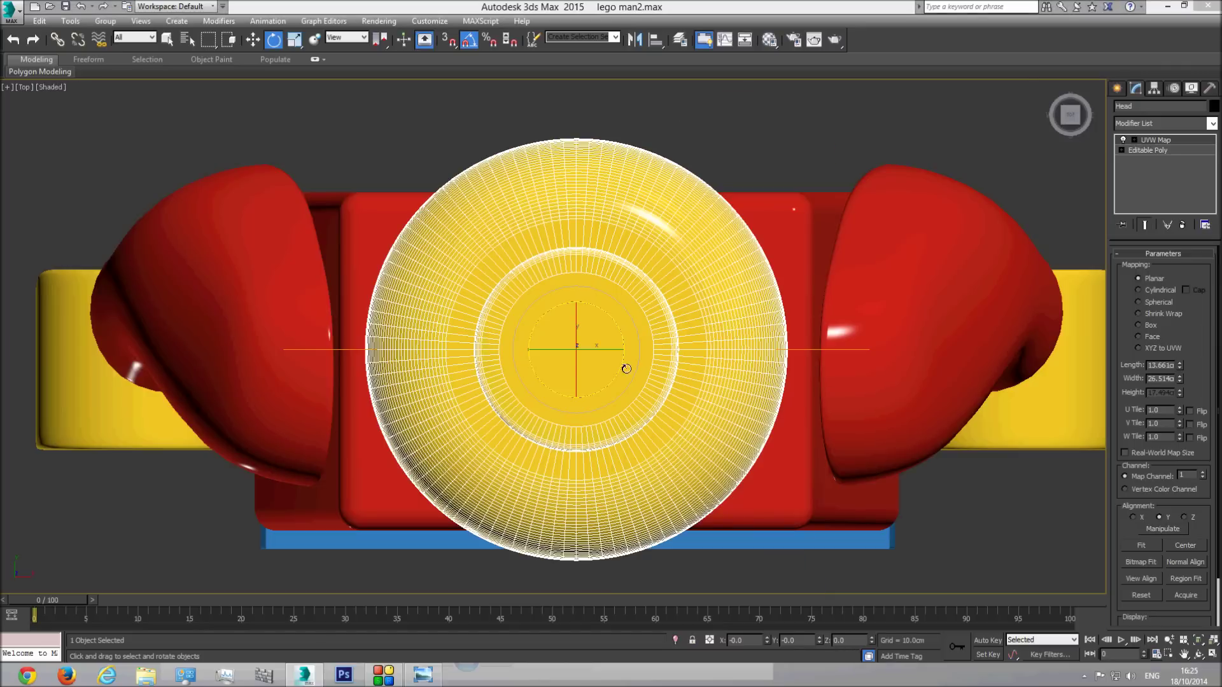
mouse_move(635, 326)
mouse_down()
mouse_move(638, 401)
mouse_move(644, 299)
mouse_move(645, 345)
mouse_up()
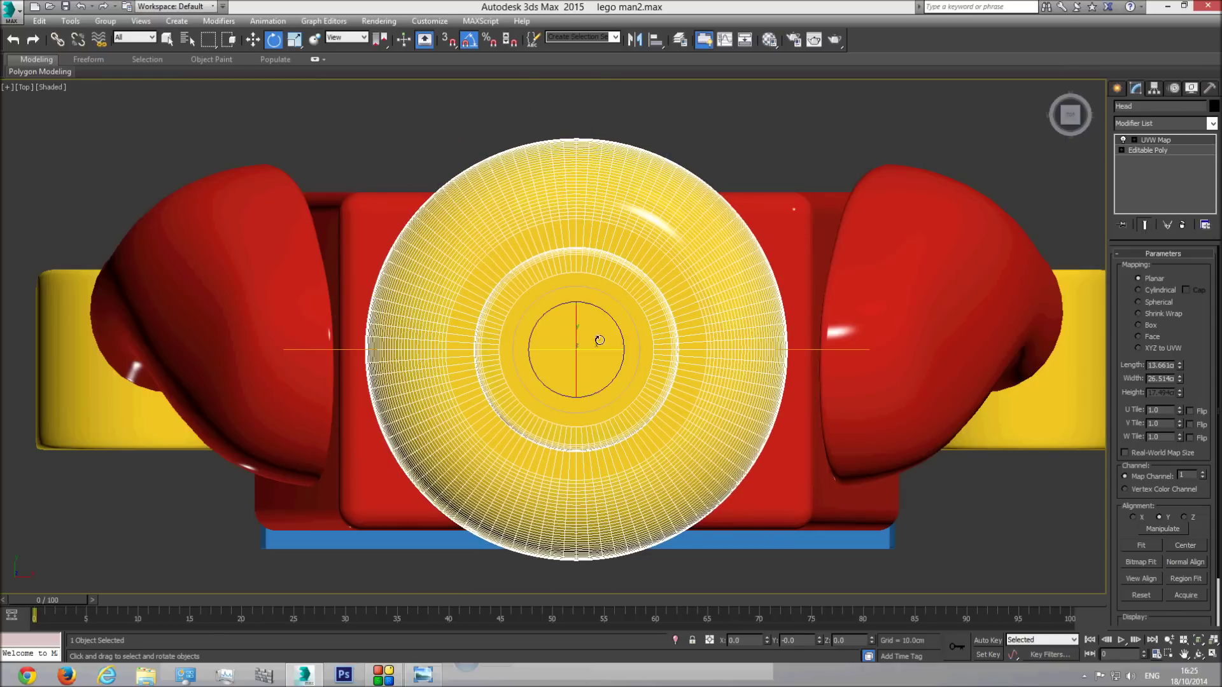
Test the Head's rotation again in a close-up perspective view, restore its orientation and deselect it
key(p)
click(1199, 642)
click(1200, 654)
drag(661, 412, 619, 358)
key(e)
mouse_move(634, 453)
mouse_down()
mouse_move(638, 469)
mouse_move(635, 451)
mouse_up()
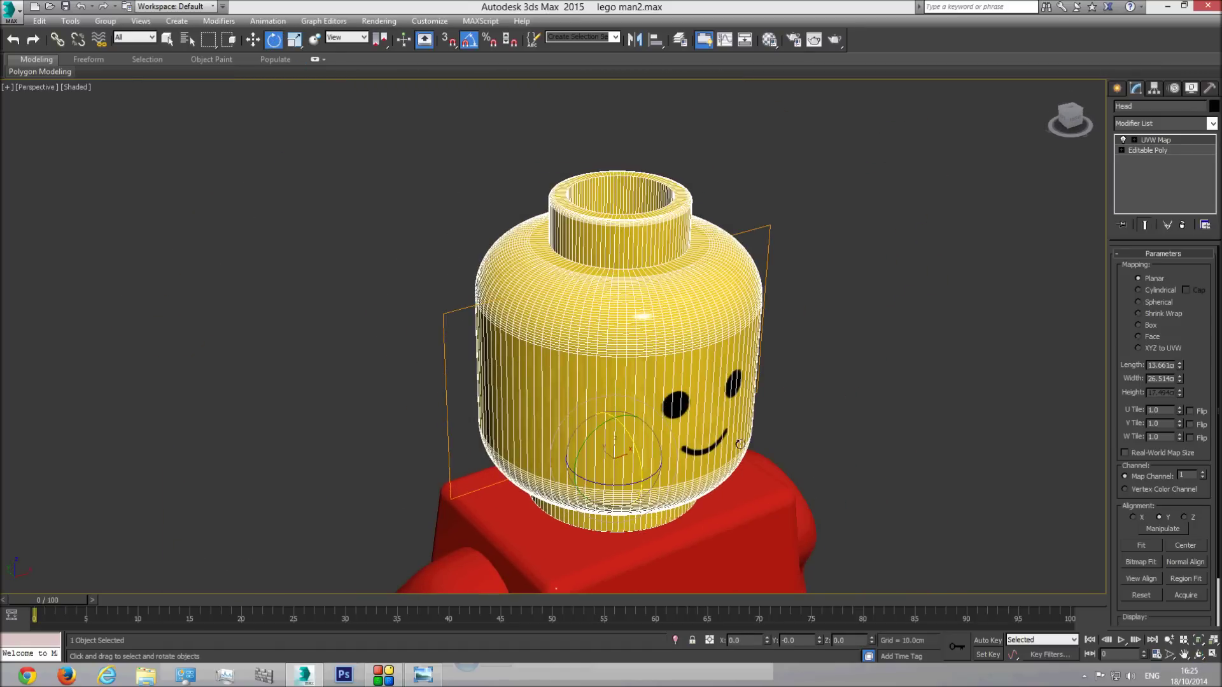
click(800, 415)
click(870, 340)
Move only the Arm1 group's pivot up to the shoulder centre in the left view, about Y -15.8 cm, Z 50.4 cm, and test its rotation
middle_drag(830, 404, 680, 426)
scroll(876, 308, down, 3)
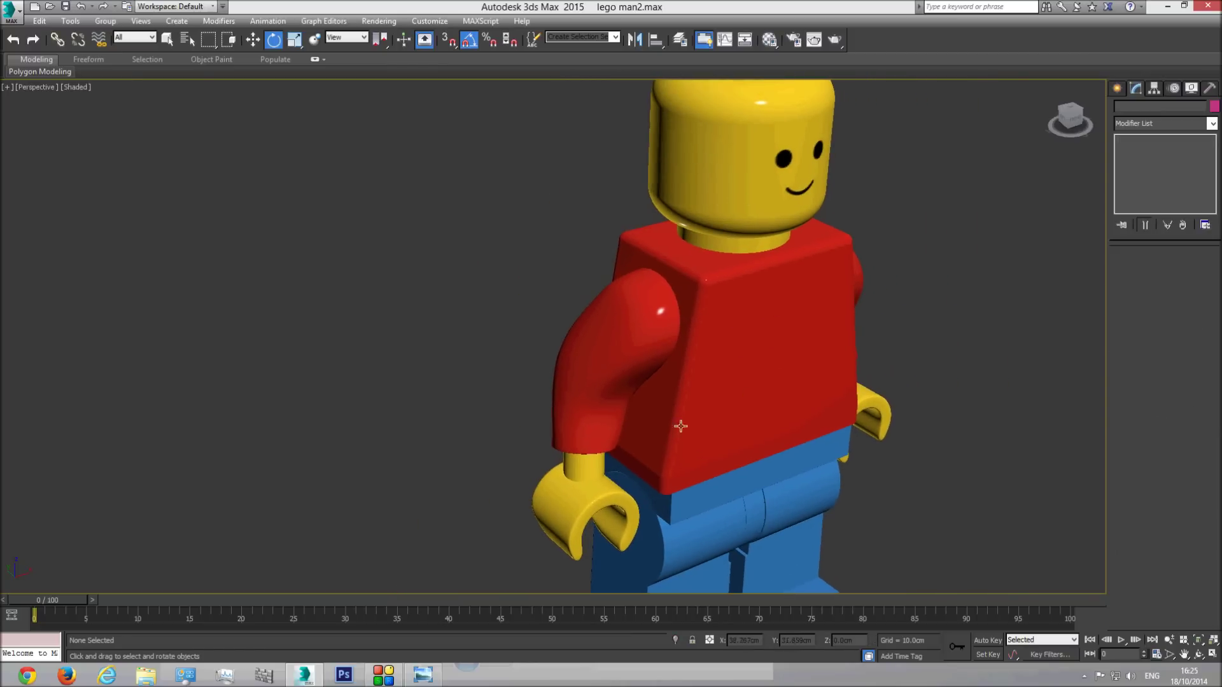
click(631, 347)
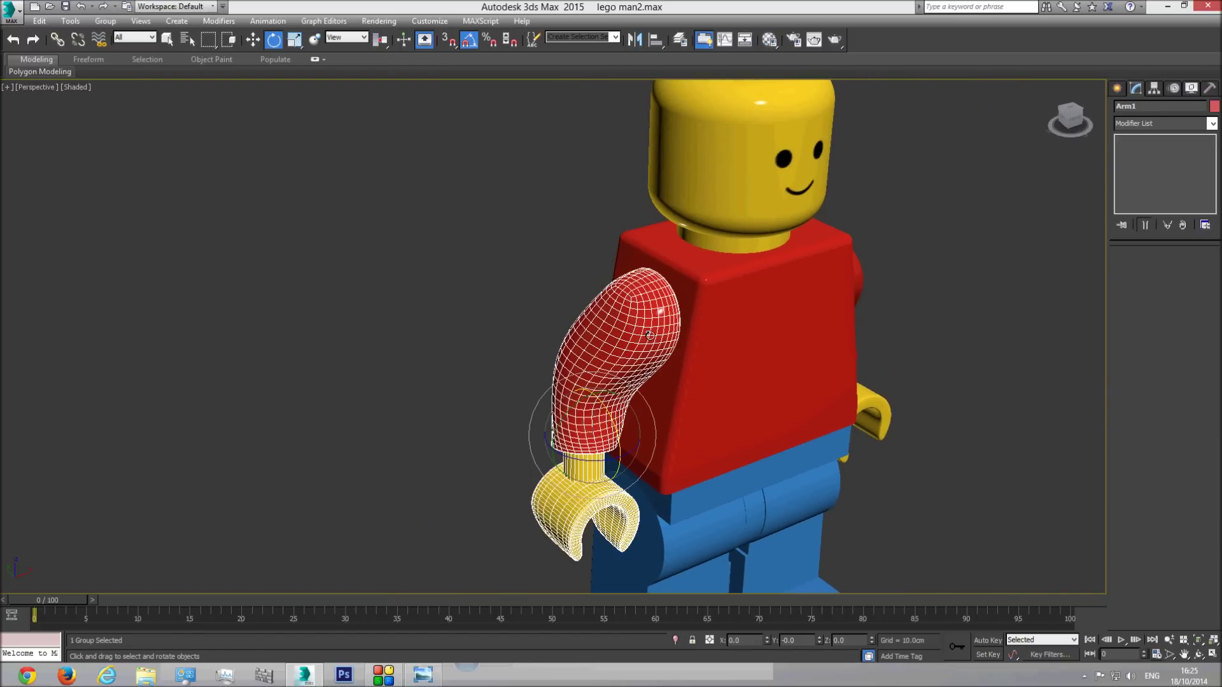
key(l)
middle_drag(635, 338, 567, 397)
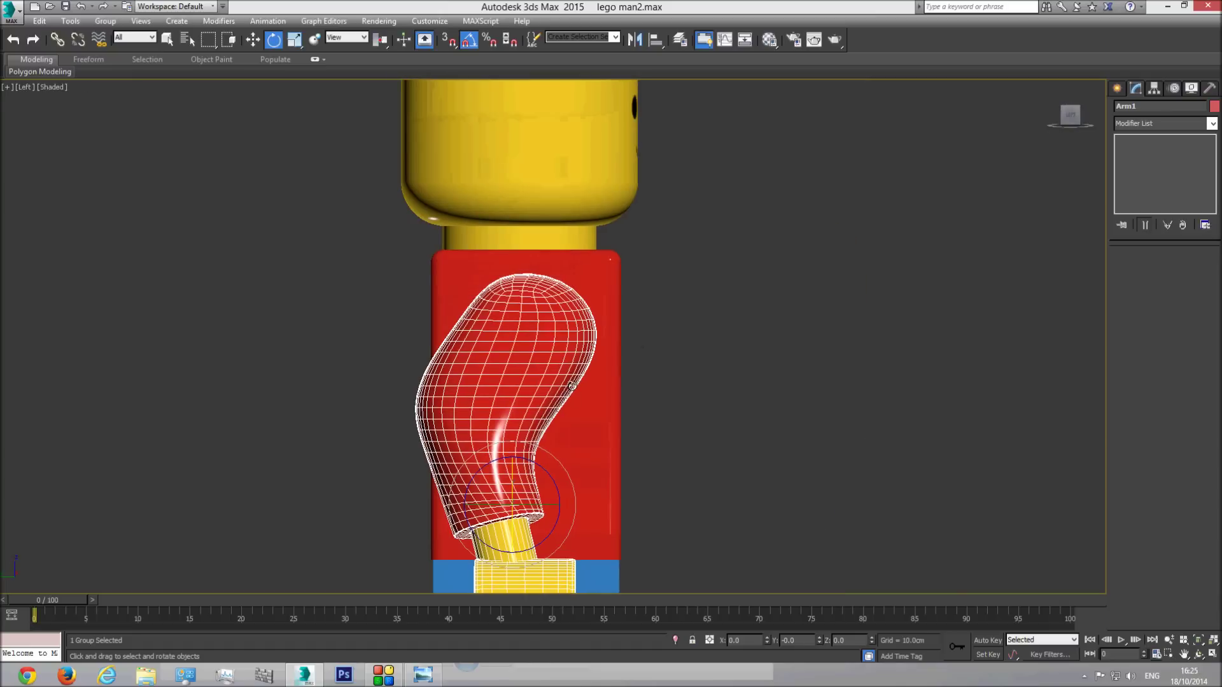
click(1154, 88)
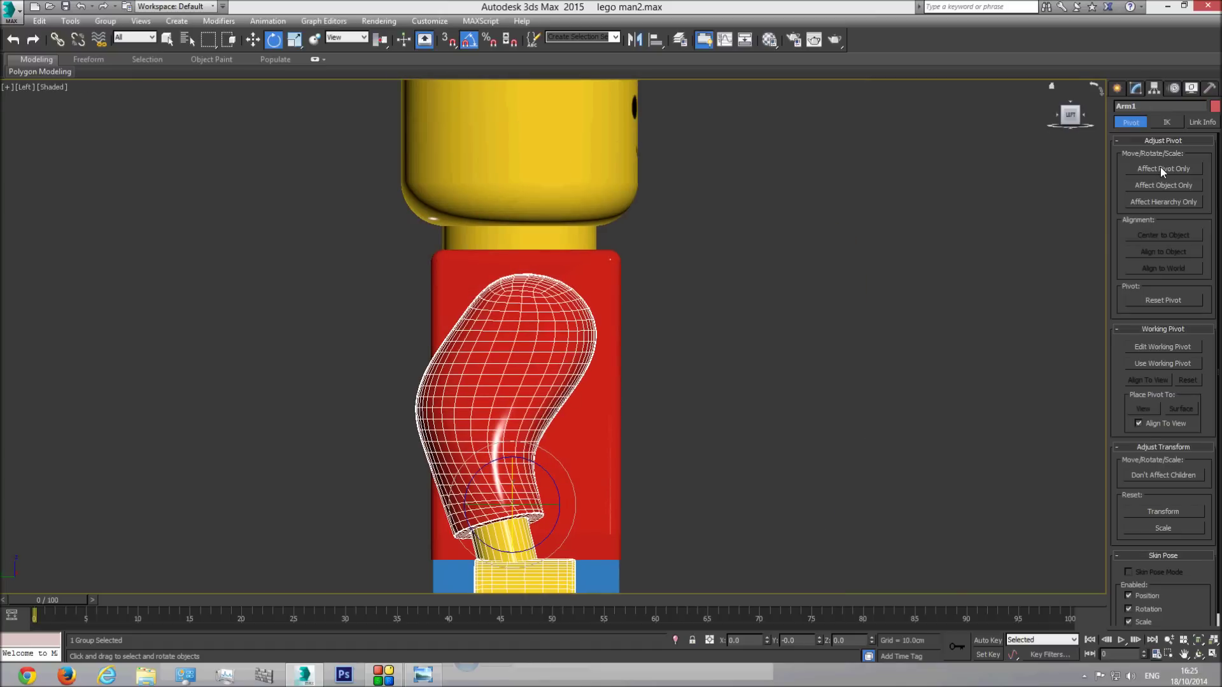
click(1160, 166)
click(253, 39)
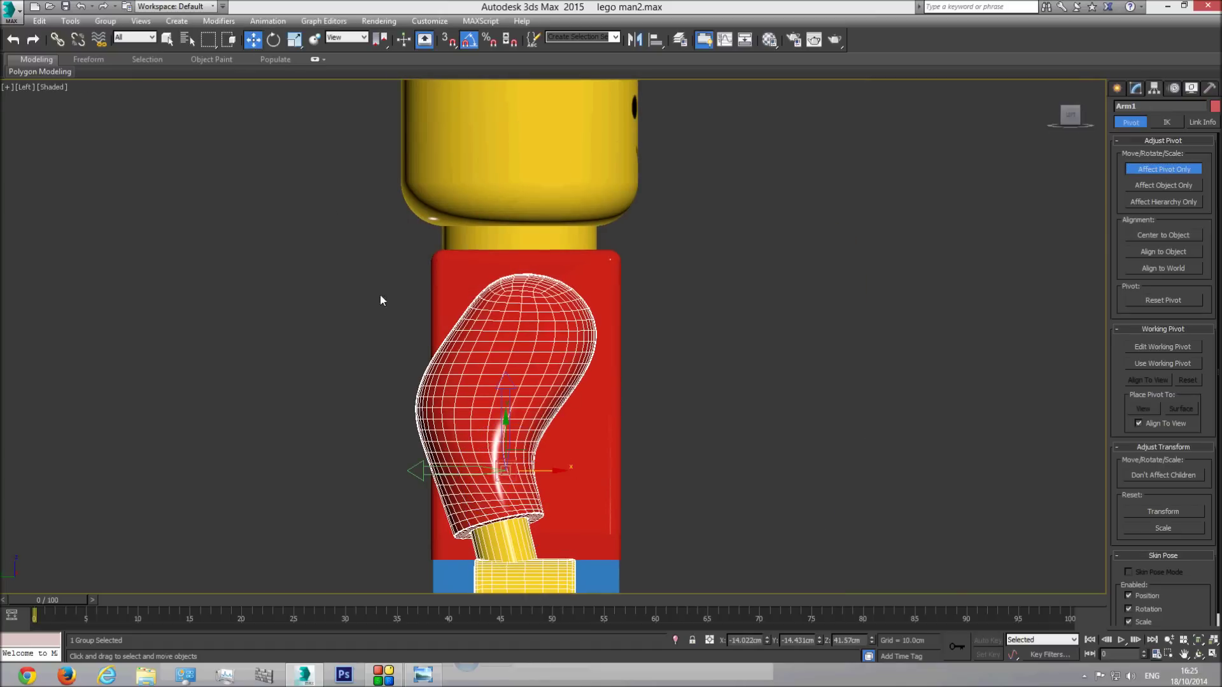
drag(520, 441, 546, 313)
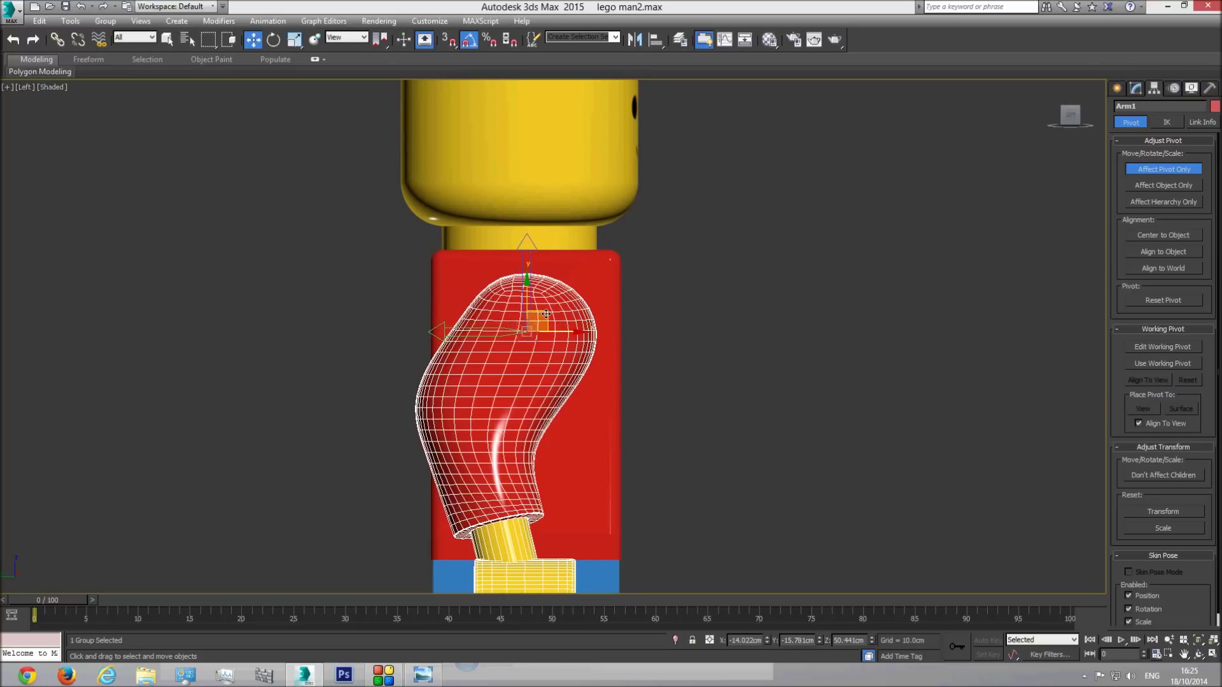
click(1162, 175)
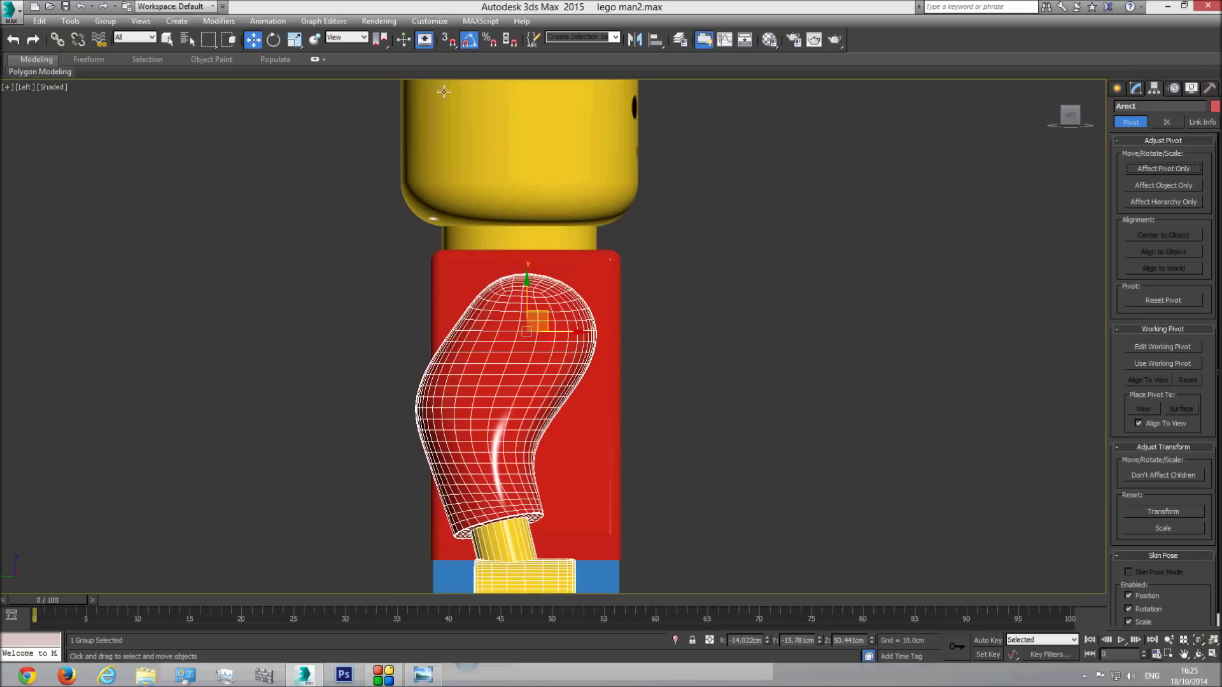
click(273, 40)
drag(592, 325, 574, 281)
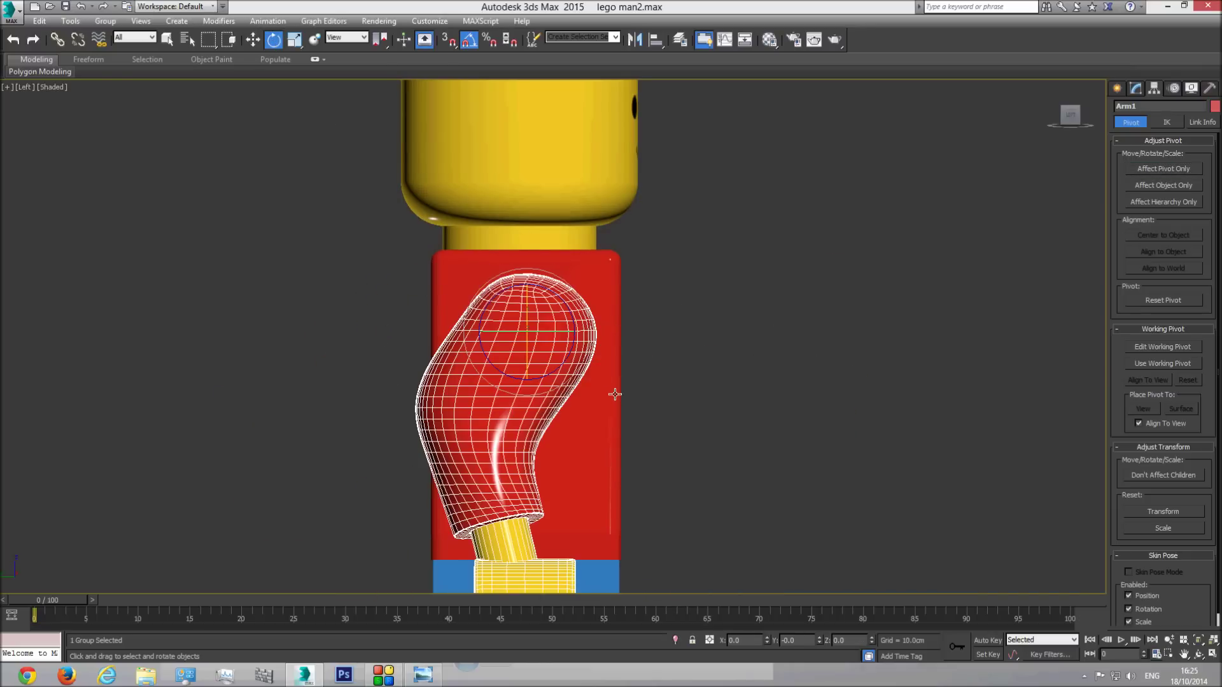
Shift Arm1's pivot about 4.8 cm inward in the front view to where the shoulder meets the torso, and finish pivot editing
key(f)
scroll(385, 316, up, 5)
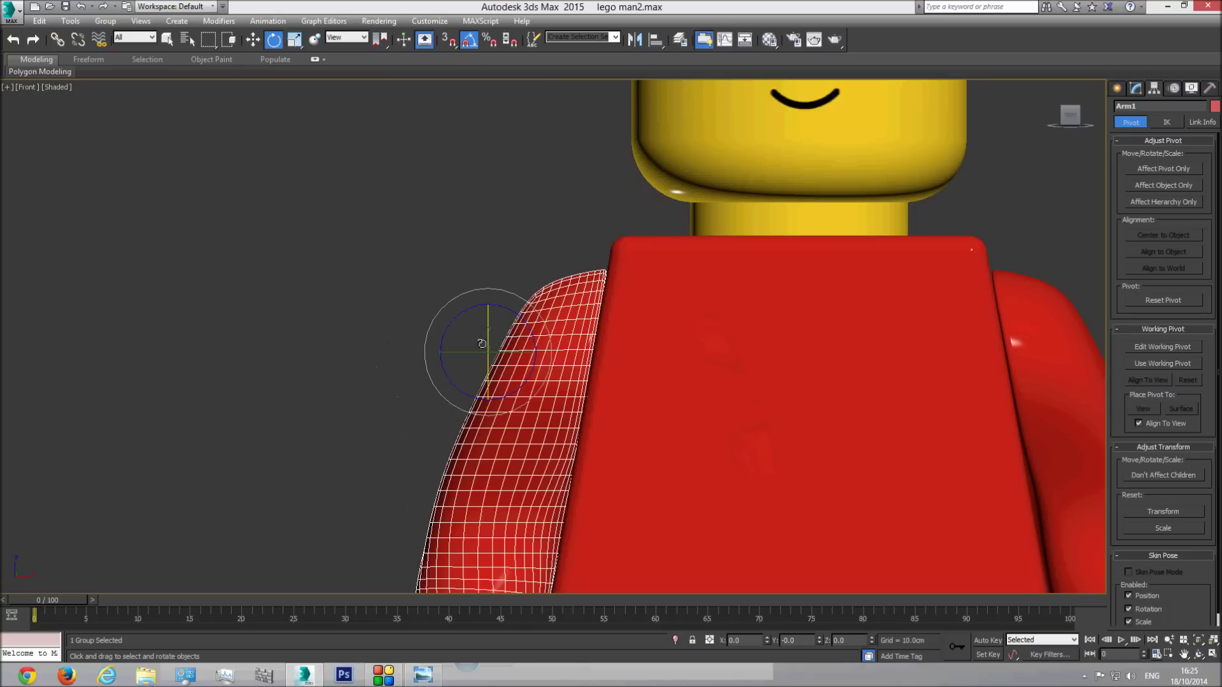
click(1150, 171)
click(254, 39)
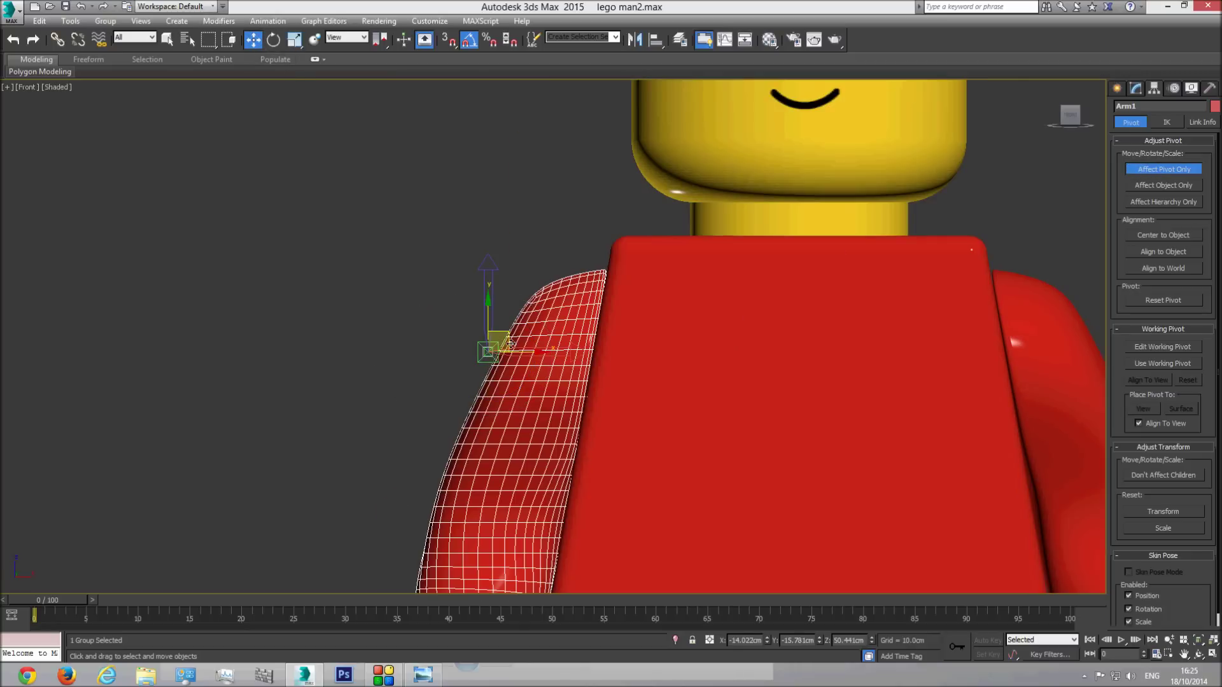
drag(526, 352, 629, 351)
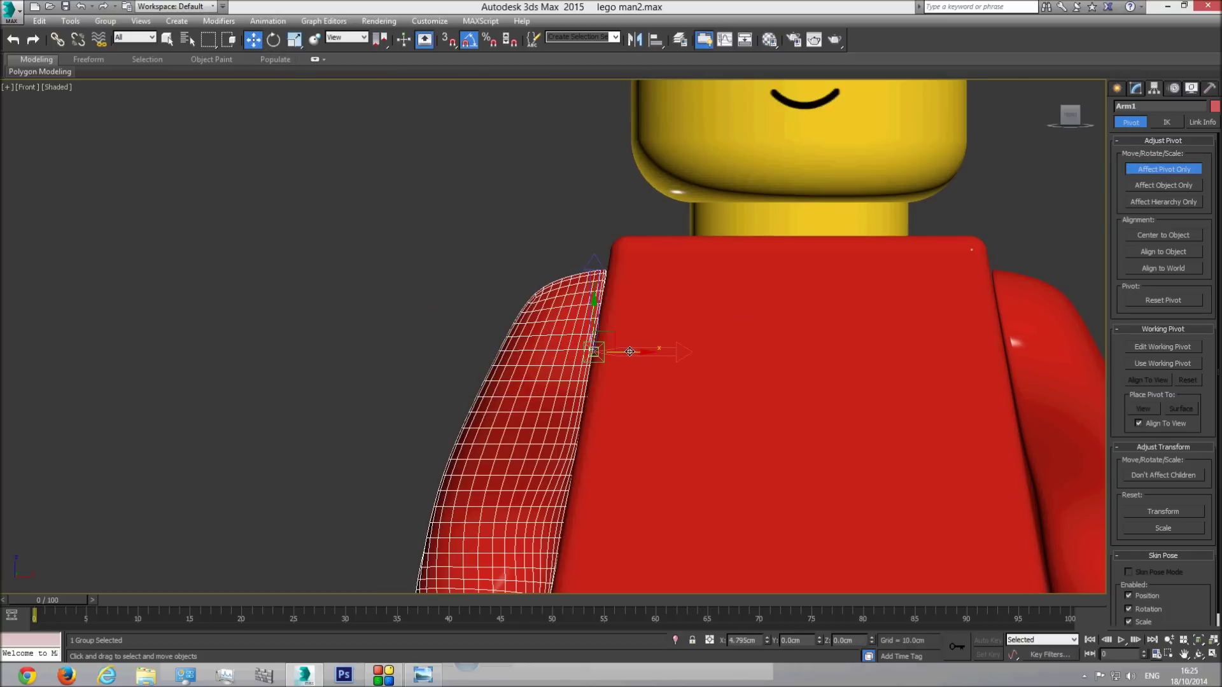
key(F3)
key(F3)
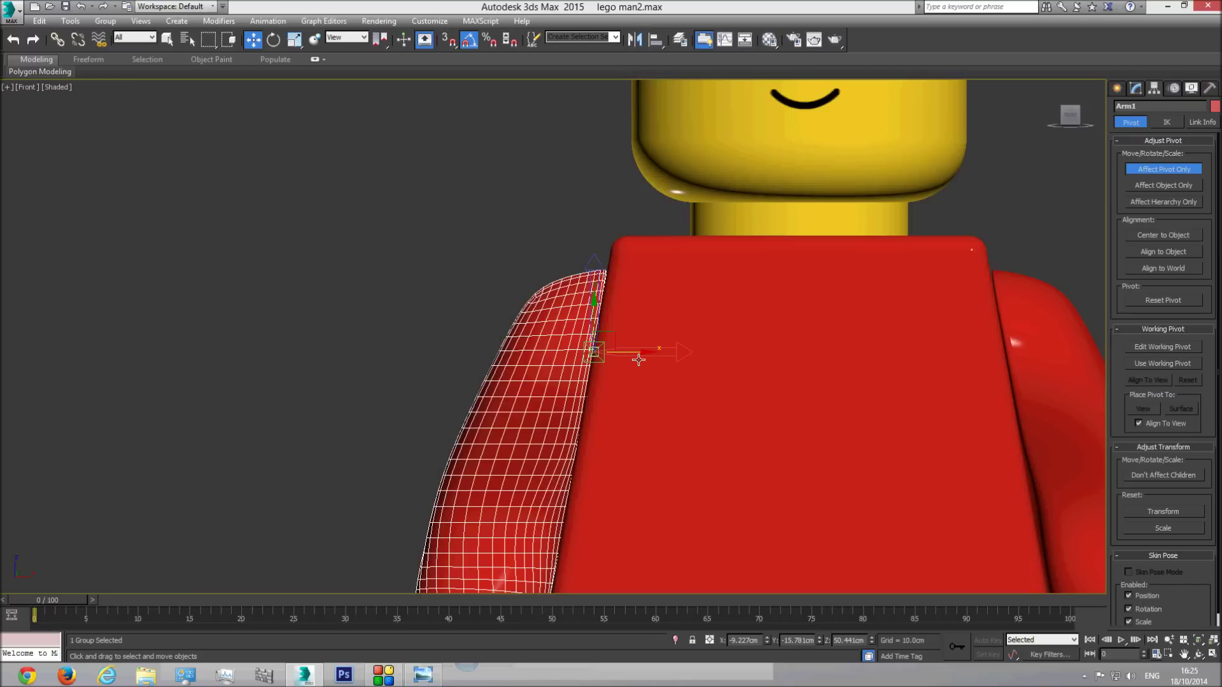
key(l)
scroll(552, 368, up, 4)
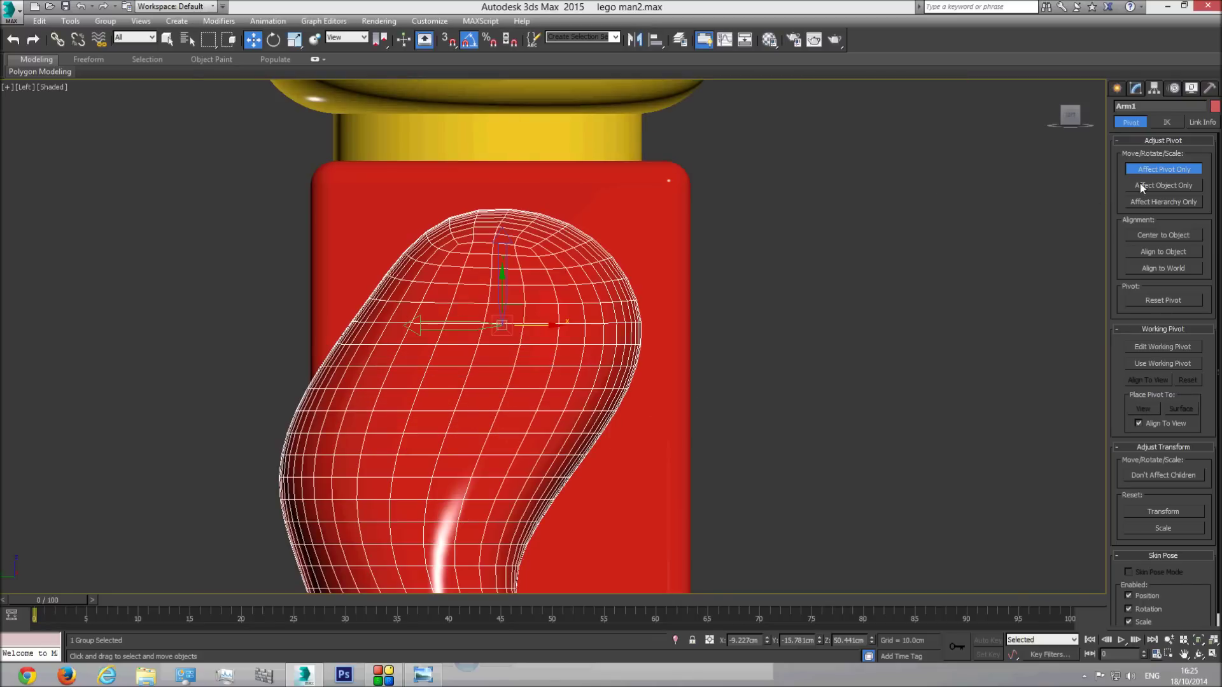
click(1155, 169)
Try rotating Arm1 about its shoulder pivot in the left and perspective views and undo the rotation
key(e)
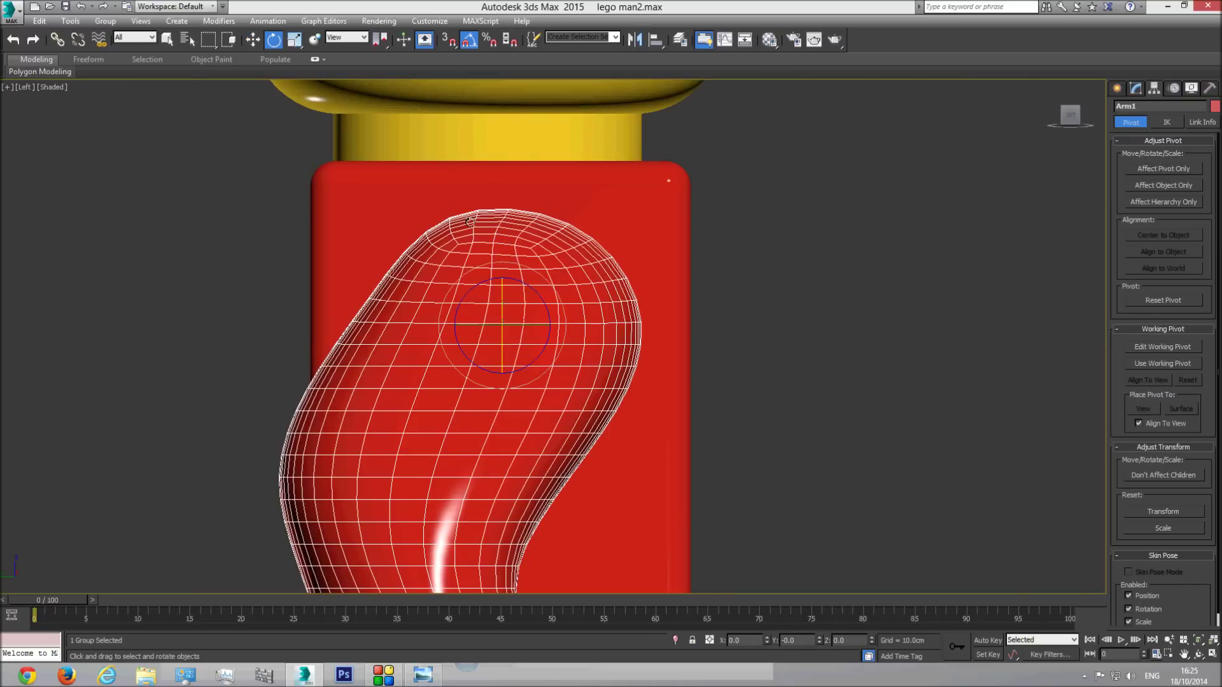
mouse_move(568, 334)
mouse_down()
mouse_move(585, 274)
mouse_move(562, 321)
mouse_up()
key(p)
click(1199, 641)
click(1199, 654)
key(F3)
drag(503, 377, 455, 388)
key(F3)
scroll(534, 390, down, 5)
drag(548, 393, 493, 388)
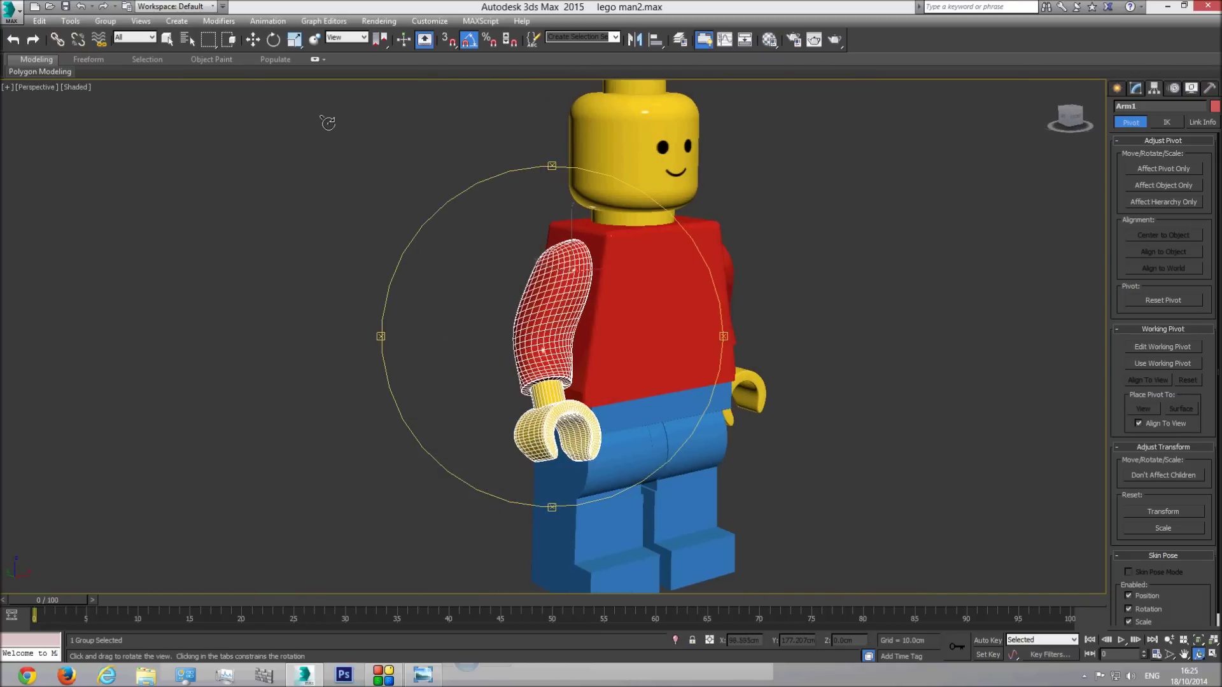
click(274, 40)
drag(599, 262, 584, 232)
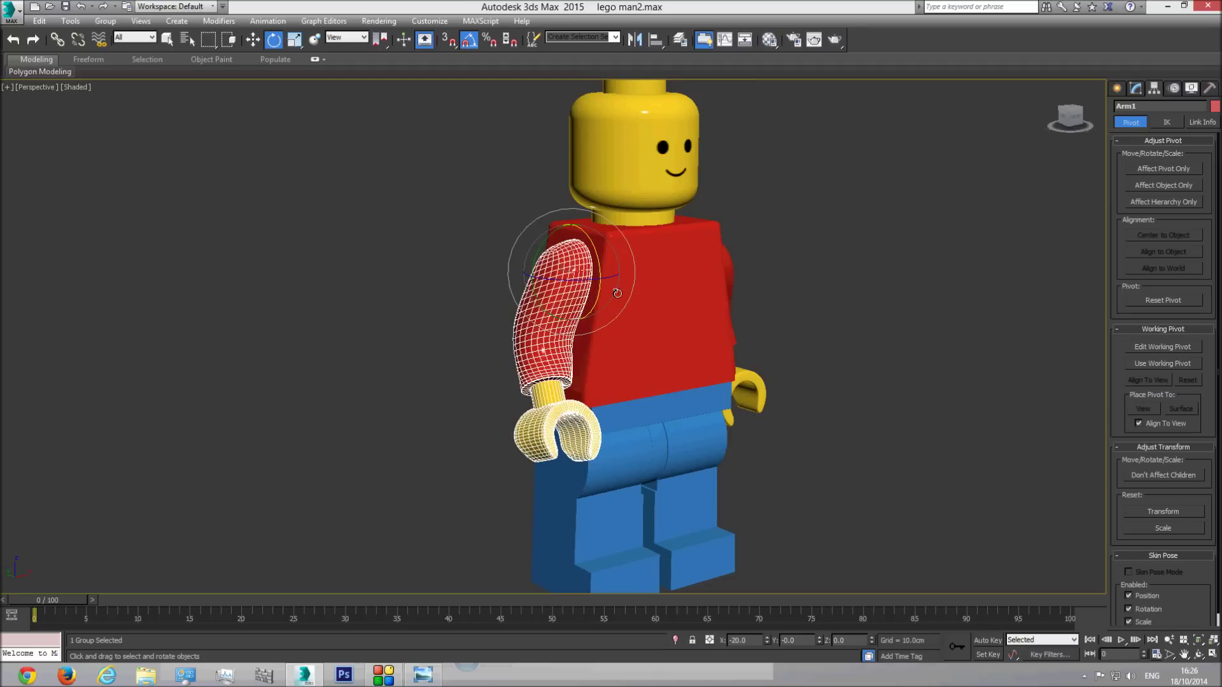
key(ctrl+z)
right_click(804, 254)
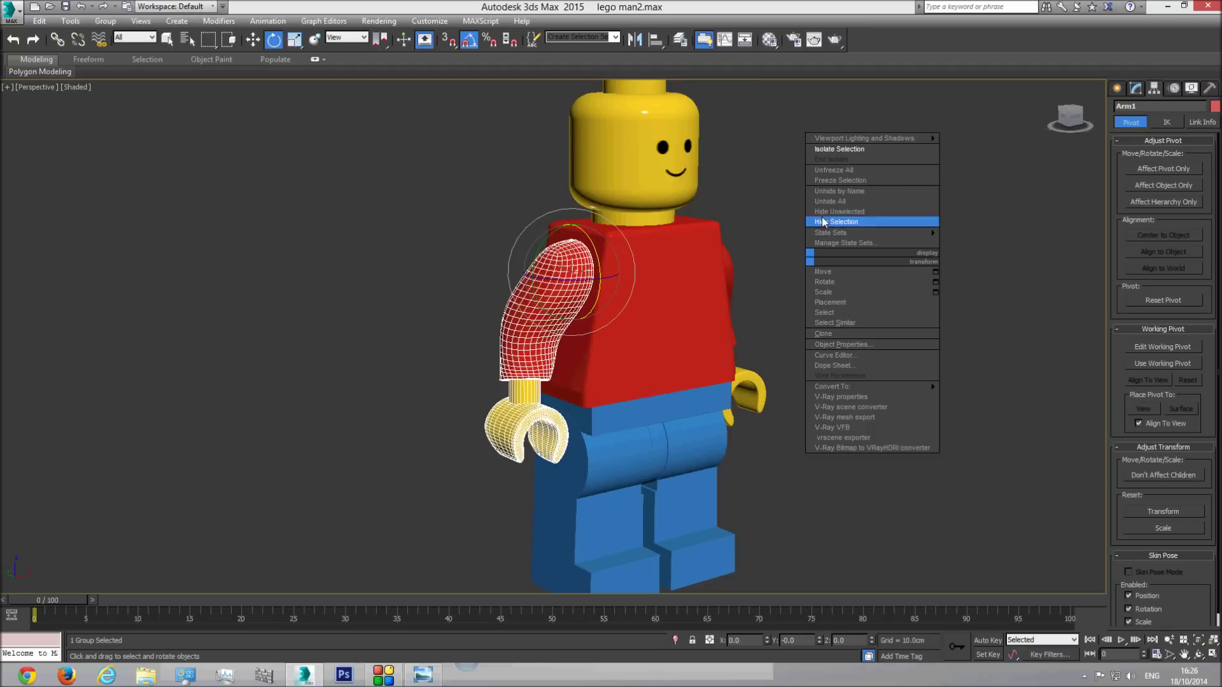
click(771, 154)
Try rotating the Right Leg about its hip pivot in the wireframe left view and undo the rotation
click(581, 460)
key(l)
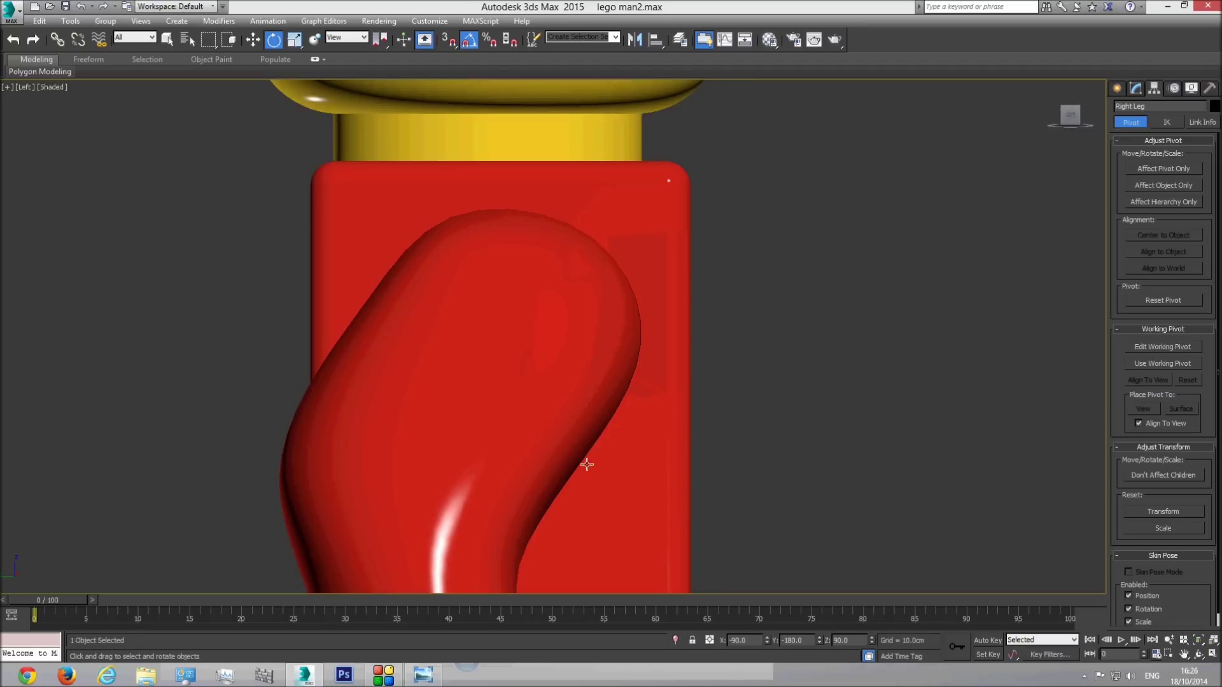
key(F3)
scroll(598, 476, down, 3)
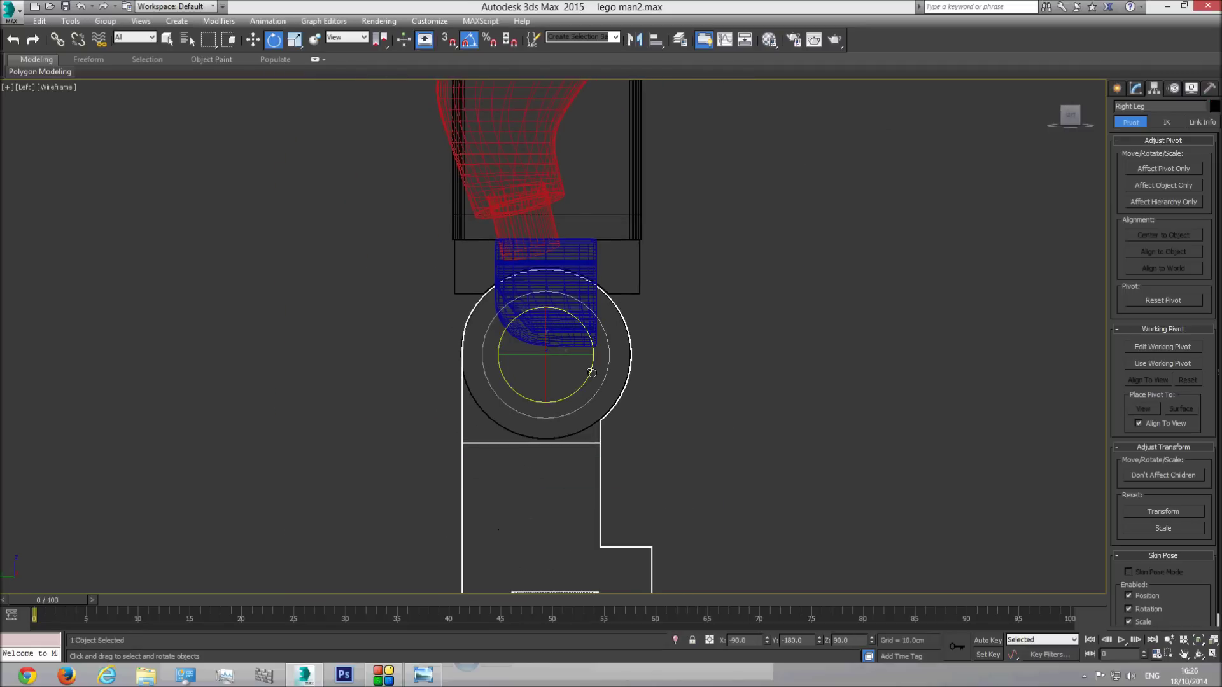
scroll(587, 375, up, 5)
scroll(564, 364, down, 5)
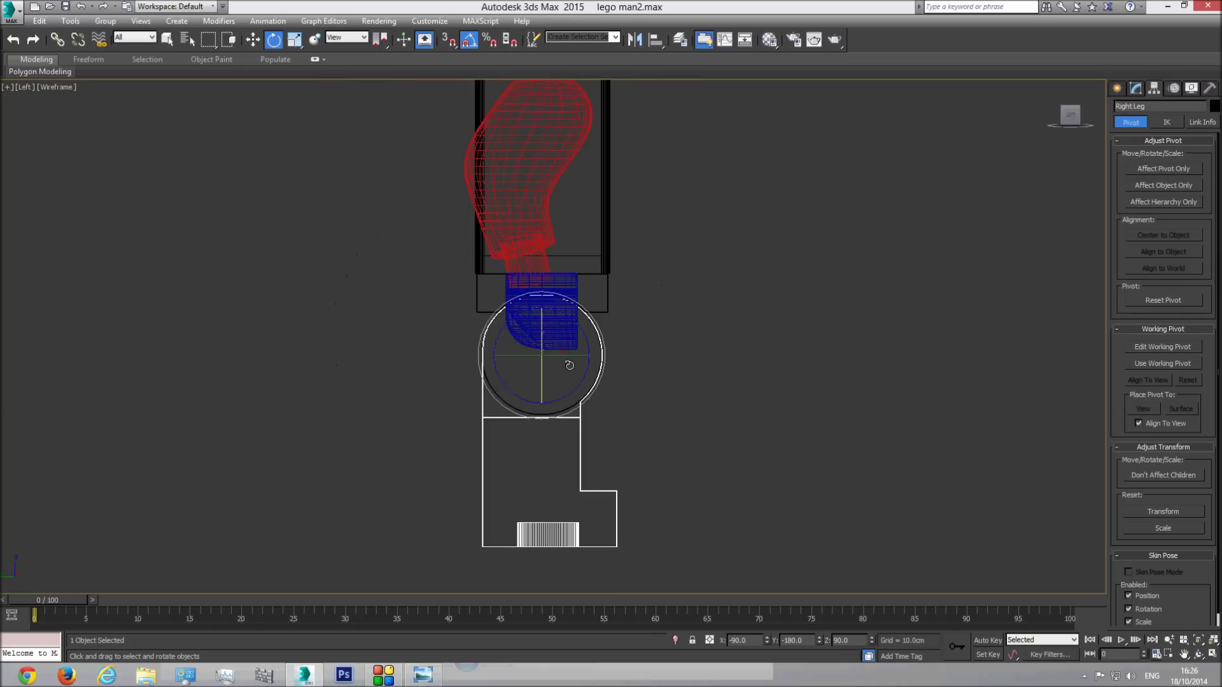
scroll(583, 372, up, 2)
scroll(584, 372, up, 3)
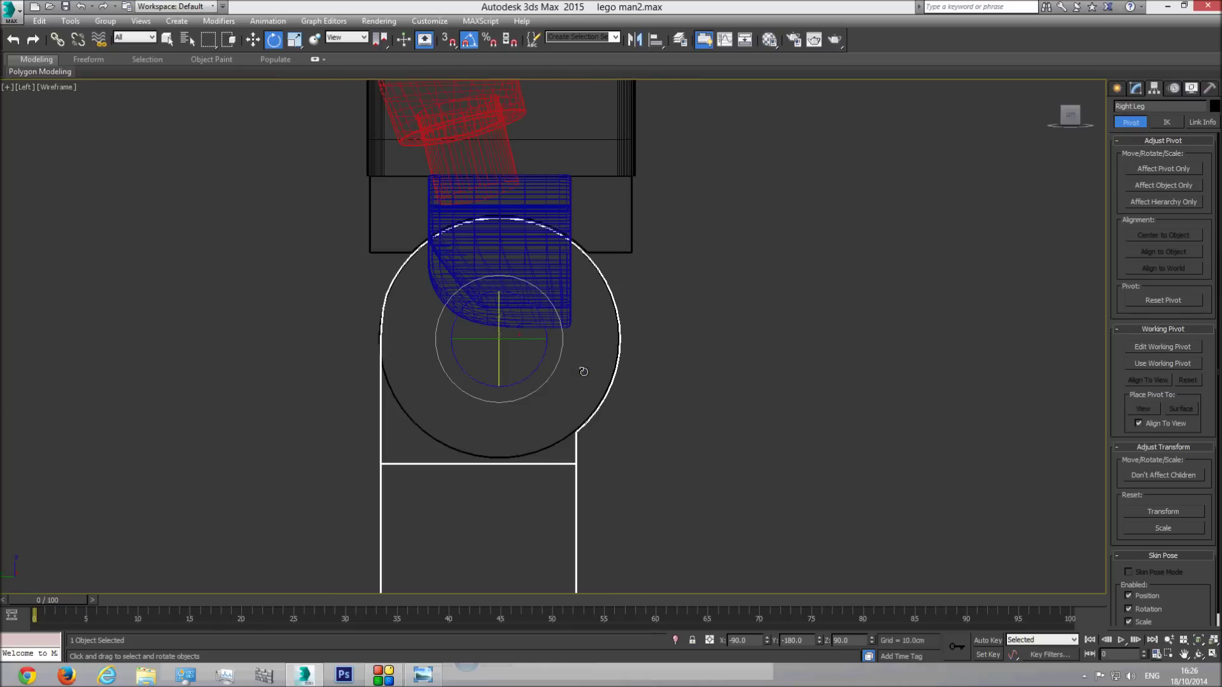
drag(558, 351, 565, 314)
drag(560, 315, 548, 267)
key(ctrl+z)
Try rotating the Left Leg about its hip pivot in the wireframe left view and undo the rotation
click(546, 448)
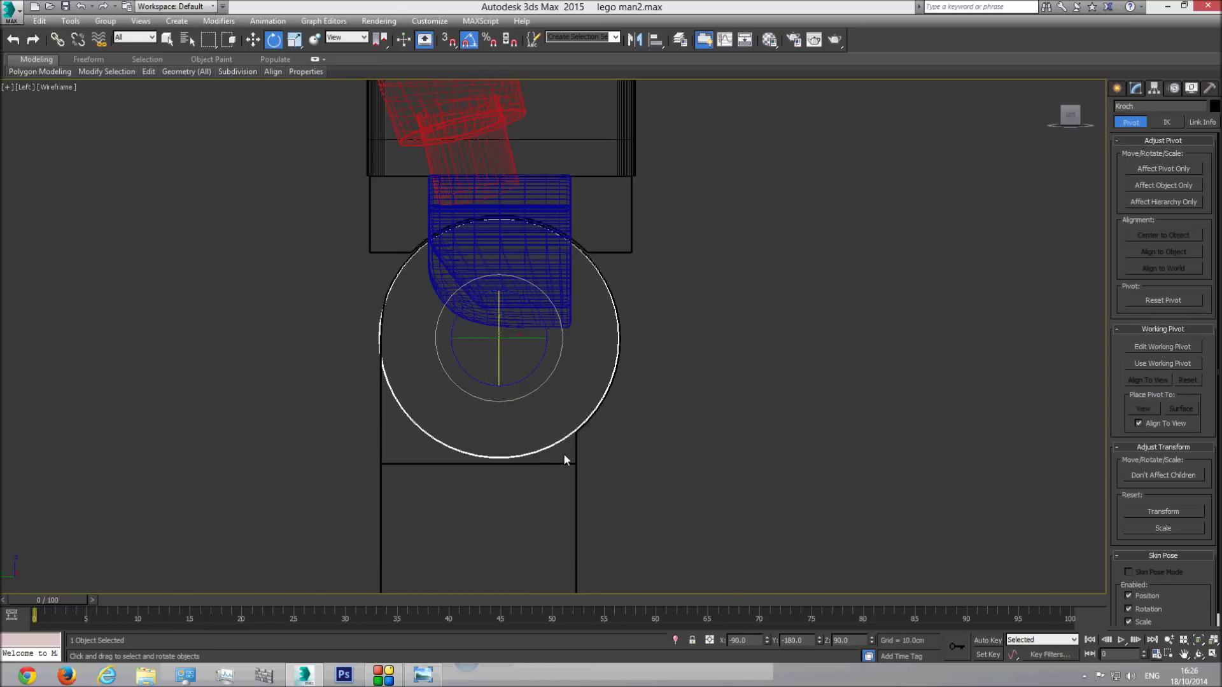
key(p)
middle_drag(546, 459, 442, 477)
click(444, 477)
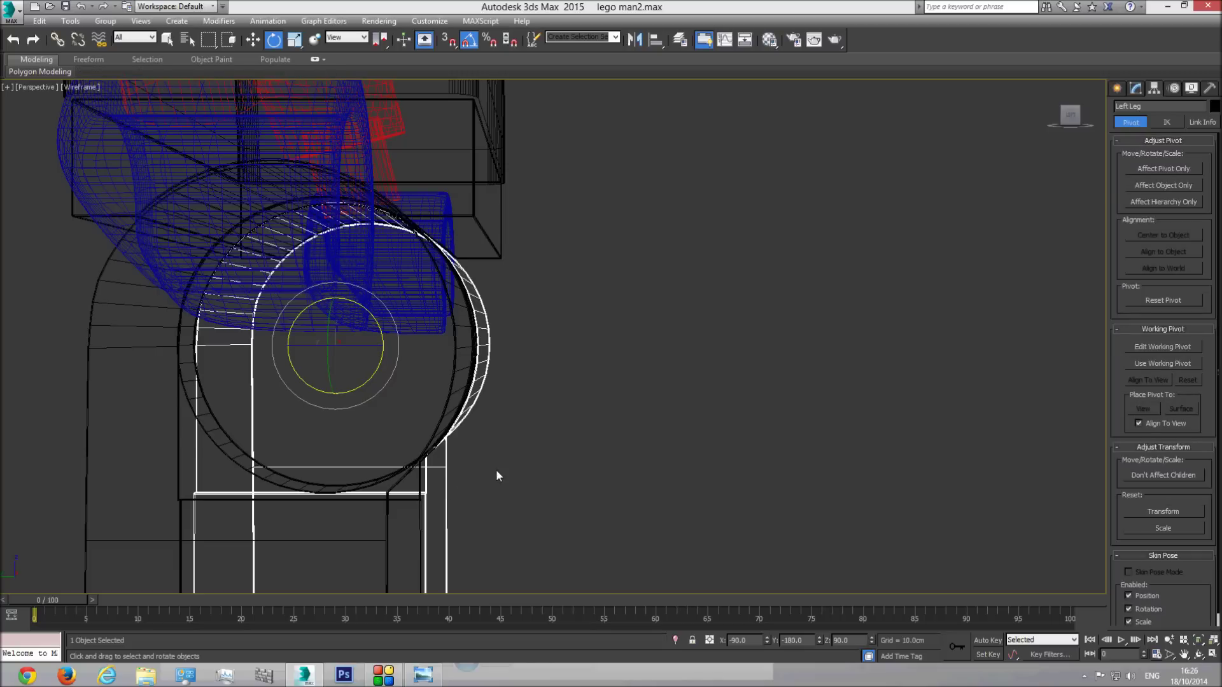
key(l)
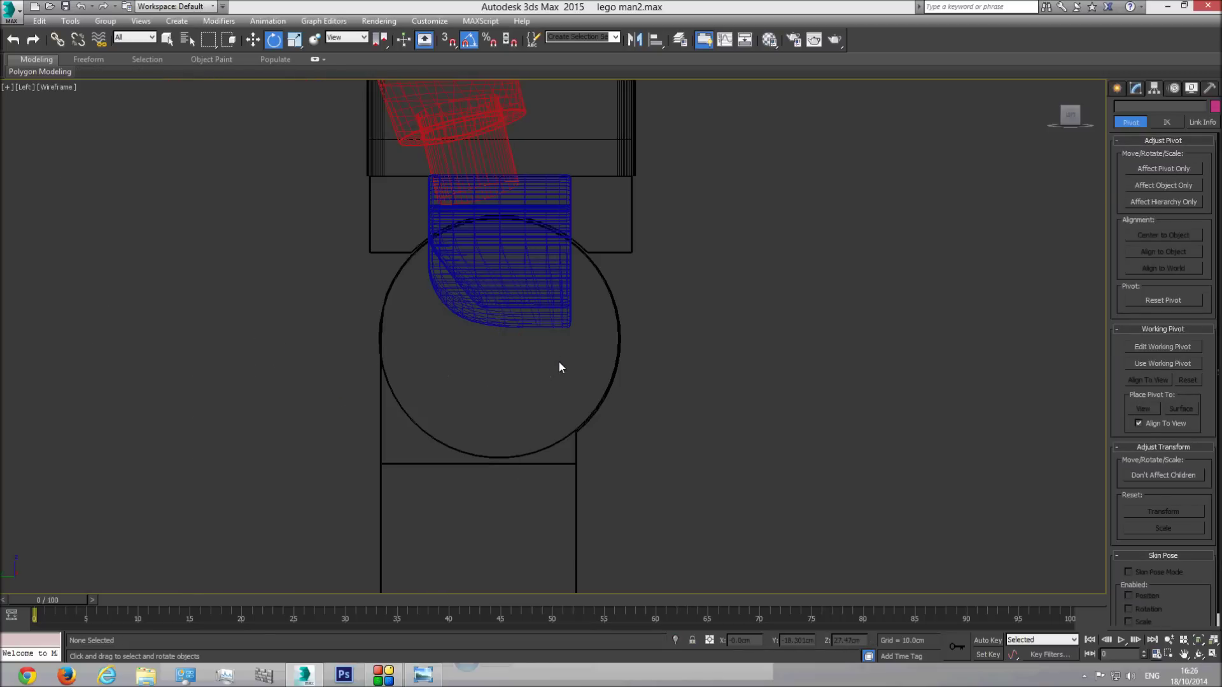
drag(555, 355, 554, 397)
key(ctrl+z)
Move only the Arm002 group's pivot up to the shoulder centre in the right view, about Y -15.2 cm, Z 50.5 cm
key(p)
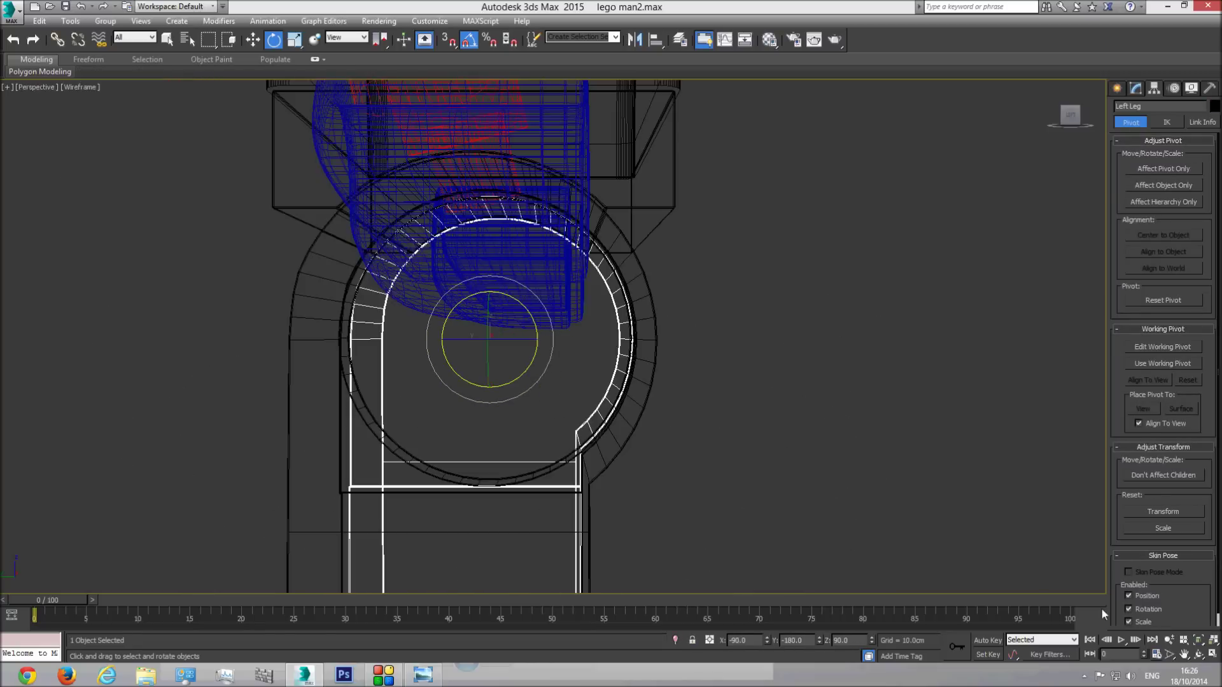
click(1199, 640)
click(1199, 654)
key(F3)
drag(649, 363, 543, 360)
scroll(558, 370, down, 5)
key(e)
click(554, 250)
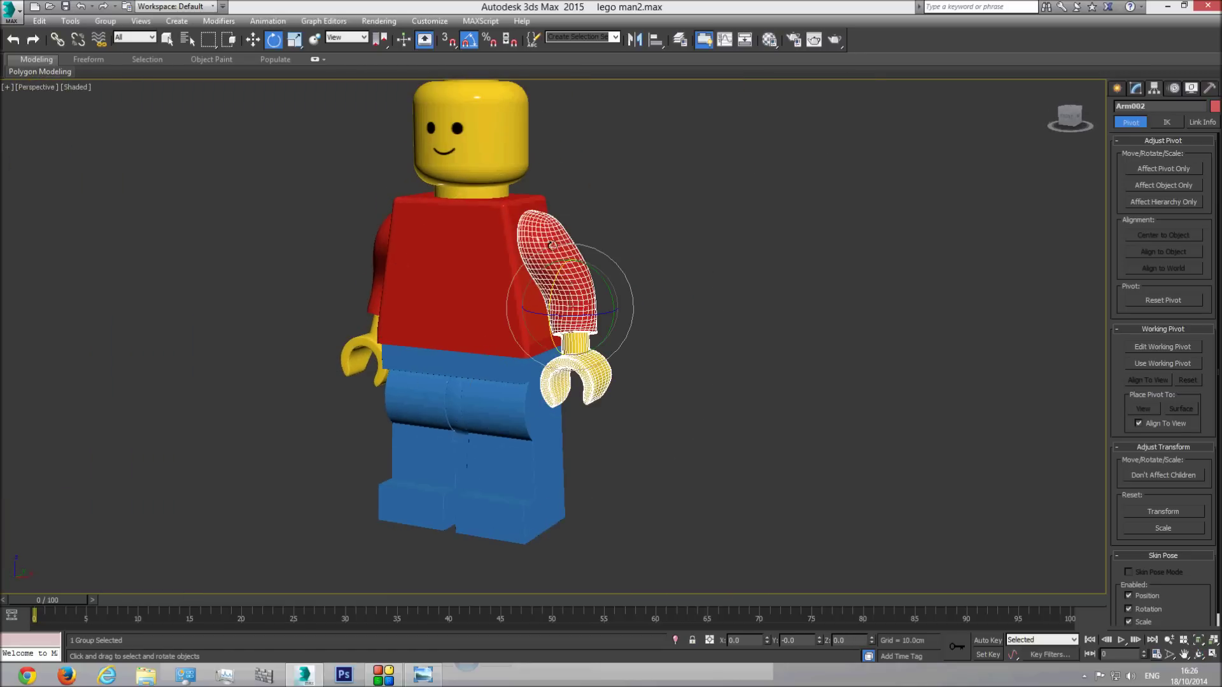
click(1080, 123)
click(37, 88)
click(78, 233)
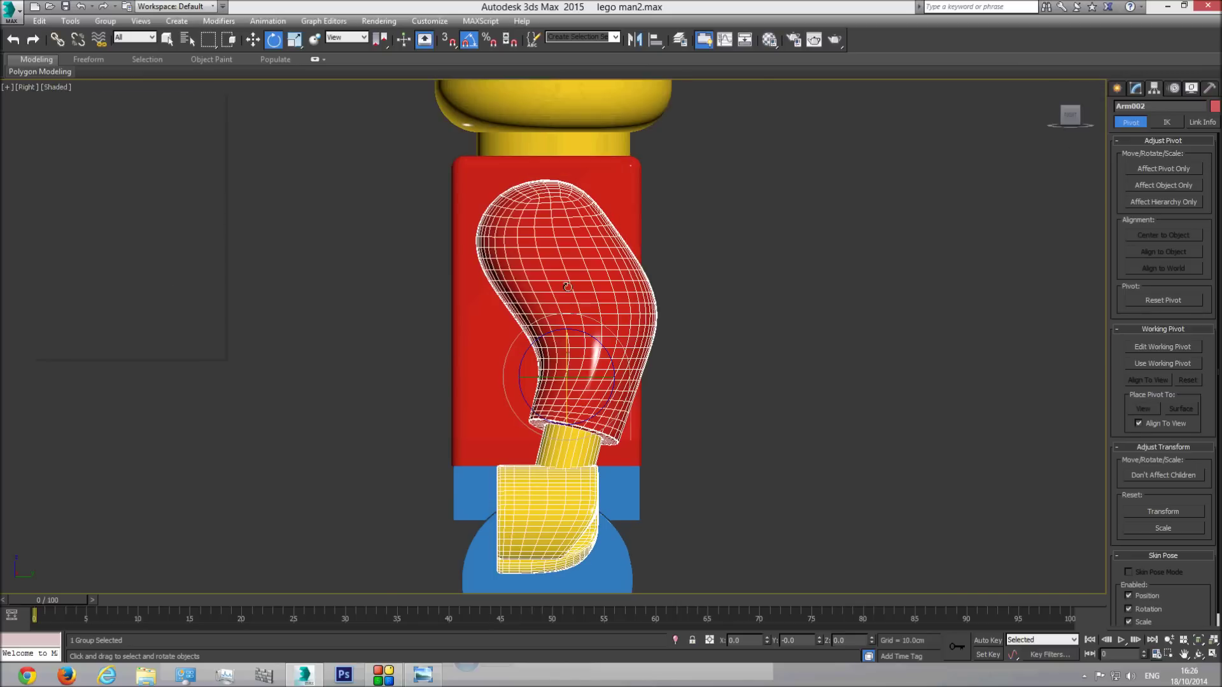
click(1165, 169)
click(253, 44)
key(F3)
drag(580, 362, 575, 221)
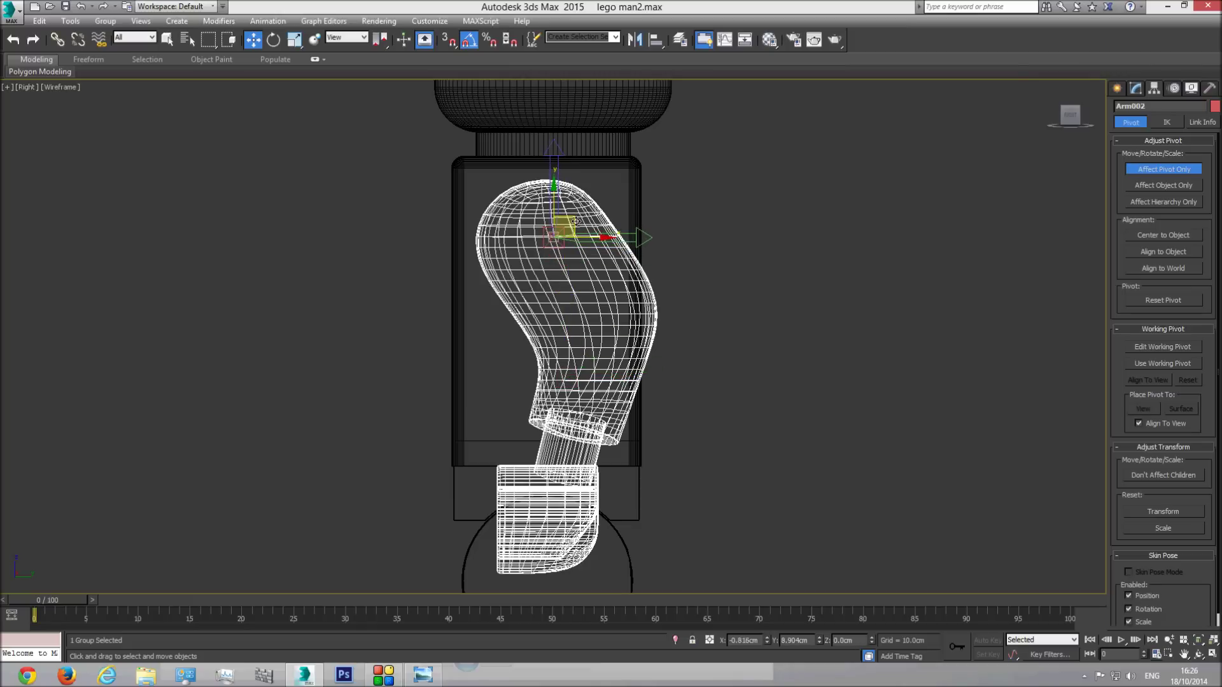
key(F3)
click(1152, 169)
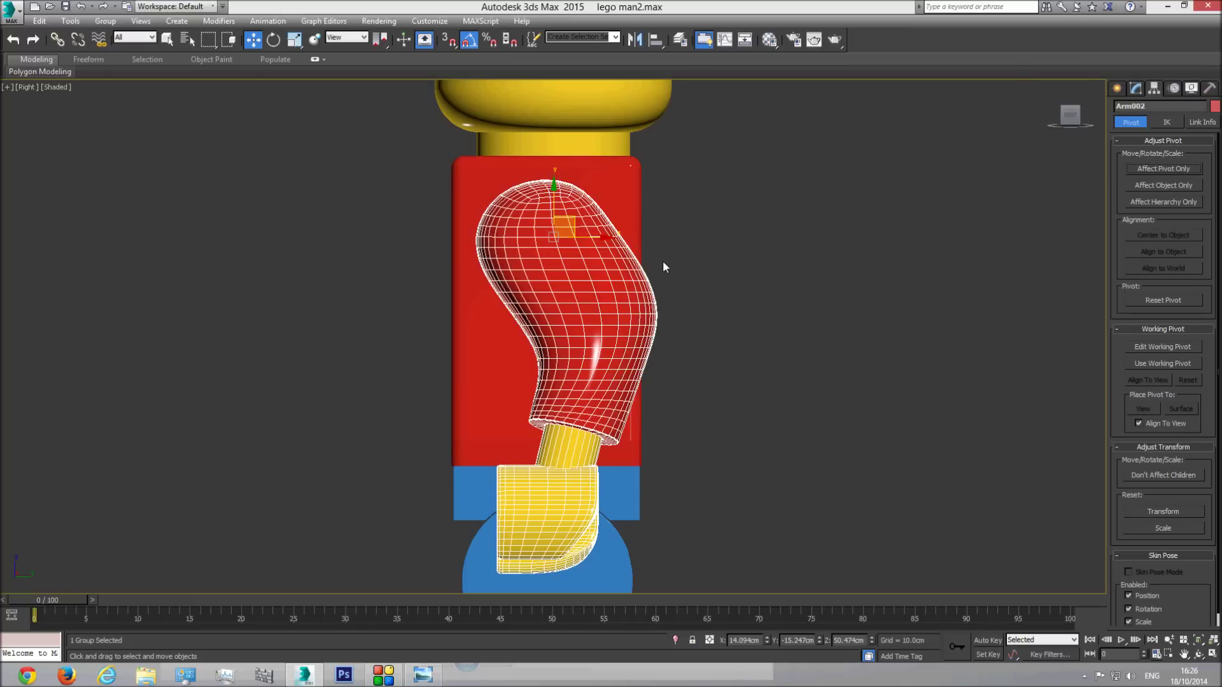
Shift Arm002's pivot about 4.8 cm inward in the front view to where the shoulder meets the torso, and finish pivot editing
key(f)
middle_drag(887, 303, 656, 303)
click(1170, 168)
drag(898, 318, 793, 323)
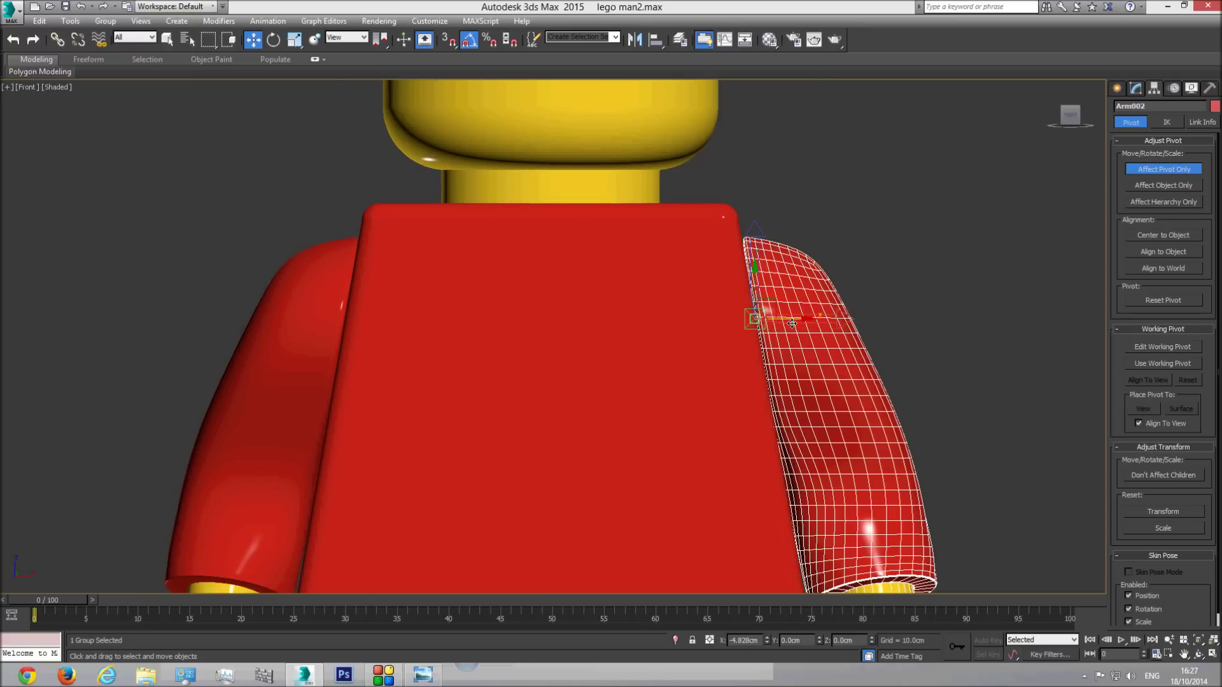
click(1143, 169)
Try rotating Arm002 about its shoulder pivot in a close-up perspective view and undo the rotations
click(273, 40)
key(p)
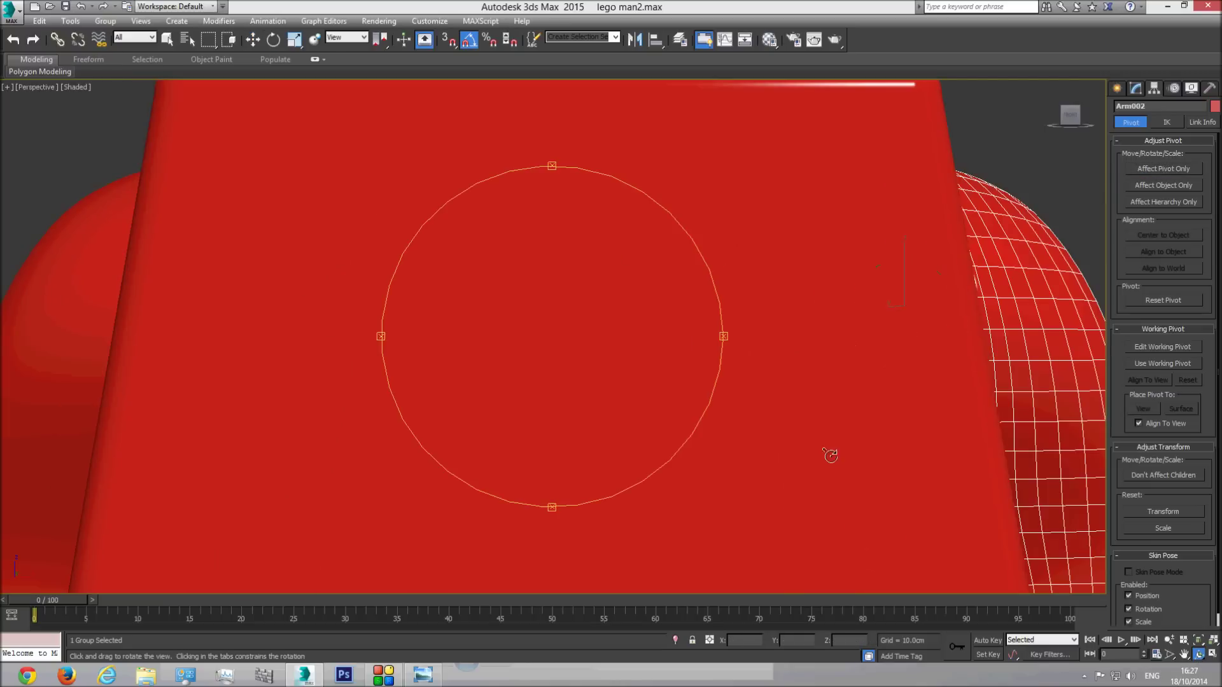
click(1197, 657)
scroll(458, 344, down, 6)
click(273, 39)
mouse_move(717, 321)
mouse_down()
mouse_move(686, 342)
mouse_move(698, 319)
mouse_up()
scroll(698, 320, up, 4)
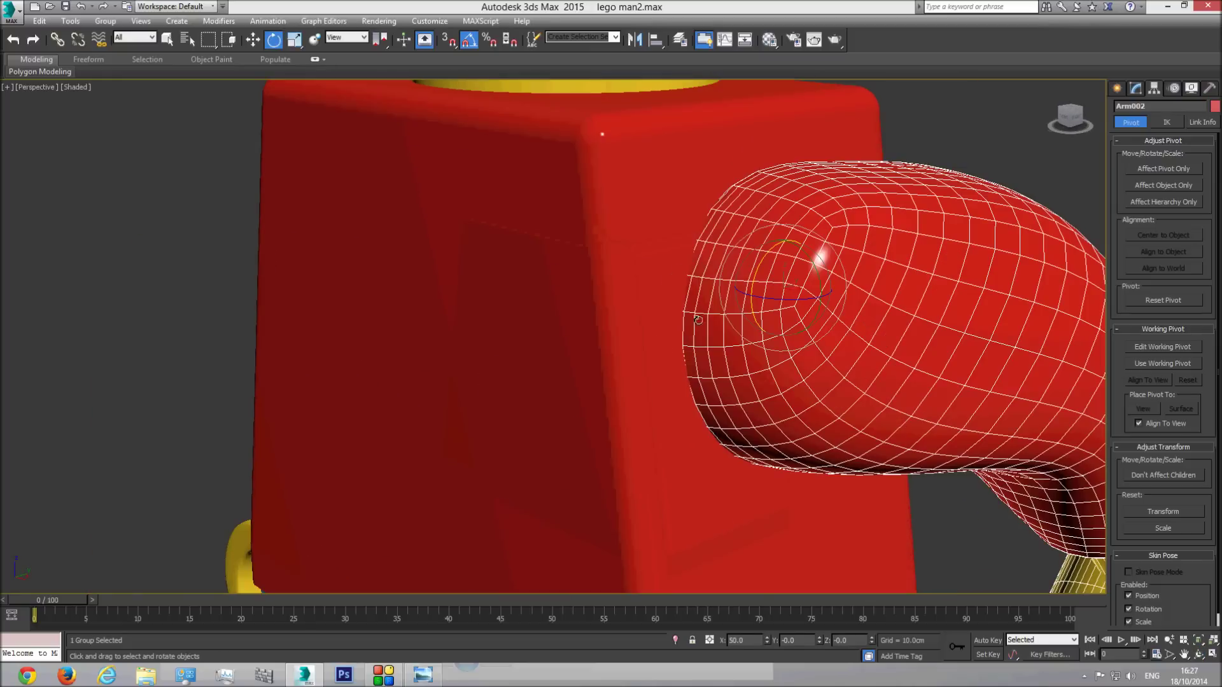
key(ctrl+z)
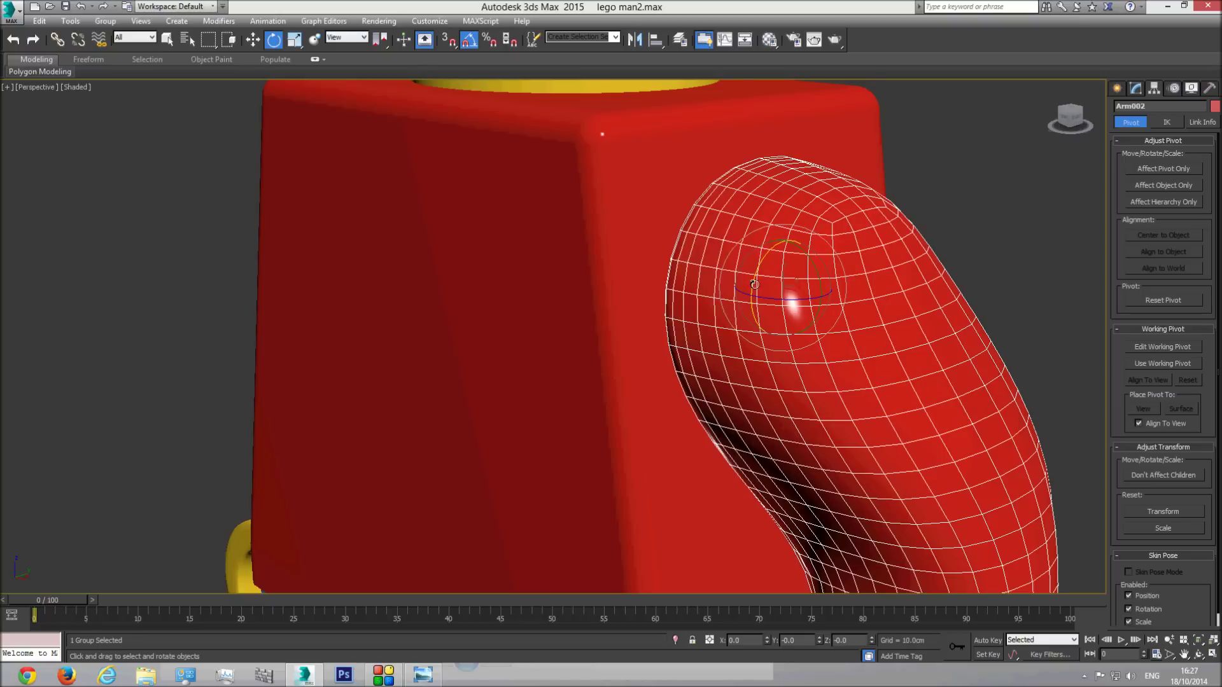
mouse_move(753, 281)
mouse_down()
mouse_move(754, 335)
mouse_move(750, 299)
mouse_up()
key(ctrl+z)
Try swinging Arm002 by -80° about the X axis in the front view and undo the rotation
key(f)
drag(755, 294, 761, 327)
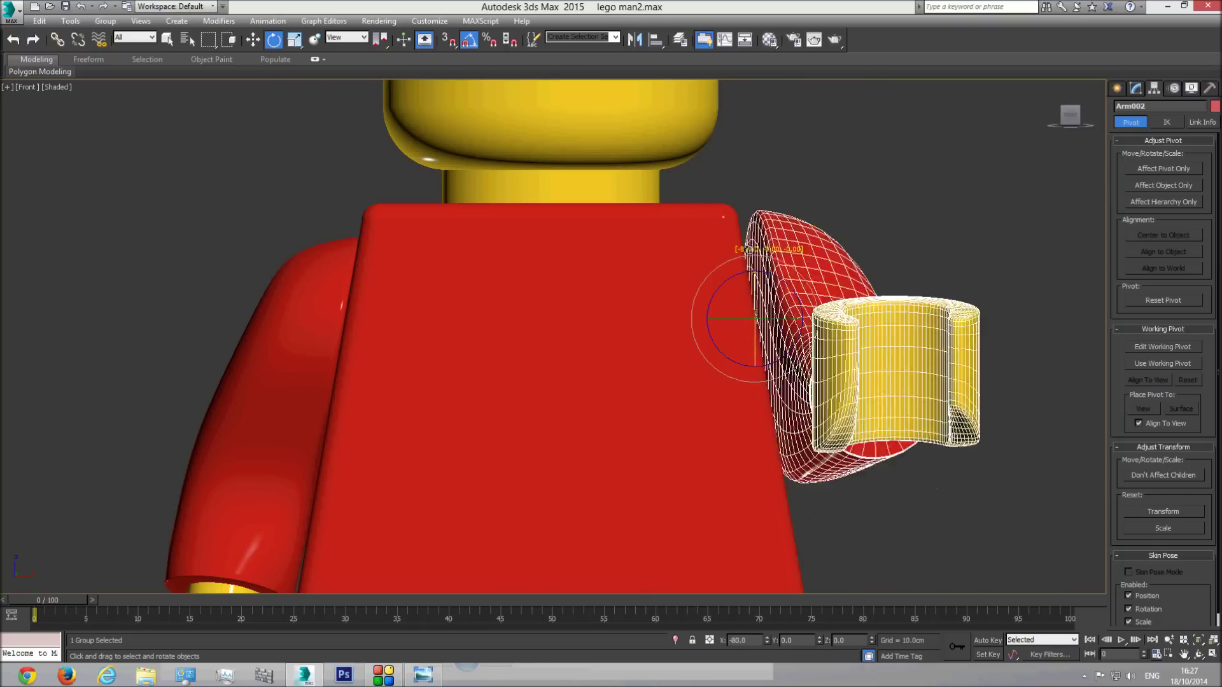
key(ctrl+z)
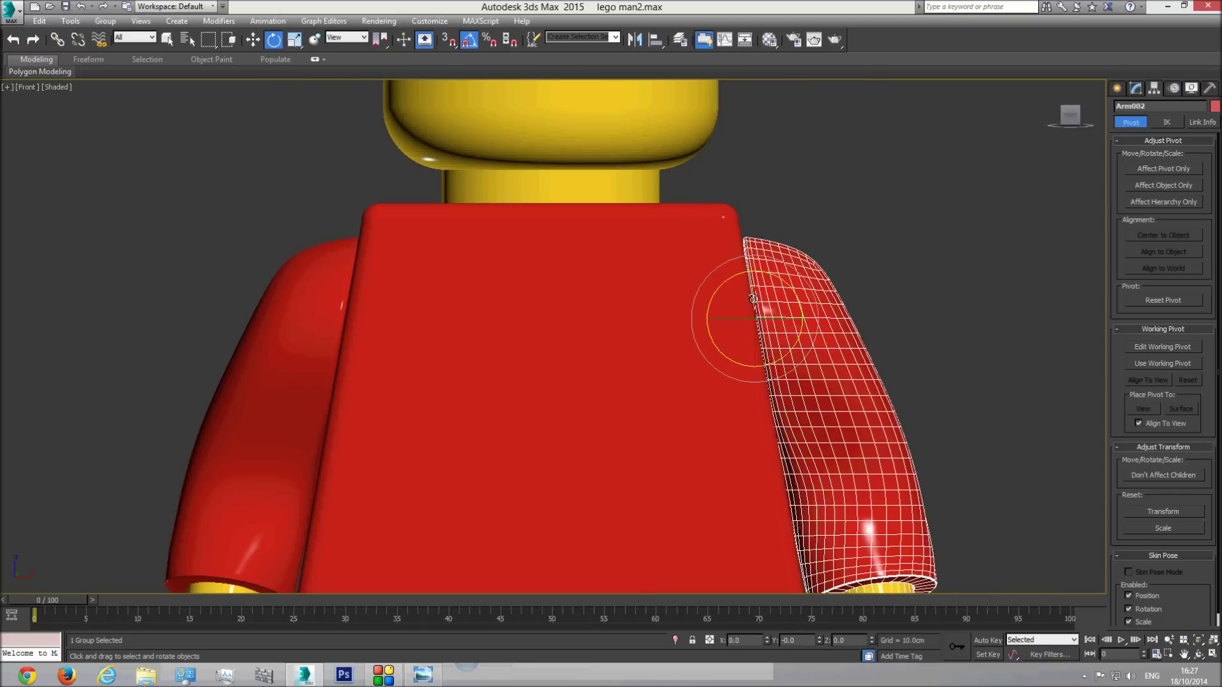
Switch the reference coordinate system to Local, tilt only Arm002's pivot to match the torso's sloped side, and finish pivot editing
click(351, 40)
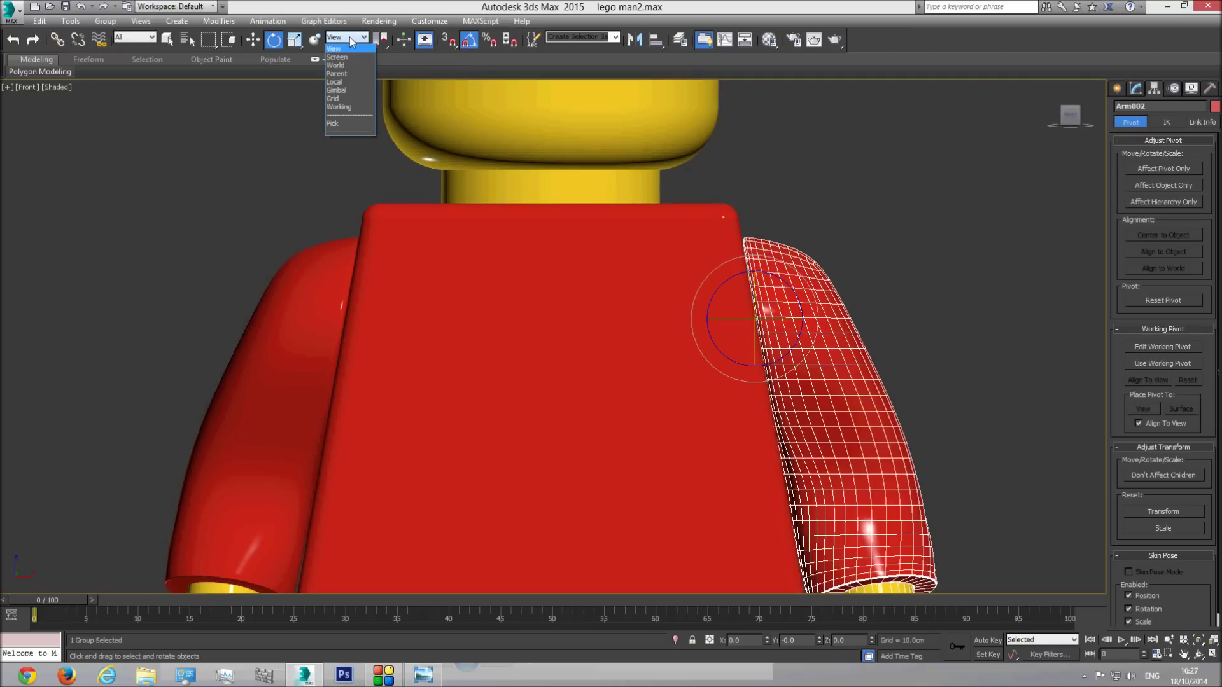
click(337, 82)
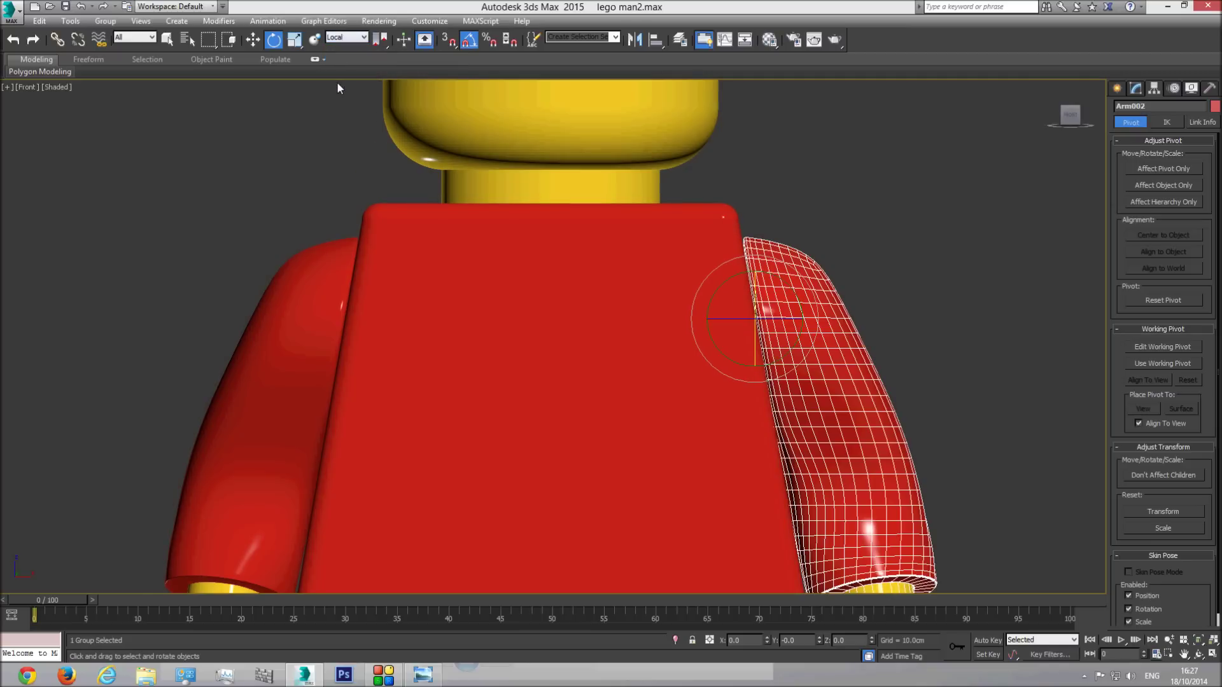
click(1173, 171)
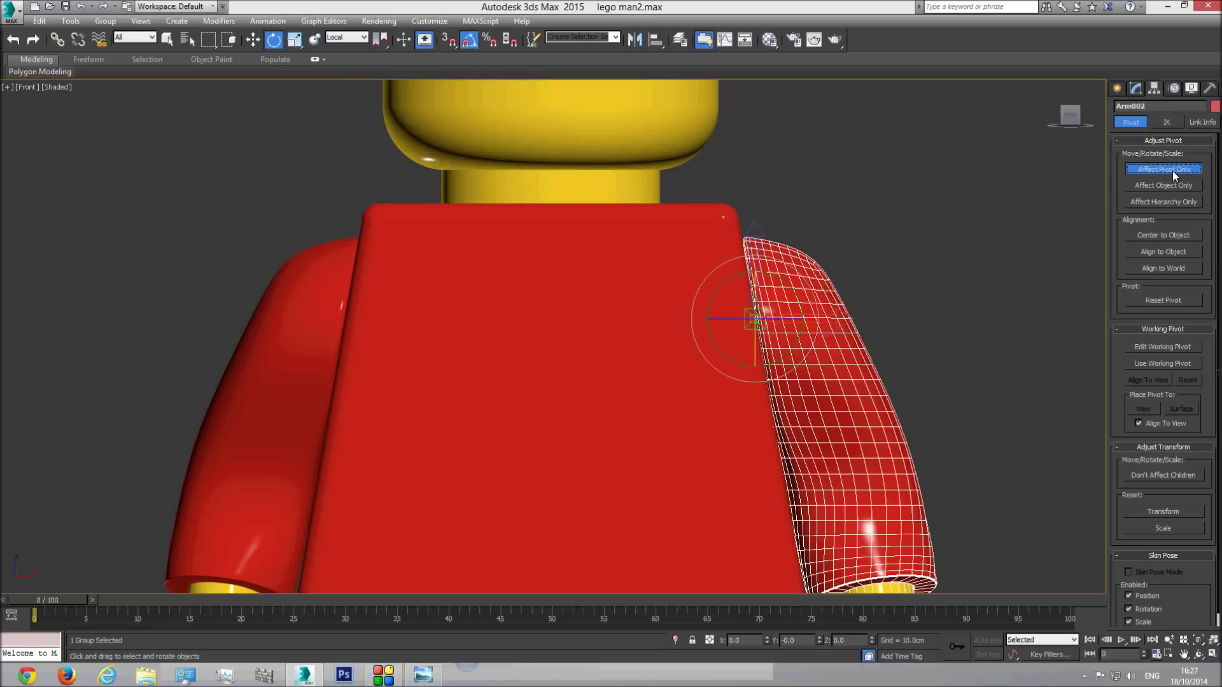
drag(819, 316, 820, 310)
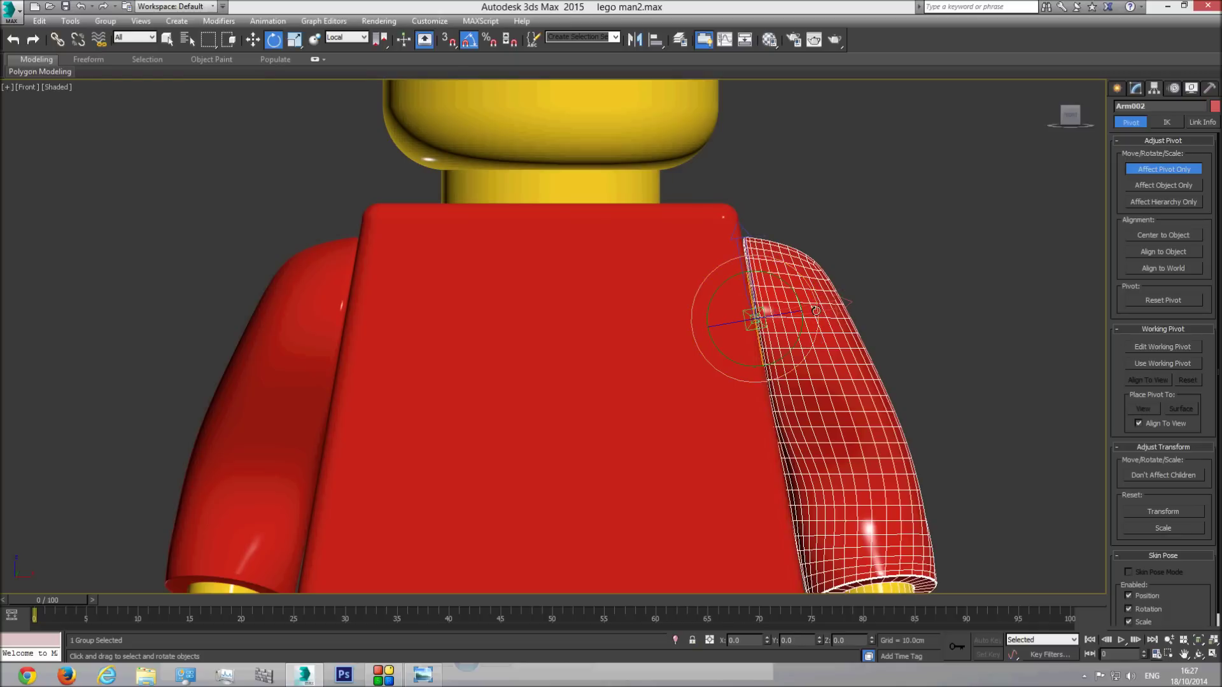
scroll(822, 309, up, 3)
scroll(756, 313, down, 3)
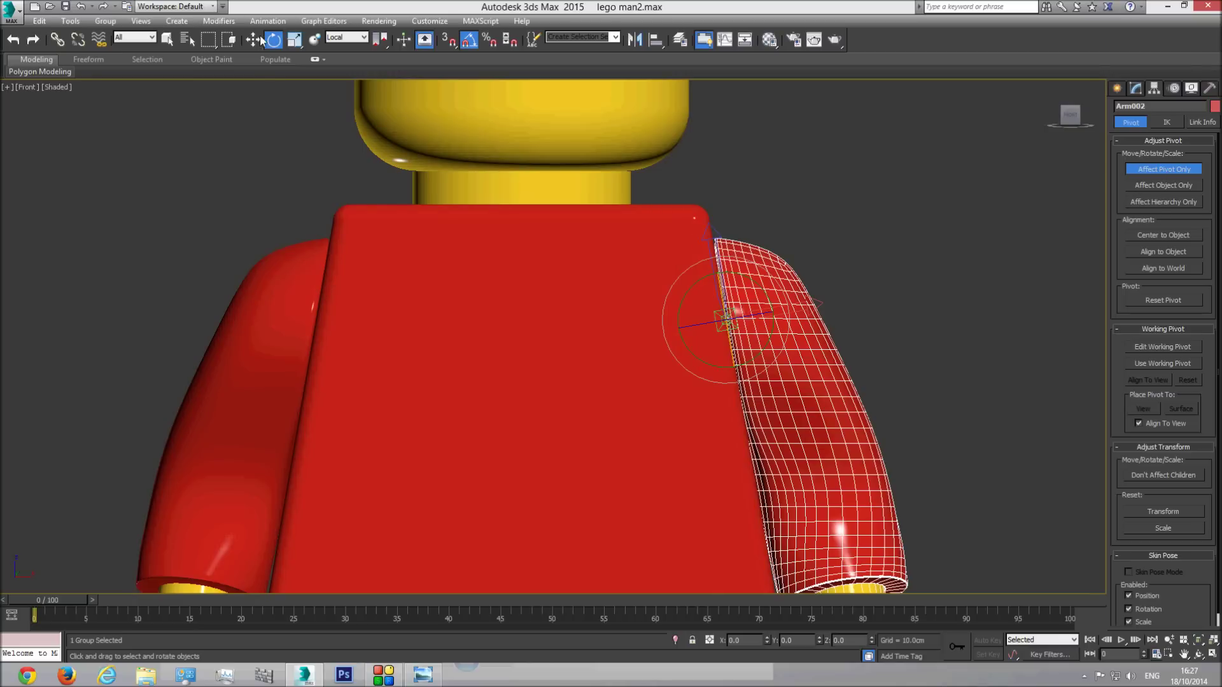
click(1178, 170)
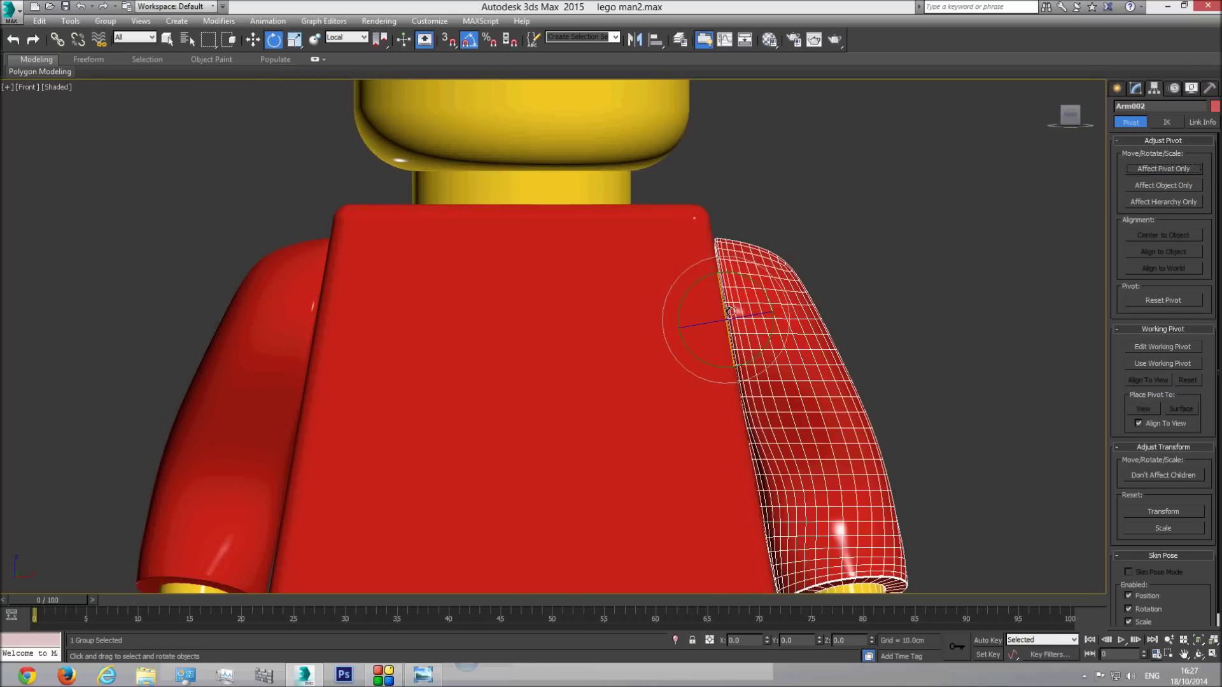
Try swinging Arm002 by 30° about its tilted local X axis, test it again in the perspective view, and undo the rotations
mouse_move(722, 296)
mouse_down()
mouse_move(706, 343)
mouse_move(697, 323)
mouse_move(727, 249)
mouse_move(730, 318)
mouse_up()
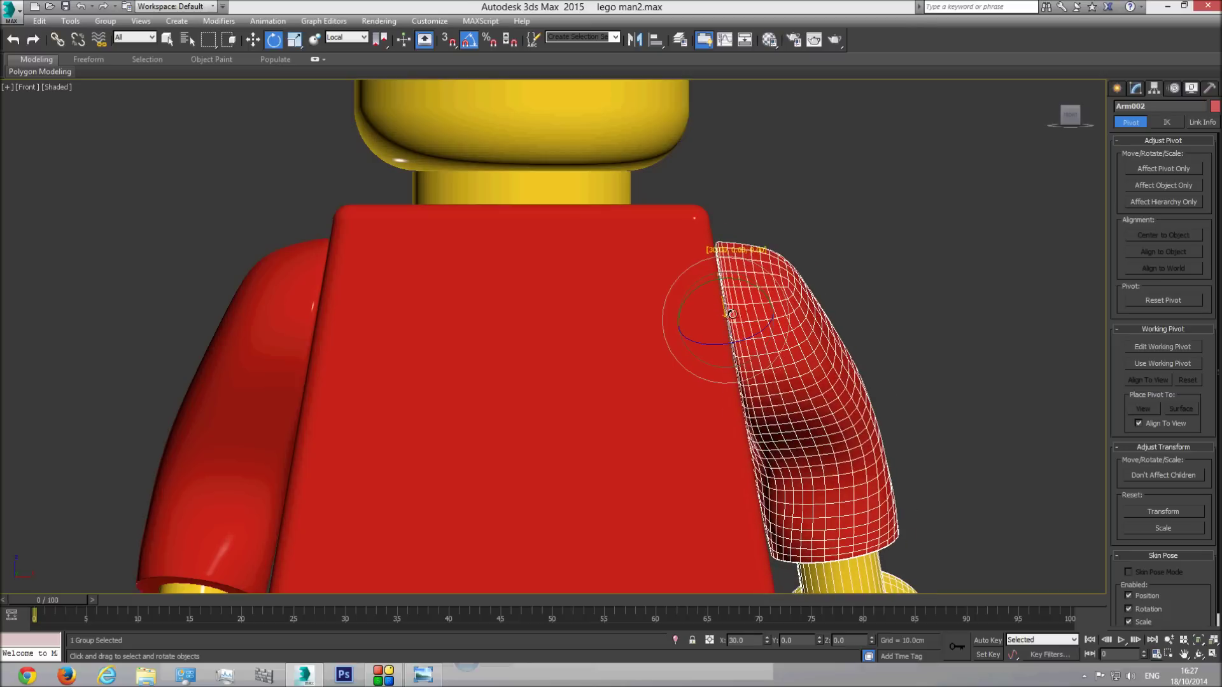
key(p)
click(1199, 656)
scroll(497, 373, down, 5)
drag(531, 366, 532, 398)
key(ctrl+z)
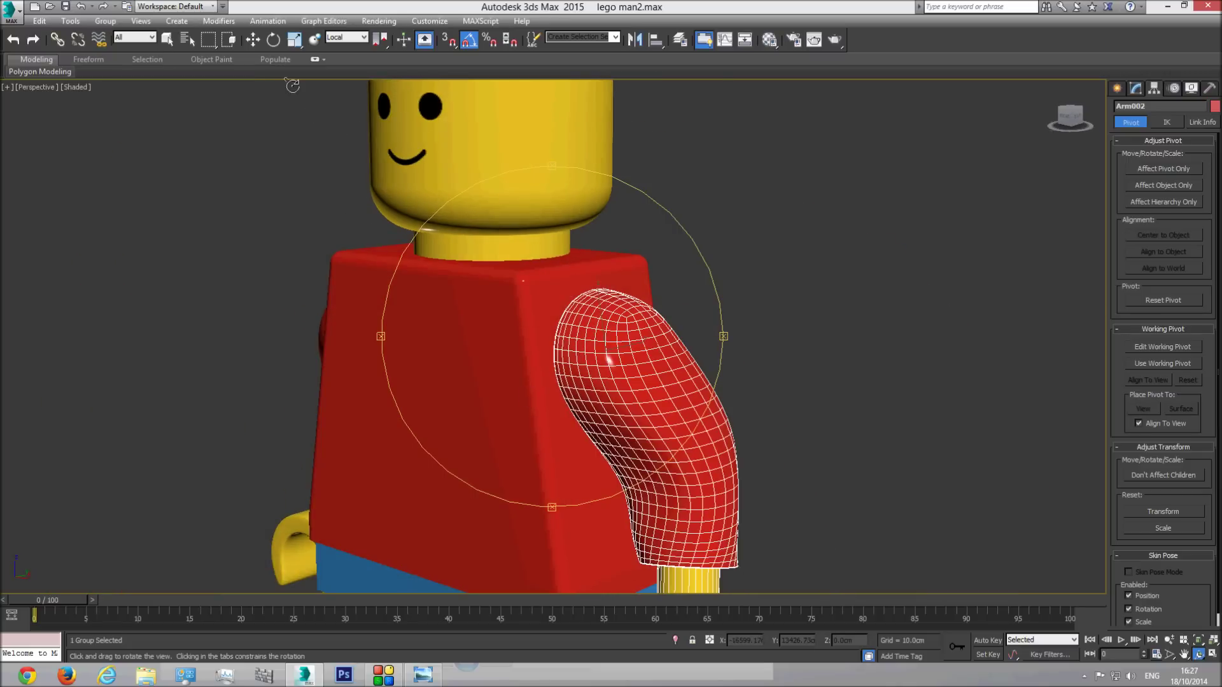
click(273, 40)
drag(583, 380, 601, 331)
key(ctrl+z)
Inspect the whole LEGO man in the perspective view from a front three-quarter angle and deselect Arm002
middle_drag(807, 375, 813, 380)
scroll(814, 380, down, 8)
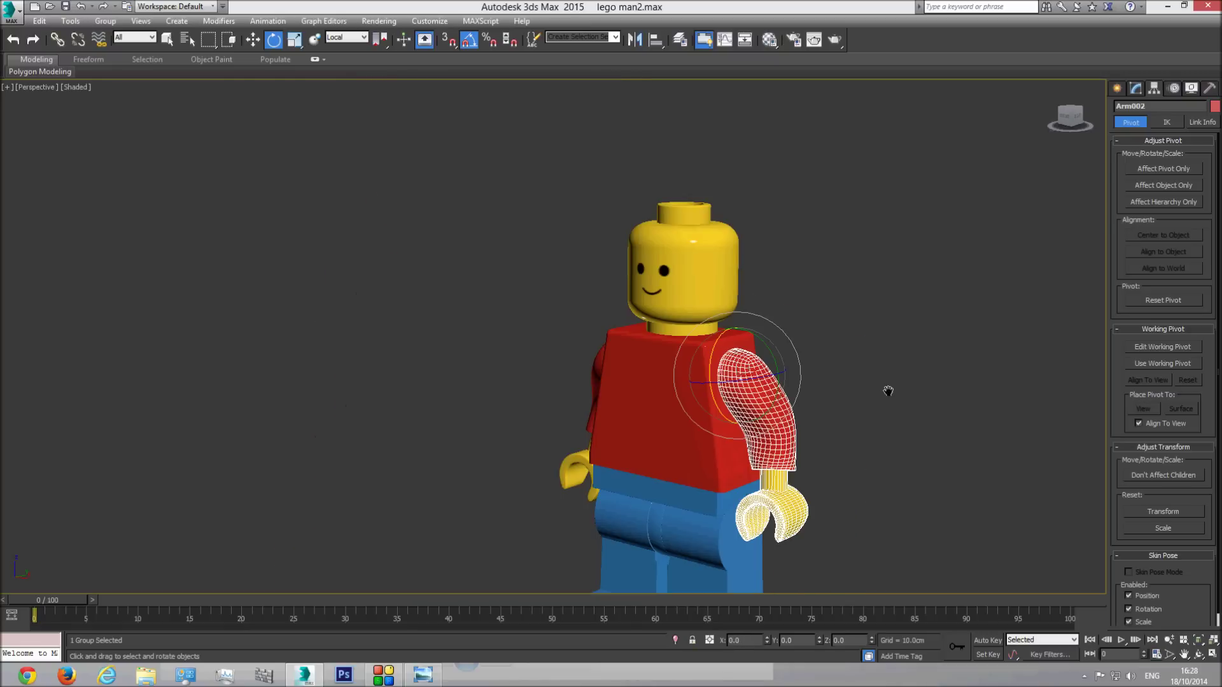
scroll(887, 390, up, 3)
click(1198, 655)
drag(559, 355, 594, 359)
right_click(596, 359)
click(794, 263)
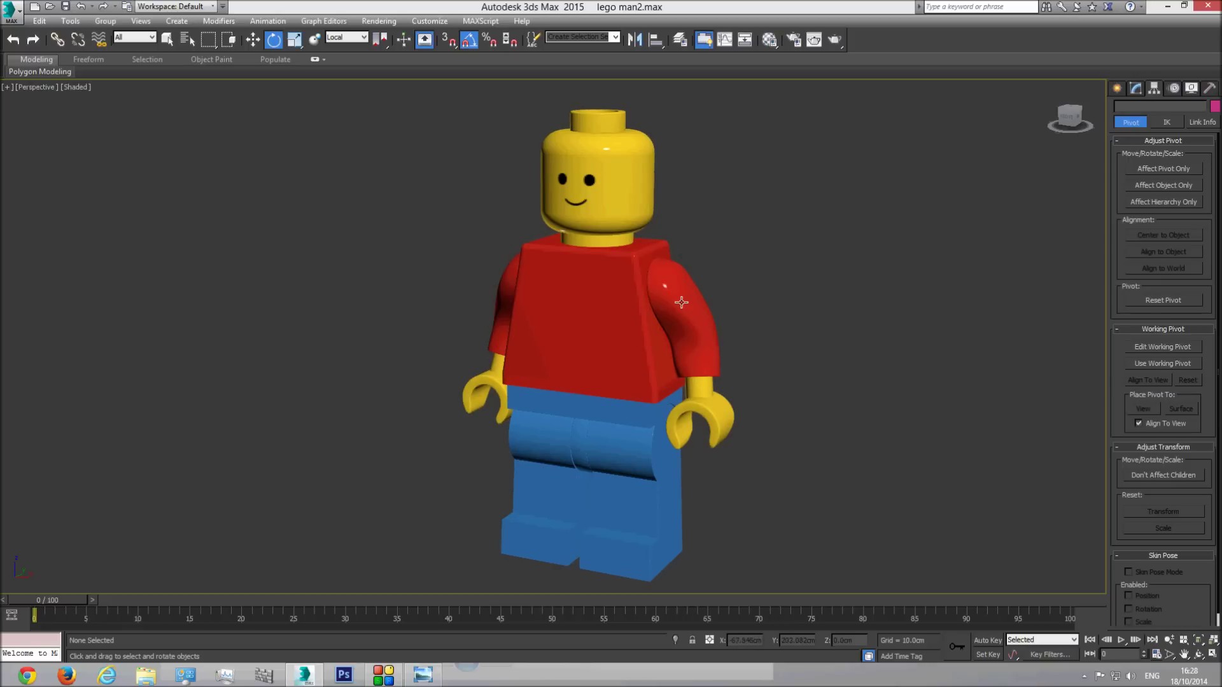
Check the left leg's rotation axes at the hip, deselect the leg, and return to the Select Object tool
click(611, 446)
mouse_move(581, 431)
mouse_down()
mouse_move(585, 395)
mouse_move(581, 432)
mouse_up()
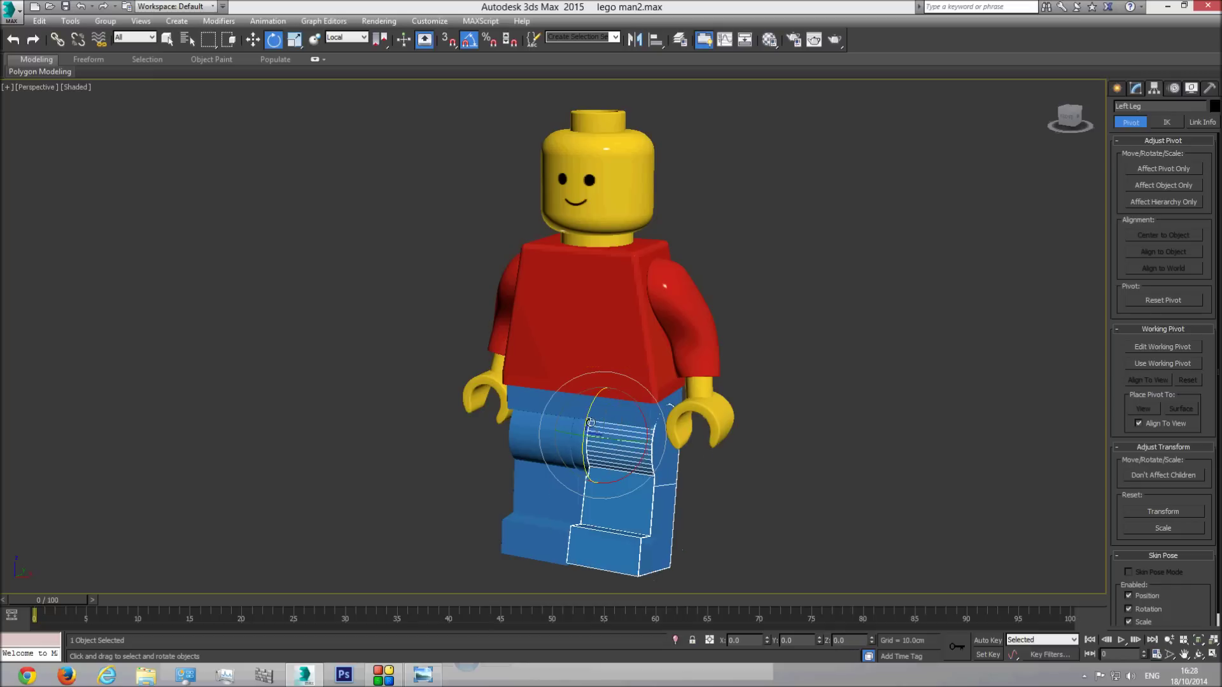
click(796, 326)
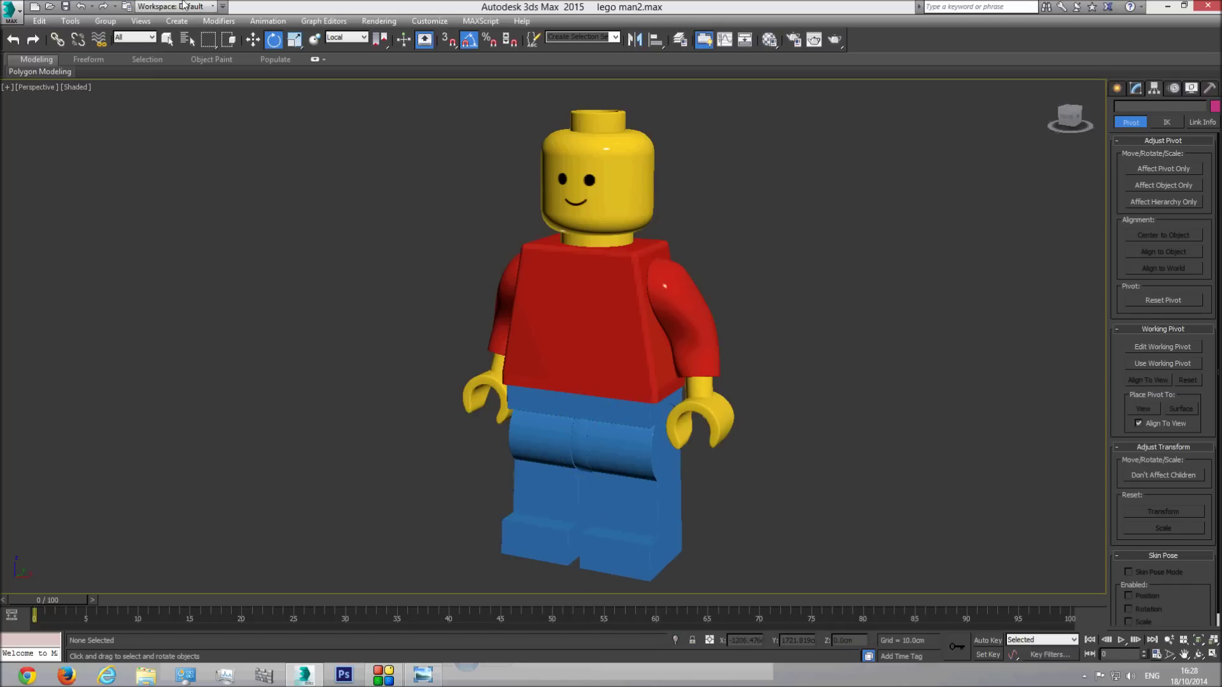
click(167, 39)
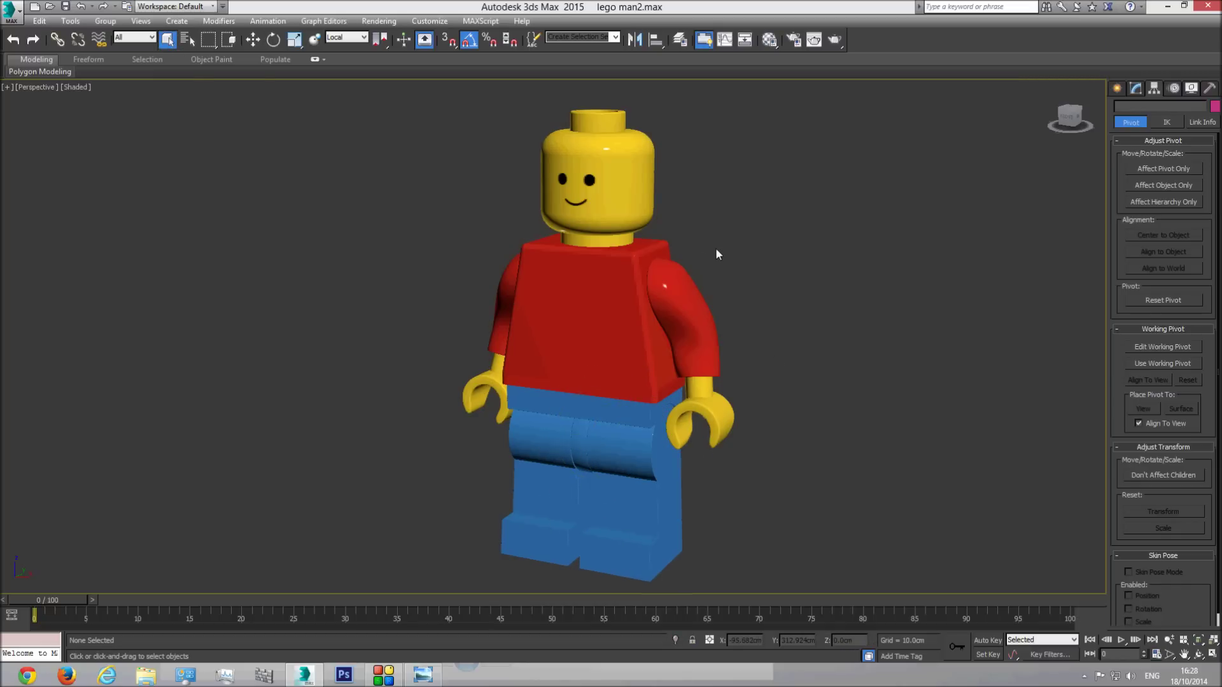